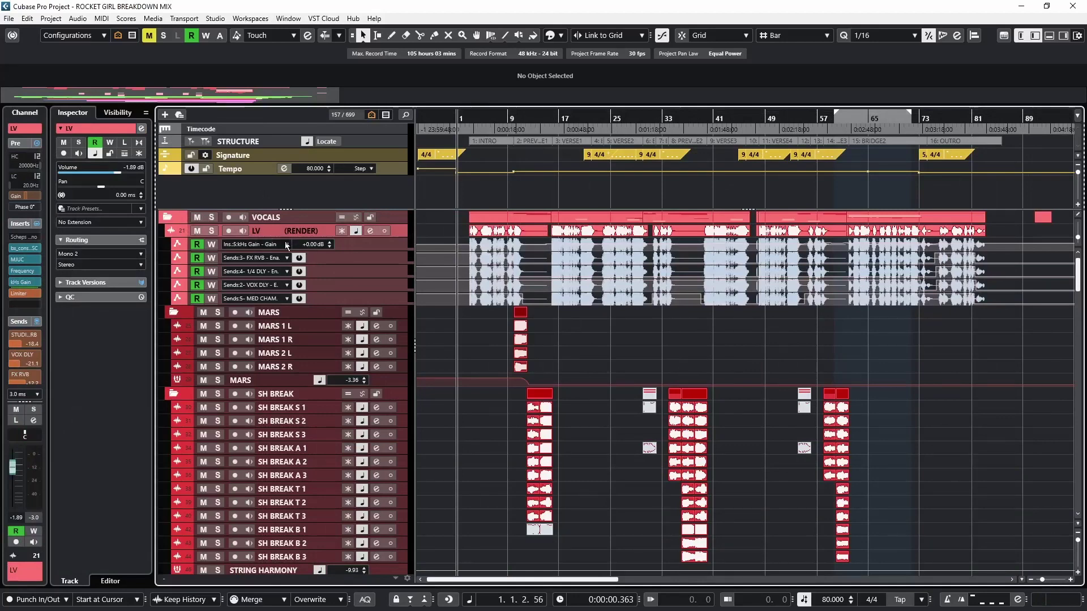
Bypass the LV track's Scheps, bx_console, MJUC, Frequency and Limiter inserts and audition the vocal from the intro in listen mode
drag(468, 118, 473, 122)
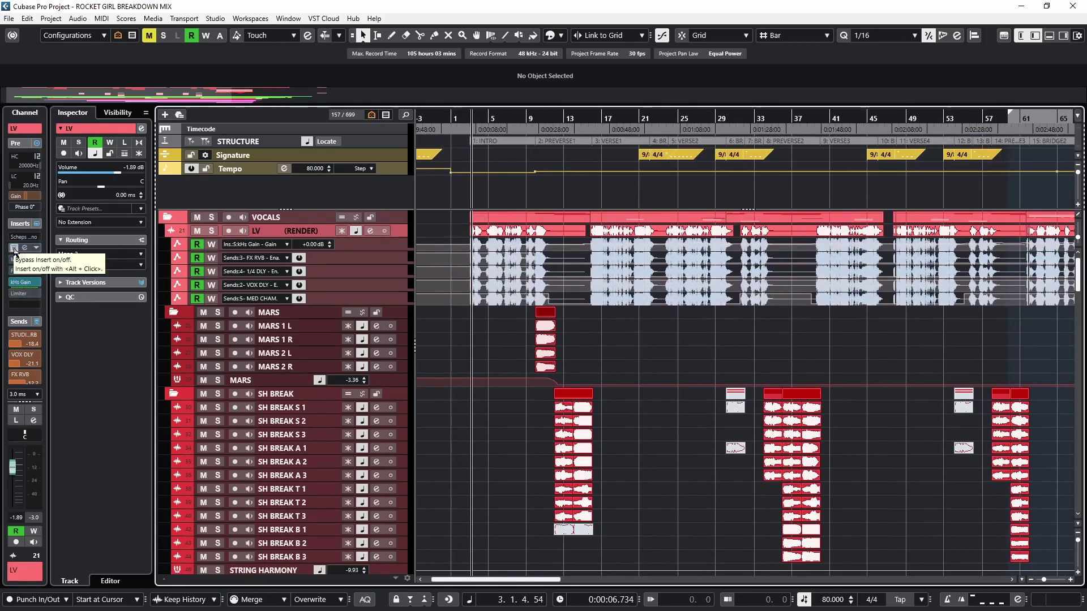
drag(12, 248, 13, 271)
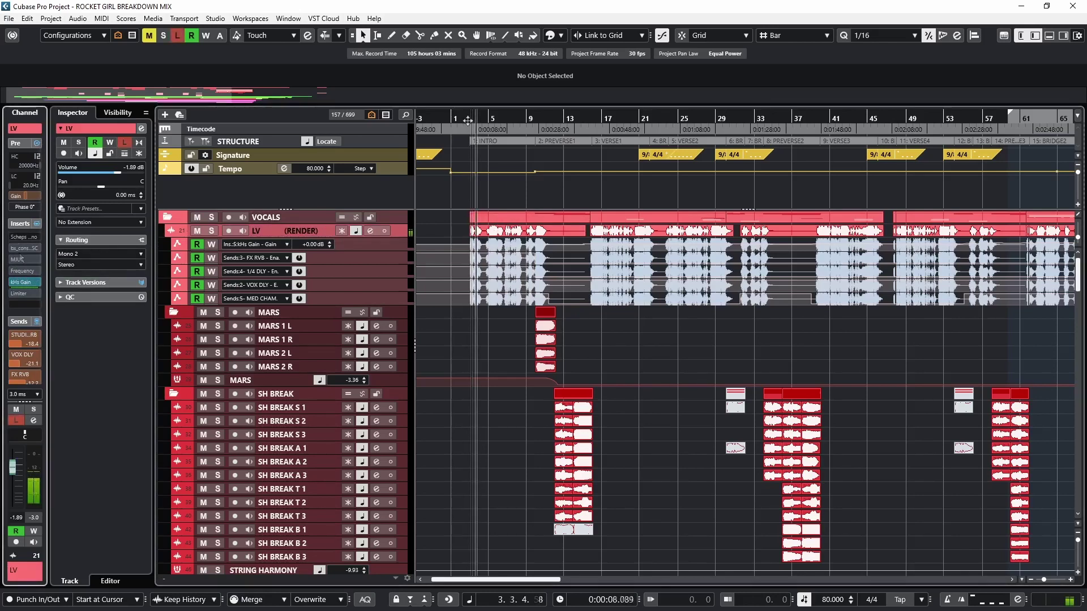
drag(467, 129, 469, 227)
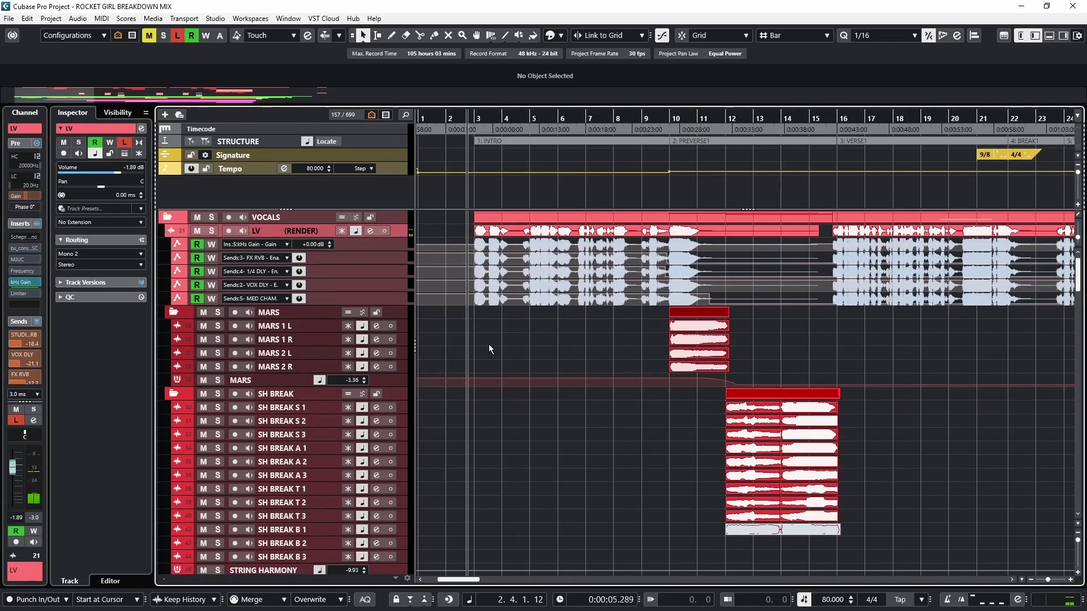
key(space)
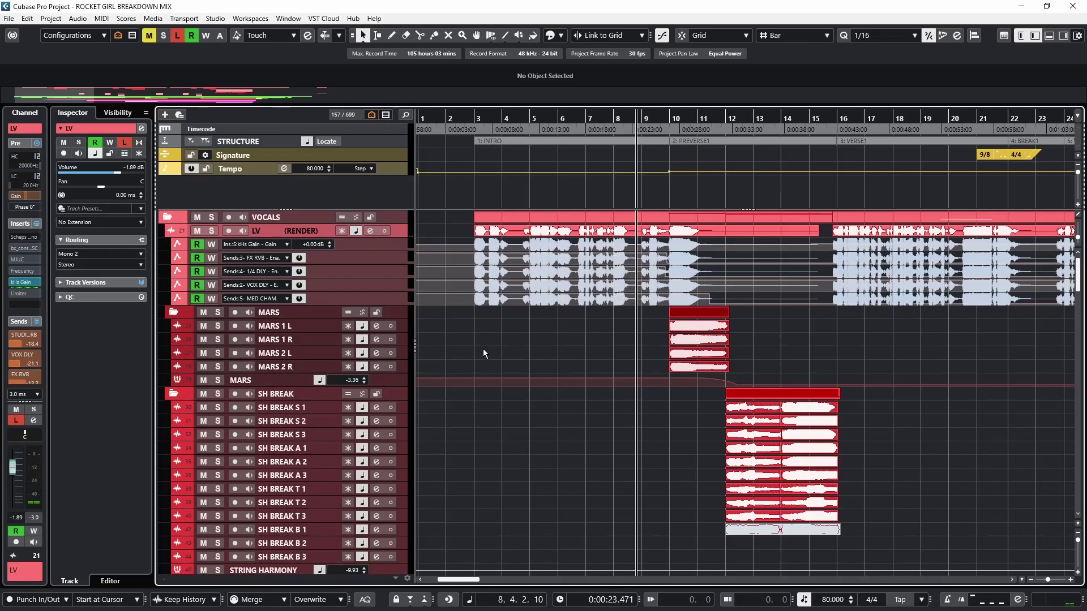
key(space)
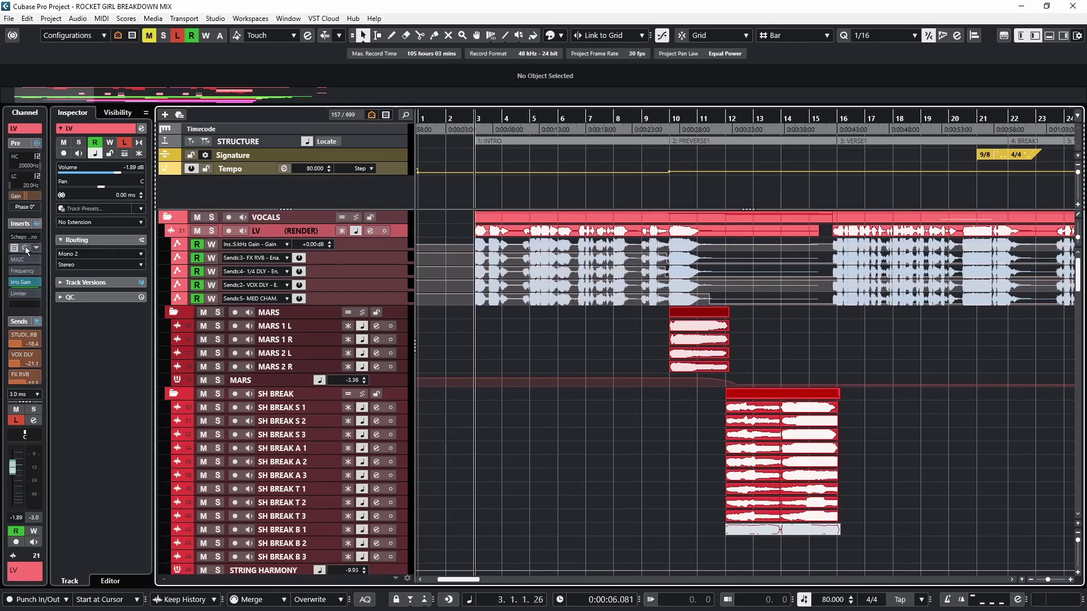
Open the LV track's bx_console Focusrite SC insert and activate it with its compressor section switched out
click(25, 248)
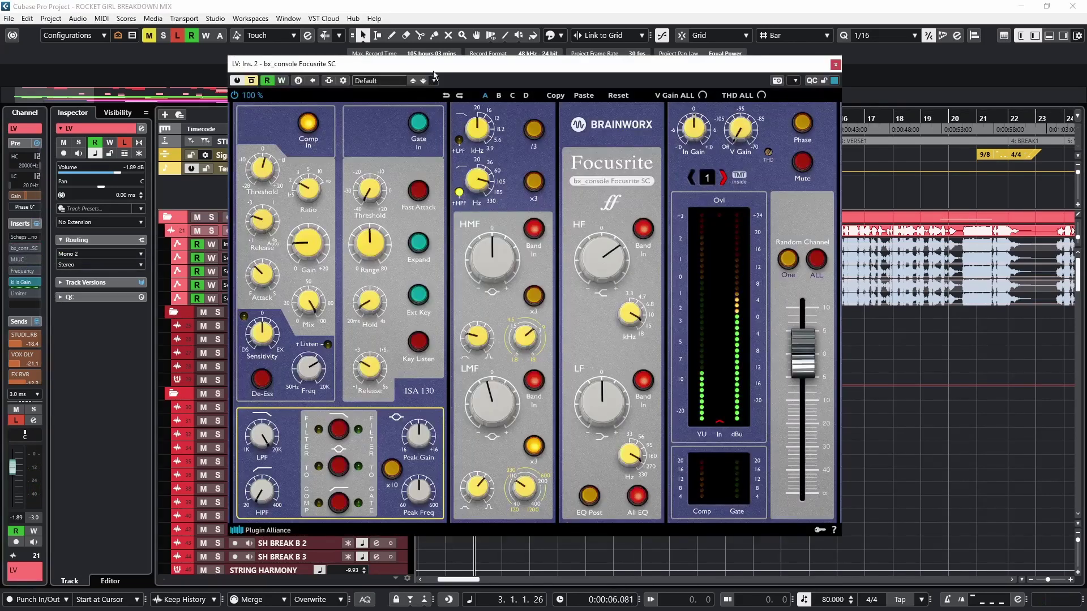
drag(433, 72, 407, 79)
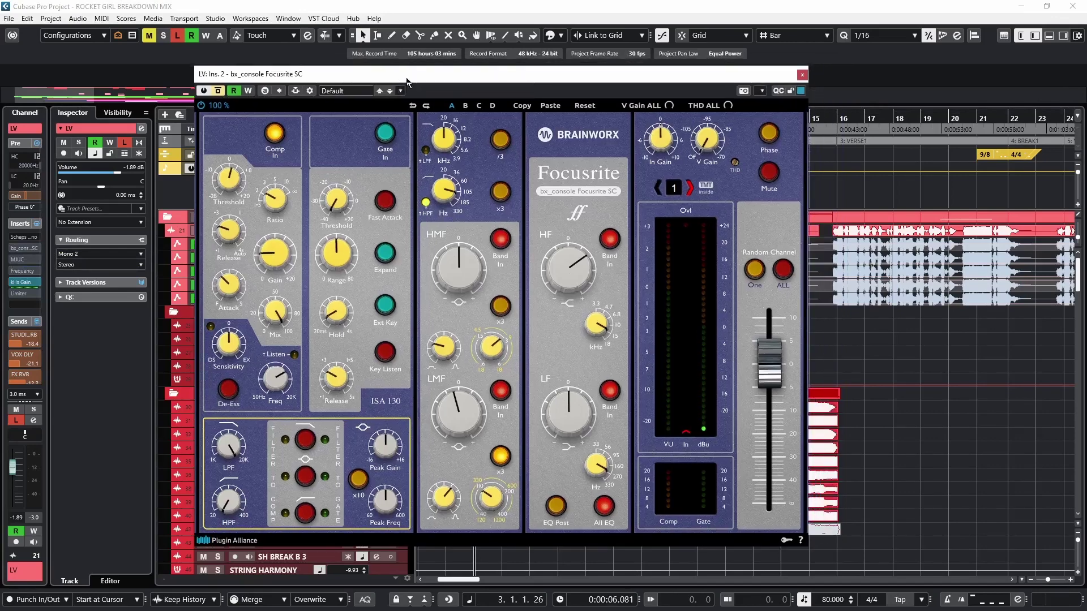
drag(407, 81, 329, 87)
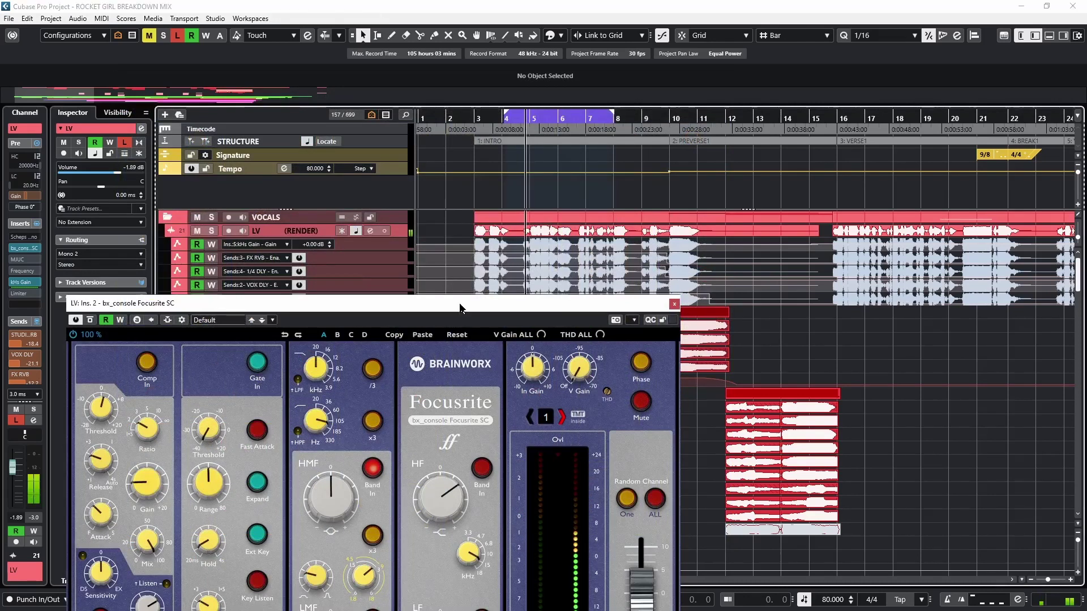
drag(453, 308, 471, 55)
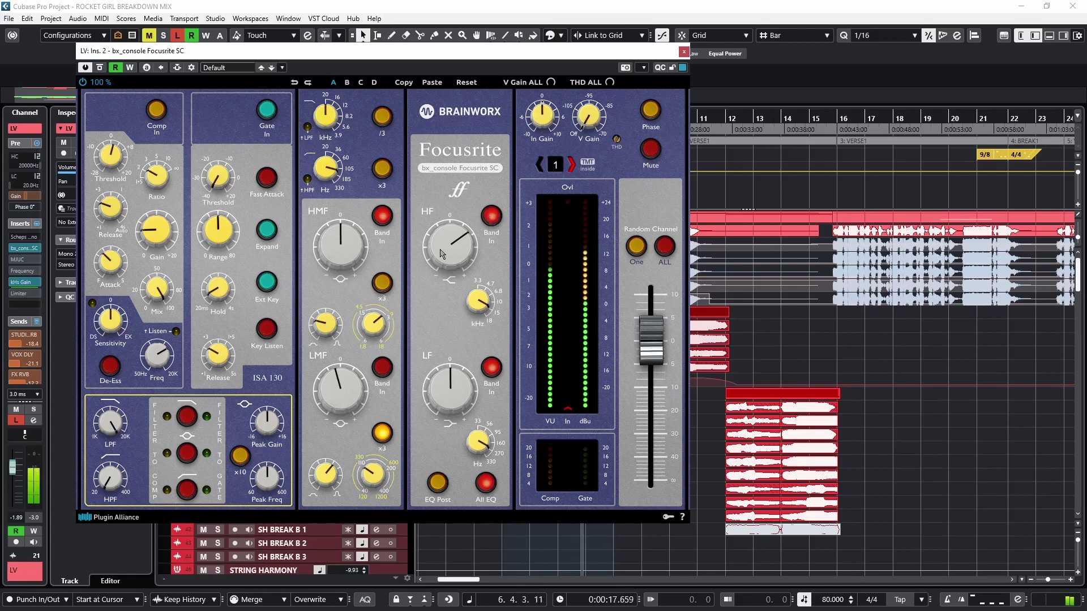
Audition the HF band with its gain boosted to +18 dB, undo the boost and compare the band off and on
drag(451, 247, 442, 225)
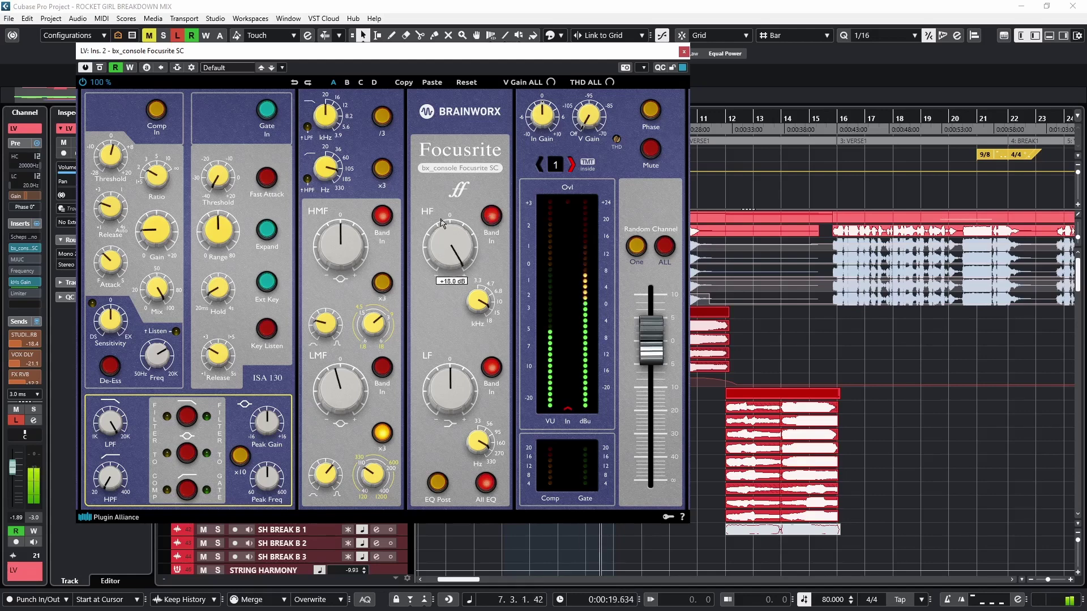
click(295, 83)
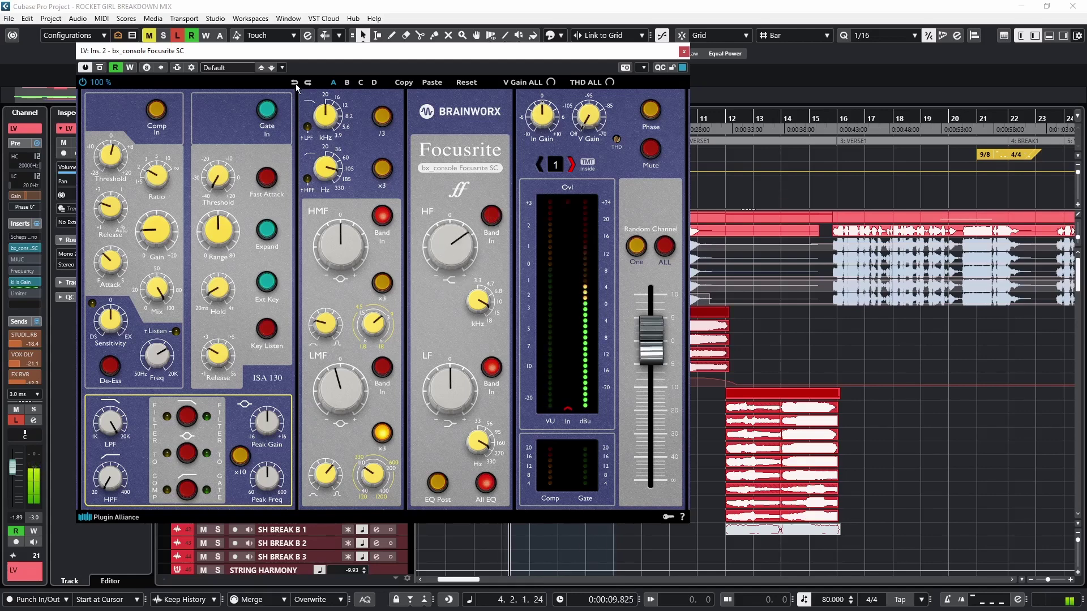
click(491, 223)
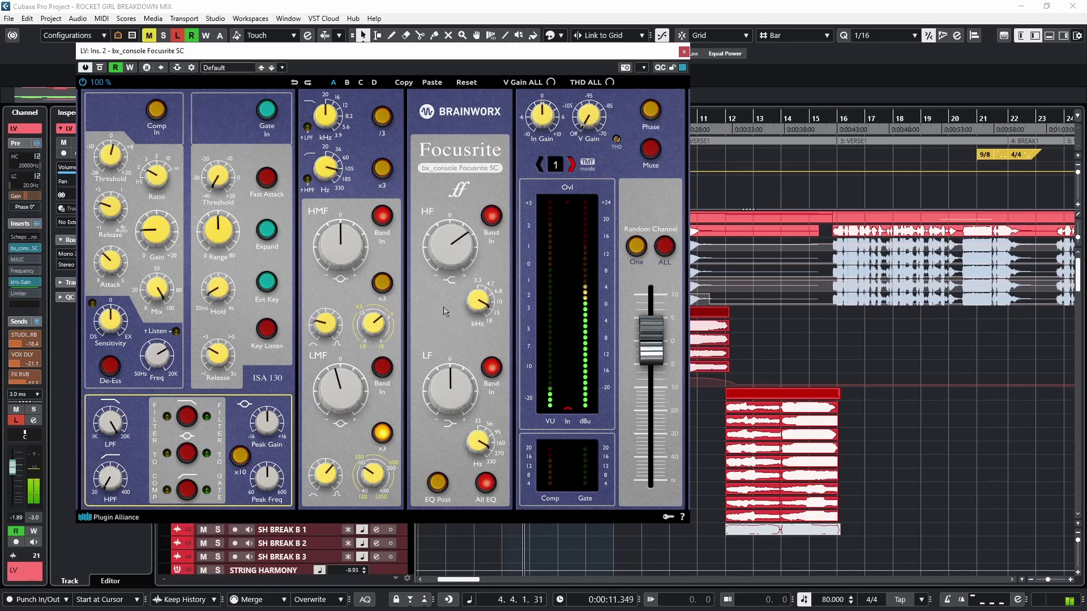
Switch the LMF band in, audition it with an exaggerated gain boost and undo that boost
click(382, 371)
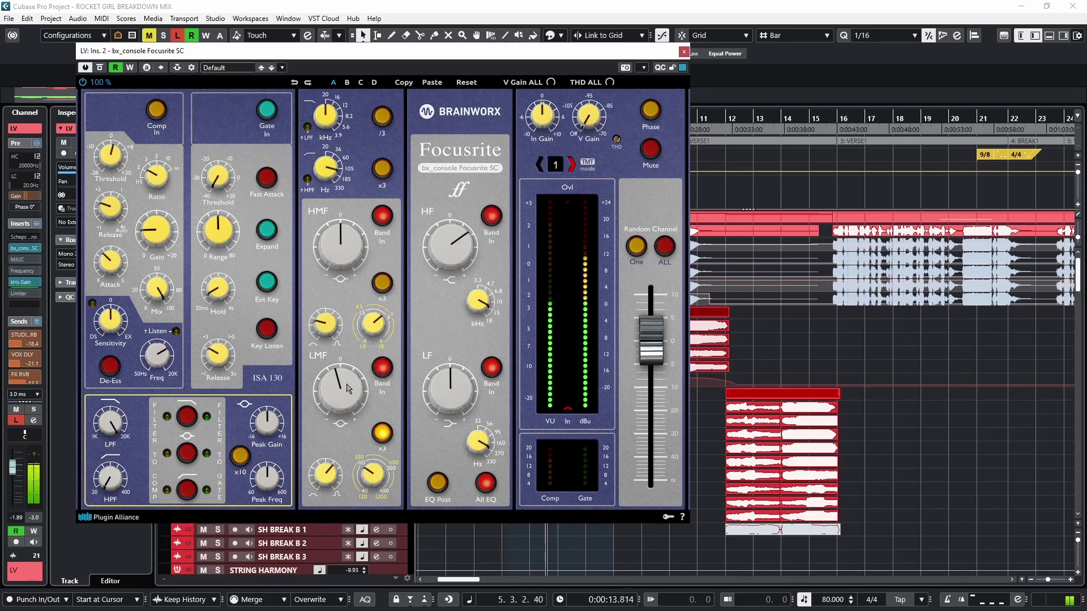
drag(340, 400, 338, 325)
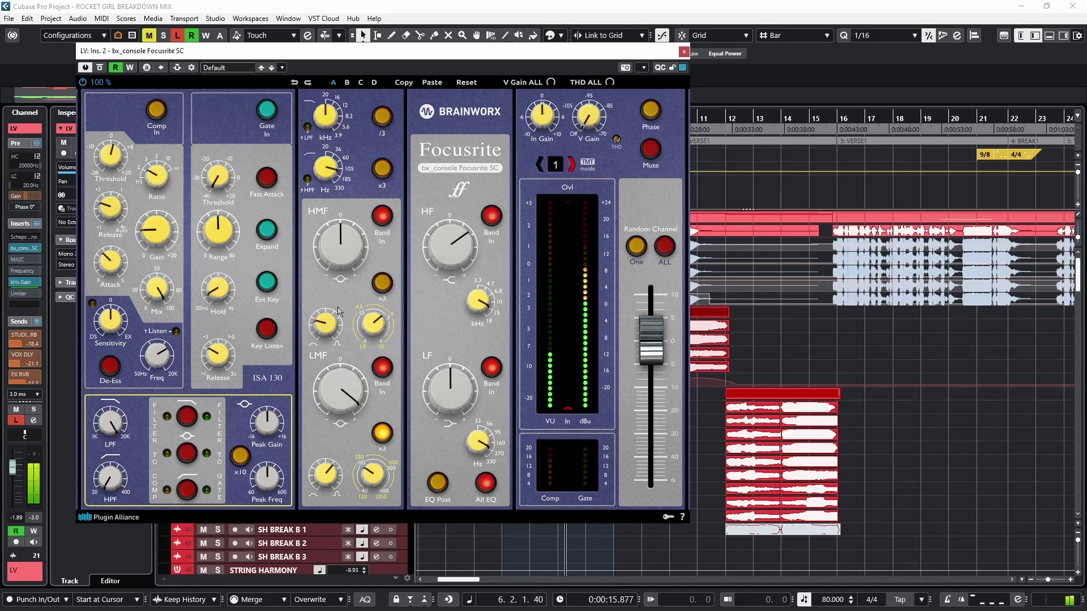
click(294, 83)
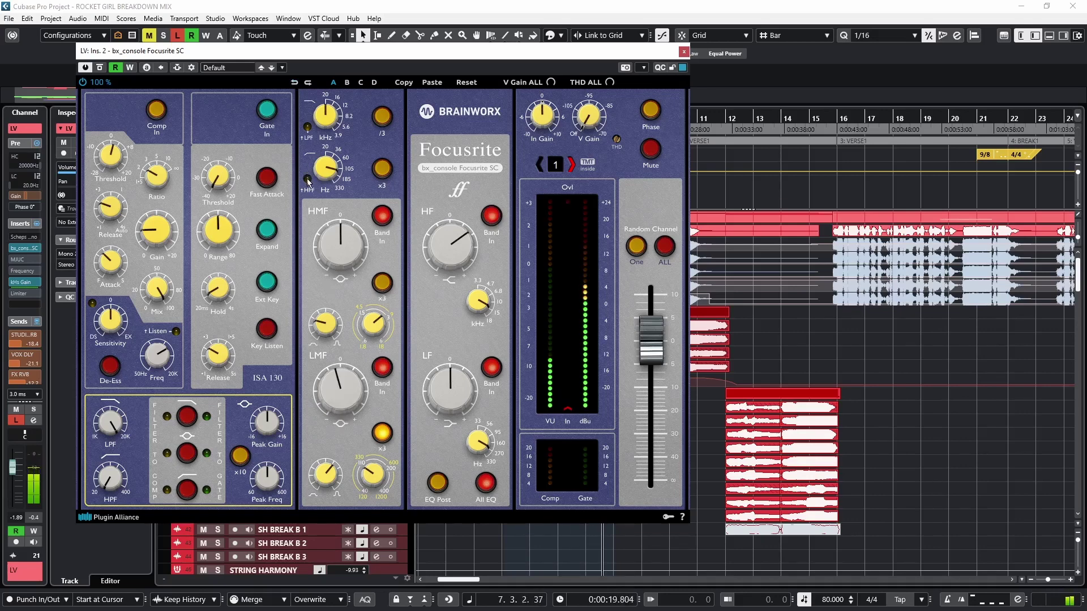
Engage the console's high-pass filter with a frequency sweep and compare the vocal against the bypassed effect
click(307, 180)
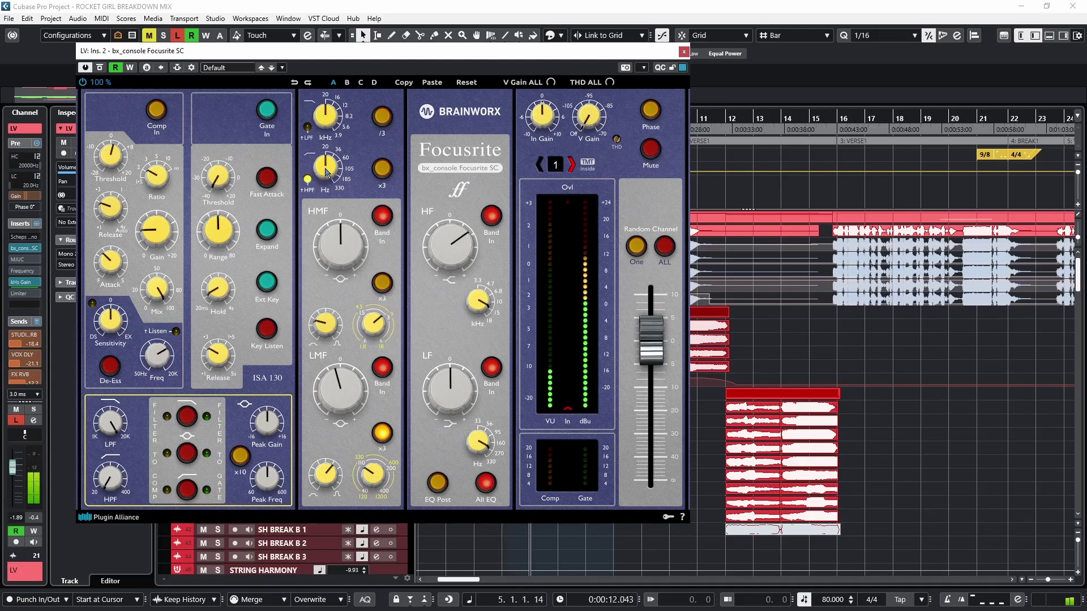
drag(319, 172, 324, 153)
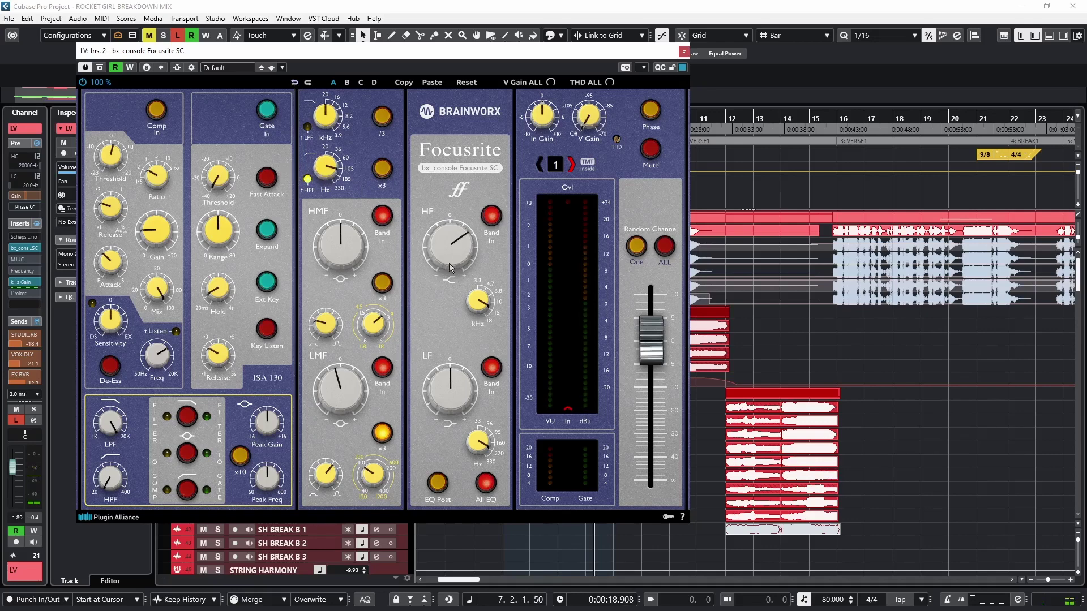
click(100, 68)
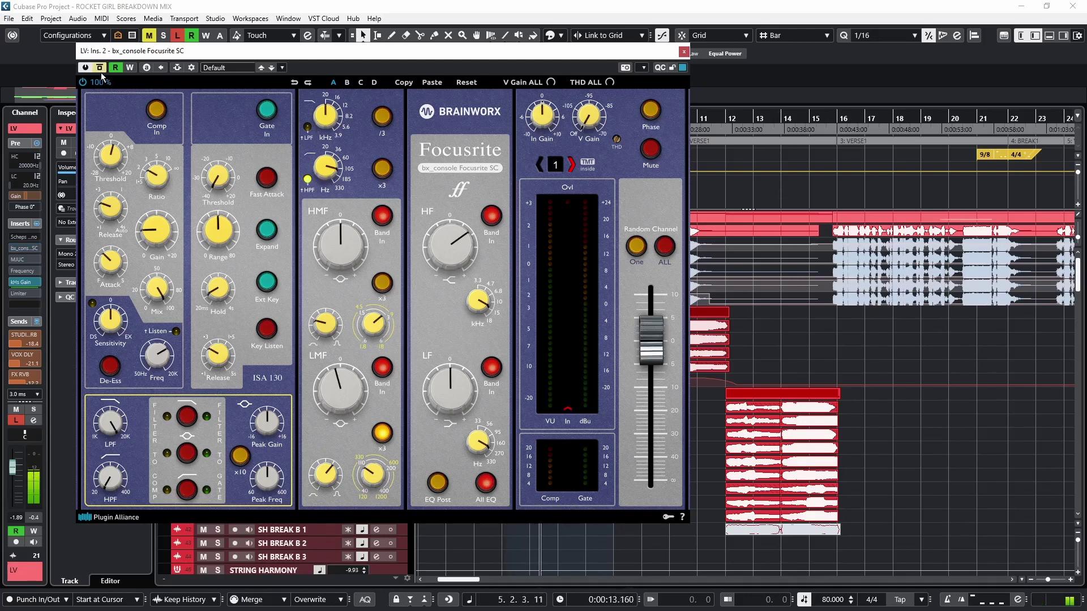
click(100, 67)
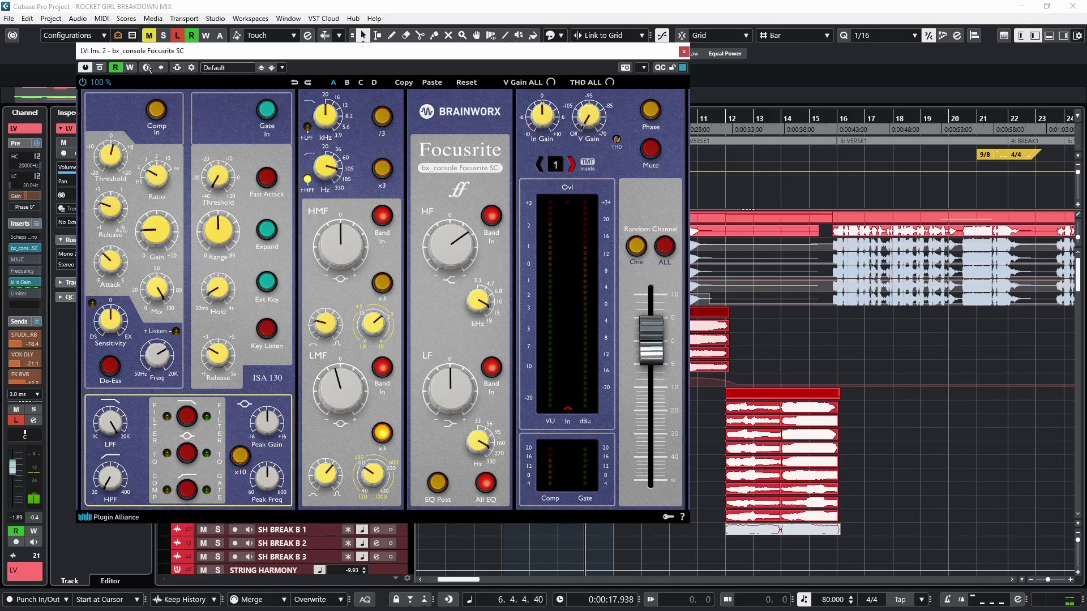
Switch in the console's compressor section and audition it on the looped vocal
drag(185, 55, 180, 79)
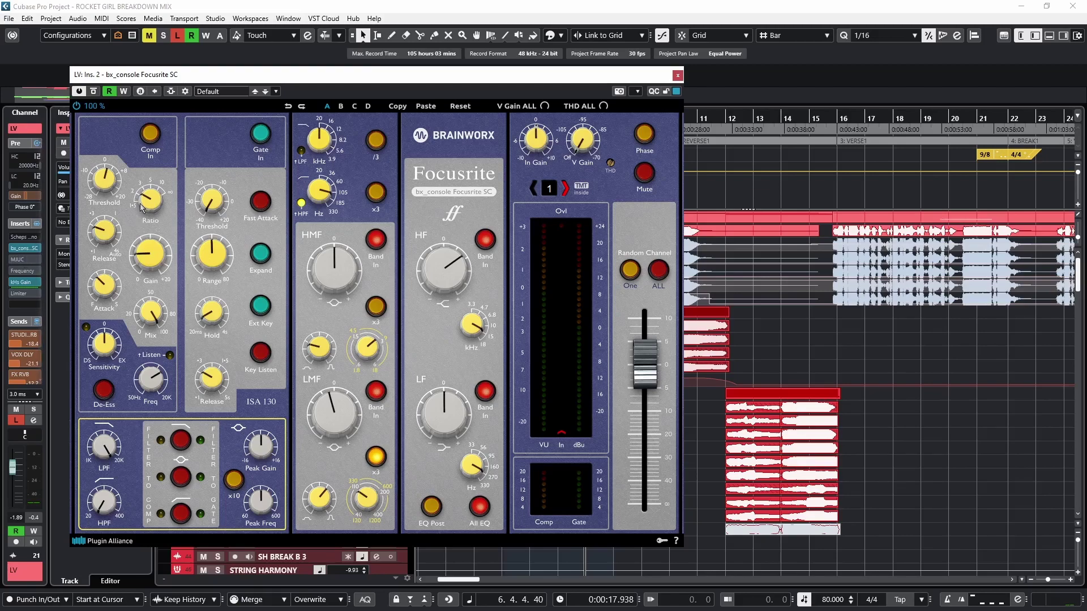
drag(343, 76, 427, 60)
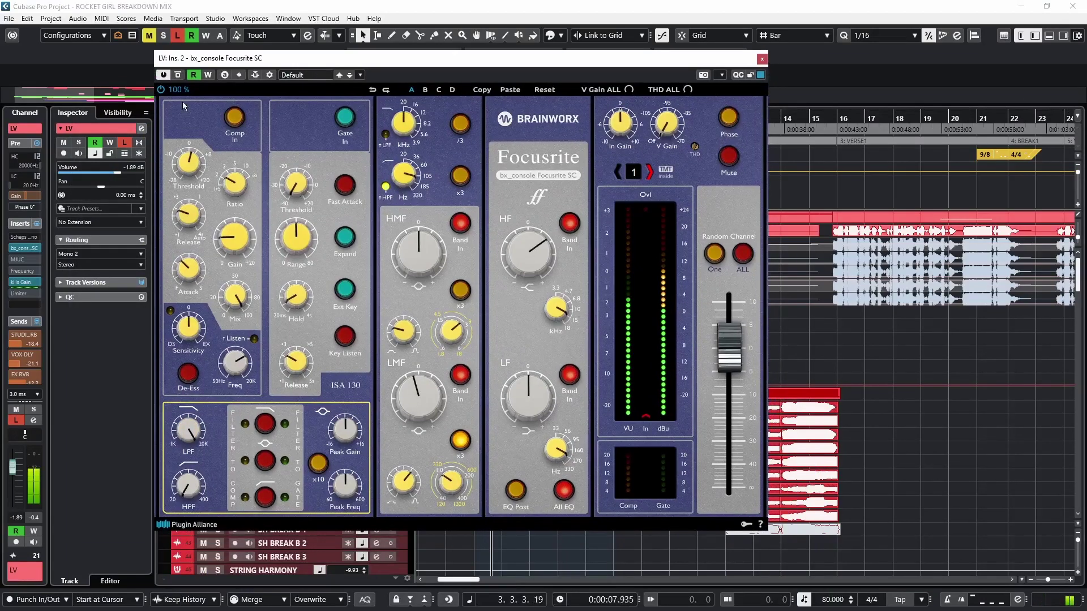
click(235, 119)
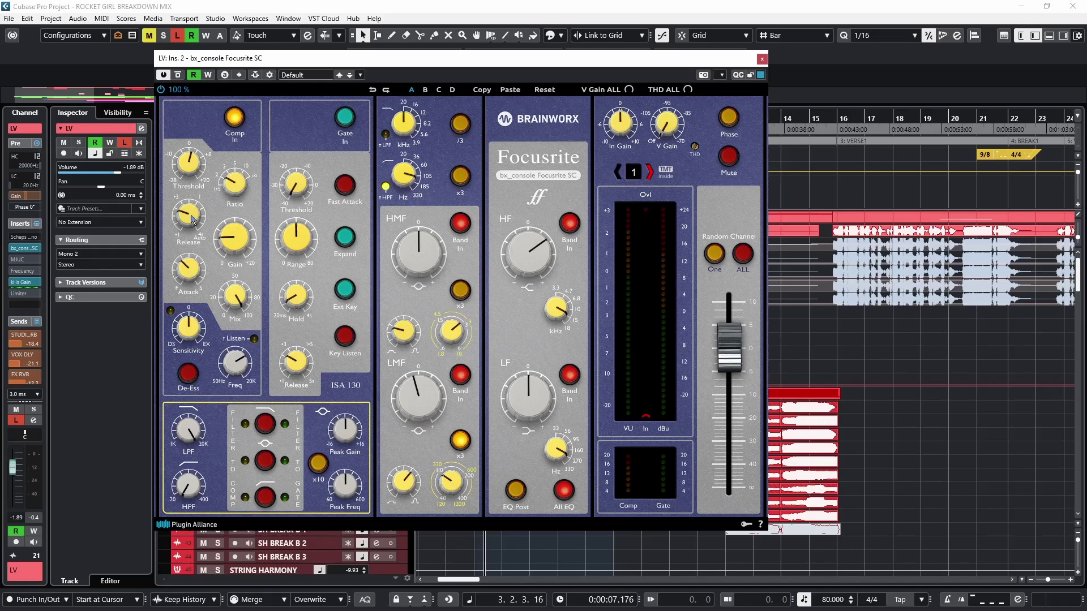
mouse_move(194, 218)
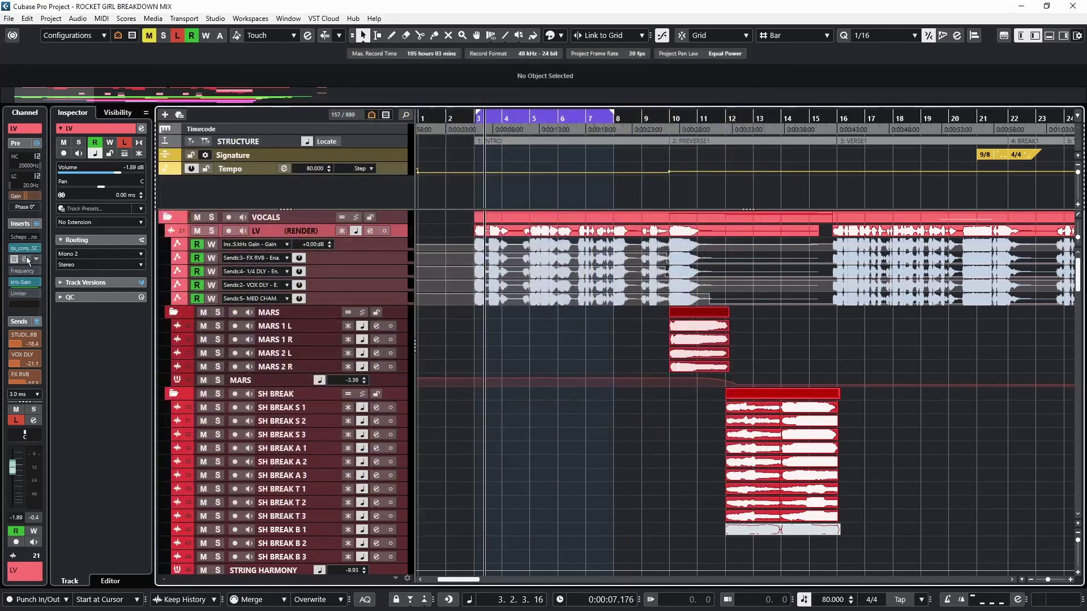
Activate the LV track's MJUC compressor insert and play the intro vocal through it, looped from bar 3
click(26, 259)
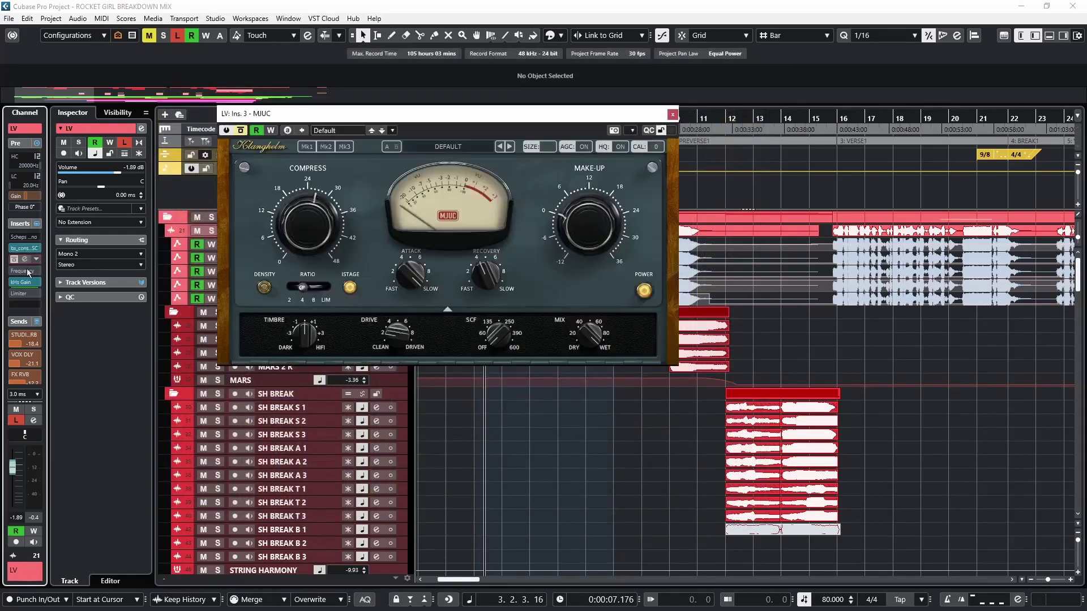
drag(329, 114, 328, 92)
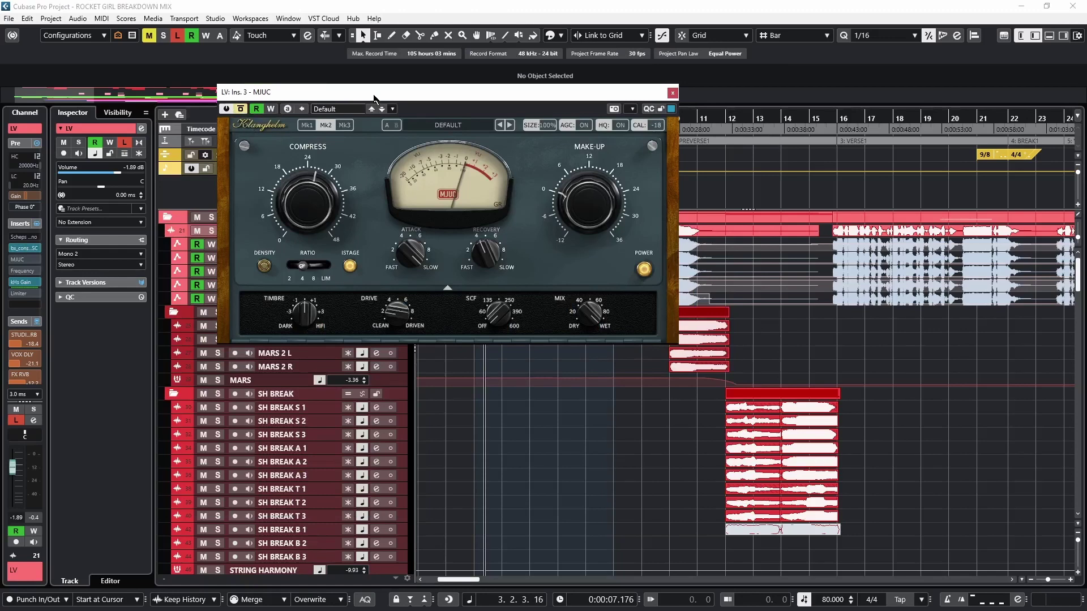
drag(374, 99, 376, 141)
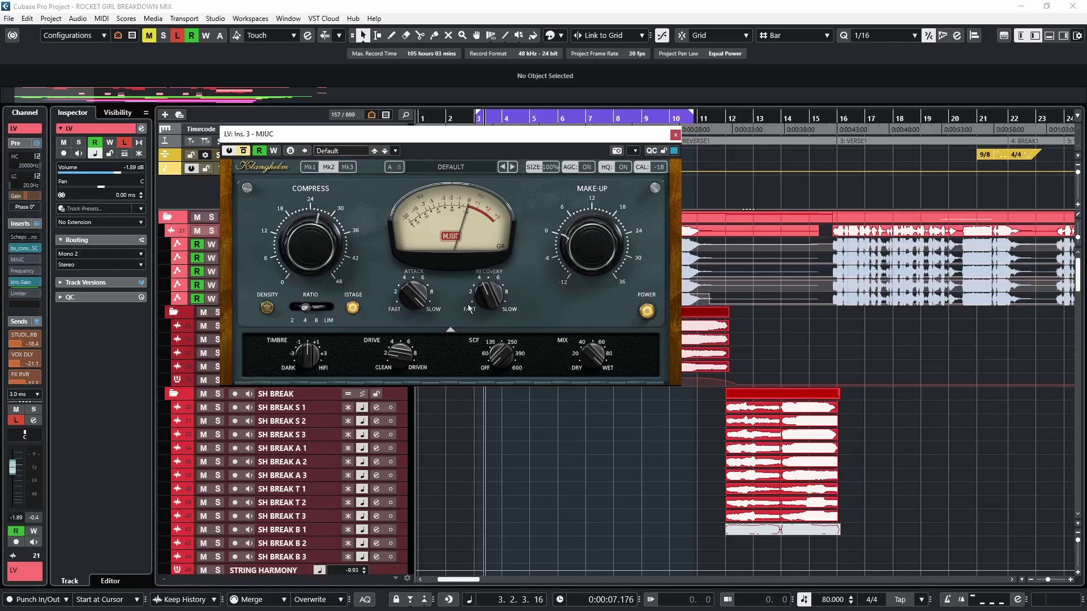
key(space)
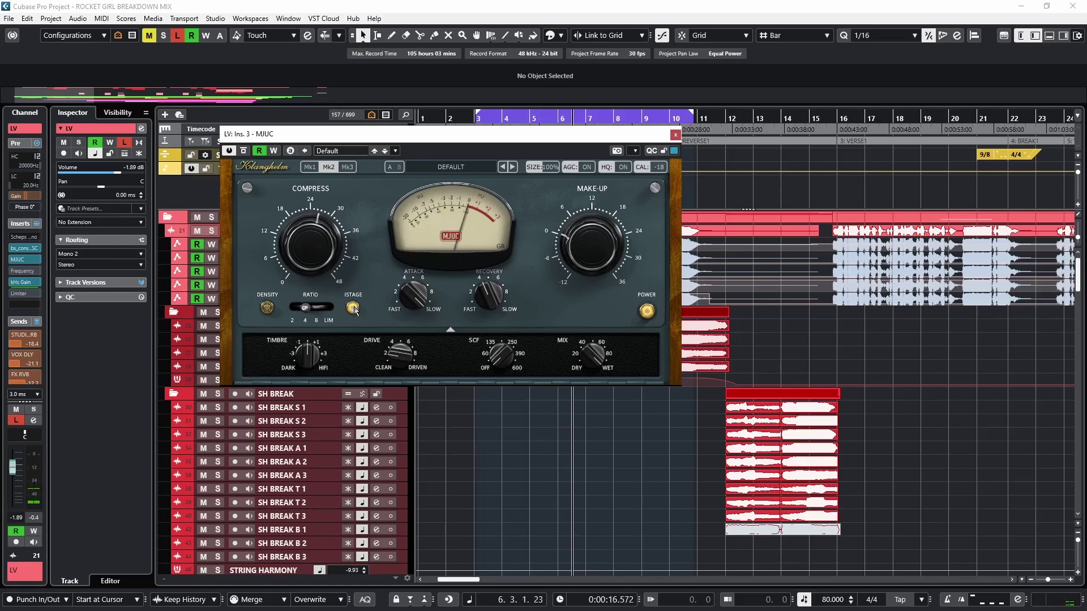
Replay the vocal from the loop start, compare MJUC with 1STAGE off and on, and close the plug-in
key(KP_1)
key(space)
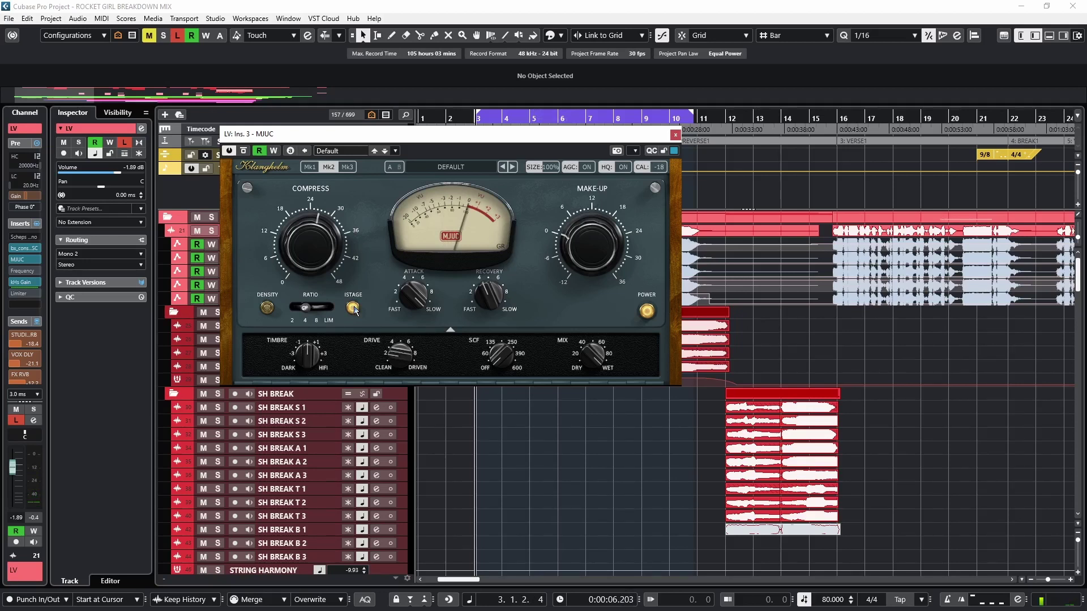
key(space)
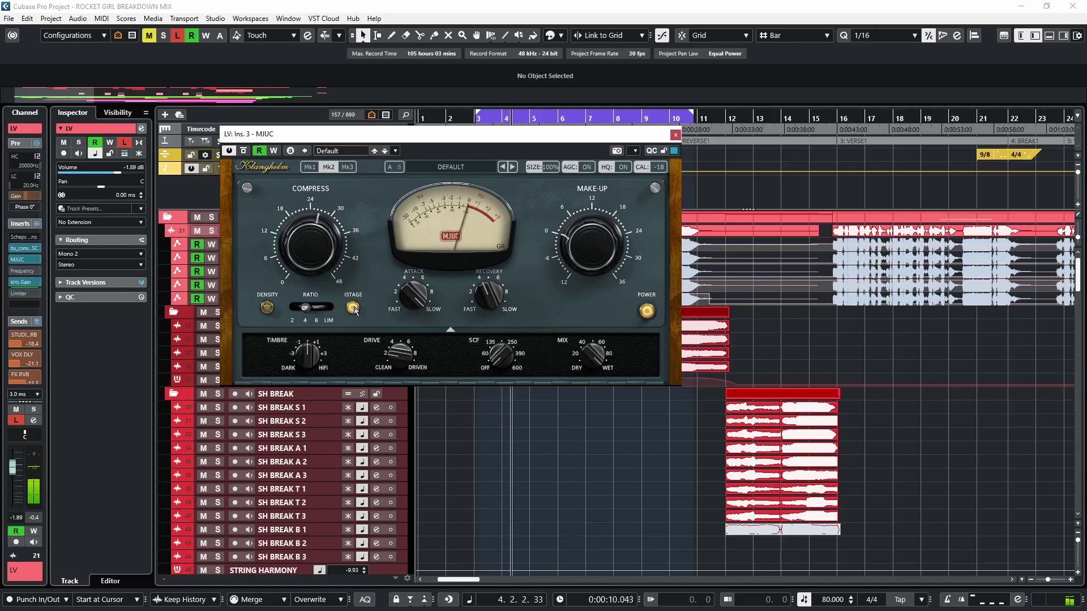
click(353, 307)
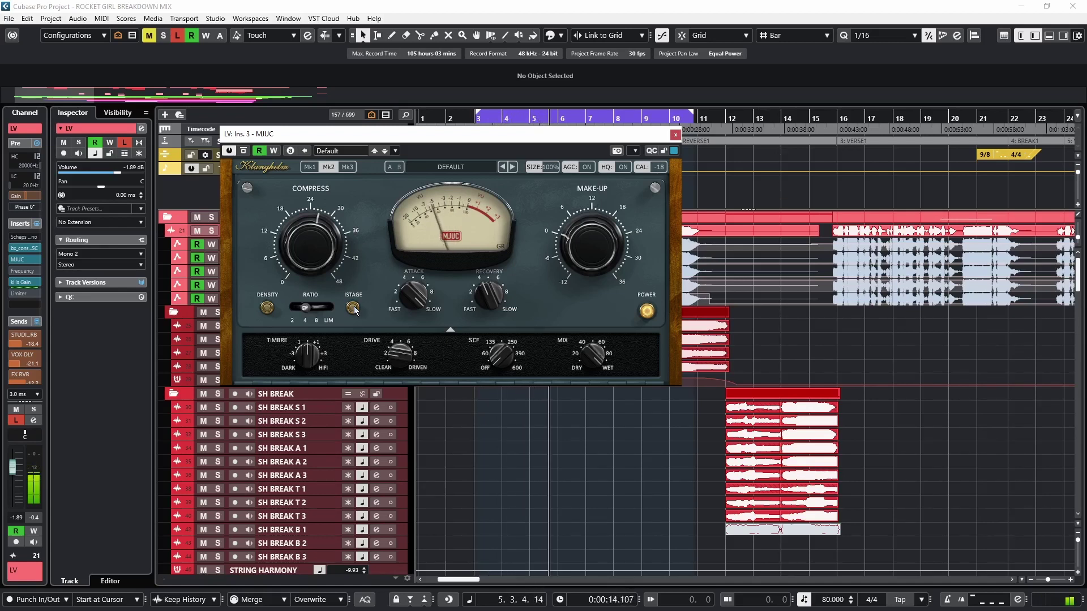
click(353, 308)
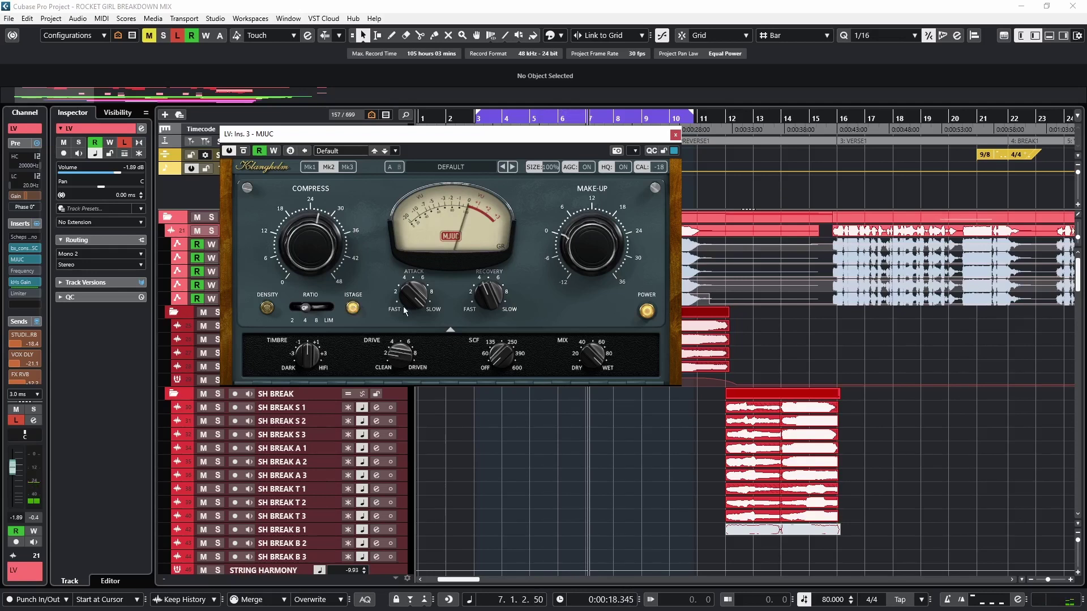
click(676, 135)
Open the LV track's Frequency EQ insert and take it out of bypass while playing the looped vocal from its start
click(24, 271)
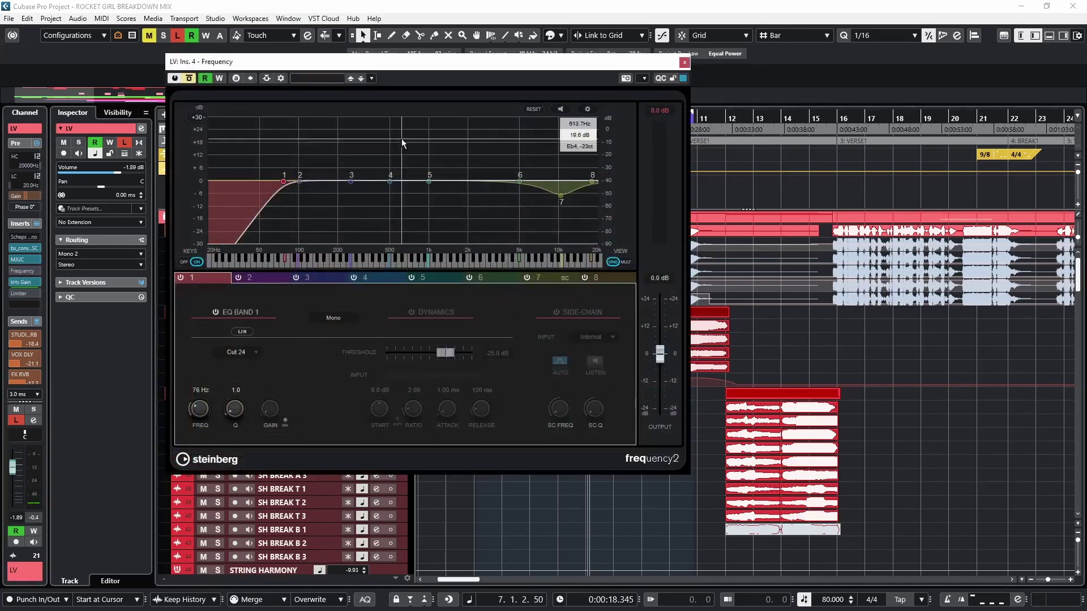
drag(409, 64, 404, 81)
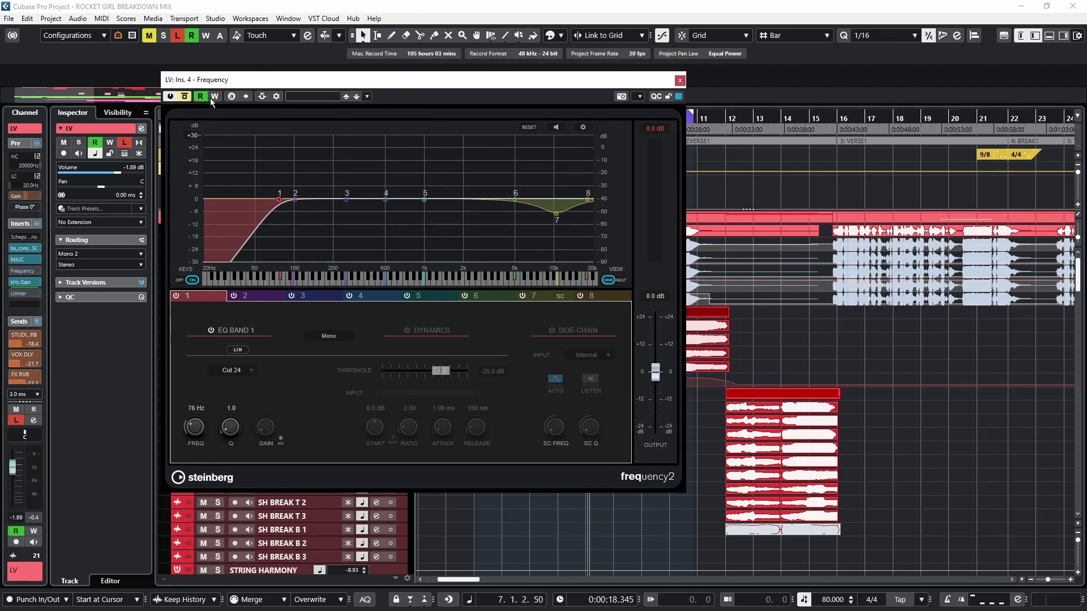
key(KP_1)
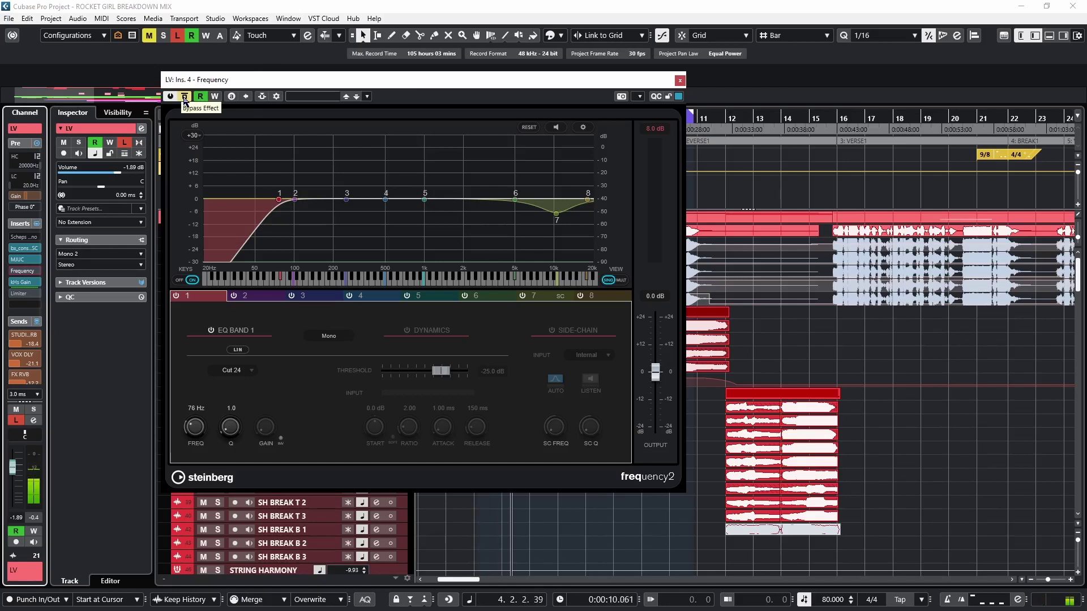
click(184, 97)
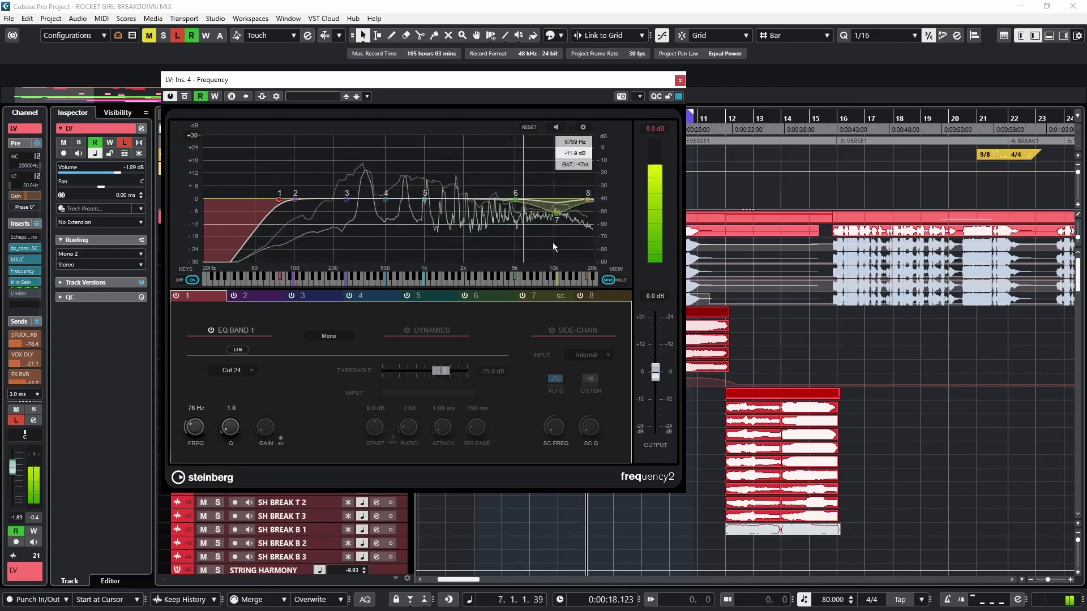
key(space)
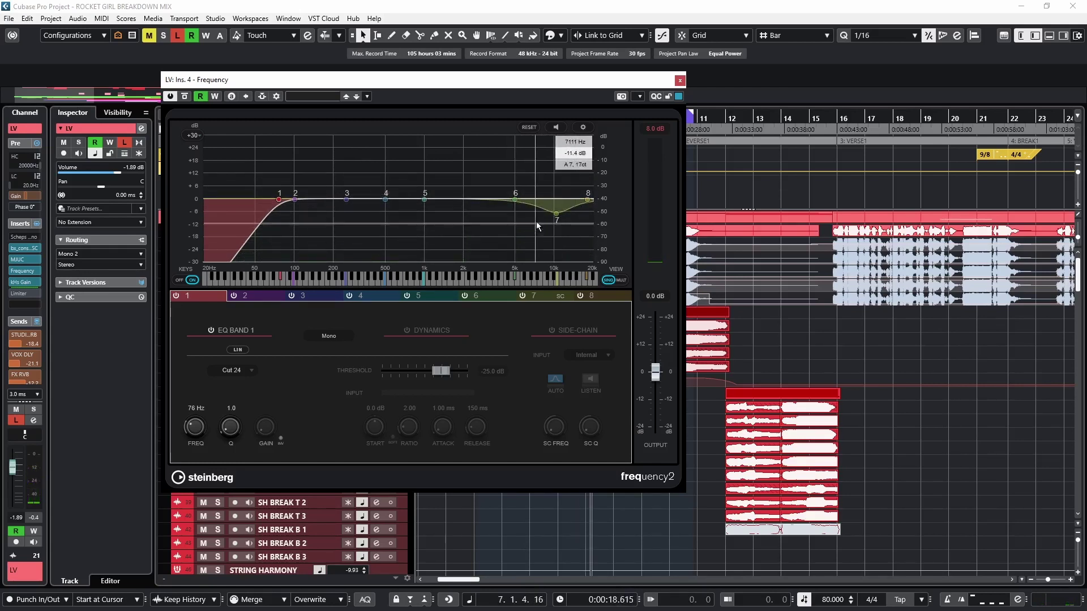
Close the Frequency EQ, activate the LV track's Limiter insert and turn off the track's automation reading
click(680, 81)
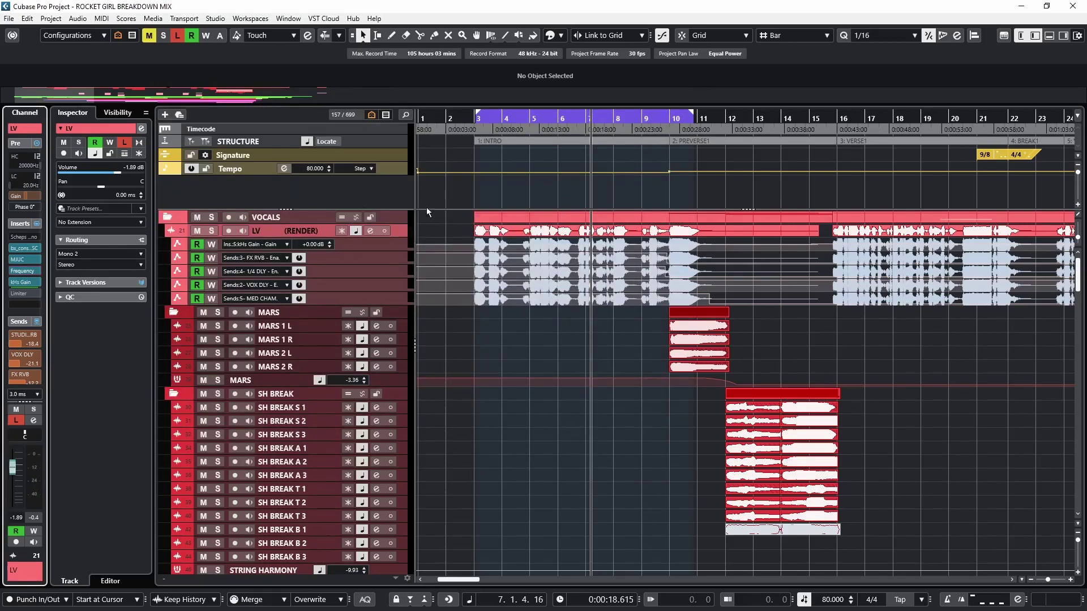
click(25, 295)
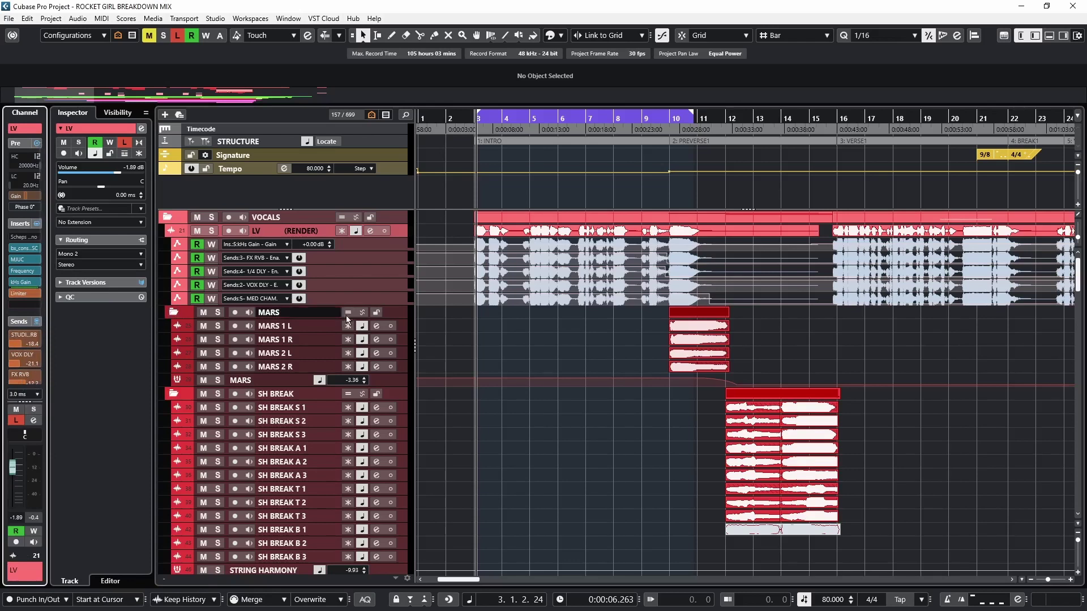
click(202, 262)
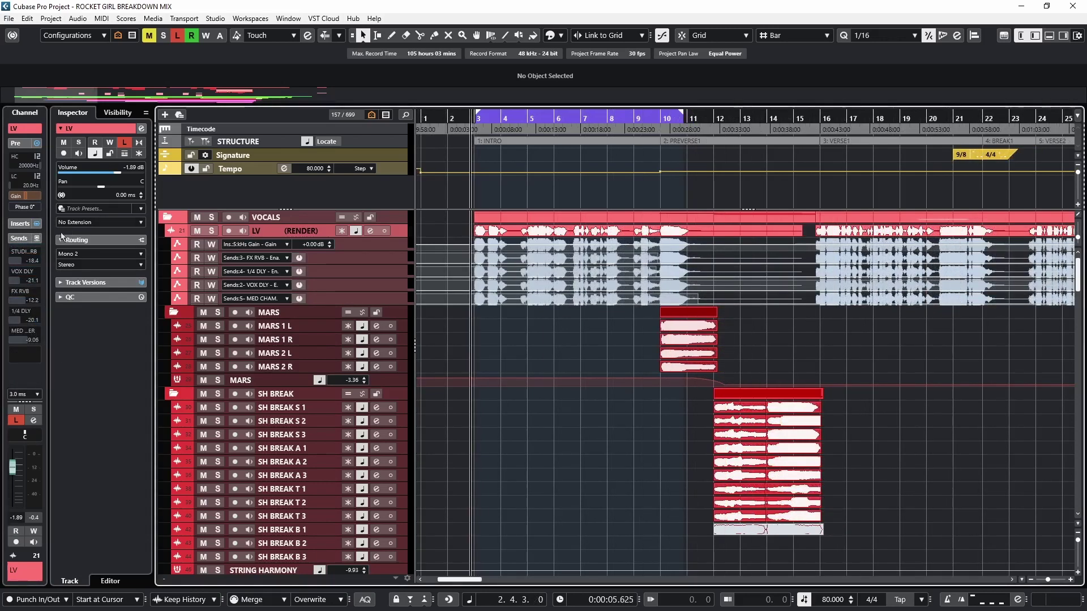
Activate the LV track's STUDIO REVERB send and review its Nimbus reverb settings, closing the plug-in when done
click(13, 253)
right_click(25, 262)
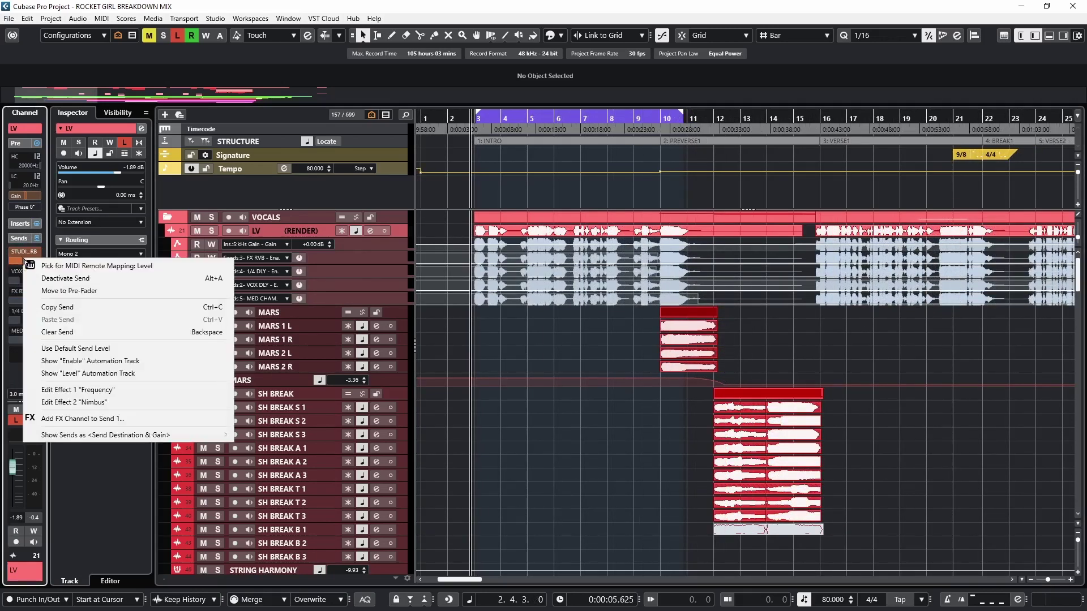
click(74, 402)
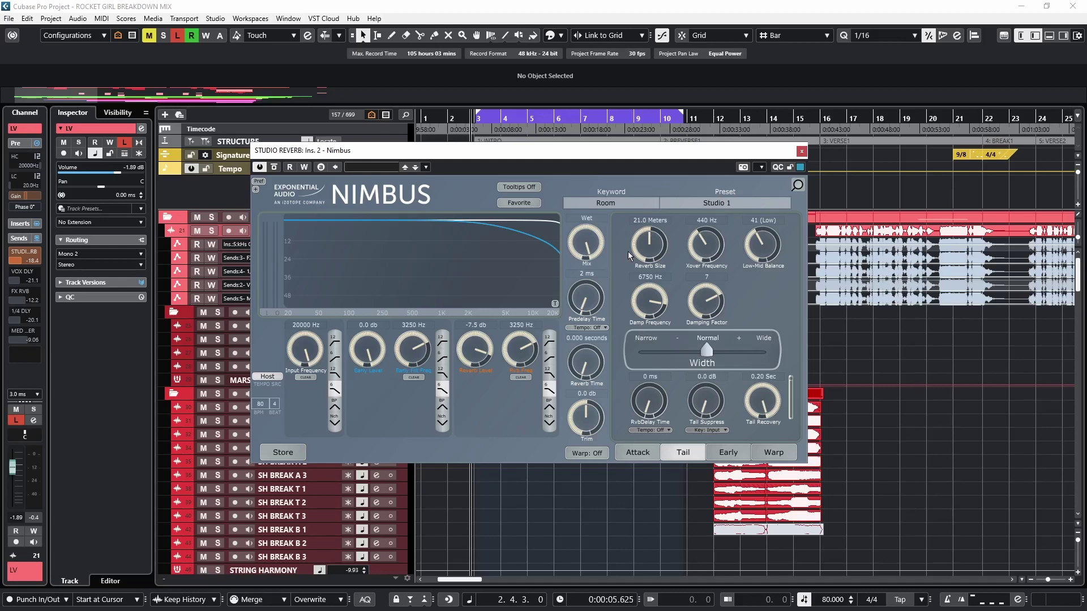
click(801, 151)
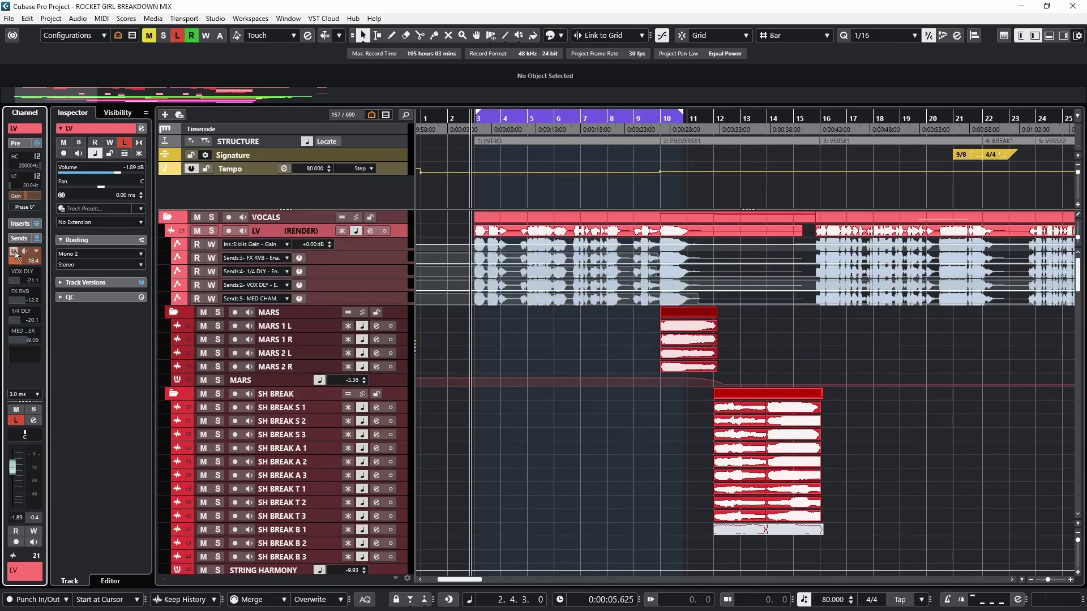
Solo the LV track and play the intro vocal, switching the STUDIO REVERB send on during playback
click(435, 291)
key(space)
key(s)
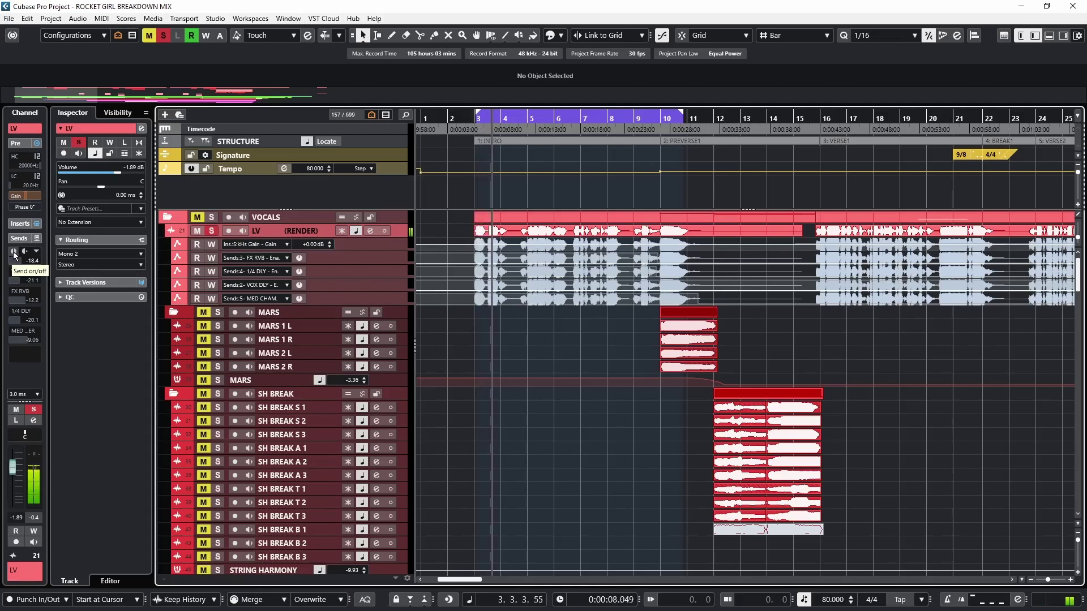
click(15, 256)
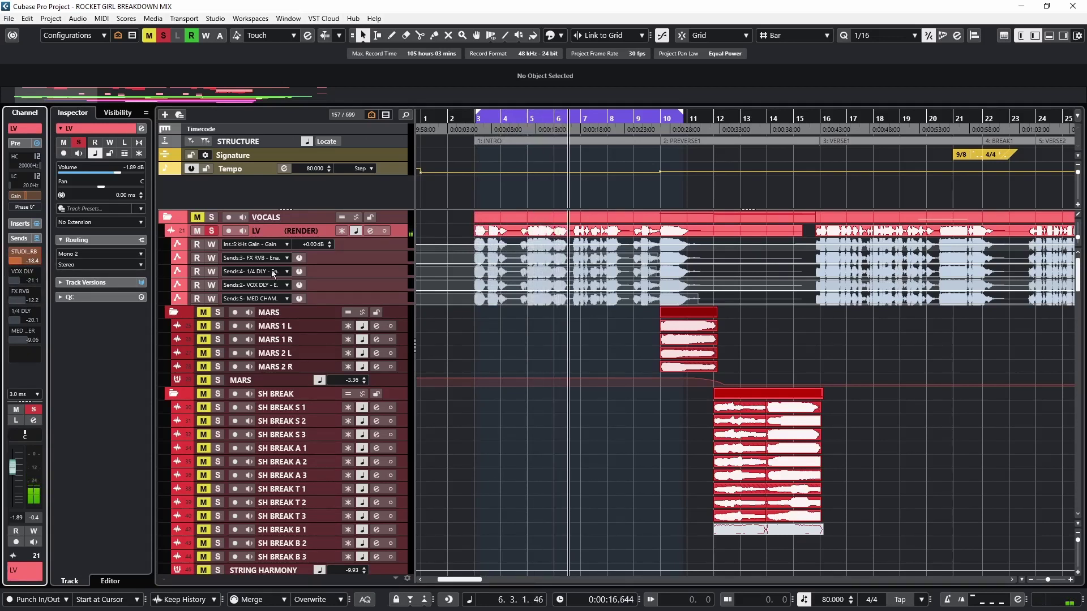
Review the EchoBoy settings behind the VOX DLY send, and switch that send on while playing the soloed intro vocal
click(787, 324)
key(g)
key(g)
key(g)
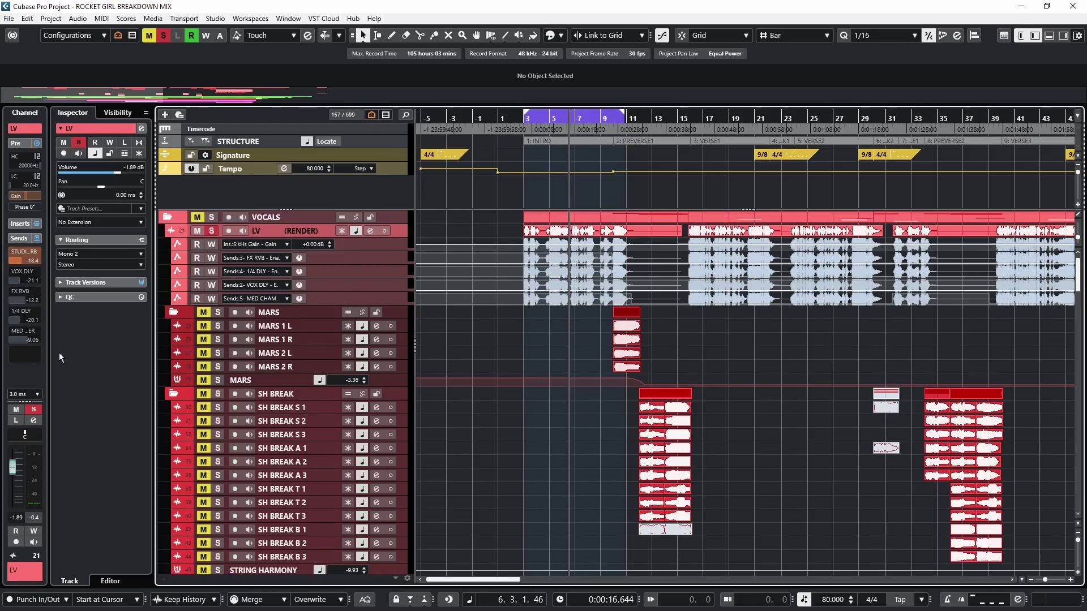
right_click(23, 283)
click(77, 409)
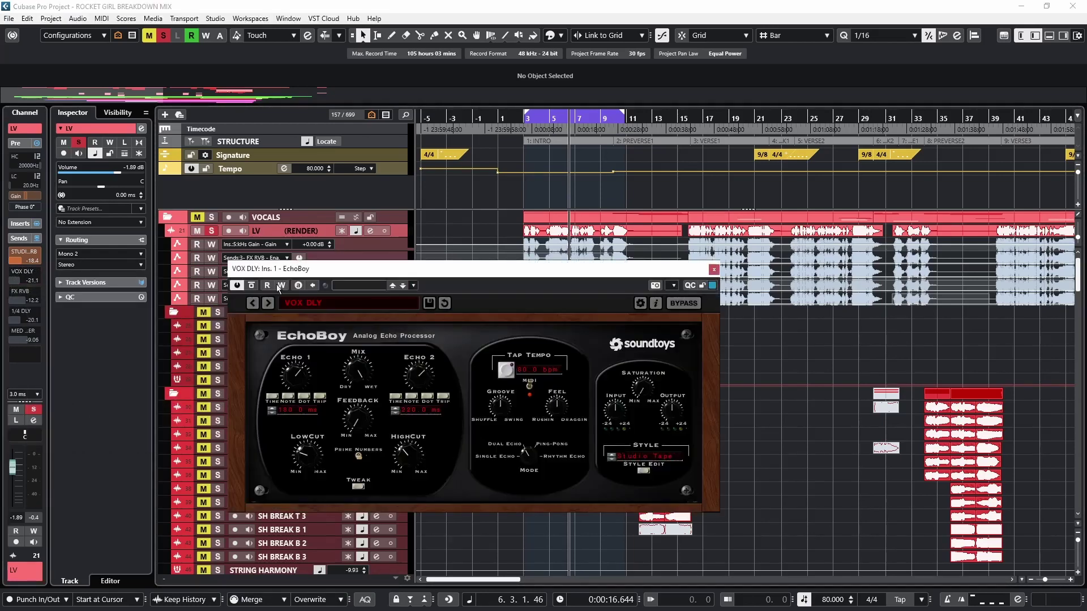
drag(295, 270, 323, 187)
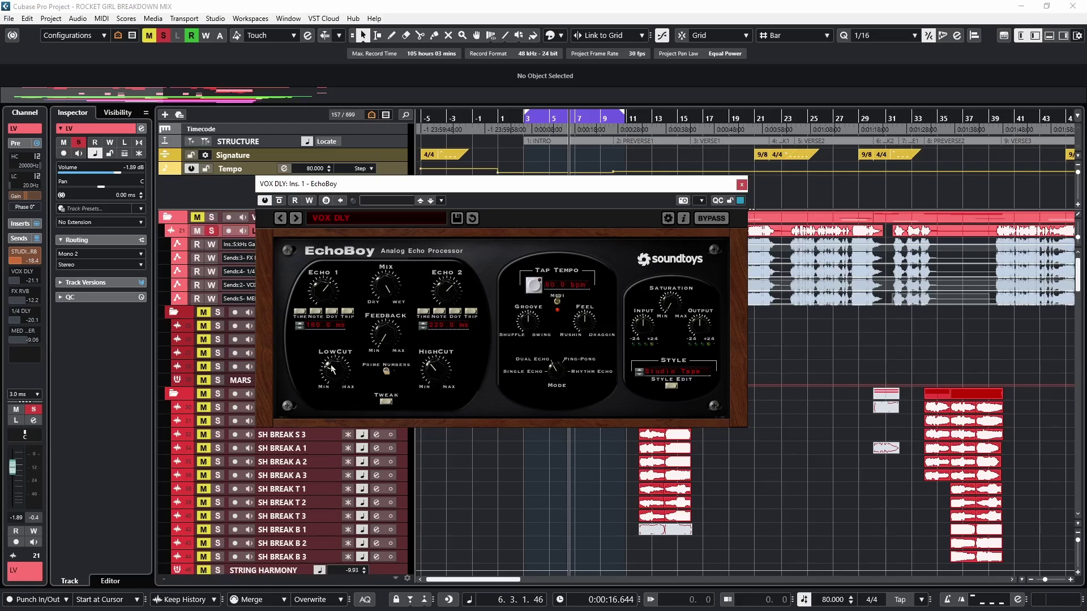
click(741, 185)
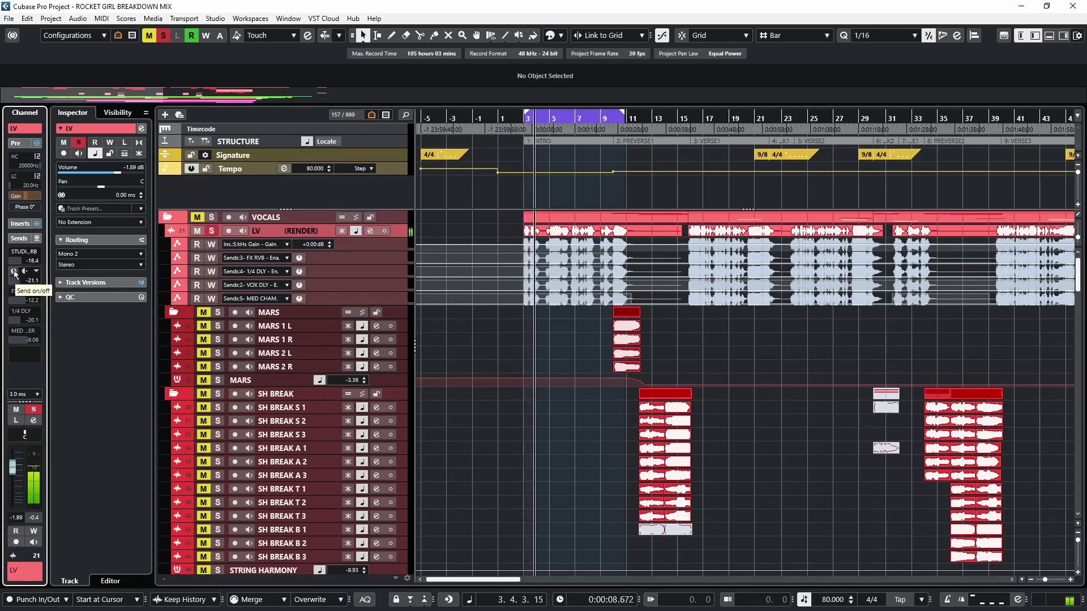
click(15, 273)
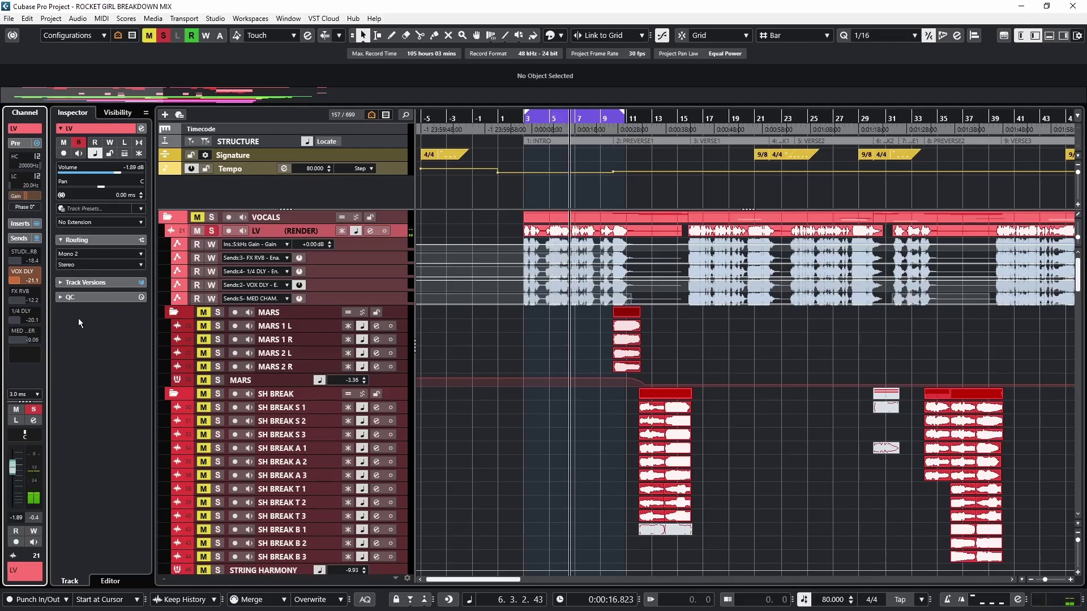
Review the Raum reverb behind the FX RVB send, and switch that send on while playing the vocal from bar 3
right_click(23, 300)
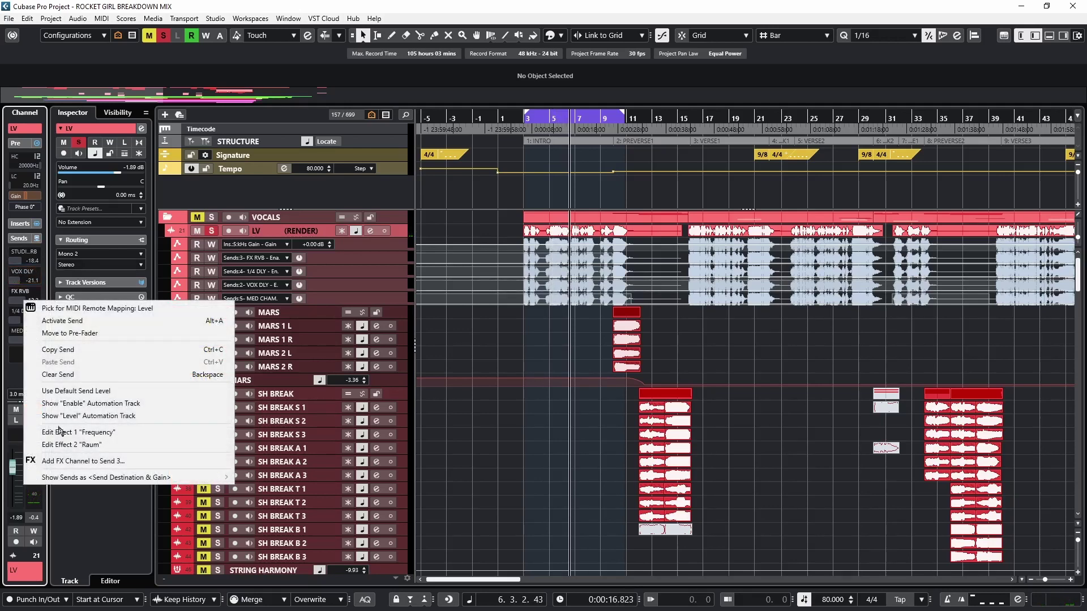
click(73, 446)
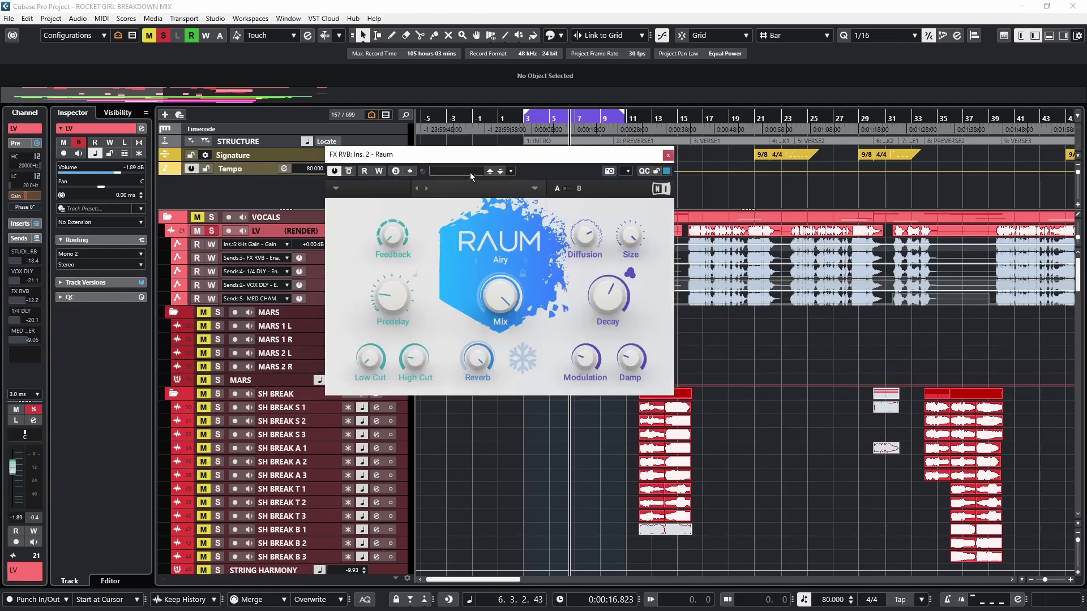
drag(465, 158, 451, 136)
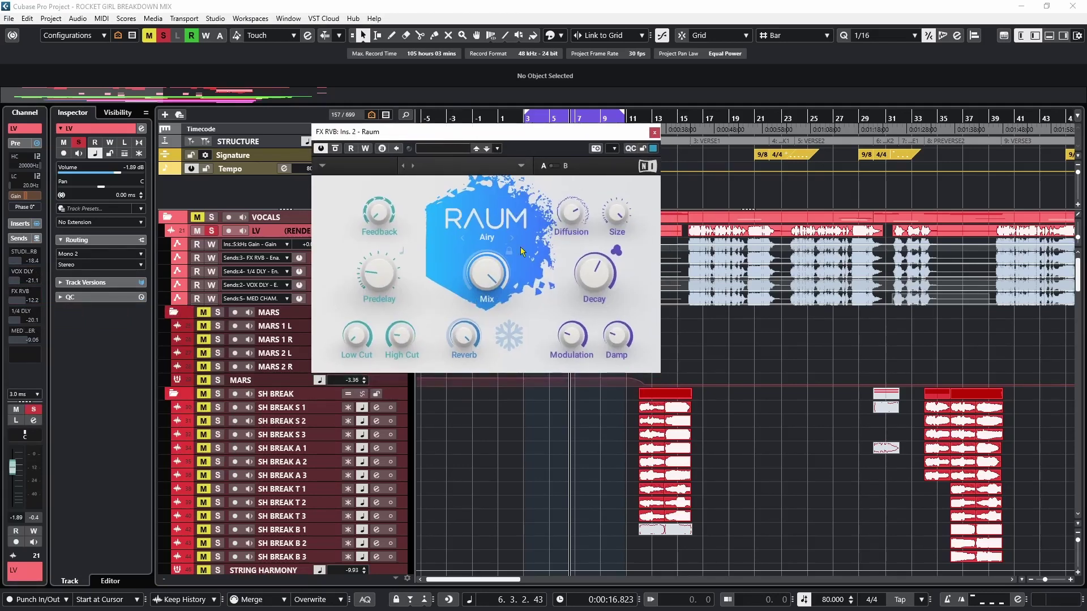
drag(480, 138, 330, 174)
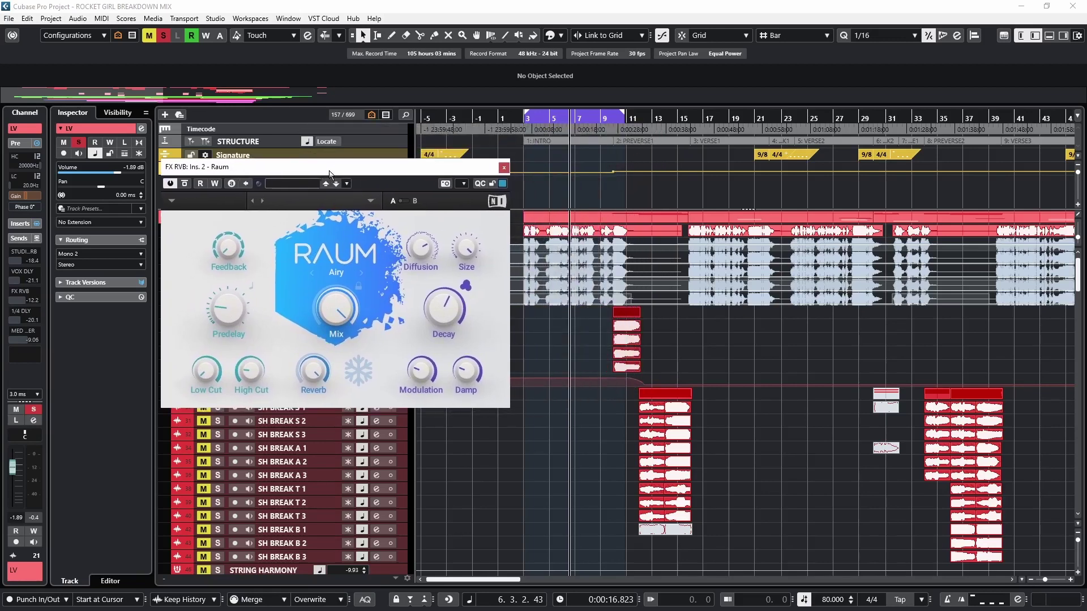
click(525, 120)
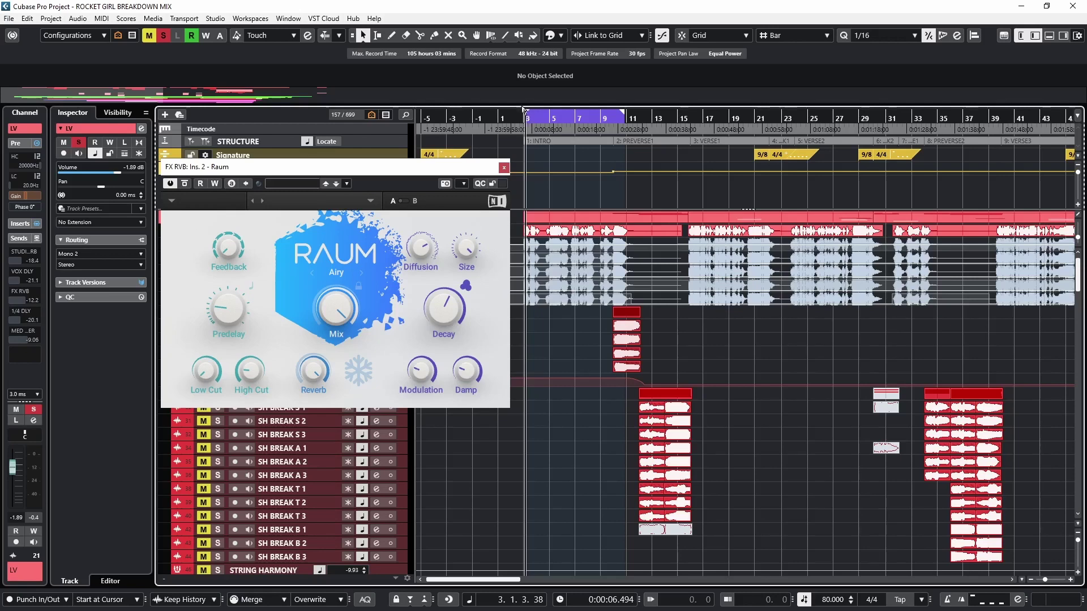
drag(435, 170, 445, 171)
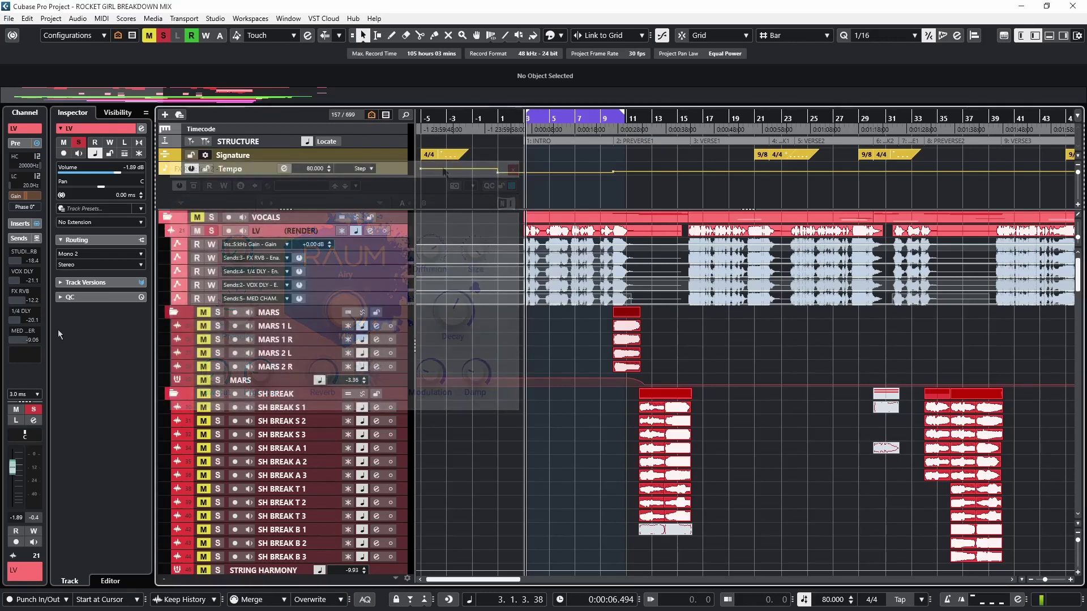
key(space)
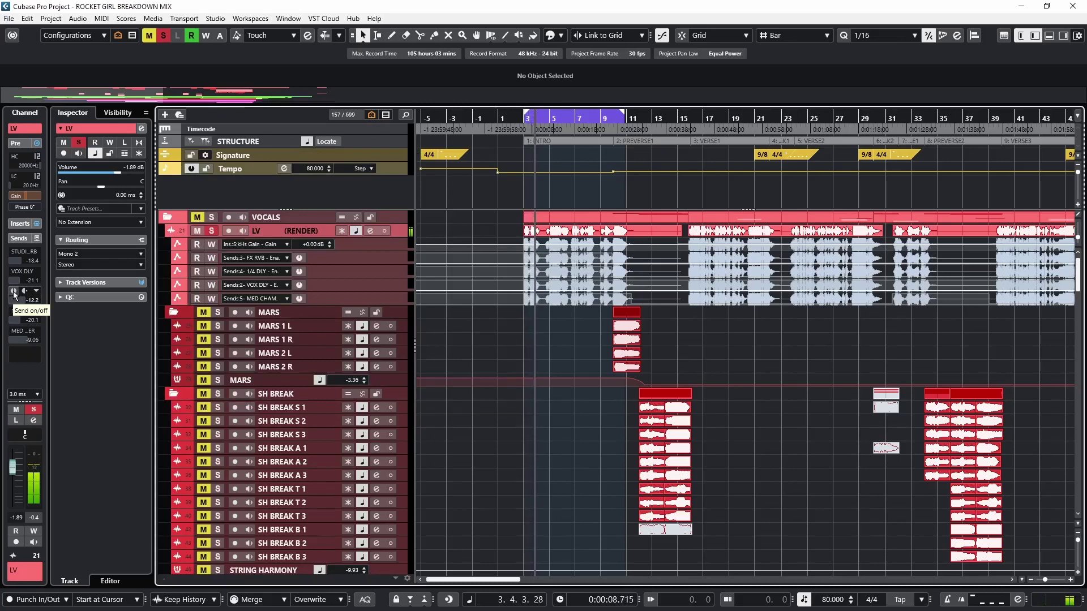
click(13, 291)
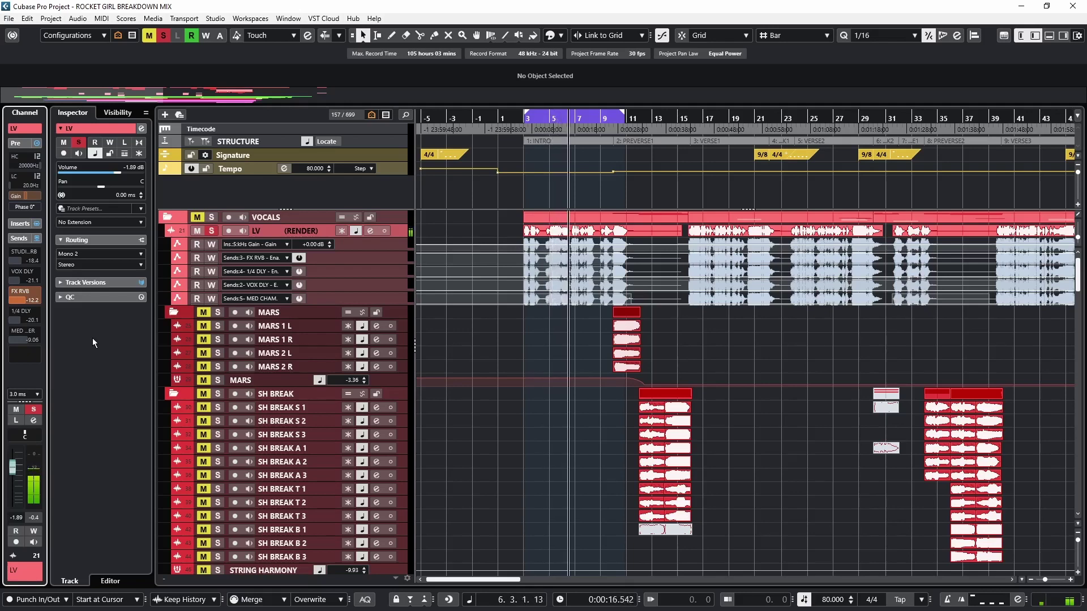
Review the EchoBoy Jr. delay behind the 1/4 DLY send, and switch that send on while the intro vocal plays
right_click(25, 317)
click(66, 450)
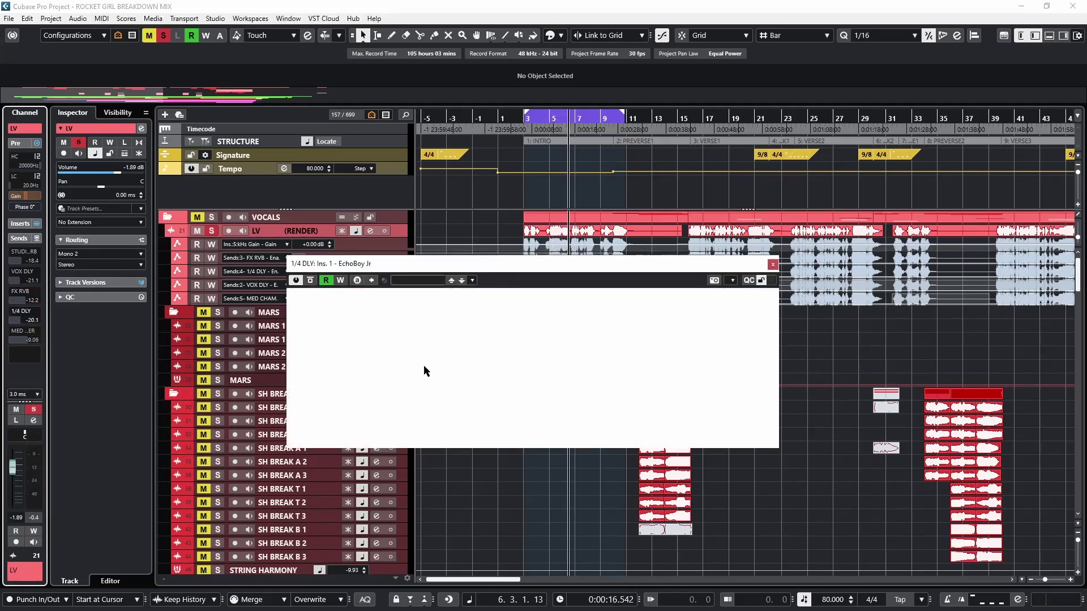
drag(517, 264, 477, 159)
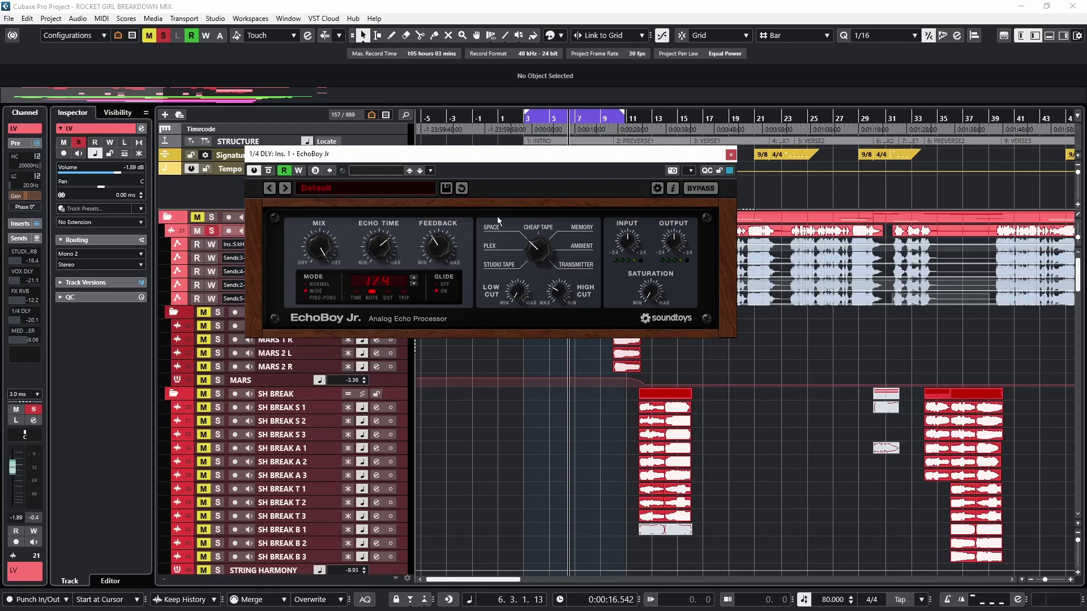
click(730, 154)
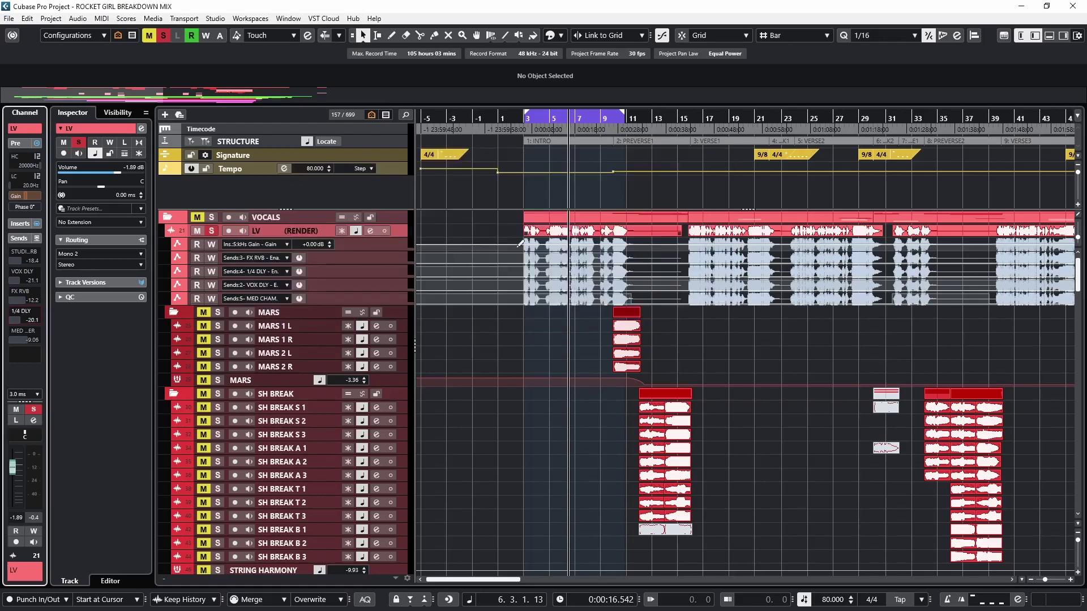
click(521, 121)
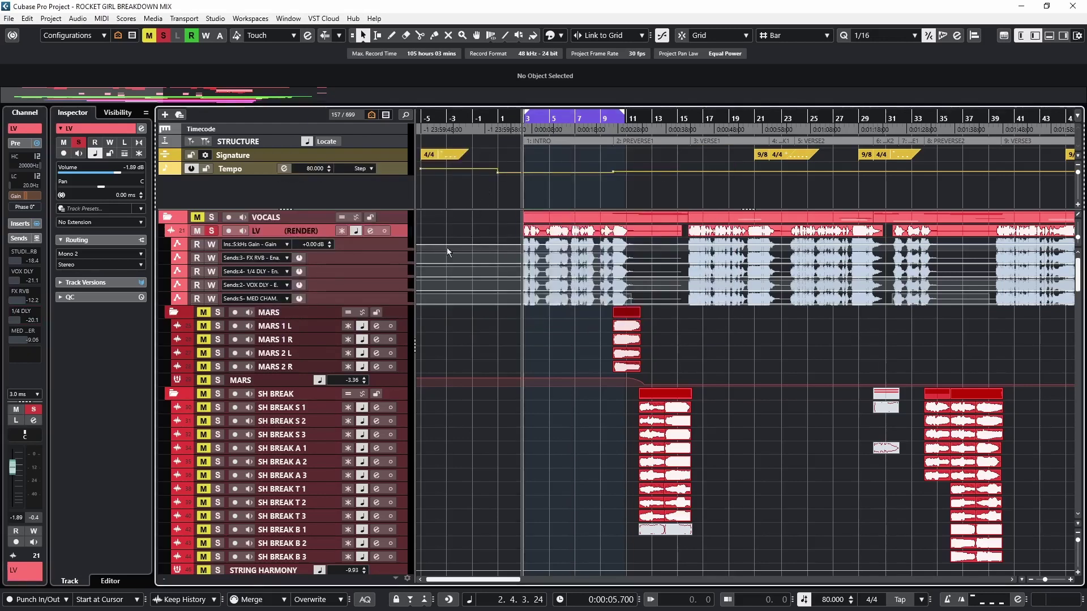
mouse_move(23, 319)
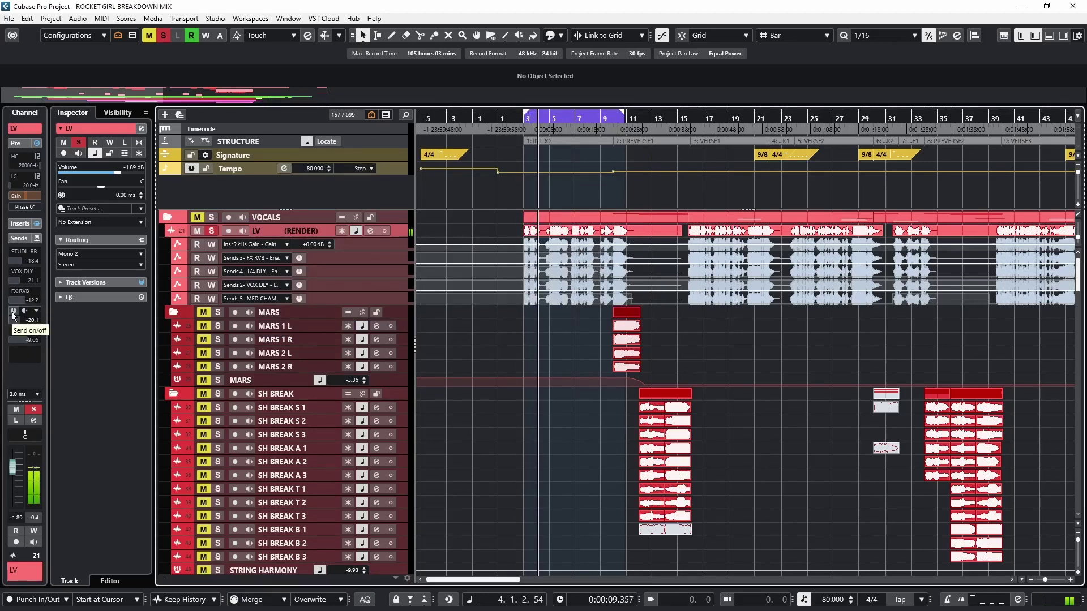
click(14, 312)
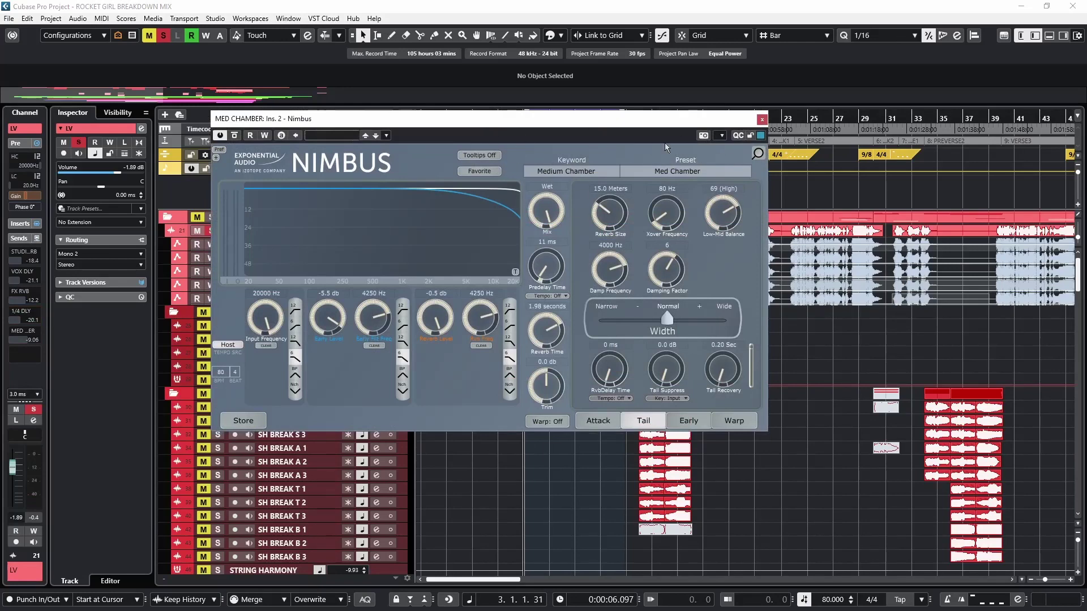
Review and close the MED CHAMBER send's Nimbus reverb, and switch that send on while playing the intro vocal
drag(692, 122, 687, 120)
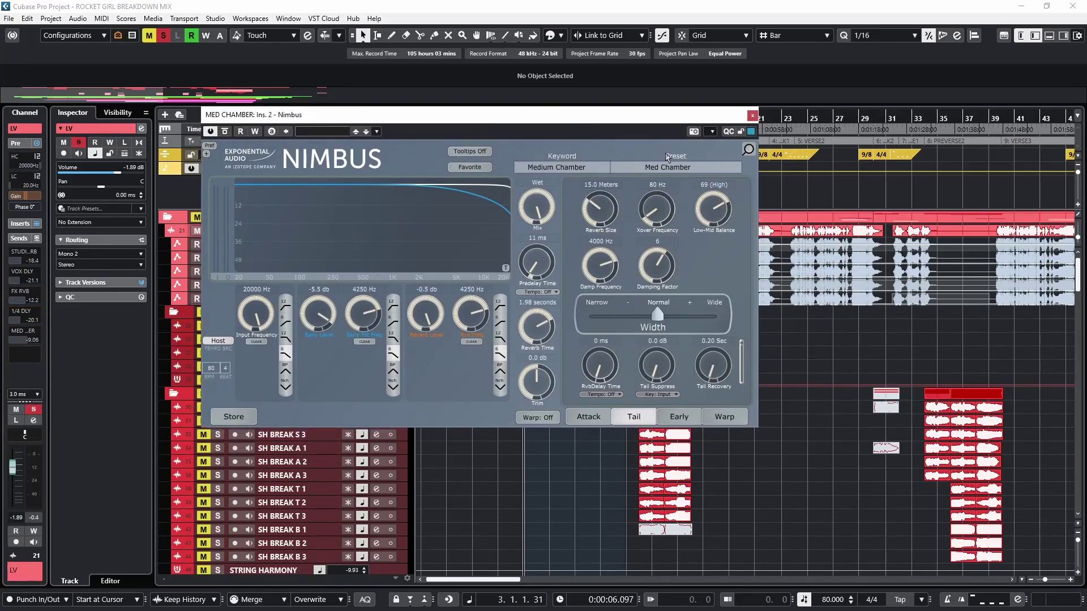
click(752, 116)
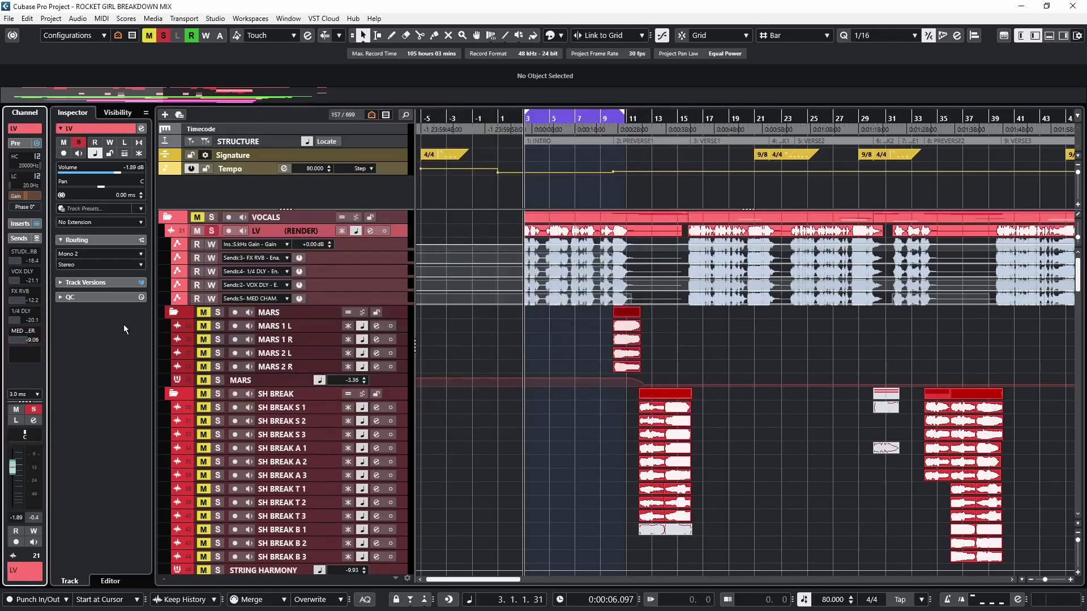
click(13, 332)
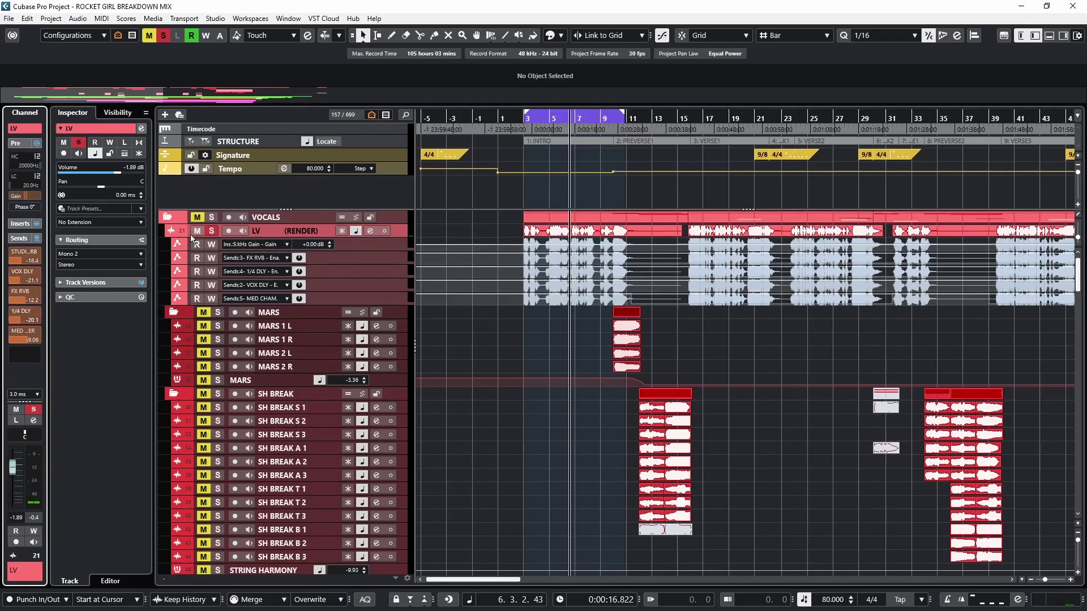
Turn automation reading back on for the LV track and play the intro vocal with all five sends active
click(197, 258)
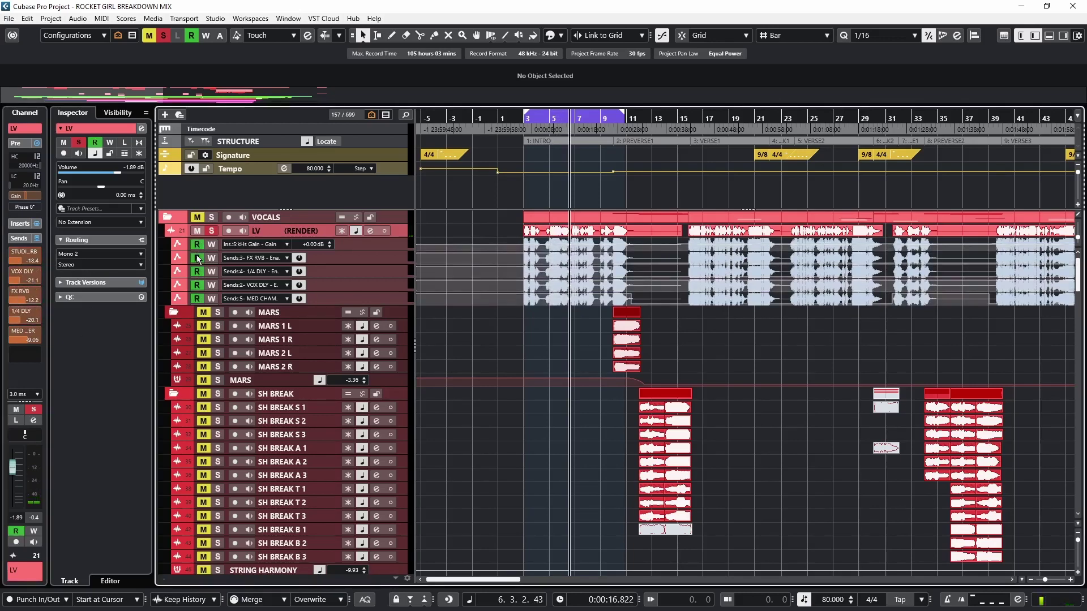
click(521, 121)
key(space)
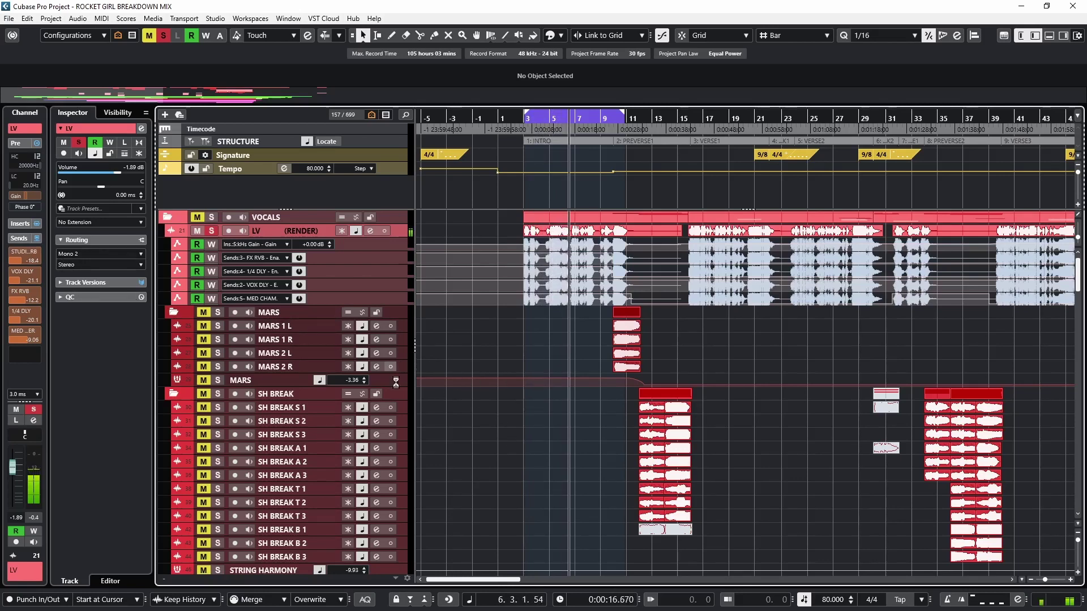
Show the LV inserts, bypass them, play the dry vocal from the loop start and switch the inserts back in during playback
click(17, 224)
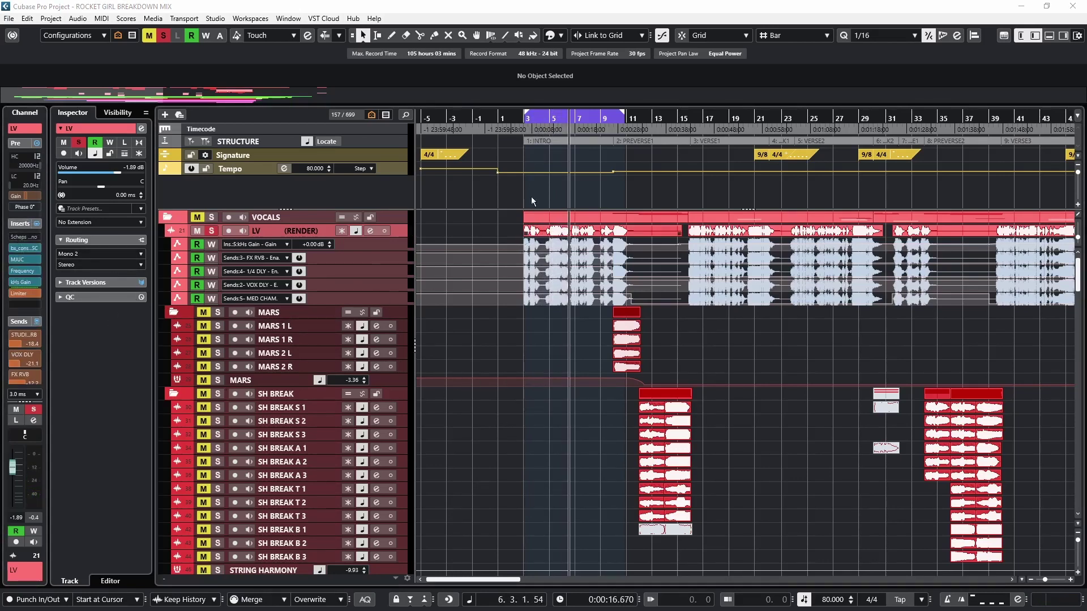
click(523, 116)
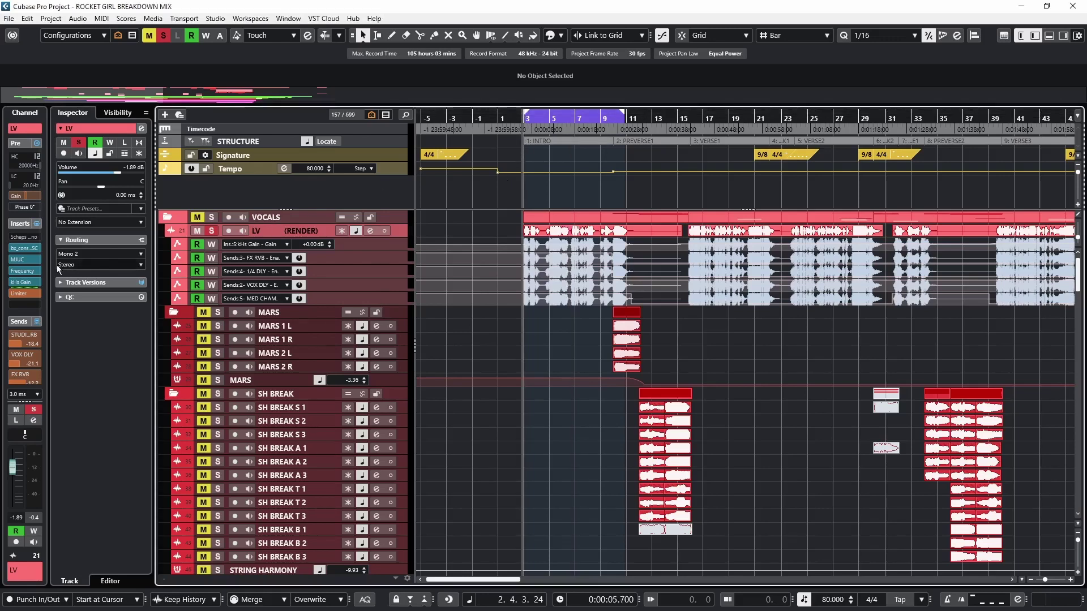
click(36, 226)
key(space)
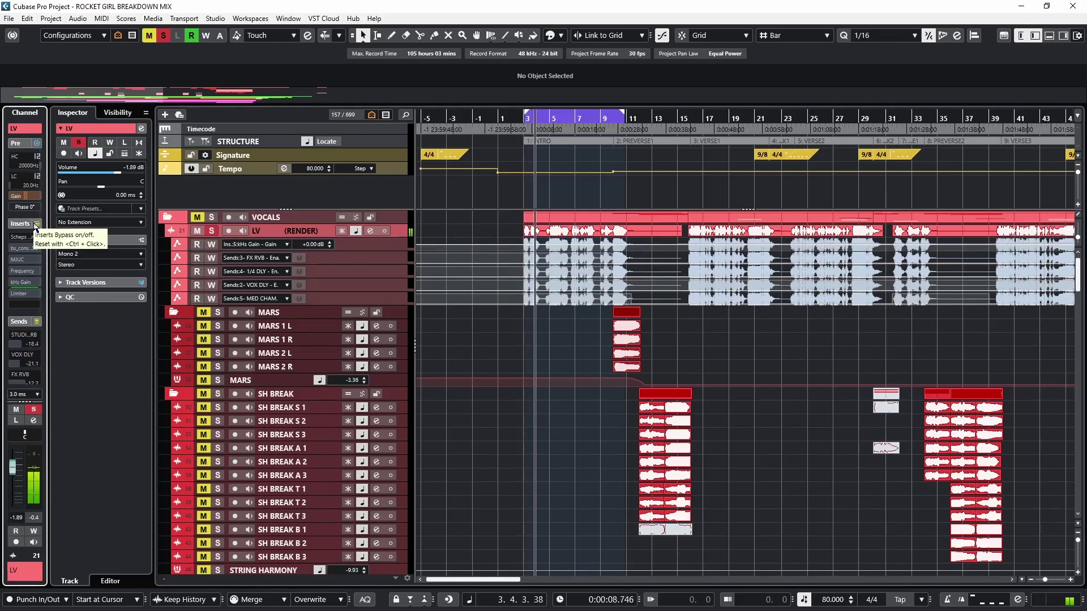
click(36, 224)
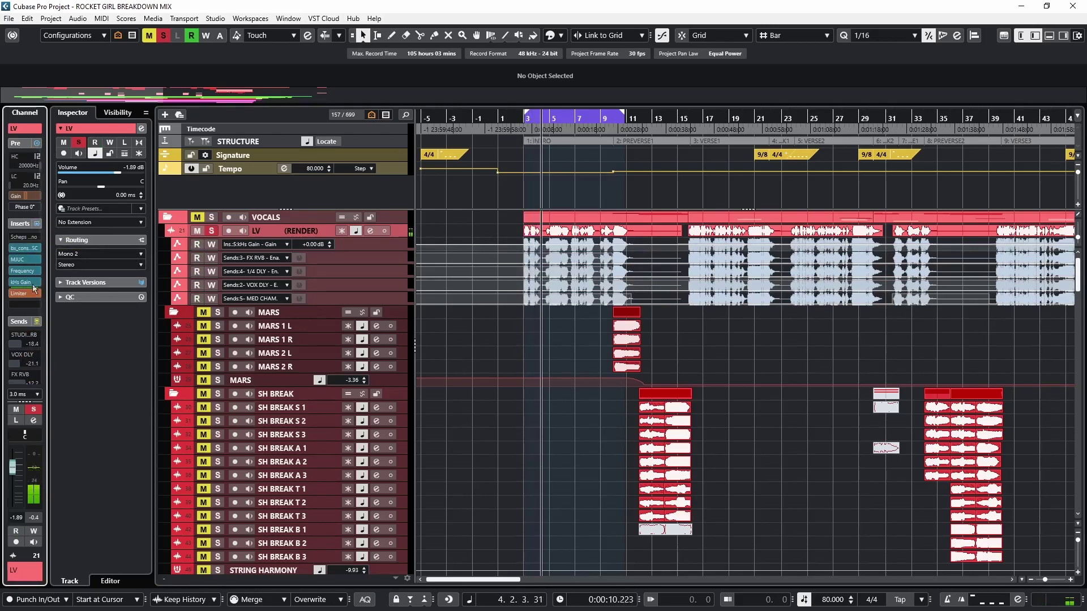
Switch the LV track's sends back in while the intro vocal plays, expand the sends display and unsolo LV
click(36, 322)
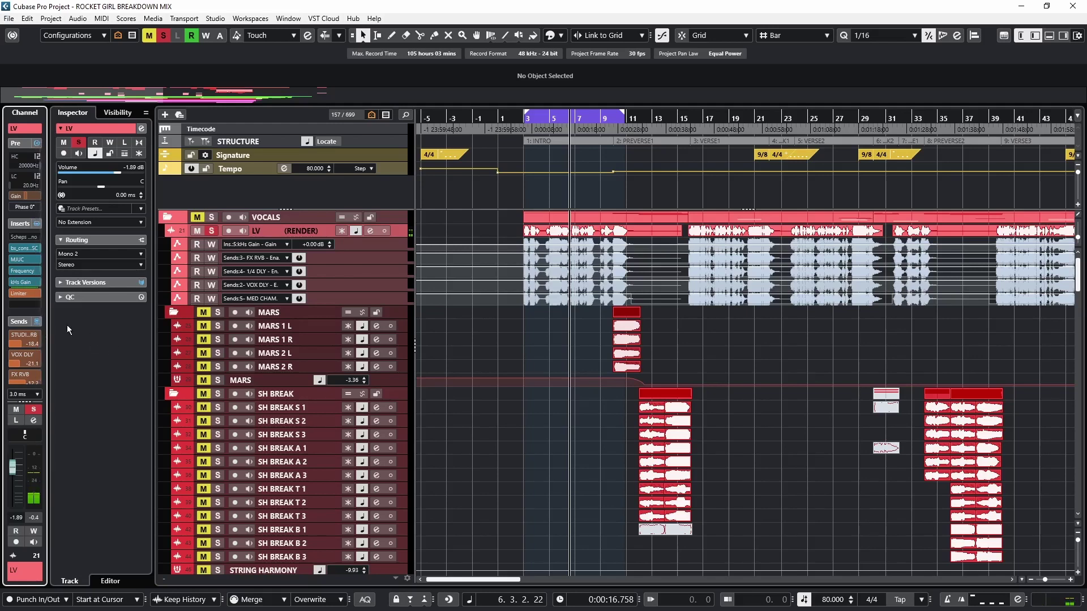
drag(39, 303, 38, 345)
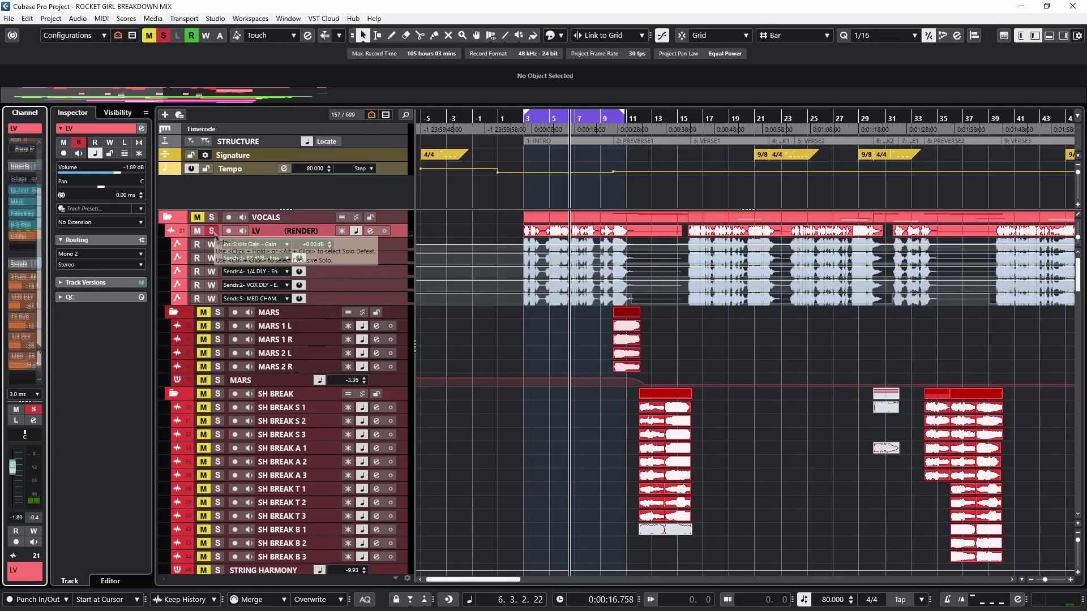
click(211, 230)
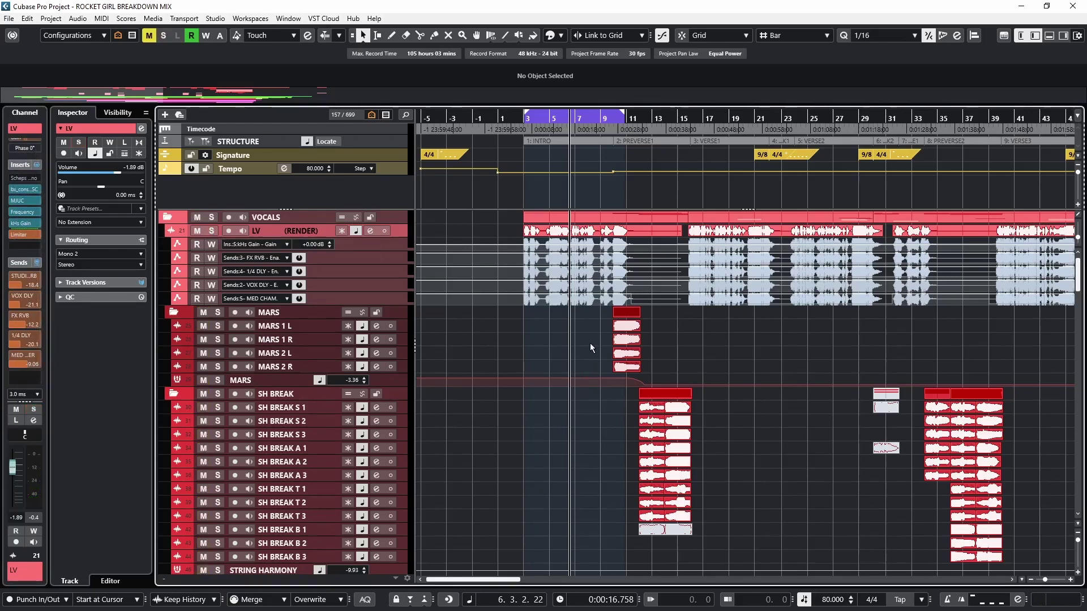
Place the playhead at the start of PREVERSE1 and set the locators around the MARS 1 L clip
drag(608, 120, 614, 301)
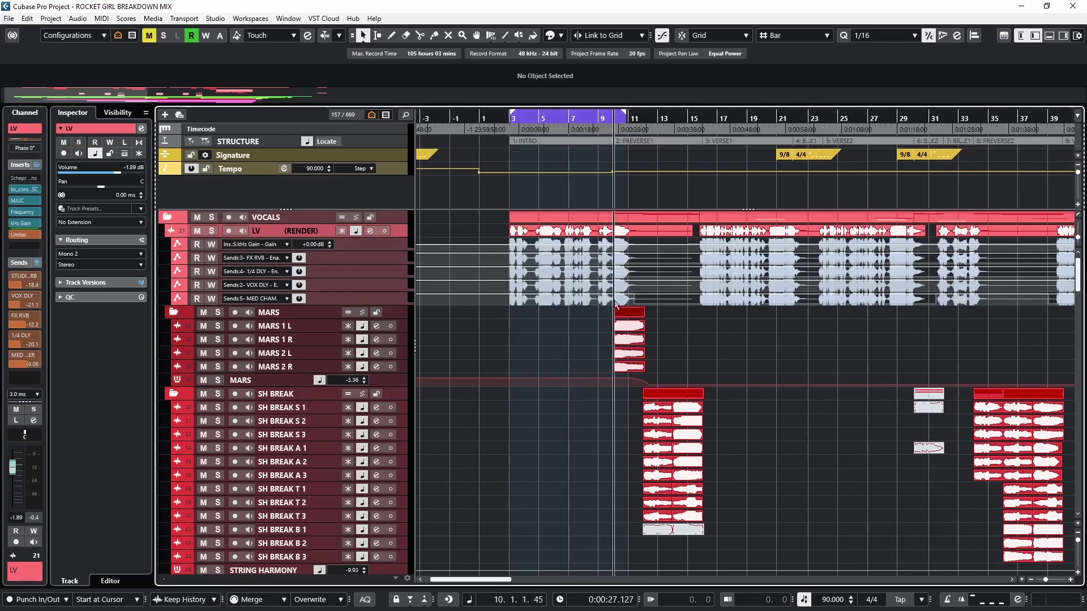
click(622, 330)
key(p)
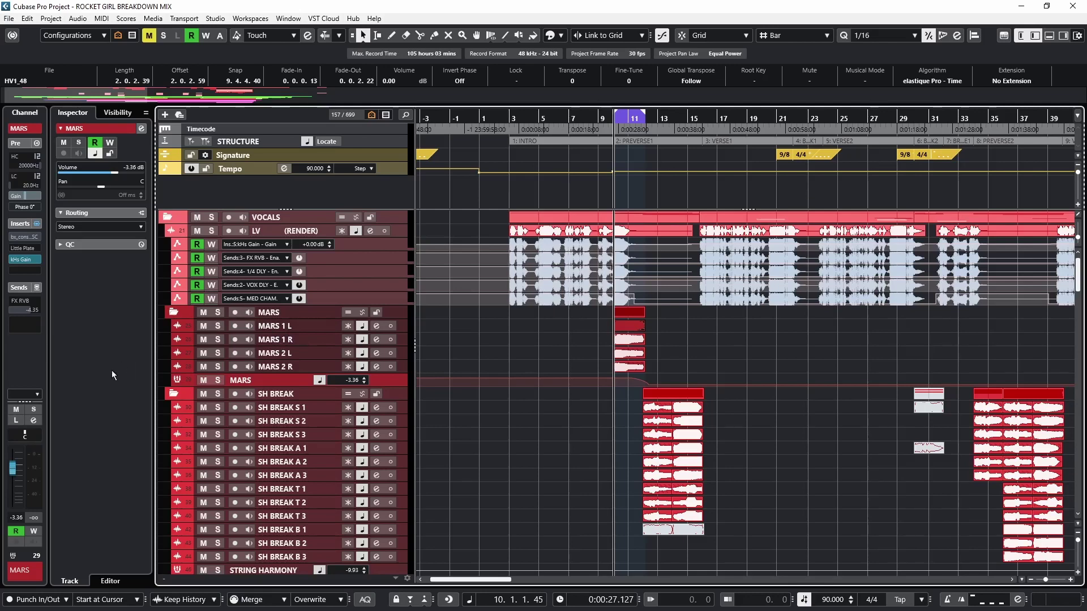
Enable listen and solo on the MARS group, play it and audition its bx_console Focusrite SC insert, closing the plug-in window when done
click(16, 420)
click(33, 410)
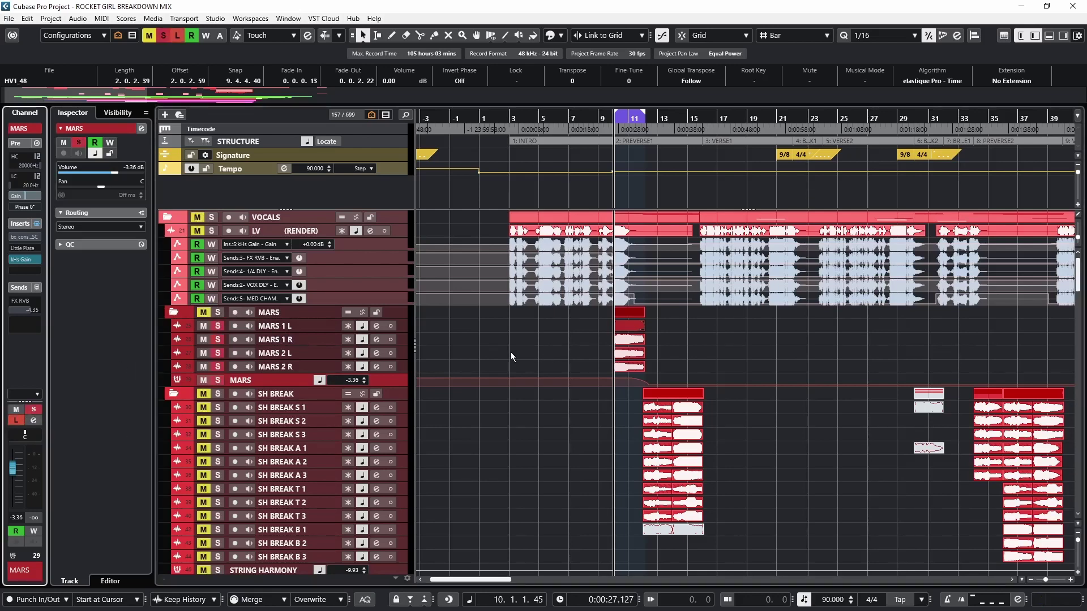
key(space)
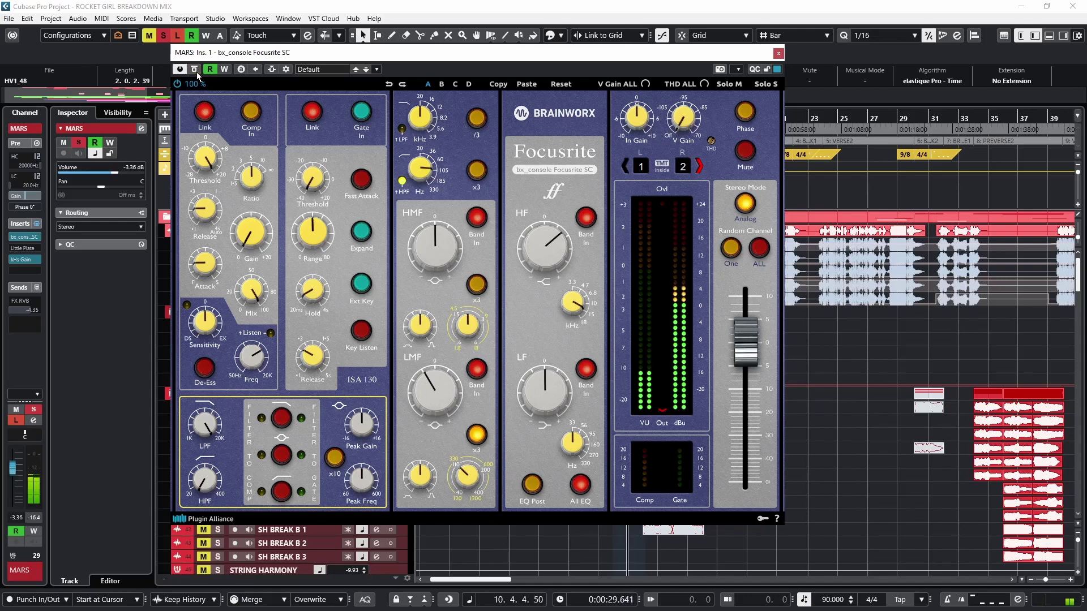
click(778, 52)
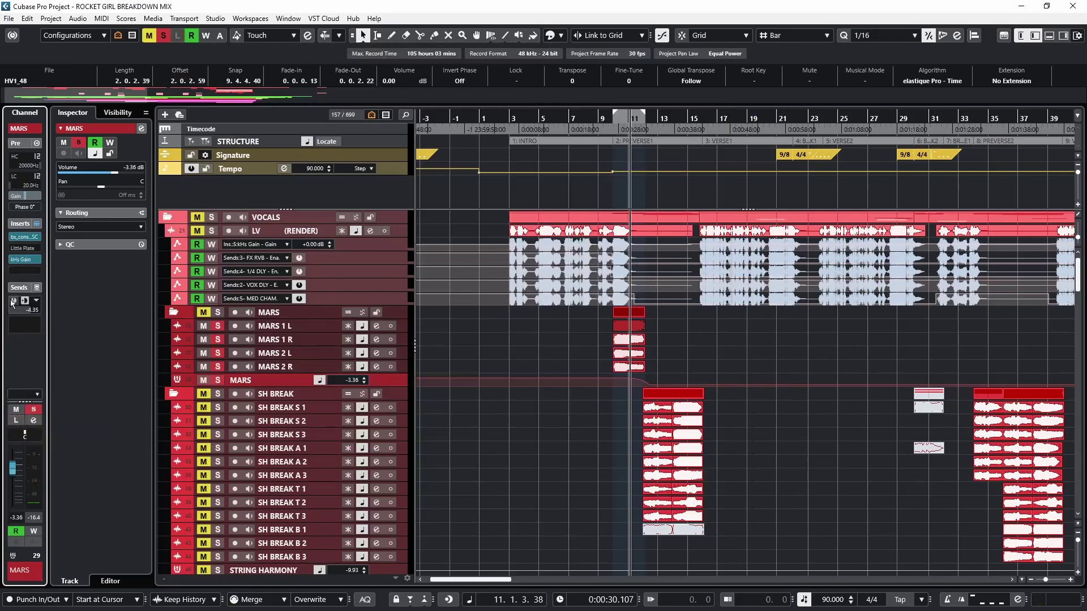
Switch on the MARS group's FX RVB send and play the MARS vocals through it
key(space)
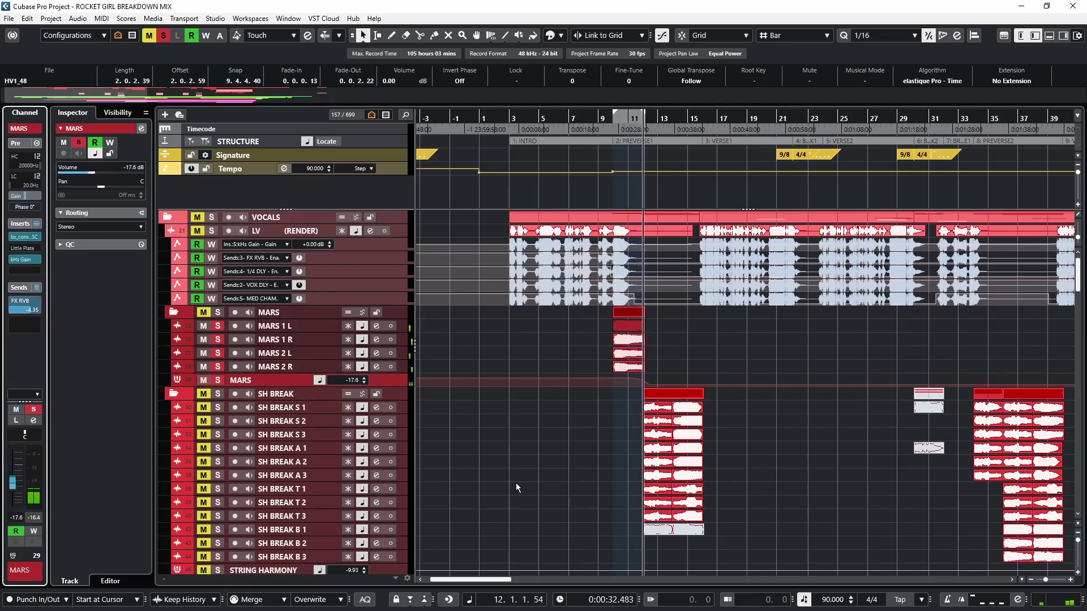
key(space)
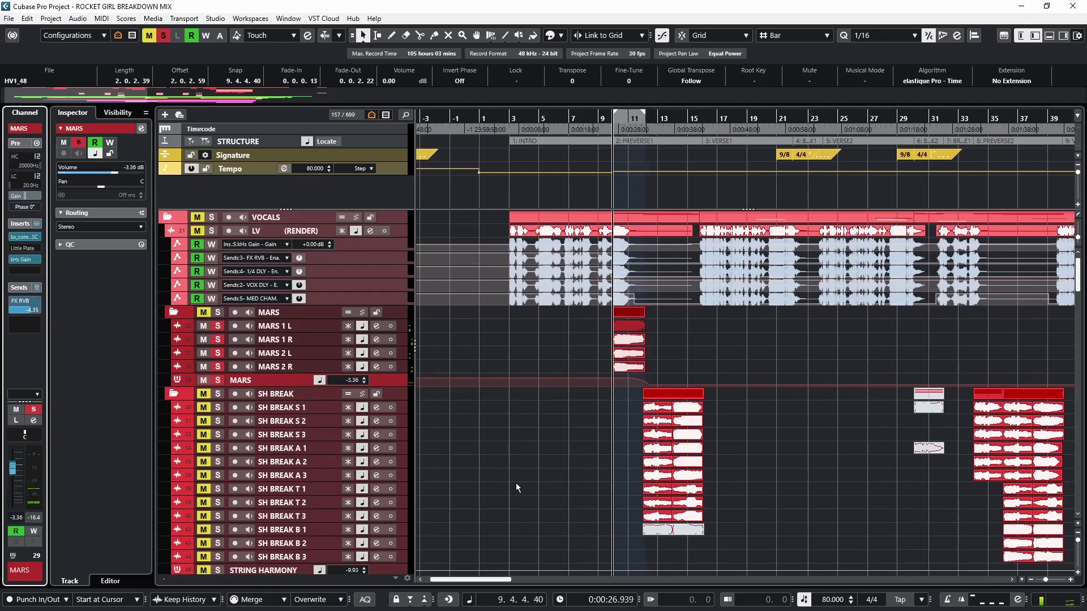
key(space)
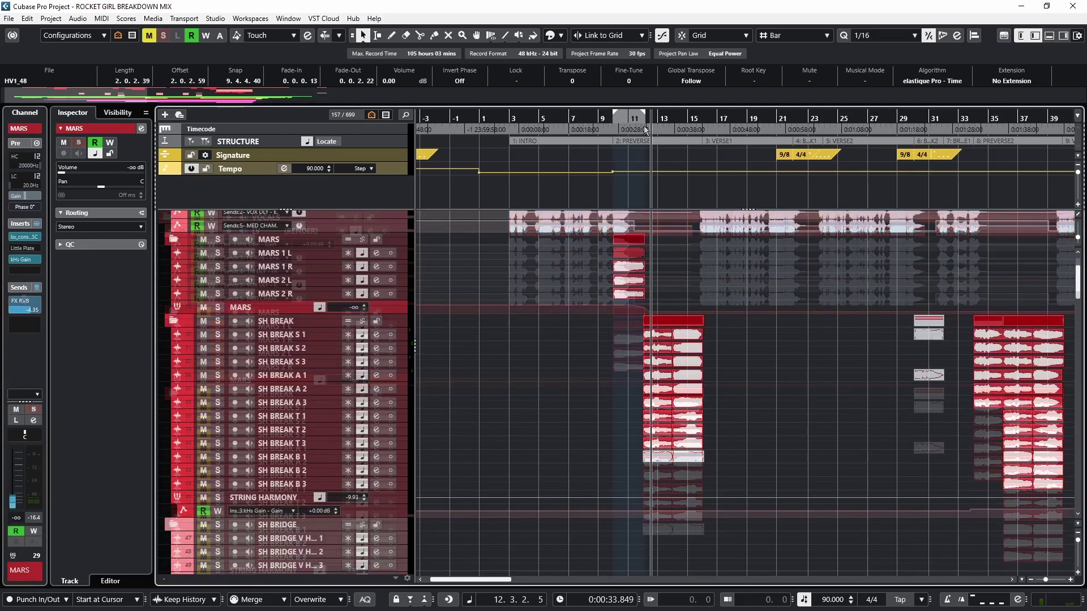
Move the playhead just before bar 12, solo the SH BREAK folder and bring up the STRING HARMONY group's bx_console Focusrite SC
click(641, 119)
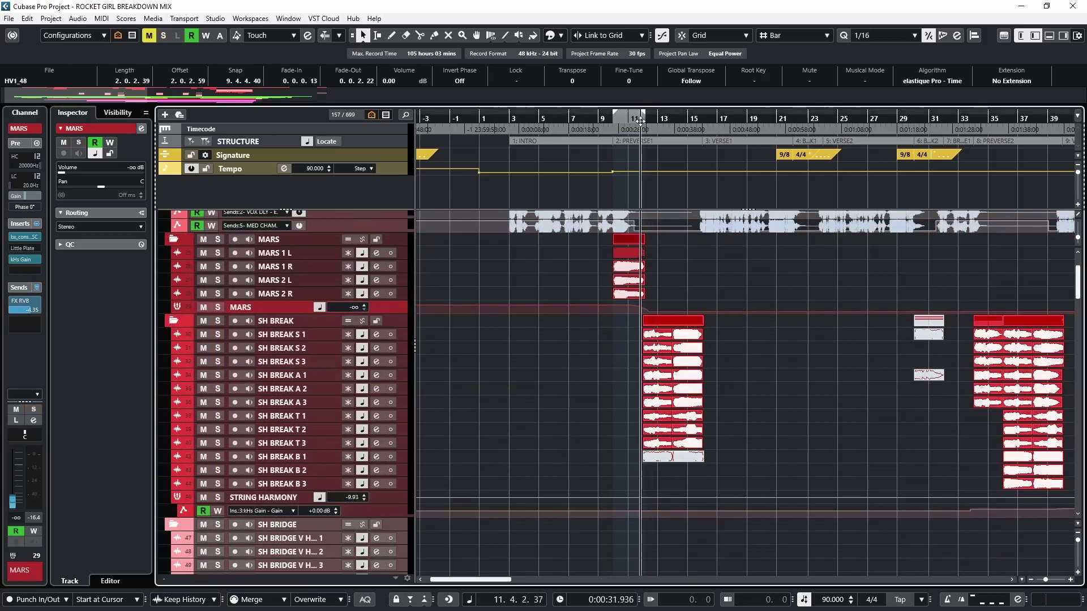
click(219, 320)
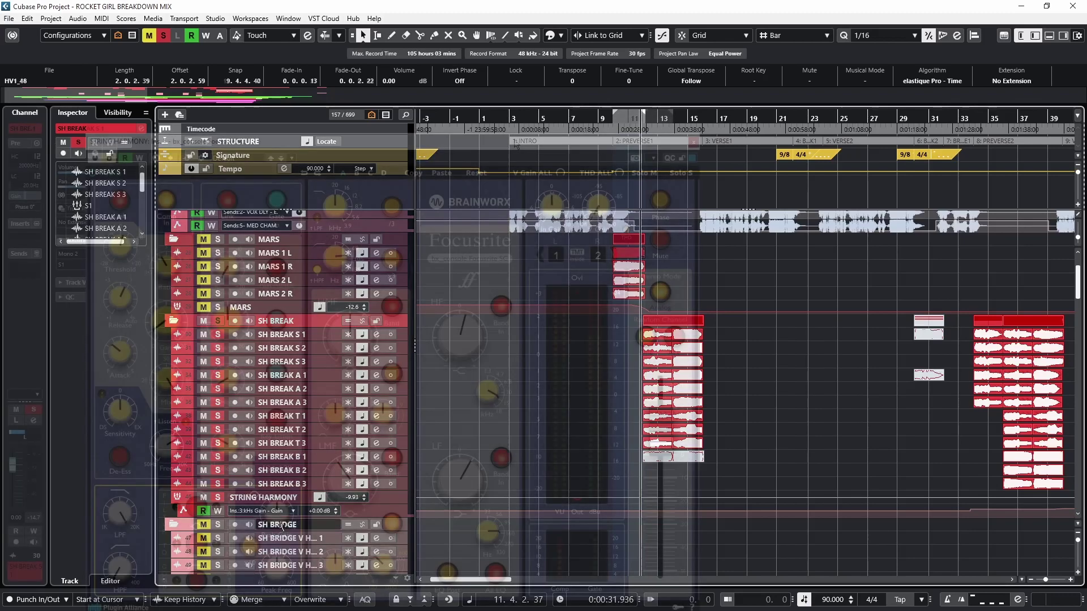
drag(461, 113, 553, 61)
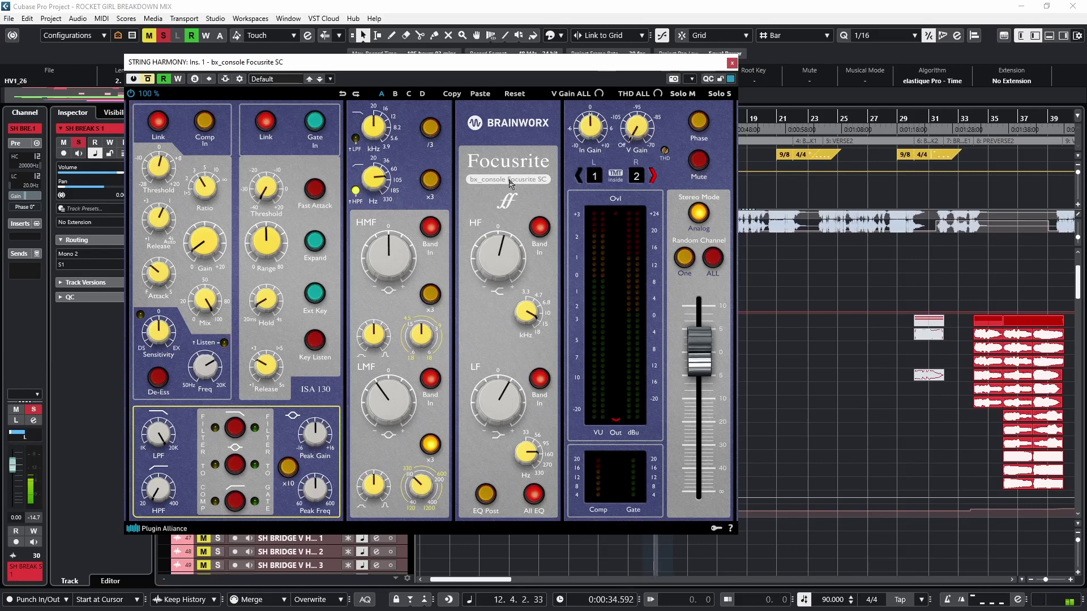
Audition the bx_console Focusrite SC's EQ on STRING HARMONY, switch its compressor in during playback and close the plug-in
click(152, 79)
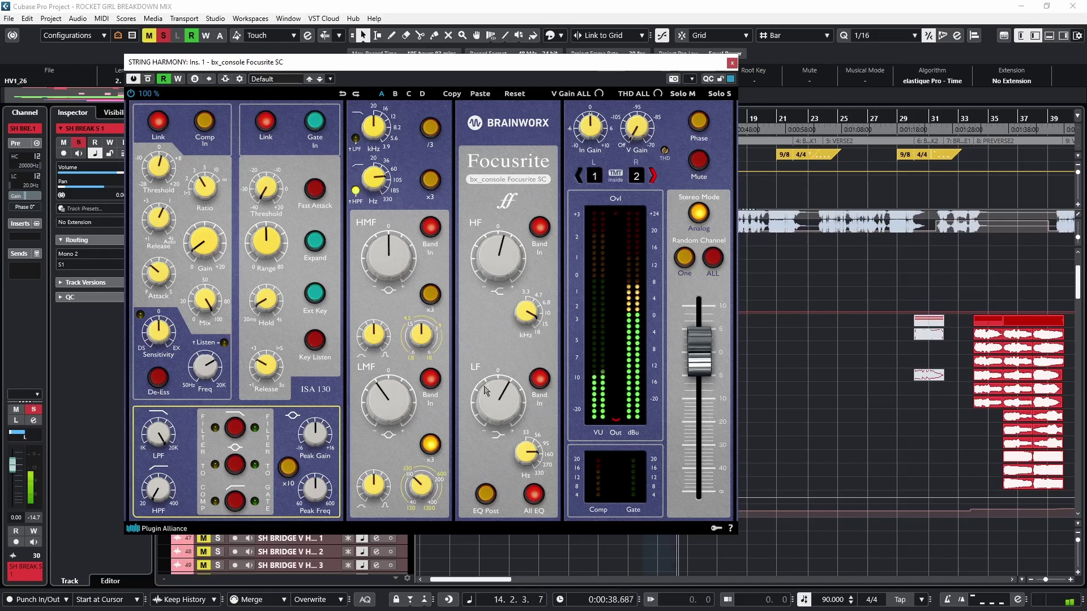
drag(492, 407, 493, 379)
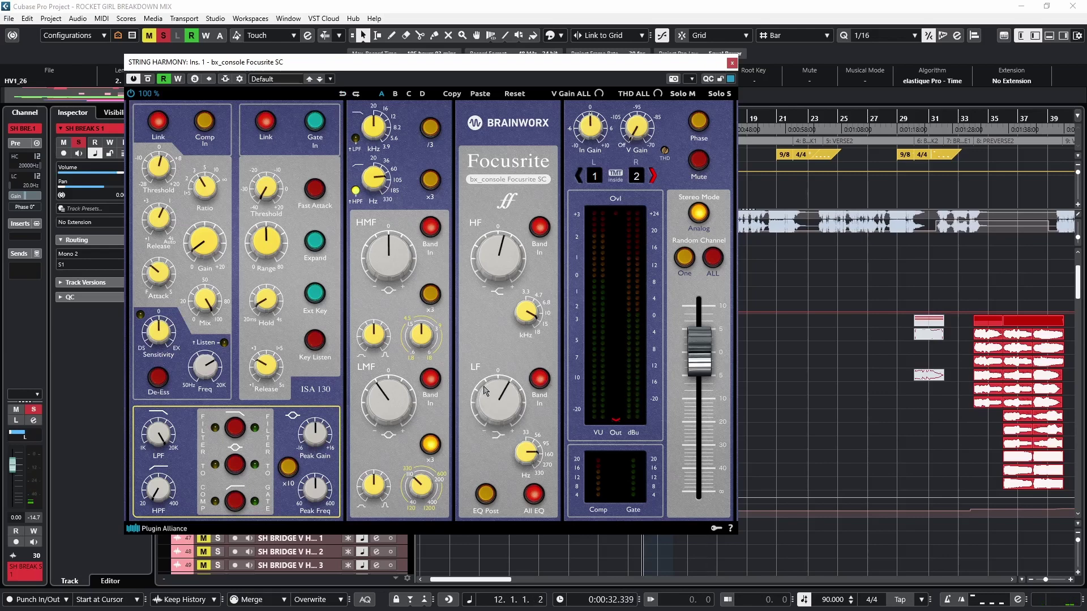
key(space)
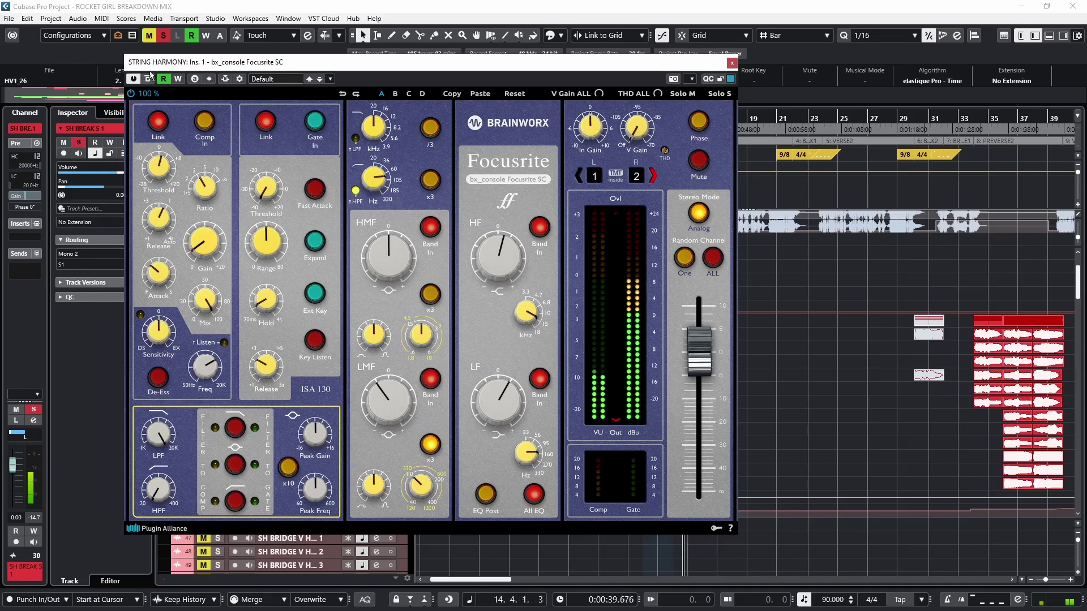
drag(157, 63, 213, 64)
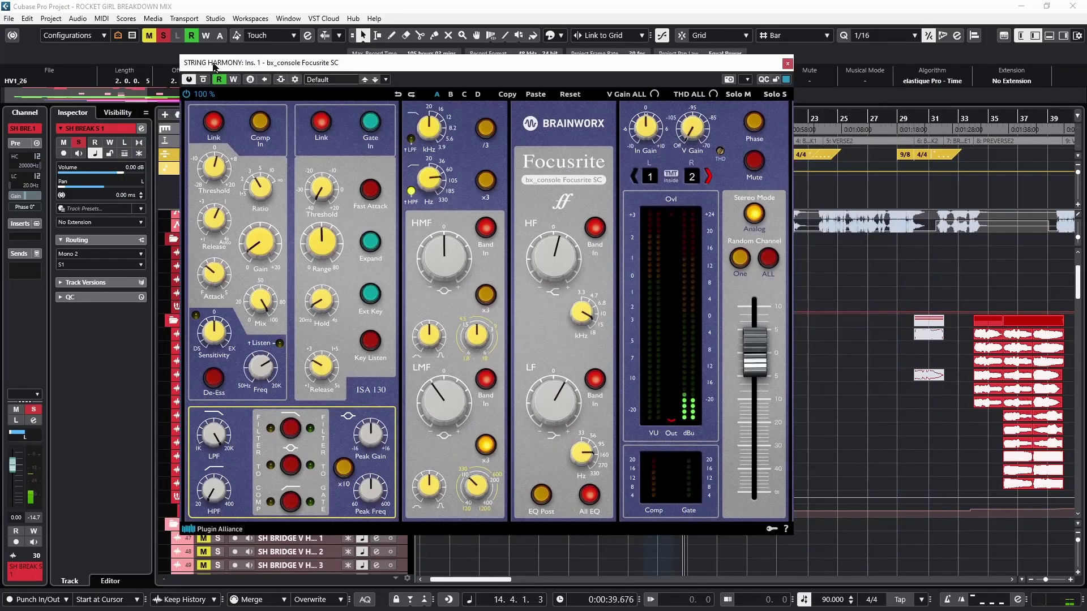
key(space)
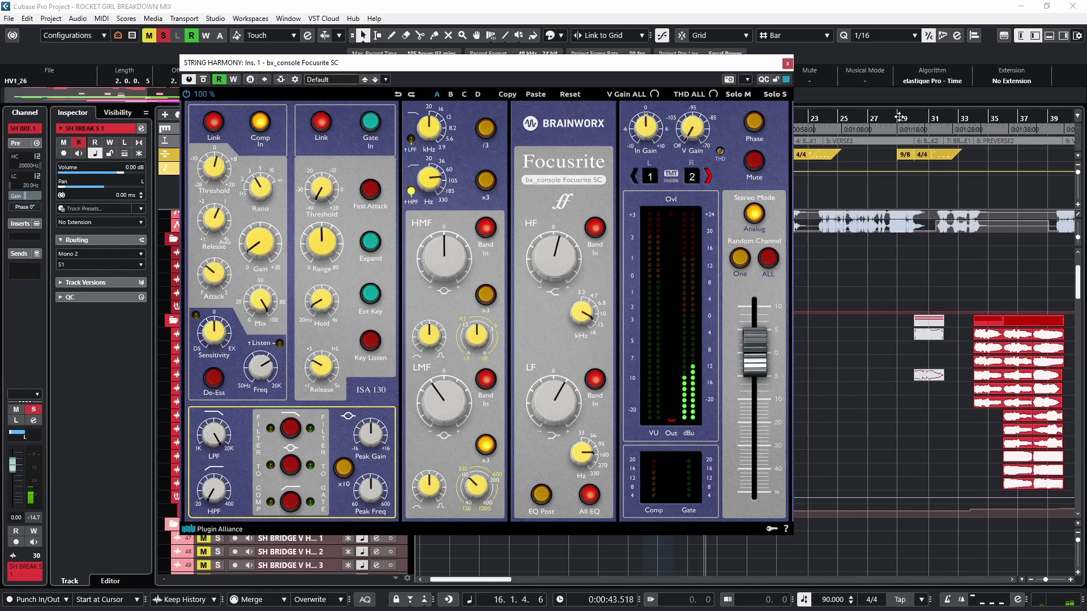
click(787, 62)
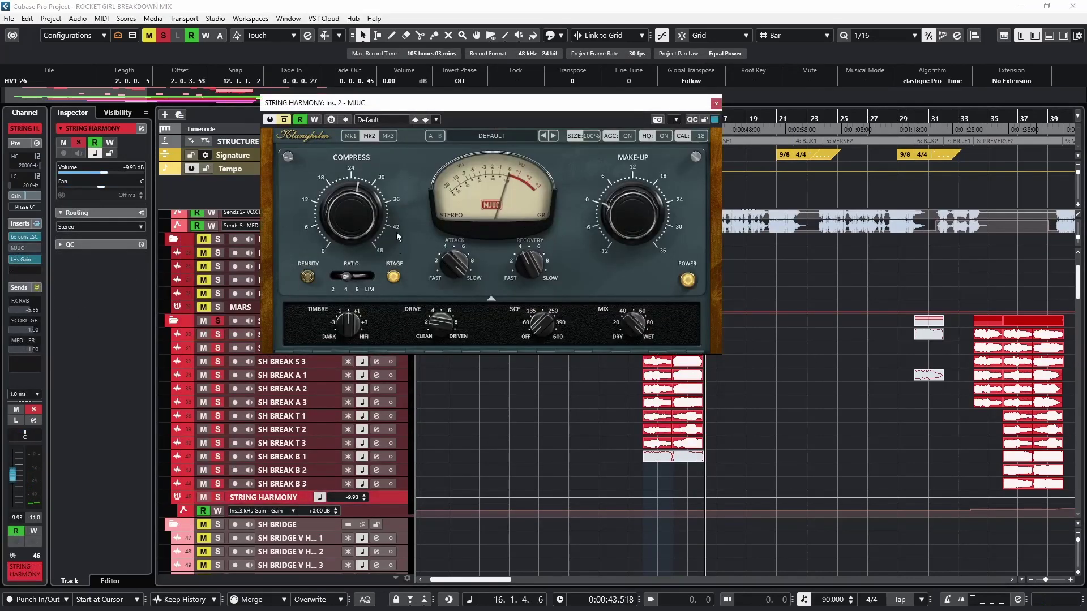
Play the string harmonies from the loop start, switch in the MJUC compressor on STRING HARMONY and close its window
drag(427, 104, 282, 126)
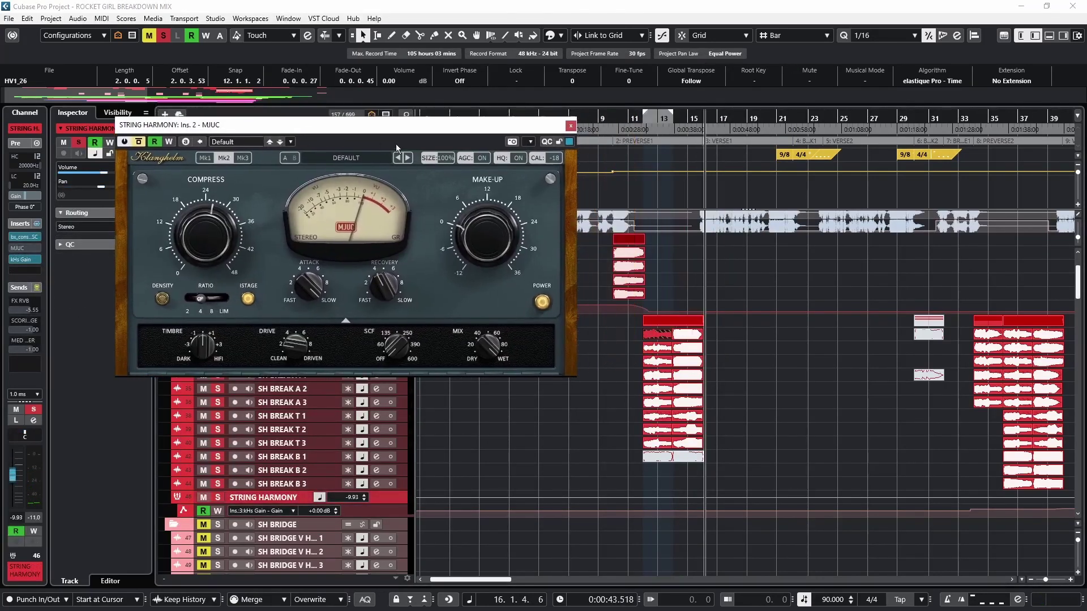
key(KP_1)
key(space)
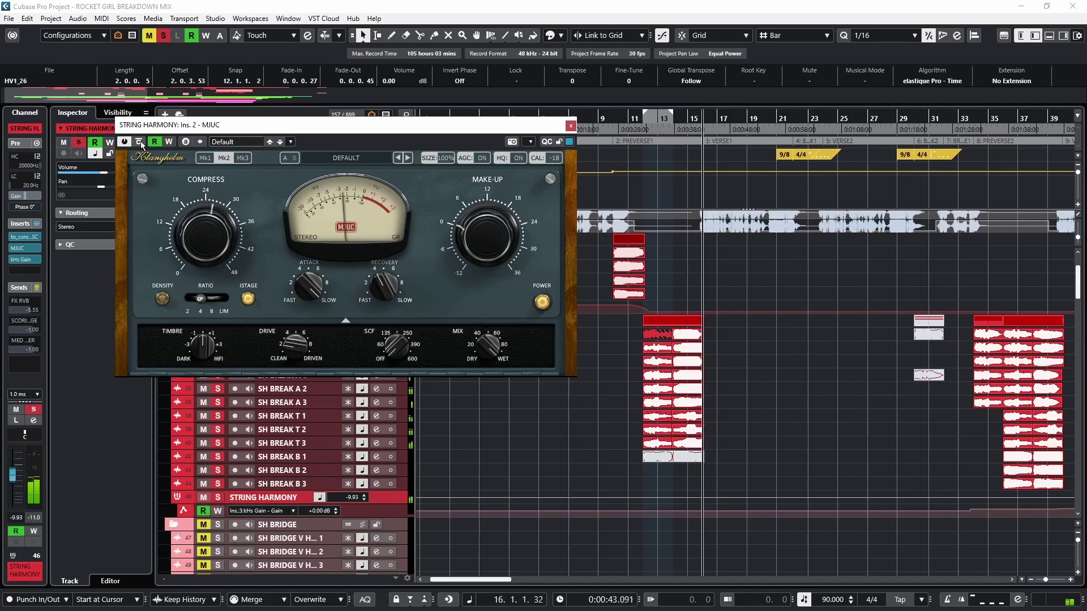
key(space)
key(Escape)
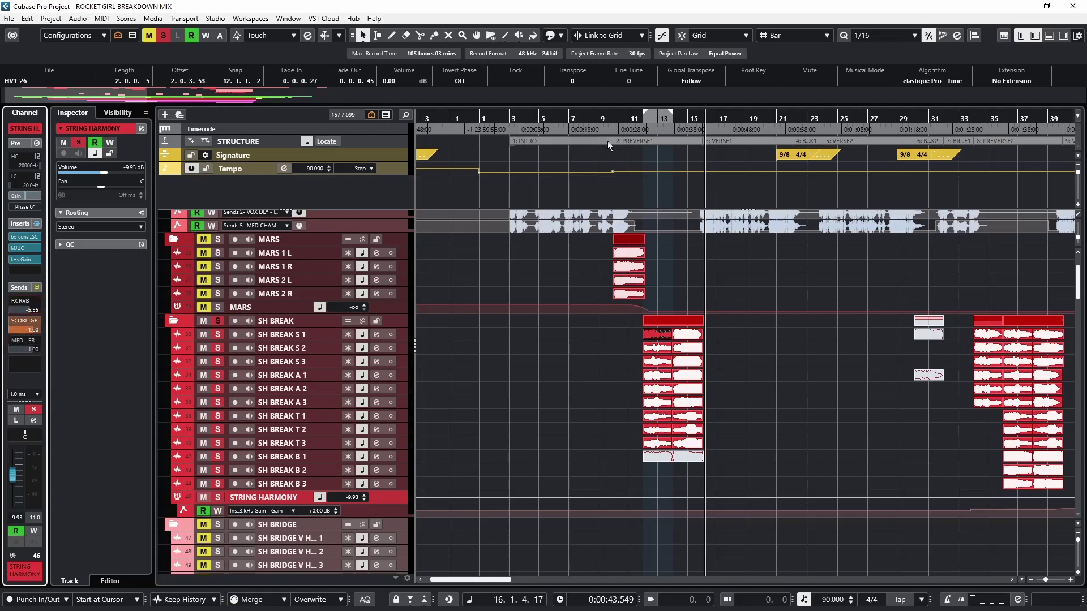
Play the break harmonies from just before bar 12 and switch on STRING HARMONY's SCORING STAGE send during playback
click(641, 118)
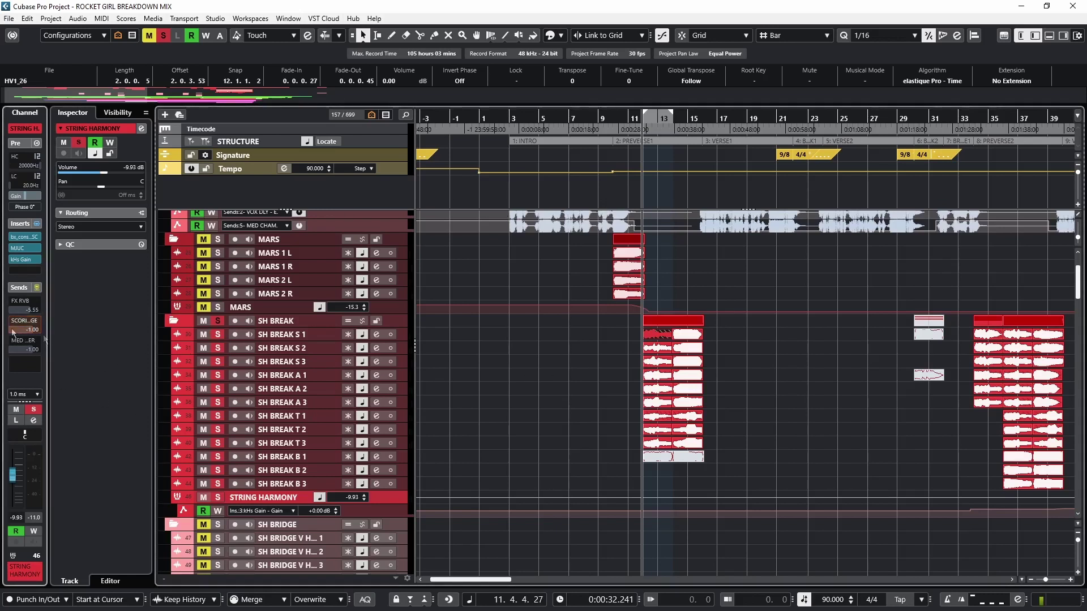
key(space)
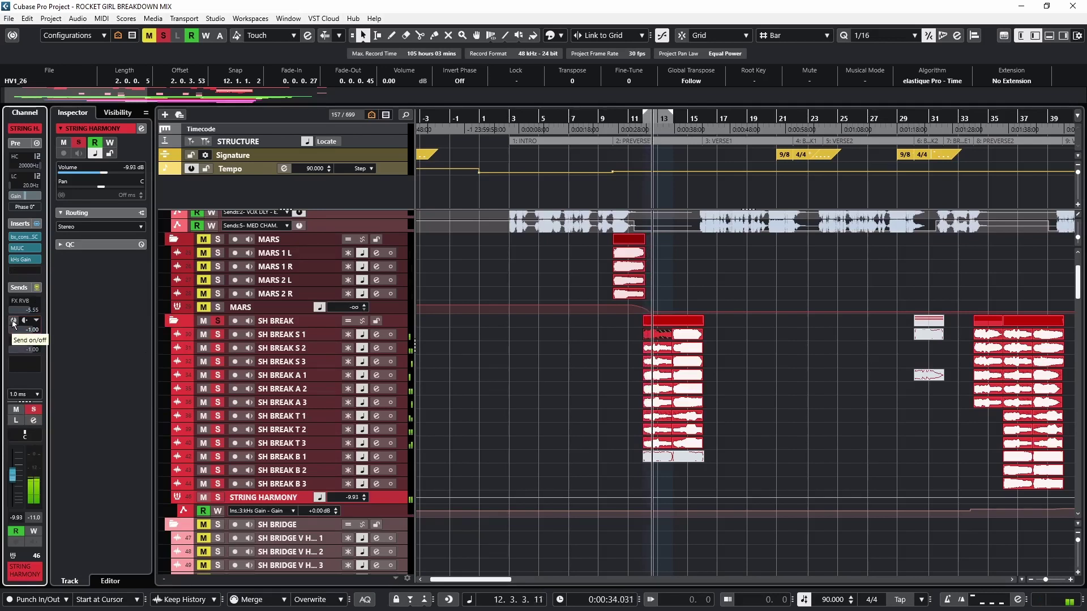
click(13, 322)
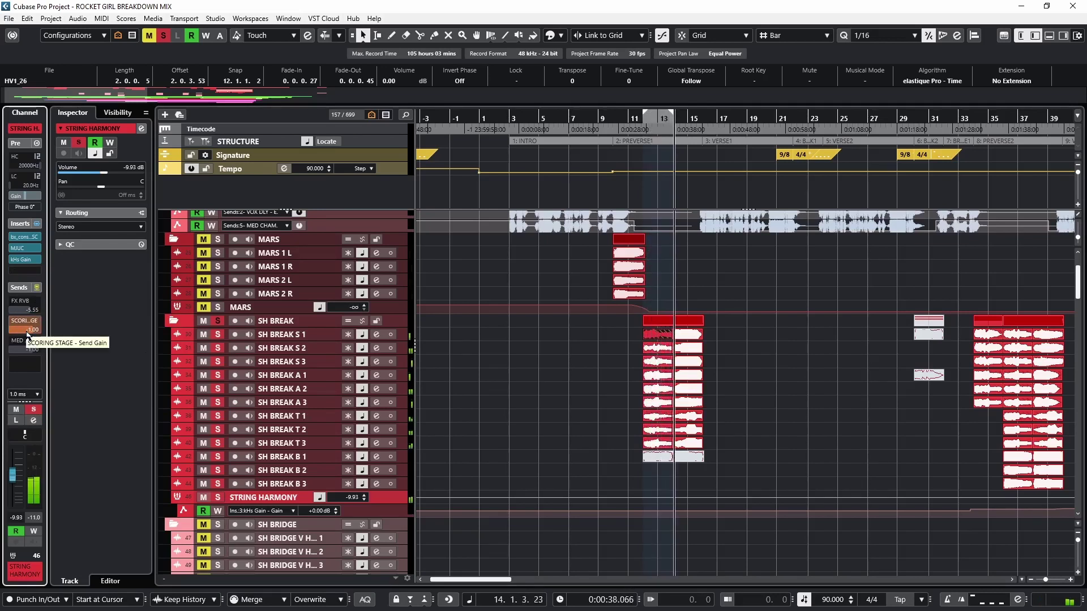
Review the REVerence reverb behind the SCORING STAGE send, with its LA Scoring Stage (SR) setting, and close it
right_click(27, 335)
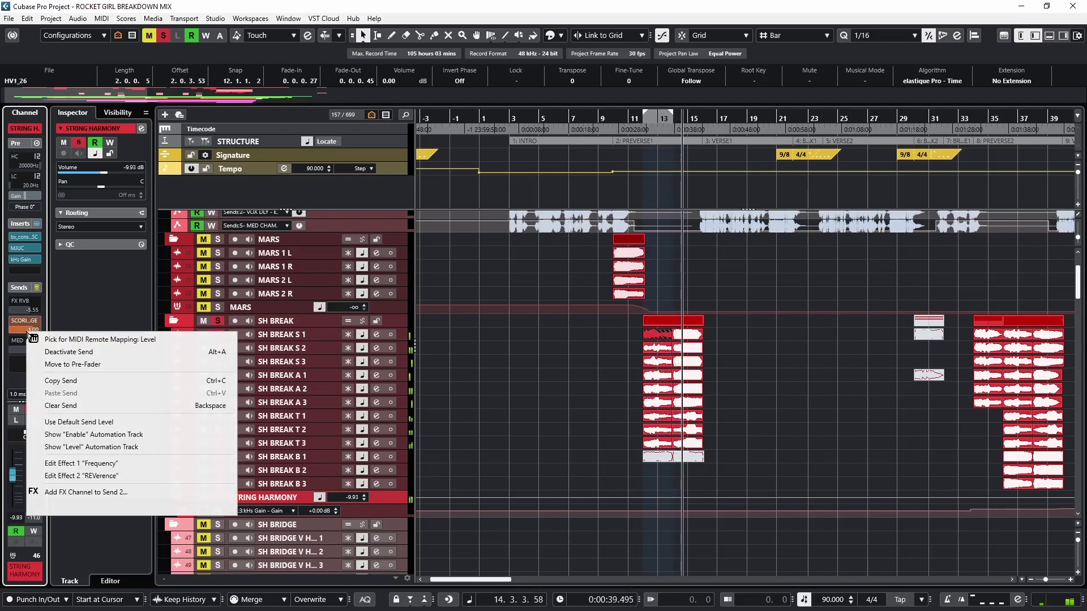
click(85, 496)
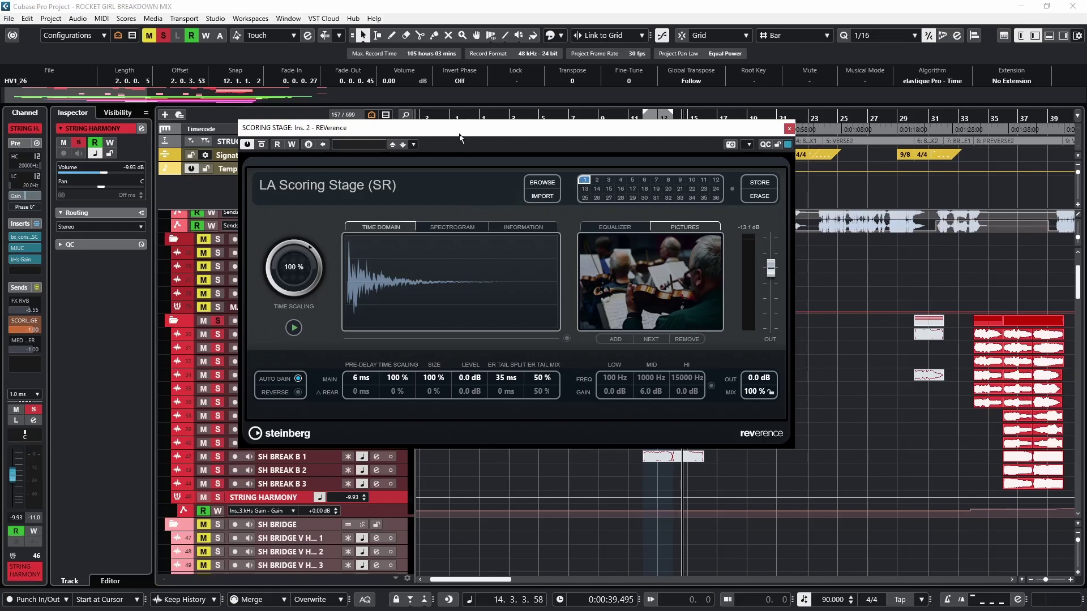
drag(460, 137, 448, 120)
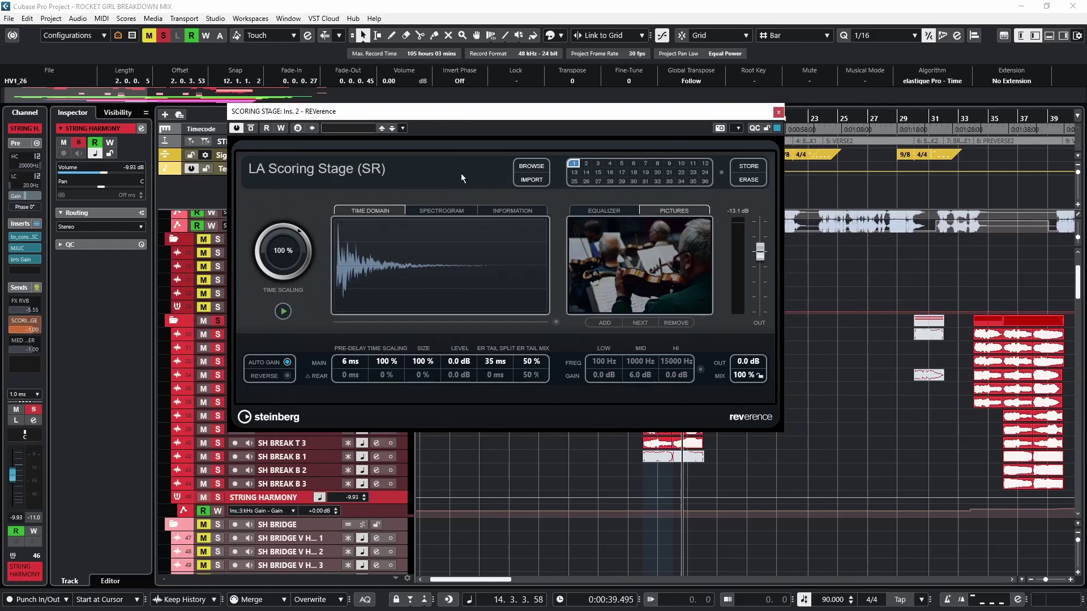
click(778, 112)
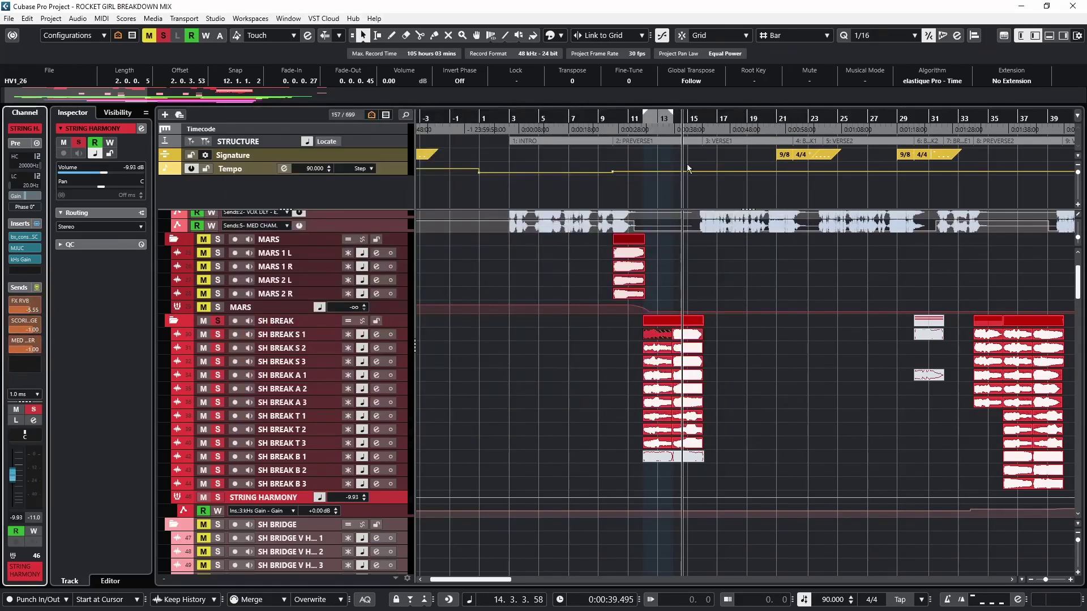
Play the break harmonies with all three sends active, comparing them with the STRING HARMONY sends bypassed and switched back in
click(645, 130)
key(space)
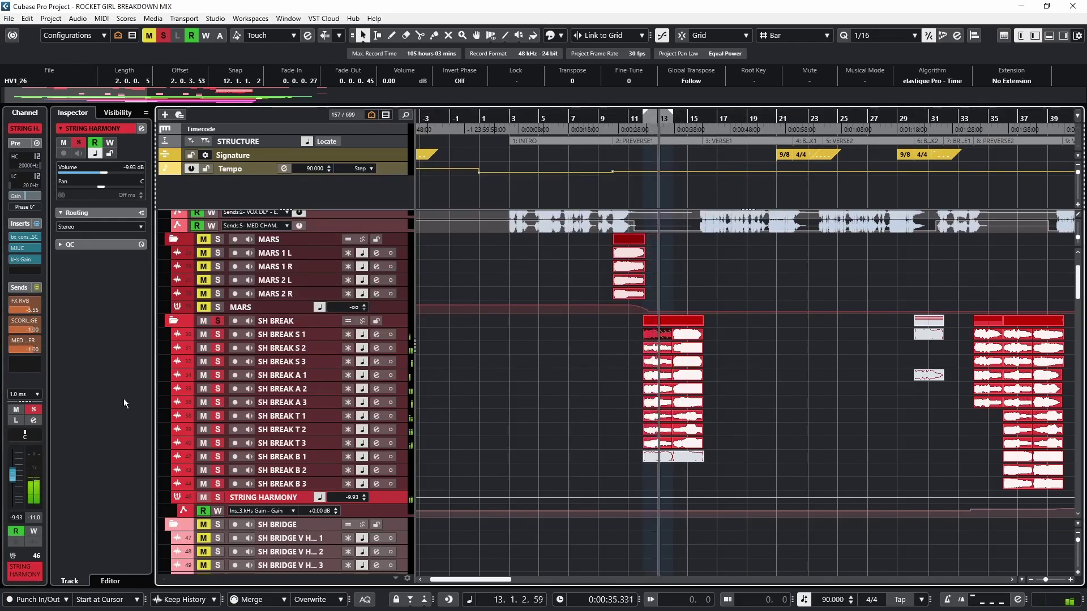
click(38, 286)
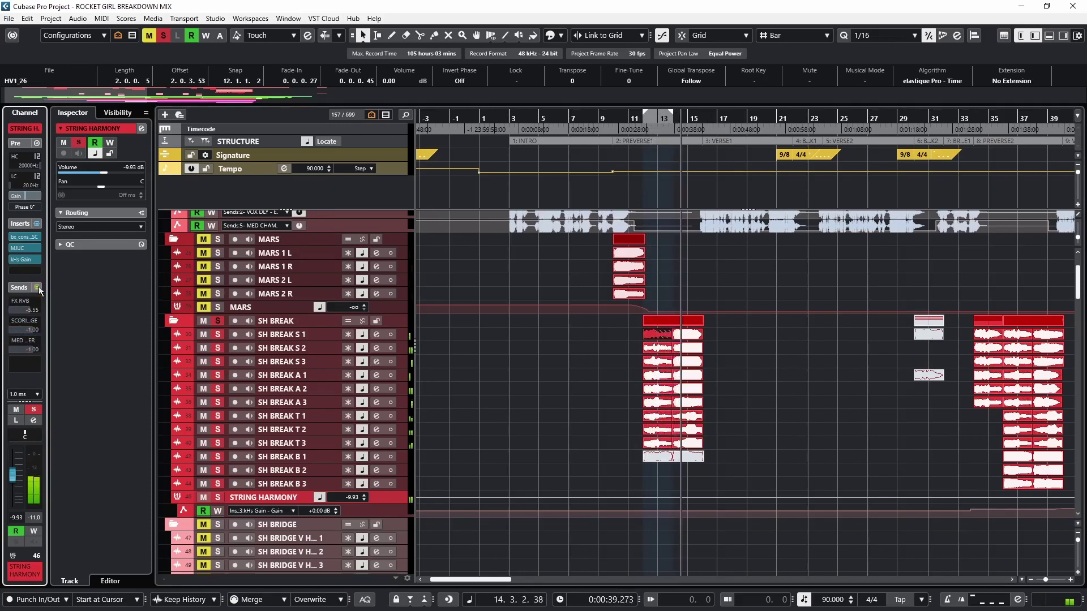
click(38, 286)
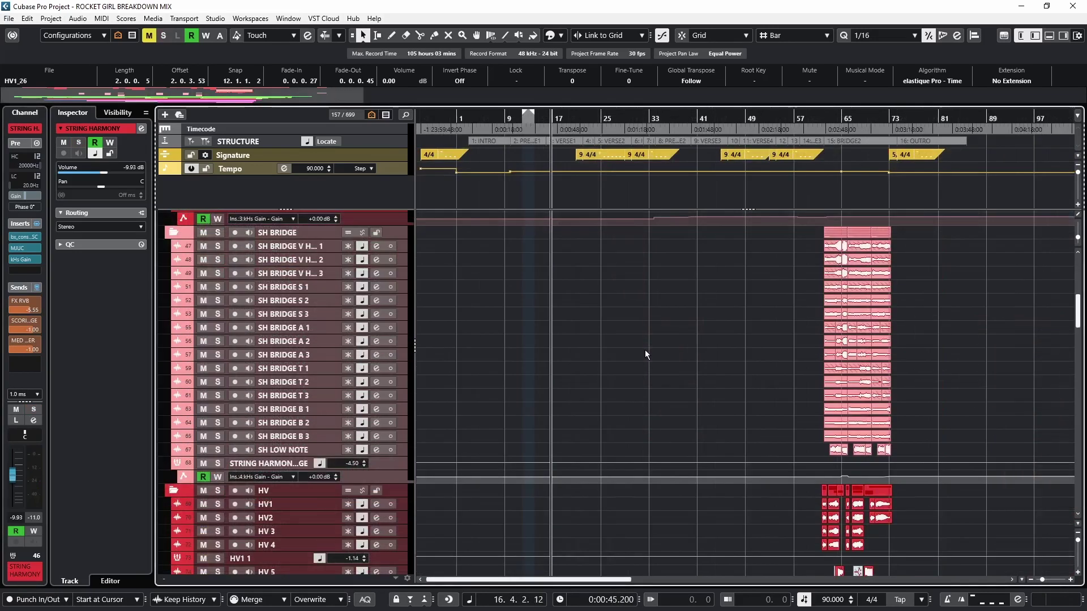
Go to the BRIDGE2 section and check the STRING HARMONY BRIDGE group's bx_console Focusrite SC and MJUC inserts
scroll(626, 212, right, 3)
mouse_move(683, 125)
mouse_down()
mouse_move(682, 138)
mouse_move(673, 133)
mouse_up()
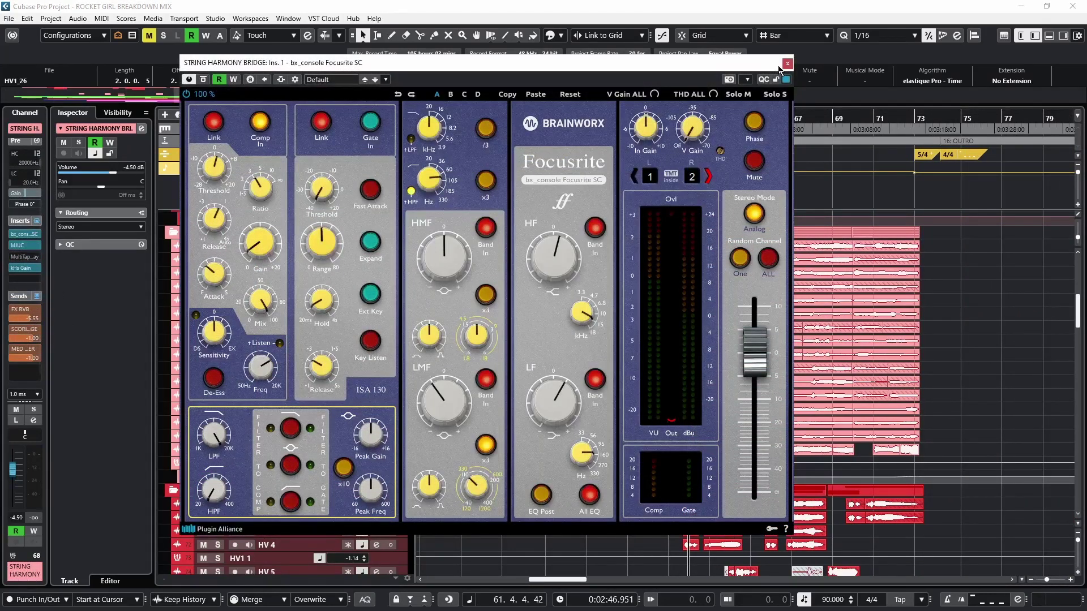
click(787, 63)
click(25, 245)
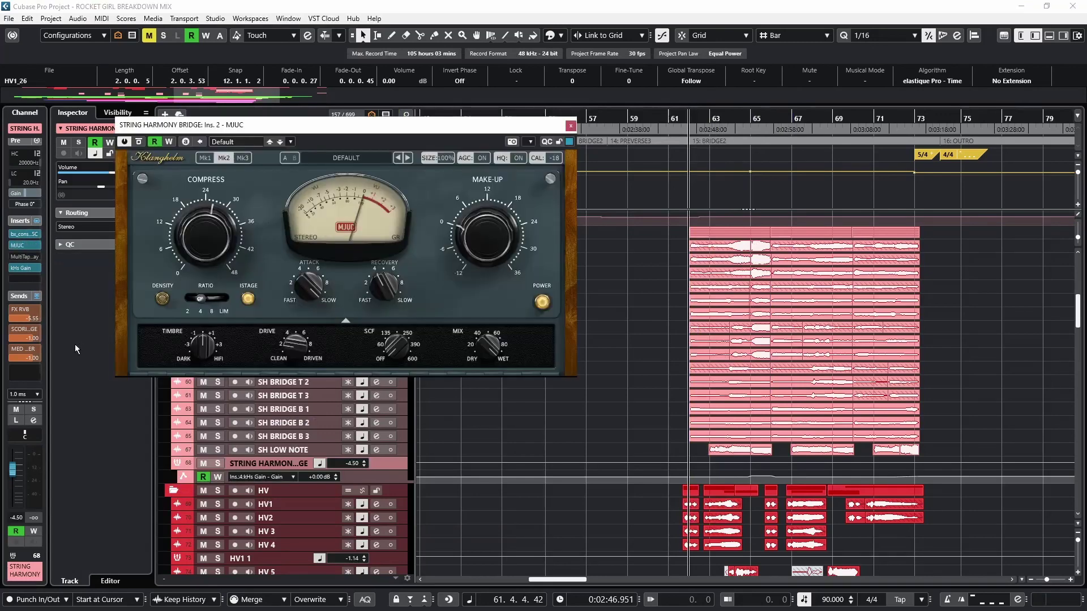
drag(519, 126, 550, 131)
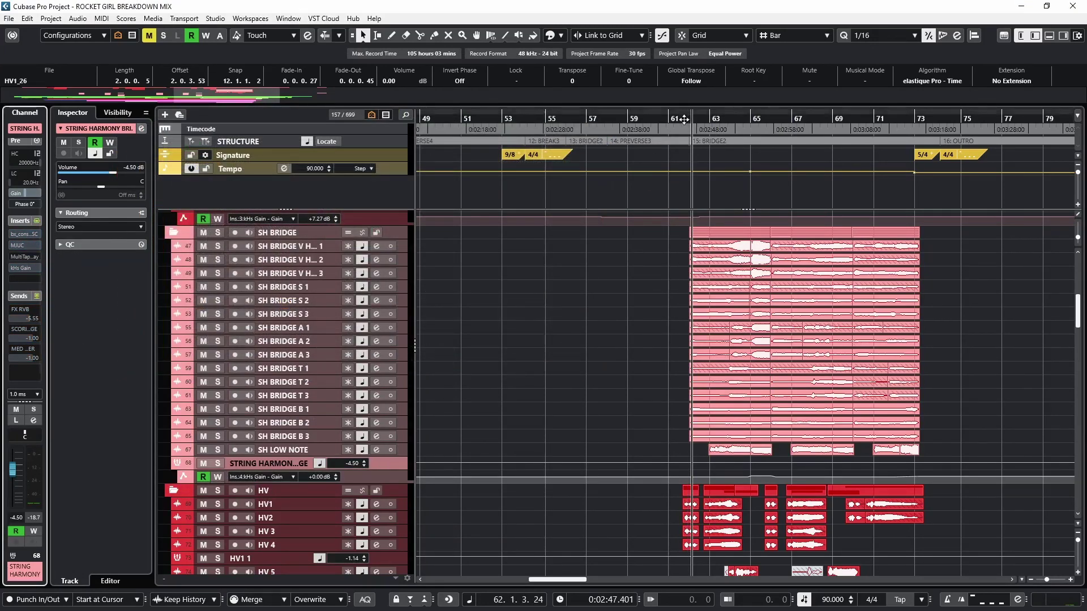
Solo the STRING HARMONY BRIDGE group and play it from just before bar 62, switching its sends back in during playback
drag(683, 119, 628, 172)
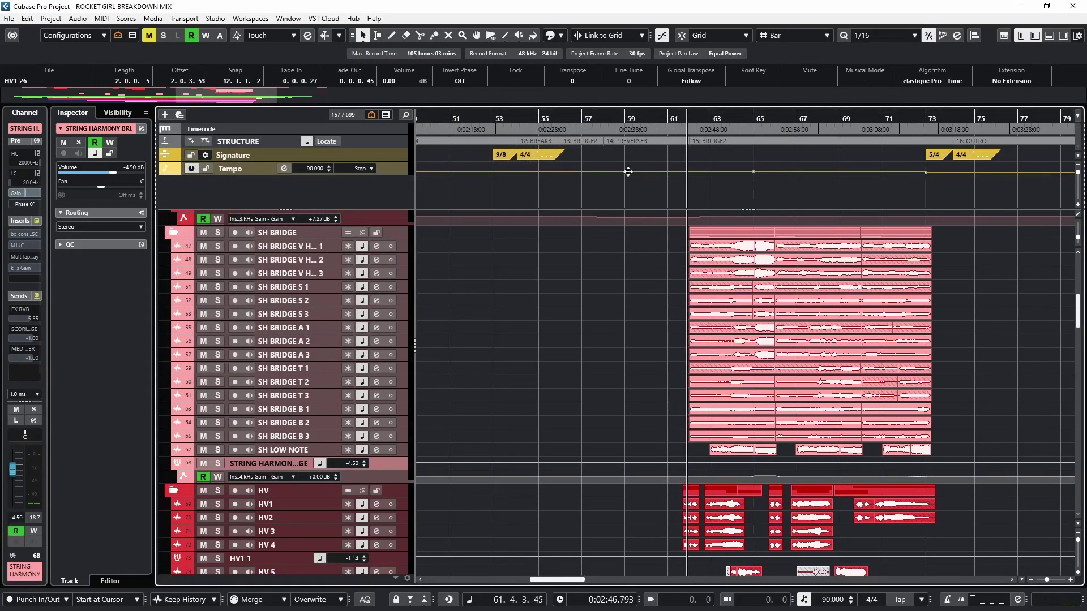
click(216, 464)
key(space)
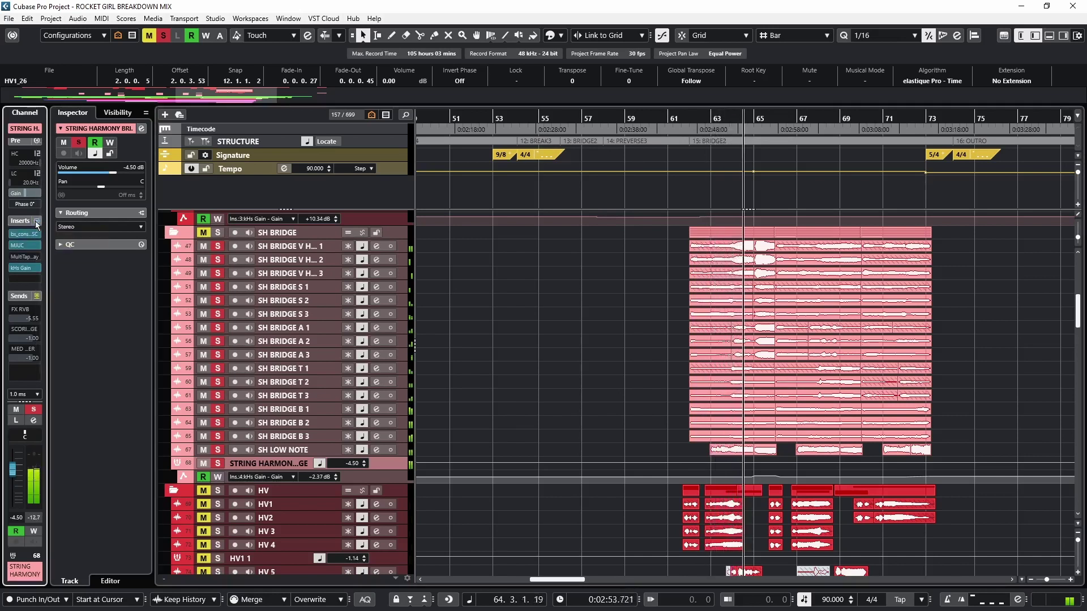
click(37, 297)
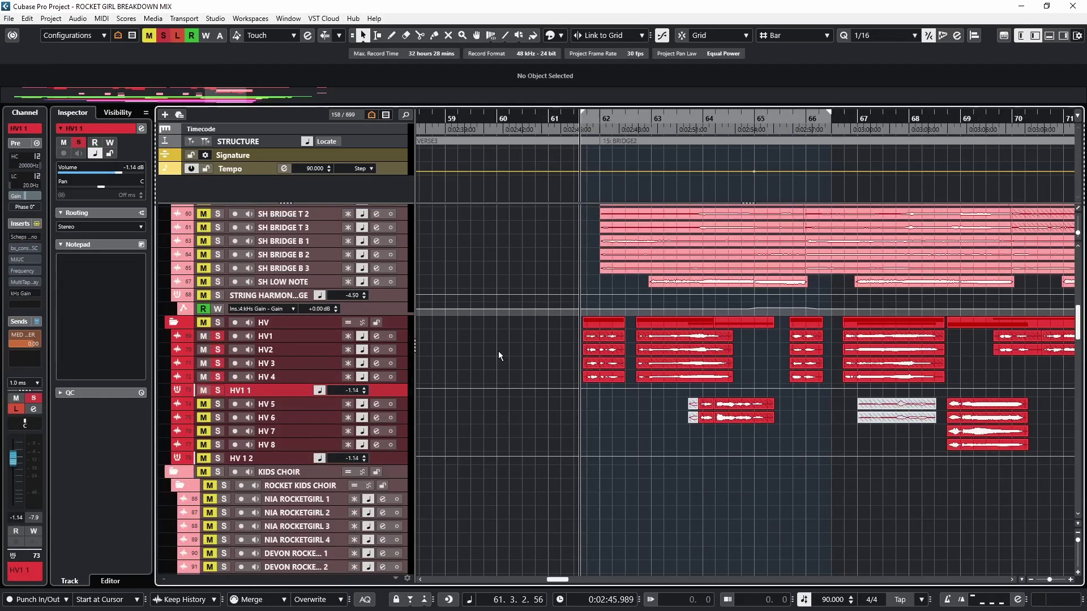
Play the HV1 1 group dry in BRIDGE2, and play it with only its bx_console Focusrite SC insert switched in
key(space)
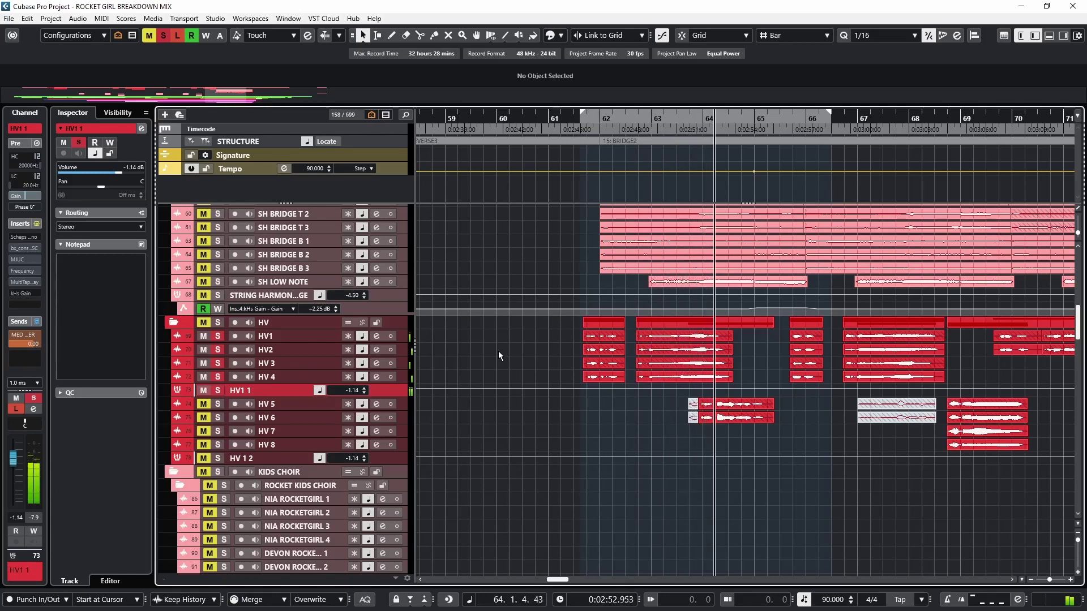
key(space)
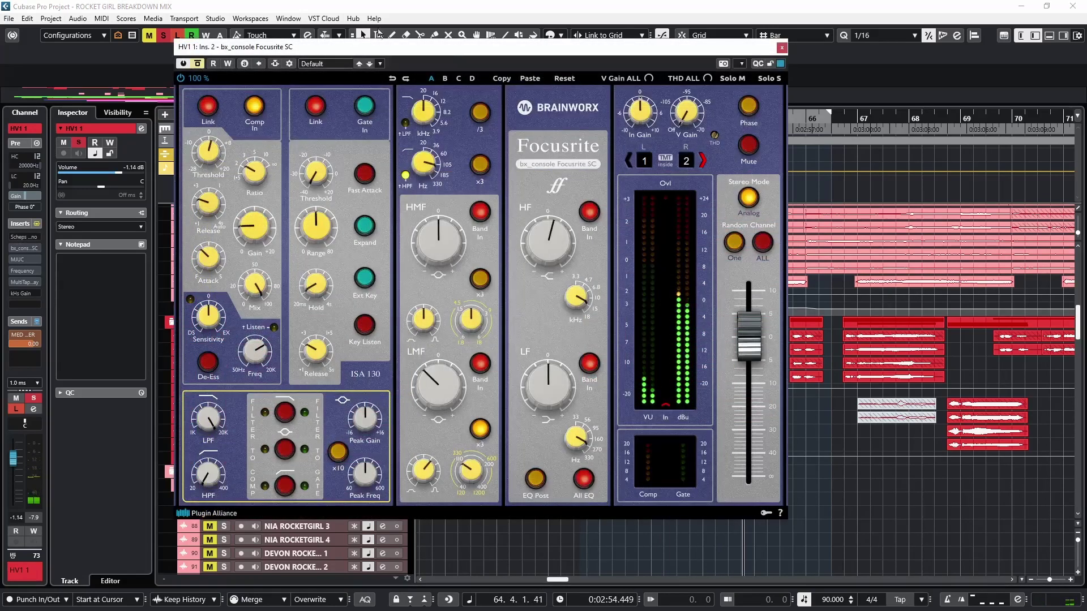
drag(232, 48, 256, 46)
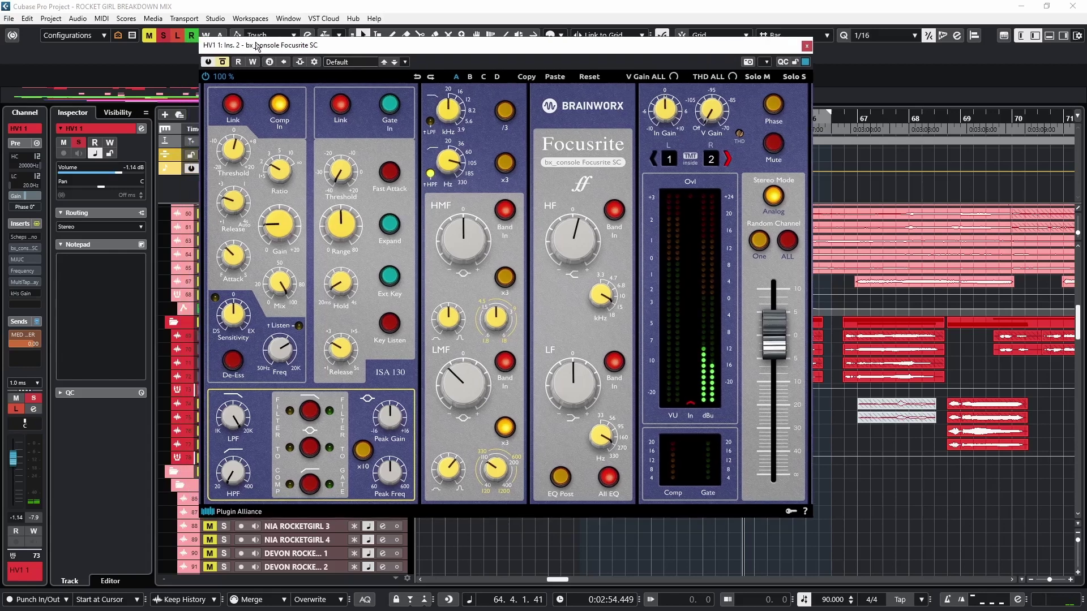
click(224, 62)
key(space)
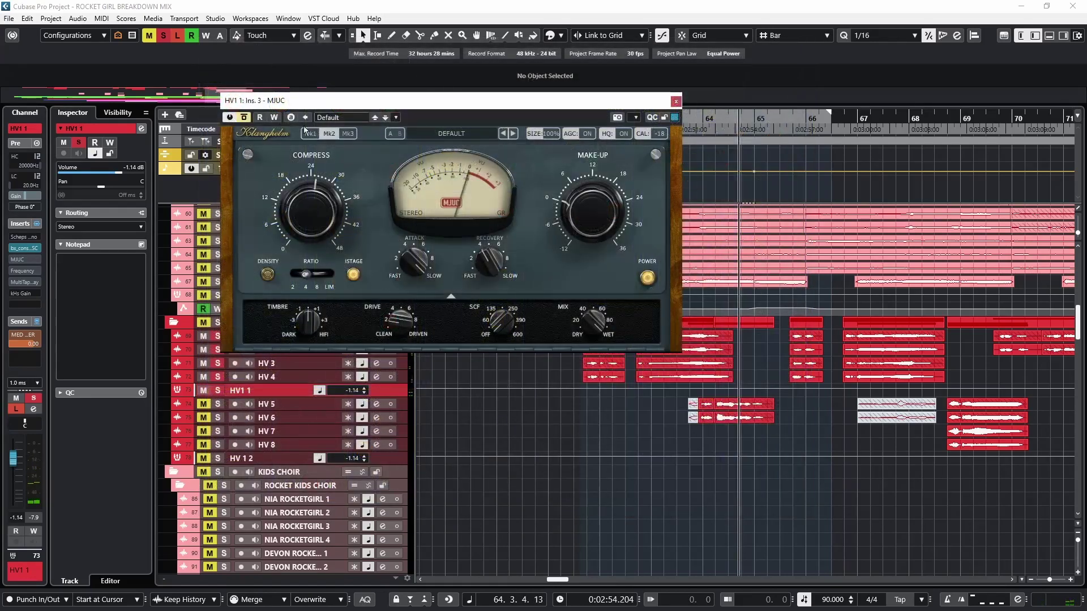
Replay HV1 1 from the left locator with the MJUC insert active, and switch in its Frequency insert
key(KP_1)
key(space)
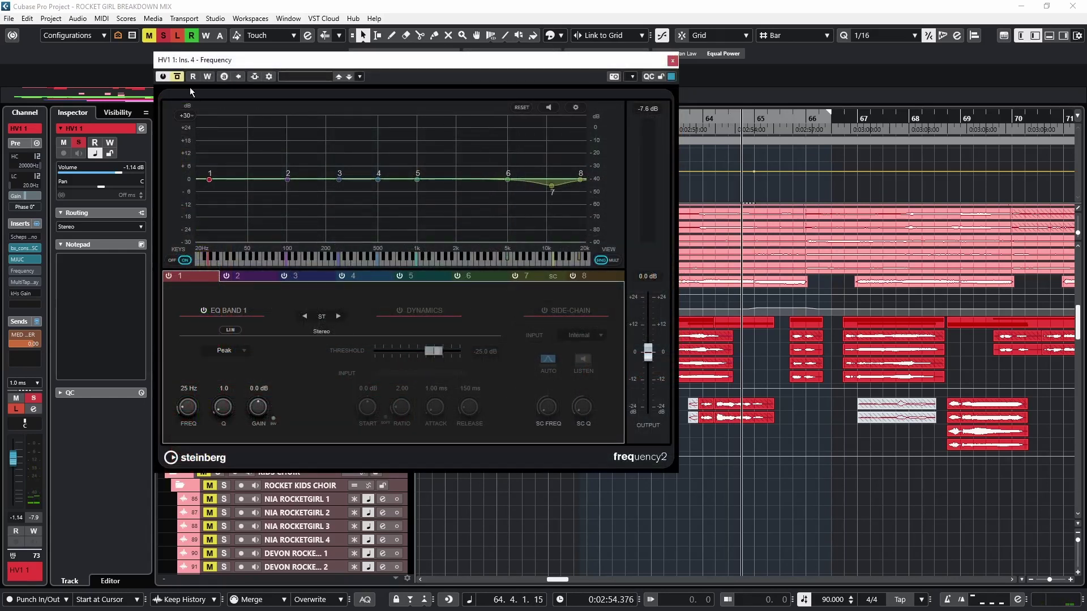
click(180, 78)
click(672, 60)
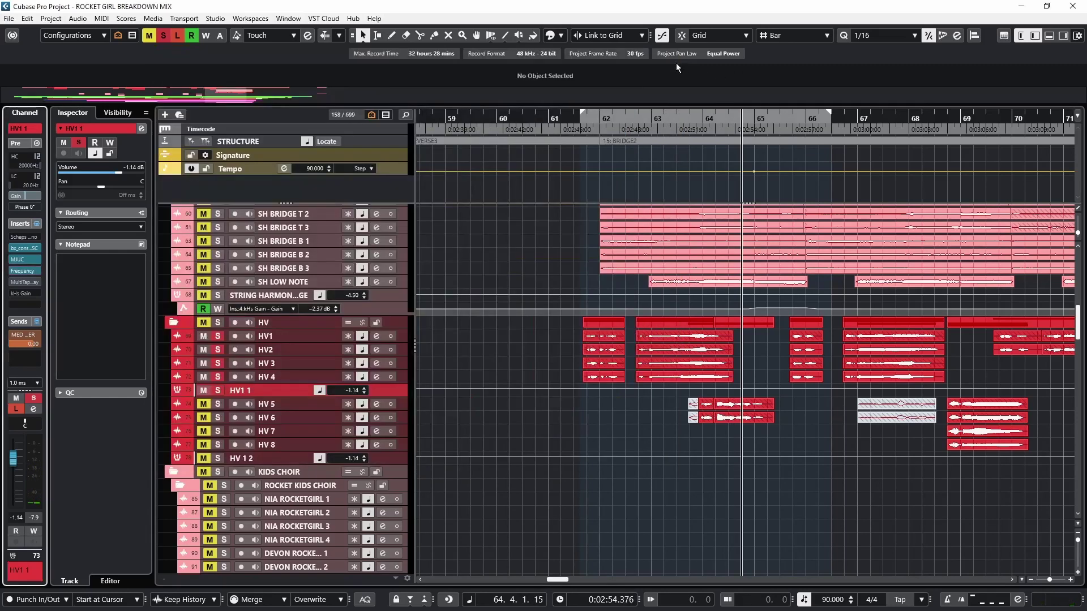
Activate HV1 1's MultiTap Delay, review its ducker settings and audition it from the left locator before closing the editor
click(21, 282)
drag(361, 69, 388, 65)
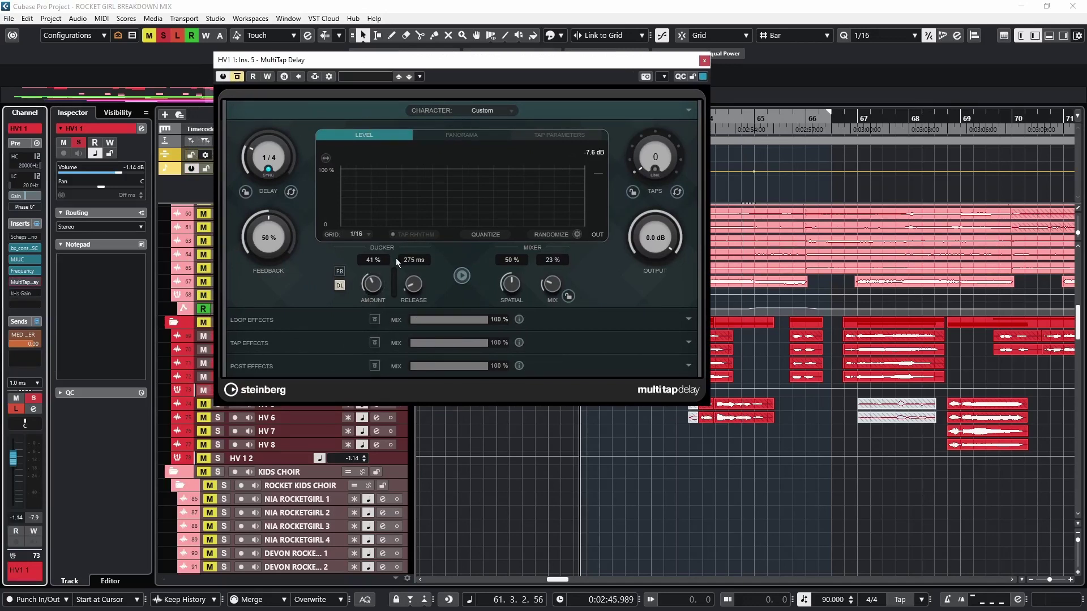
key(space)
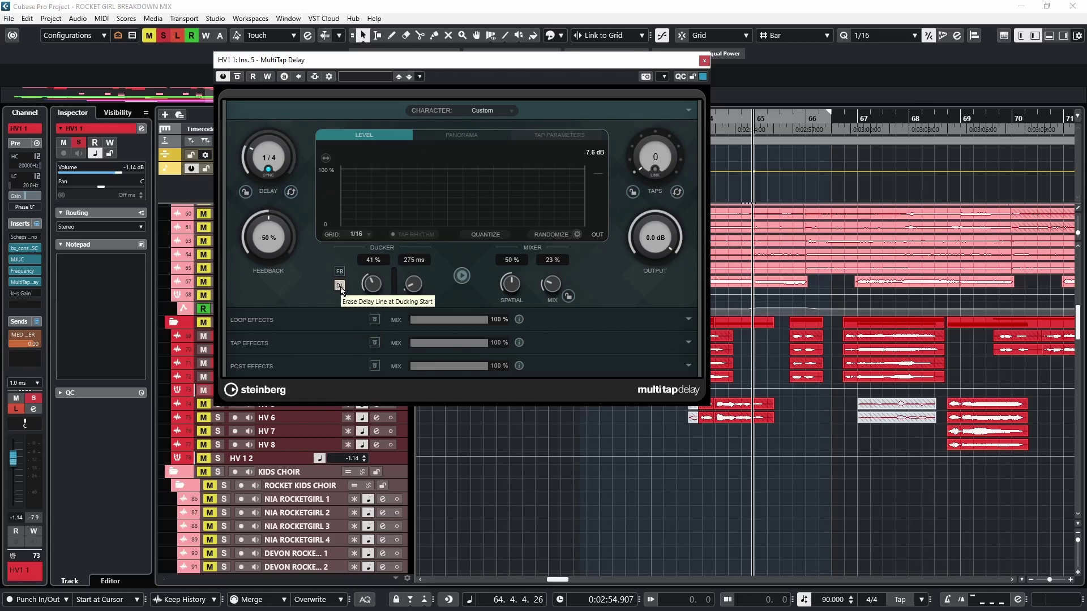
key(KP_1)
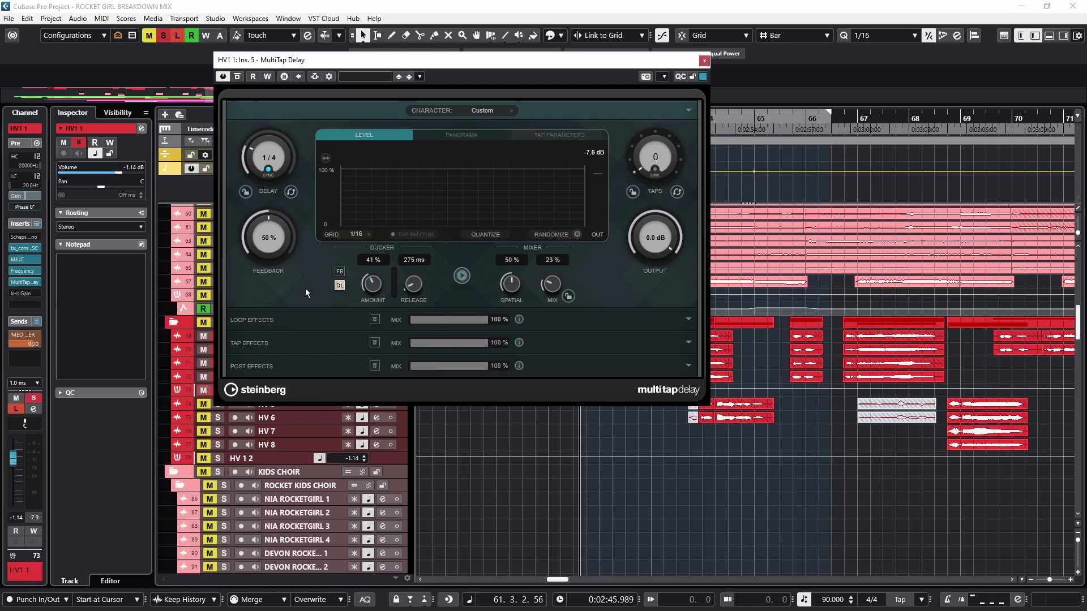
key(space)
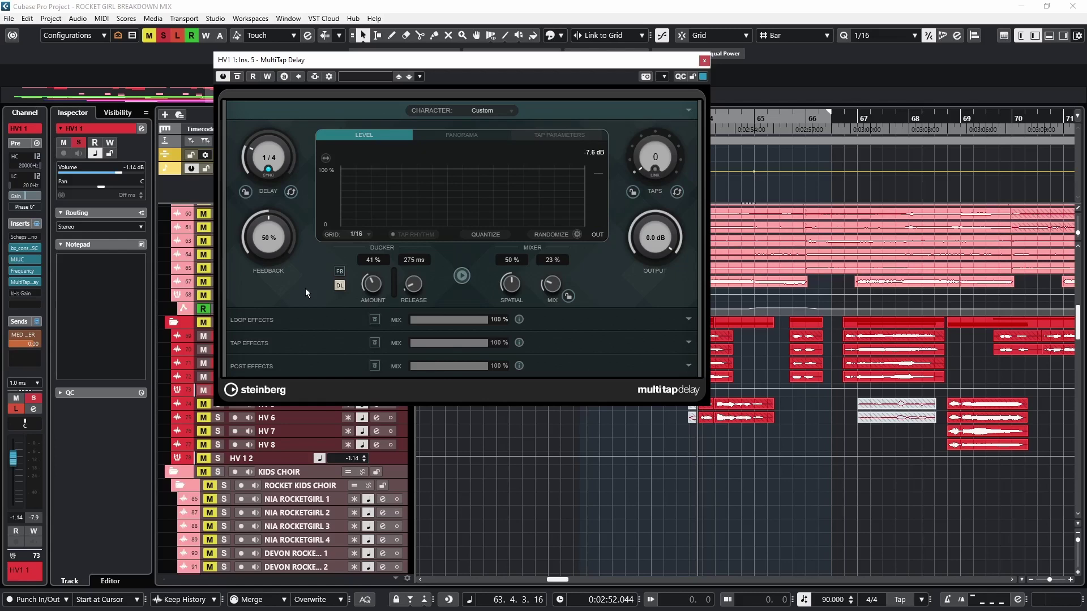
key(Escape)
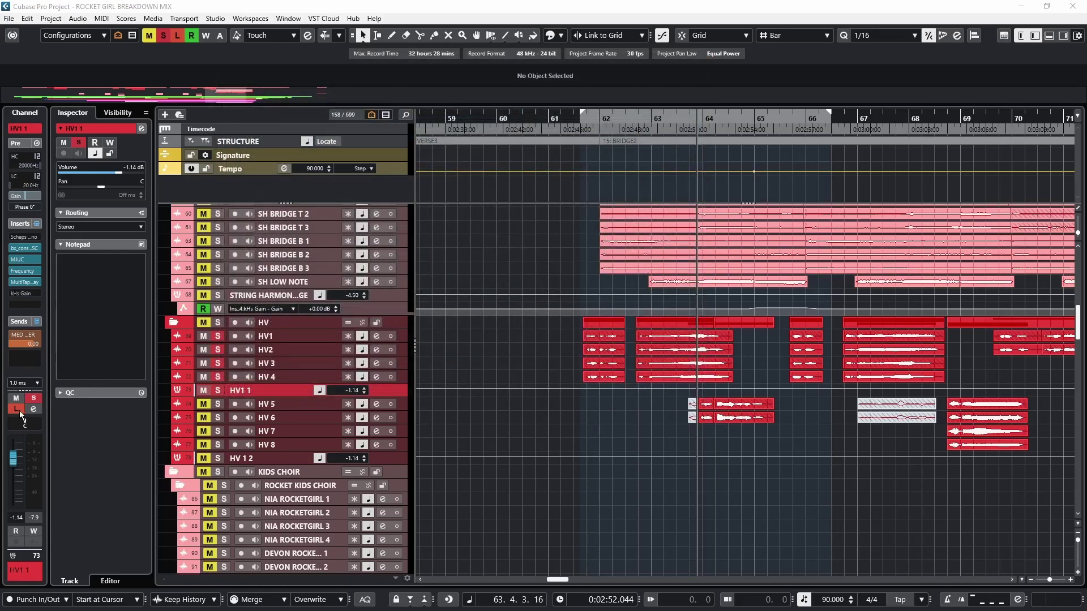
Turn off Listen on HV1 1 and play the soloed group from the left locator
key(KP_1)
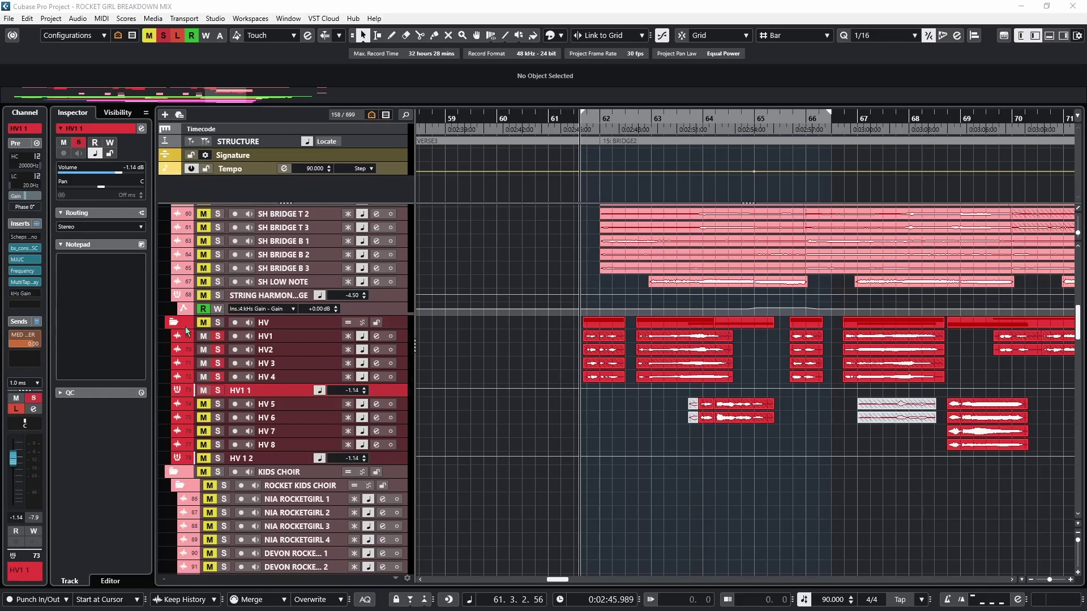
click(16, 412)
key(space)
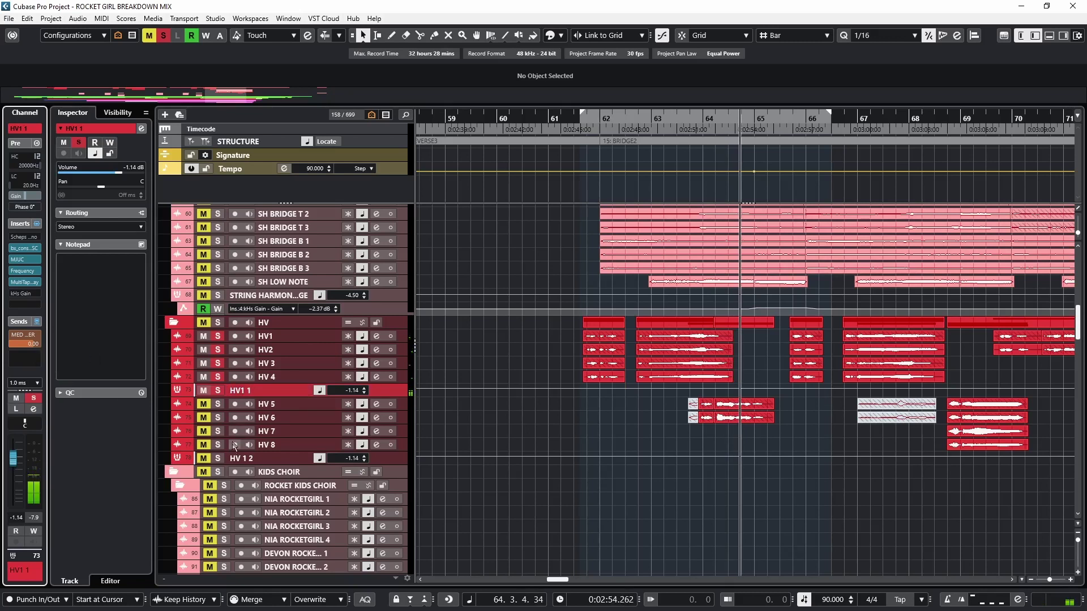
Solo the HV 1 2 group, place the cursor just before bar 64 and check its bx_console Focusrite SC insert
click(218, 460)
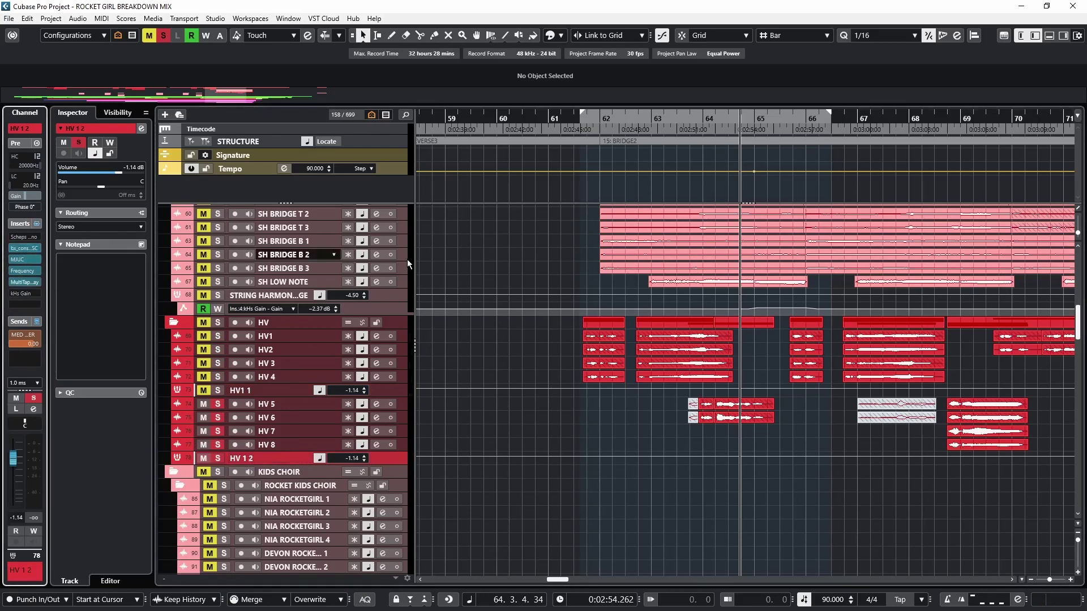
click(701, 115)
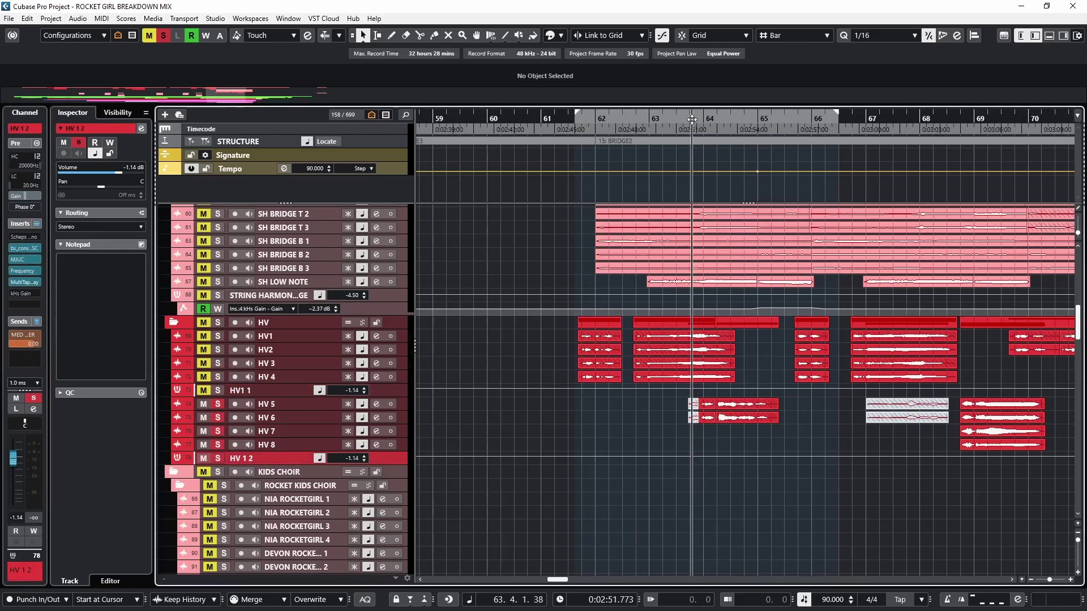
click(26, 248)
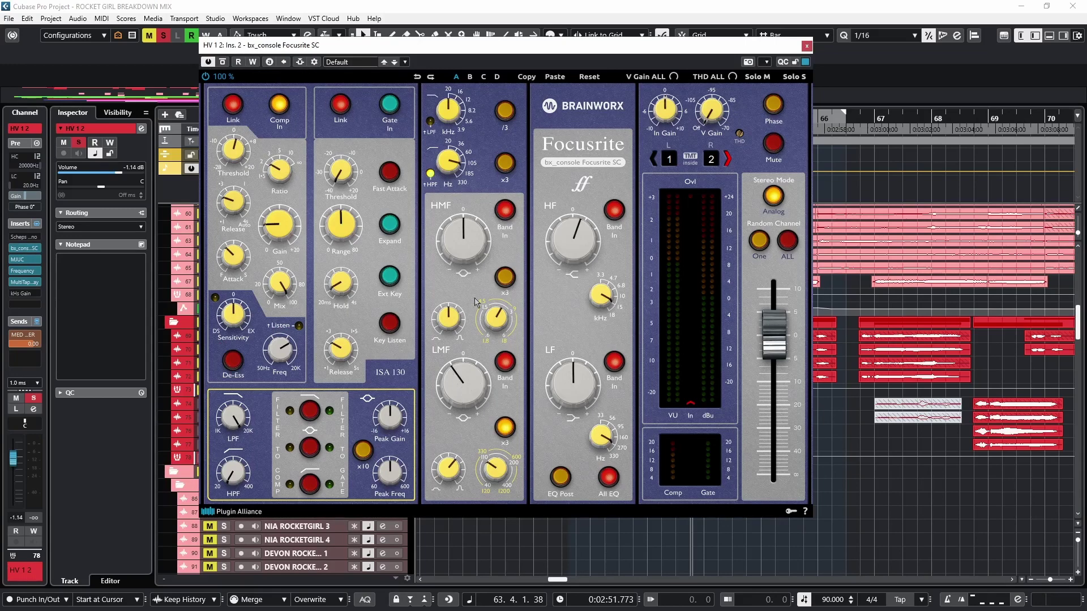
click(807, 45)
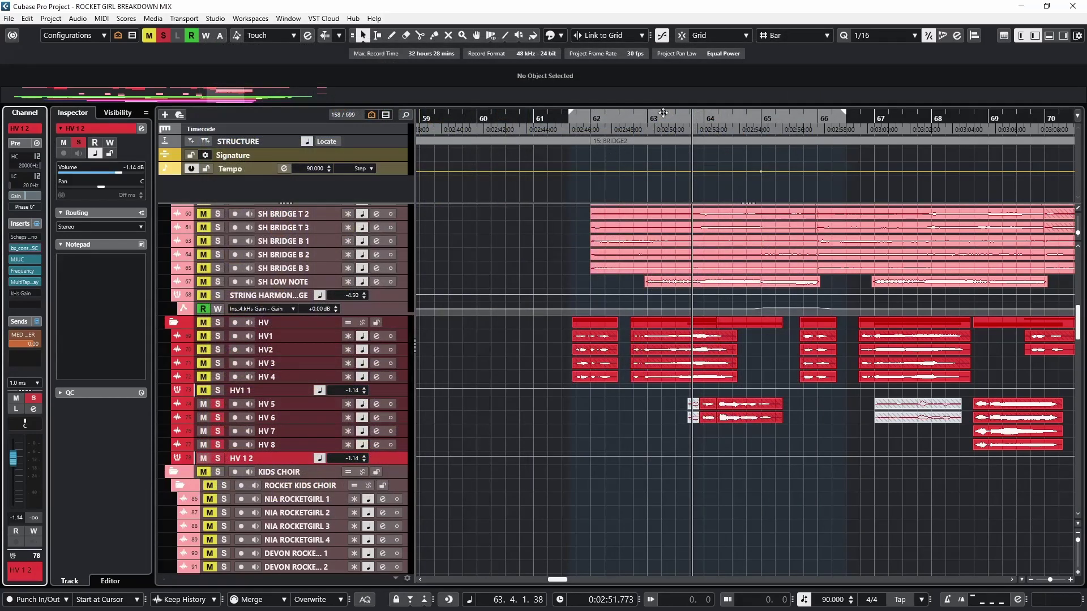
Enable Listen on HV 1 2, play its phrases dry, switch the inserts back in and return to just before bar 69
drag(668, 114, 676, 118)
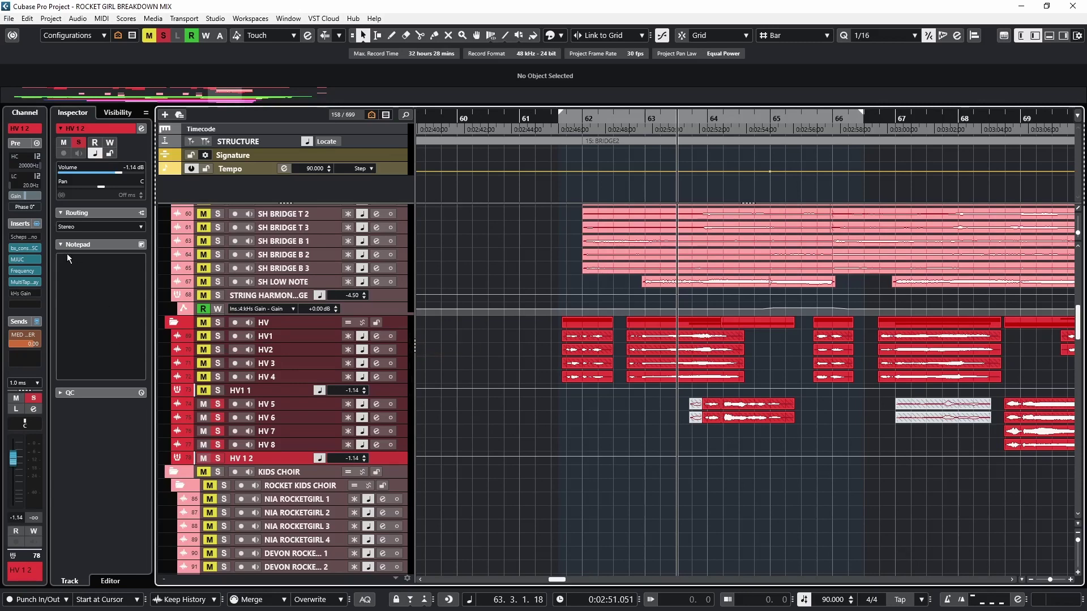
click(16, 409)
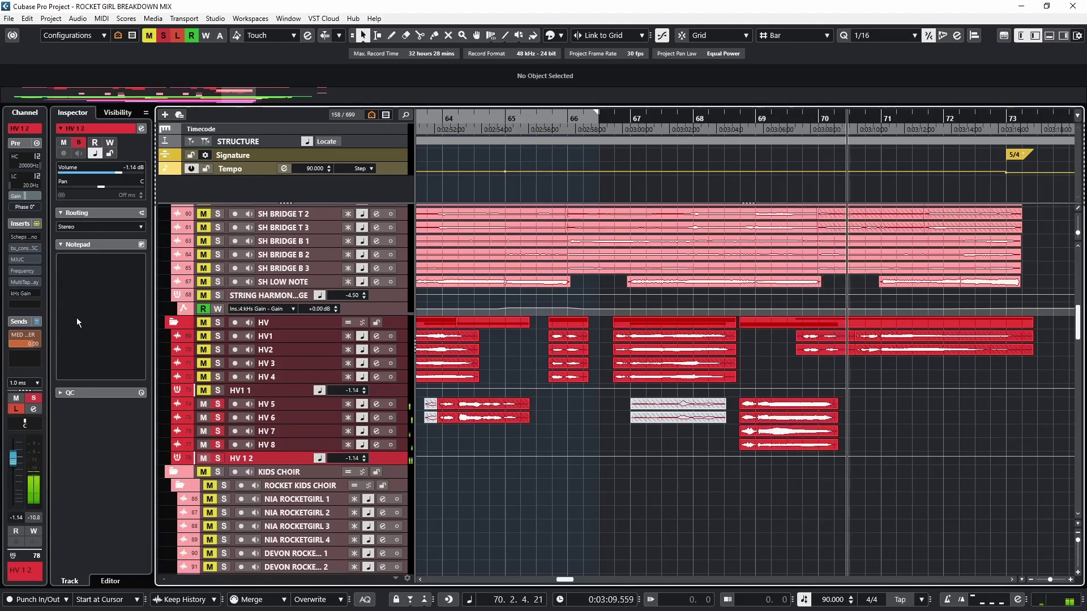
click(36, 223)
click(741, 133)
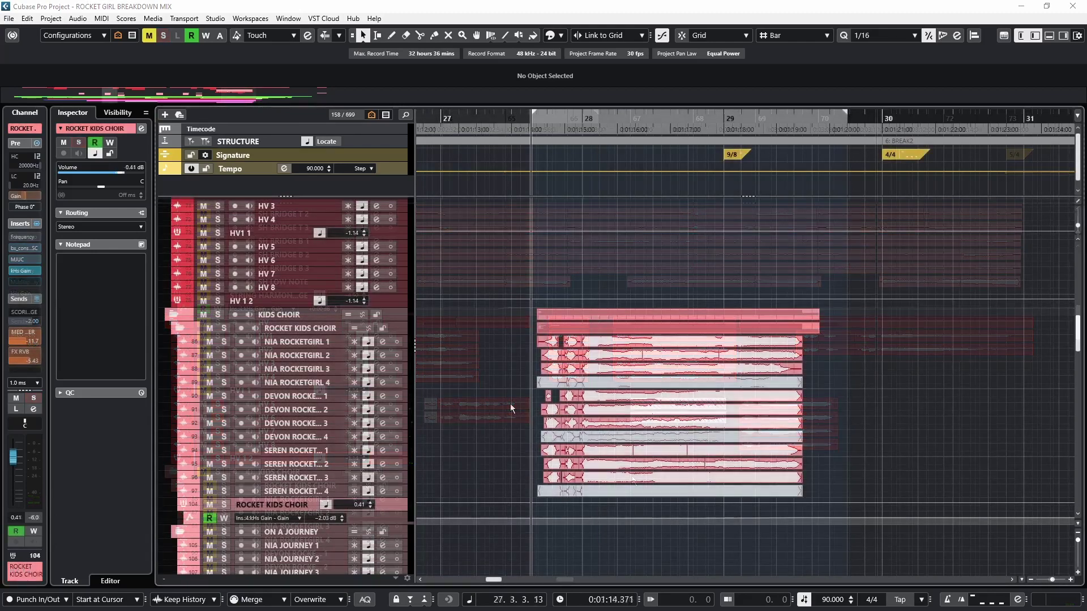
Solo the ROCKET KIDS CHOIR group and play its phrase from bar 27
click(224, 505)
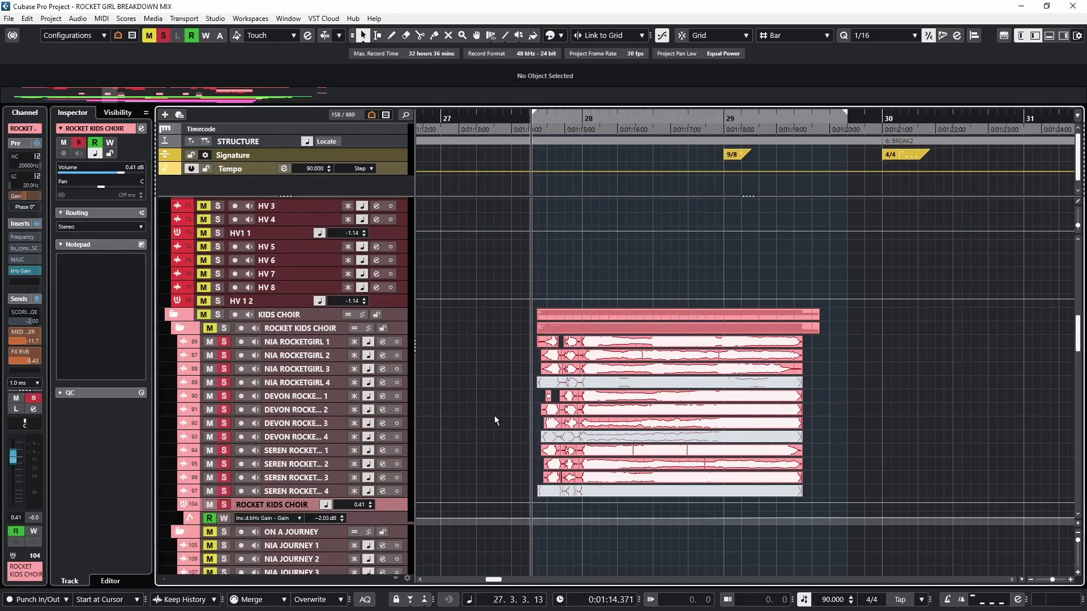
key(space)
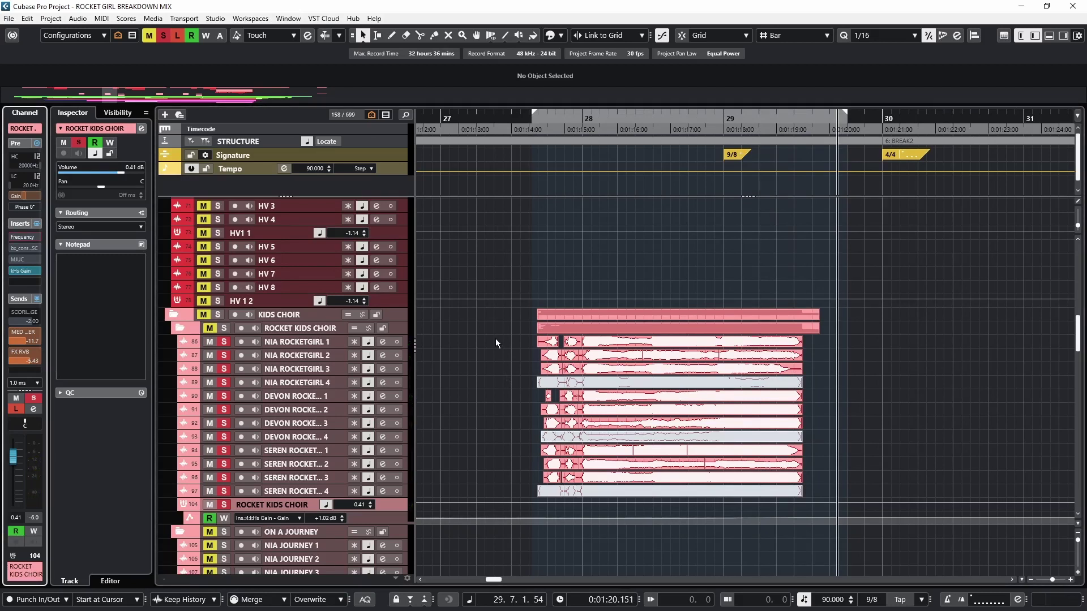
Return to the start of the choir phrase and audition ROCKET KIDS CHOIR with its Frequency insert switched in
click(536, 121)
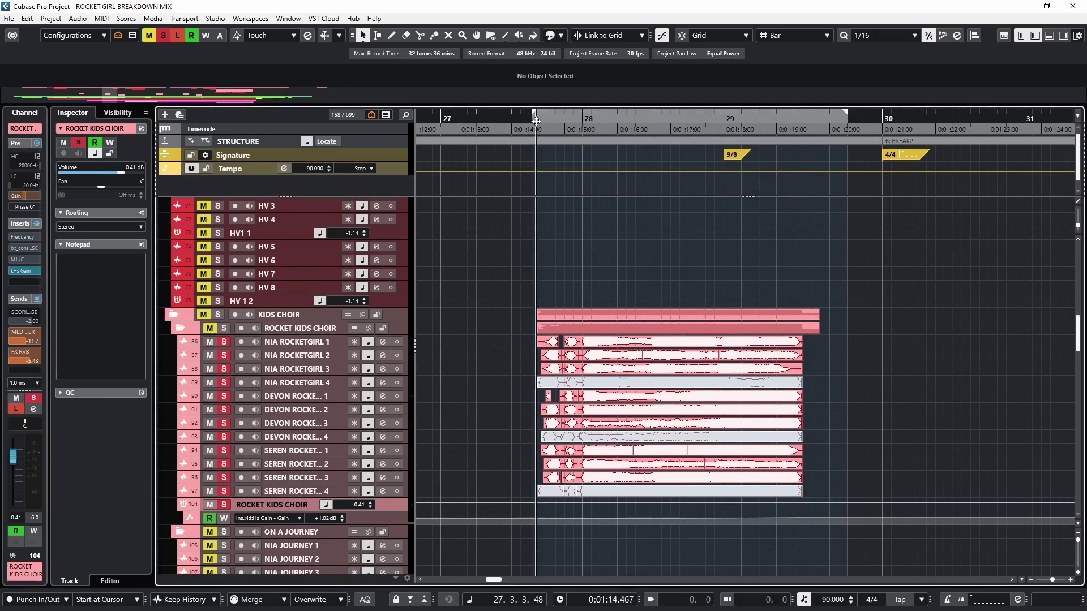
click(23, 236)
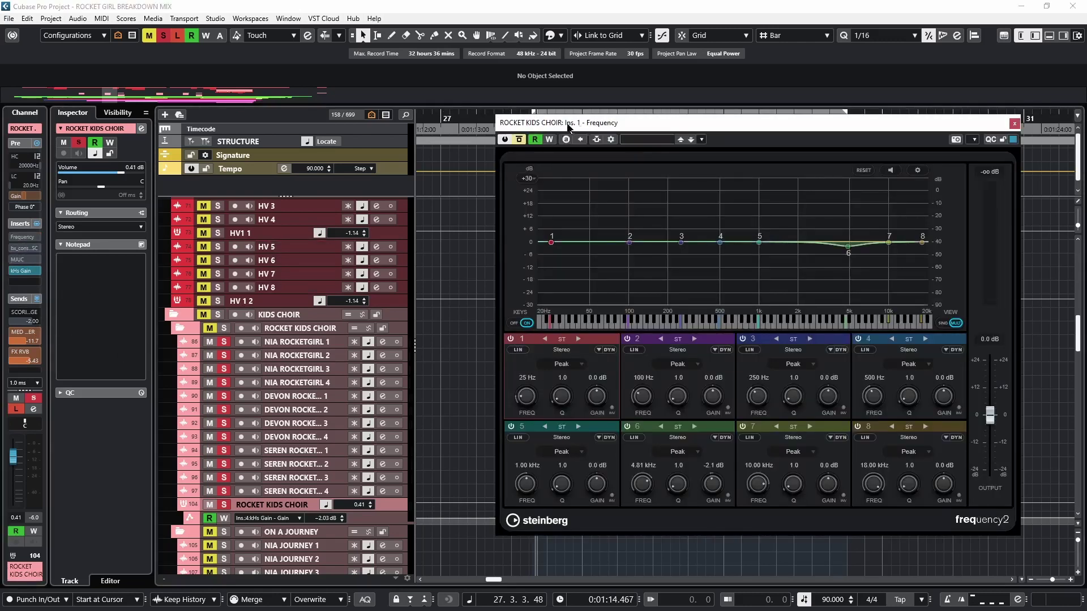
drag(568, 126, 174, 114)
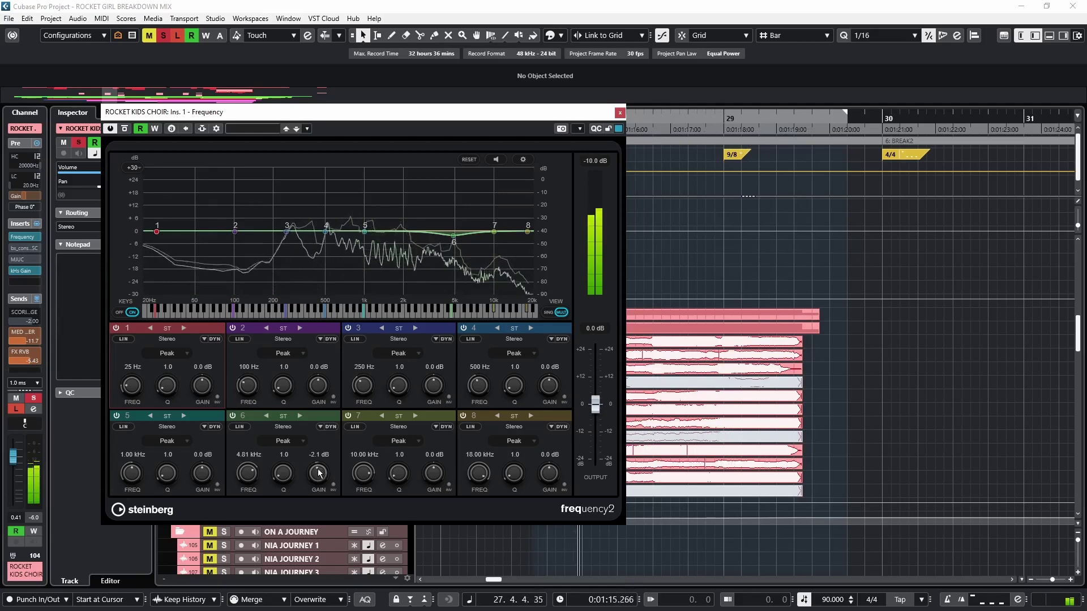
Try boosting the choir's 4.81 kHz Frequency band to 8.9 dB during playback, undo it and close the editor
drag(316, 477, 317, 447)
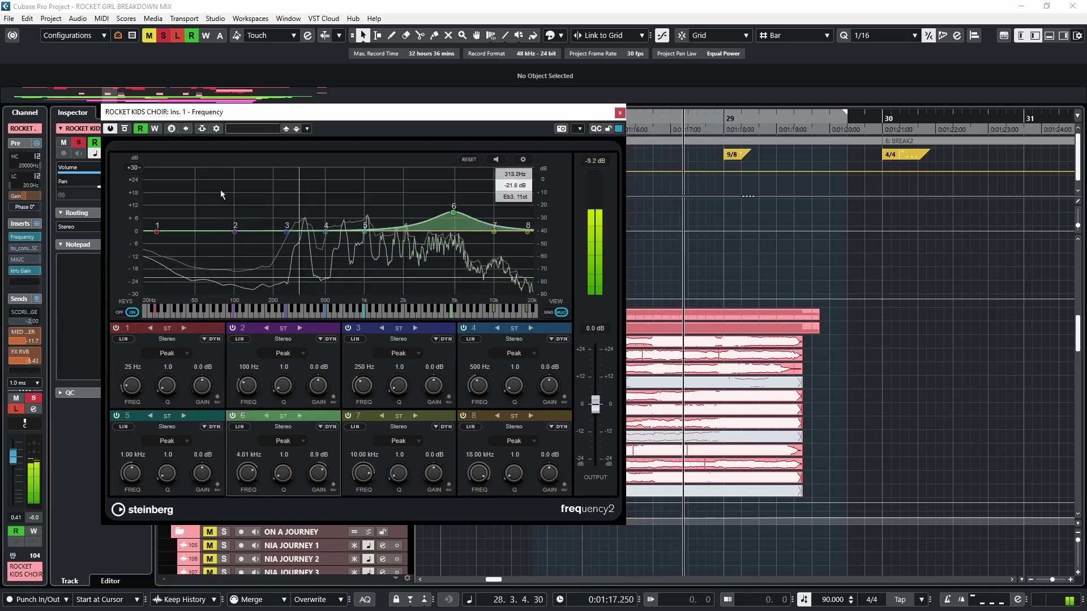
key(alt+z)
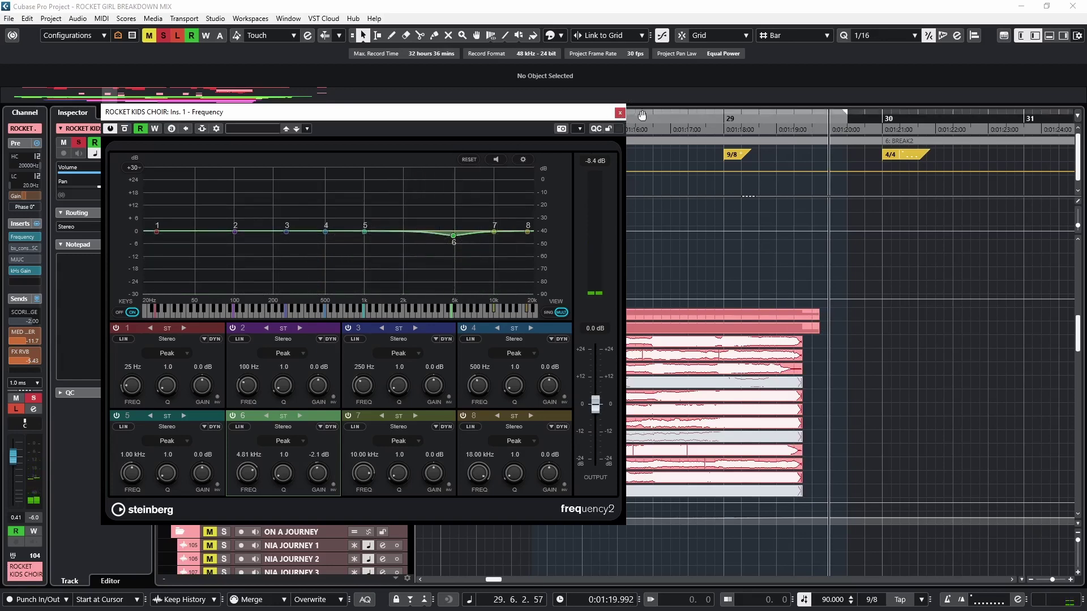
click(620, 113)
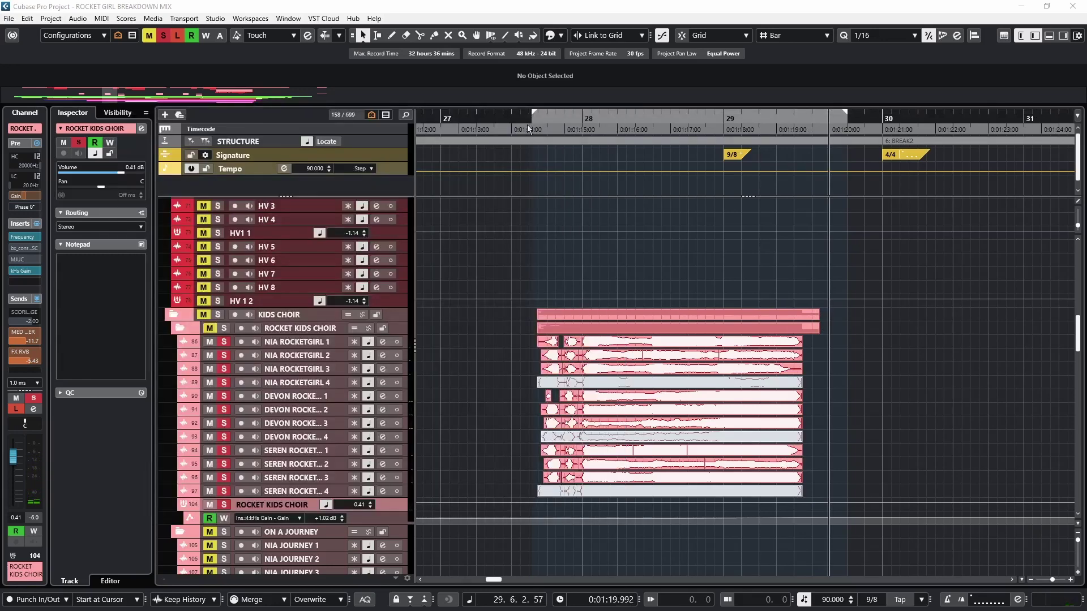
Replay the choir phrase with the bx_console Focusrite SC insert switched in, and raise its LF gain during playback
click(530, 125)
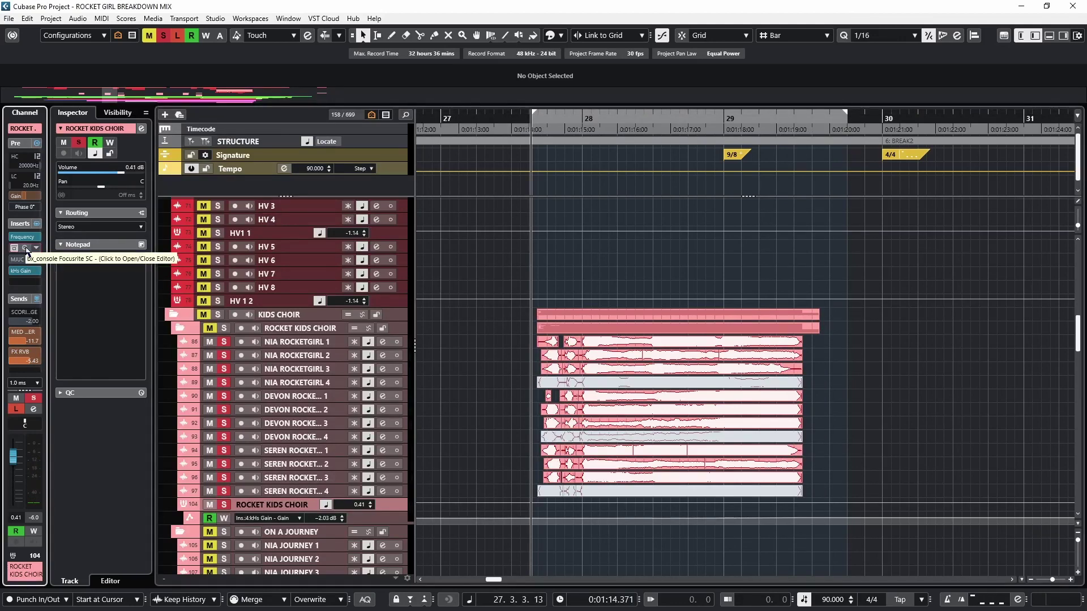
click(27, 250)
drag(375, 141, 247, 57)
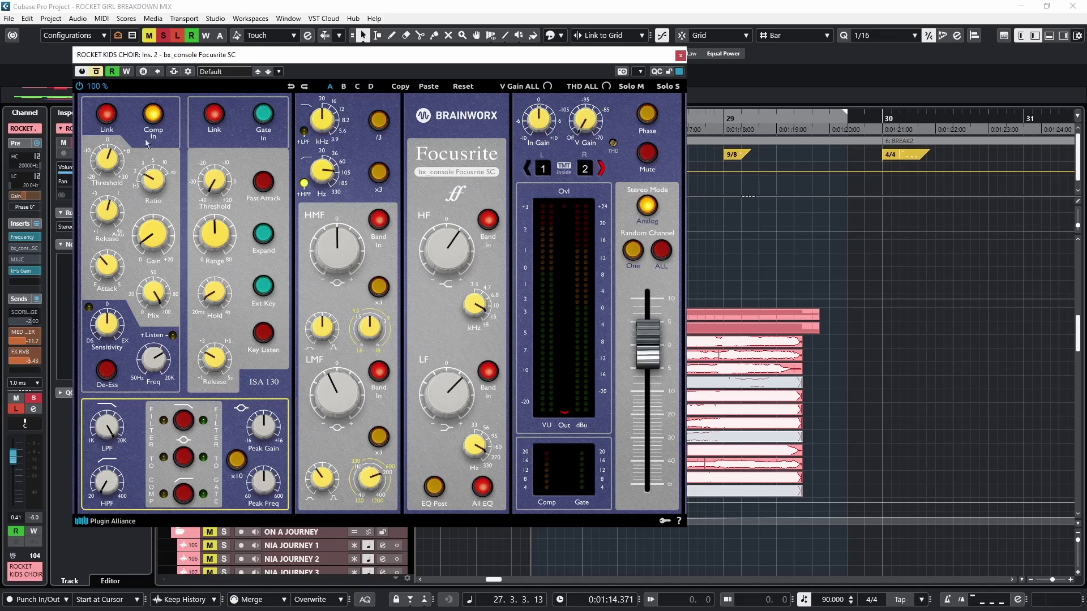
click(96, 73)
key(space)
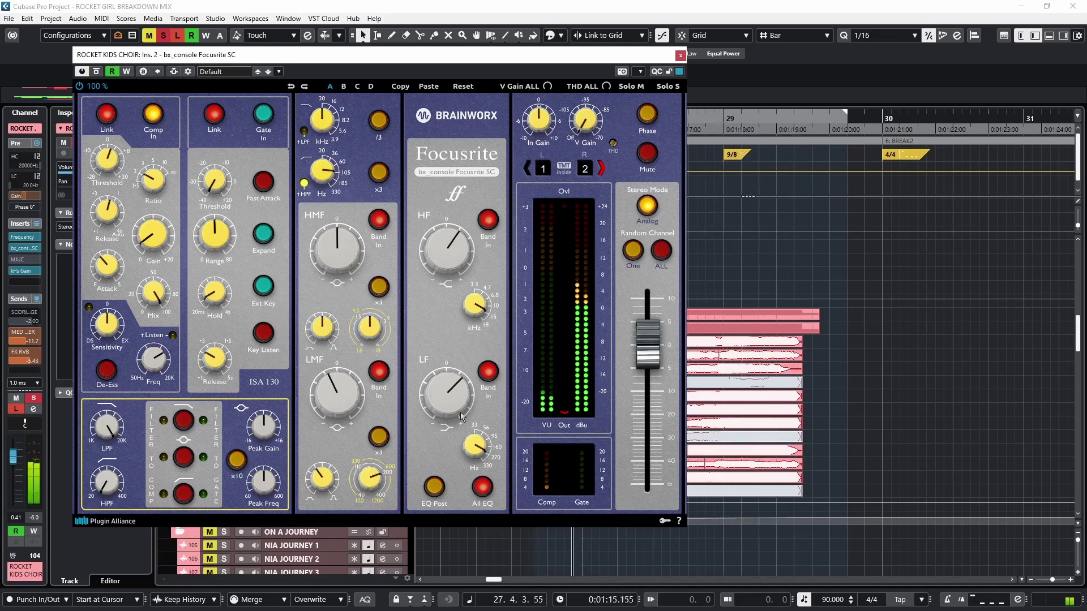
drag(460, 412, 436, 364)
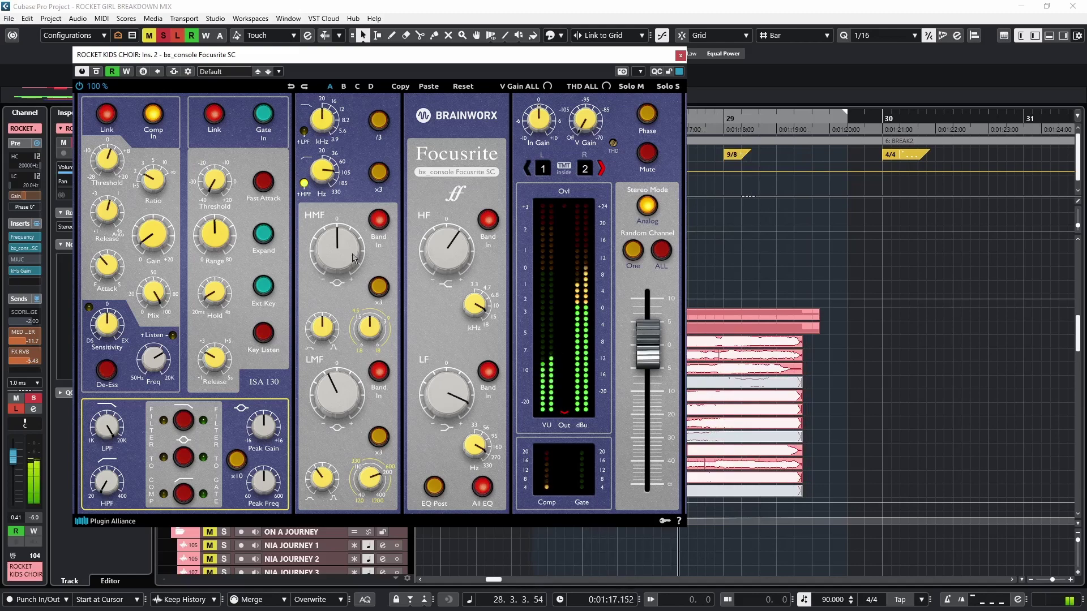
Undo the last bx_console LF gain change and audition the ROCKET KIDS CHOIR phrase with its MJUC insert switched in
click(291, 86)
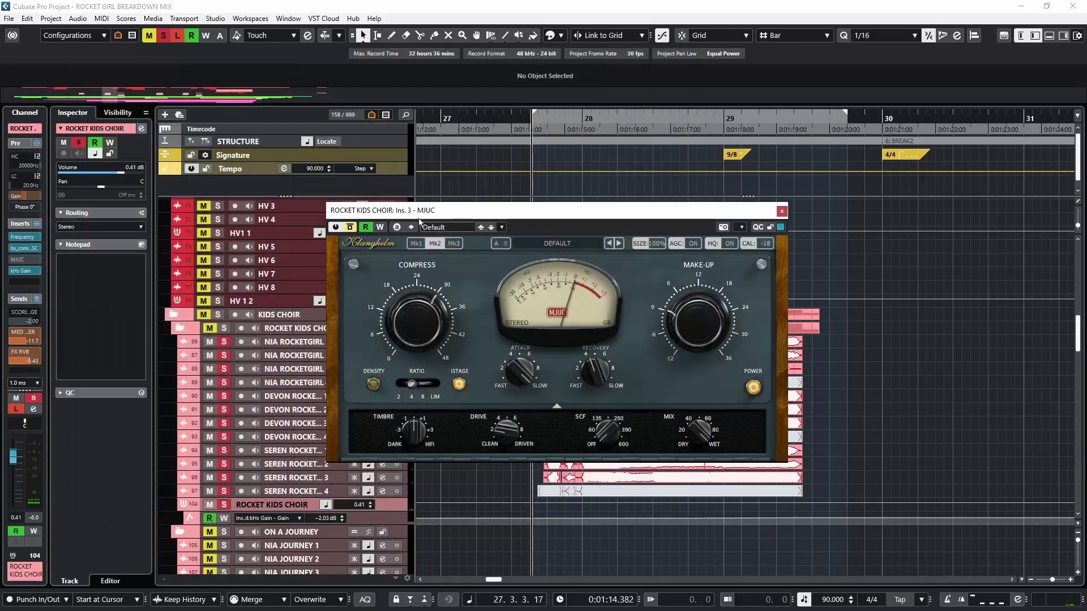
drag(419, 217, 211, 102)
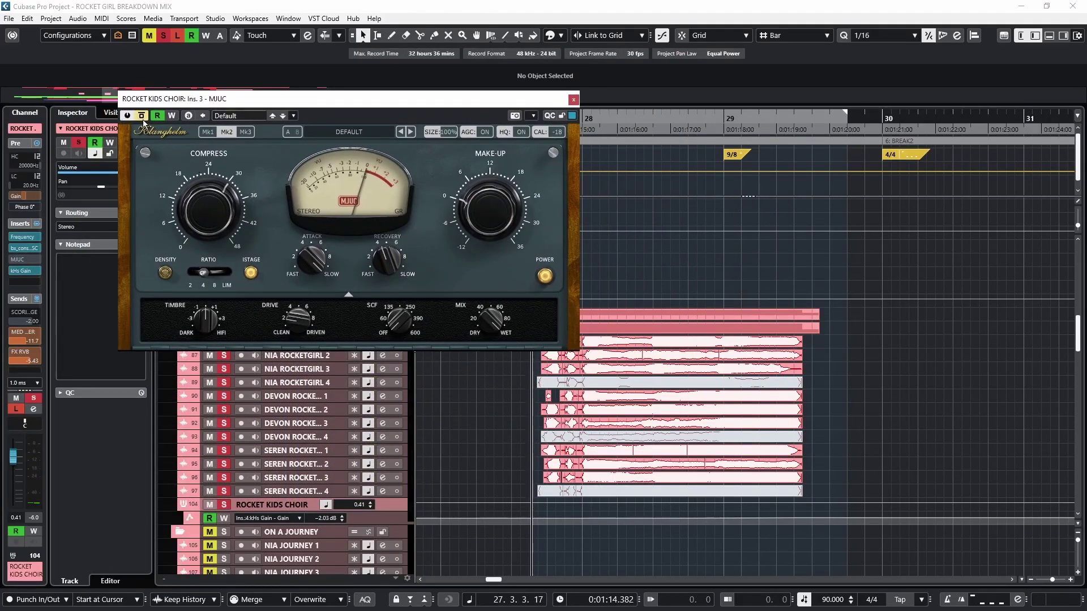
key(space)
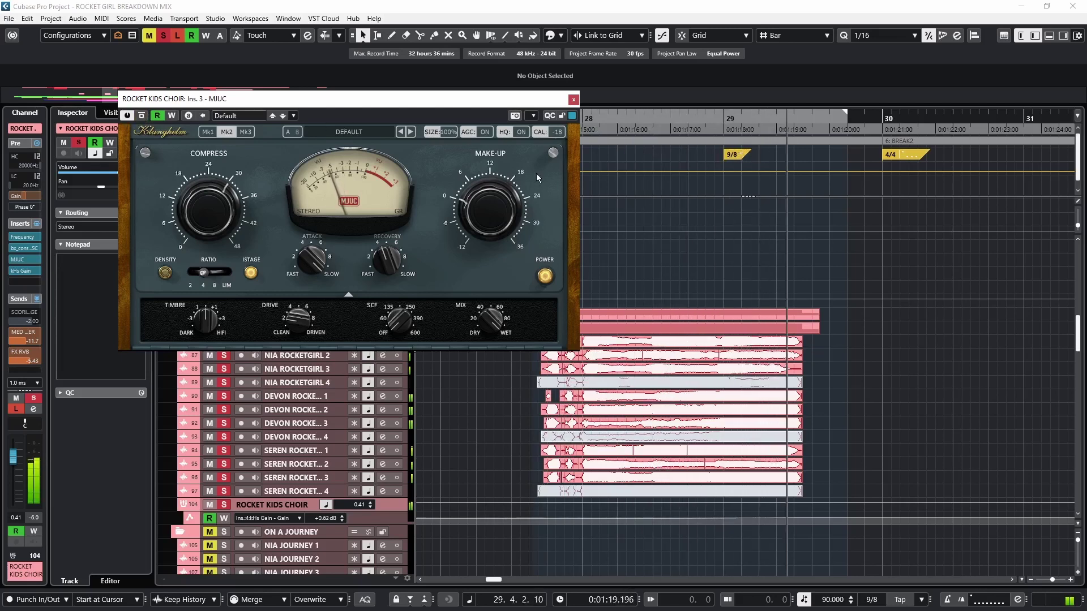
click(573, 99)
key(space)
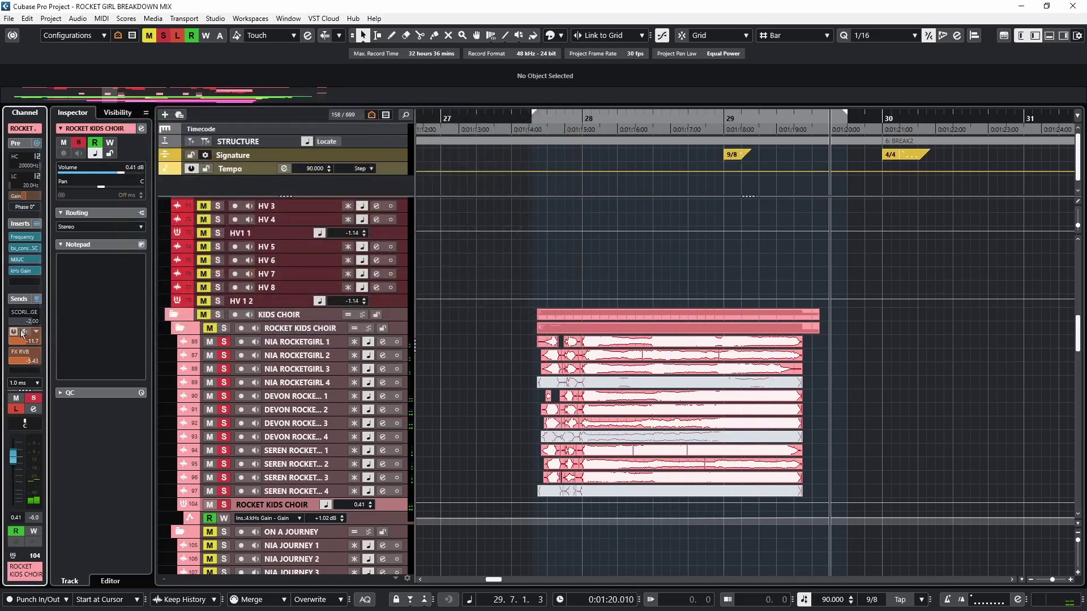
Turn off Listen on ROCKET KIDS CHOIR and replay the phrase from its start to hear it with the sends
click(17, 408)
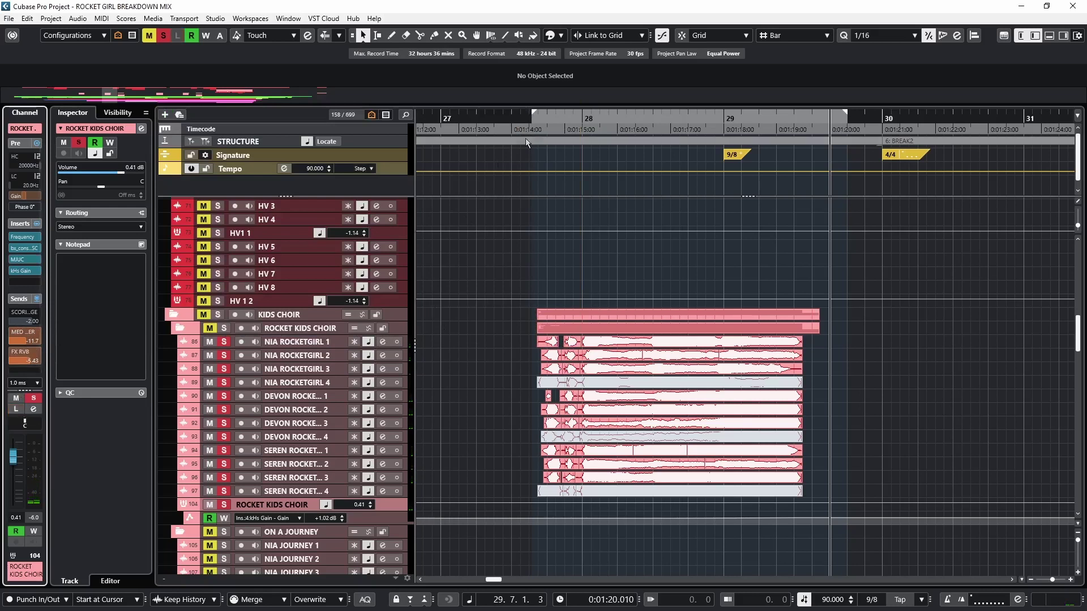
click(530, 116)
key(space)
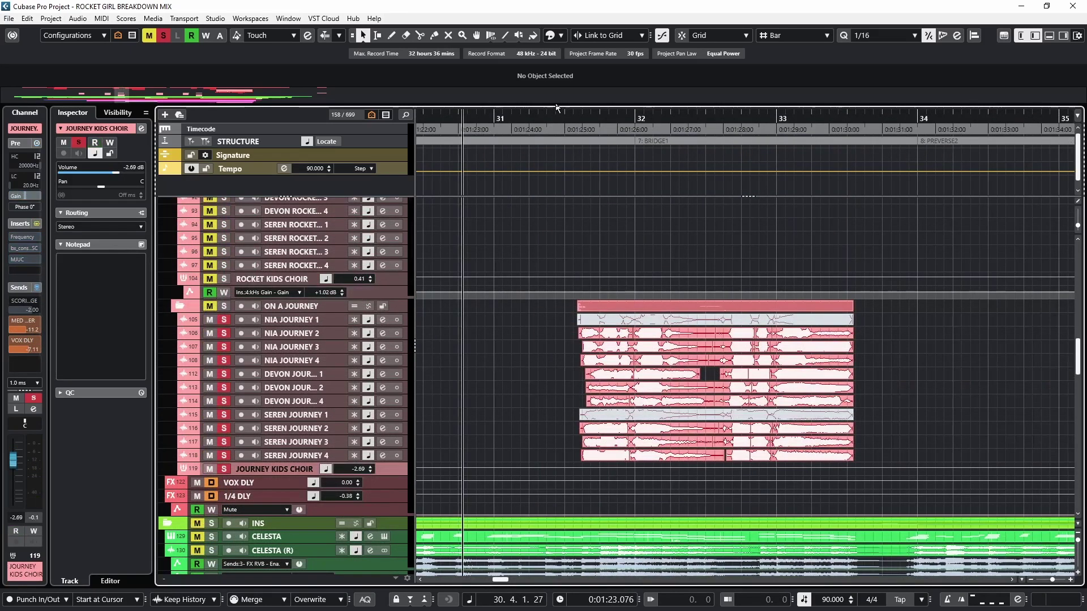
Play the JOURNEY KIDS CHOIR phrase from bar 31 and turn off the group's solo
click(569, 118)
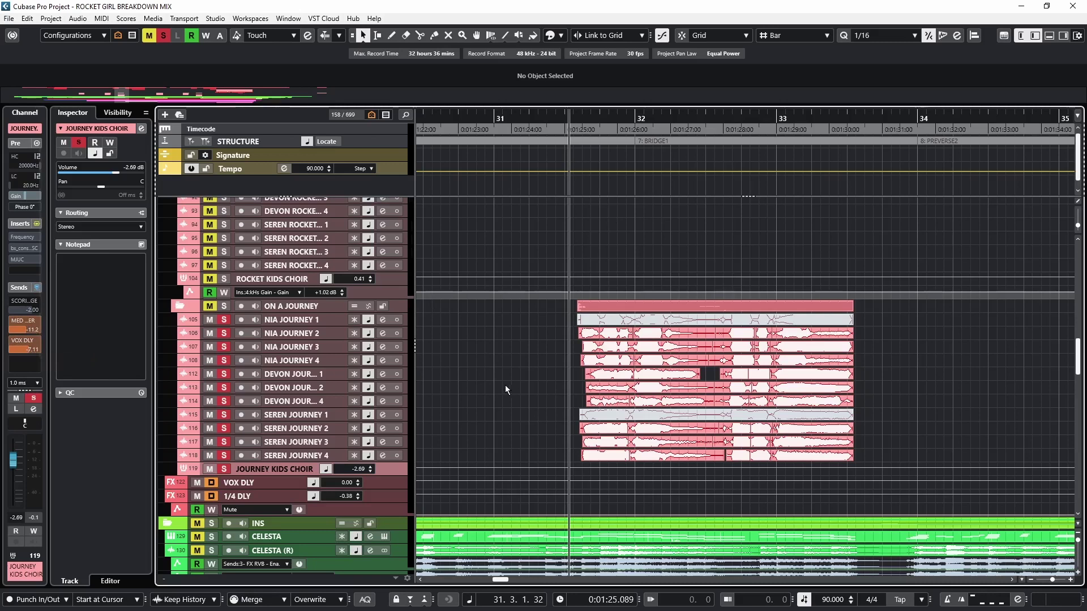
key(space)
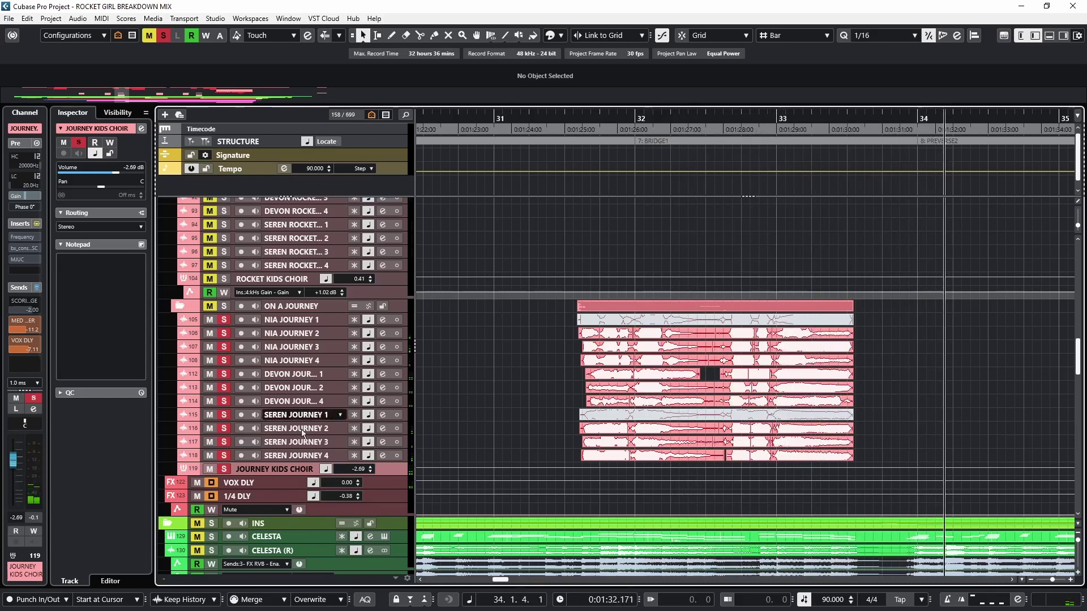
click(226, 469)
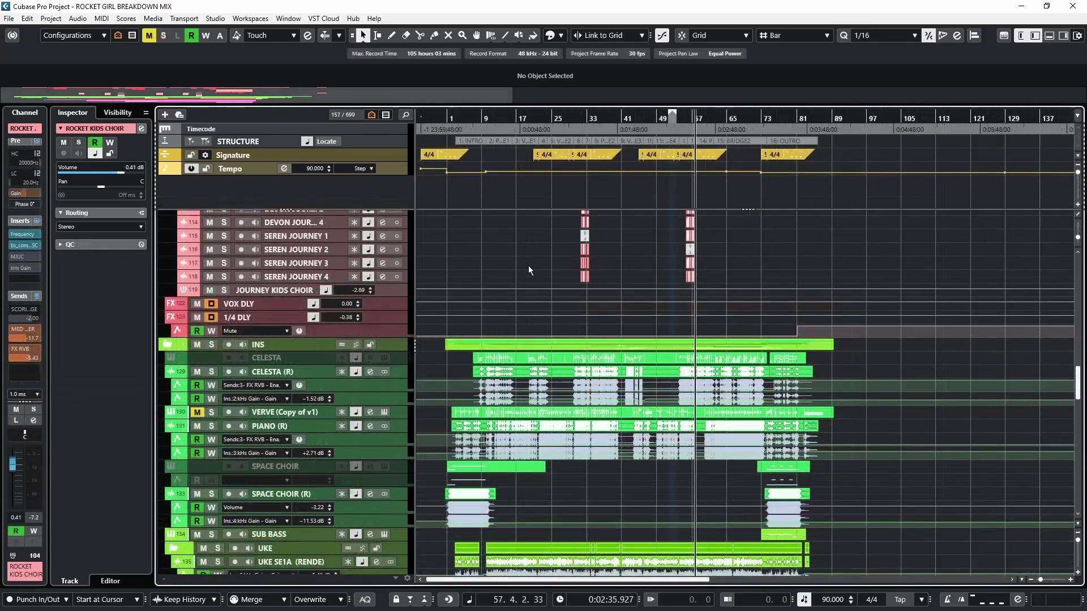
Check the sforzando instrument on the CELESTA track, and solo and play the celesta part from just before bar 10
drag(487, 130, 507, 139)
click(314, 360)
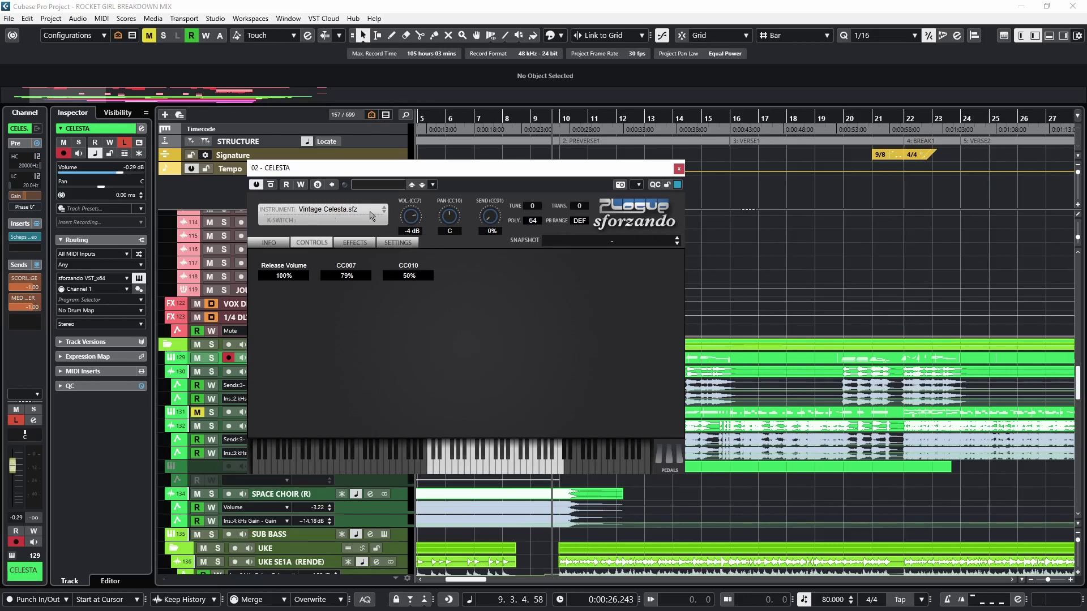
click(680, 169)
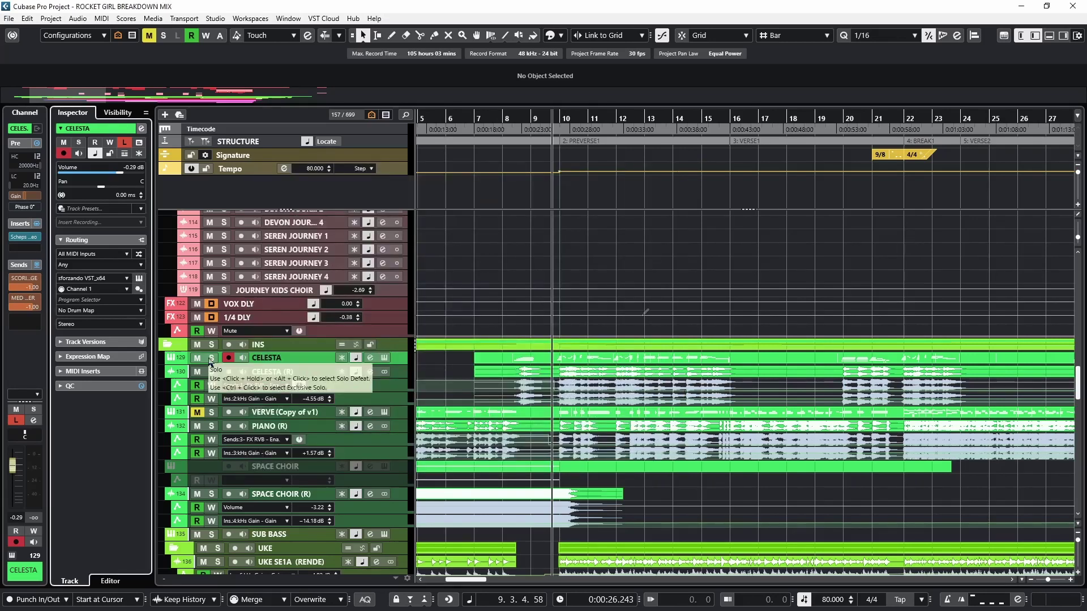
click(211, 358)
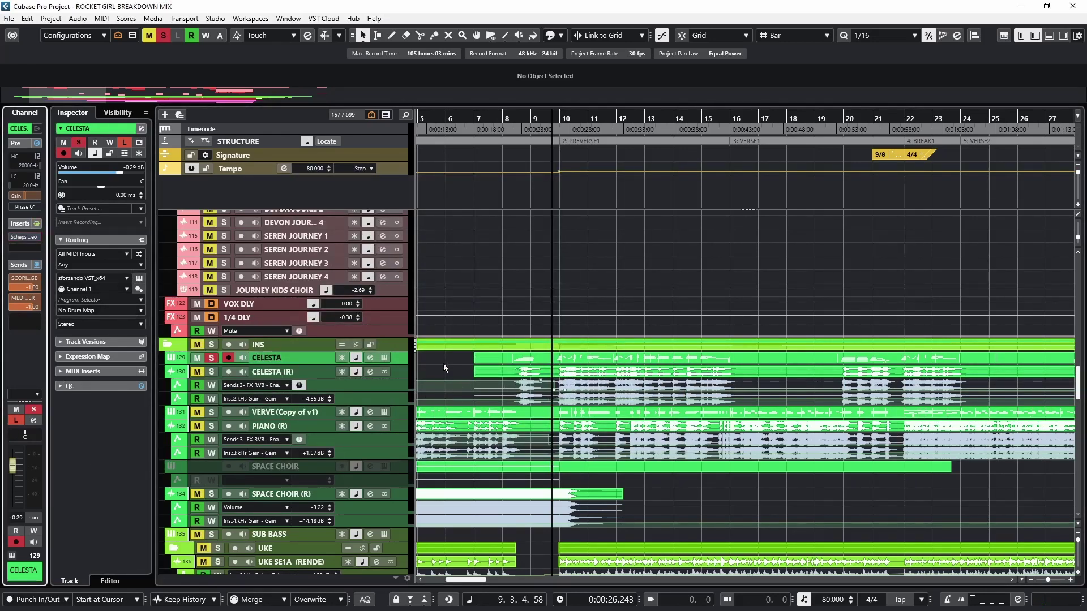
click(554, 118)
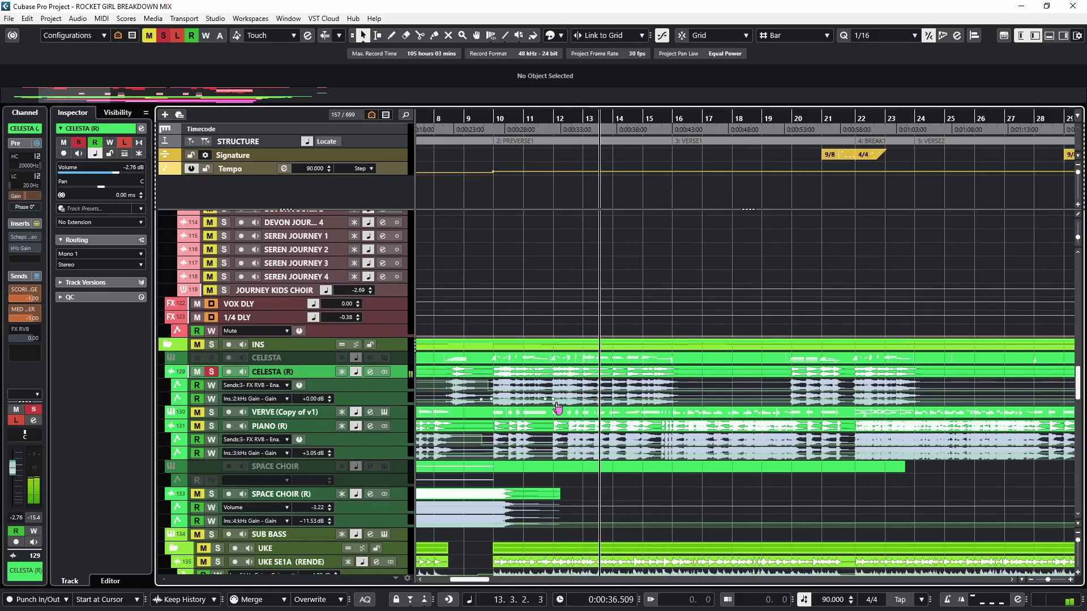
key(space)
Re-enable the inserts on CELESTA (R) and switch in its Scheps Omni Channel
click(37, 224)
click(25, 237)
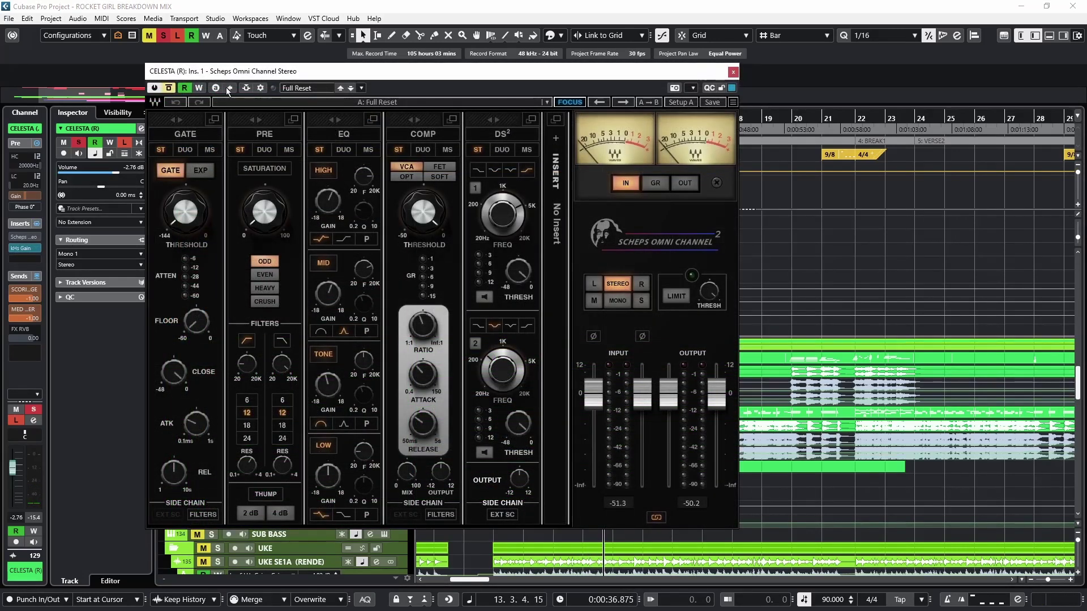
drag(210, 76, 218, 84)
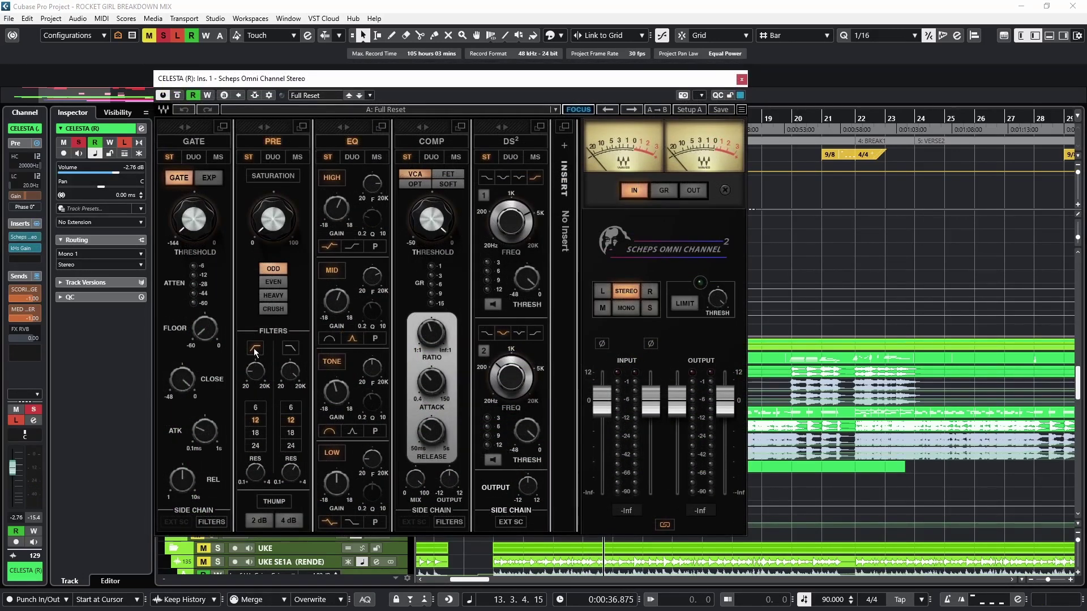
Examine the Scheps Omni Channel's low-cut filter and the frequencies of its High, Mid and Tone EQ bands
drag(256, 371, 255, 369)
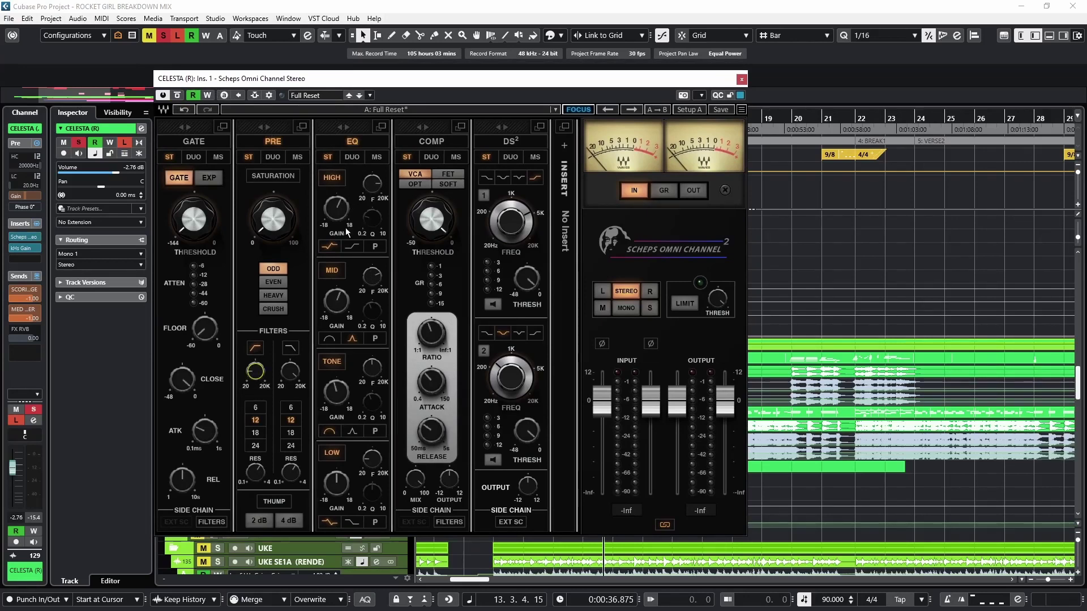
click(372, 183)
click(372, 277)
click(376, 375)
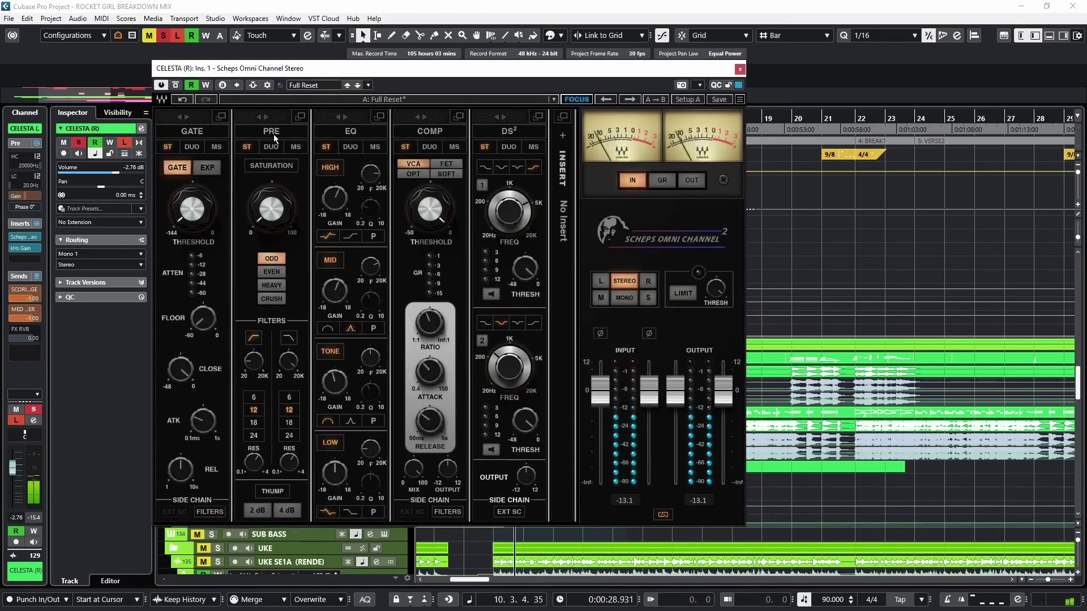
Compare the celesta with the PRE section in and out, watching its low end in the channel's equalizer spectrum
click(274, 134)
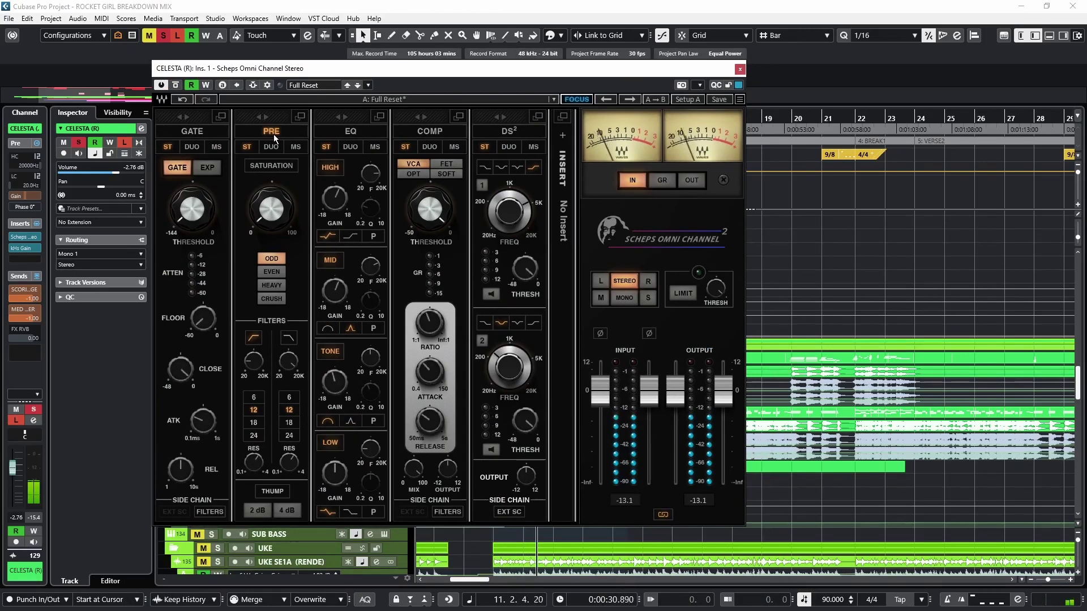
key(space)
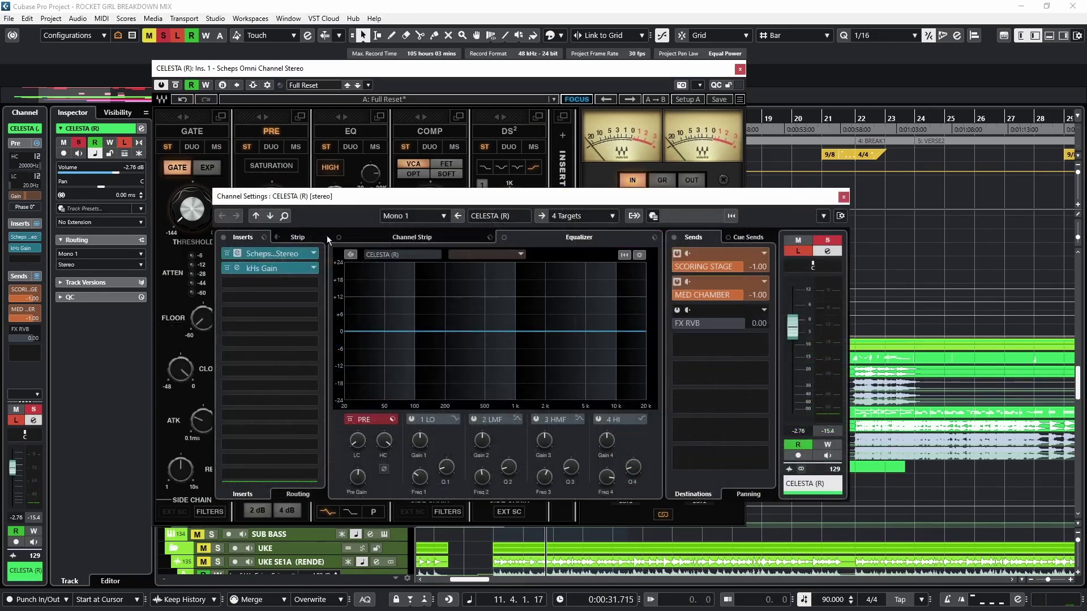
drag(340, 199, 307, 256)
click(271, 131)
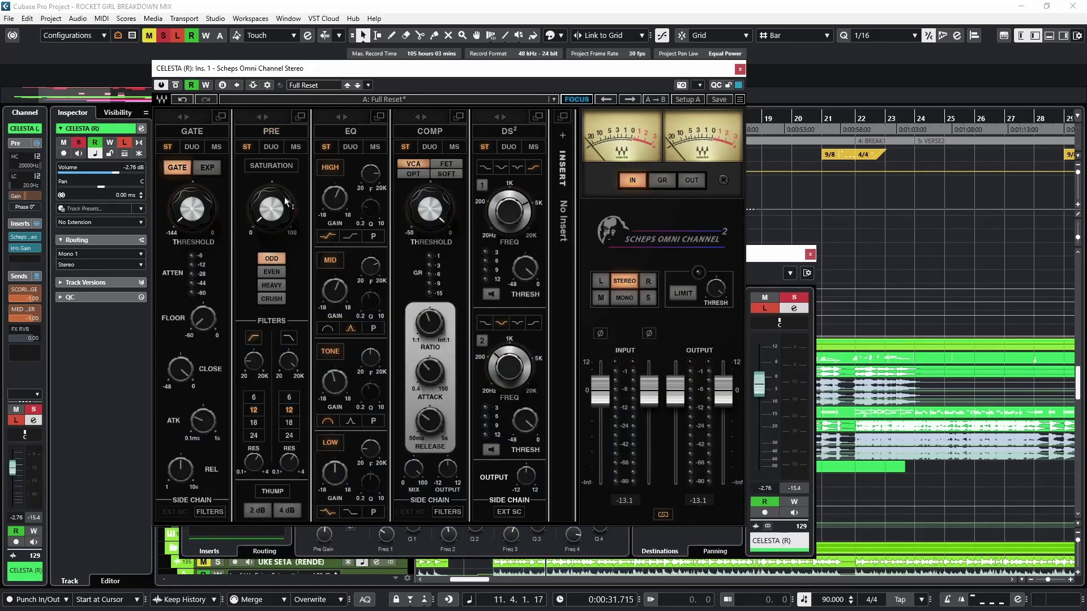
click(775, 255)
key(space)
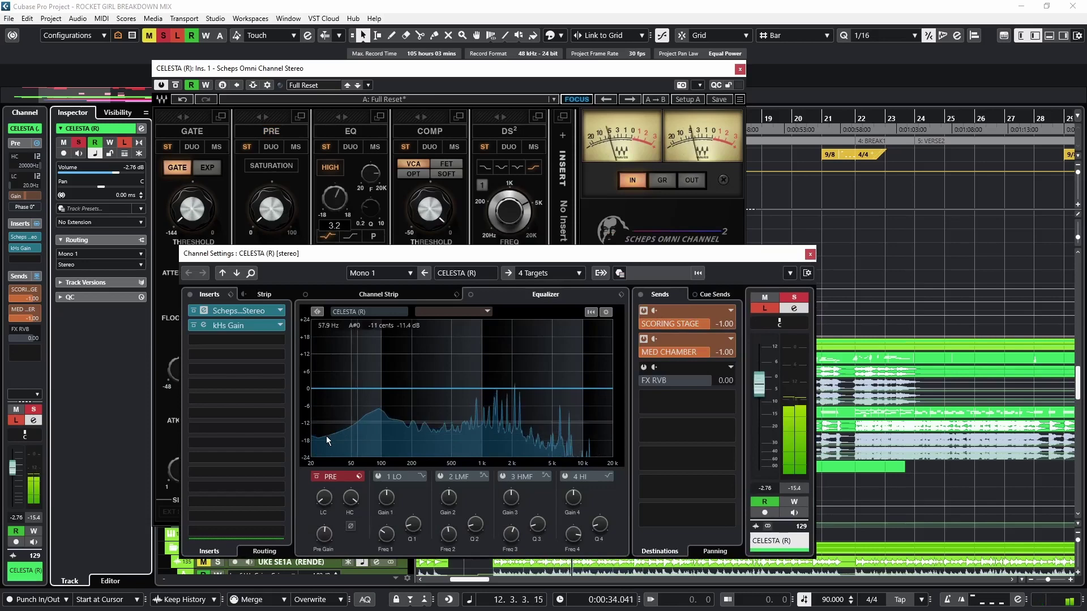
key(space)
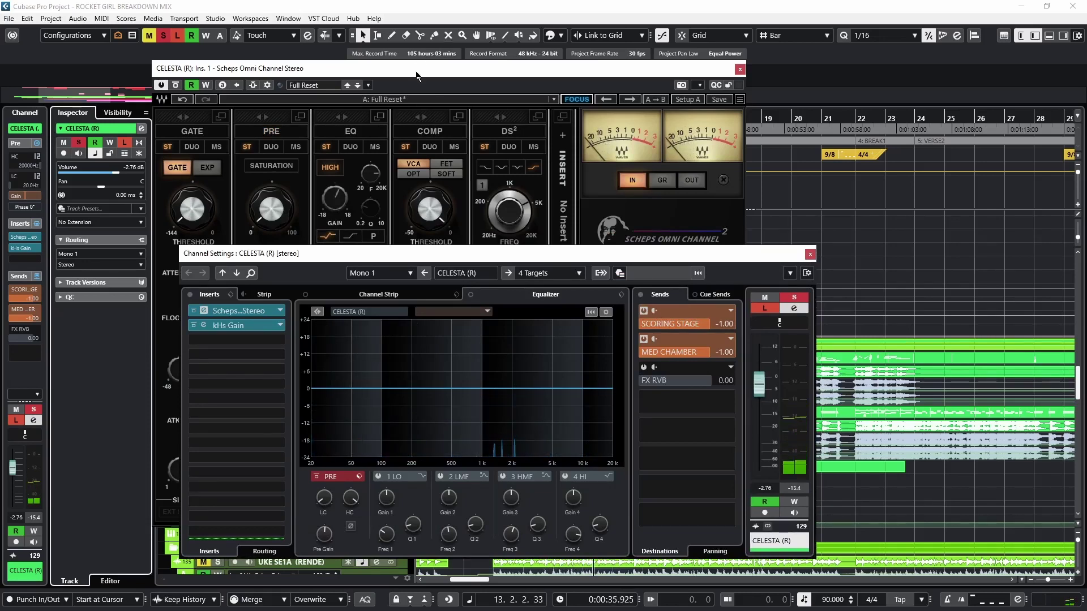
Switch the PRE section back in, check the celesta's spectrum during playback and close the channel settings
click(332, 191)
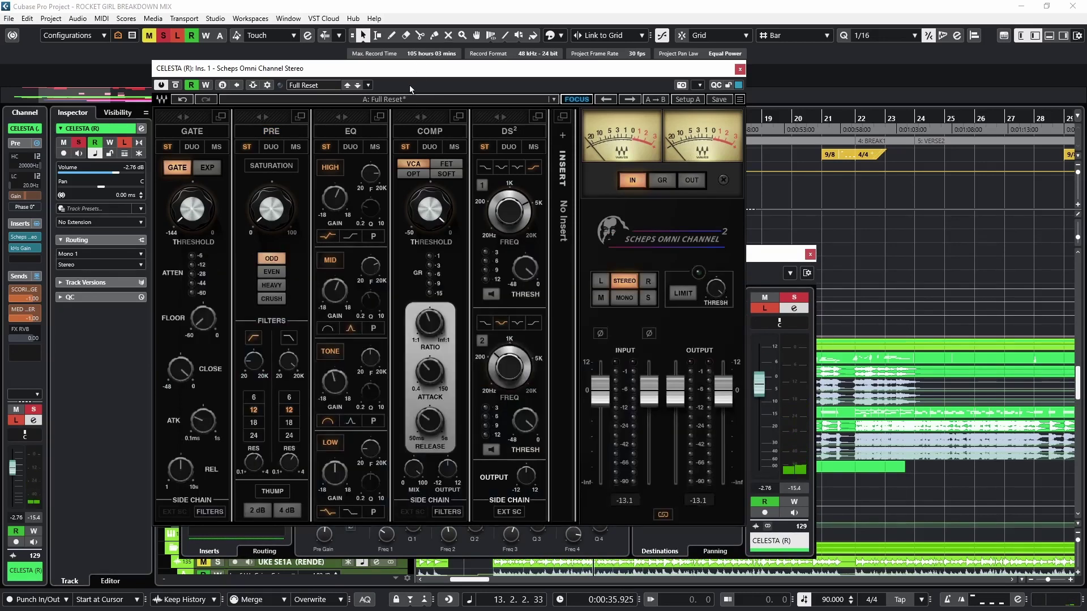
click(761, 255)
drag(373, 254, 349, 231)
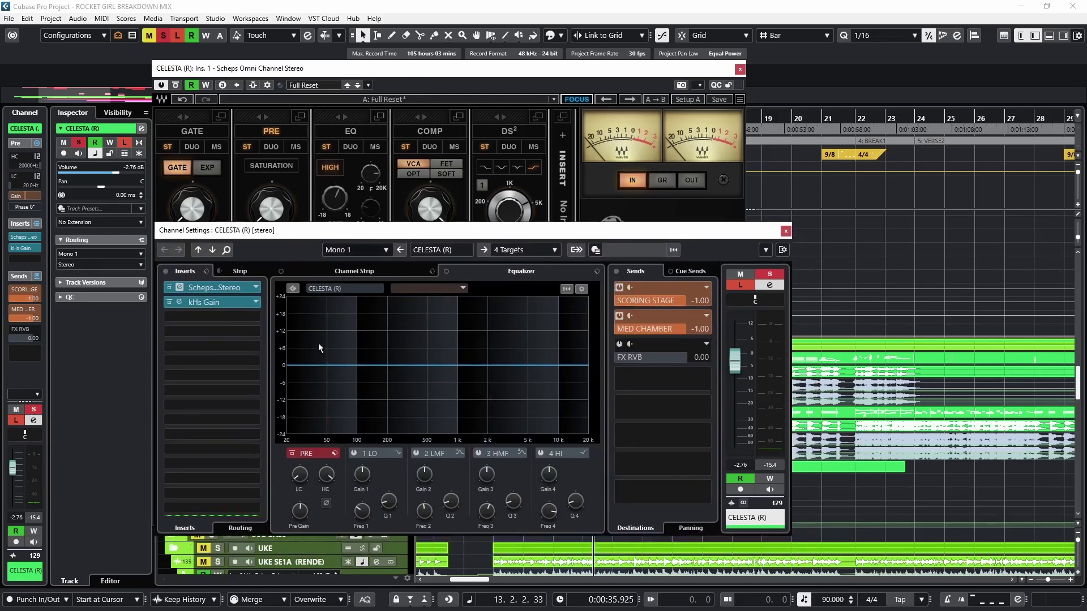
key(space)
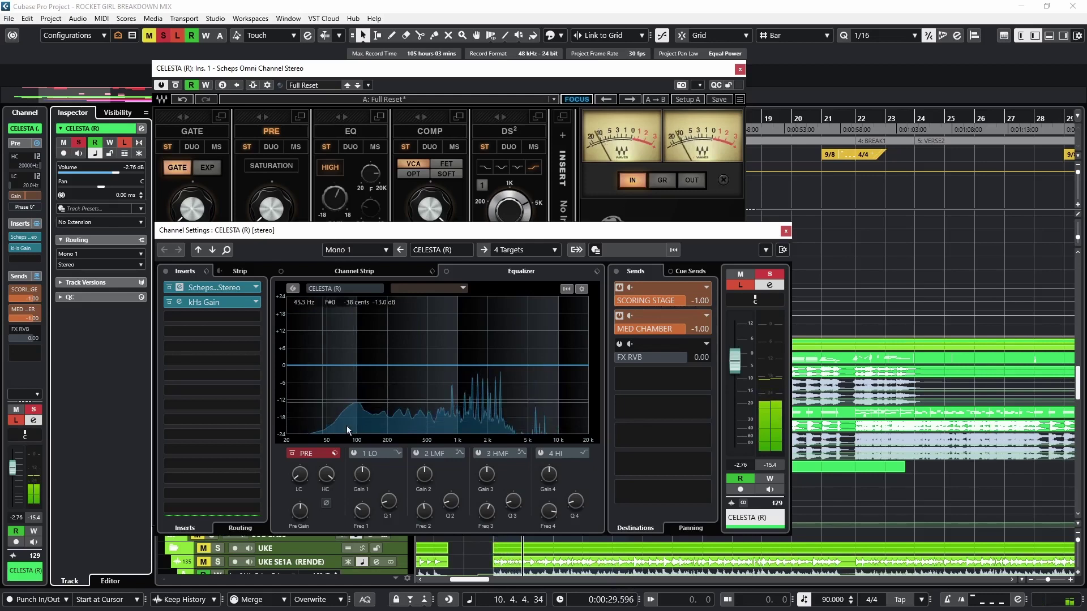
click(785, 230)
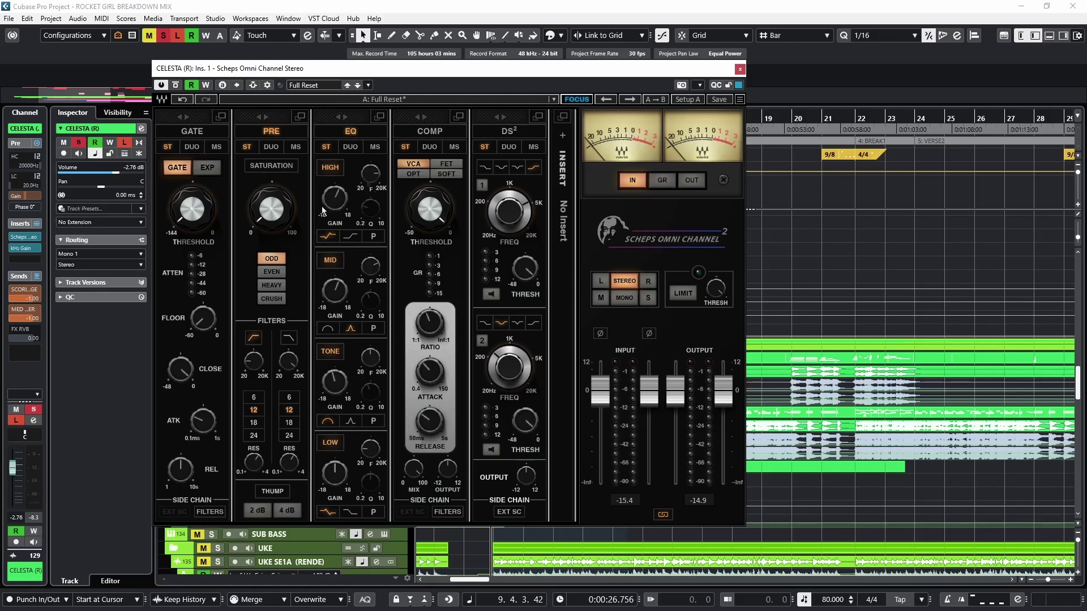
Review the High, Mid and Tone EQ frequencies, audition the celesta with the EQ section in and close the Scheps Omni Channel
alt+click(371, 174)
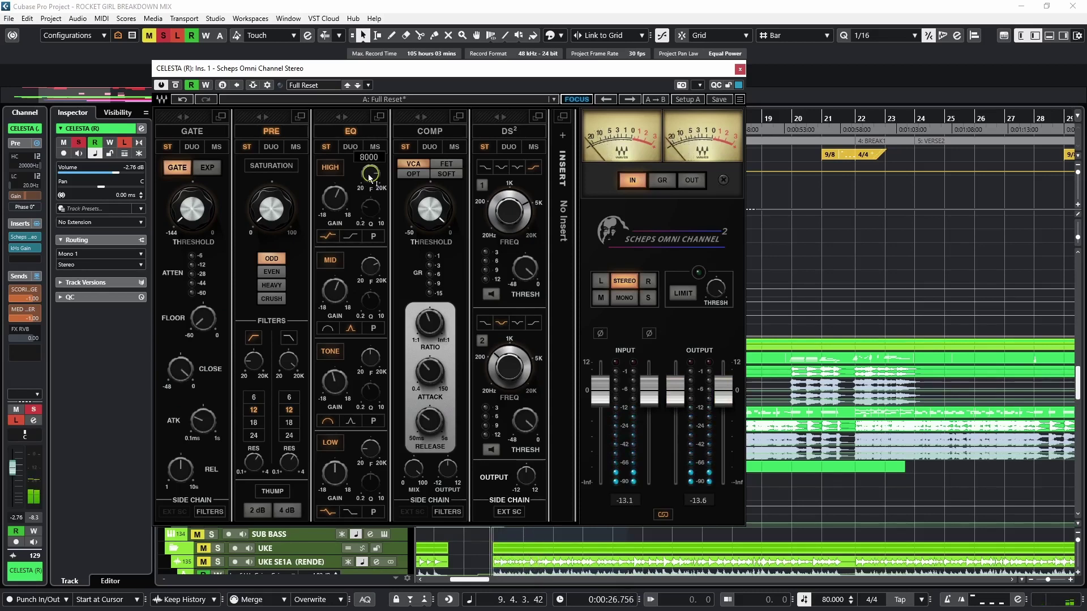
key(space)
alt+click(370, 270)
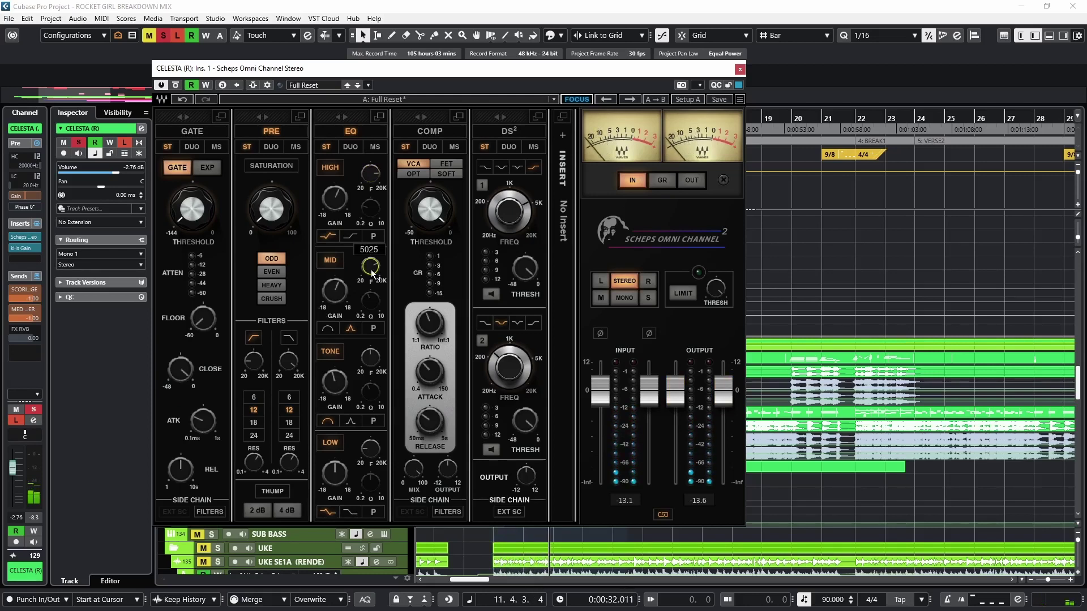
ctrl+alt+click(371, 364)
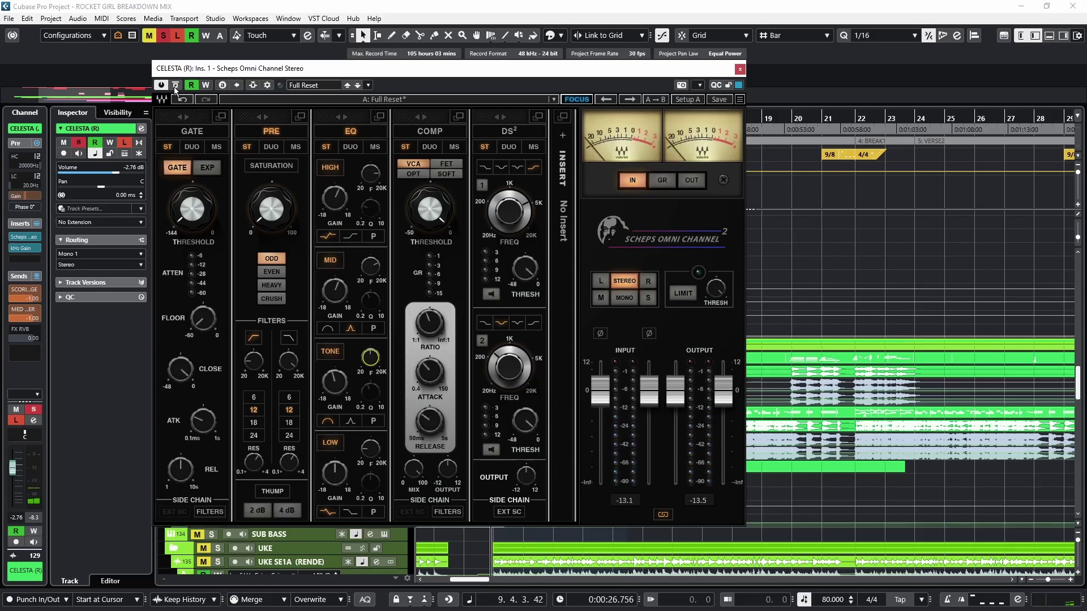
key(space)
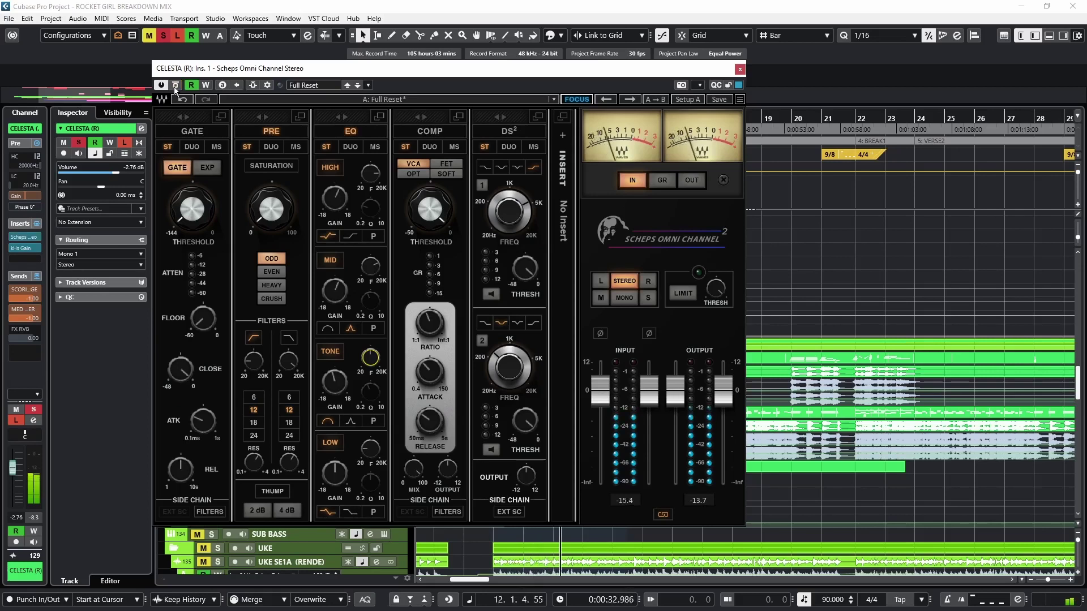
click(738, 70)
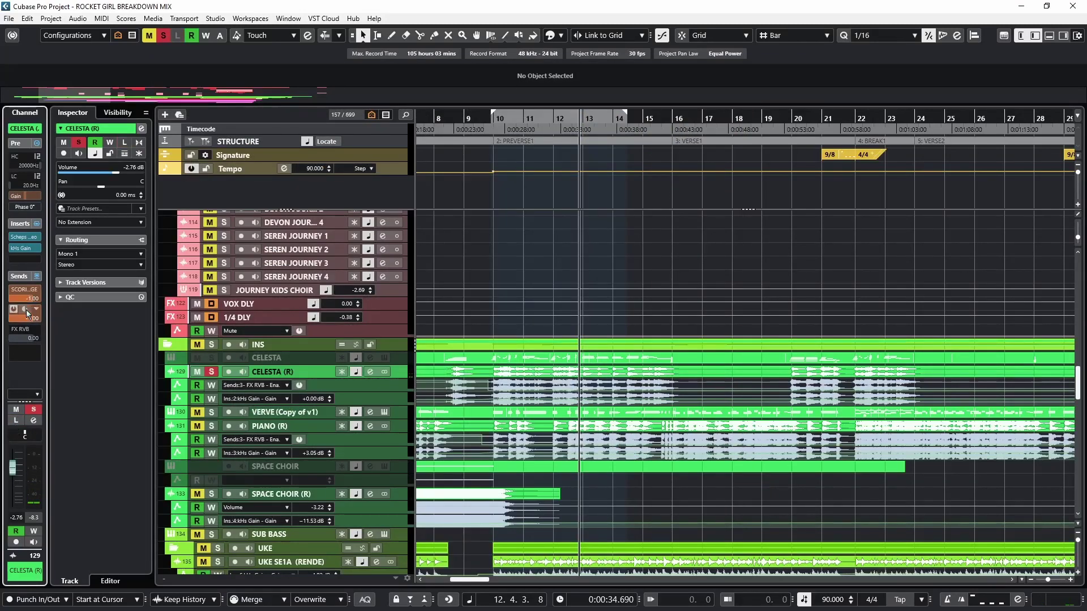
Replay the celesta from bar 10, toggling Listen on CELESTA (R) to compare it with and without the sends
click(501, 120)
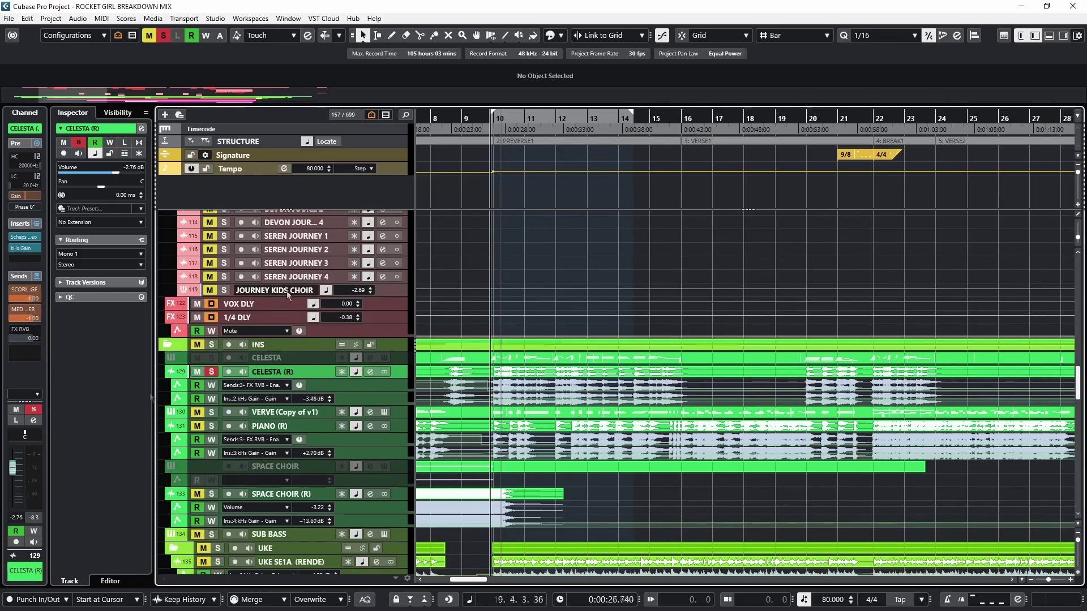
key(space)
click(15, 421)
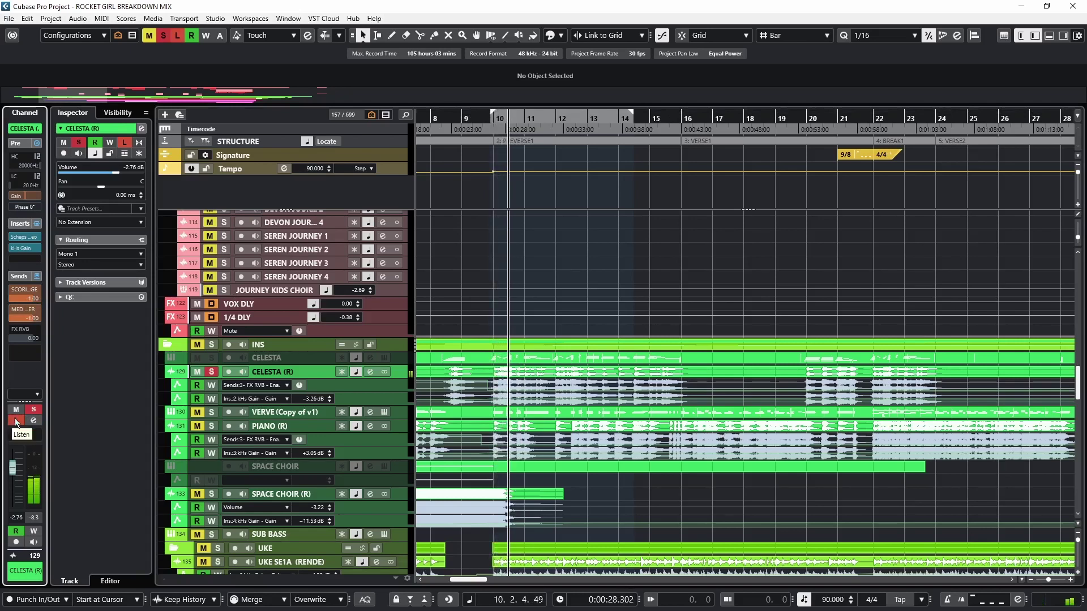
click(17, 422)
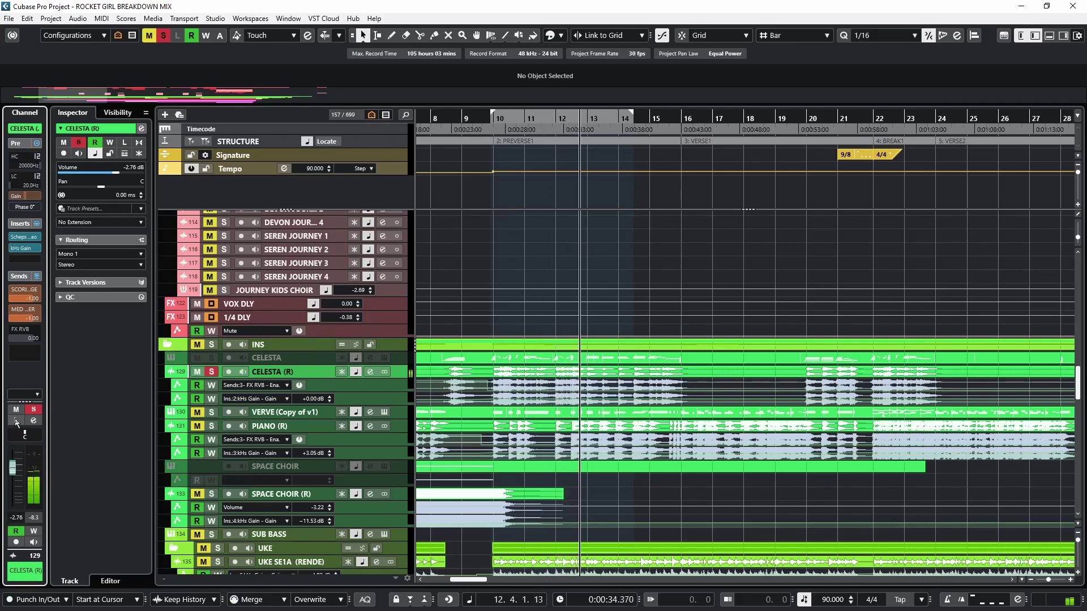
scroll(662, 343, right, 10)
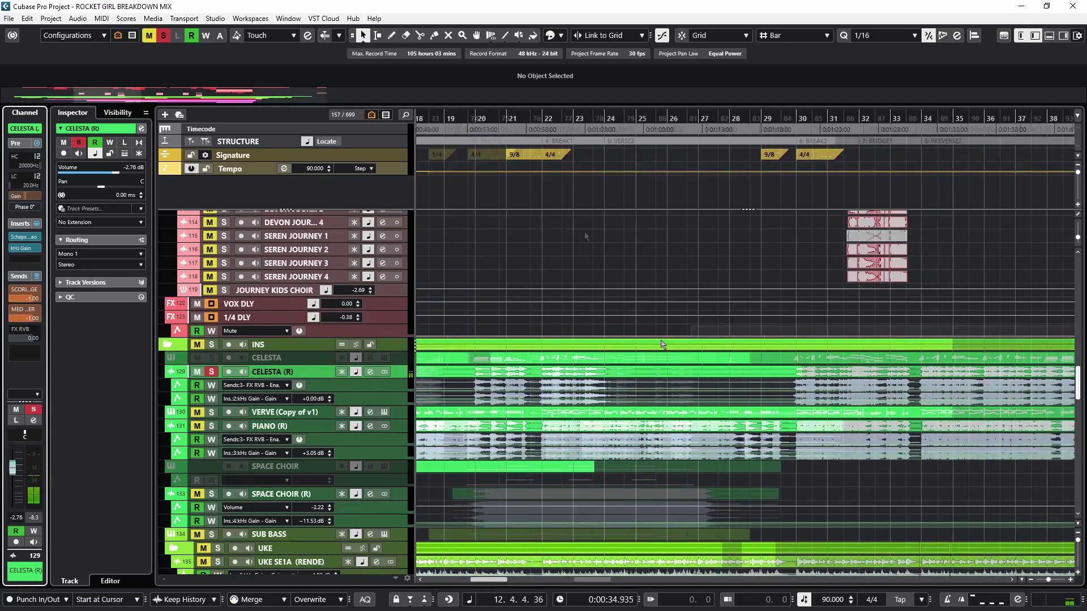
Play the celesta in the OUTRO around bar 76 to hear its FX RVB send, stop playback and unsolo CELESTA (R)
click(533, 118)
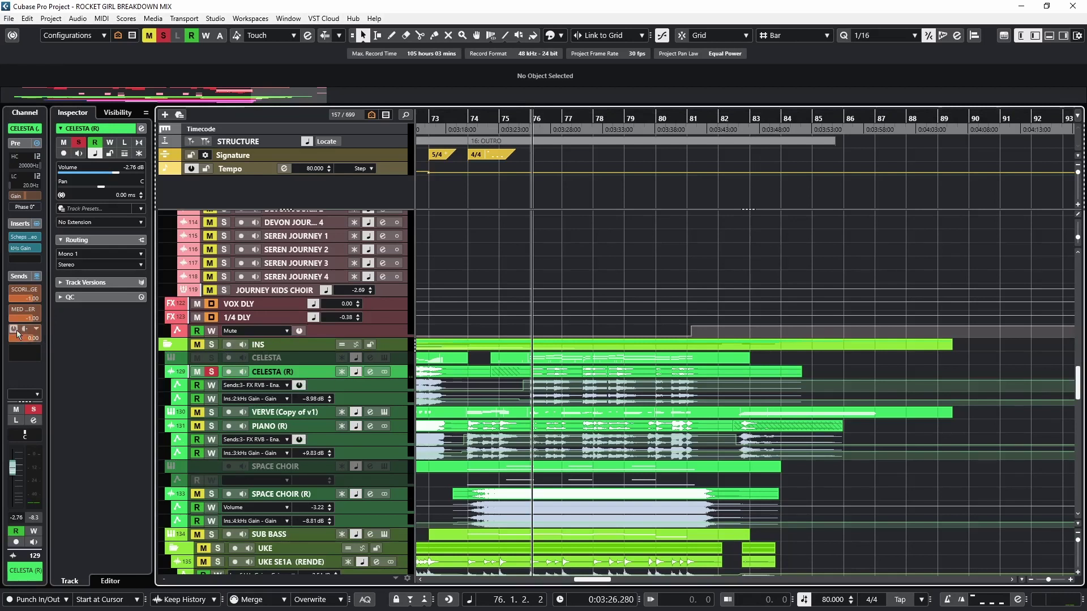
key(space)
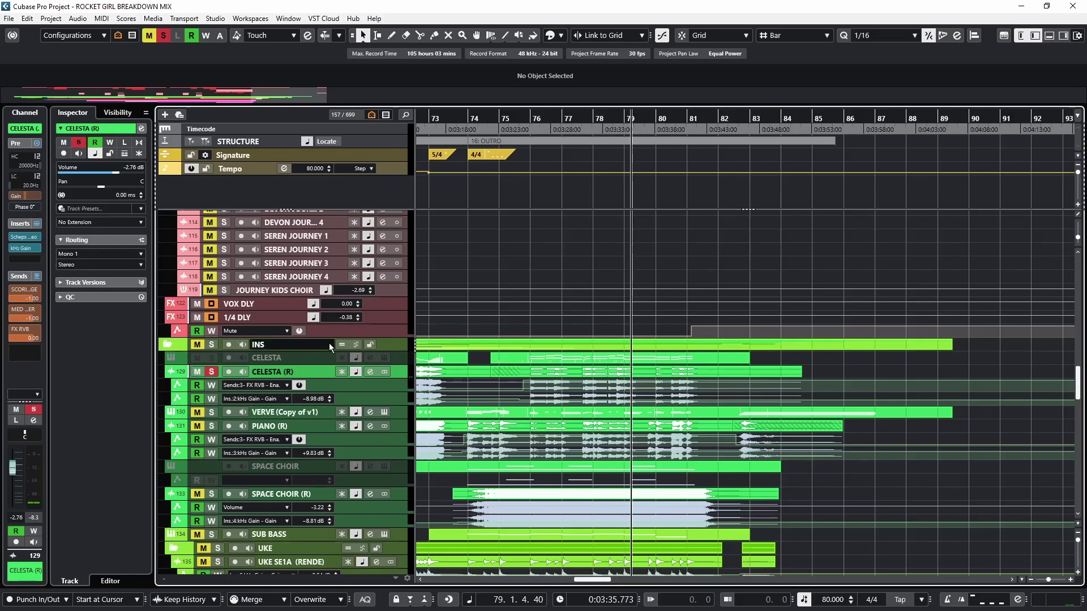
click(38, 409)
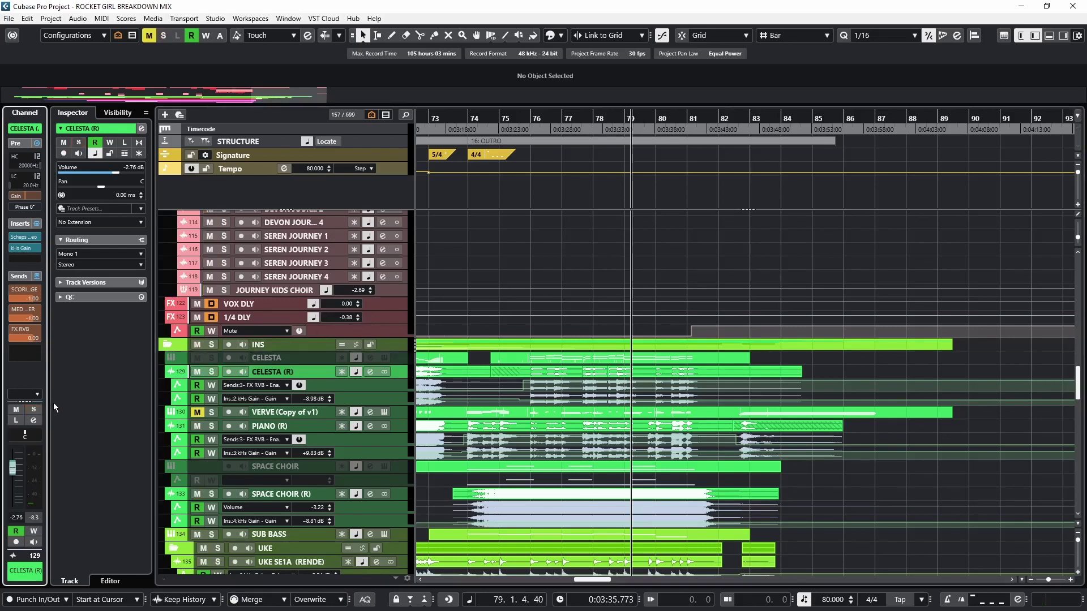
Show the full song on the timeline, look through the Texture and Piano pages of the VERVE track's instrument and close it
key(g)
key(g)
key(g)
key(g)
key(g)
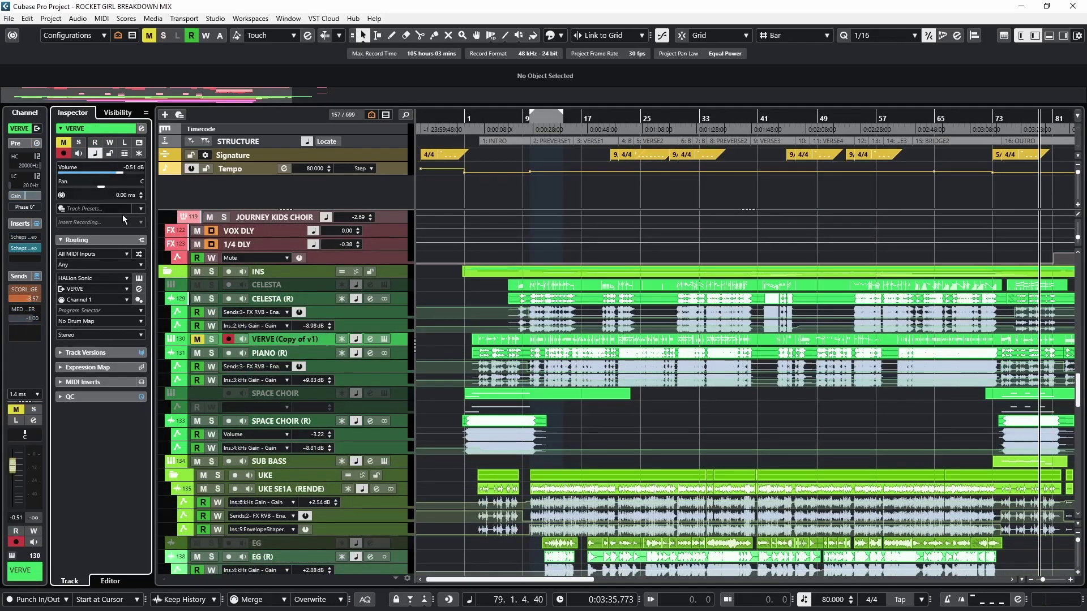
key(ctrl+e)
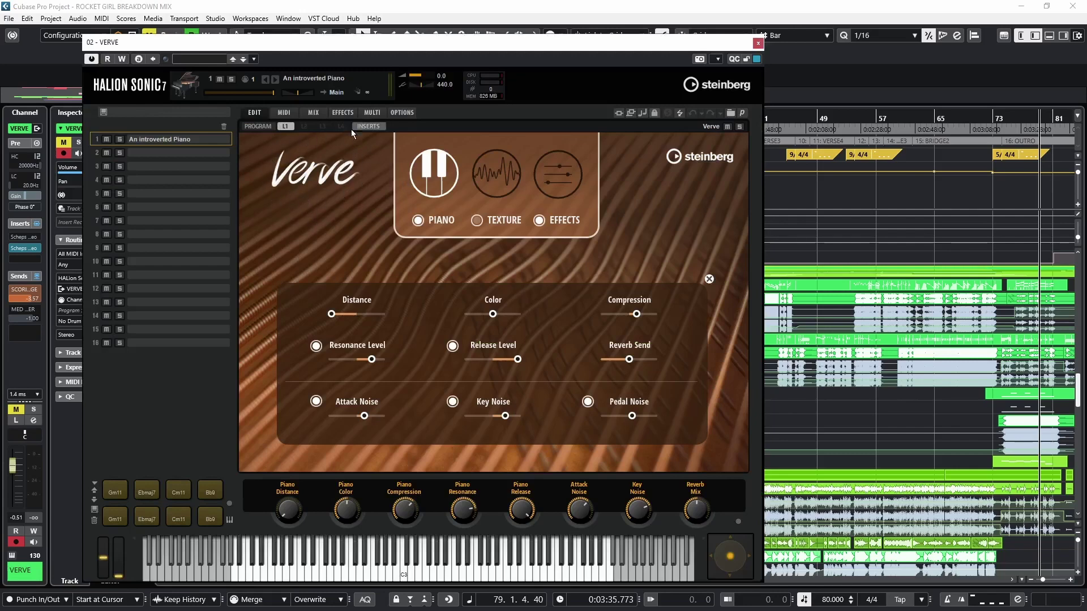
drag(383, 48, 422, 39)
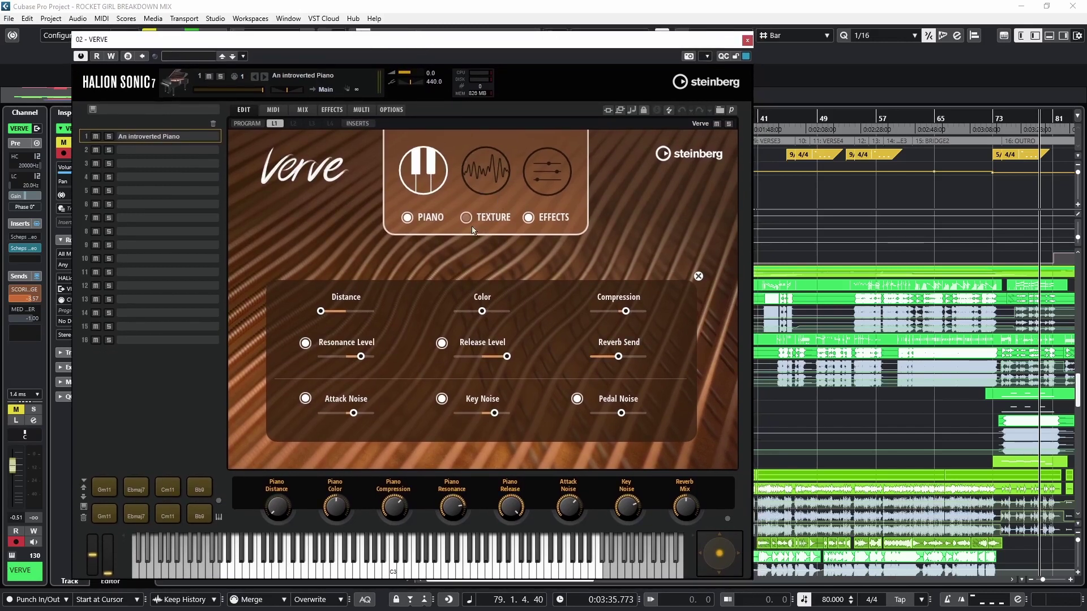
click(469, 164)
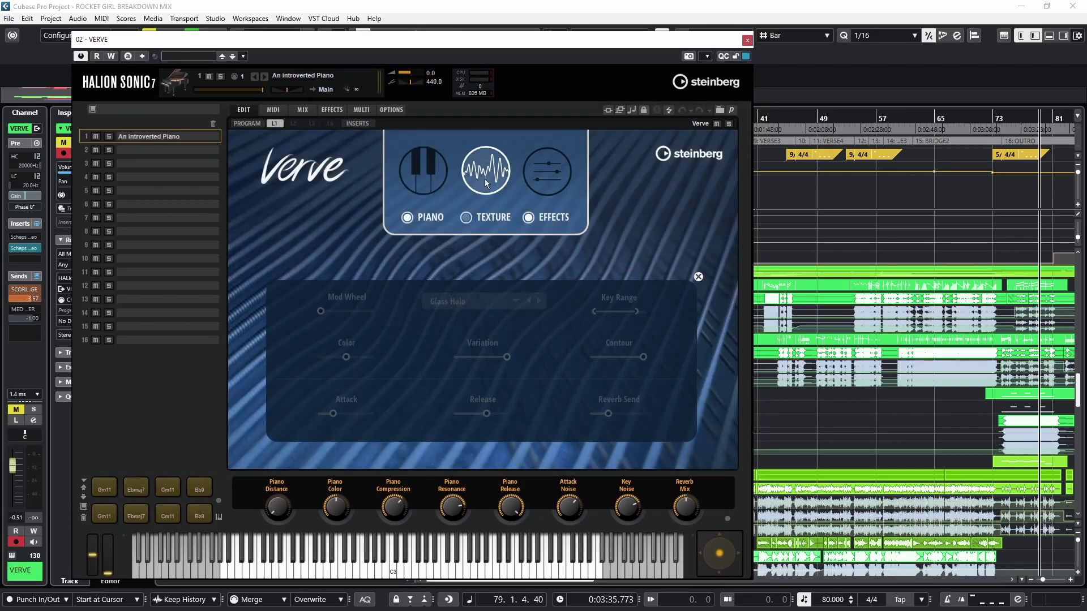
click(416, 172)
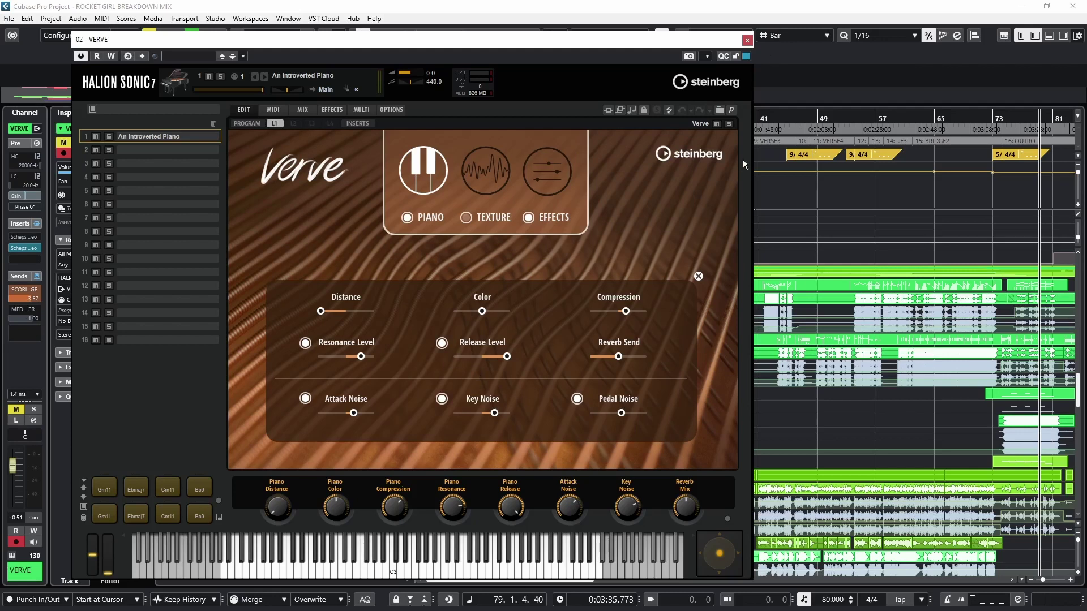
click(747, 40)
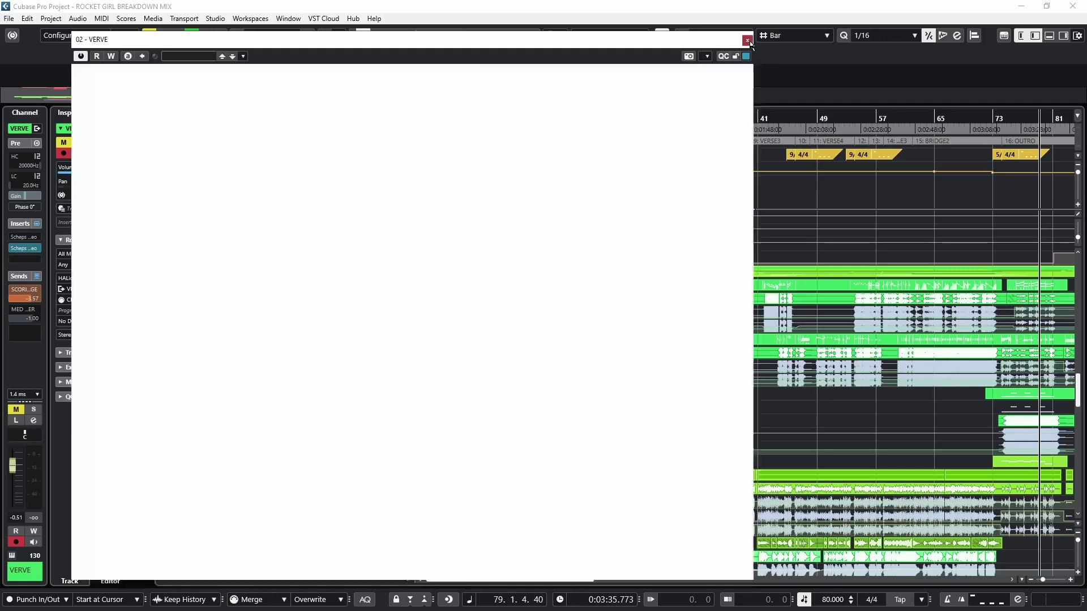
Play the soloed PIANO (R) from the PREVERSE1 section, comparing its Scheps 73 insert bypassed and active, and leave it active
key(Down)
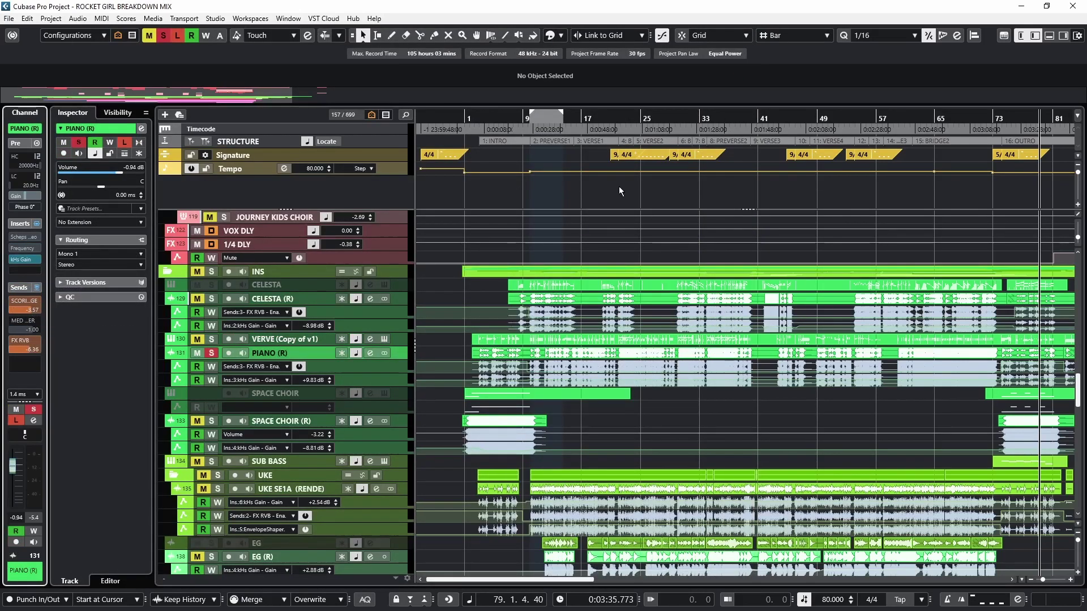
drag(530, 121, 527, 134)
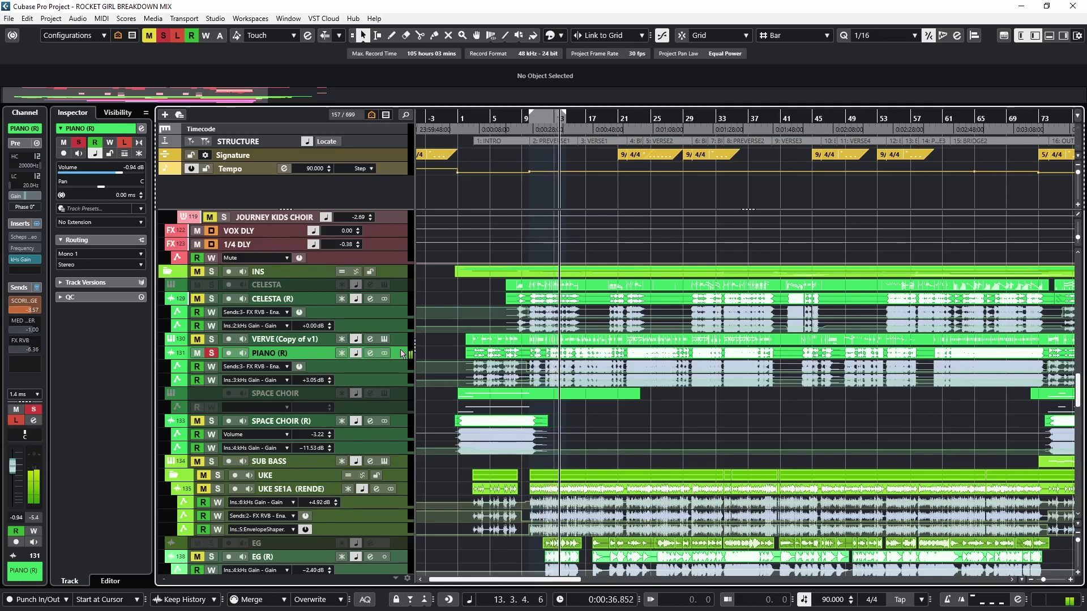
click(33, 236)
drag(243, 72, 396, 85)
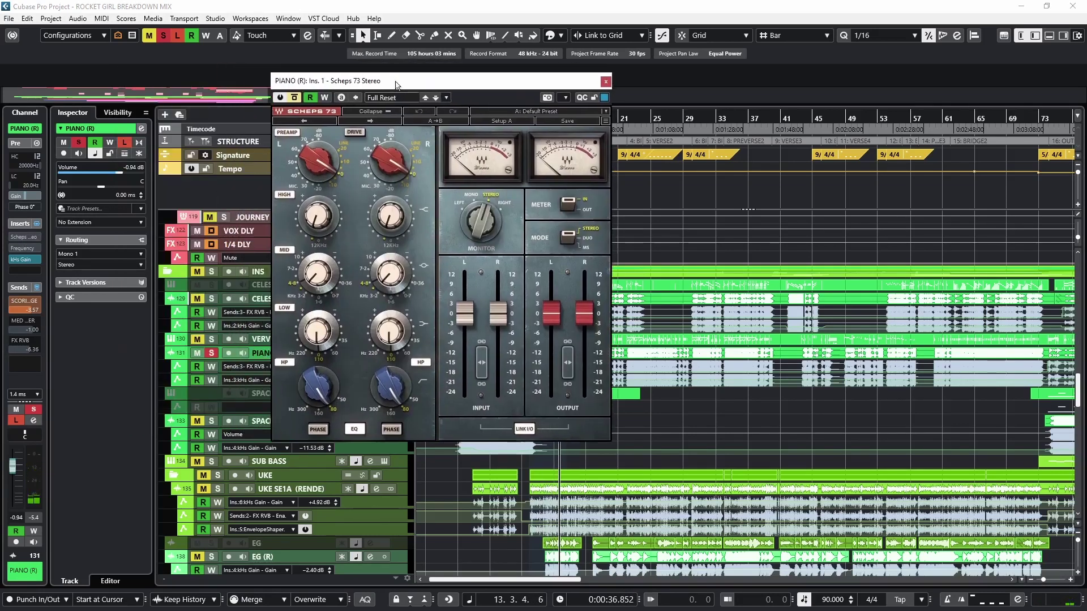
click(295, 97)
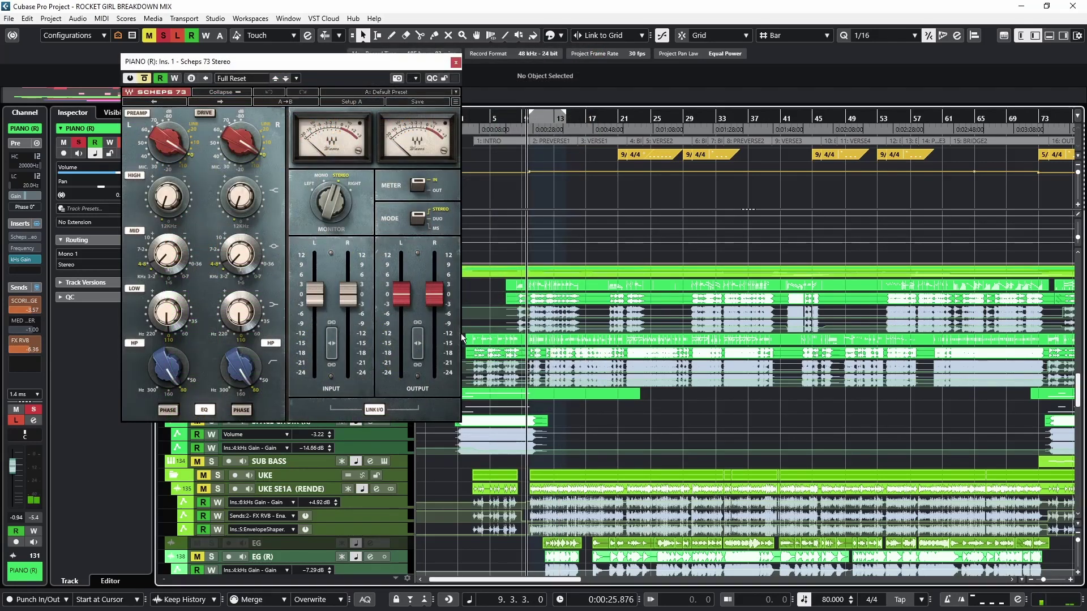
click(145, 78)
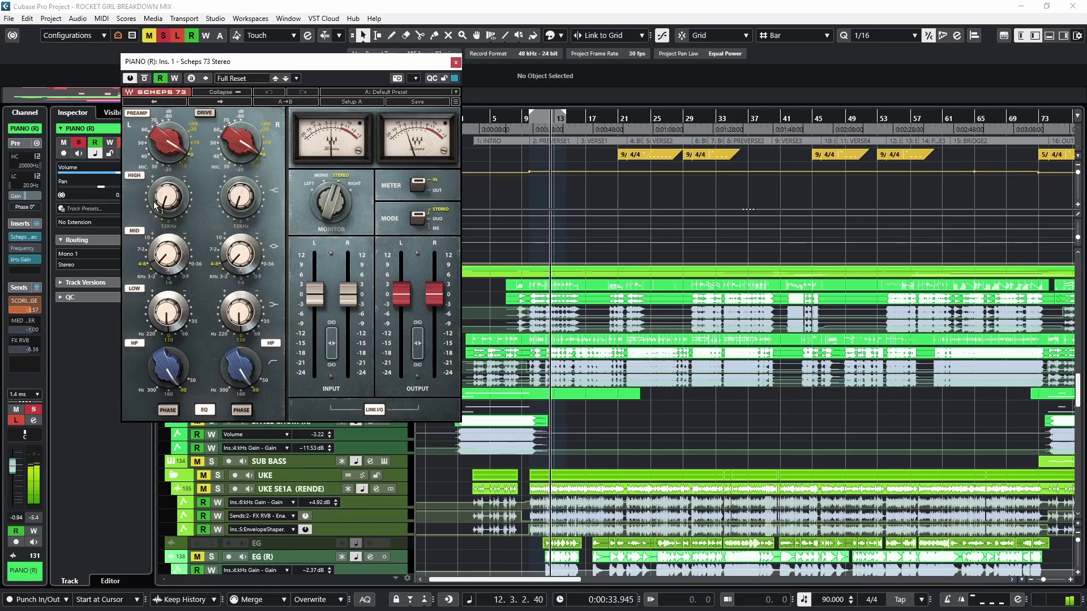
Check the High and Mid EQ settings of the piano's Scheps 73 during playback
drag(168, 196, 168, 206)
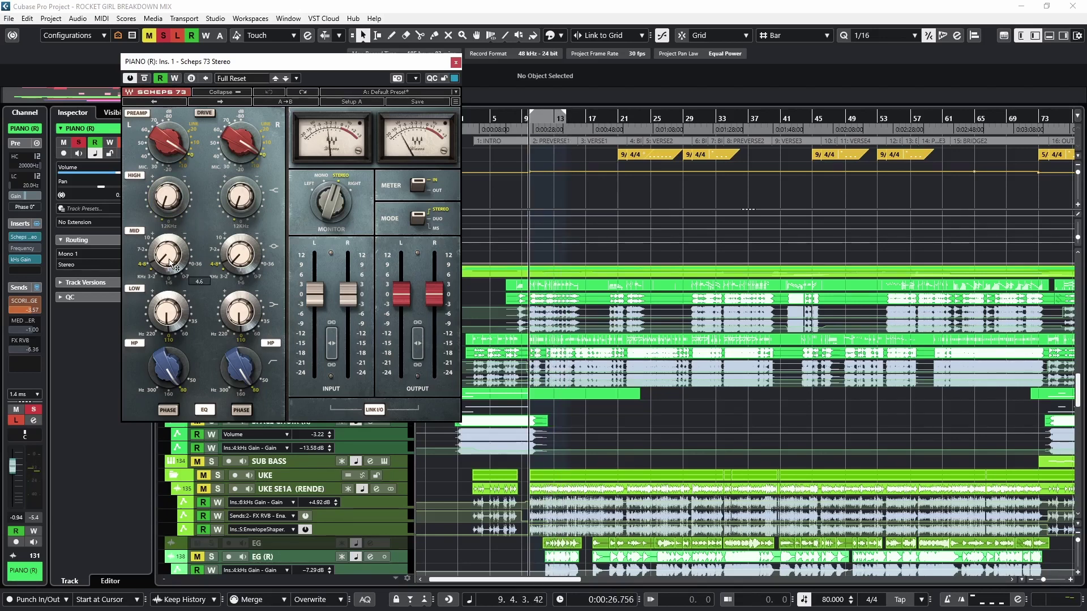
drag(169, 259, 186, 134)
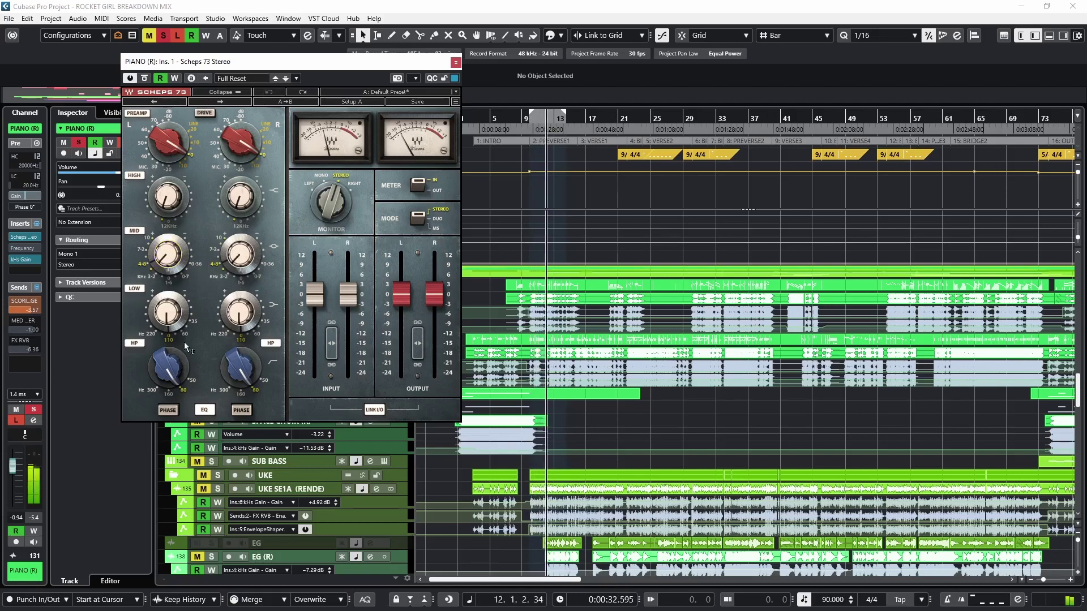
key(space)
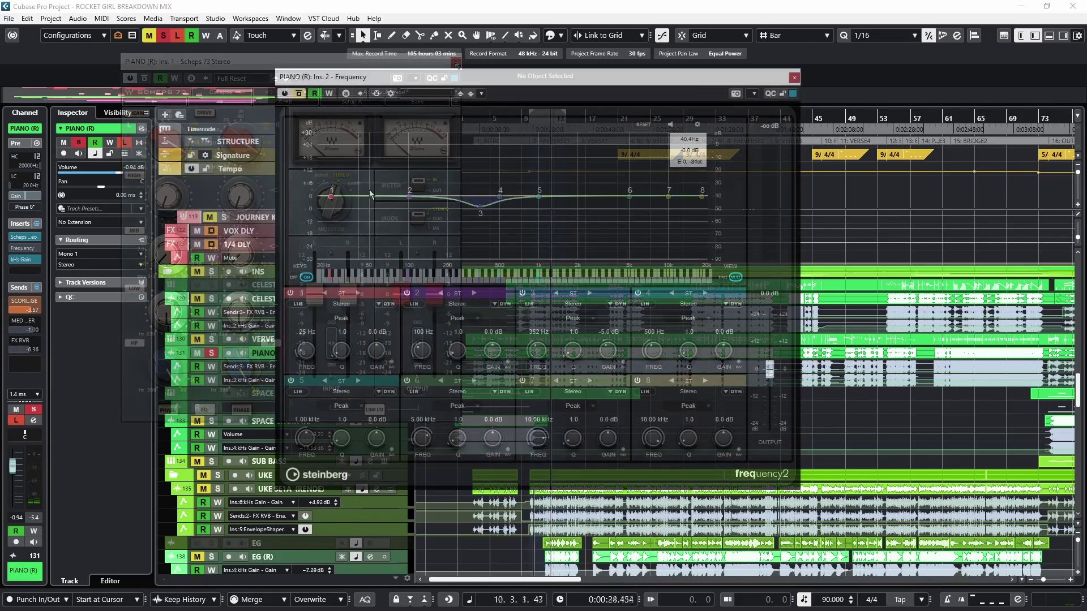
Switch in the Frequency insert on PIANO (R), audition its 352 Hz band boosted to about 9 dB, undo the boost and close it
drag(674, 72, 628, 107)
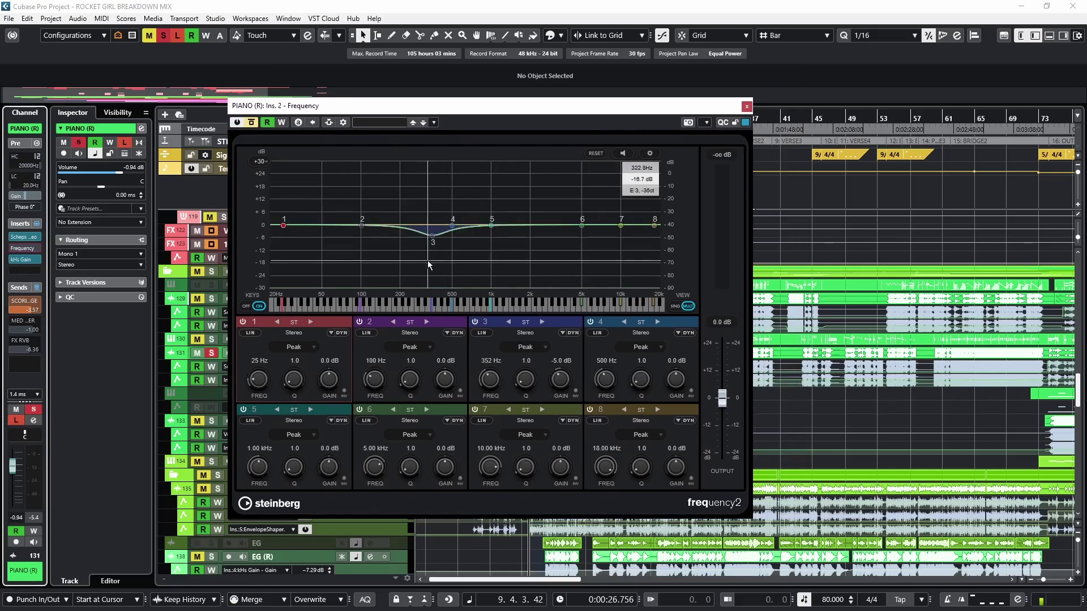
click(251, 123)
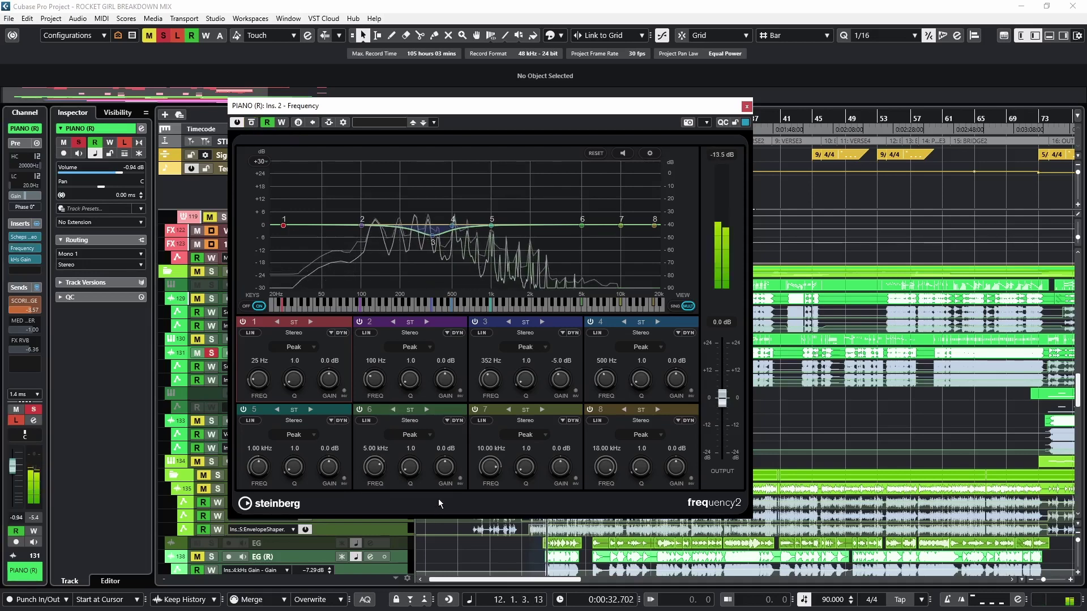
drag(559, 380, 559, 351)
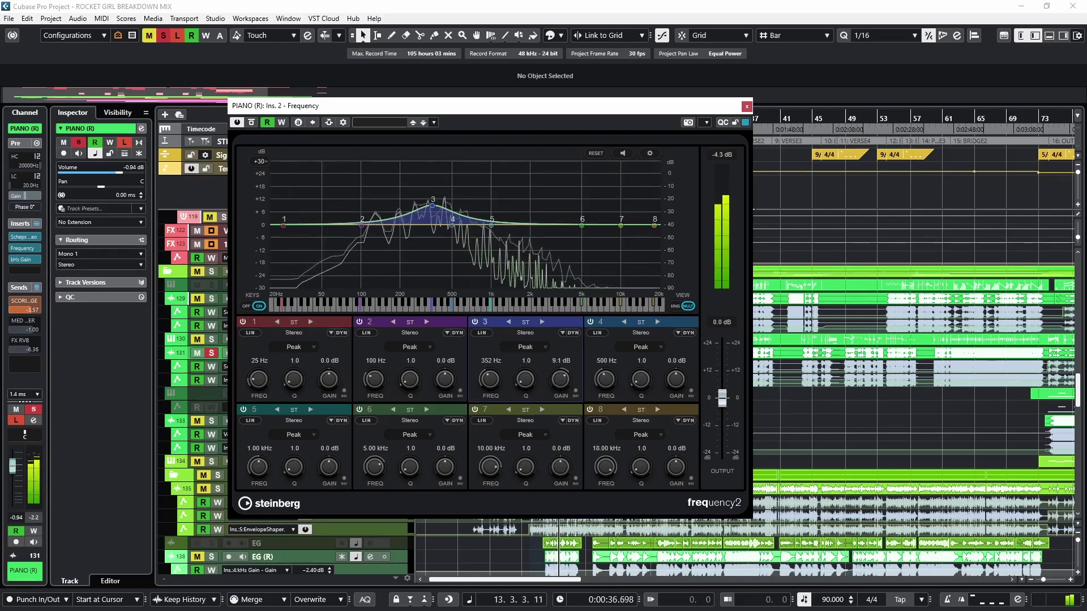
key(ctrl+z)
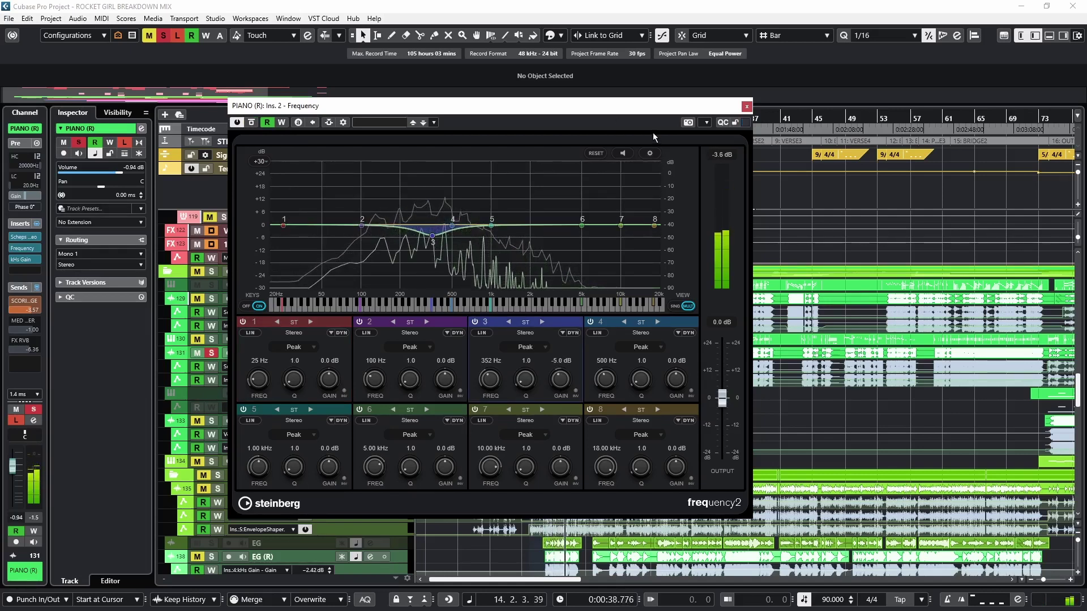
click(747, 107)
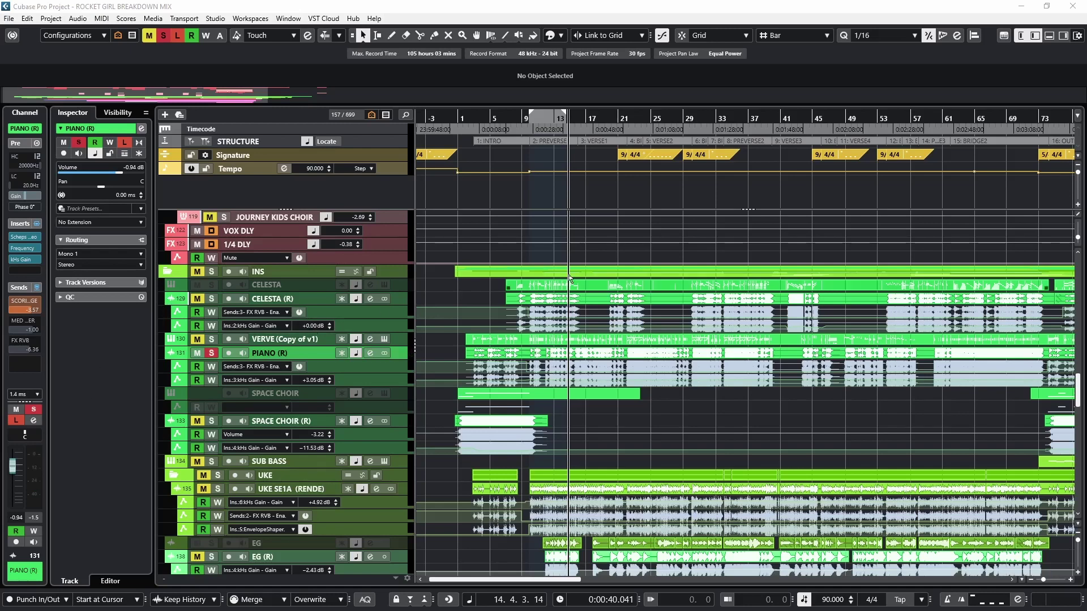
Turn Listen off on PIANO (R), hear the piano with its sends and continue listening from the INTRO around bar 3
click(28, 409)
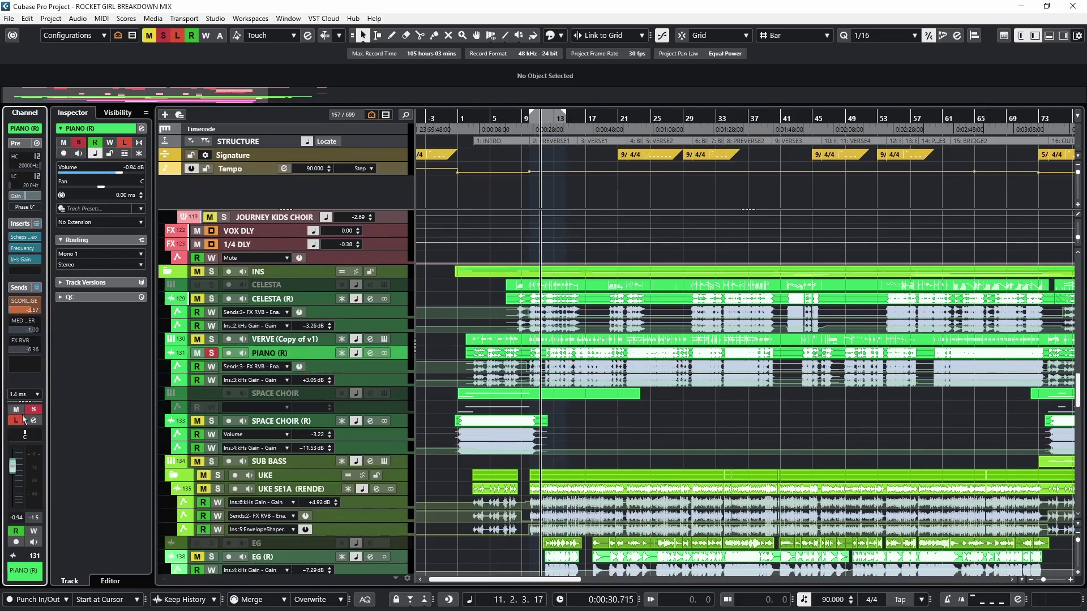
key(space)
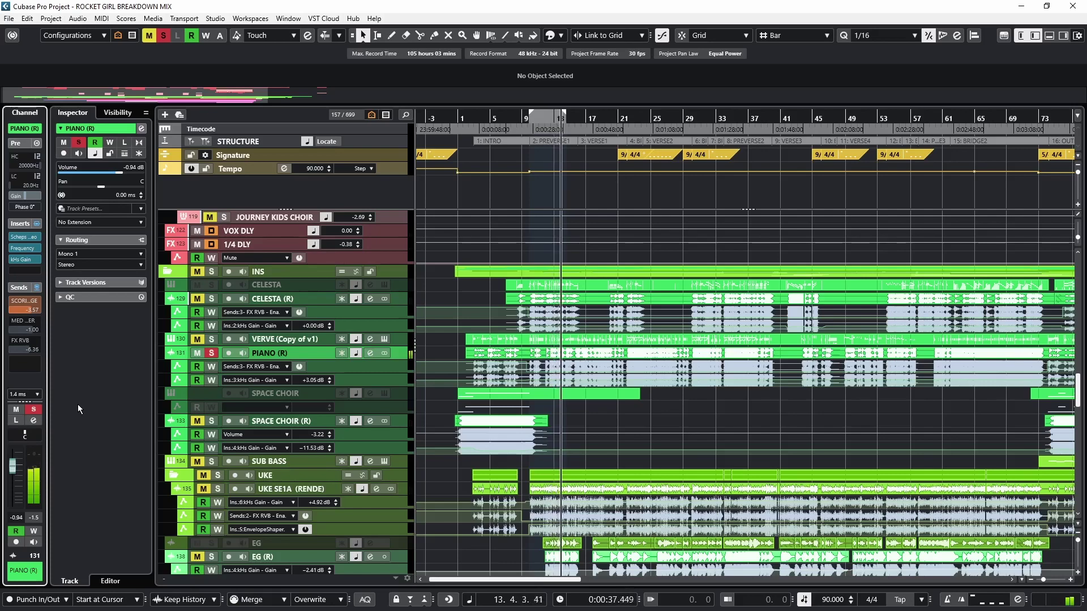
click(478, 117)
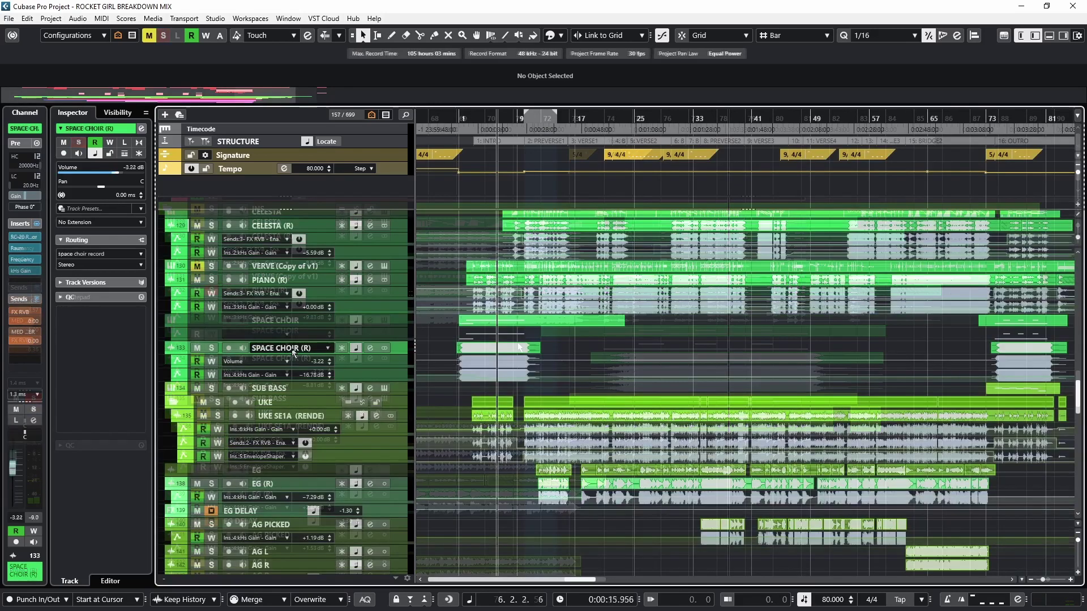
Enable the disabled SPACE CHOIR instrument track and open its Padshop synth
click(300, 321)
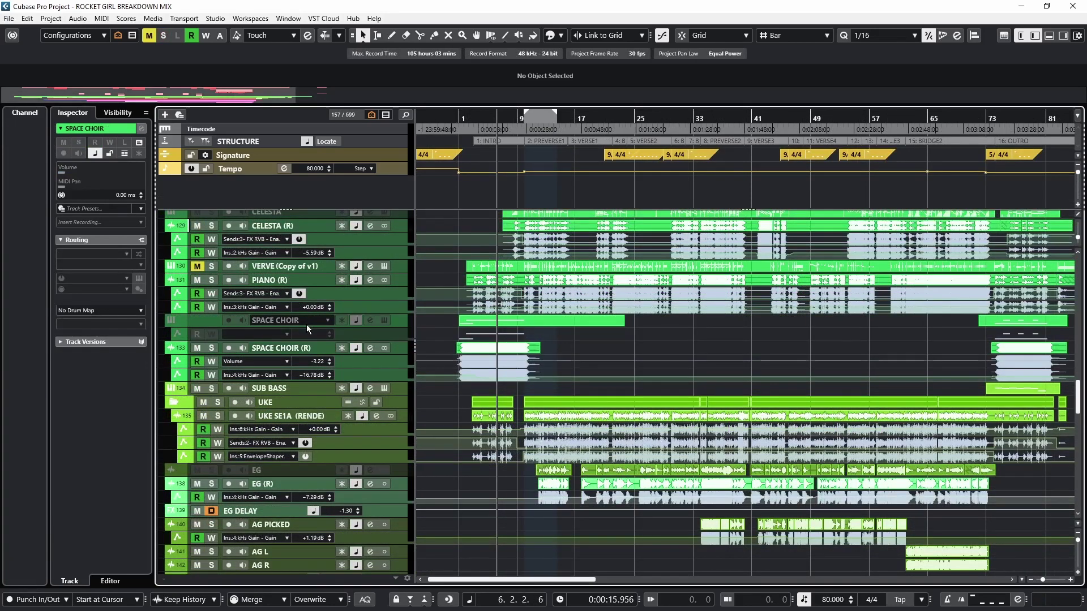
key(alt+d)
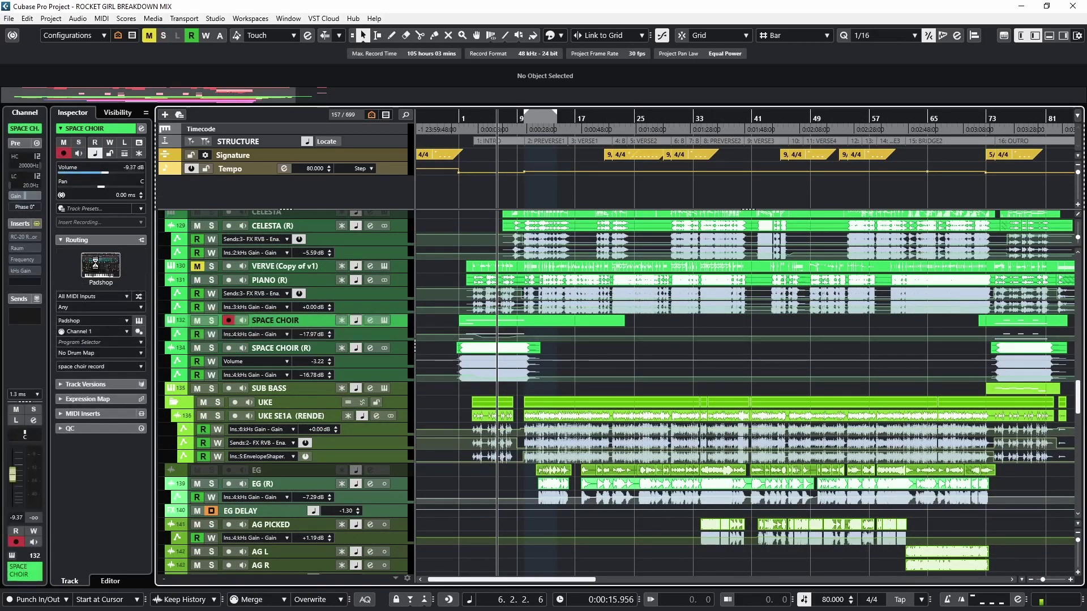
click(95, 264)
drag(390, 67, 395, 93)
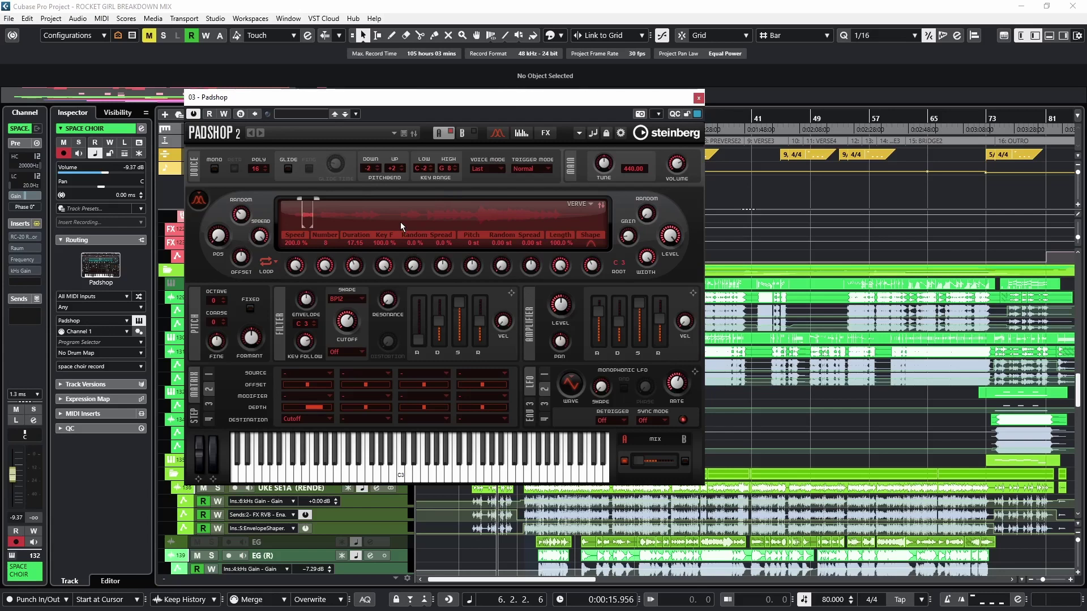
drag(418, 105, 393, 99)
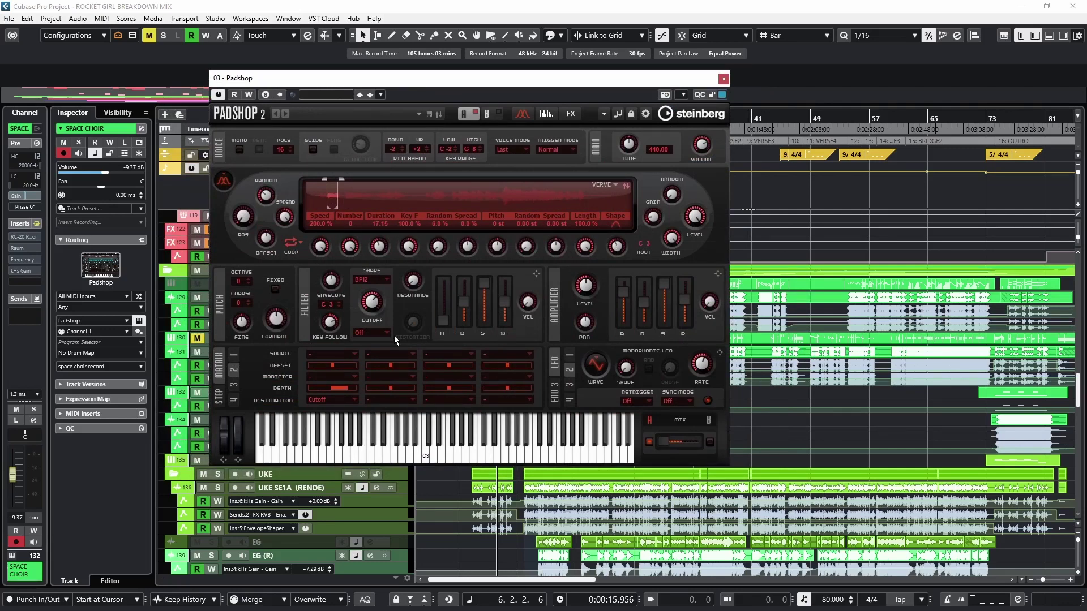
Check Padshop's effects and synth pages and switch off its Global Reverb
click(572, 114)
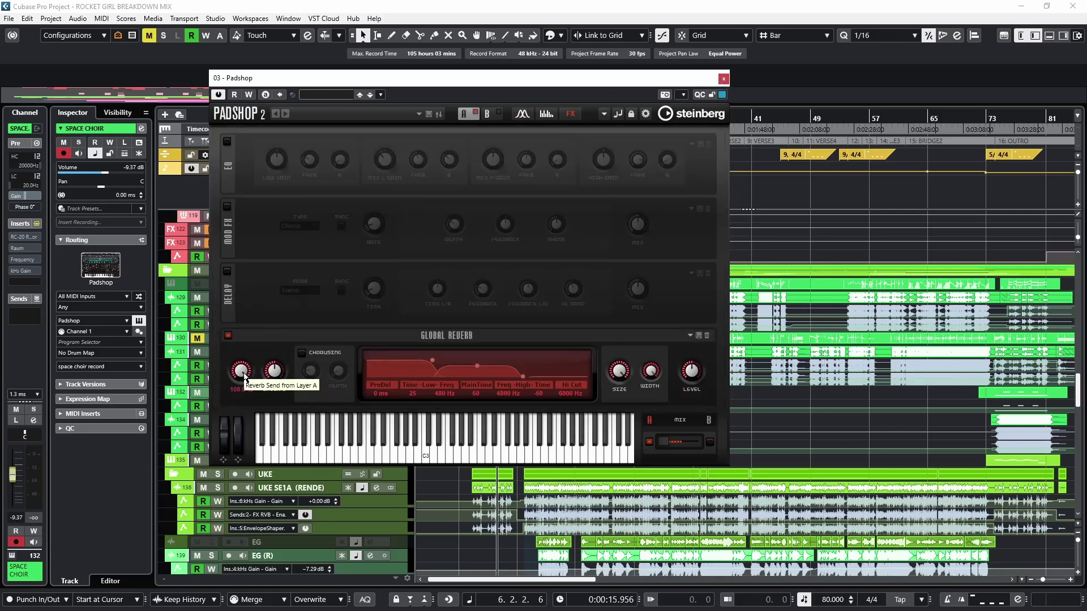
click(521, 115)
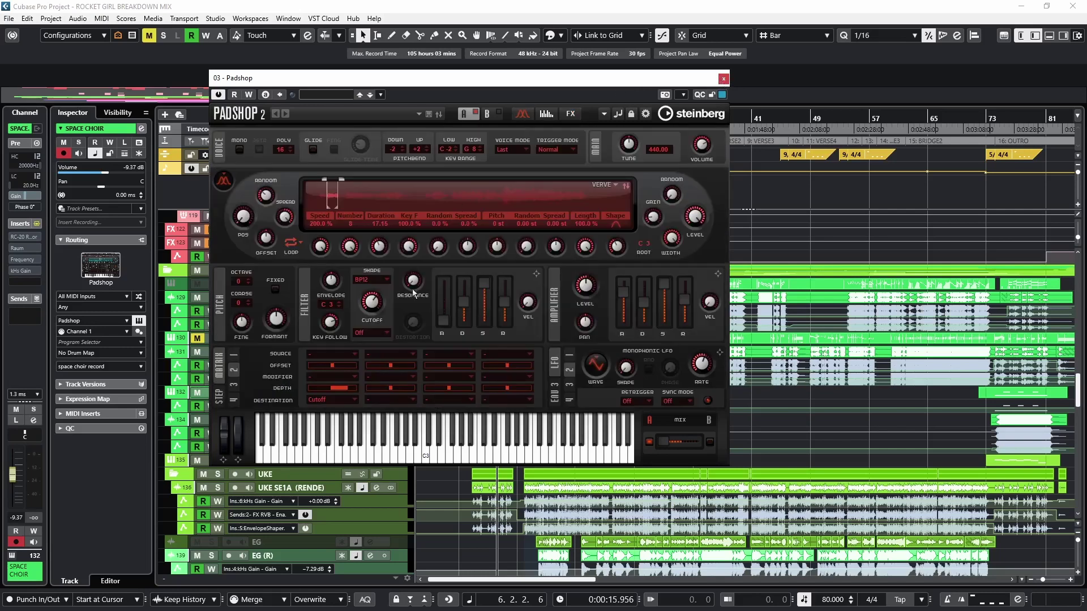
click(572, 114)
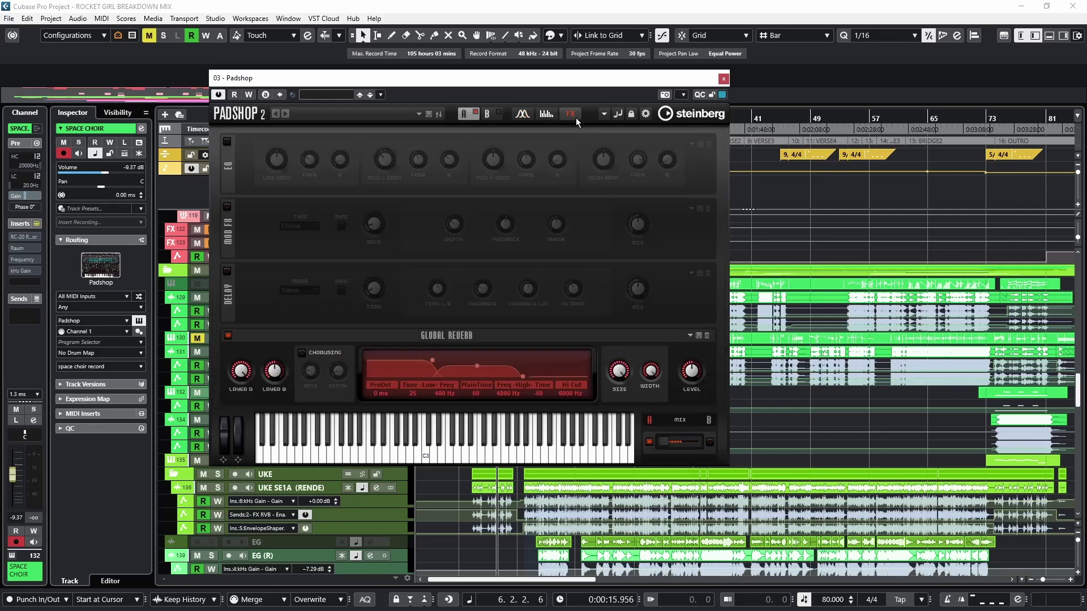
click(228, 336)
Solo SPACE CHOIR and play it from the start of the song with Padshop's layer A synth page in view
drag(351, 86, 487, 94)
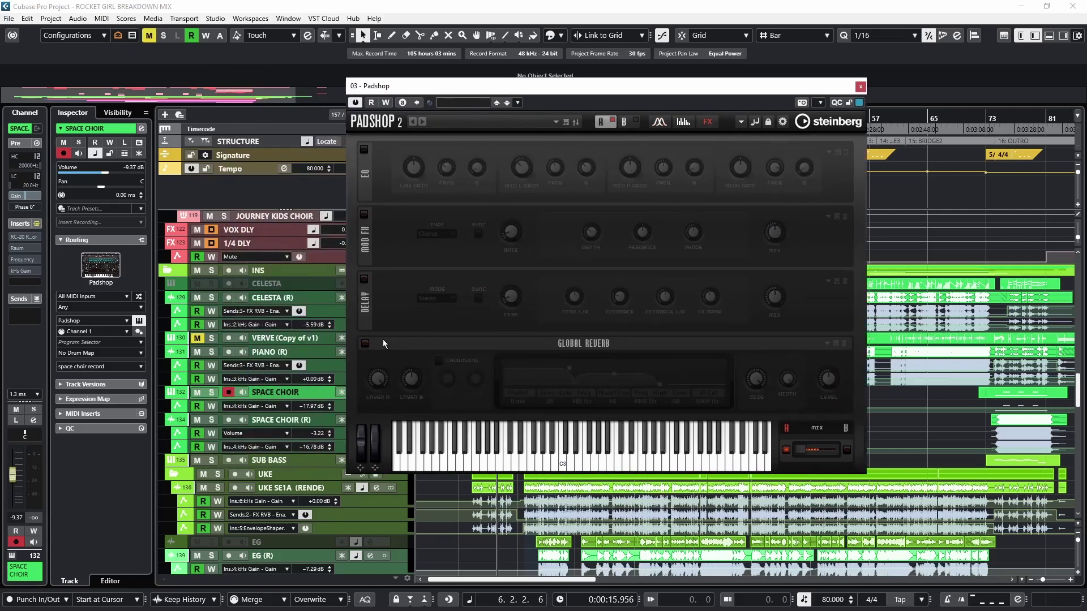
click(210, 393)
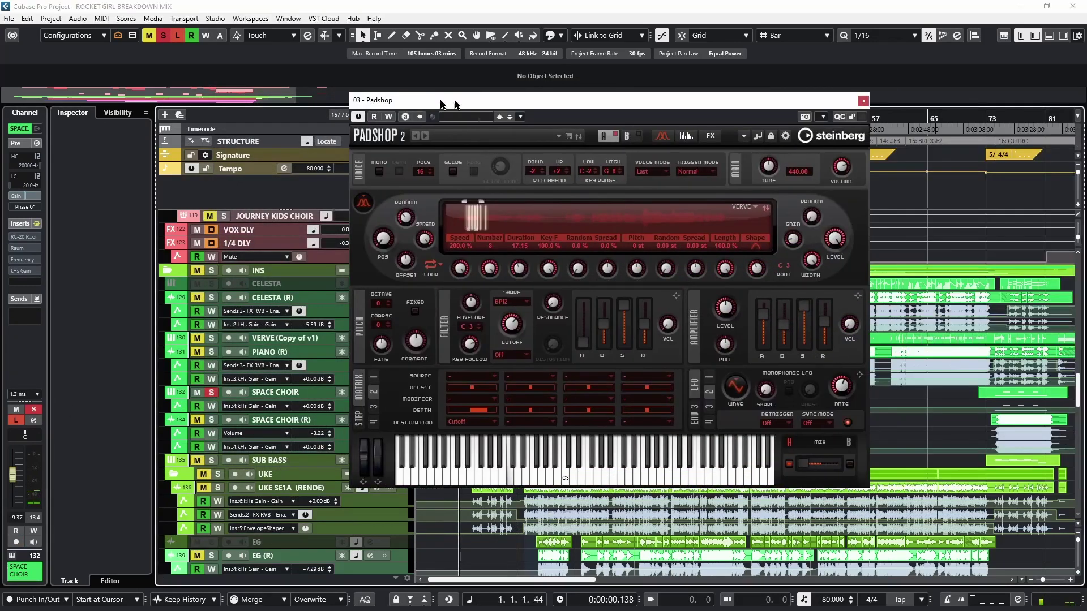
drag(462, 99, 396, 105)
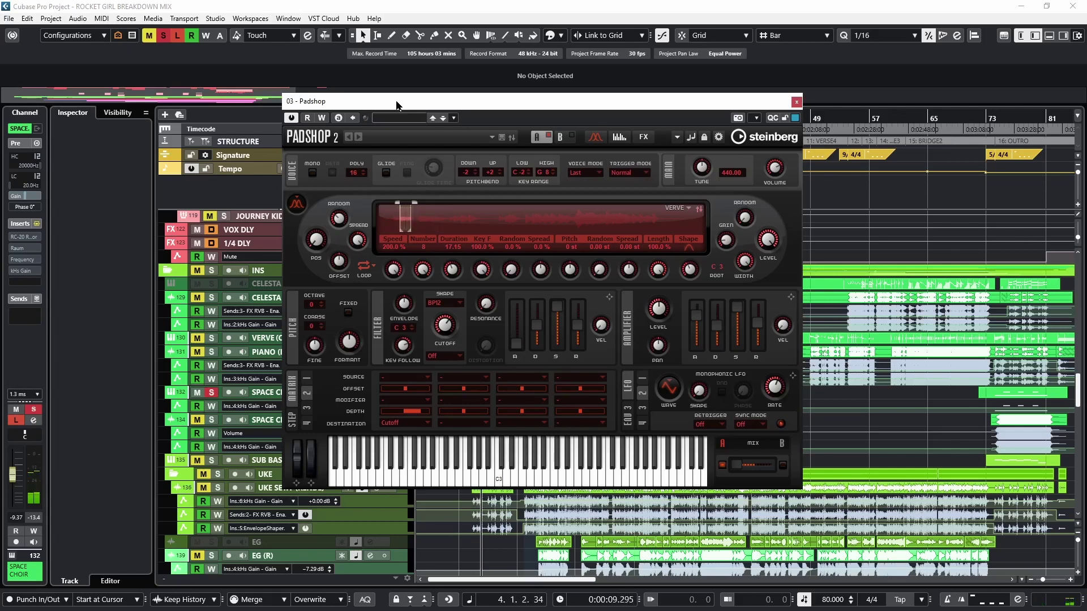
Switch Padshop's Global Reverb back on, listen to SPACE CHOIR with it, and close the synth
click(640, 138)
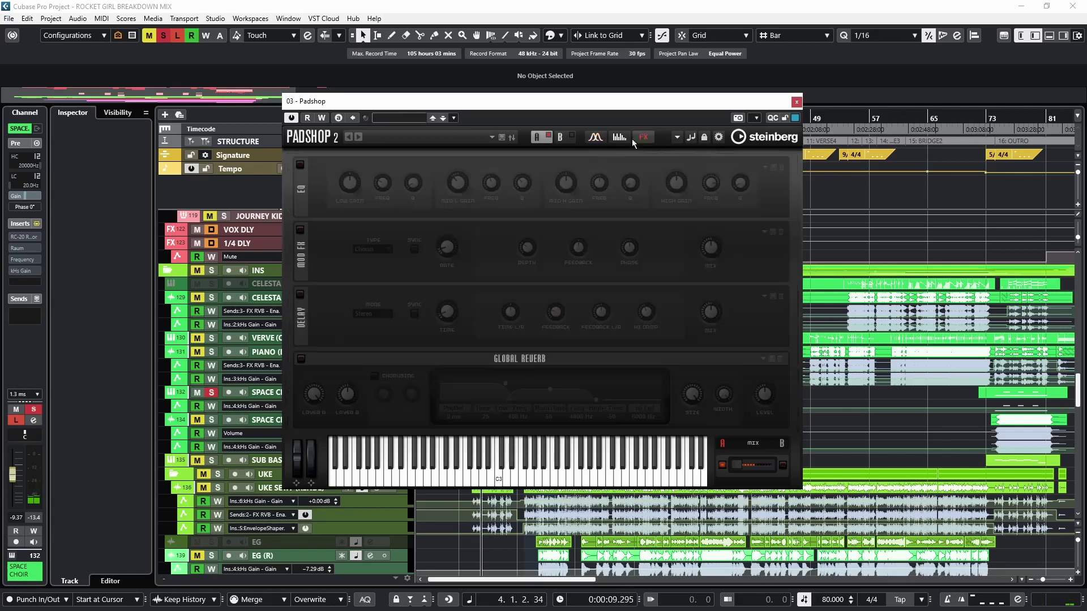
click(300, 359)
drag(449, 103, 342, 149)
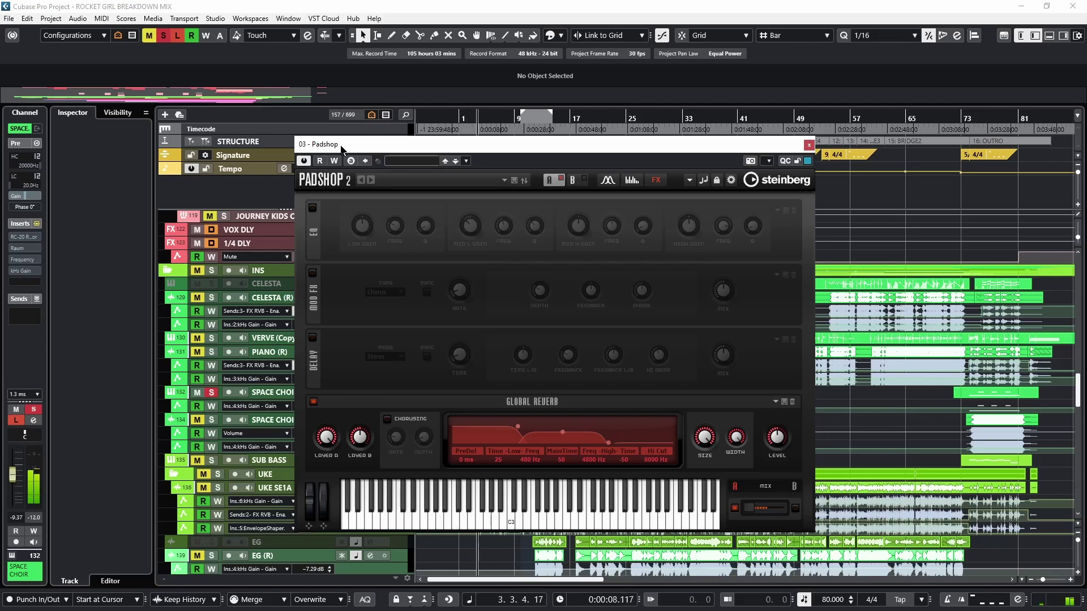
click(808, 147)
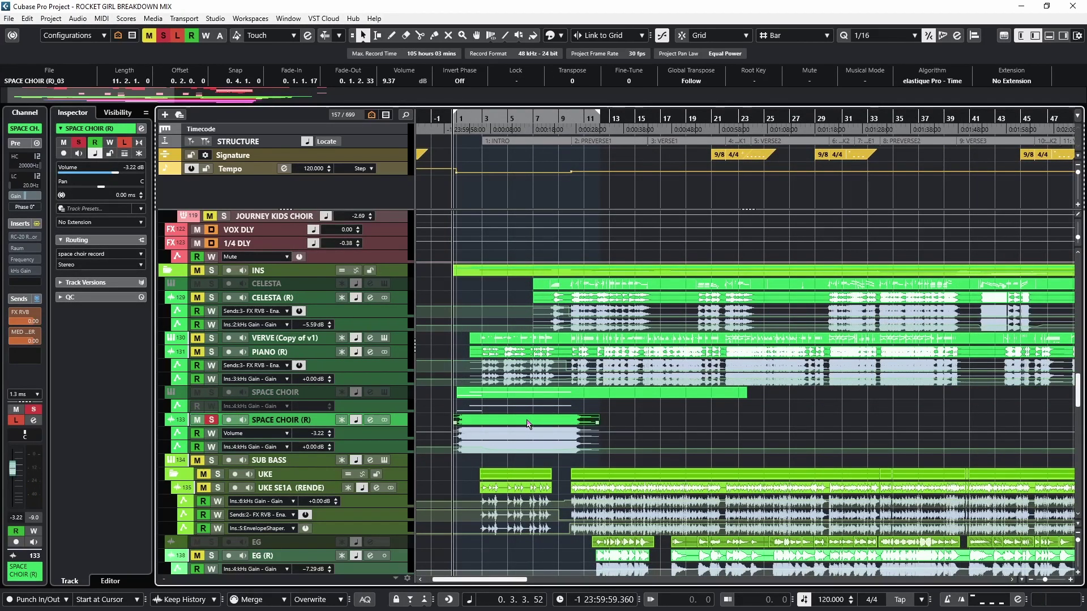
Open RC-20 Retro Color on SPACE CHOIR (R), take it off bypass and switch off its EQ, Wobble, Distort and Magnetic modules
click(25, 237)
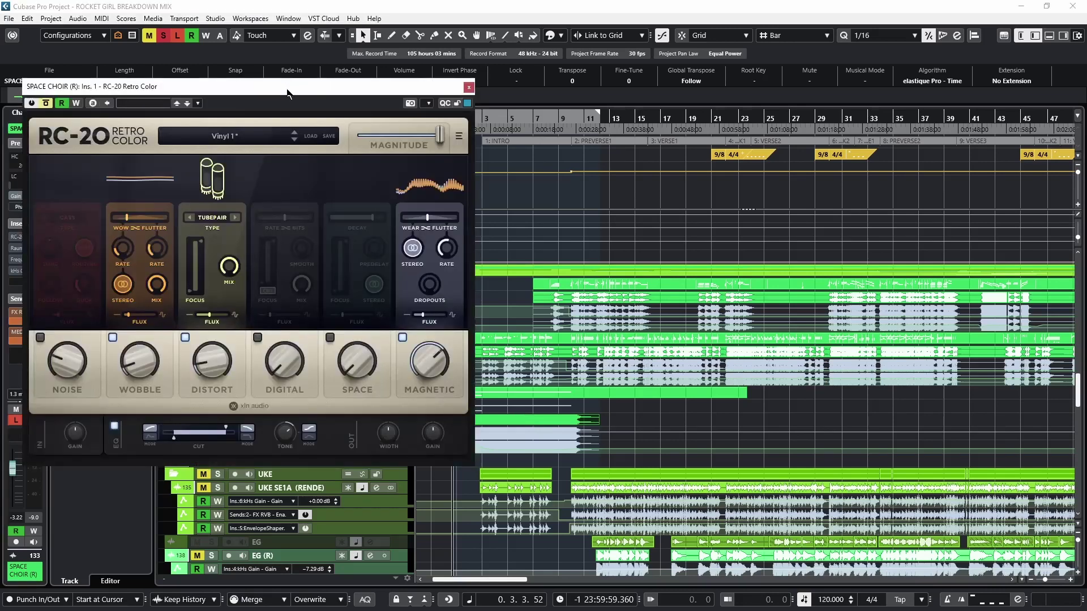
drag(293, 90, 524, 79)
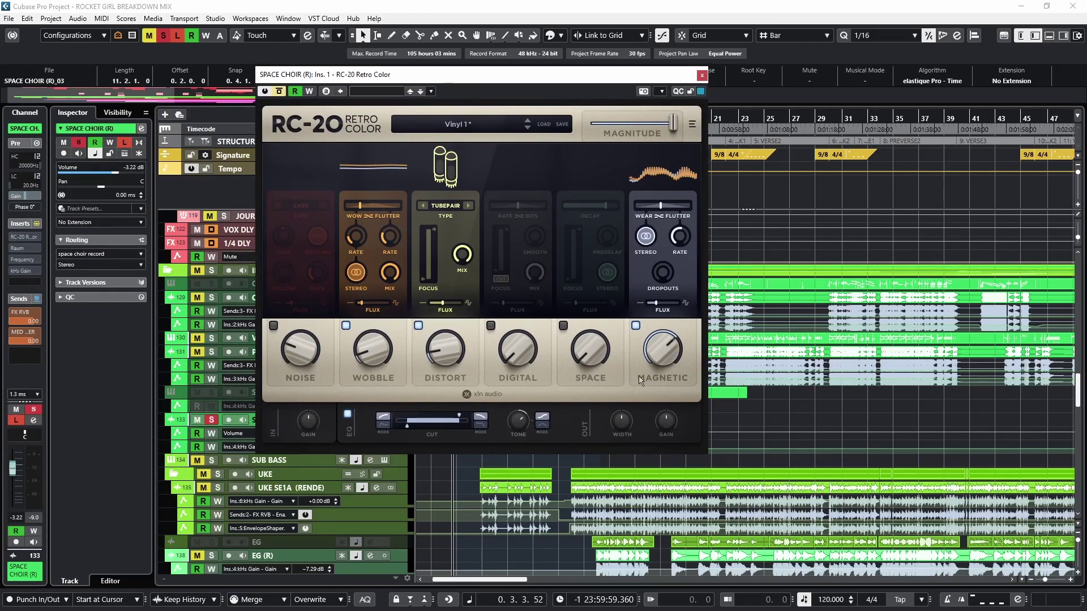
click(347, 415)
click(345, 325)
click(418, 326)
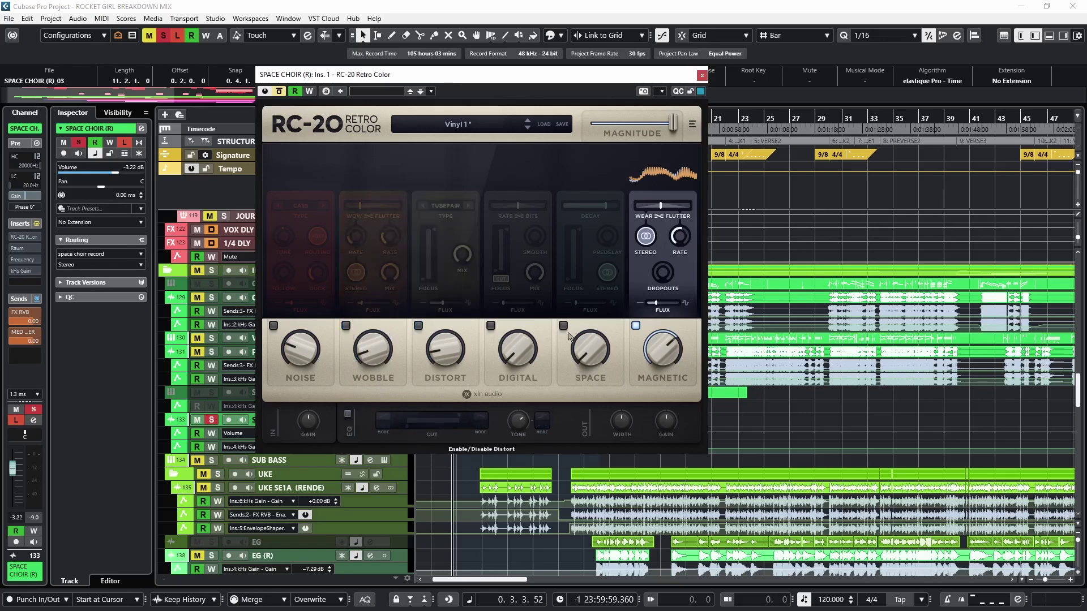
click(636, 325)
drag(545, 86, 437, 76)
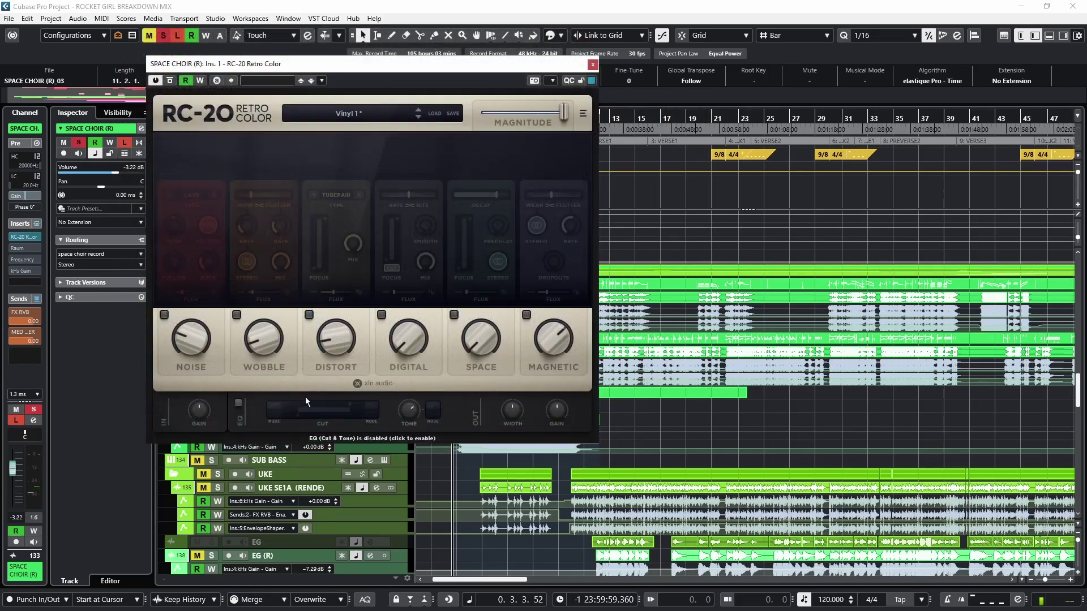
Audition RC-20's Wobble, Distort and Magnetic modules one at a time on the soloed SPACE CHOIR (R)
click(237, 315)
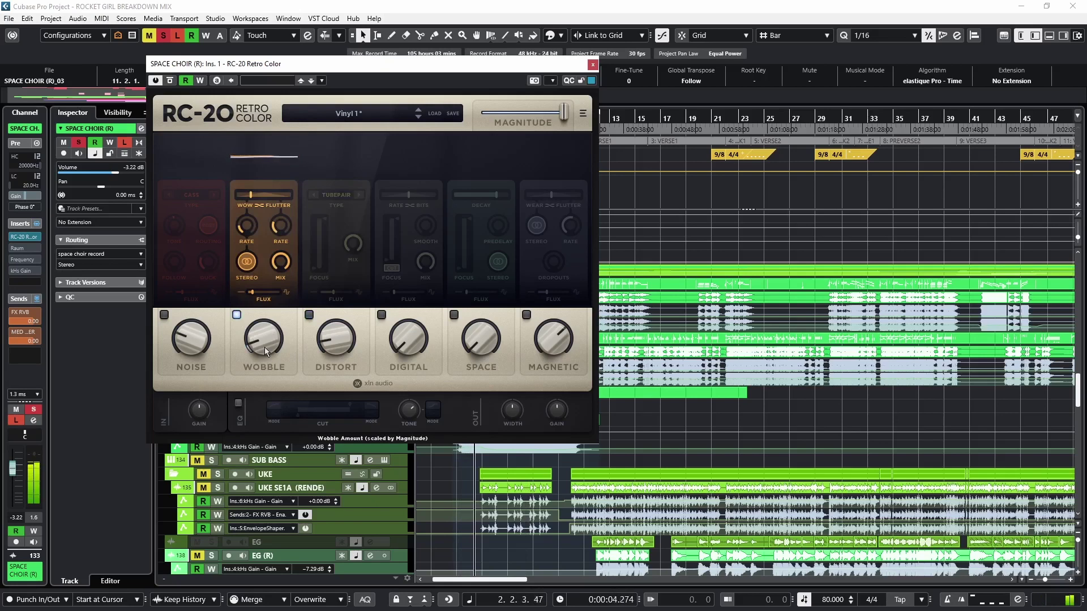
drag(263, 348, 263, 328)
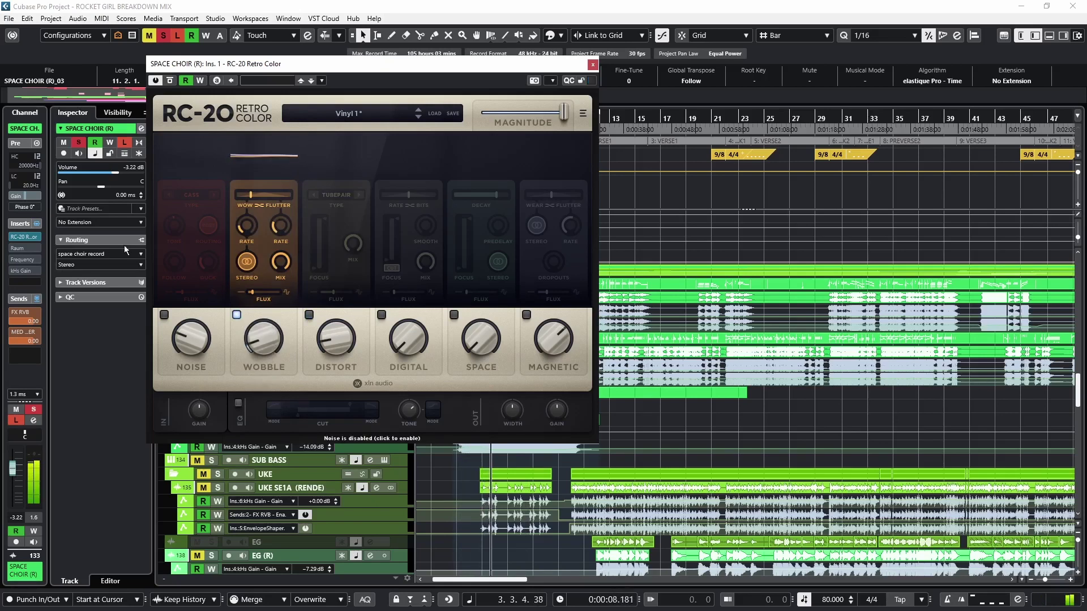
click(237, 314)
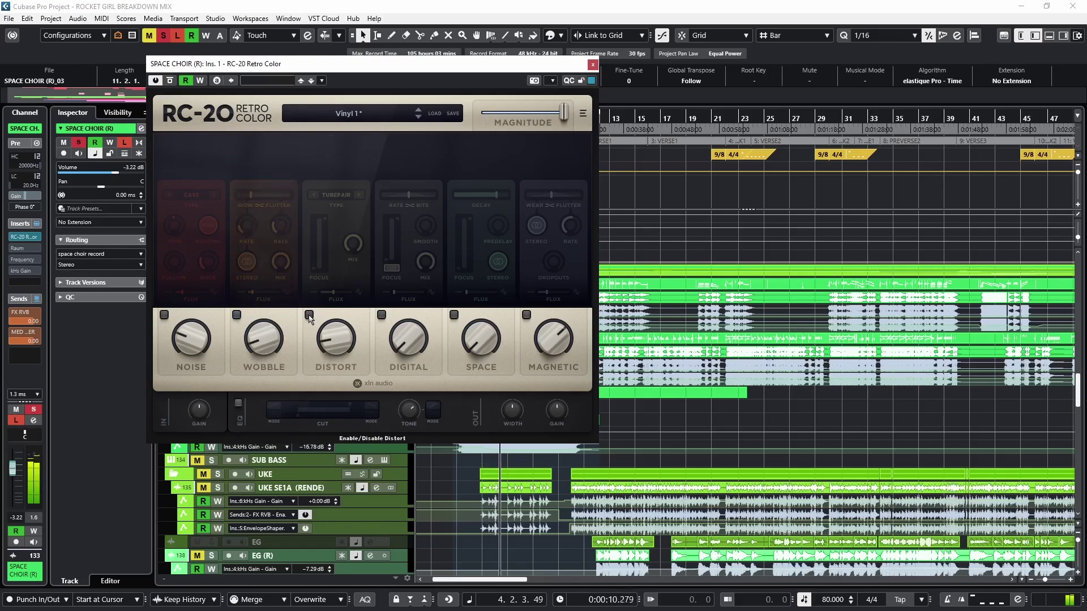
click(309, 315)
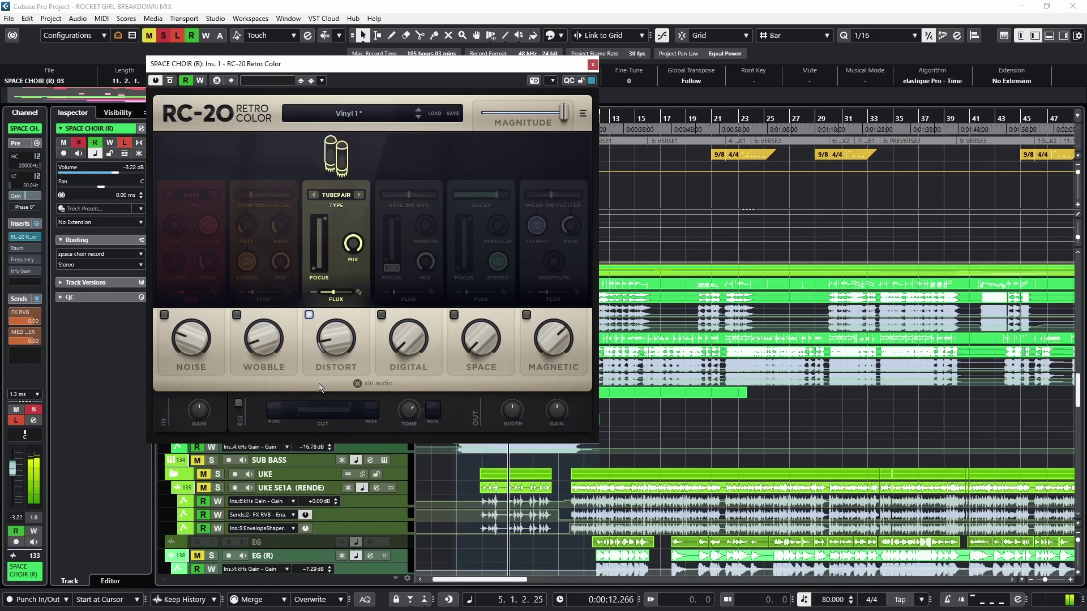
click(309, 314)
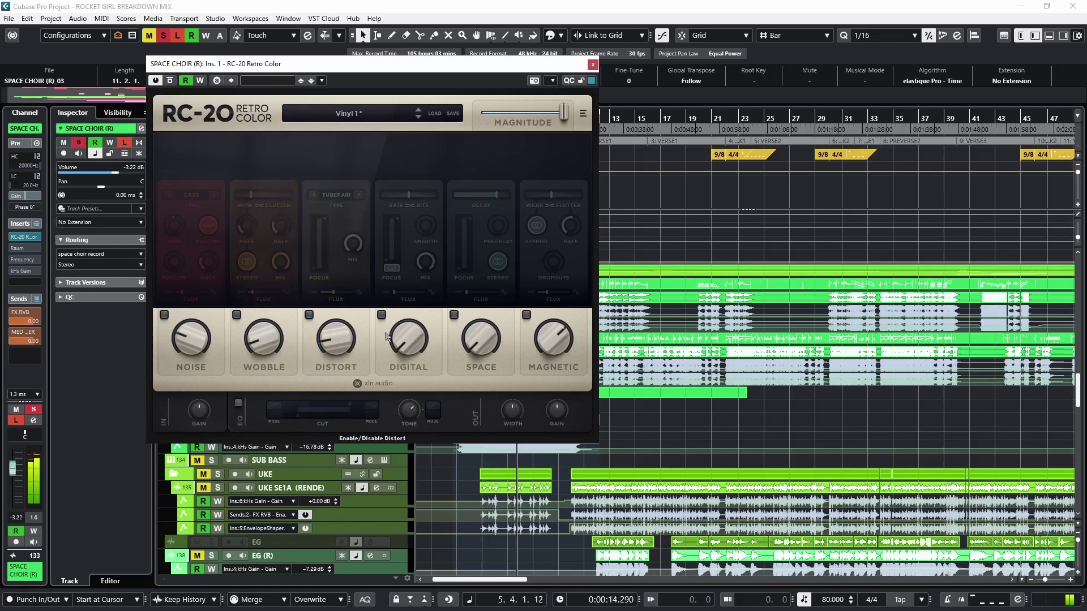
click(527, 315)
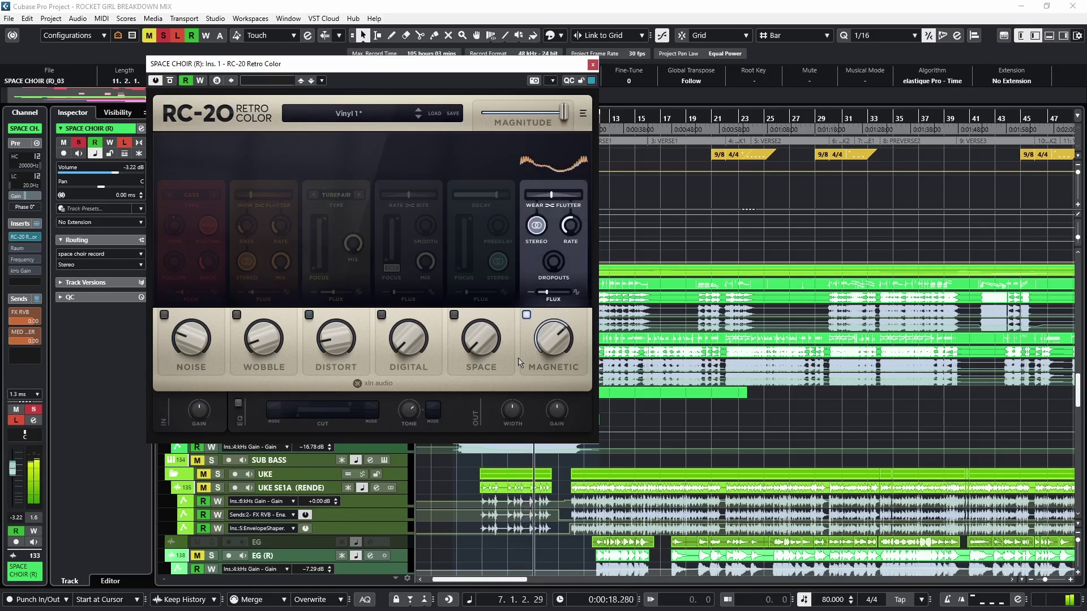
click(526, 315)
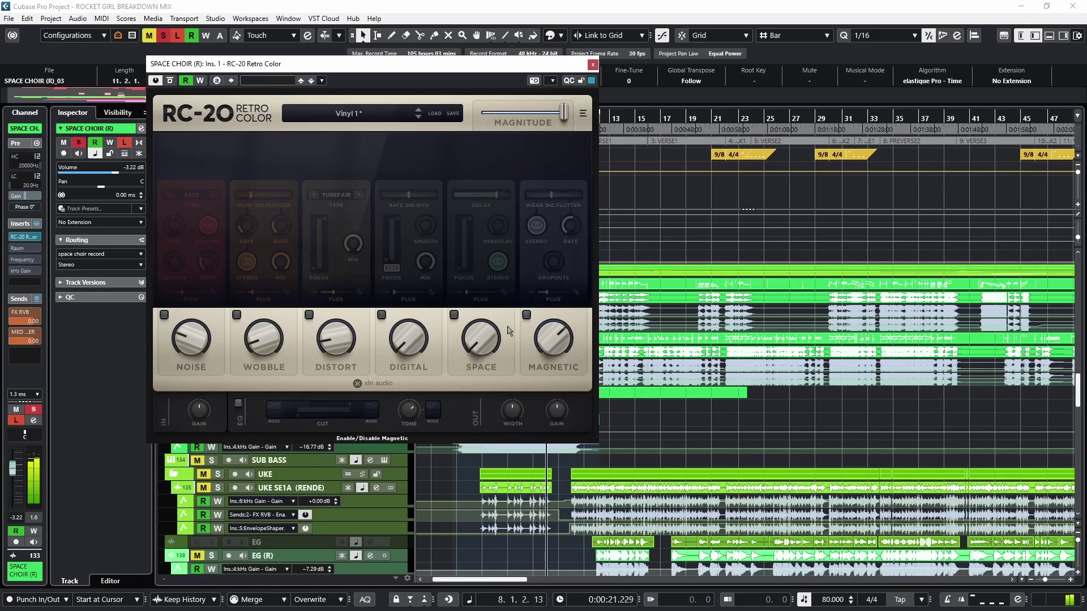
Switch RC-20's Wobble, Distort, Magnetic and EQ modules back on together
click(237, 316)
click(309, 315)
click(526, 316)
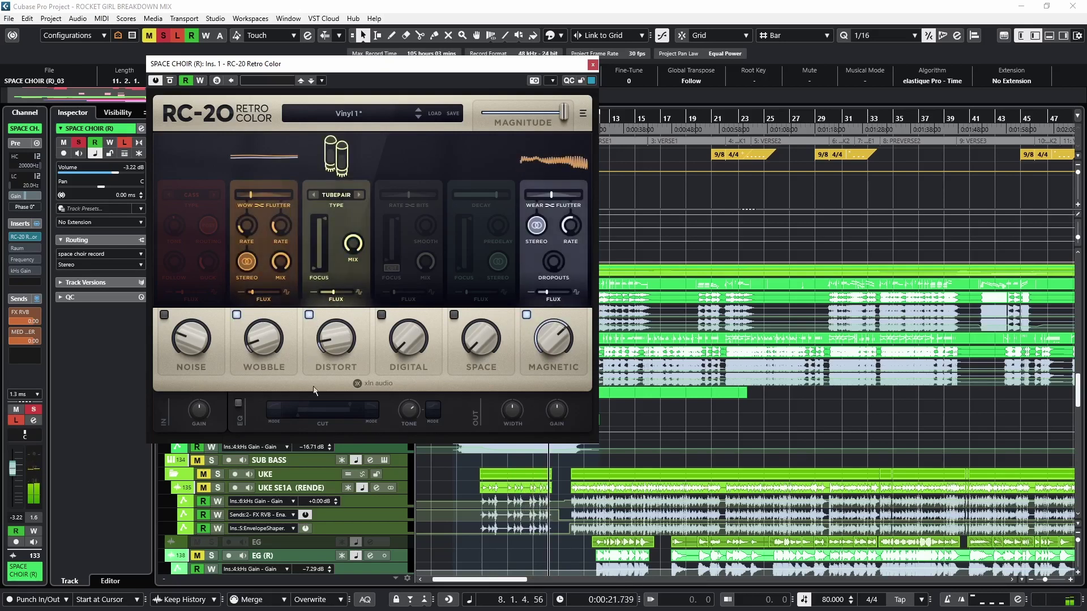
click(239, 403)
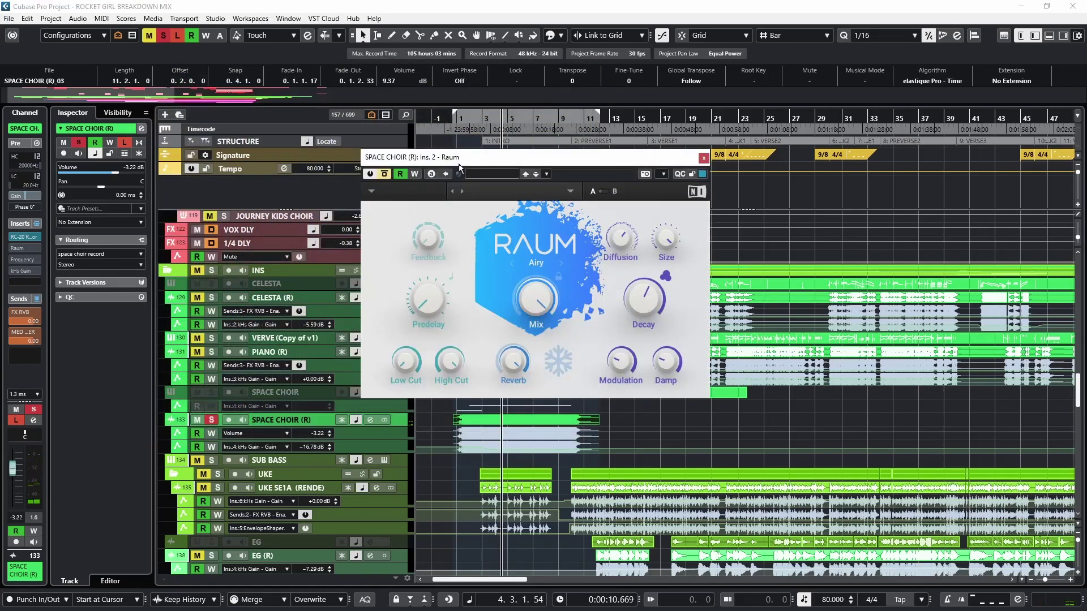
Play SPACE CHOIR (R) from the start of the song, take the Raum reverb off bypass and close it
drag(460, 160, 323, 106)
key(KP_1)
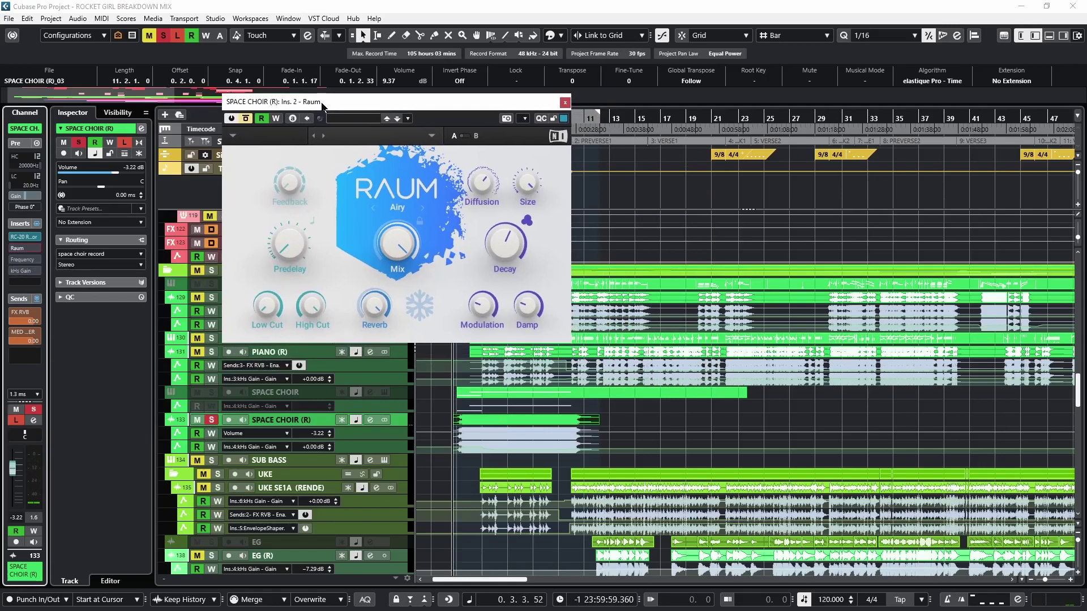
click(247, 120)
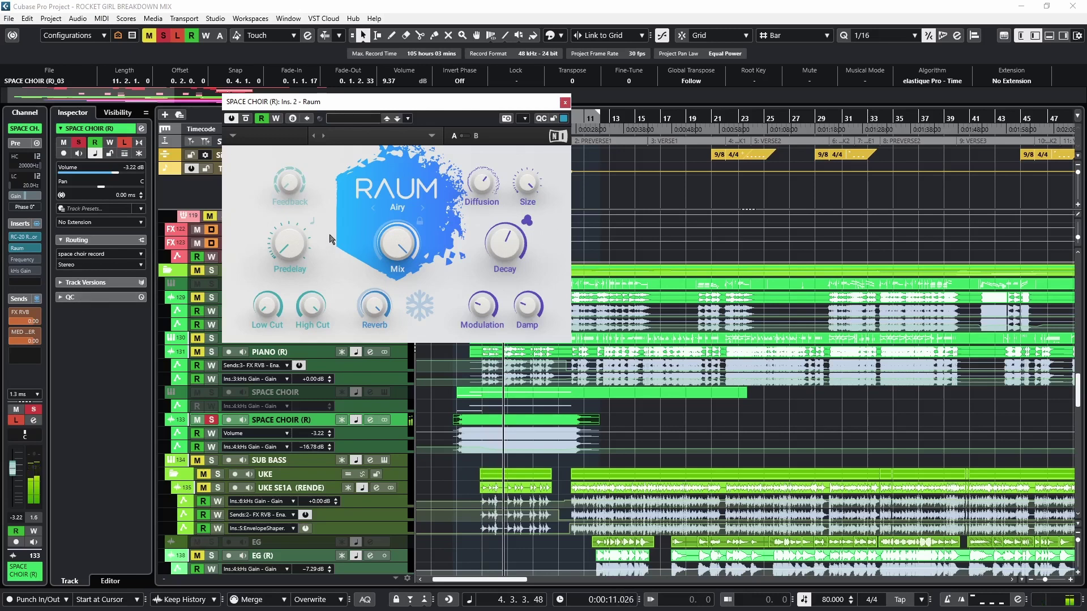
click(563, 104)
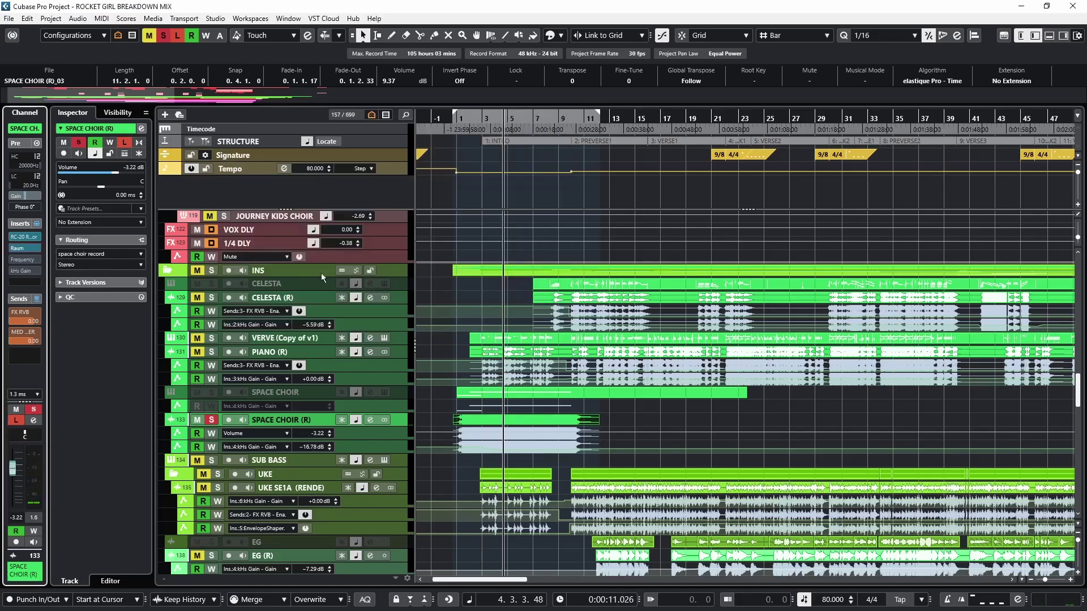
Open the Frequency EQ insert on SPACE CHOIR (R) and take it off bypass during playback
click(25, 258)
drag(460, 146, 397, 143)
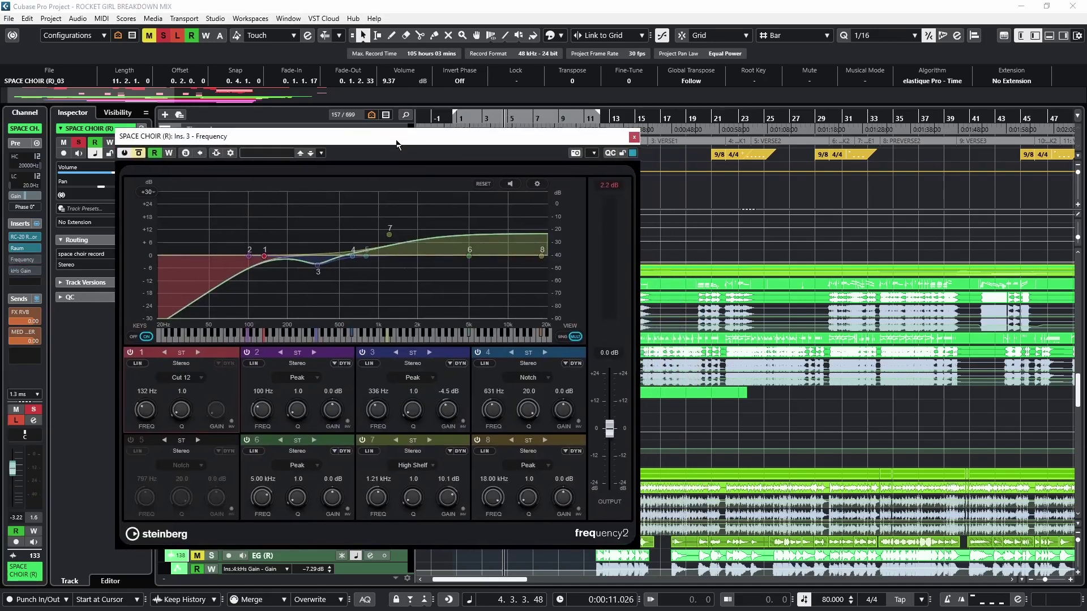
click(452, 120)
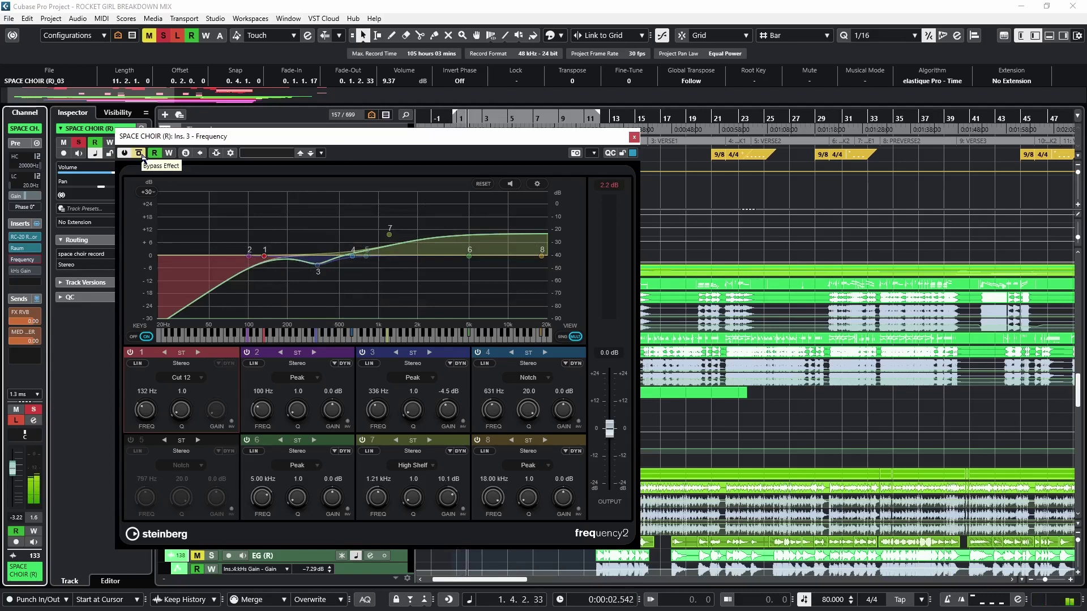
click(140, 154)
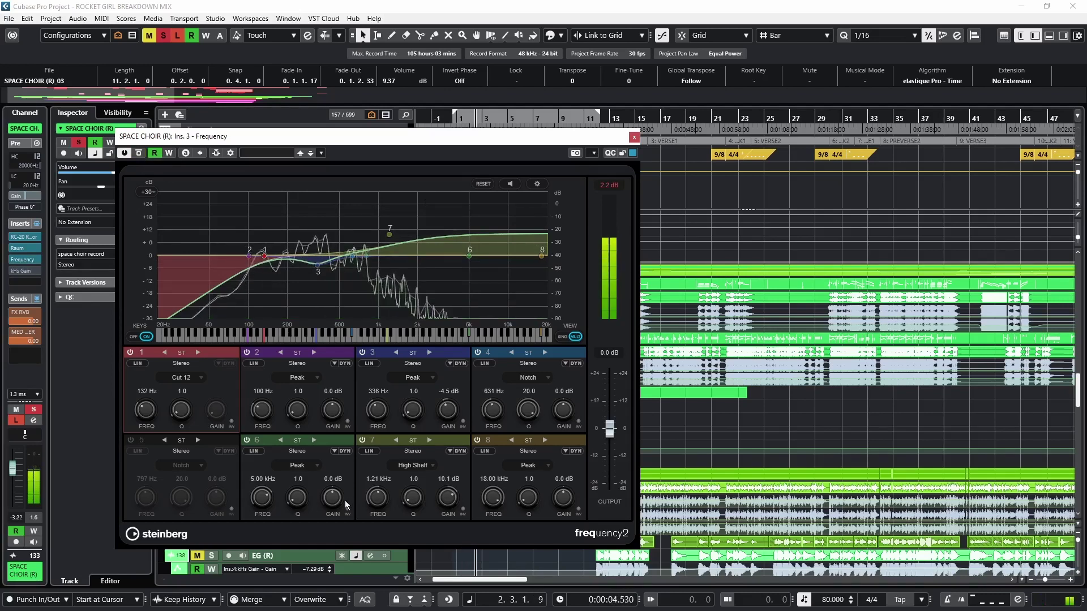
Try a 13.7 dB boost on band 3 of the Frequency EQ, undo it, stop playback and close the EQ
drag(447, 409, 454, 369)
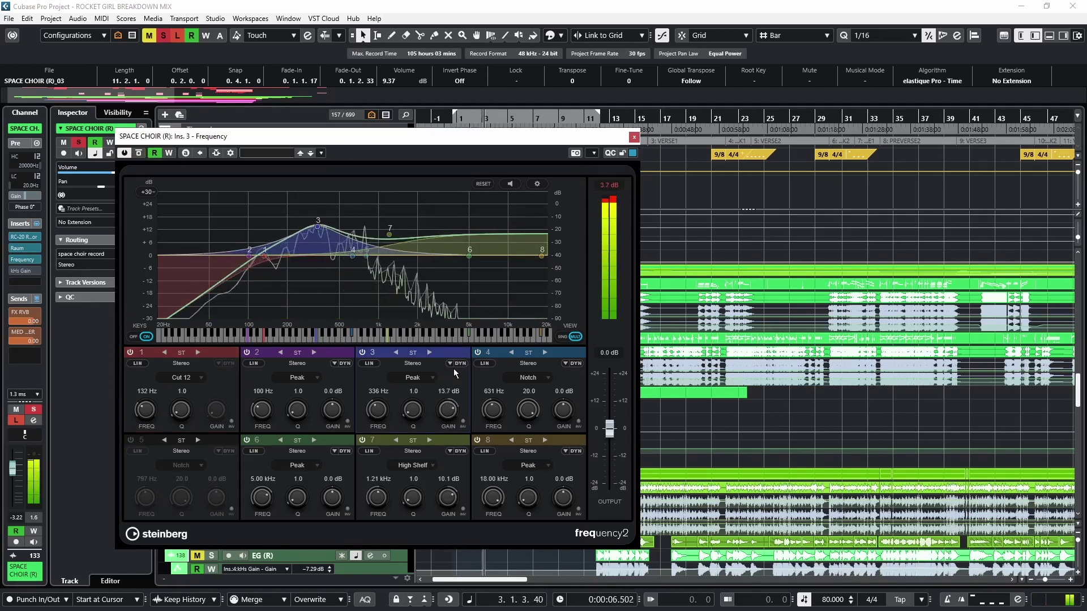
key(alt+z)
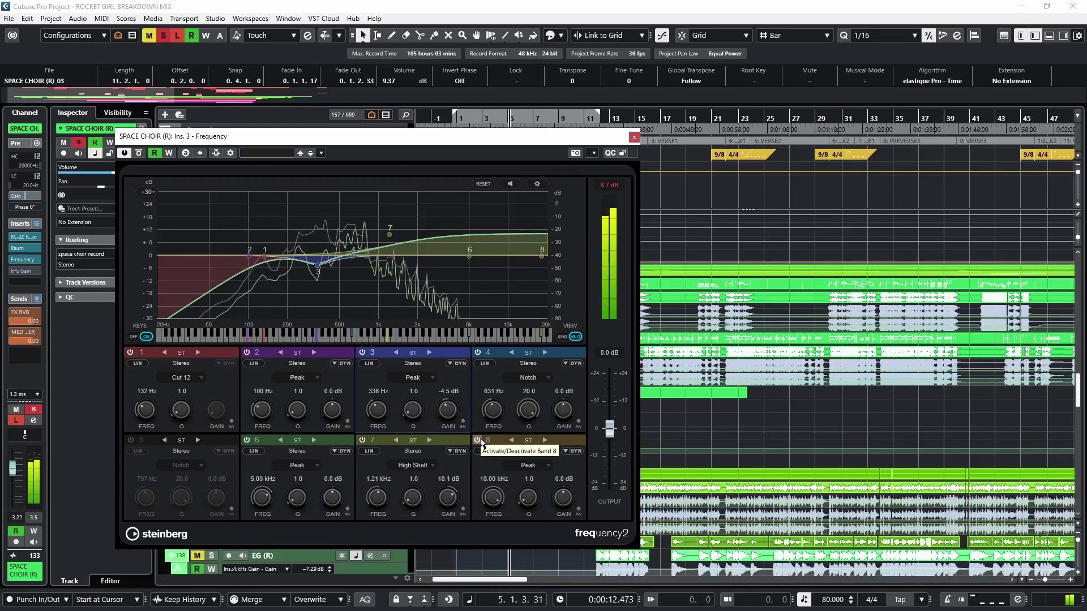
key(space)
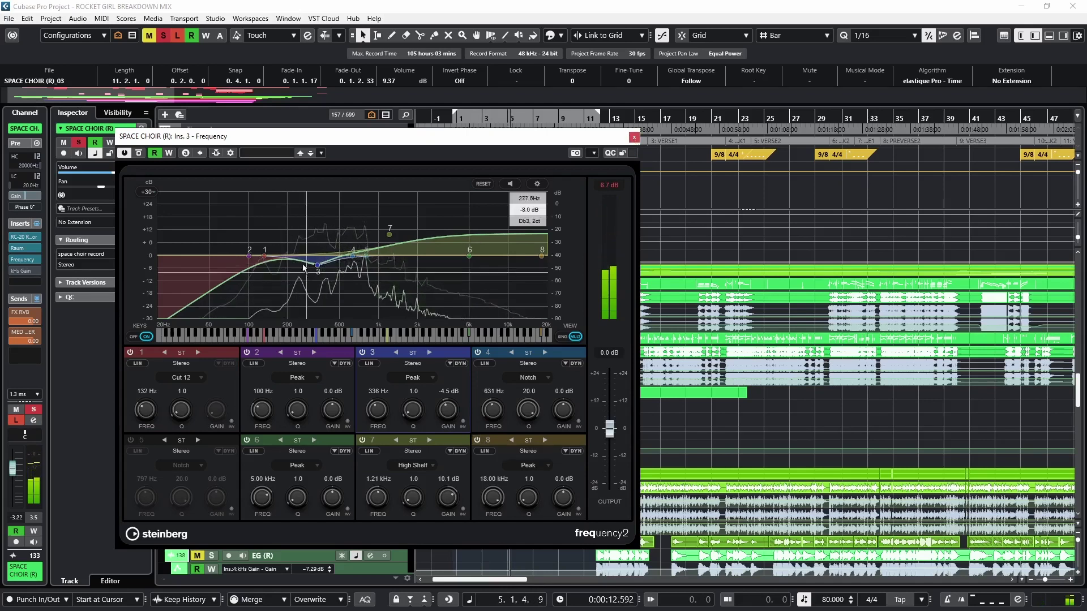
click(634, 137)
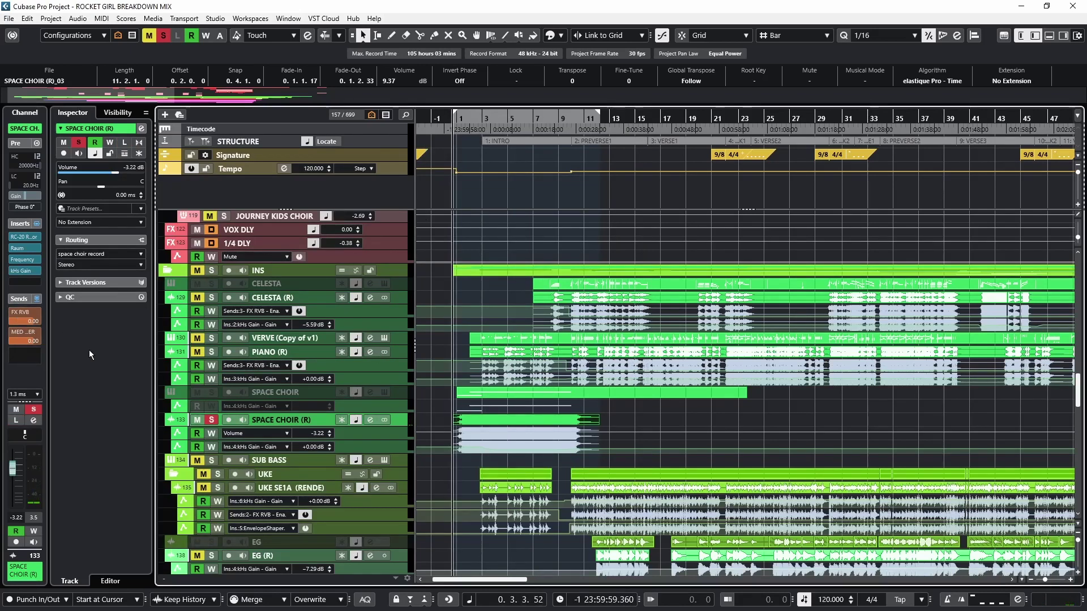
Play SPACE CHOIR (R) from the start of the song with Listen off and all inserts active, and clear its solo
key(space)
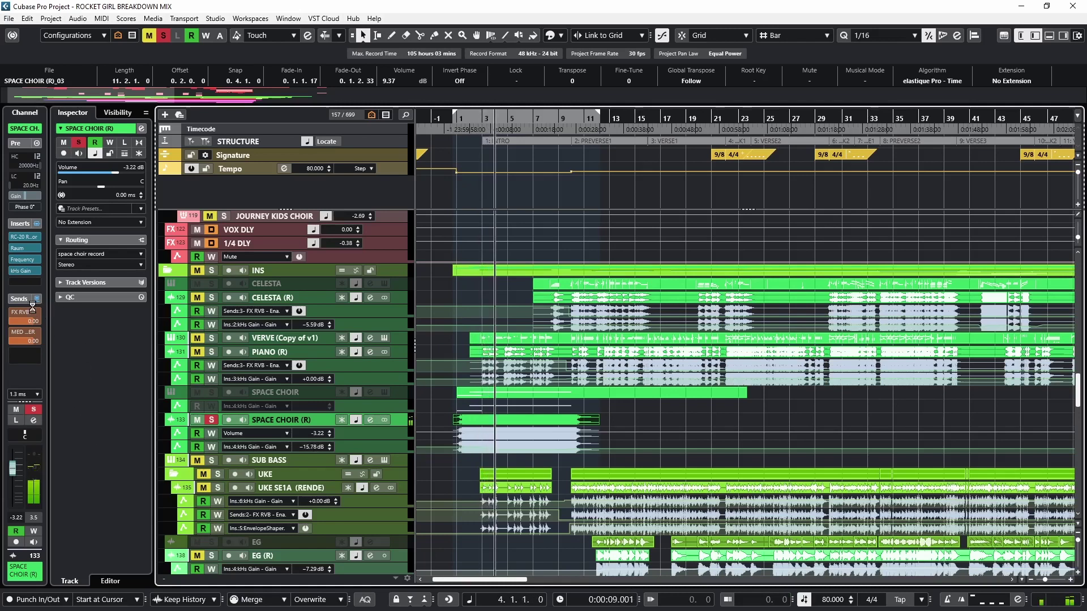
click(34, 409)
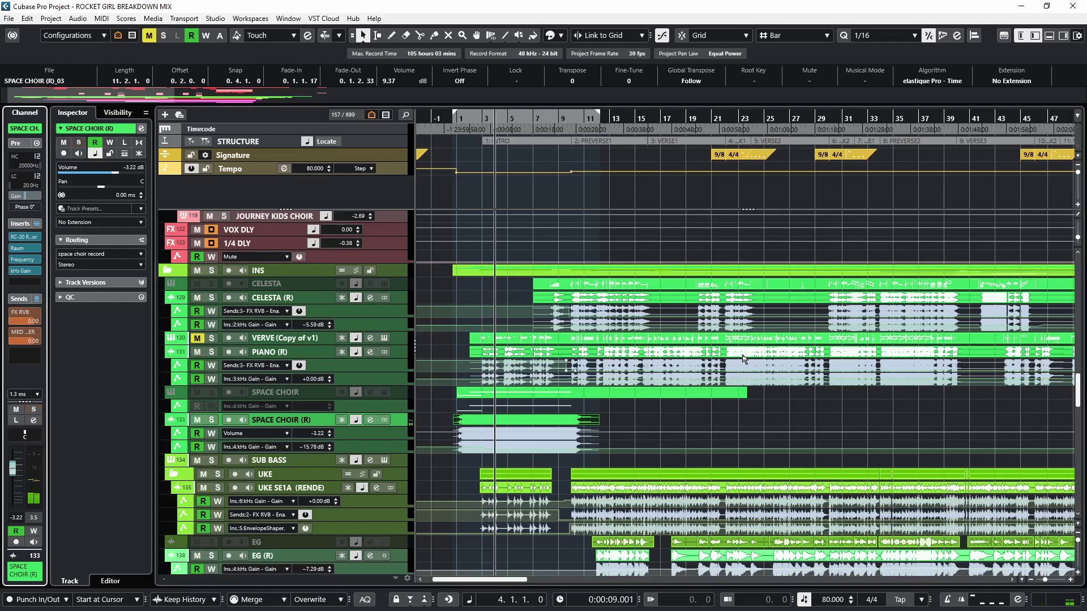
Move the playhead to bar 73 just before the OUTRO and open the Retrologue synth of the SUB BASS track
scroll(757, 382, right, 10)
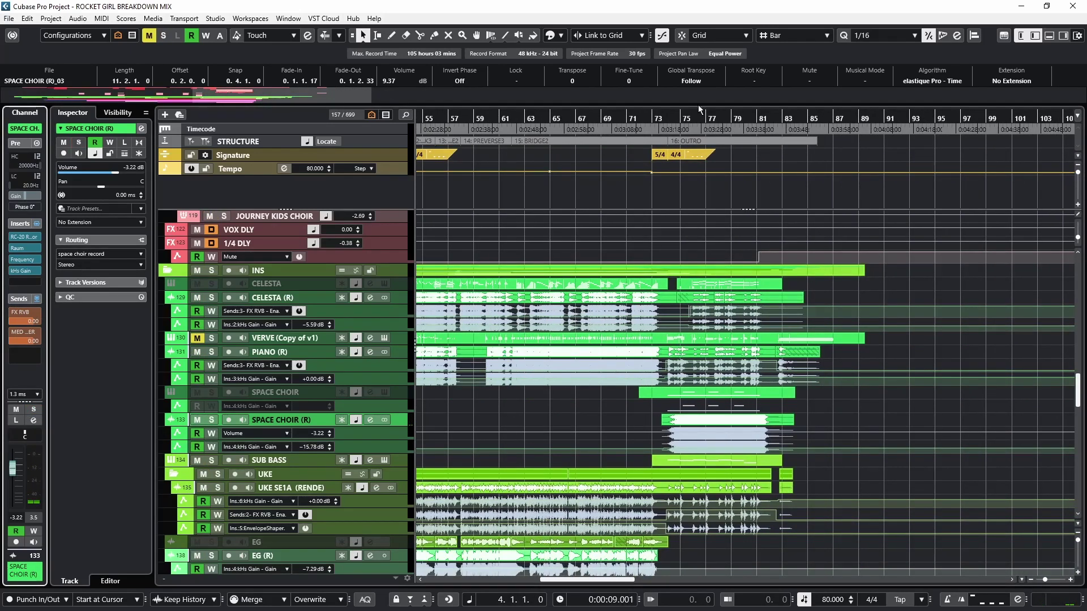
drag(684, 117, 654, 140)
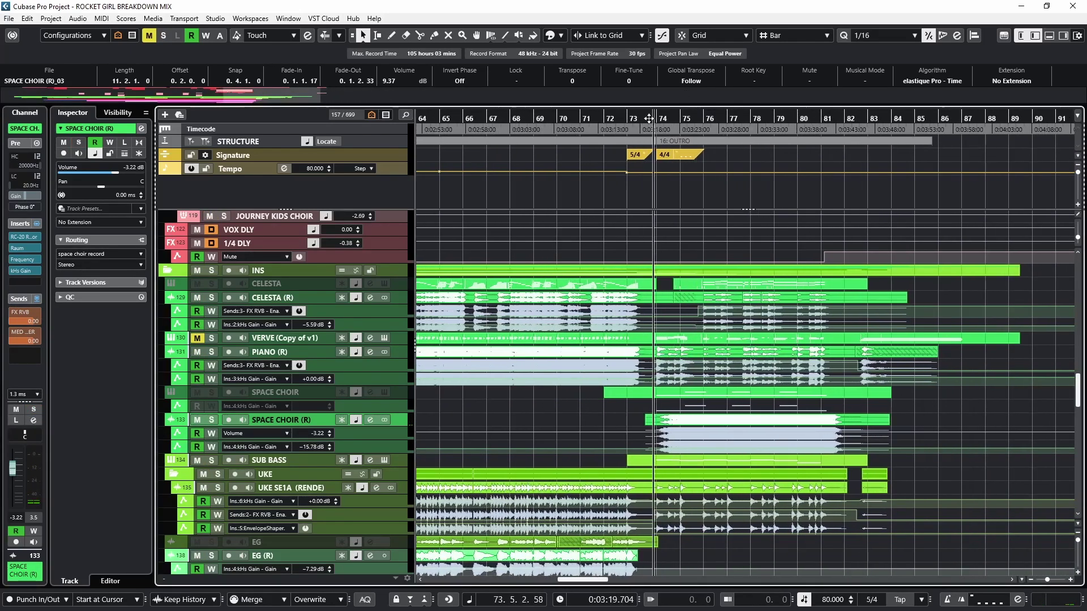
key(Down)
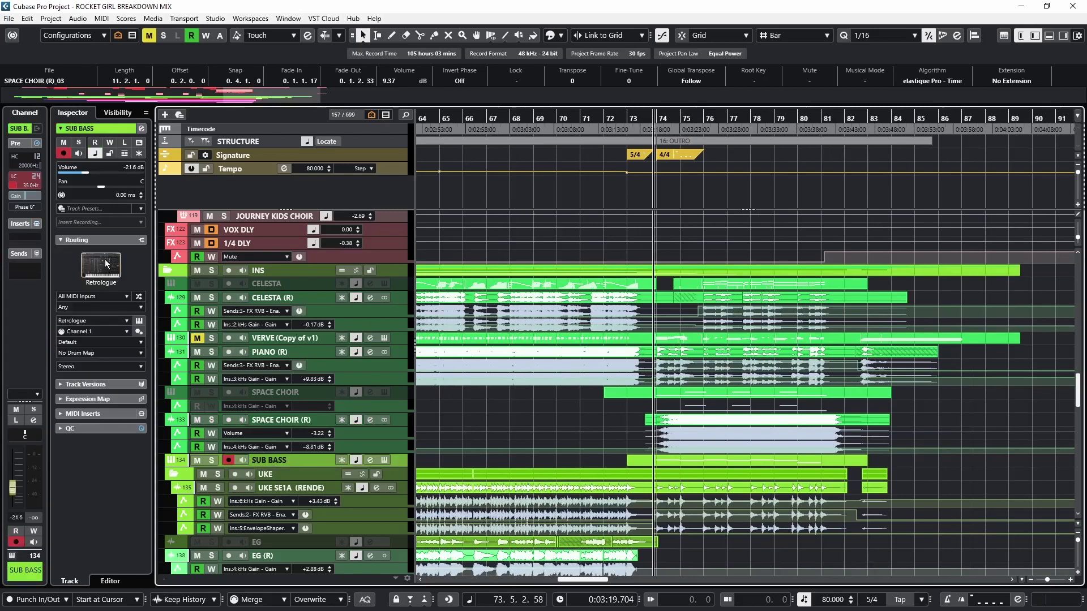
click(106, 264)
Examine Retrologue's oscillator, sub and filter settings, and play the soloed SUB BASS from the end of bar 73
drag(575, 83, 408, 58)
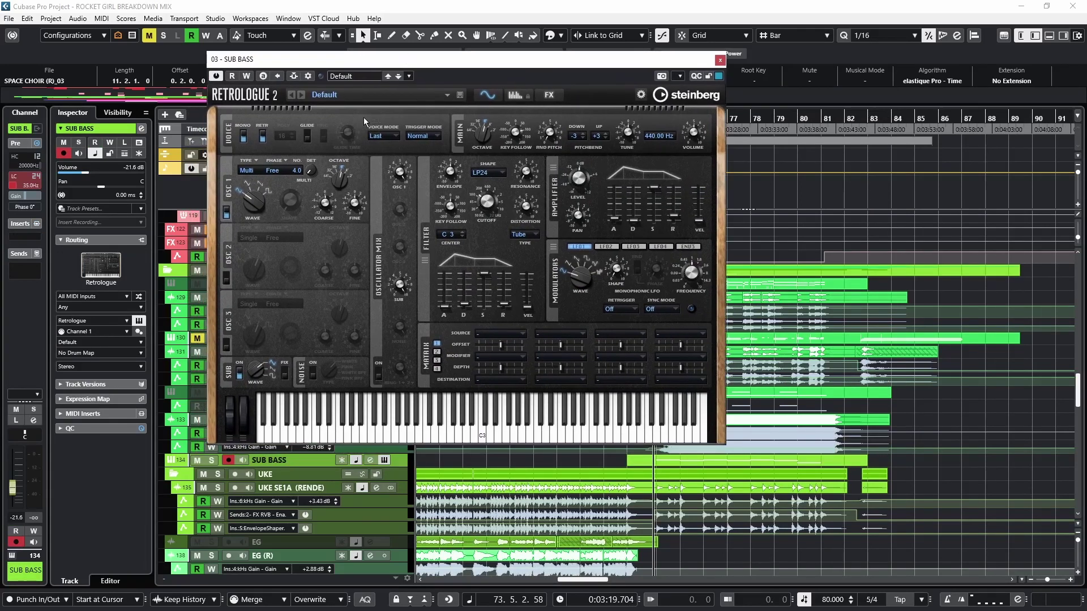
drag(381, 64, 386, 69)
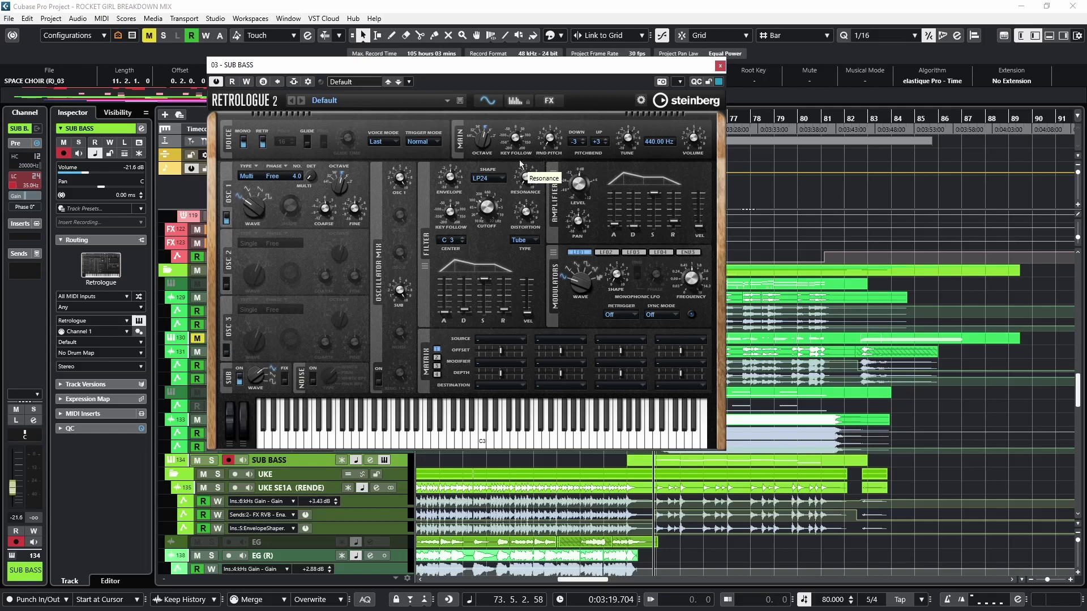
drag(517, 72, 487, 68)
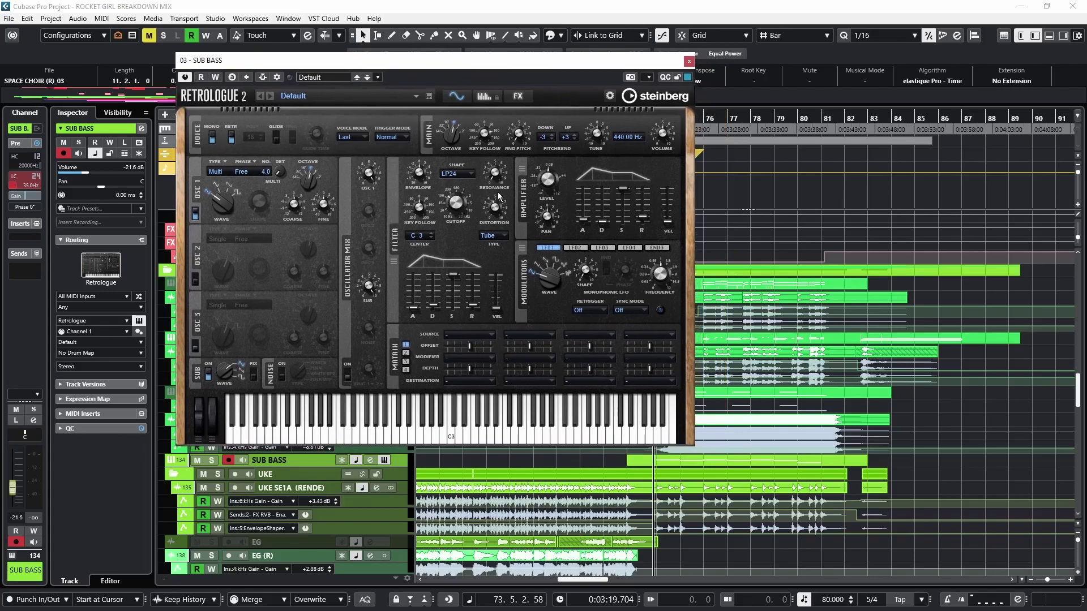
drag(570, 62, 556, 68)
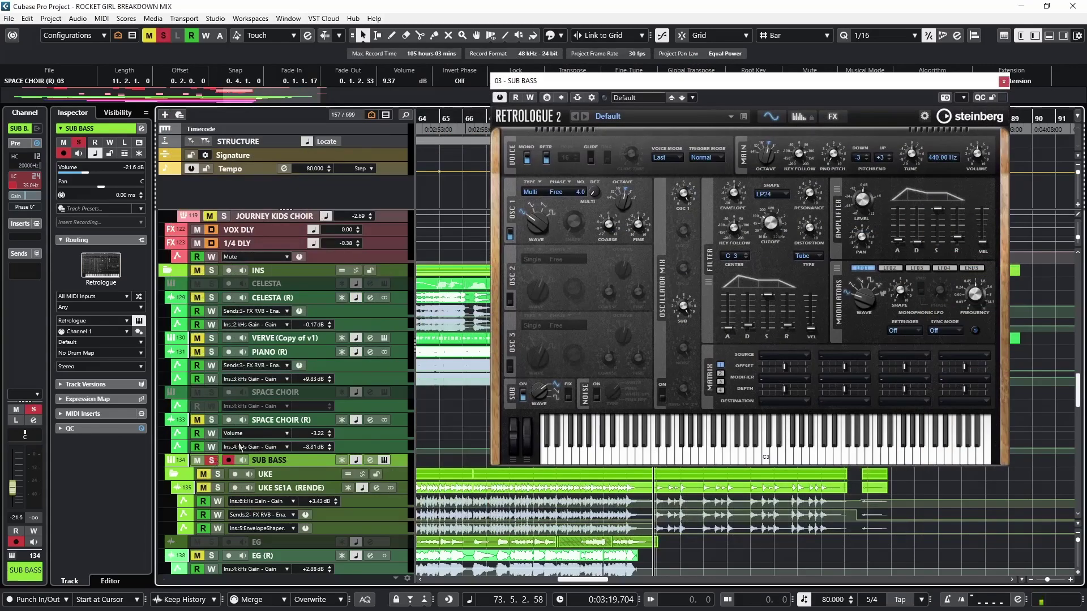
drag(705, 91, 548, 71)
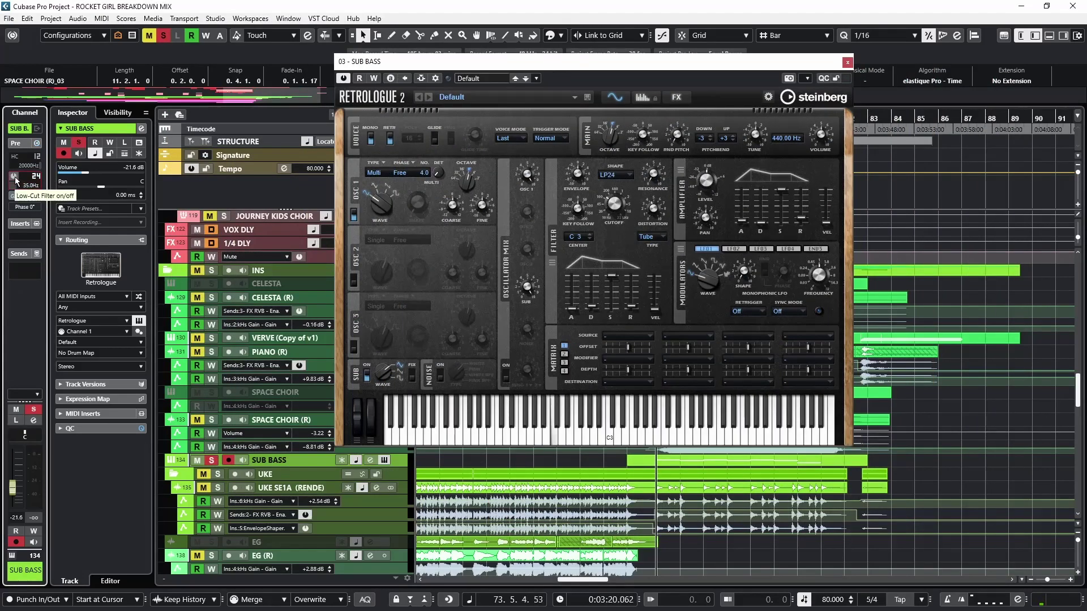
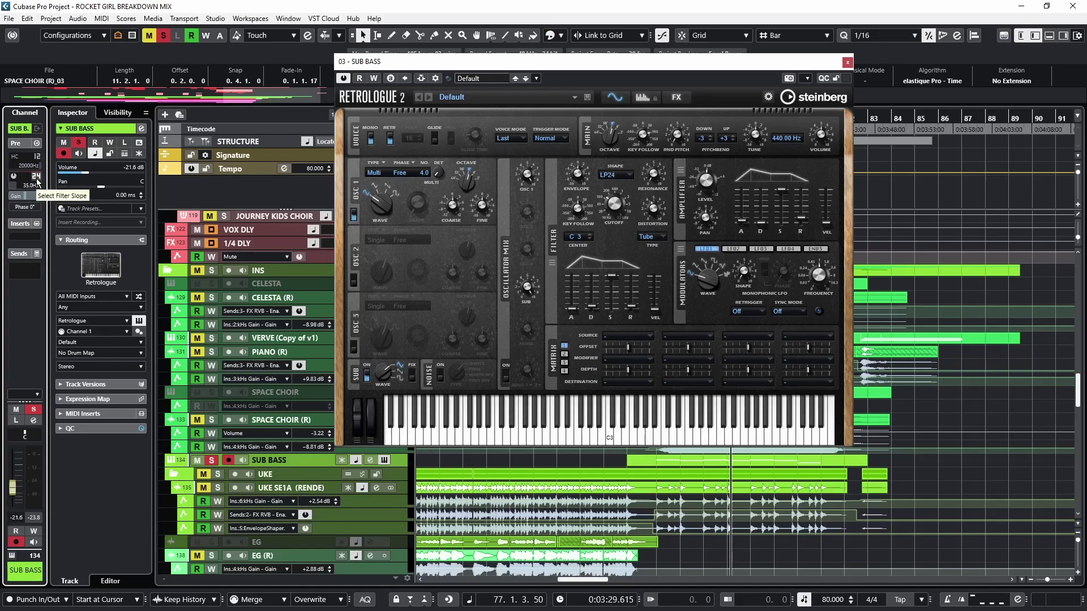
Play the soloed SUB BASS and examine the Mod FX, Delay and Reverb settings on Retrologue's FX page
key(space)
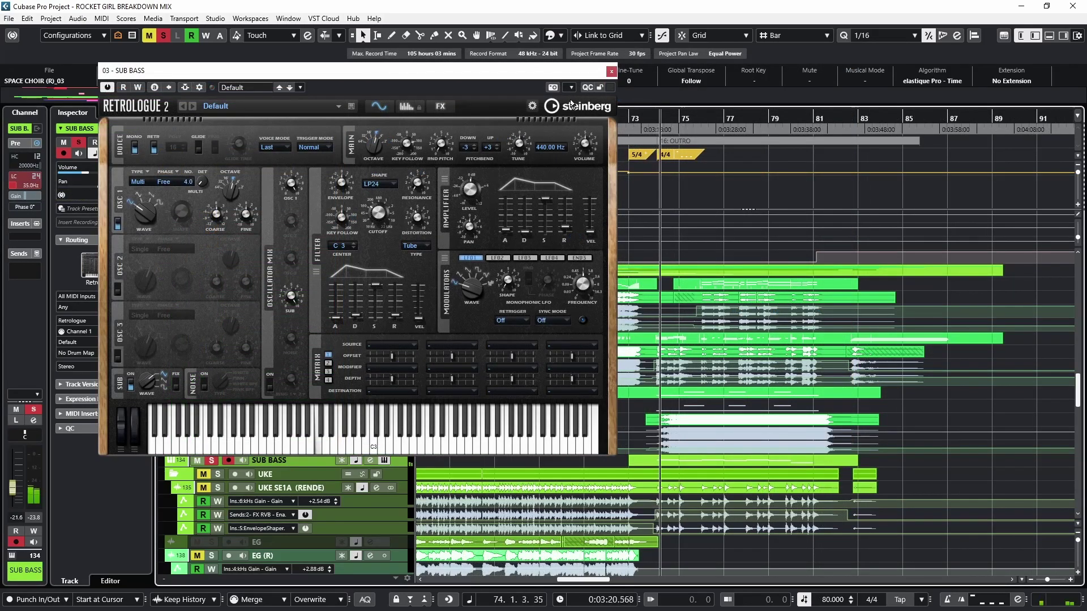
drag(592, 70, 748, 91)
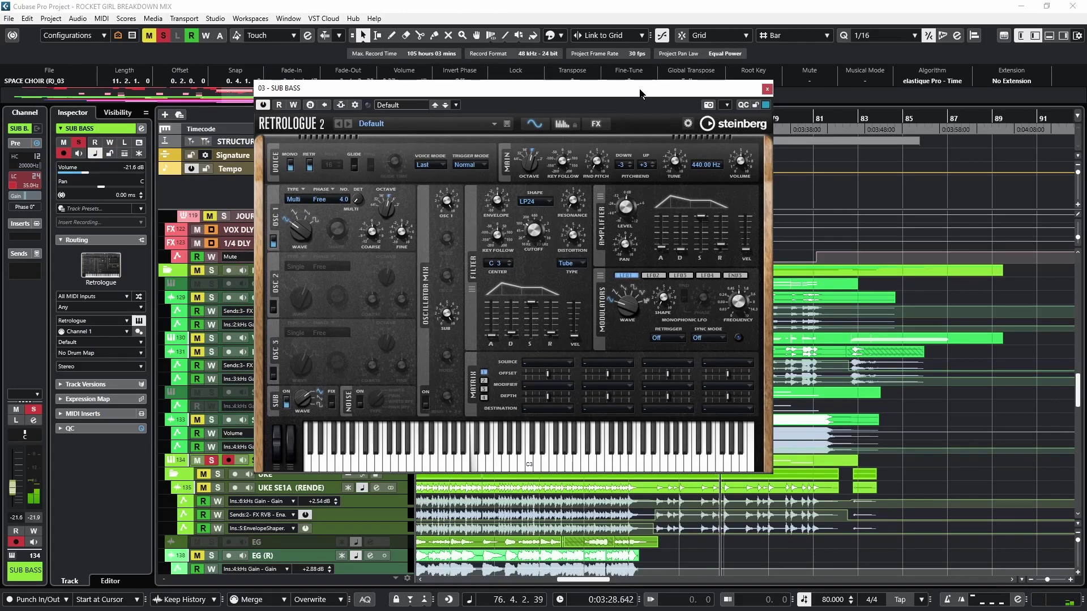
click(596, 127)
click(534, 123)
click(596, 124)
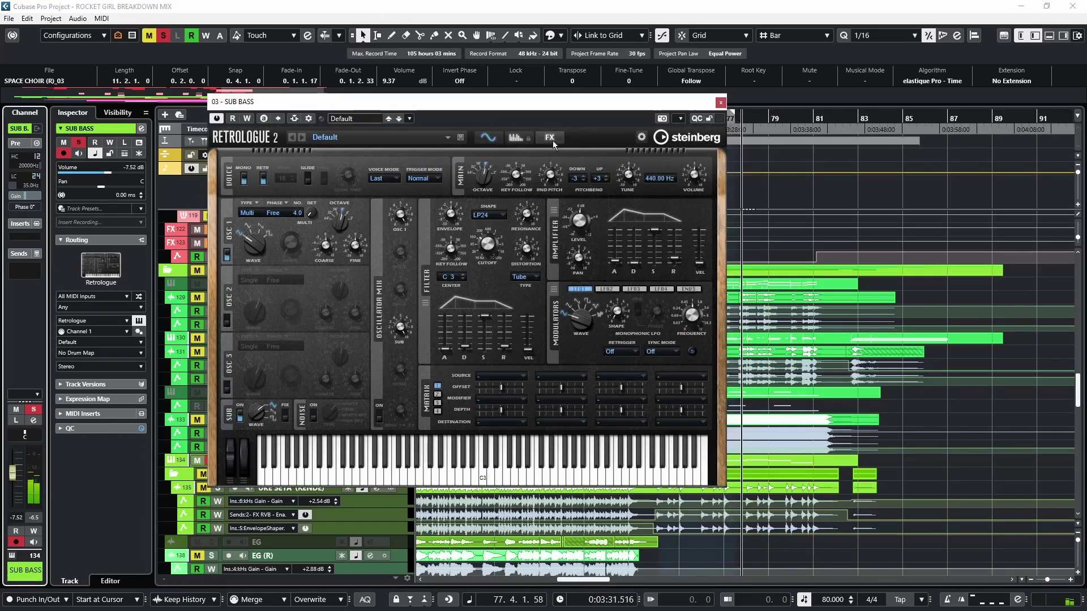
click(550, 138)
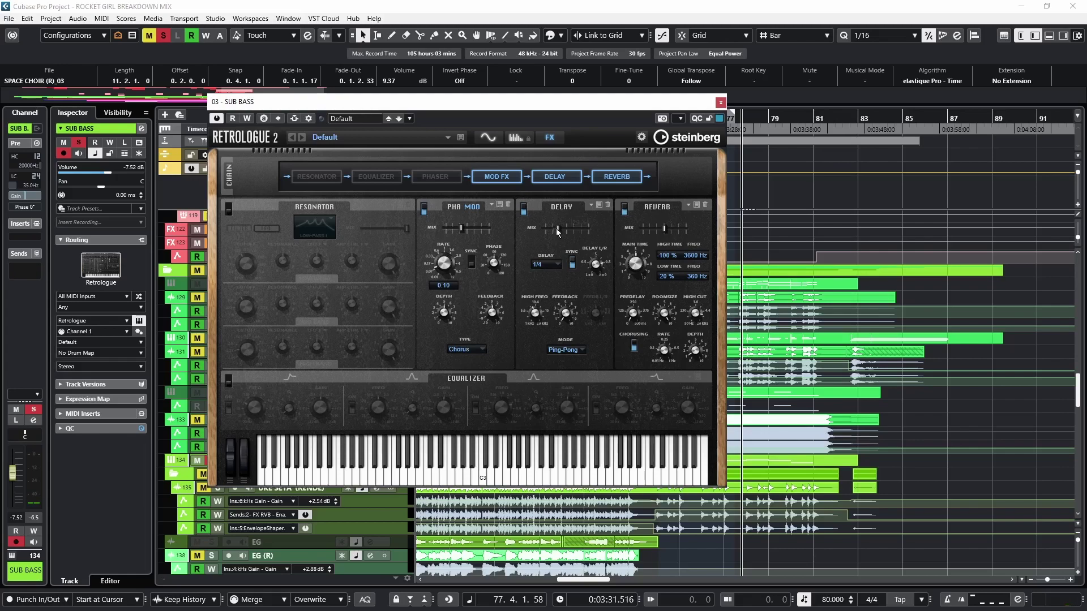
mouse_move(666, 232)
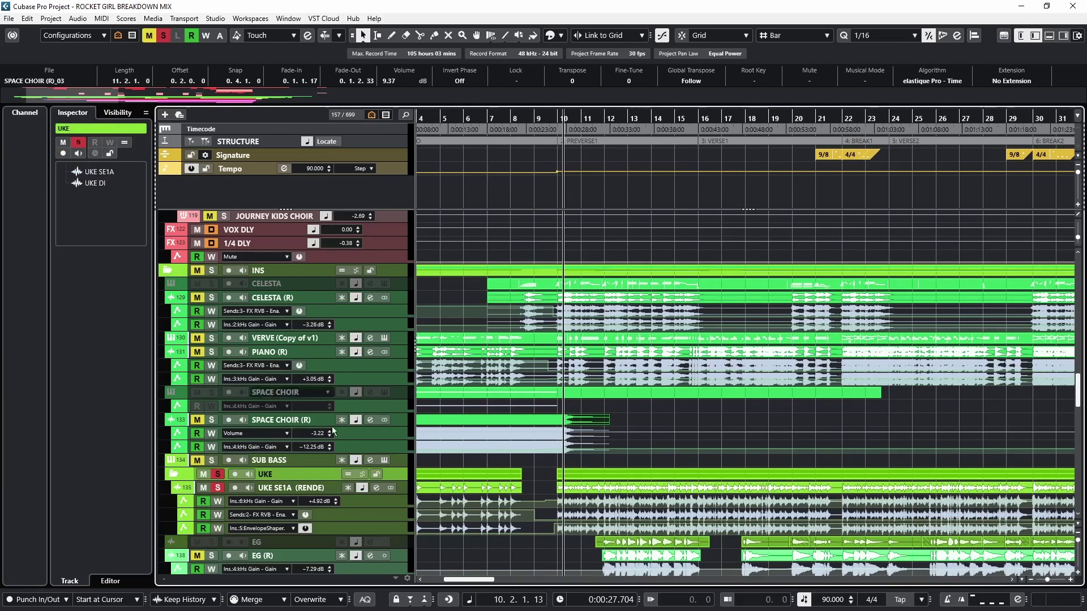
Select the UKE SE1A track, set the locators from bar 10 to about bar 12 and play its dry sound from PREVERSE1
click(529, 485)
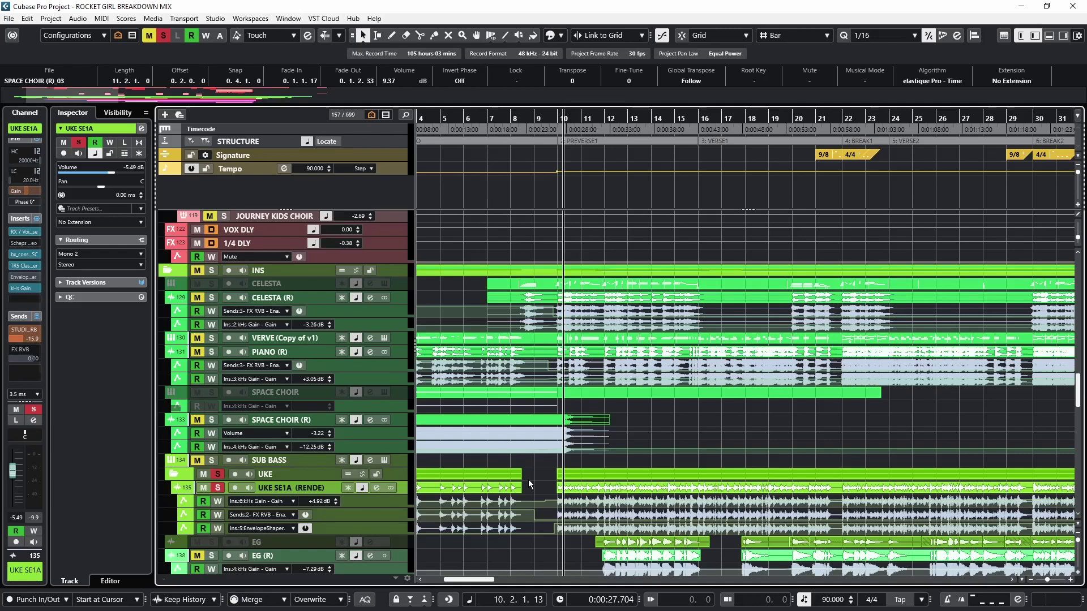
click(554, 118)
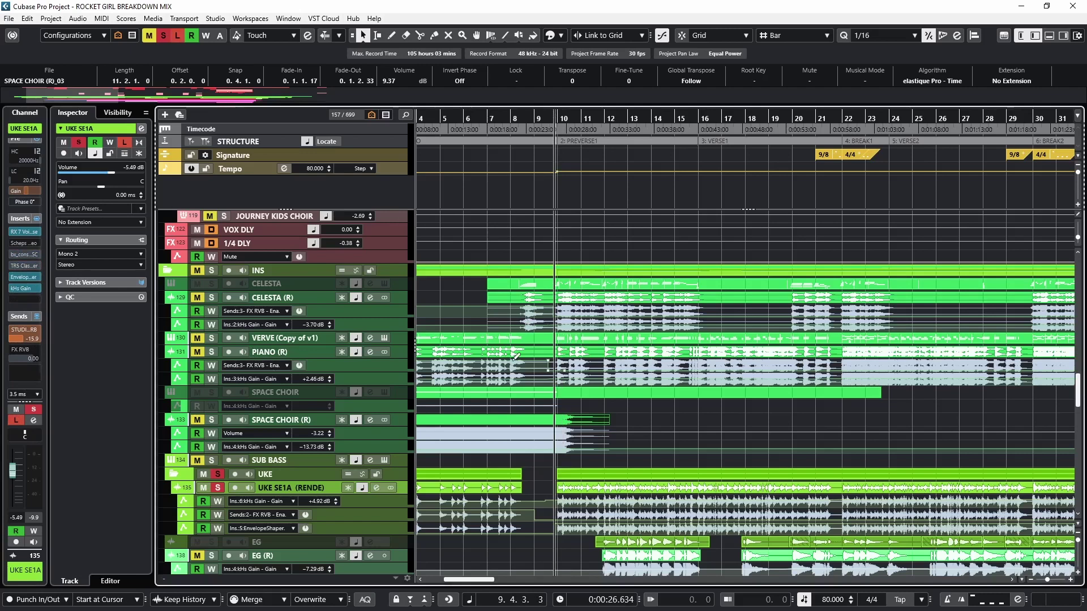
drag(556, 116, 605, 116)
key(space)
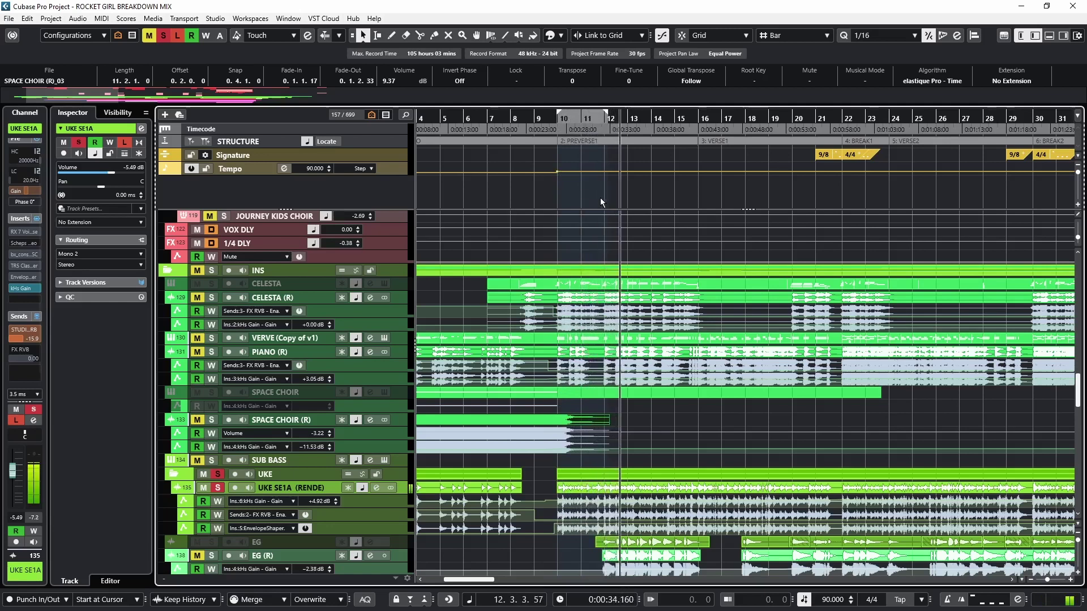
key(space)
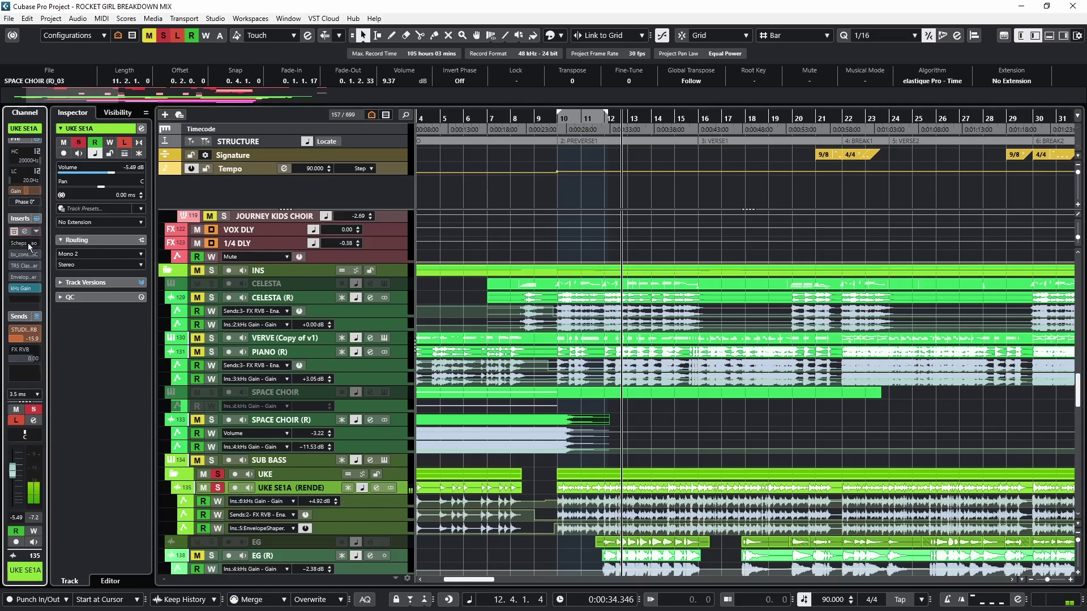
Open RX 7 Voice De-noise on UKE SE1A and compare playback with the effect bypassed and active, leaving it active
click(26, 232)
drag(198, 148, 235, 102)
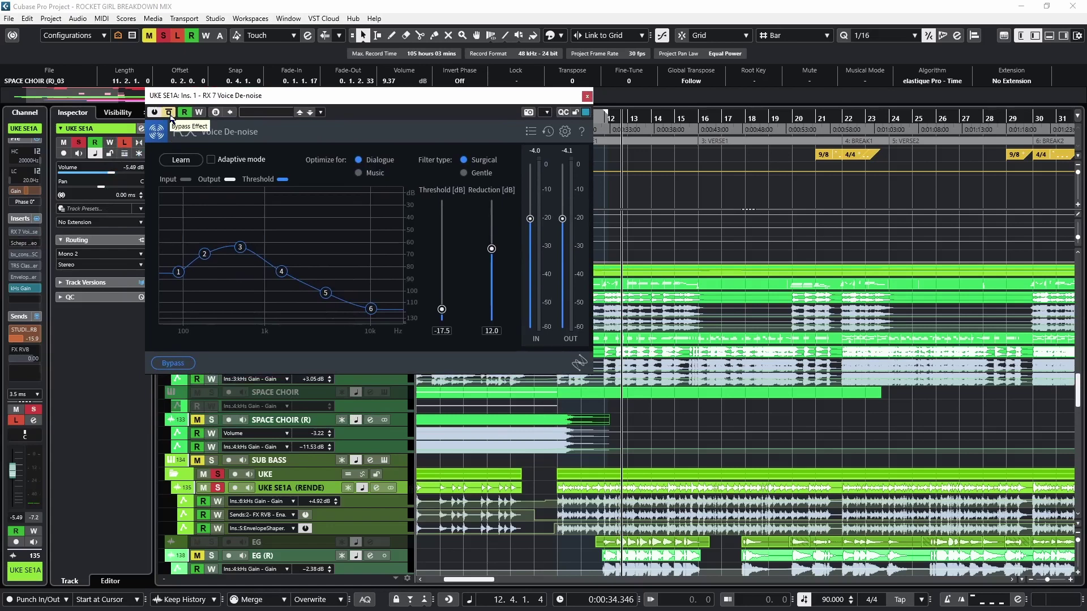
key(space)
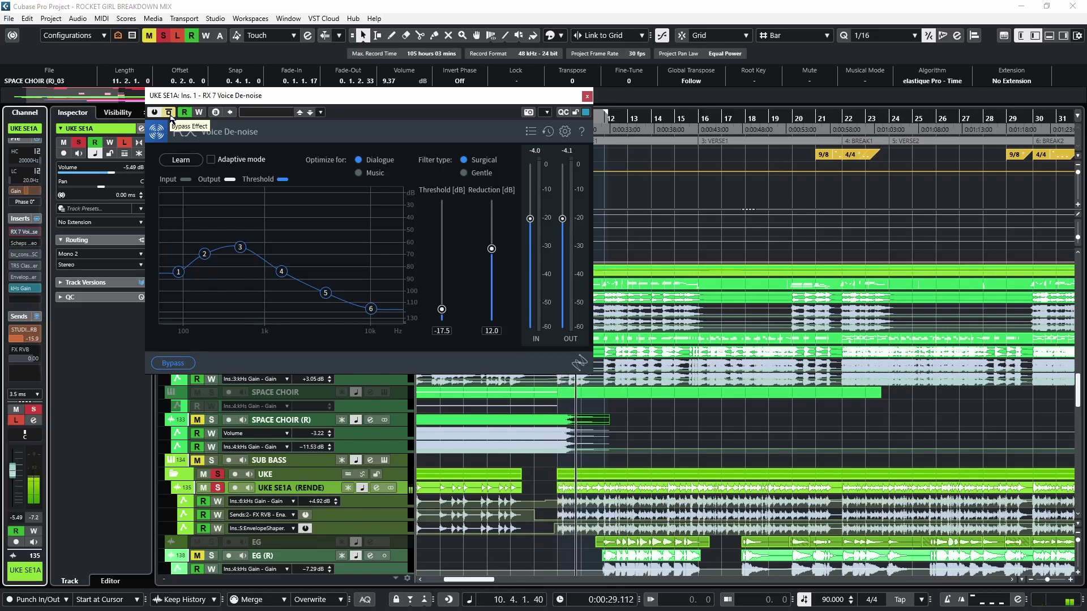
click(169, 113)
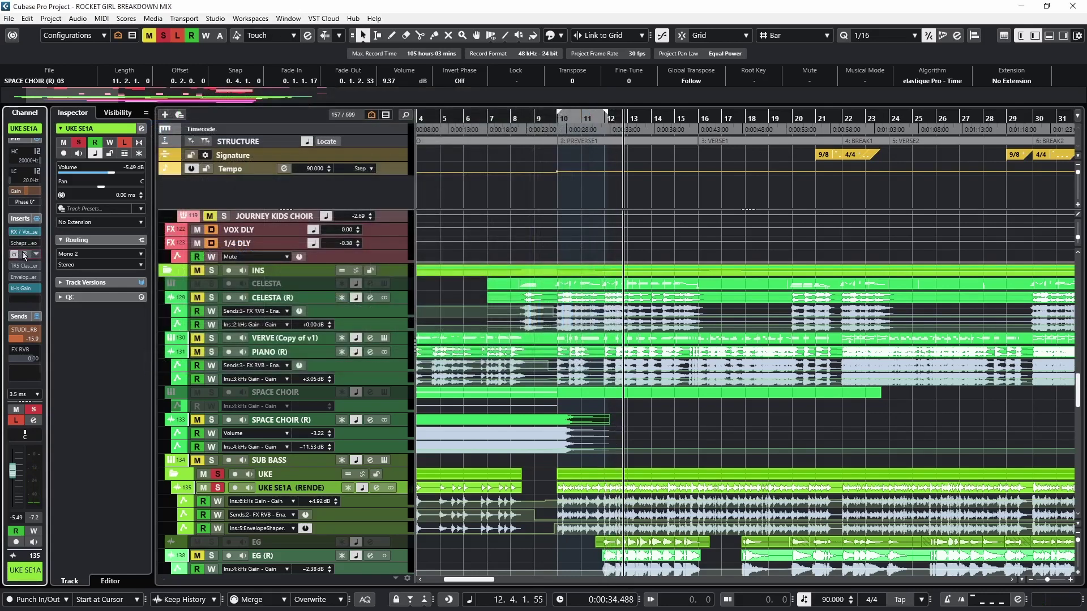
Open bx_console Focusrite SC on UKE SE1A, examine its compressor, filter and EQ settings, and close it
click(23, 253)
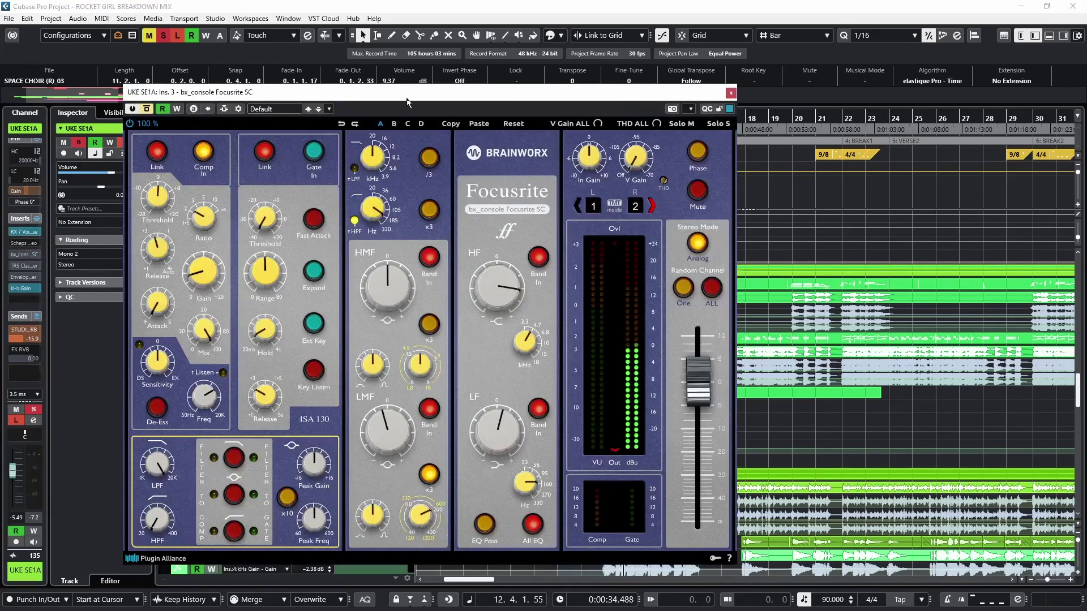
drag(406, 102, 369, 79)
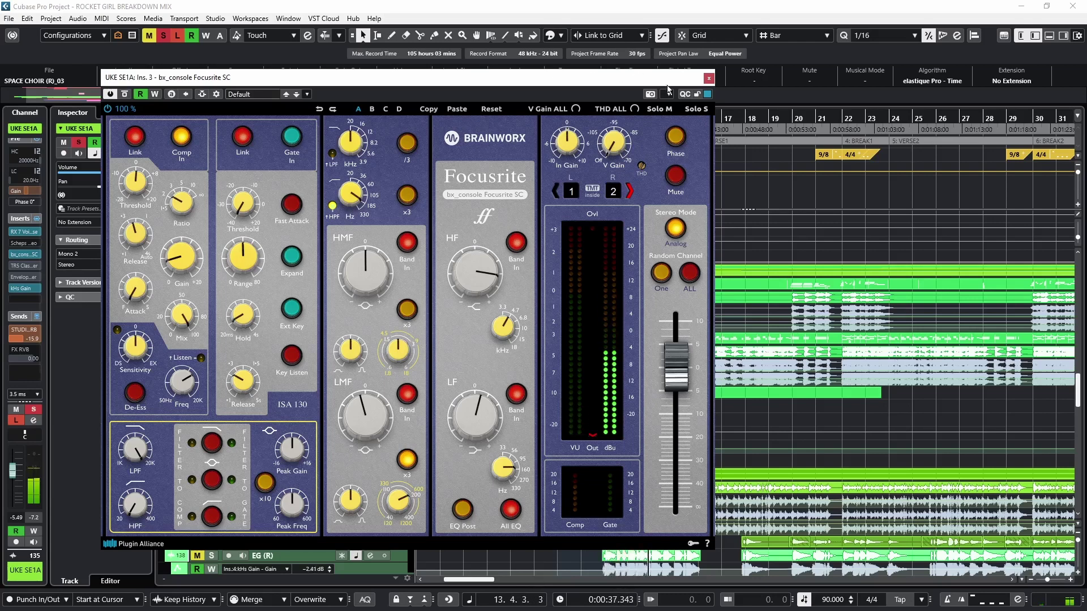
click(708, 78)
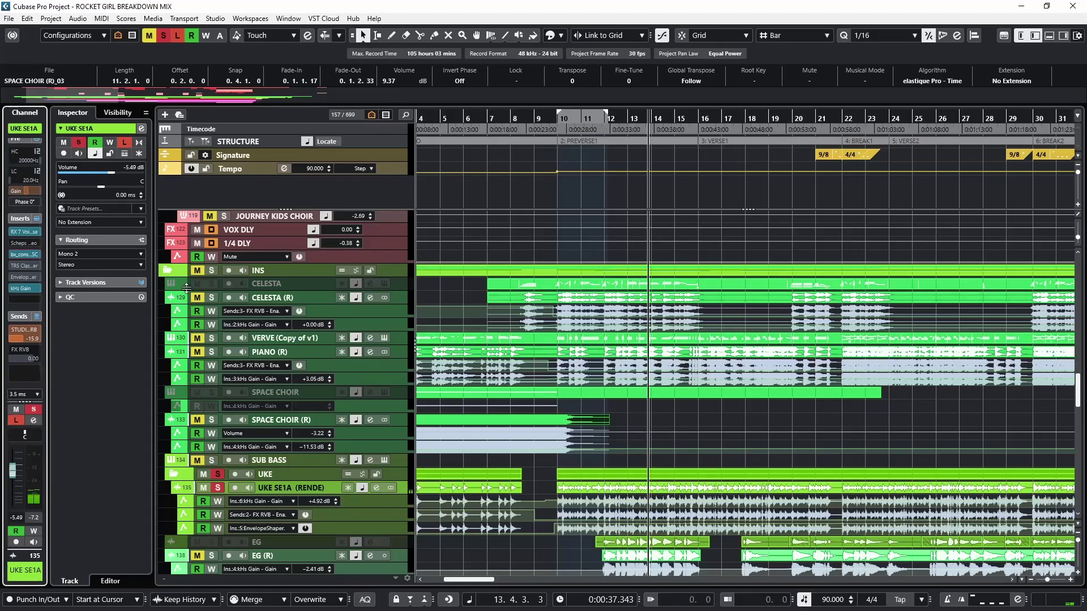
Open TR5 Classic Clipper on UKE SE1A and play the ukulele from the left locator at bar 10
click(25, 266)
drag(347, 90, 439, 83)
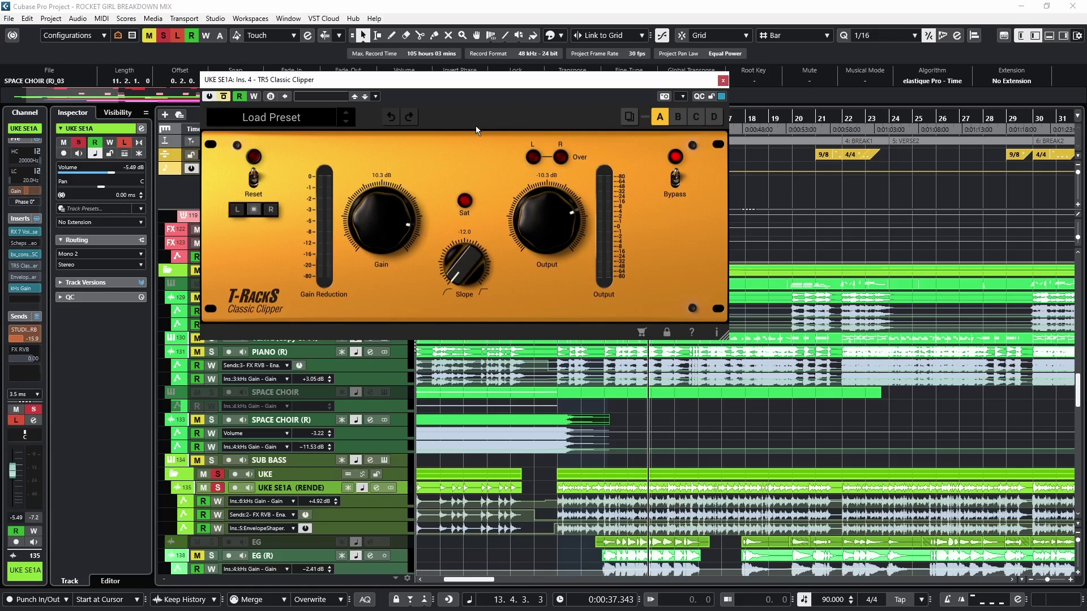
key(KP_1)
key(space)
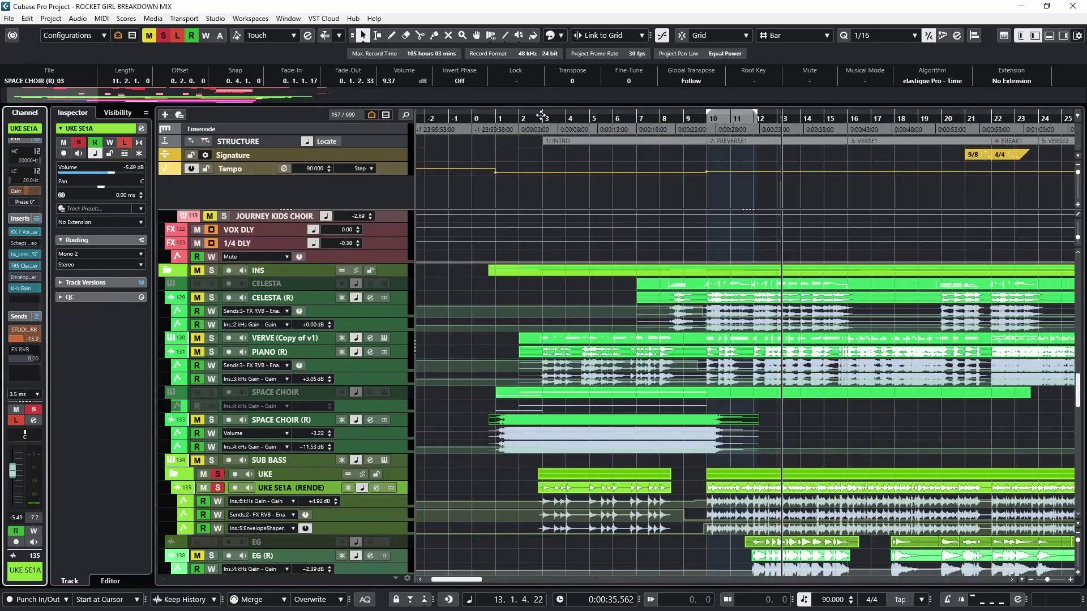
Move the playhead to bar 3, open the ukulele's EnvelopeShaper and turn off automation read on UKE SE1A
click(542, 118)
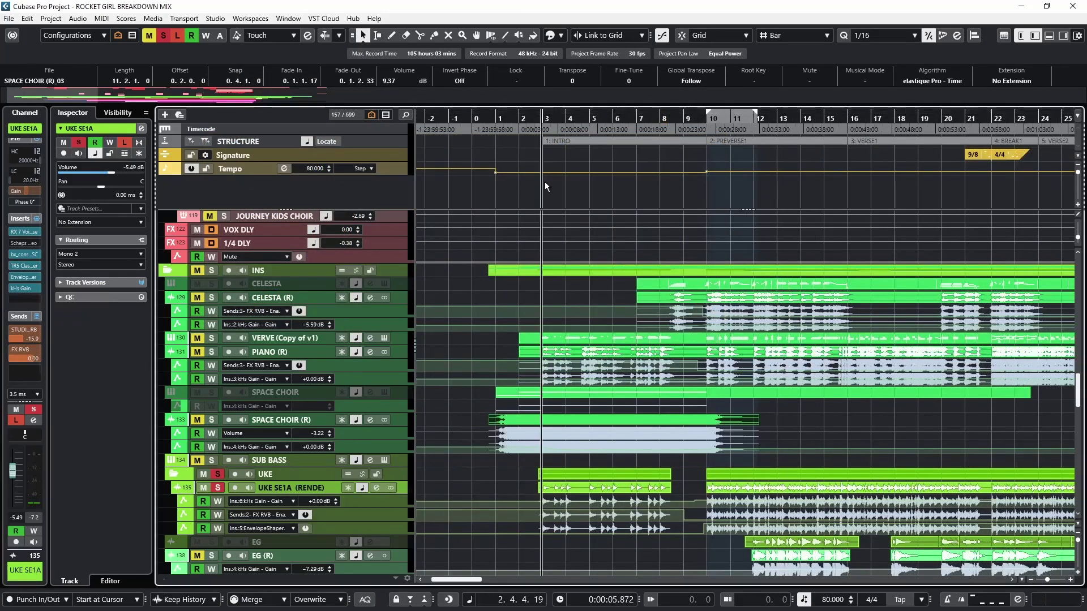
click(26, 277)
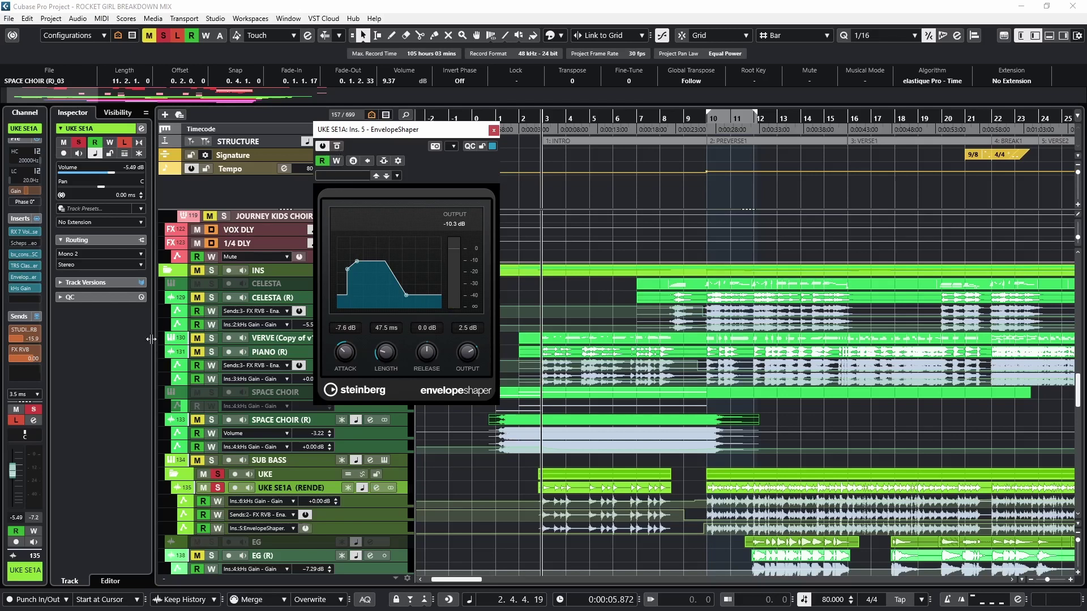
click(95, 142)
click(13, 277)
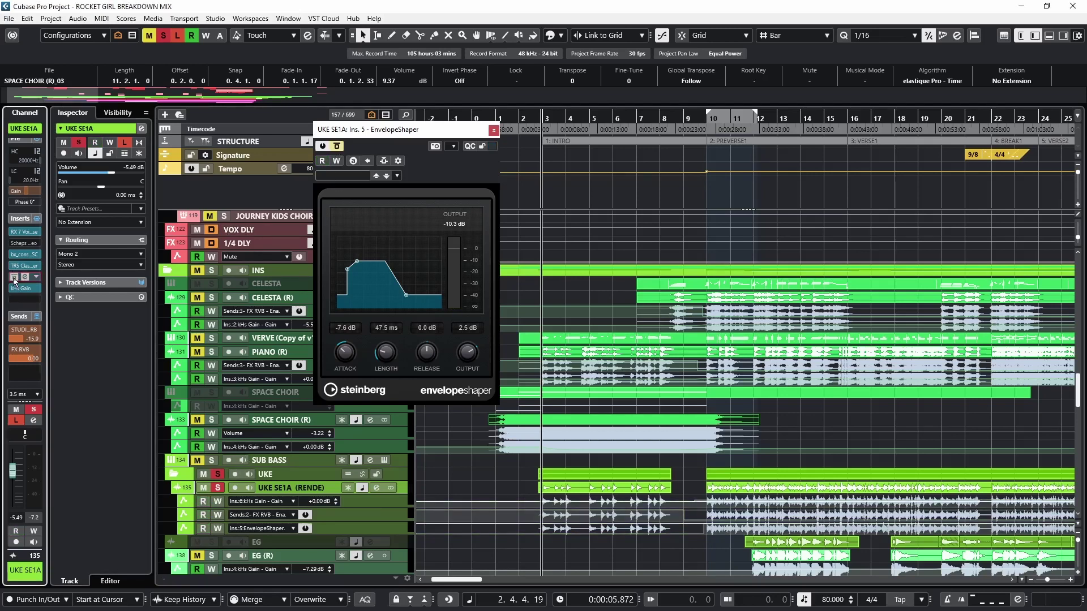
Play the INTRO ukulele from bar 3, comparing EnvelopeShaper bypassed and active, and close the plug-in
key(space)
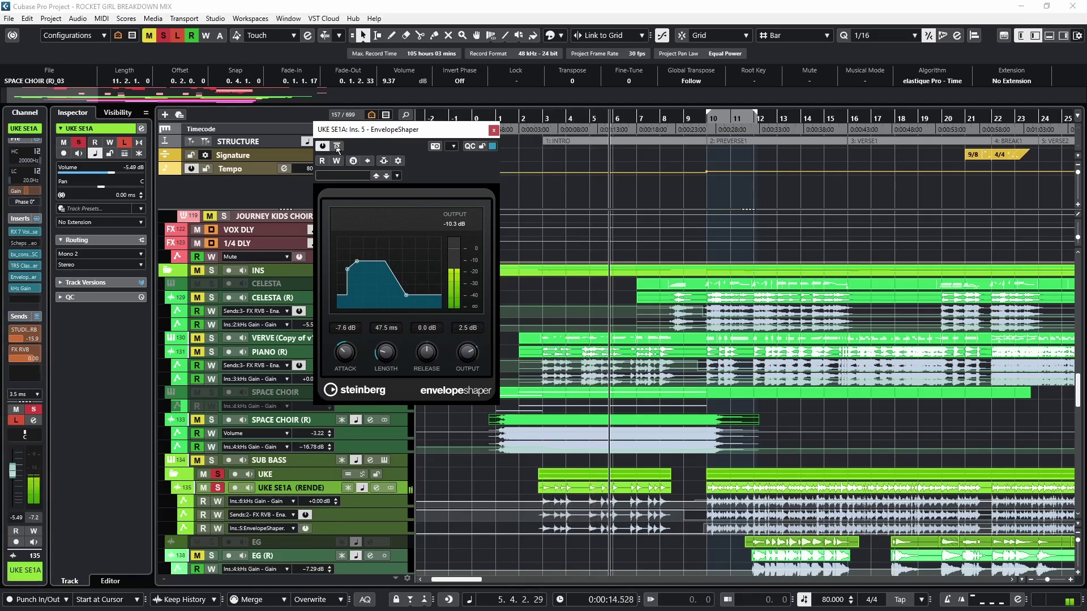
key(space)
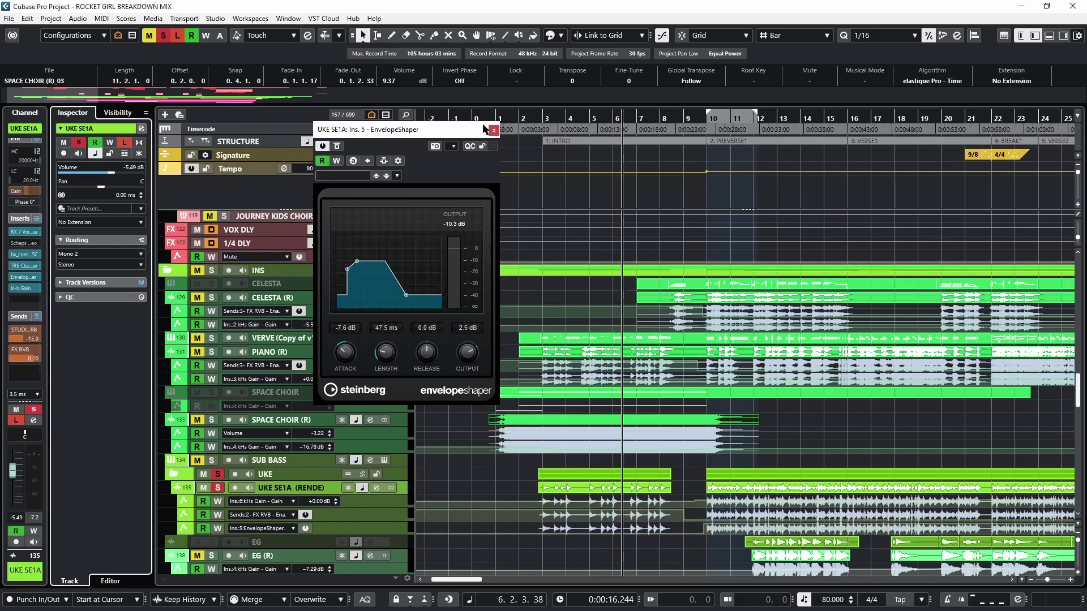
click(493, 130)
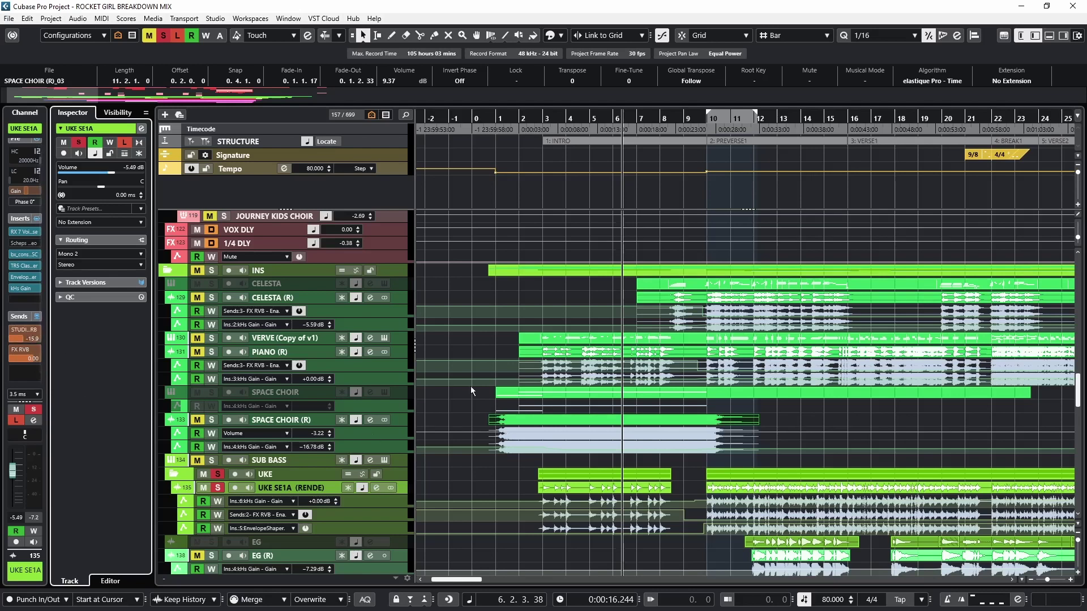
Turn off Listen on UKE SE1A and play it soloed from bar 12, followed by the INTRO from bar 3
drag(759, 119, 764, 118)
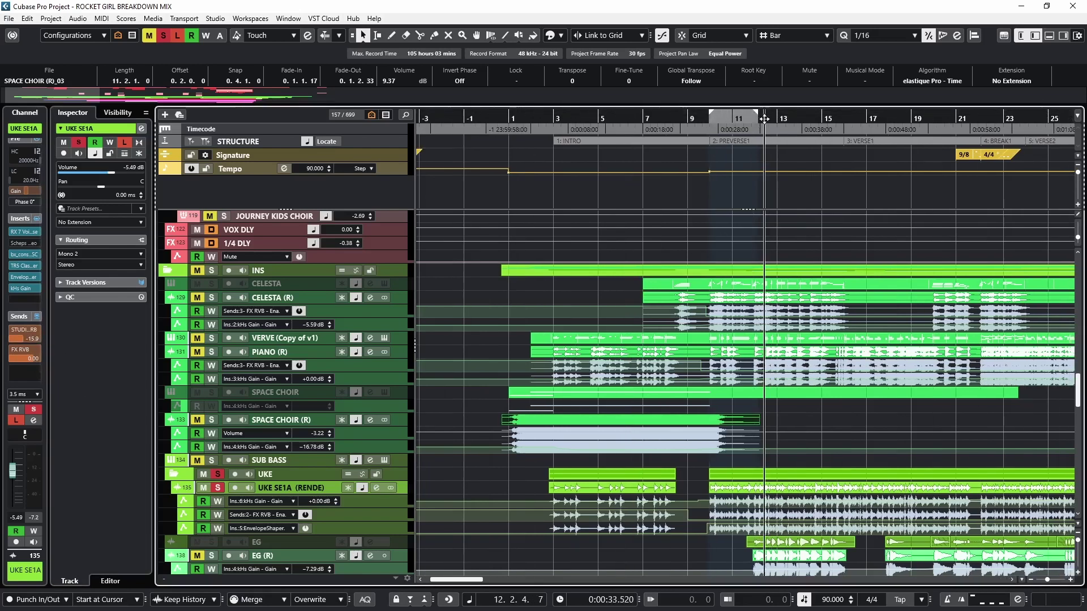
click(16, 421)
key(space)
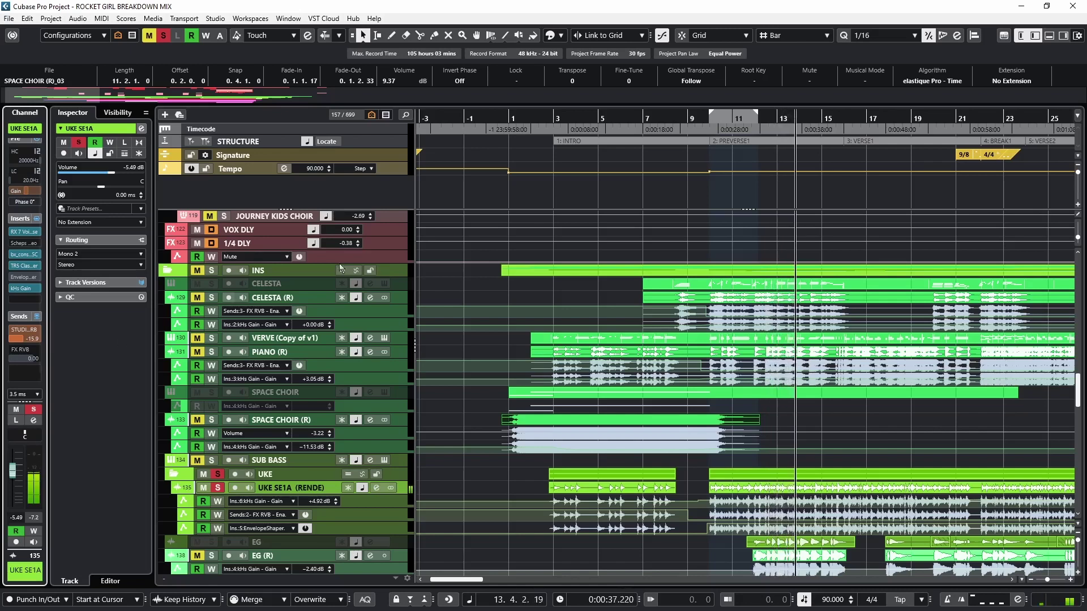
click(555, 128)
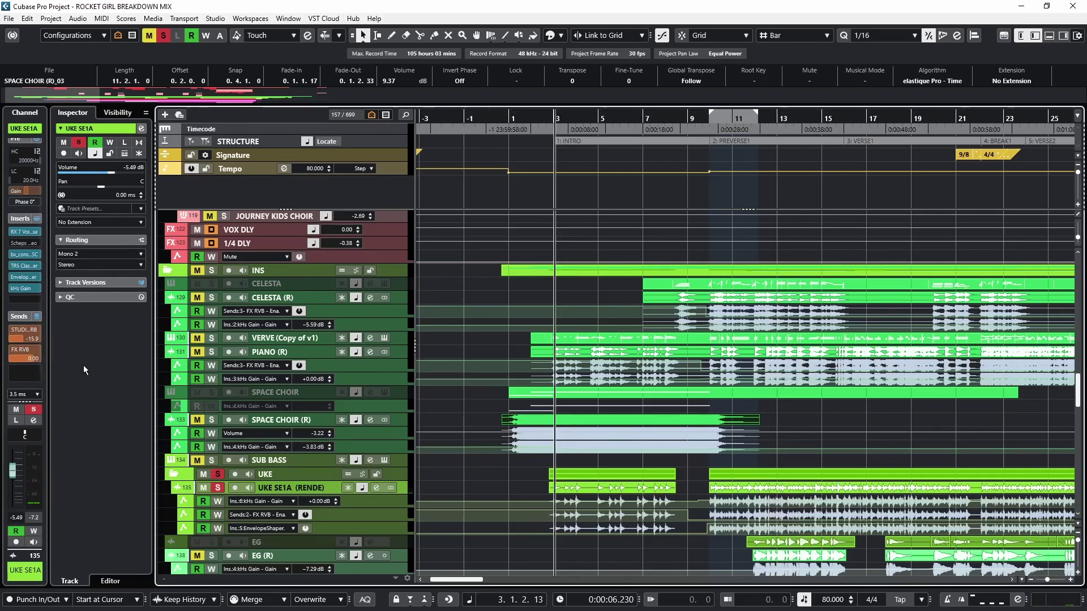
key(space)
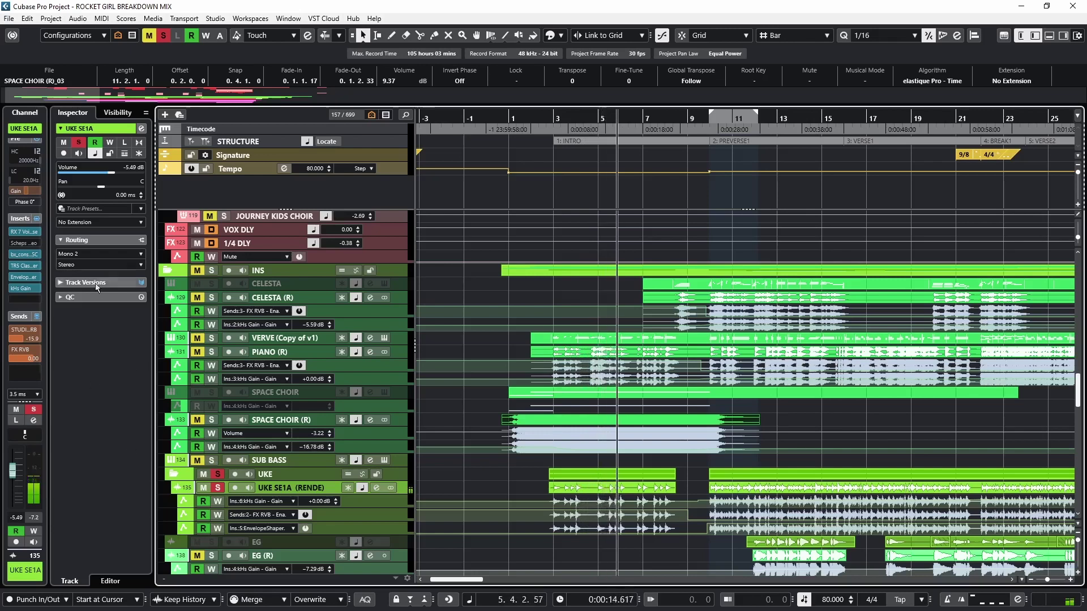
Turn off automation read on UKE SE1A, play it from just before the INTRO and clear its solo
click(96, 142)
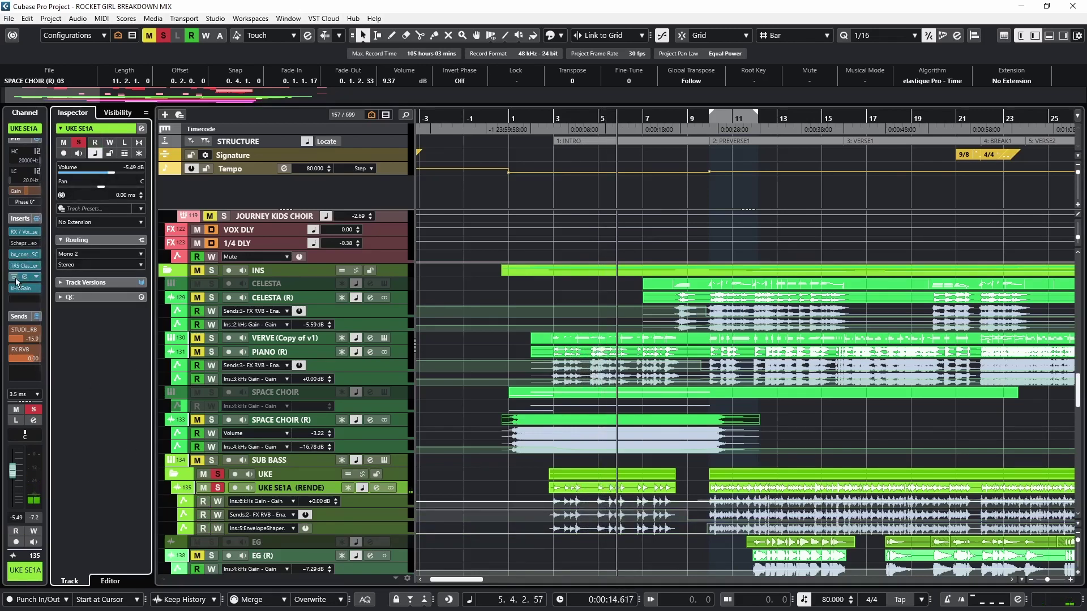
click(542, 117)
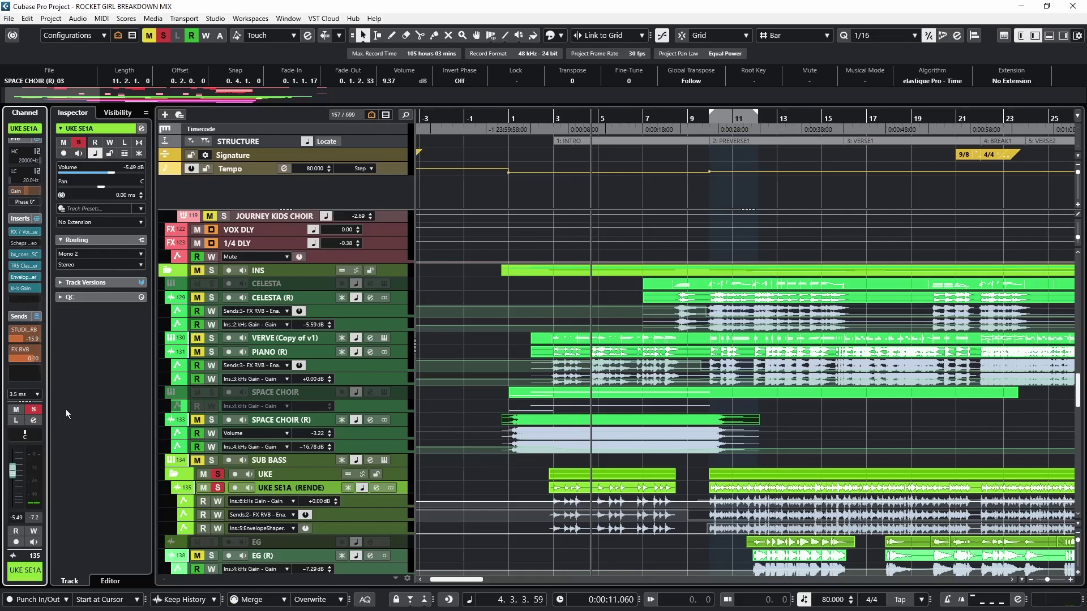
click(33, 409)
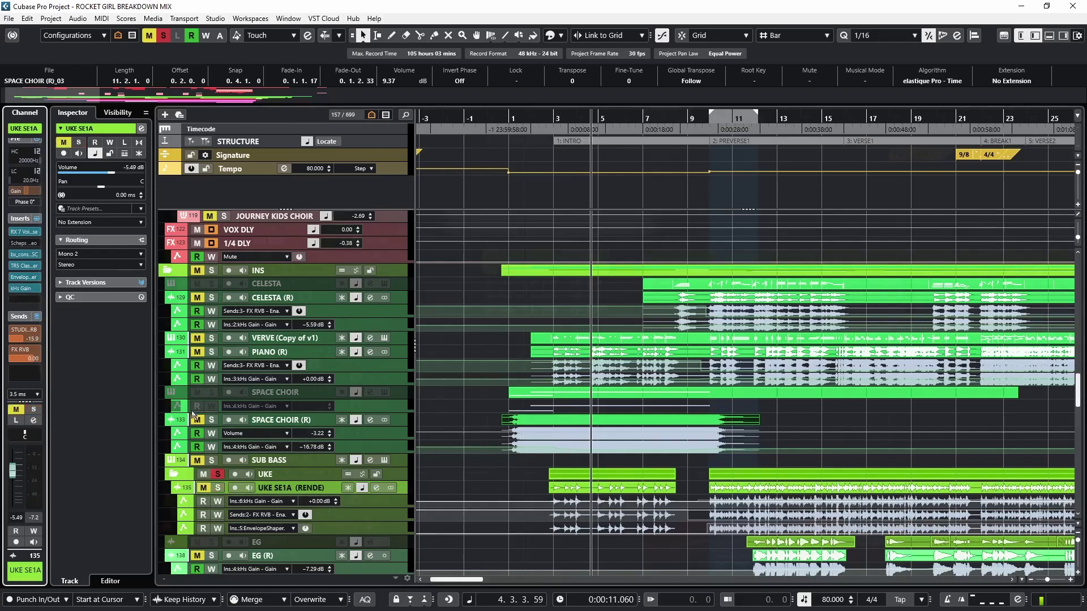
Enable the EG track below the ukulele and examine the PRS Dallas Mono amp on its insert 4
scroll(667, 297, down, 5)
scroll(666, 297, right, 2)
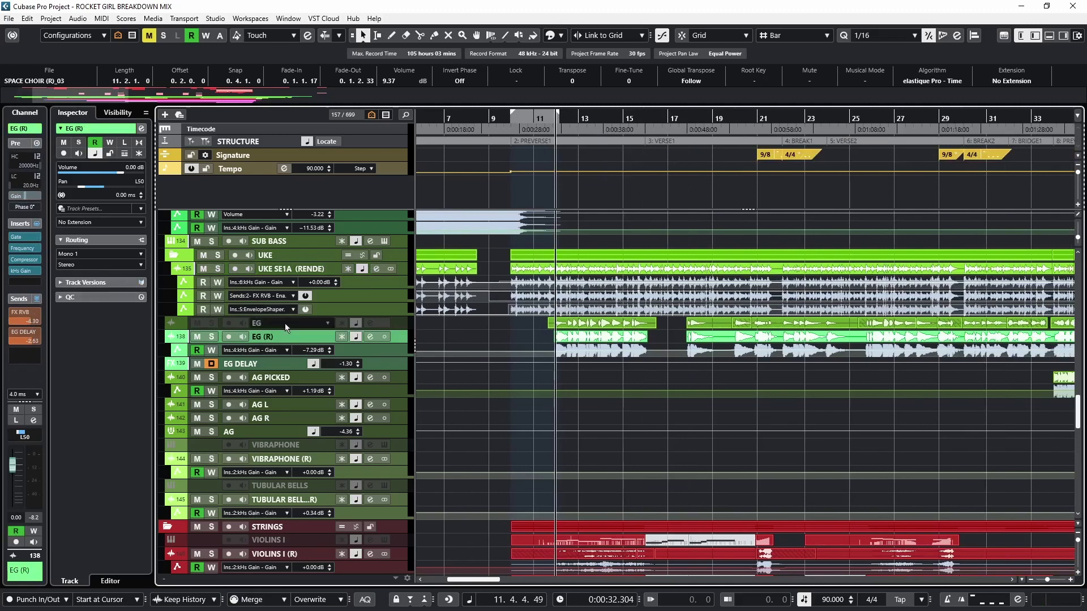
click(285, 324)
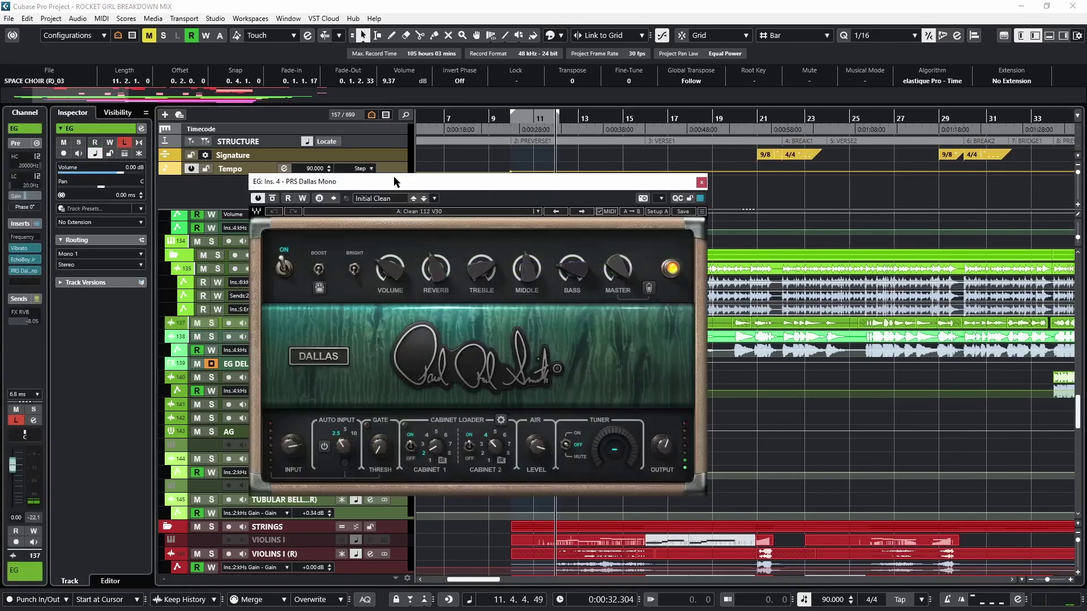
drag(394, 181, 407, 95)
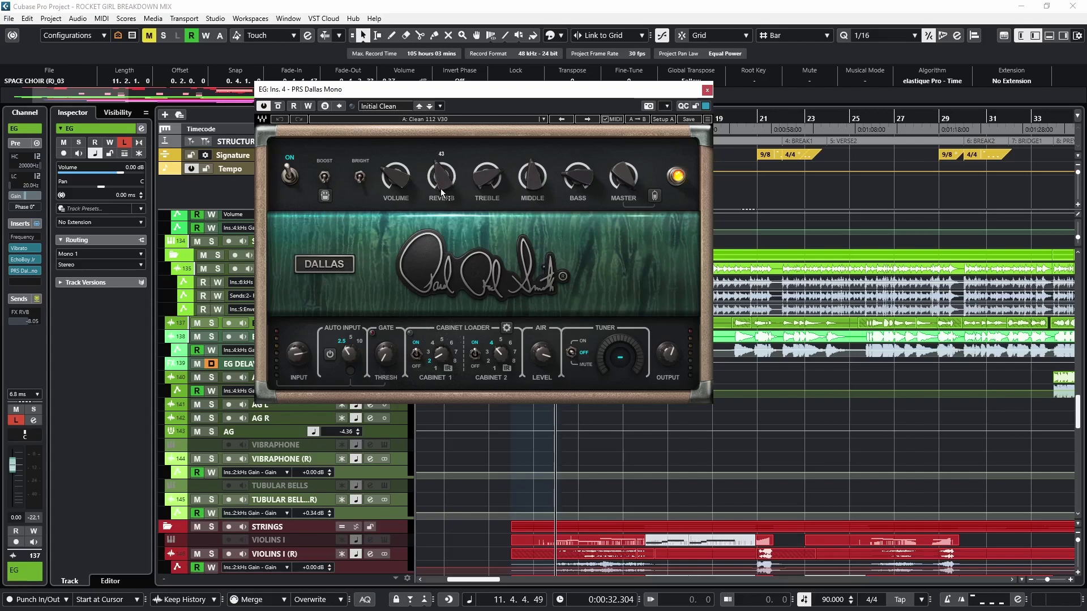
drag(381, 90, 243, 138)
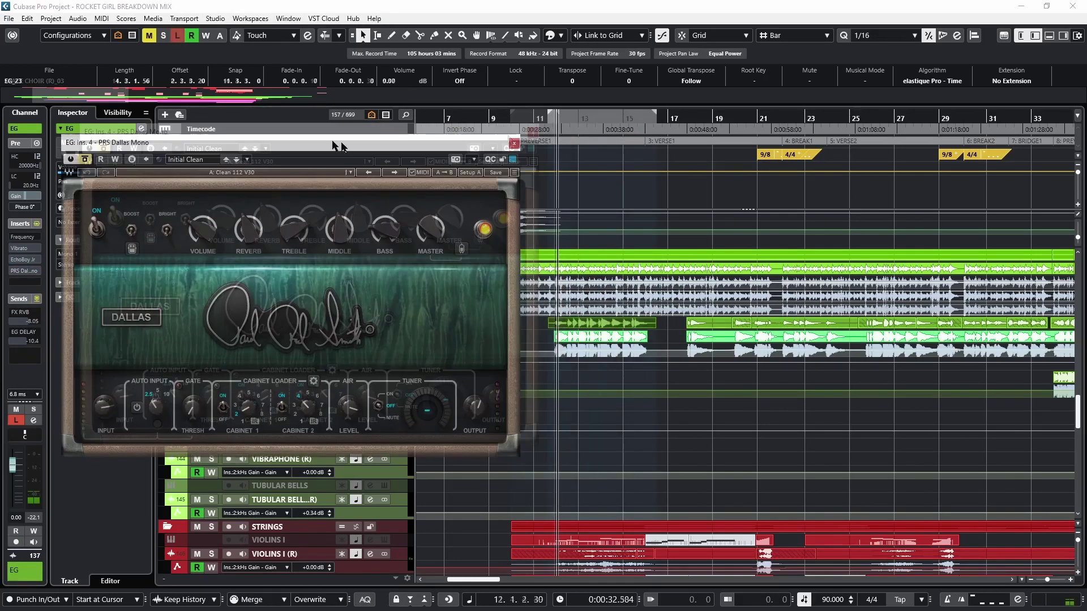
Solo EG, set the locators around its first event and play it from just before bar 12 with its inserts bypassed
drag(338, 144, 365, 143)
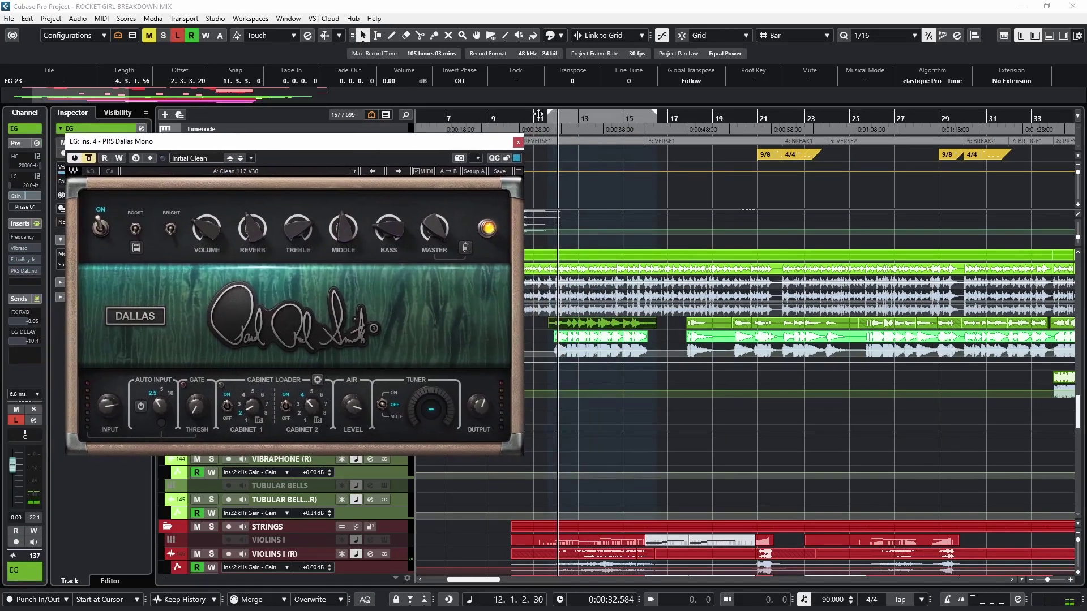
drag(556, 119, 550, 119)
key(space)
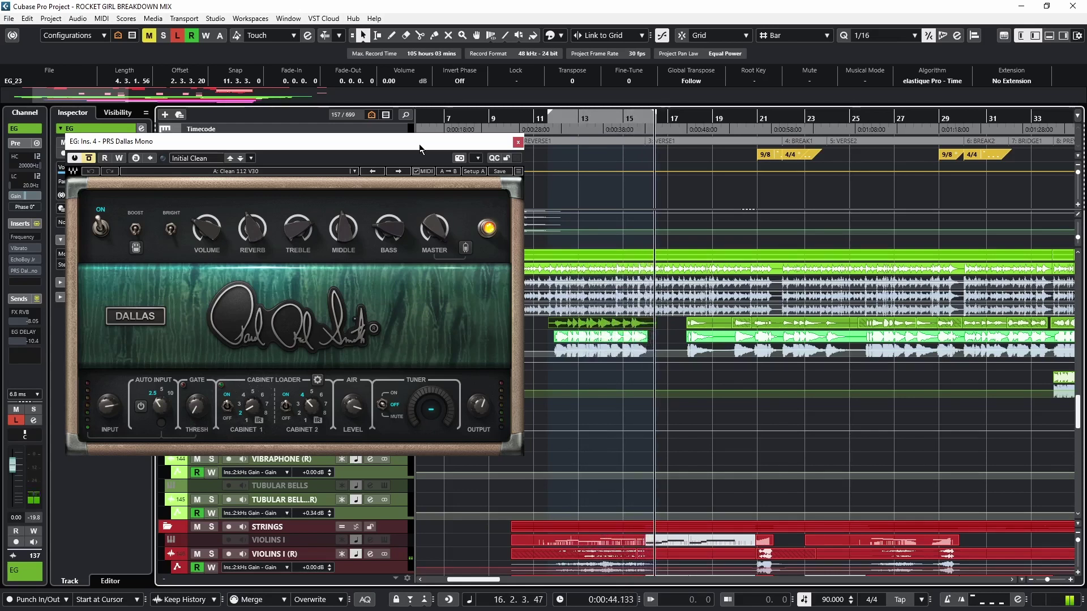
Turn off the bypass of the PRS Dallas Mono amp on EG and raise its Reverb to 100 during playback
drag(399, 147, 721, 117)
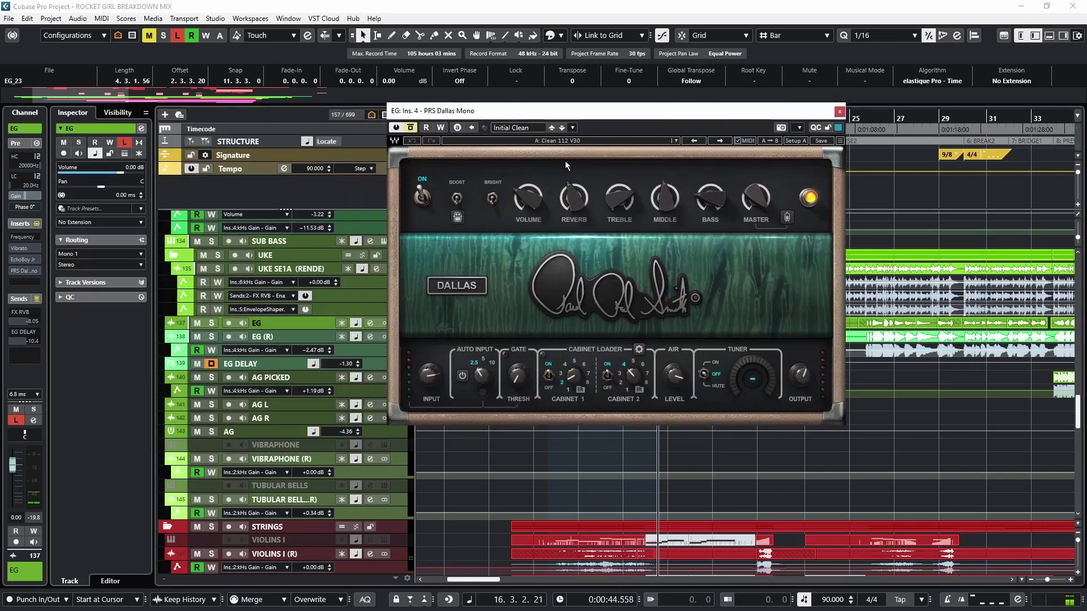
click(14, 272)
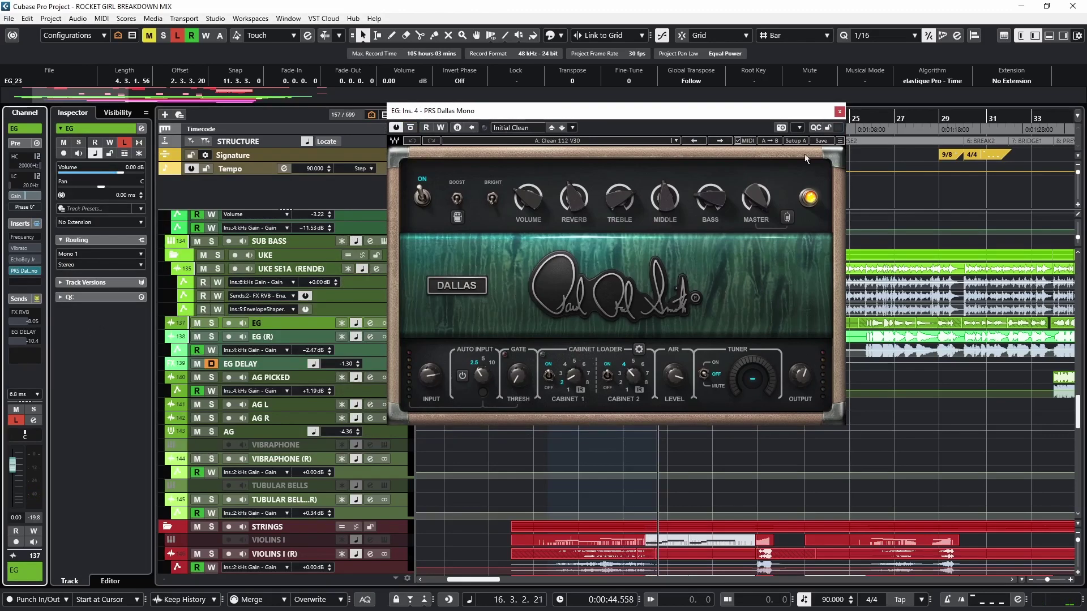
drag(766, 114, 562, 129)
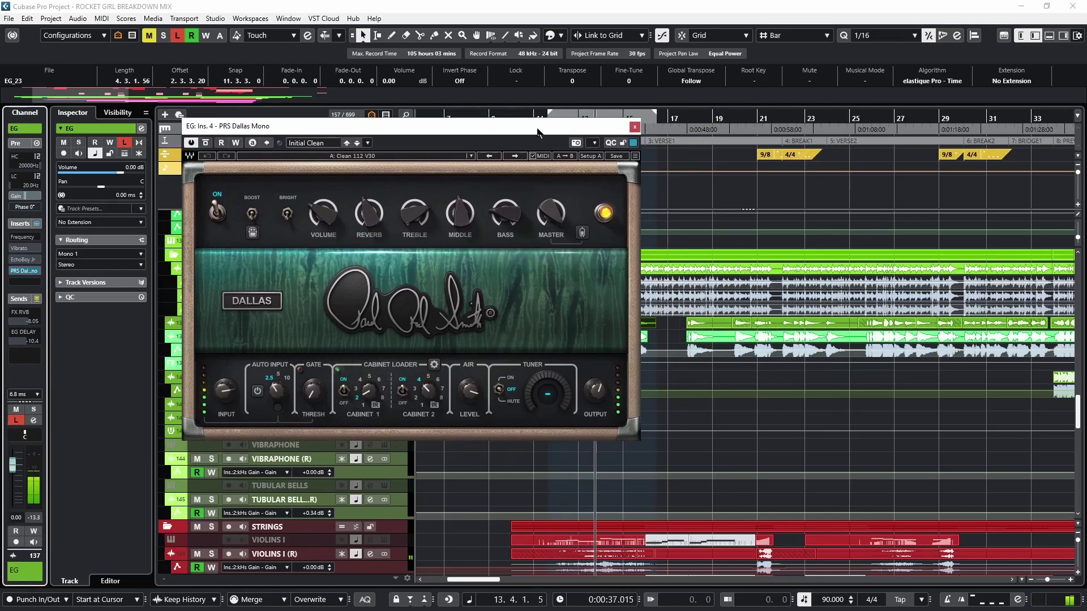
drag(368, 213, 369, 190)
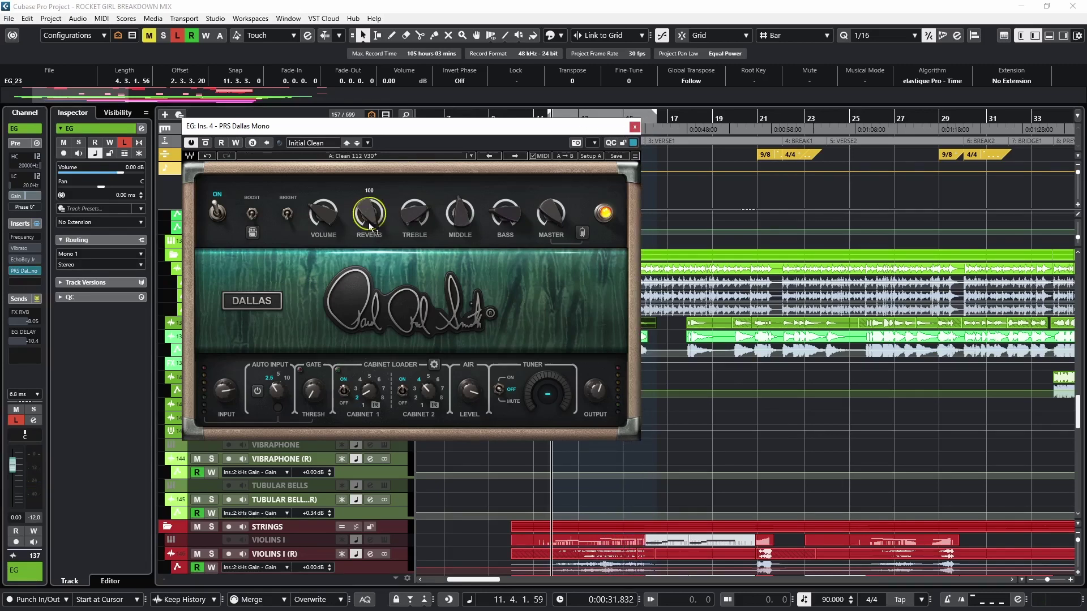
key(KP_1)
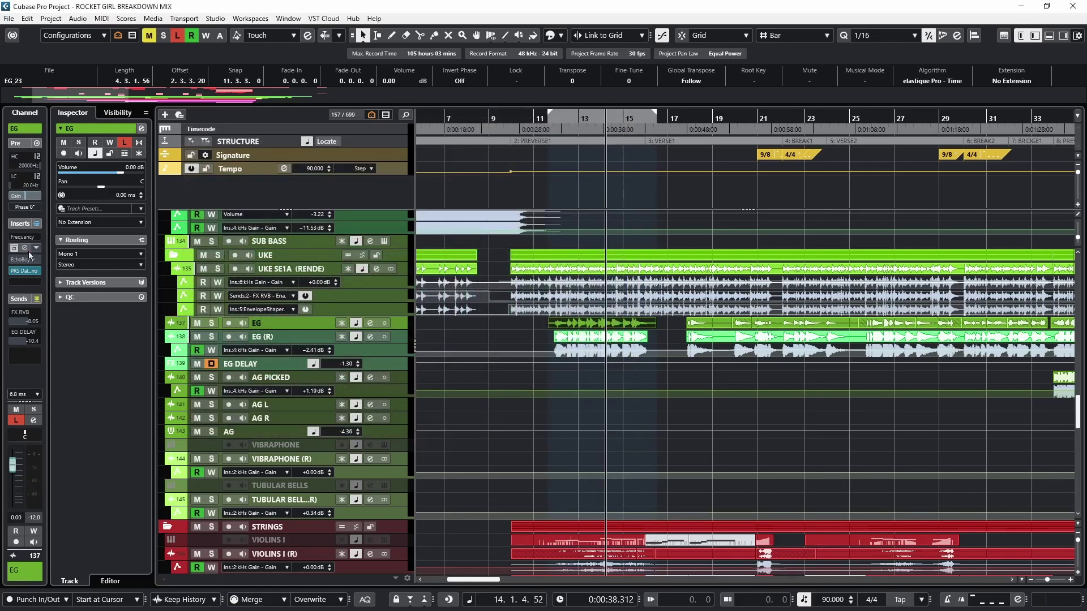
Open the Vibrato on EG's insert 2 and turn off its bypass during playback
click(23, 249)
drag(474, 121, 497, 124)
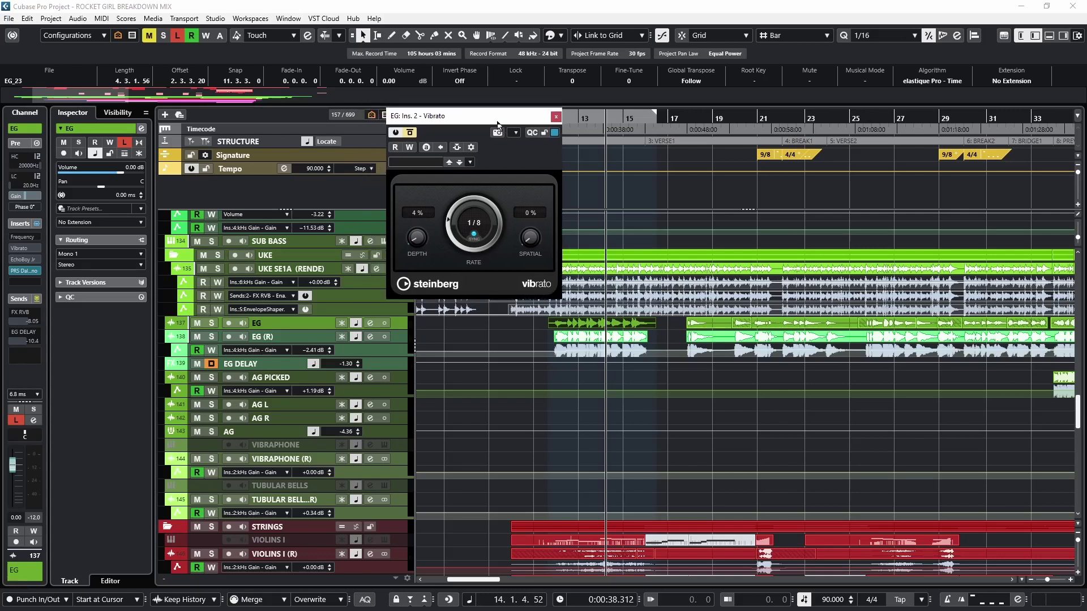
drag(462, 118, 458, 128)
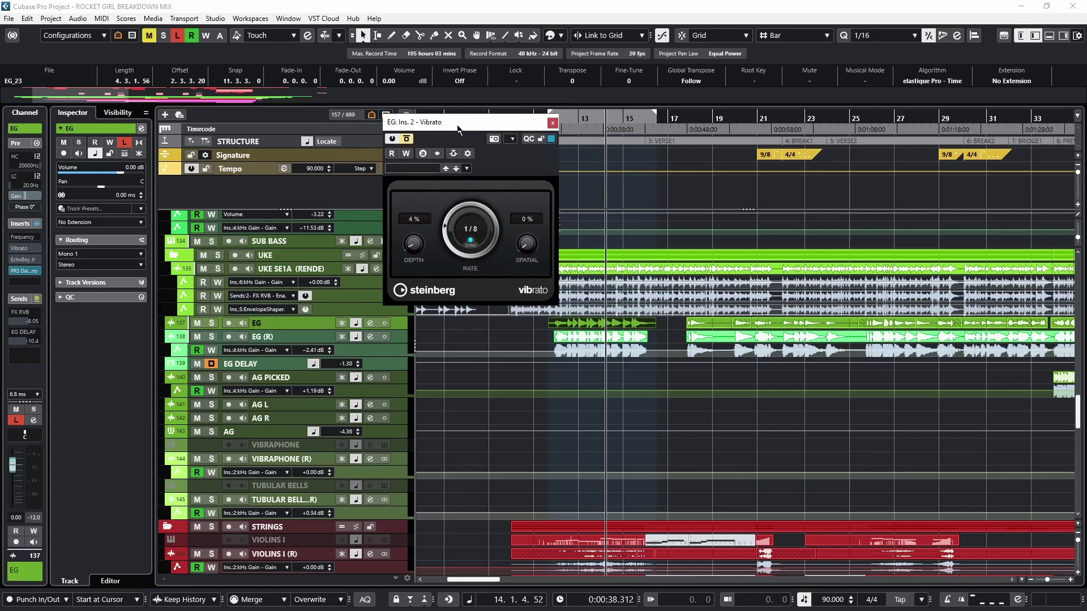
drag(442, 125, 434, 114)
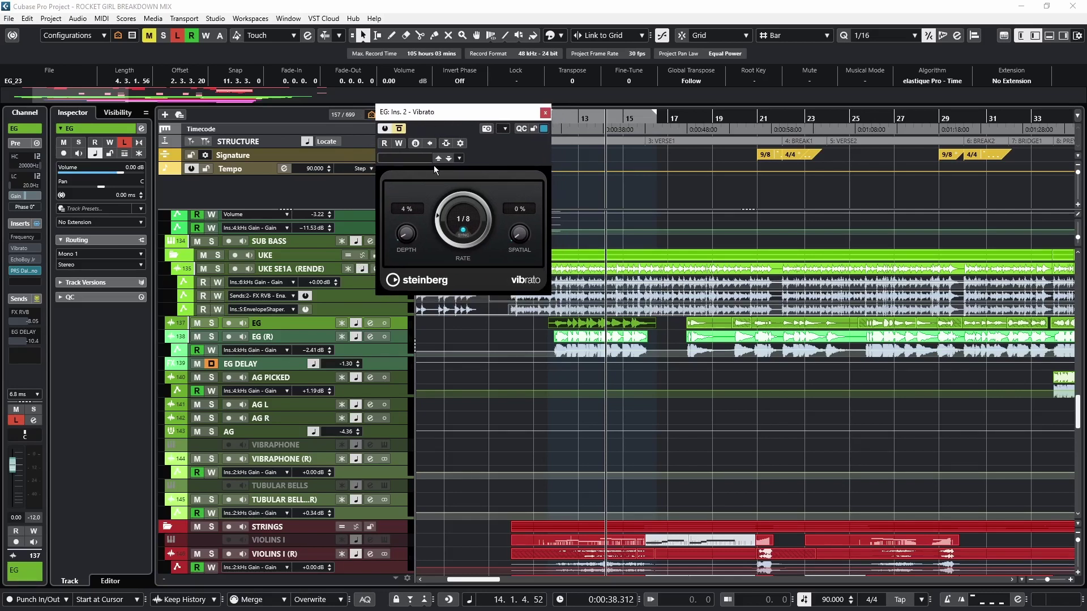
key(space)
click(399, 129)
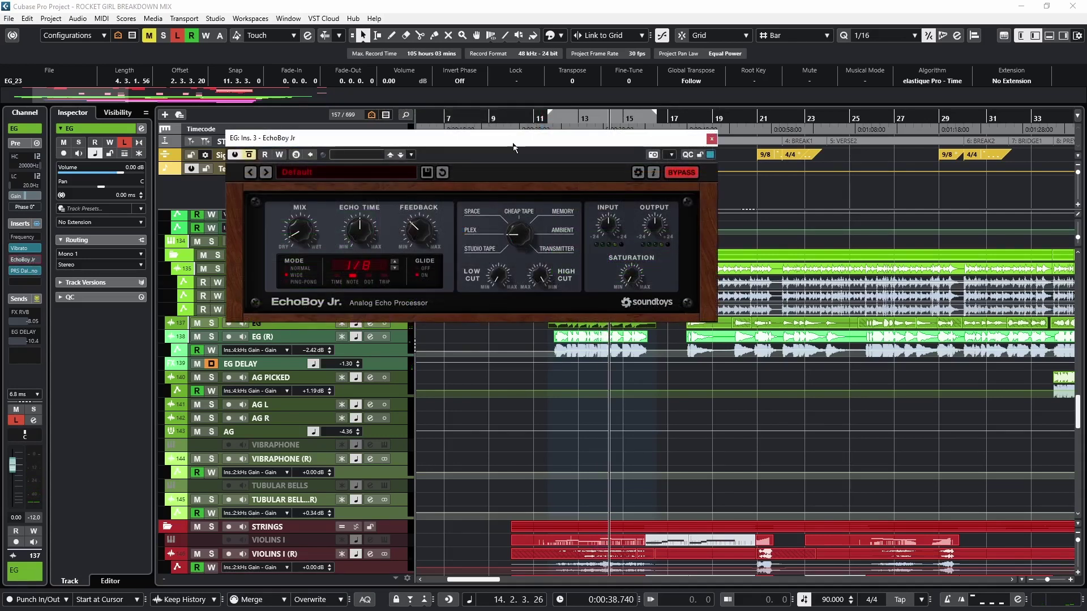
Play EG from the left locator, turn off the bypass of EchoBoy Jr on insert 3 and close its window
drag(512, 145, 494, 141)
key(KP_1)
key(space)
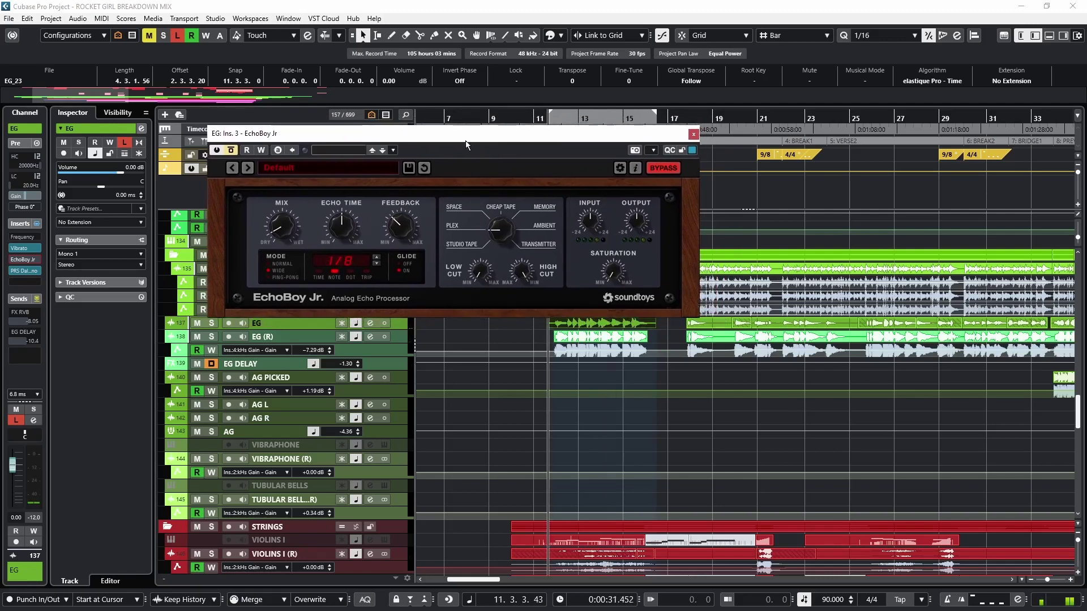
click(231, 151)
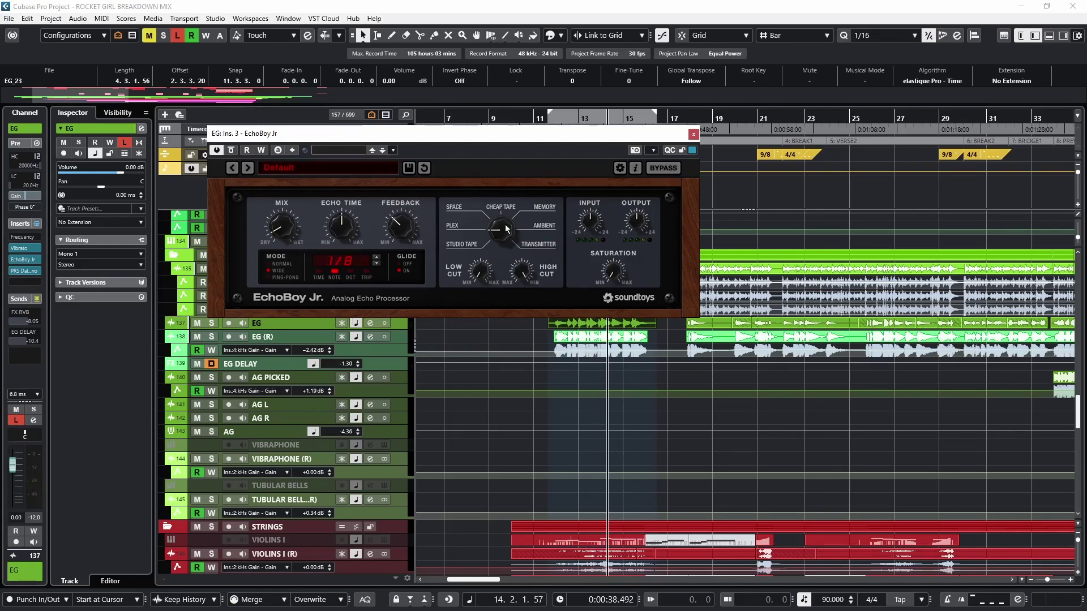
click(693, 135)
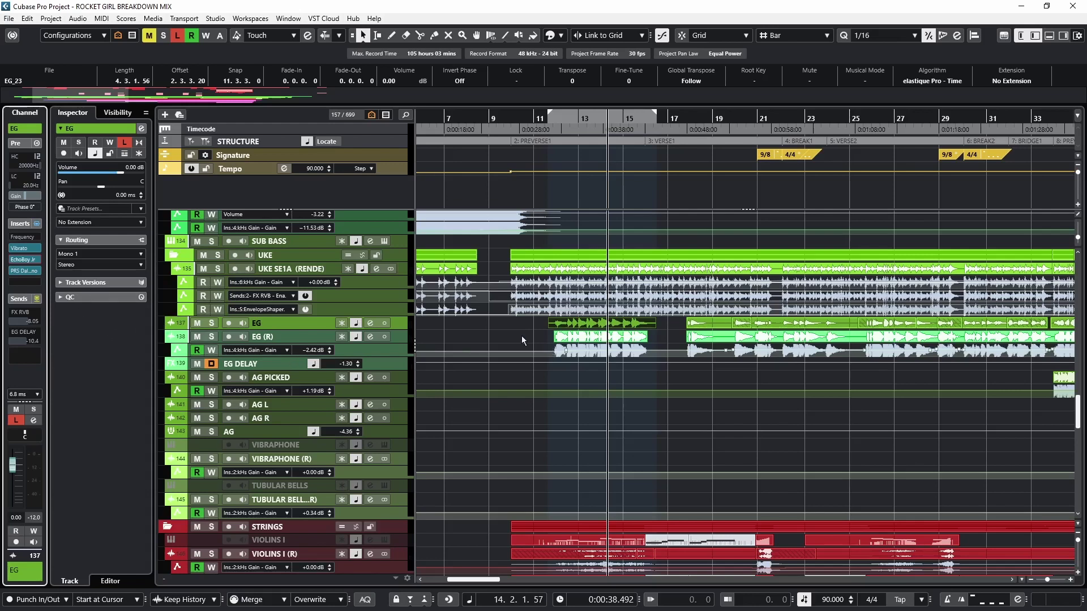
Disable the EG track, then solo EG (R) and play it from the left locator
key(shift+d)
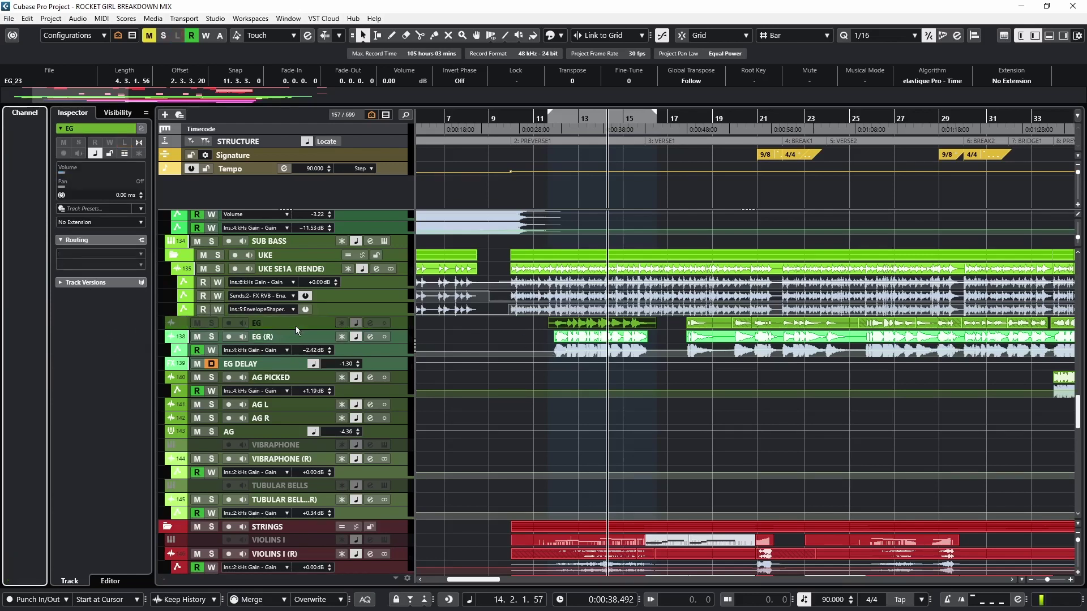
click(291, 335)
key(s)
key(KP_1)
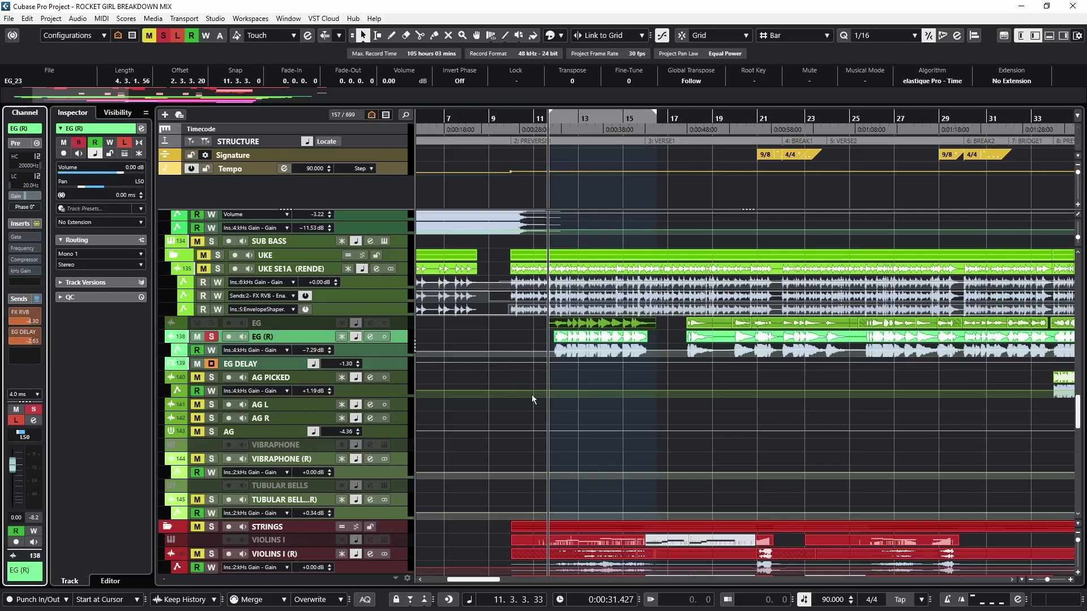
key(space)
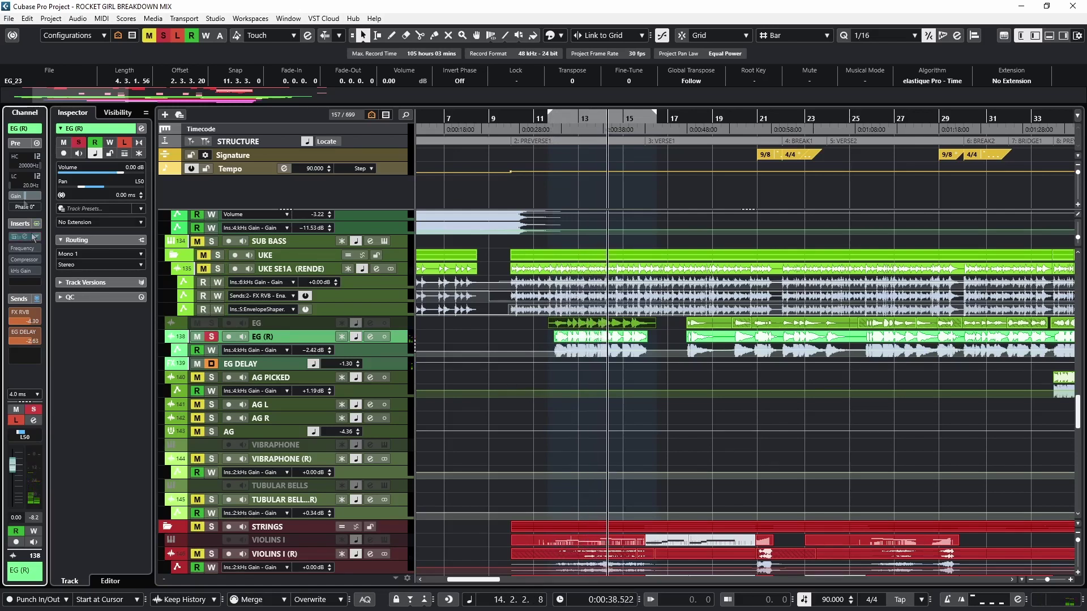
Play EG (R) from just before bar 12 with its Gate and the Frequency EQ on insert 2 active
click(554, 119)
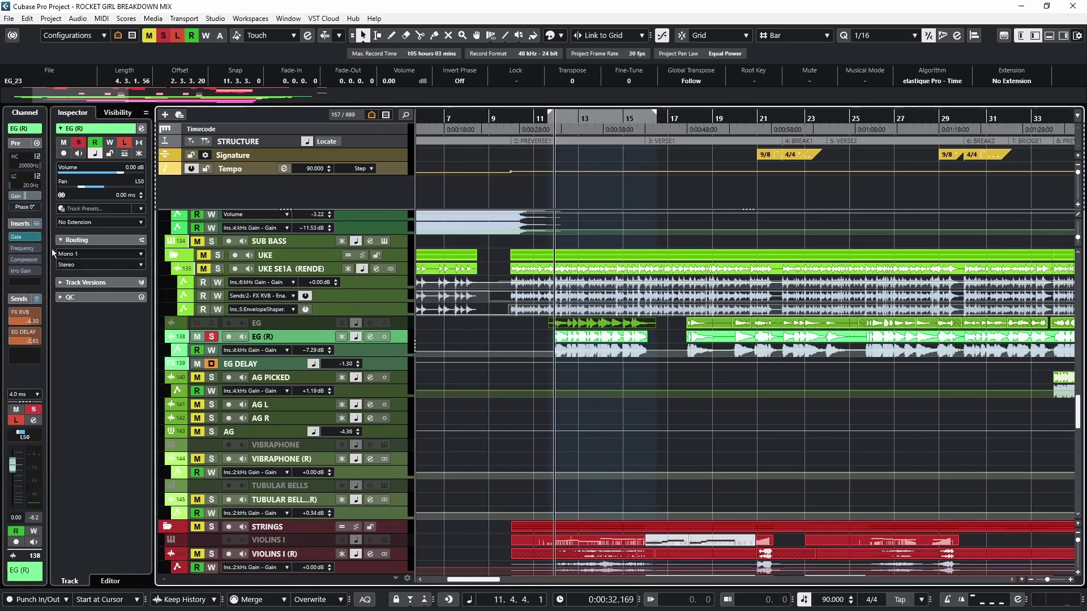
click(23, 250)
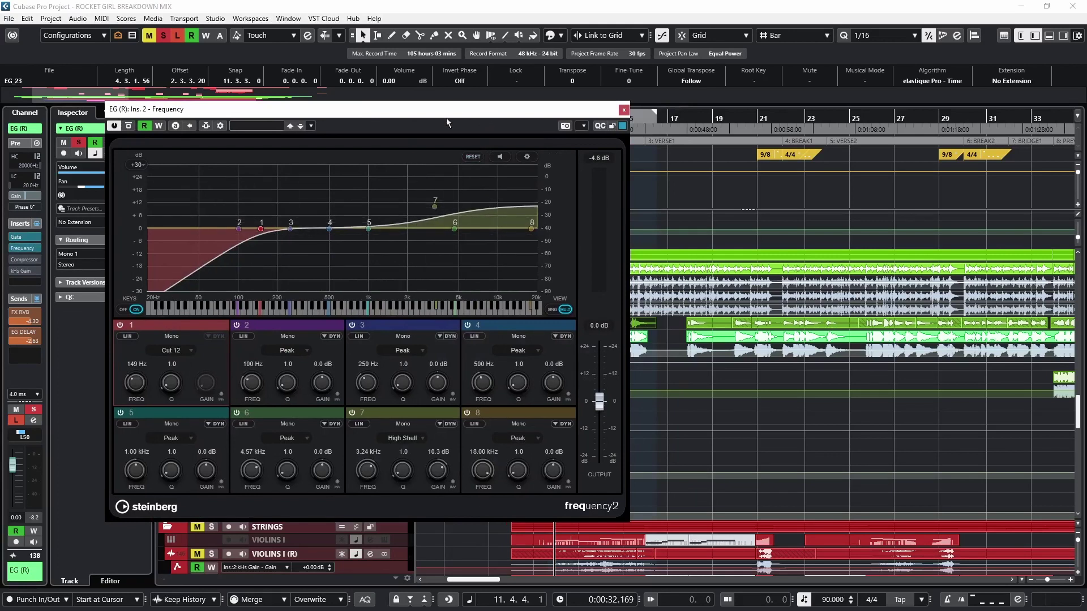
mouse_move(490, 110)
mouse_down()
mouse_move(439, 107)
mouse_move(481, 112)
mouse_up()
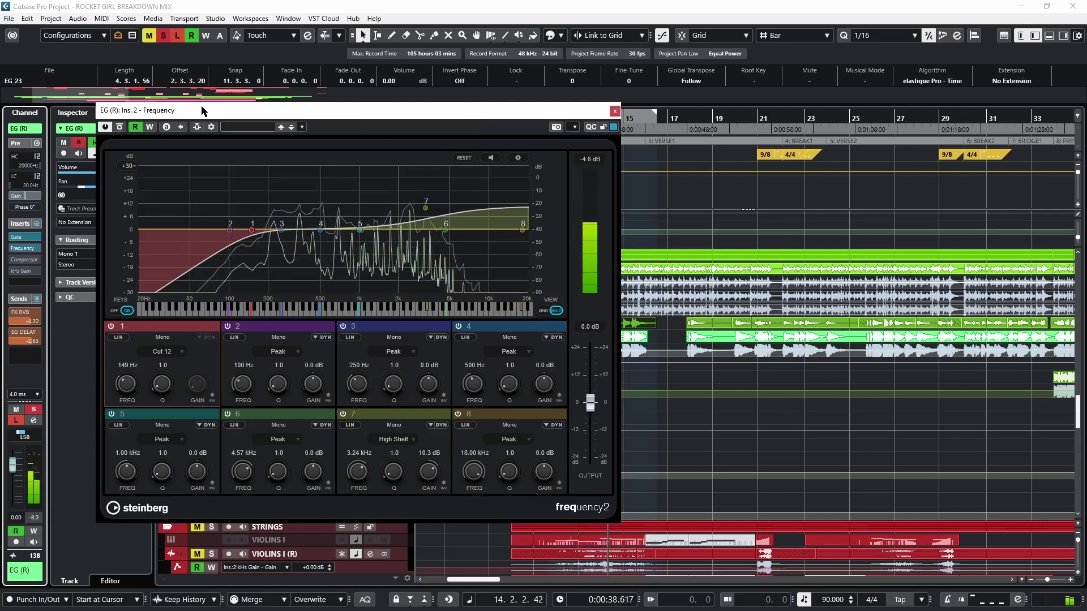
key(space)
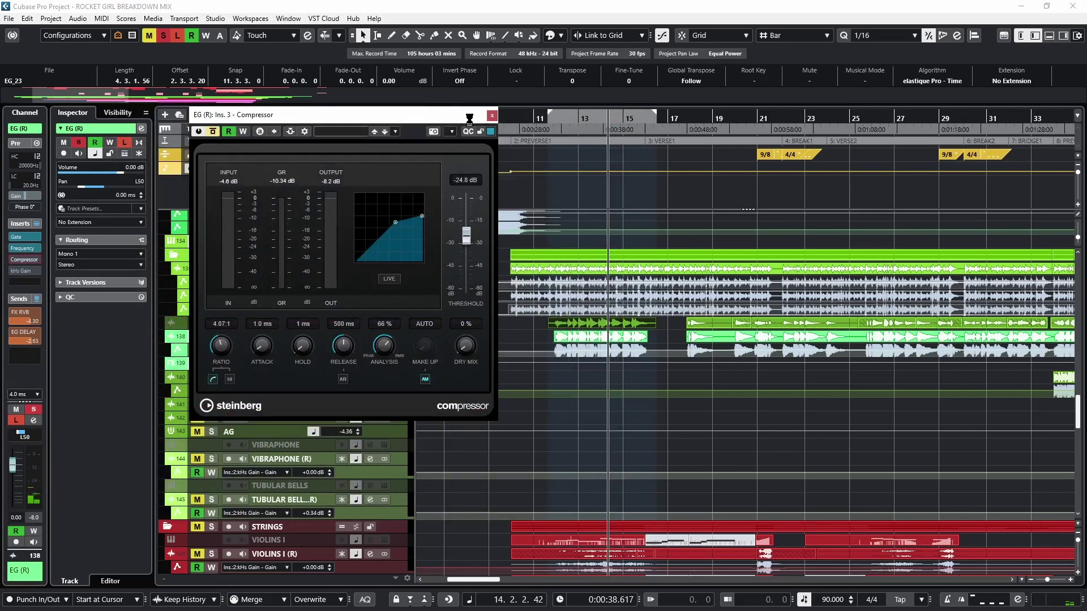
Play EG (R) from the left locator and activate its Compressor and kHs Gain inserts
drag(446, 118, 476, 117)
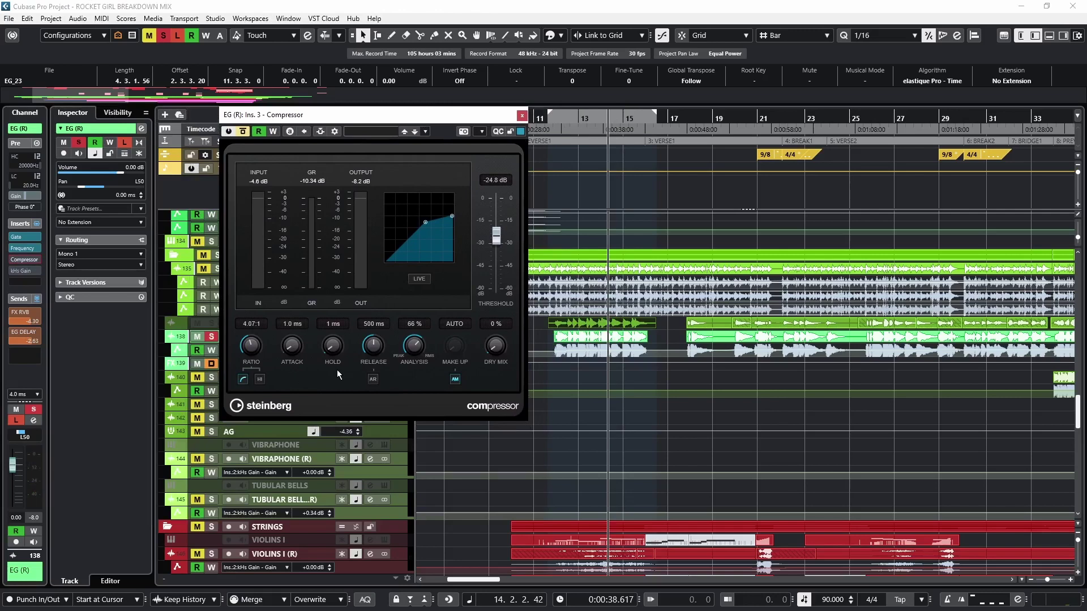
key(KP_1)
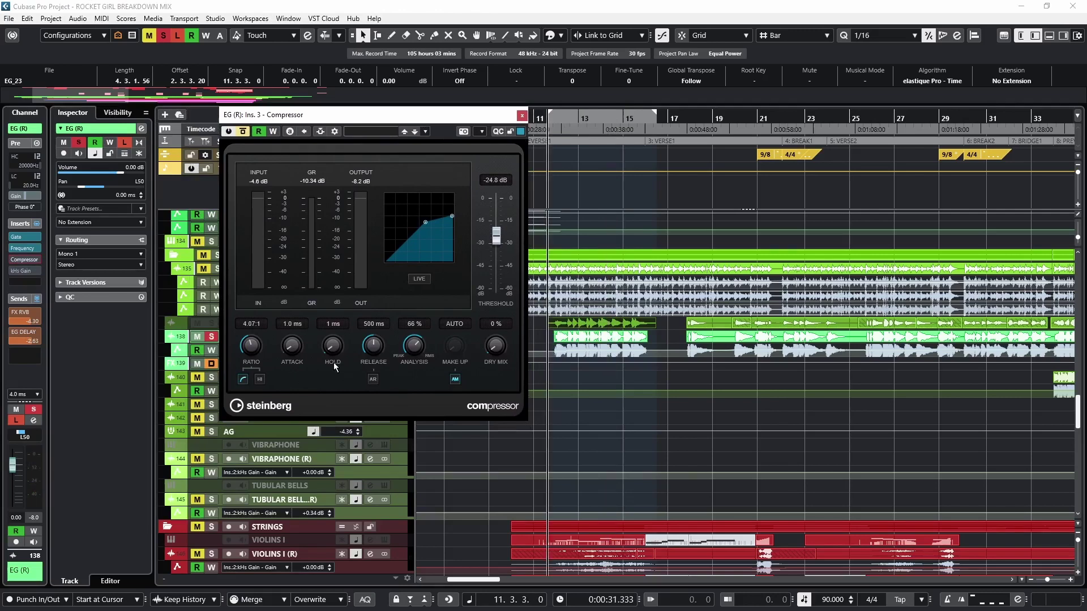
key(space)
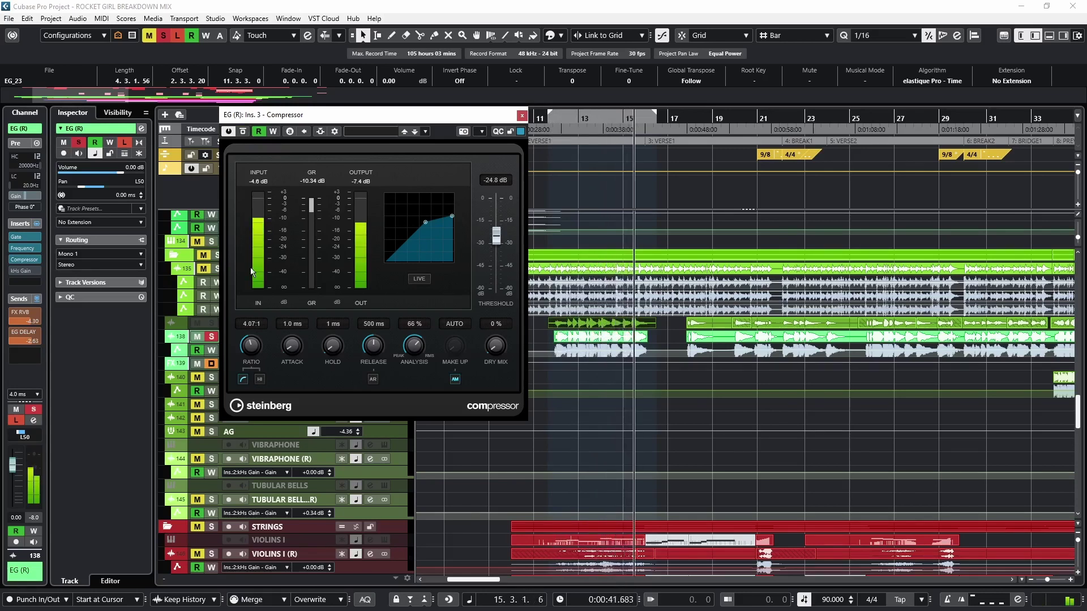
click(481, 131)
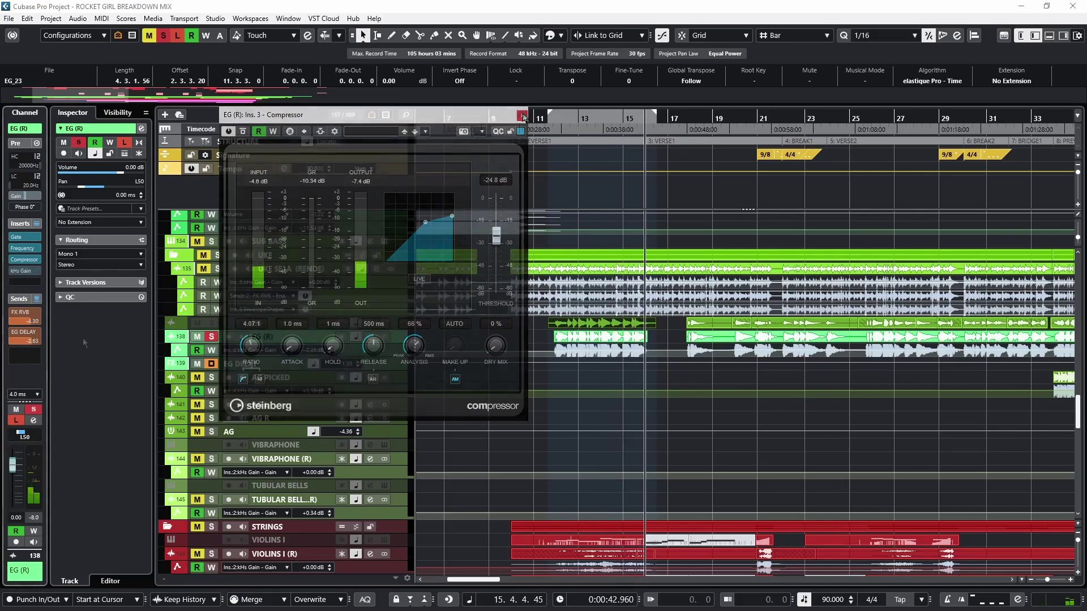
Examine the MonoDelay effect fed by EG (R)'s EG DELAY send and close its window
right_click(25, 335)
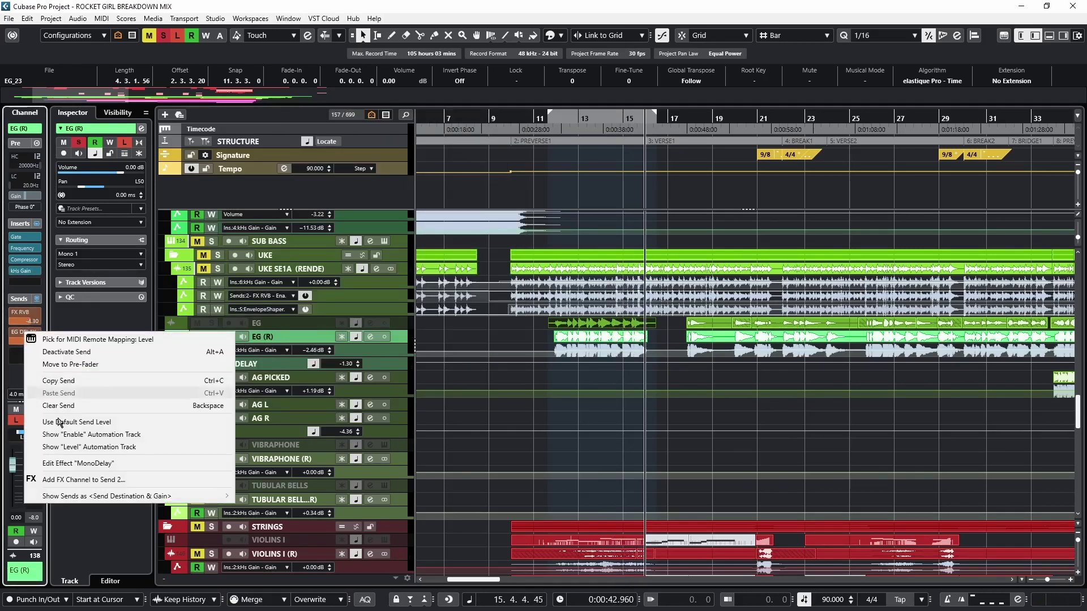
click(71, 462)
drag(423, 207, 411, 175)
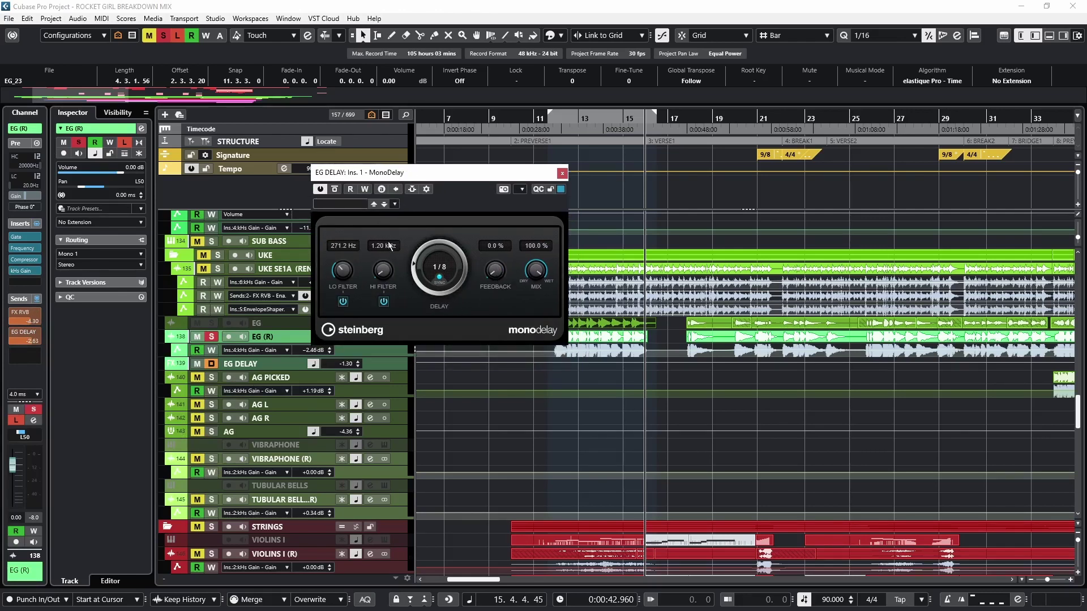
click(562, 174)
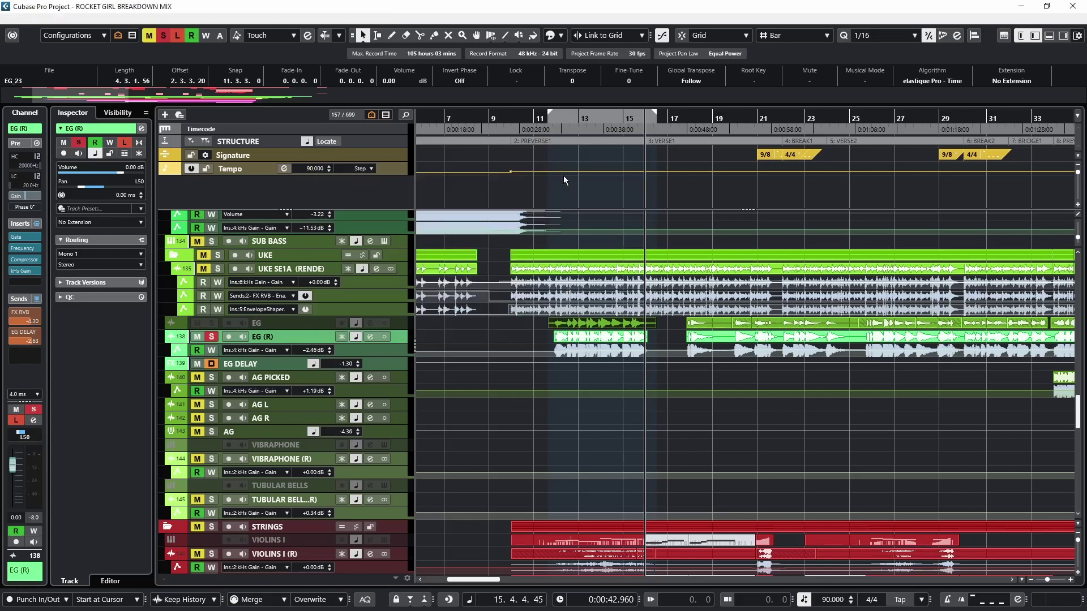
Compare the panning and sends of the EG DELAY channel with those of EG (R)
click(267, 365)
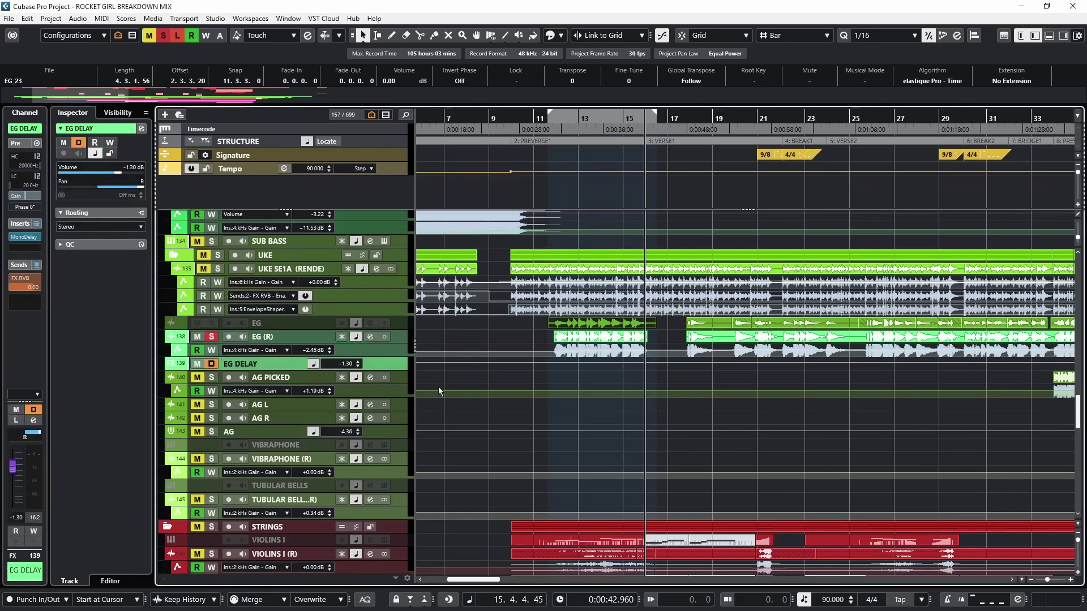
click(326, 336)
click(276, 362)
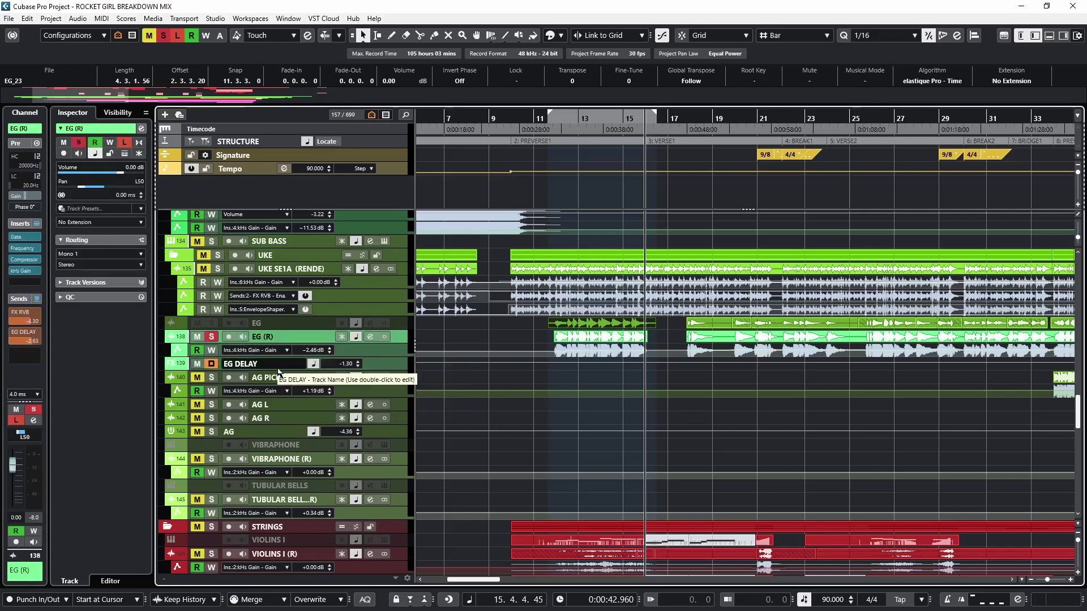
click(277, 367)
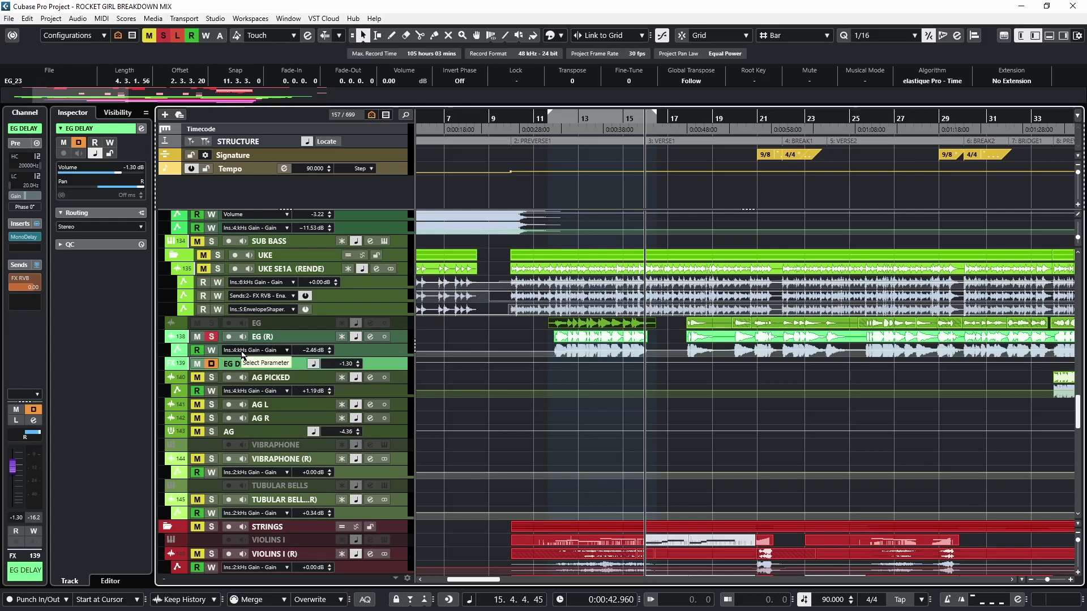
click(210, 336)
click(234, 361)
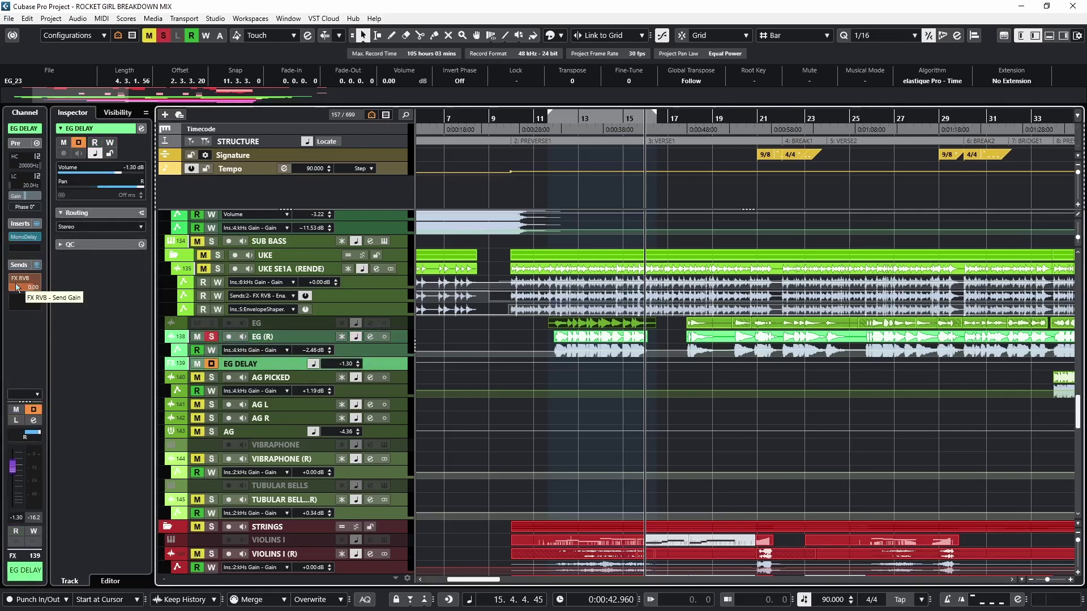
Select EG (R) and play it soloed from the left locator with its FX RVB and EG DELAY sends active
click(288, 338)
key(KP_1)
key(space)
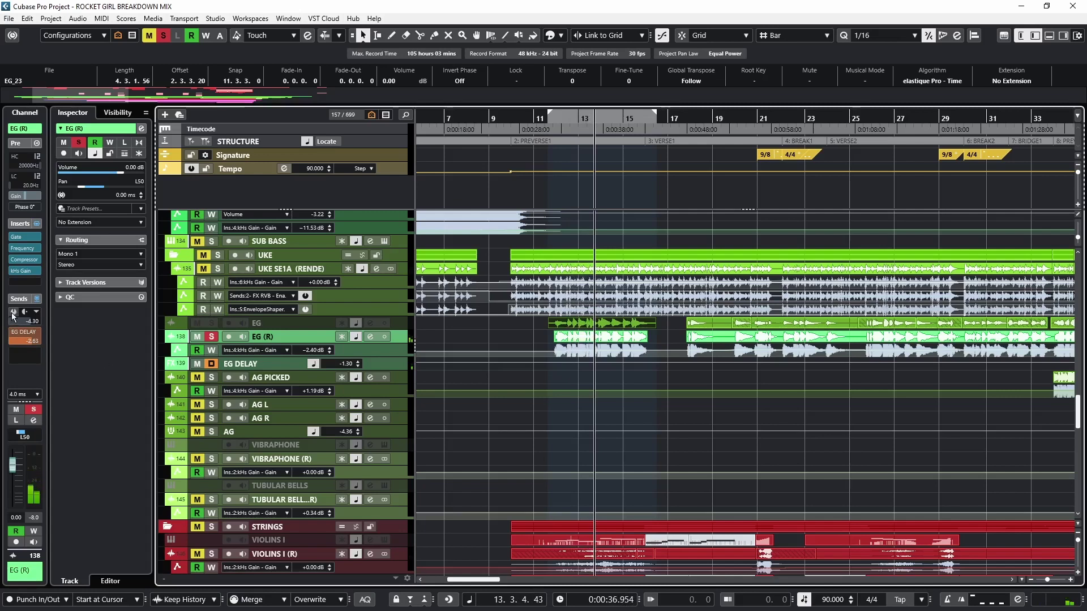
click(545, 118)
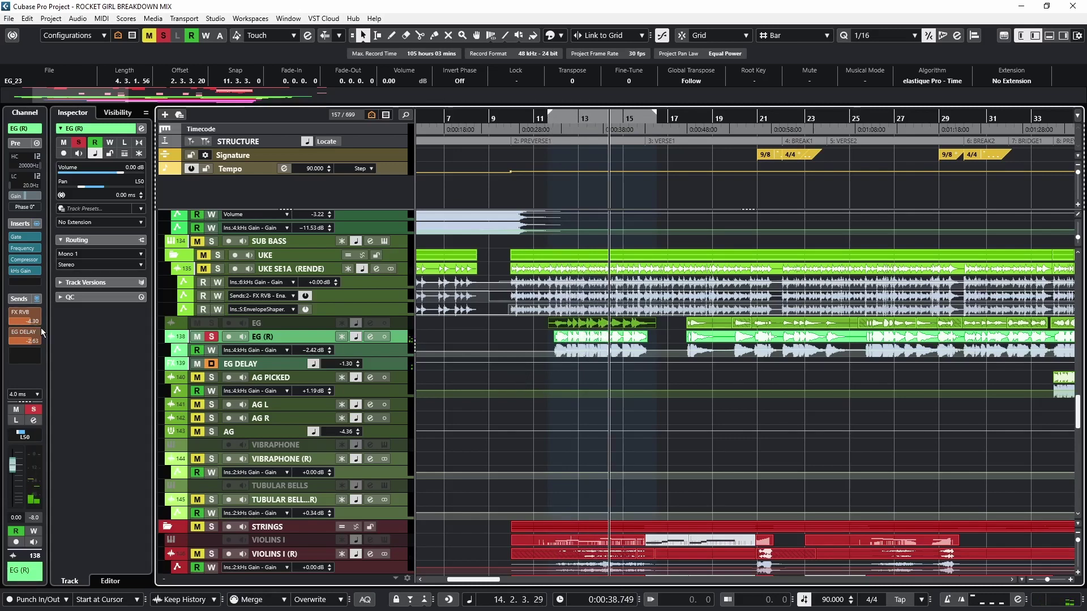
Select AG PICKED, set the locators around the start of PREVERSE2 and play it soloed with only its kHs Gain insert active
click(280, 378)
scroll(637, 323, right, 10)
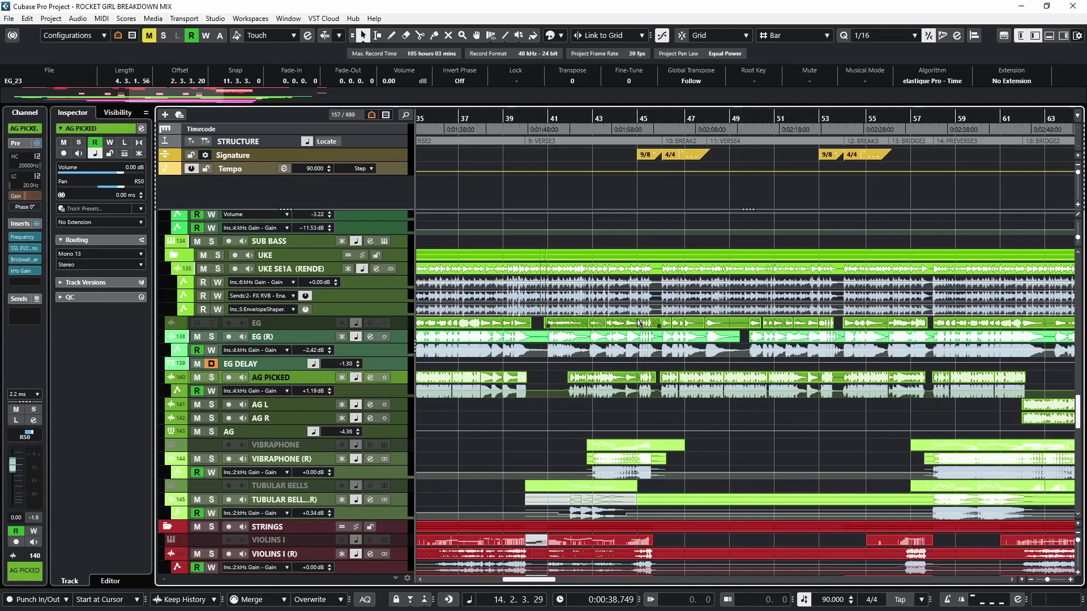
drag(712, 117, 676, 118)
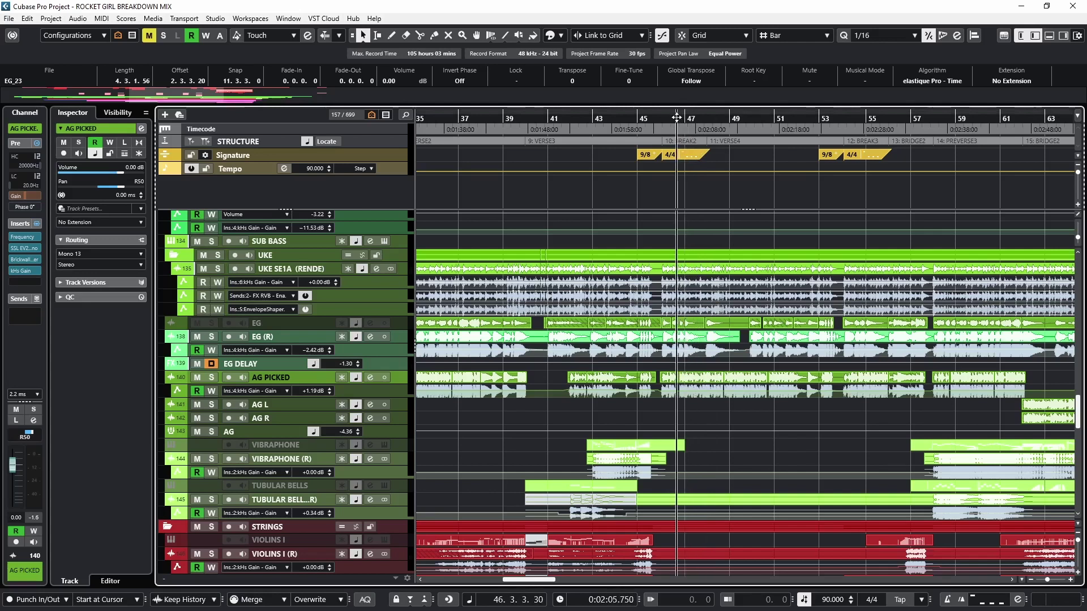
scroll(685, 274, left, 3)
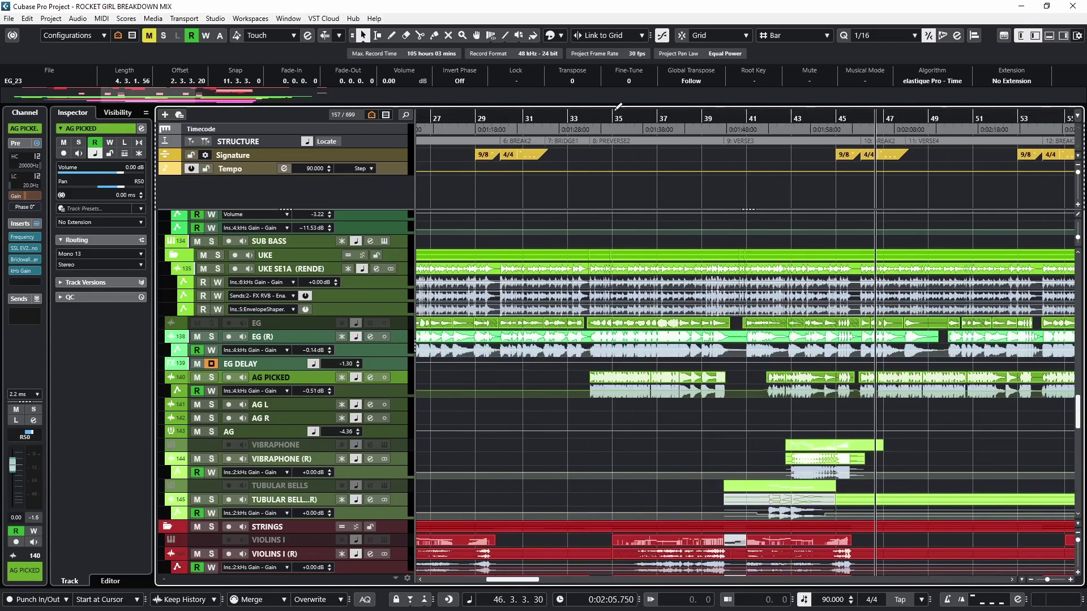
key(KP_1)
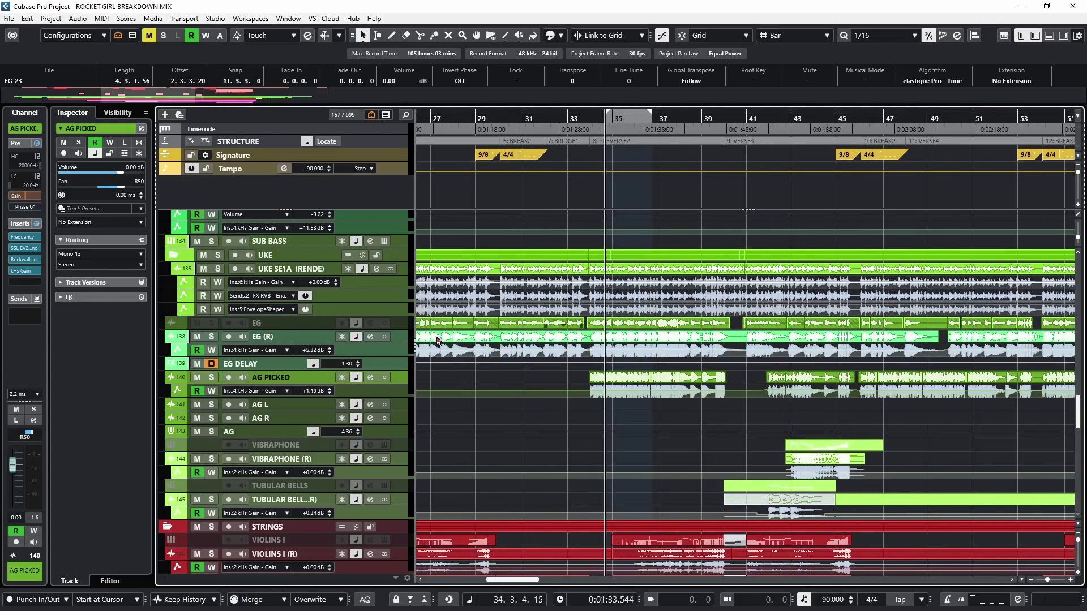
key(s)
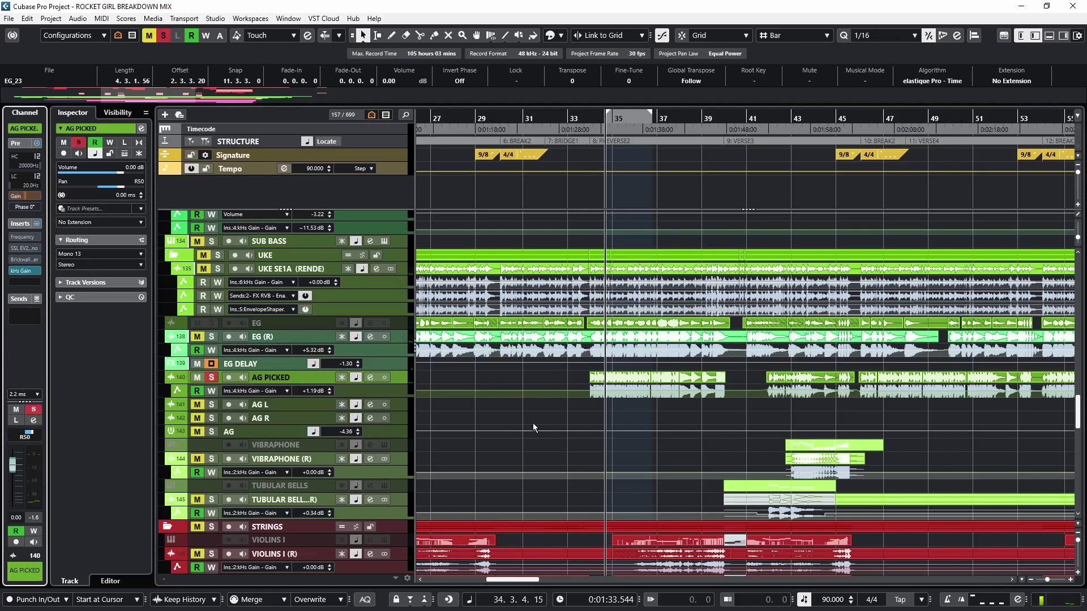
key(space)
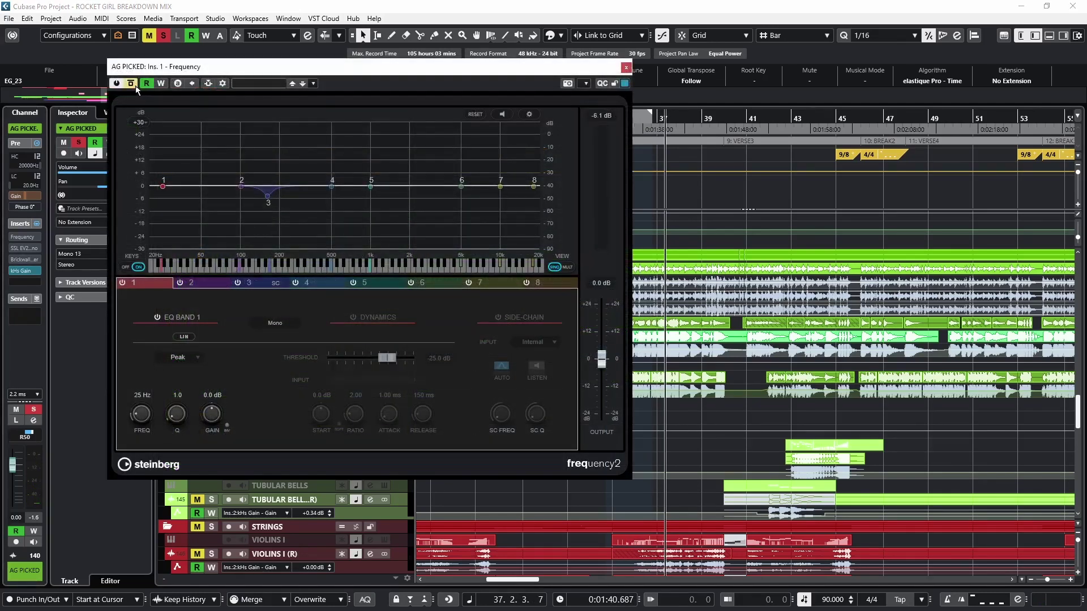
Play AG PICKED from the left locator with its Frequency EQ bypassed and activate the EQ during playback
click(134, 85)
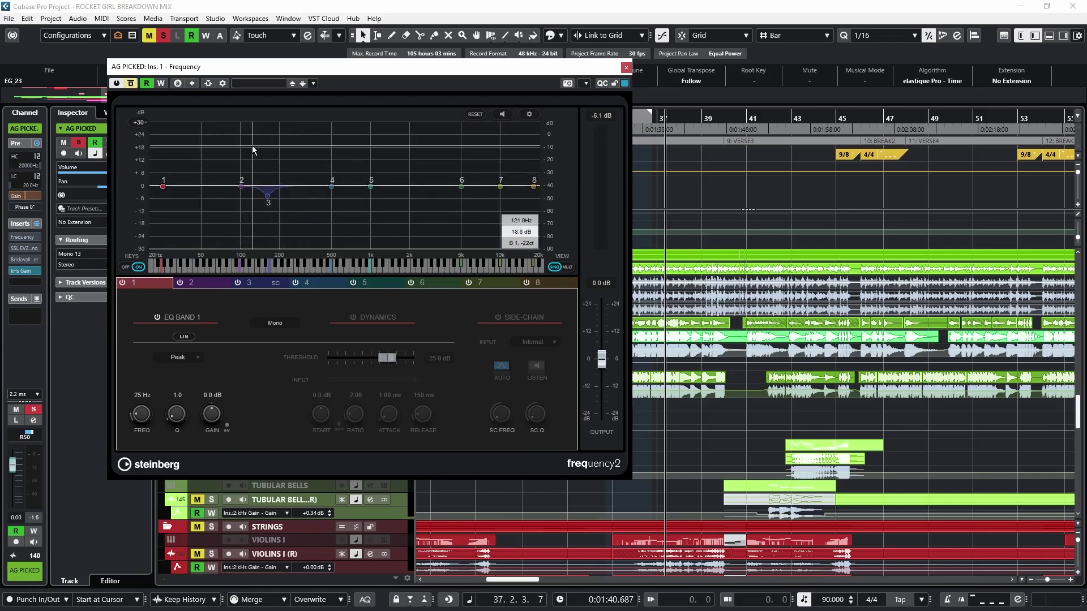
key(KP_1)
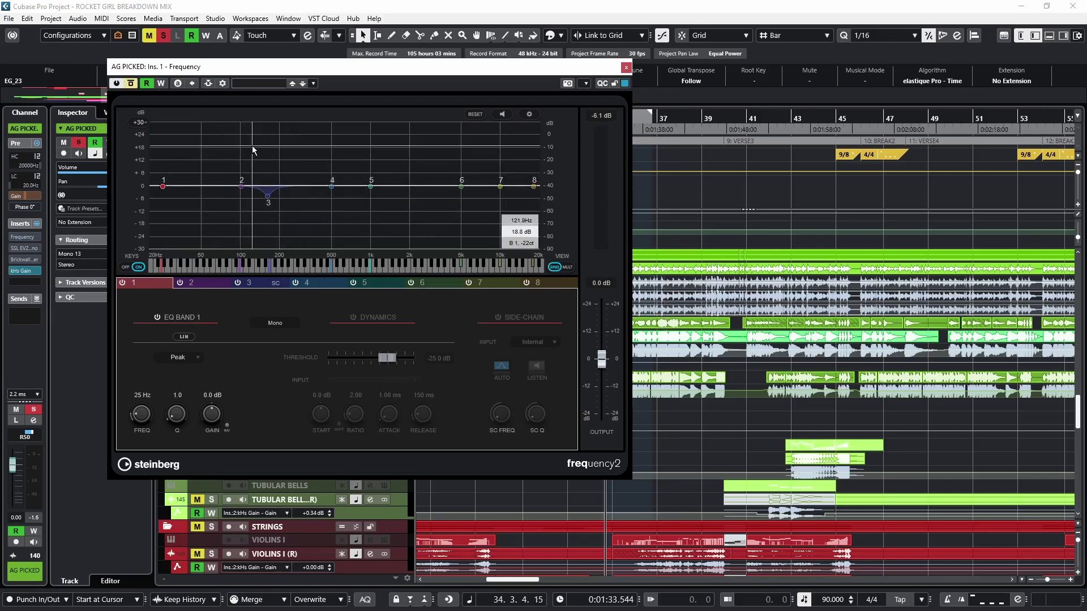
click(130, 83)
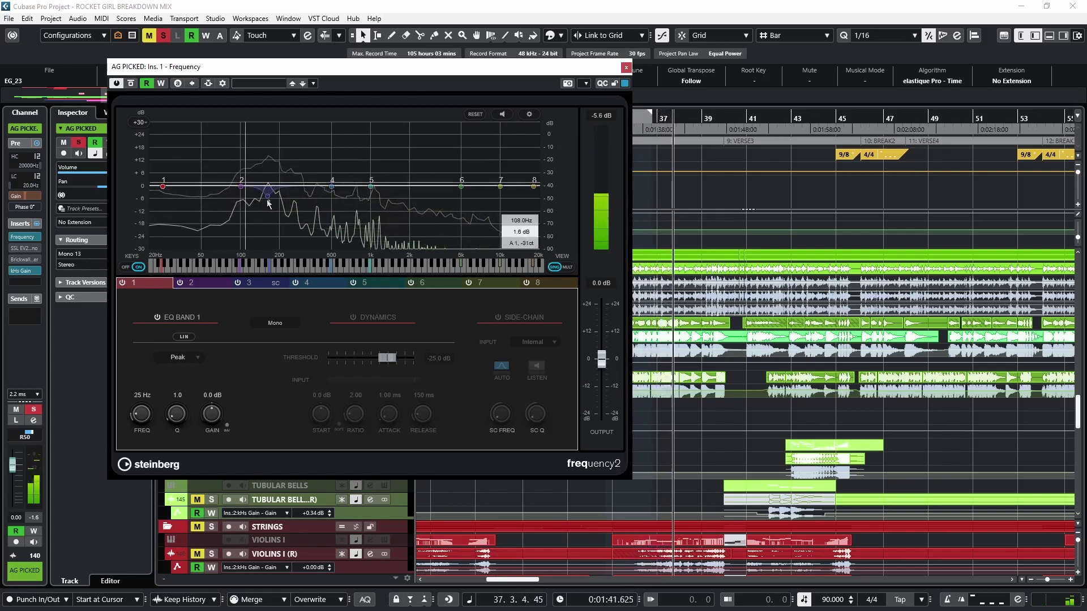
drag(311, 62, 383, 67)
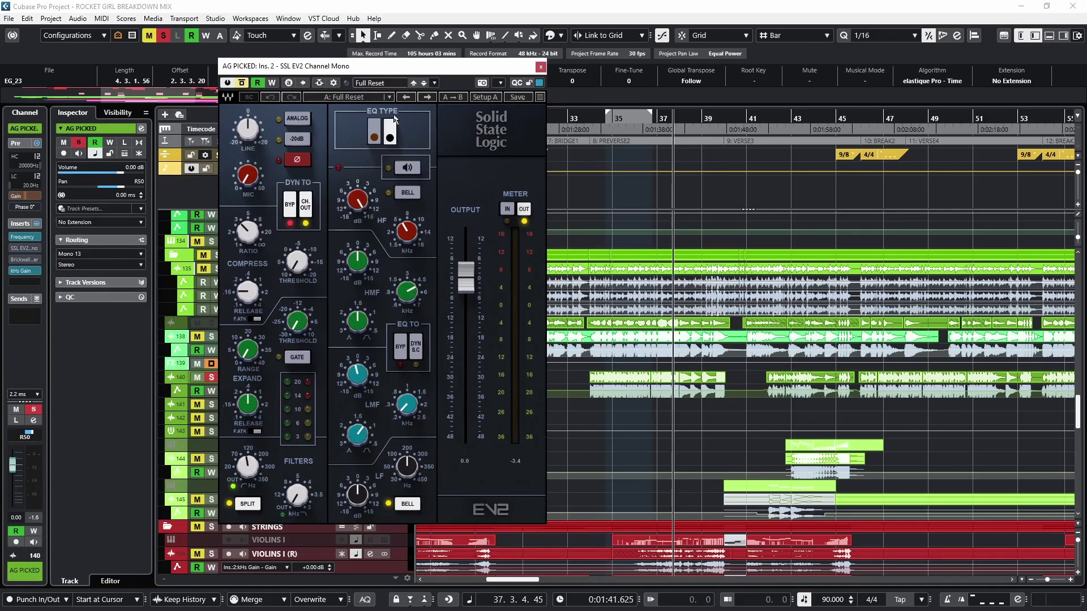
Play AG PICKED with the SSL EV2 Channel Mono insert bypassed and activate the insert during playback
key(space)
click(242, 82)
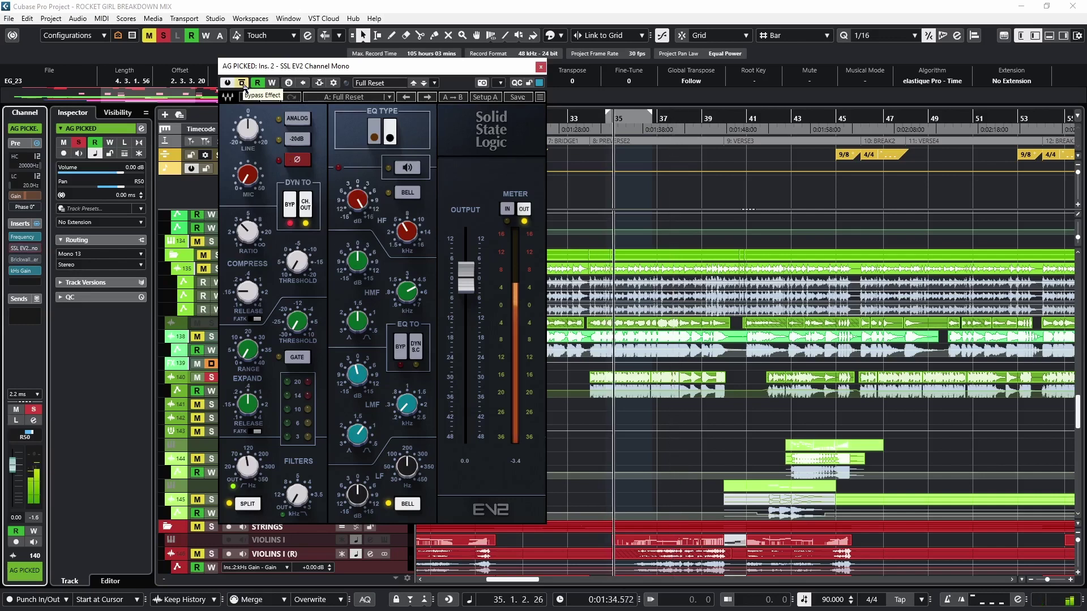
click(244, 85)
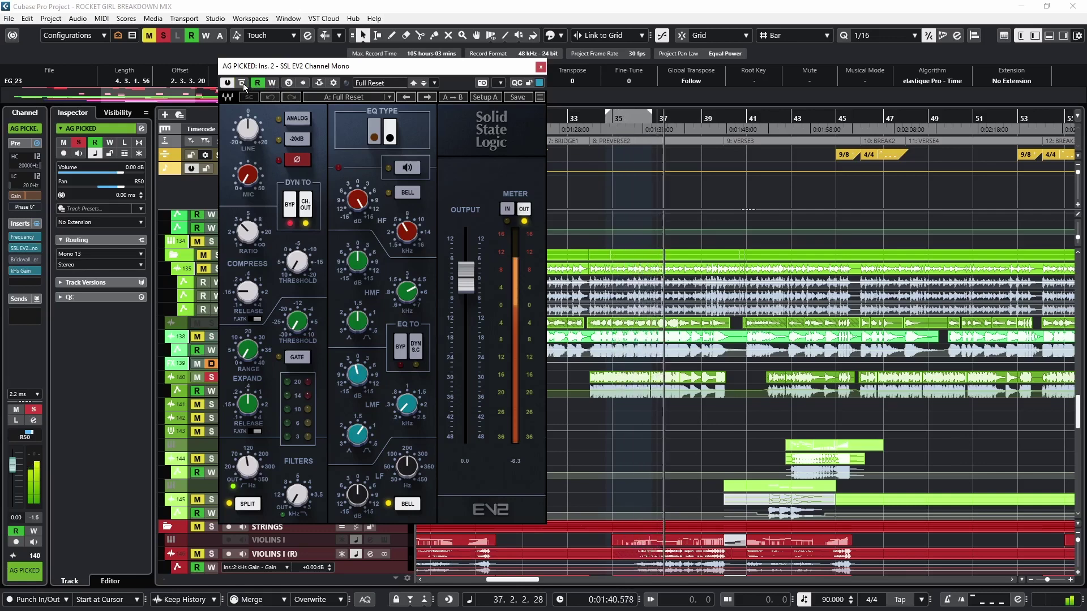
Audition the LMF and HF frequencies of AG PICKED's SSL EV2 equalizer during playback and close the plug-in window
key(space)
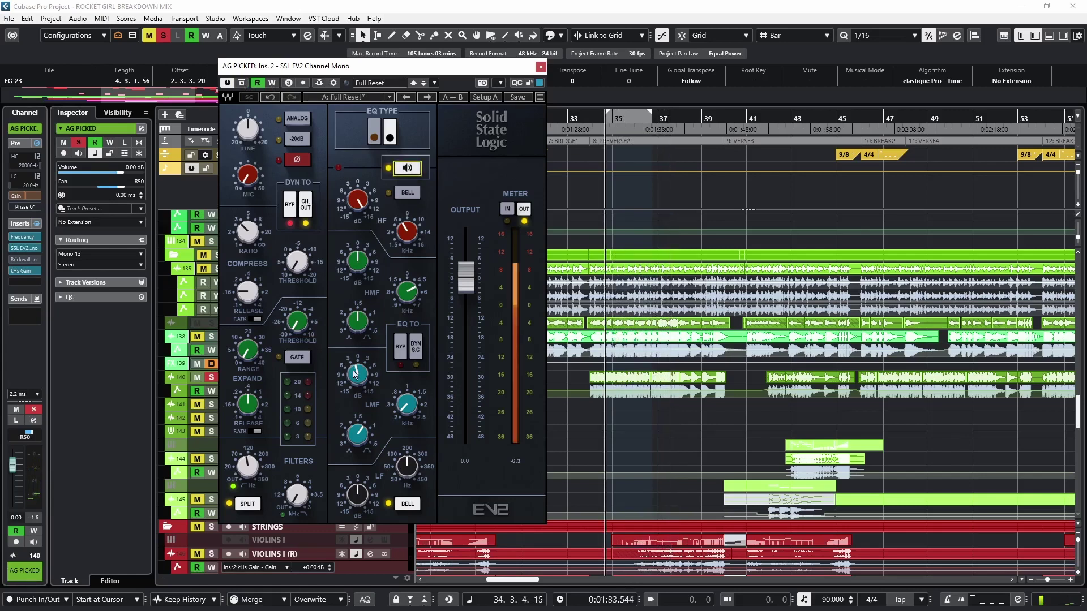
click(407, 409)
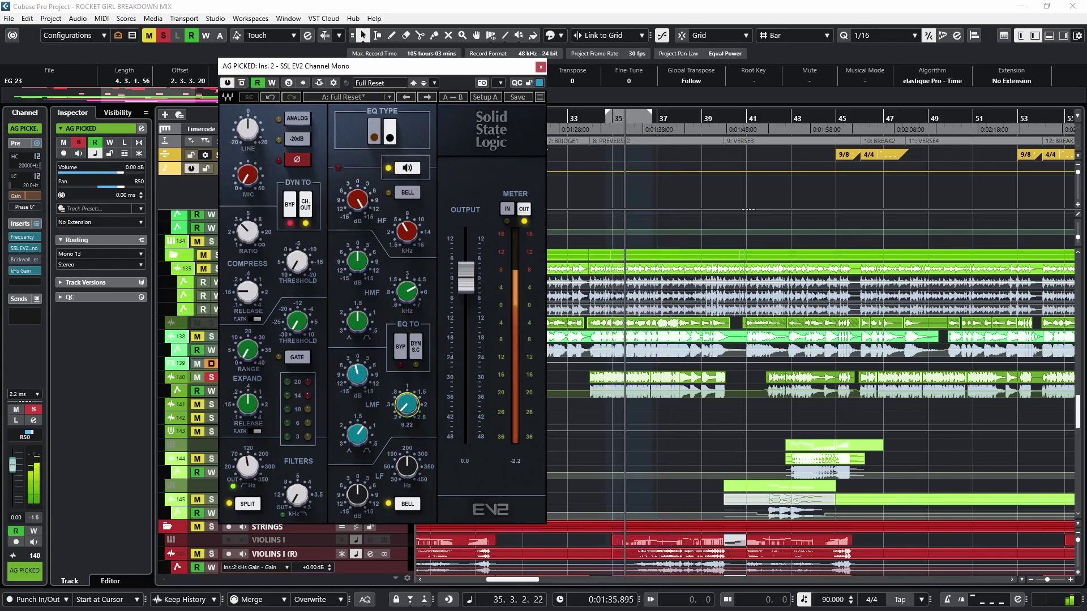
click(407, 233)
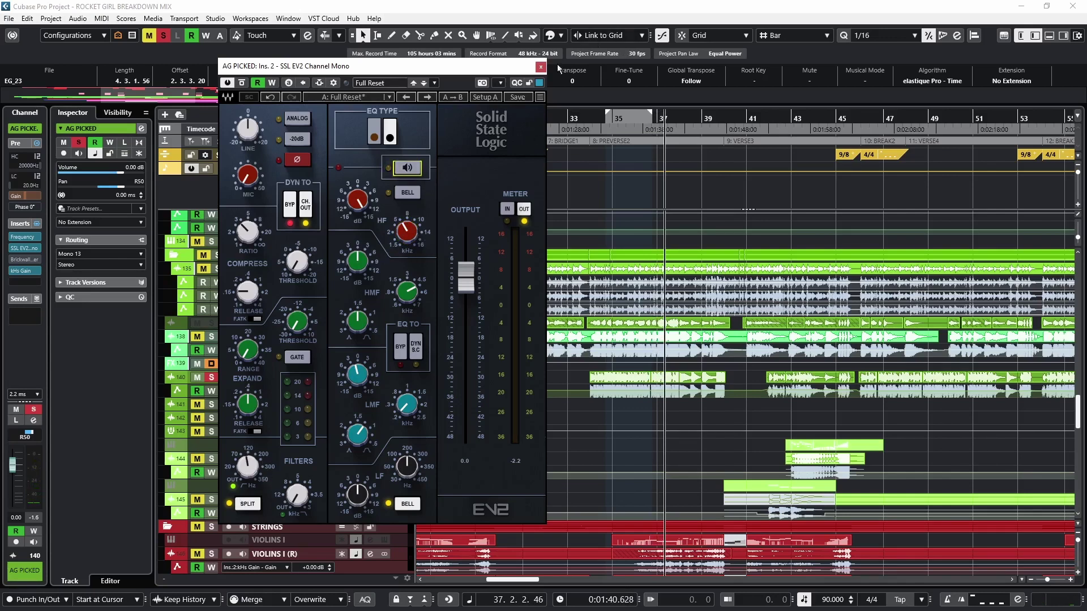
click(540, 67)
Play AG PICKED from the left locator with its Brickwall Limiter open, stop playback and unsolo the track
drag(383, 140, 391, 127)
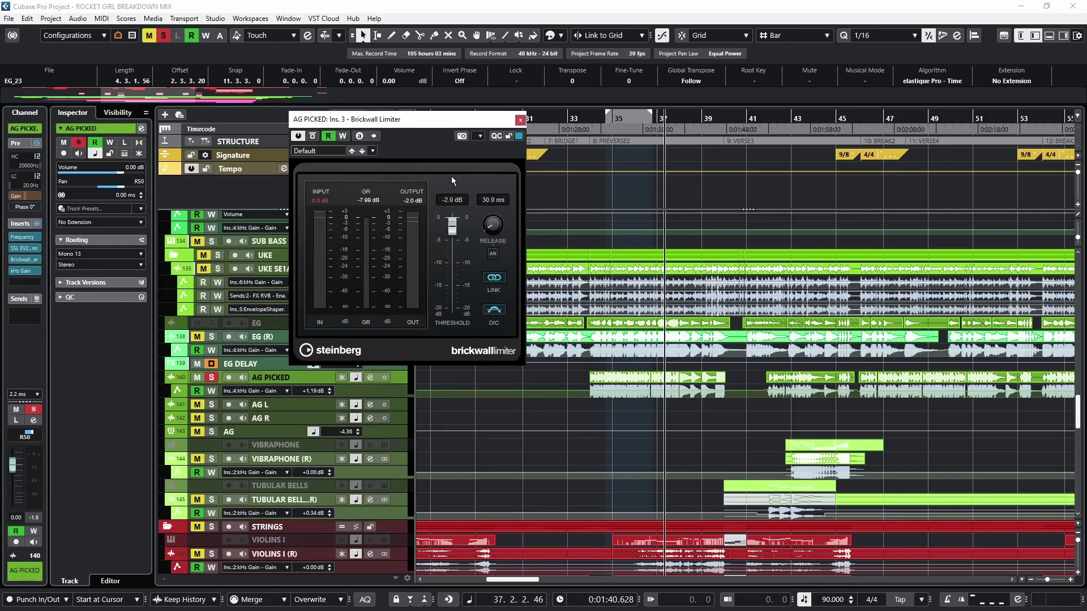
key(KP_1)
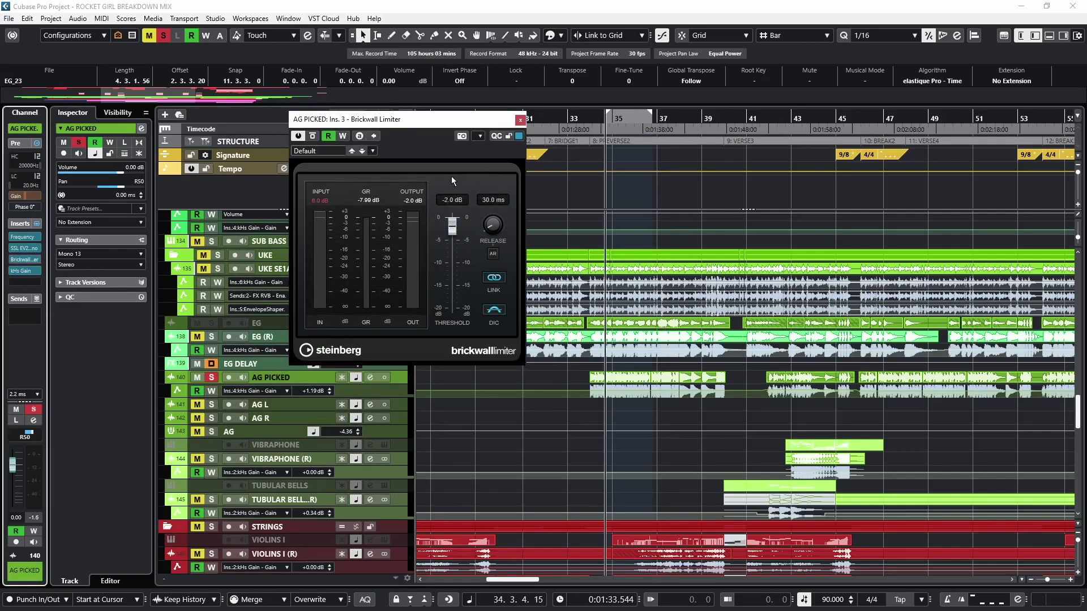
key(space)
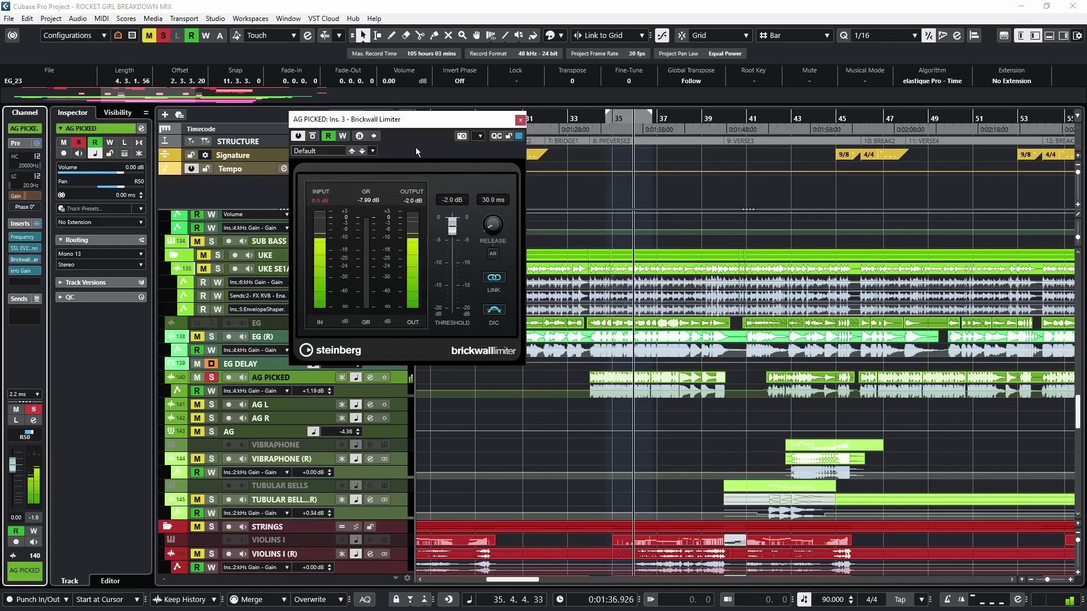
key(space)
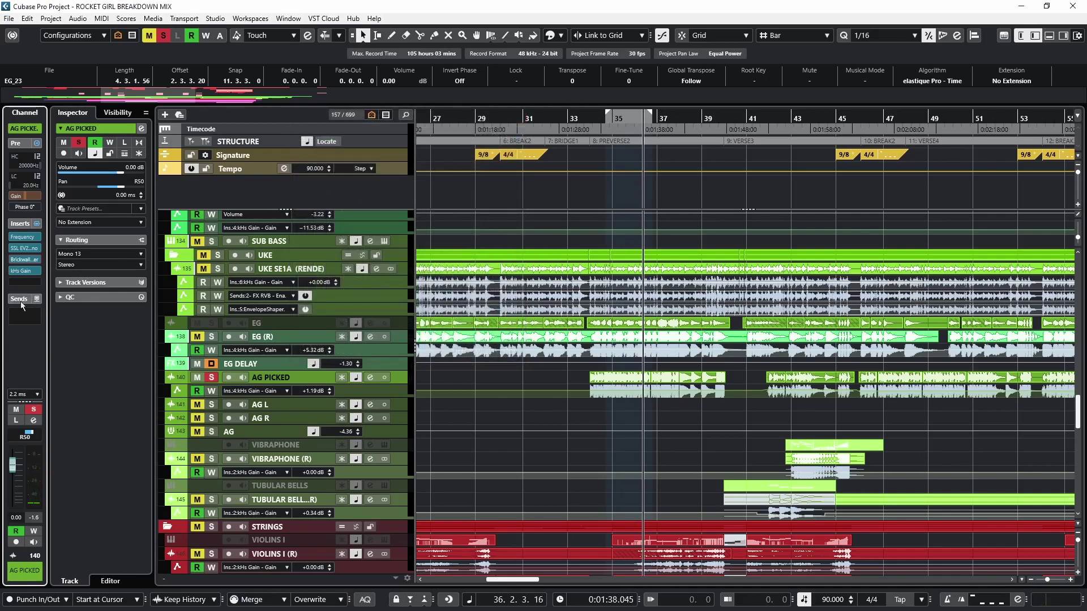
click(33, 410)
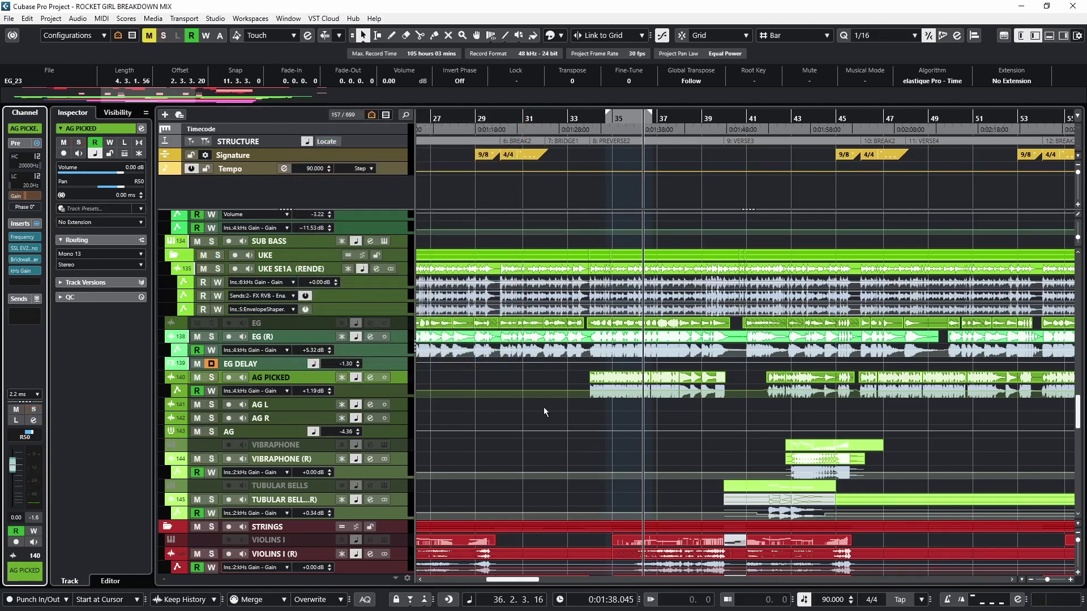
Solo the AG group and play it from about bar 62 in the BRIDGE2 section
scroll(533, 406, down, 3)
scroll(634, 327, right, 10)
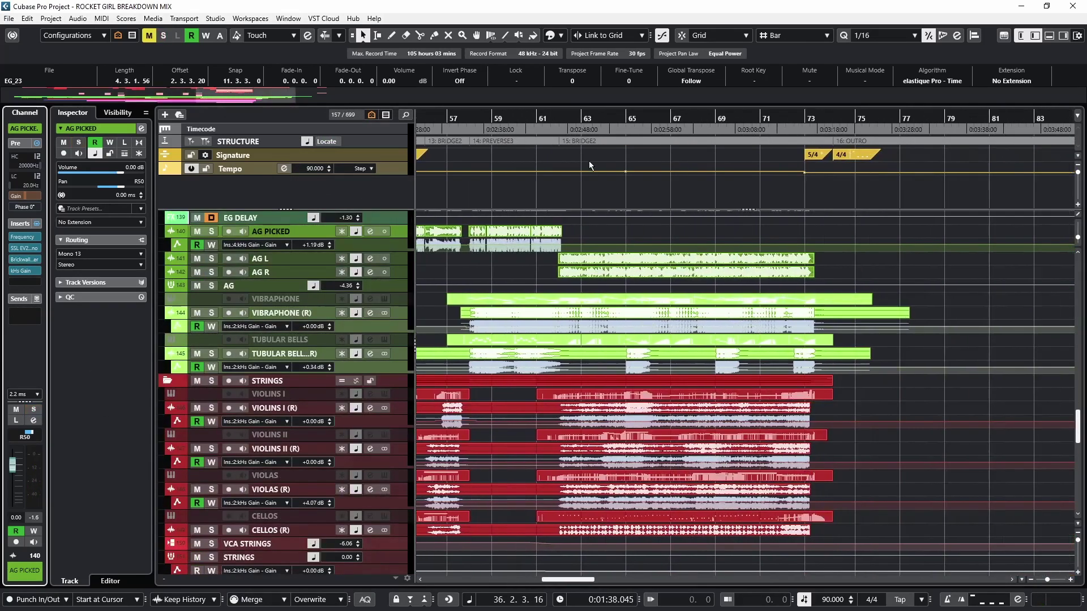
click(575, 117)
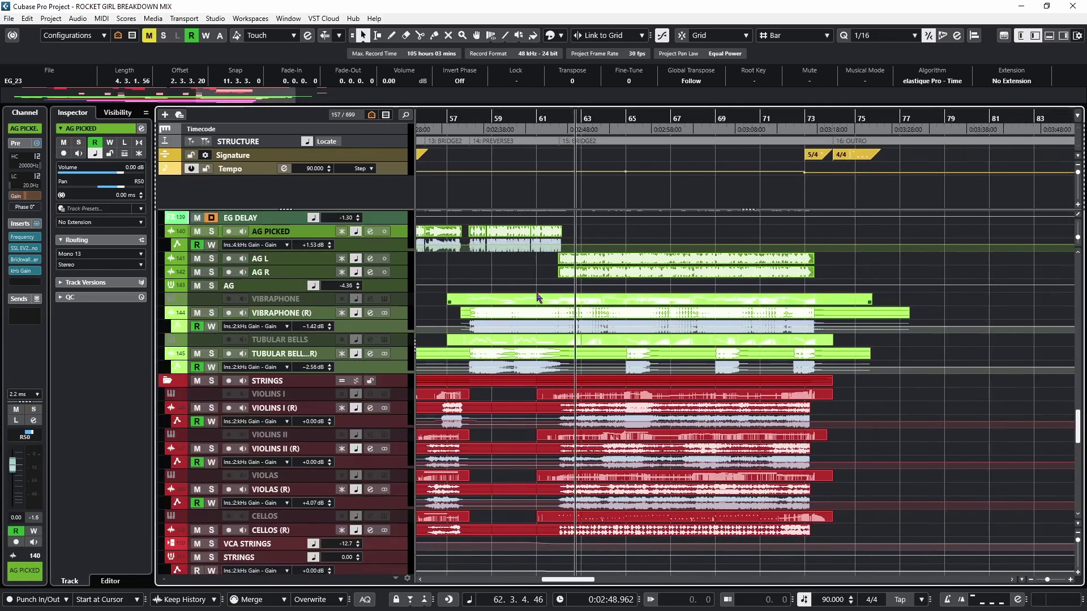
click(211, 286)
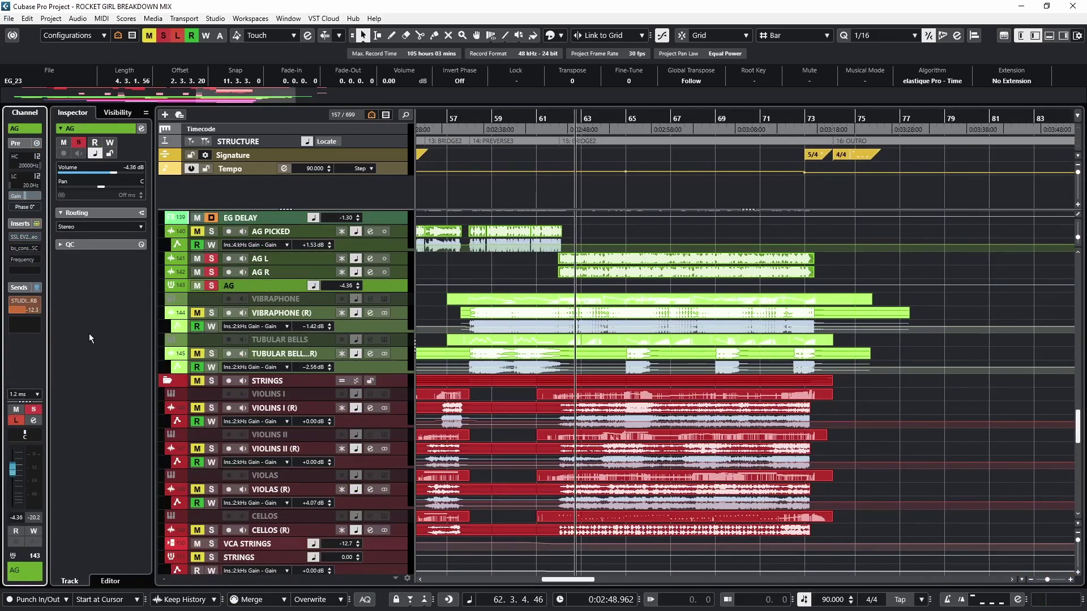
key(space)
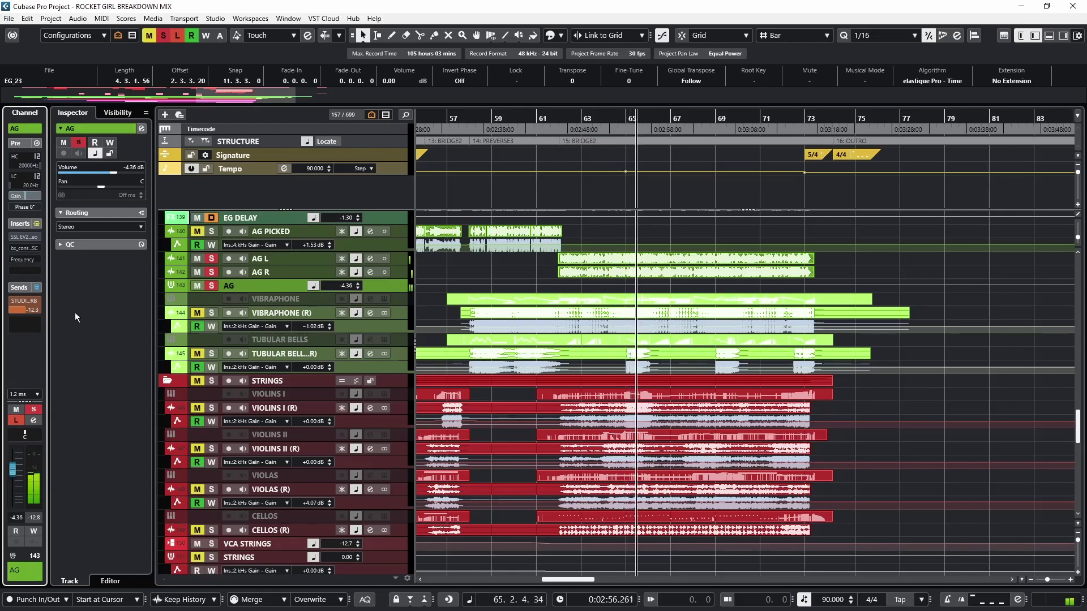
Activate the SSL EV2 Channel Stereo insert on the AG group and turn off the channel's listen mode
key(space)
click(24, 237)
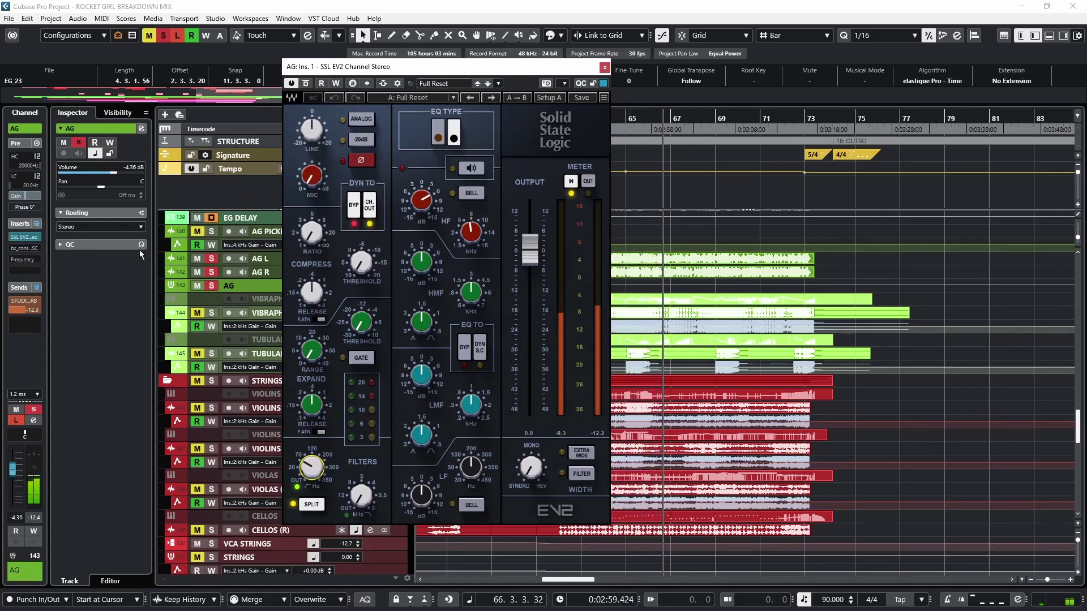
click(21, 421)
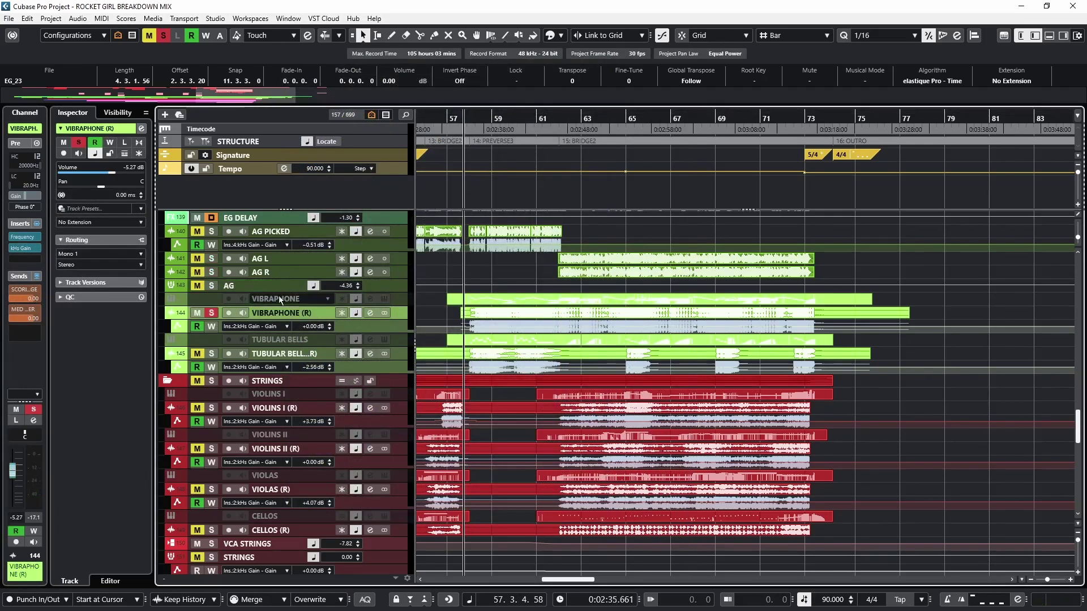
Open the Frequency EQ on VIBRAPHONE (R) and activate it while the soloed track plays
click(280, 297)
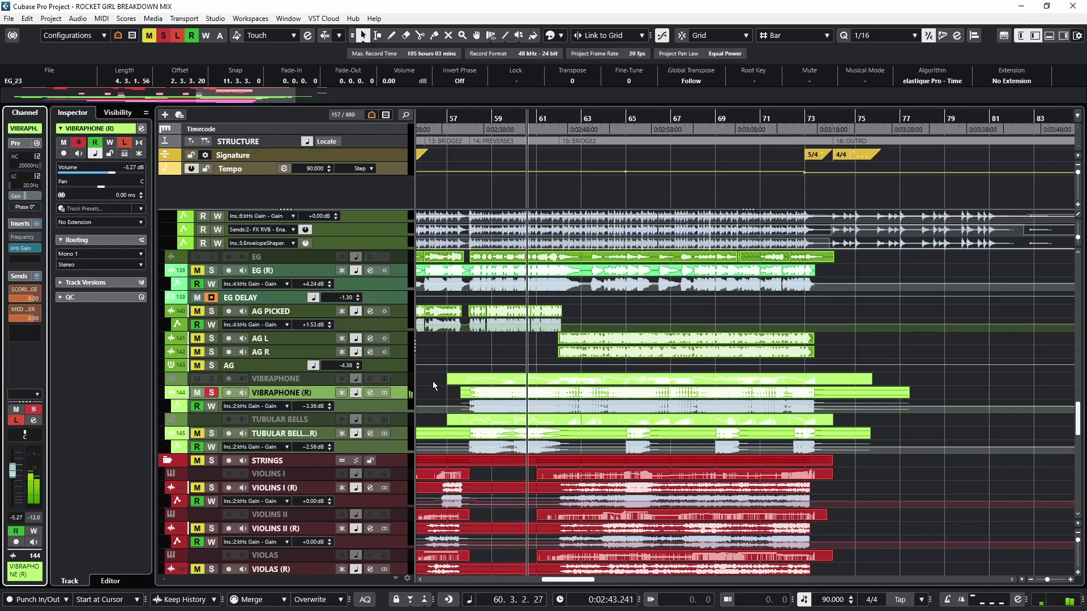
click(21, 237)
drag(296, 107, 386, 51)
drag(458, 50, 434, 90)
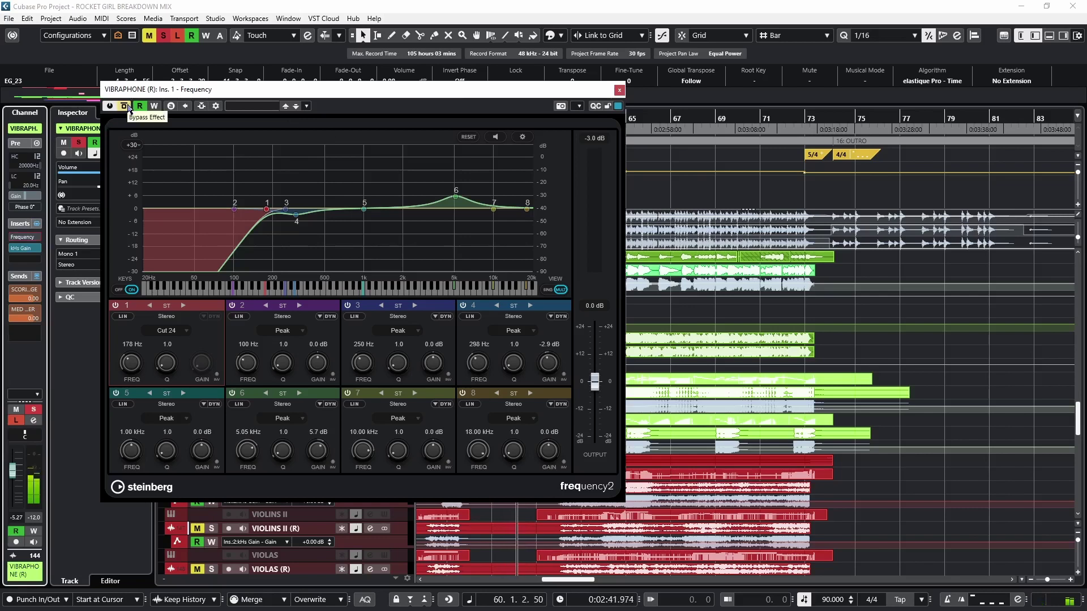
click(125, 106)
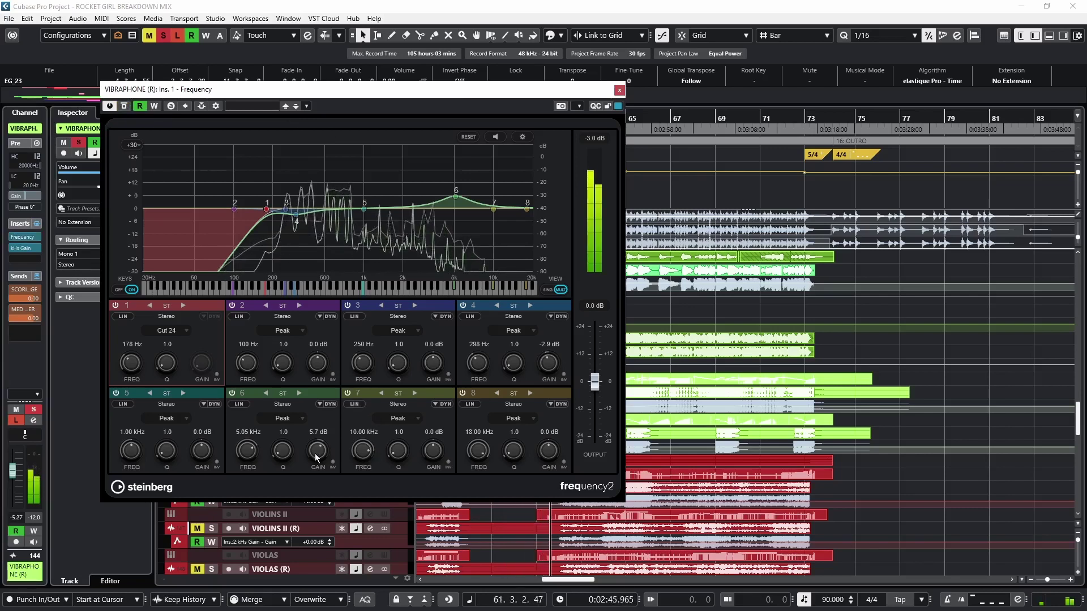
Audition VIBRAPHONE (R) with the 5.05 kHz EQ band's gain raised to 16.0 dB and undo the boost
drag(406, 91, 383, 110)
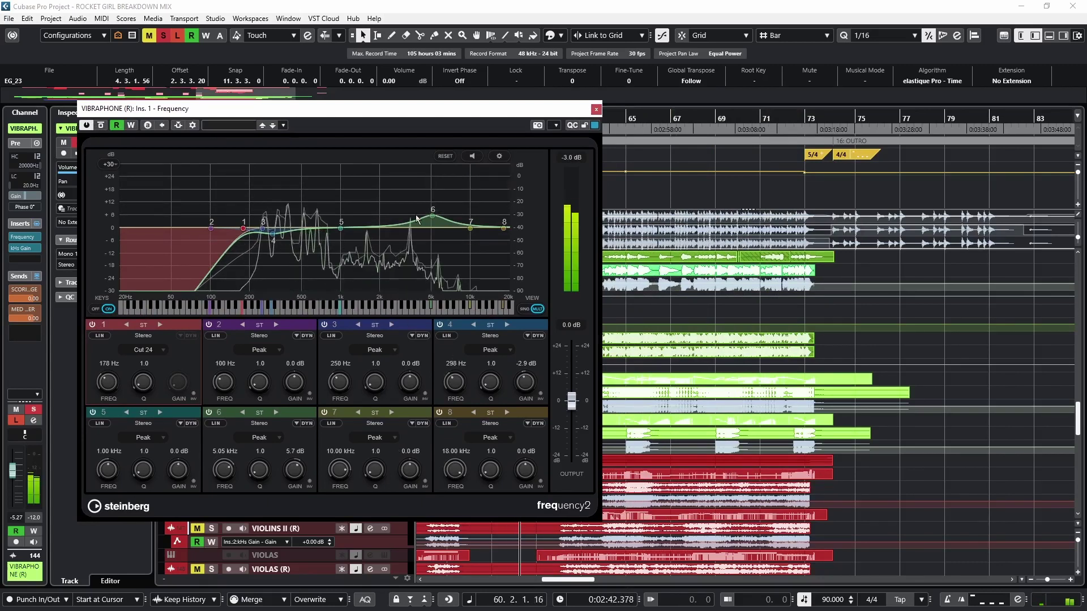
drag(293, 473, 294, 445)
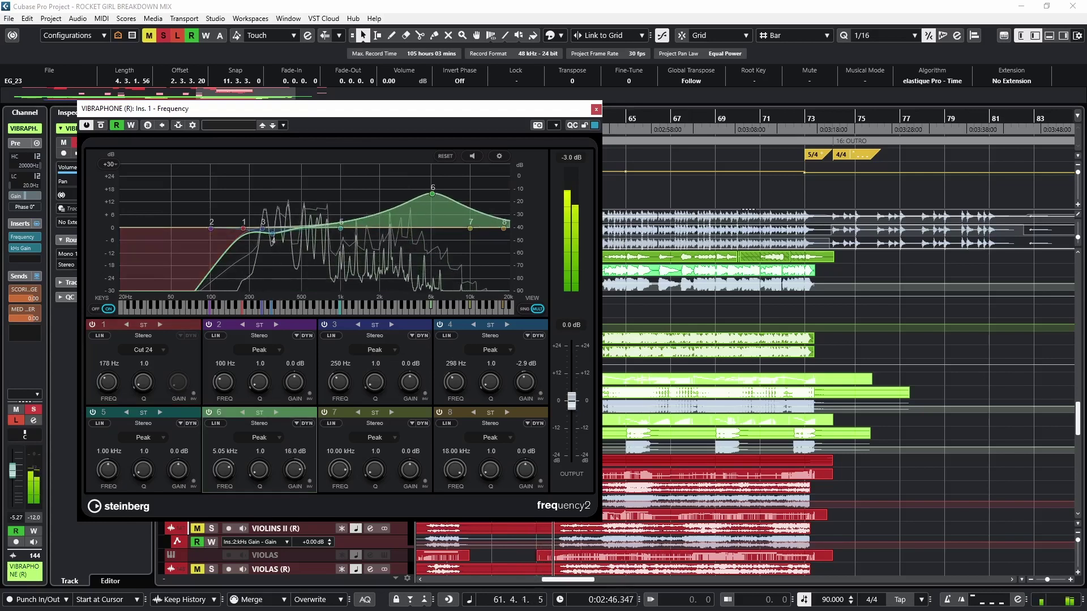
key(ctrl+z)
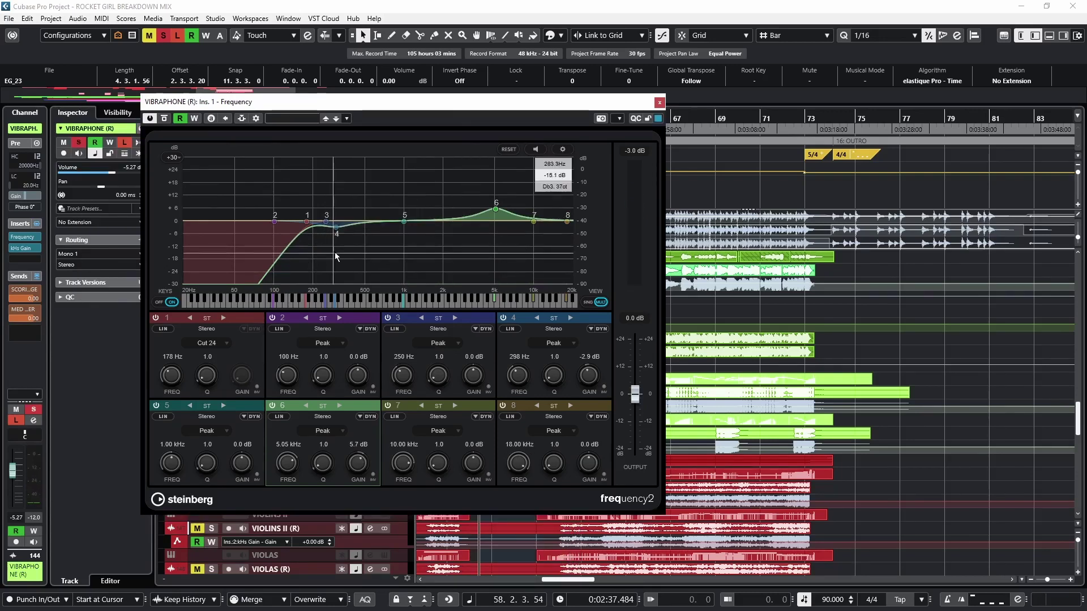
Audition VIBRAPHONE (R) with the 298 Hz EQ band's gain raised to 11.0 dB and restore it to -2.9 dB
key(space)
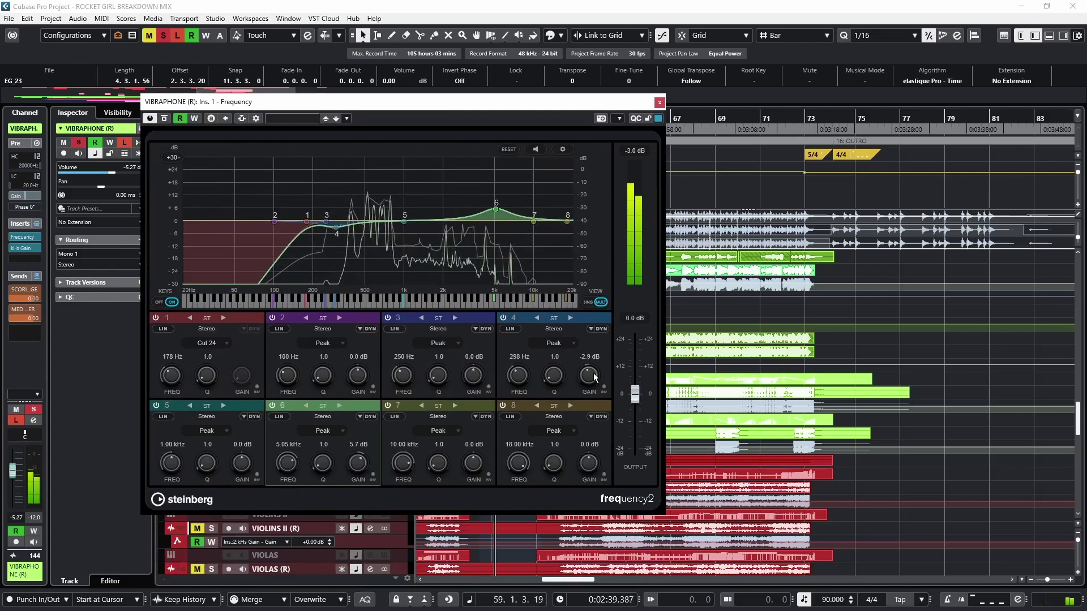
drag(594, 381, 601, 353)
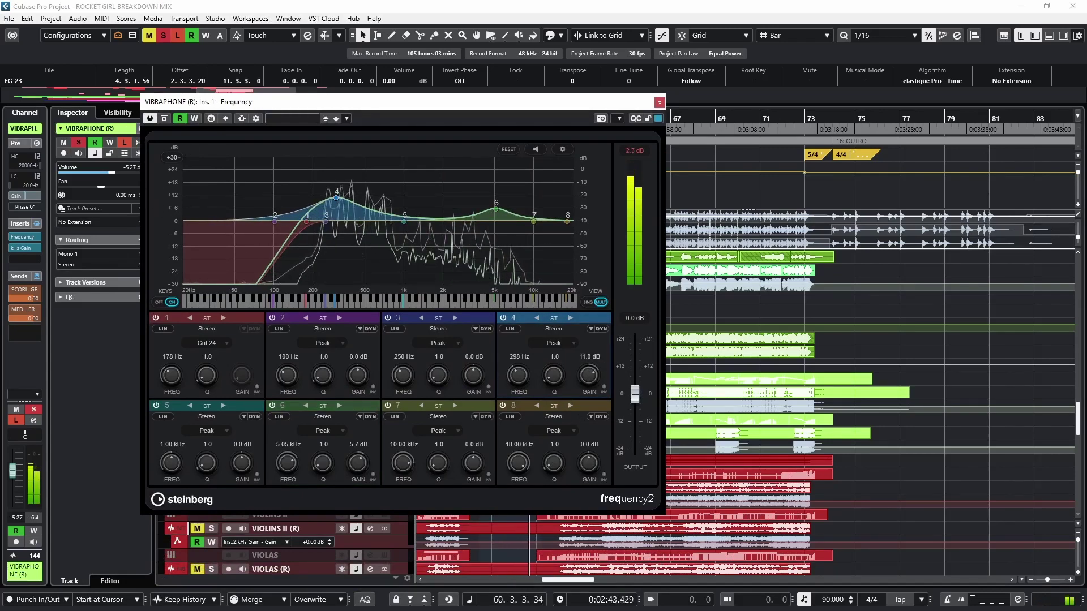
drag(336, 198, 336, 227)
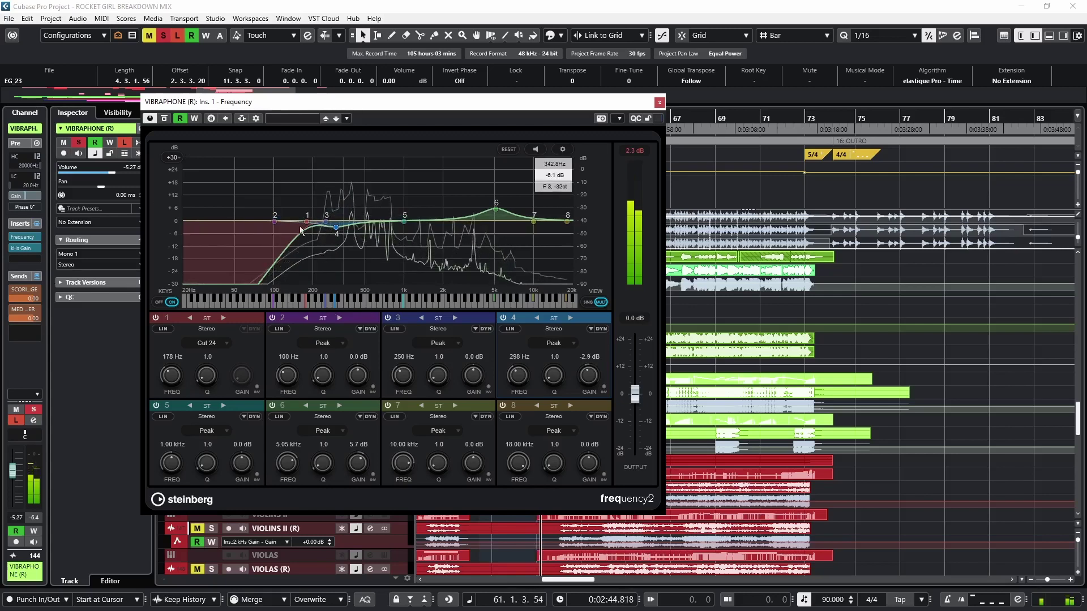
Audition VIBRAPHONE (R) with the 178 Hz low cut switched off and back on, then stop playback and close the EQ
click(156, 318)
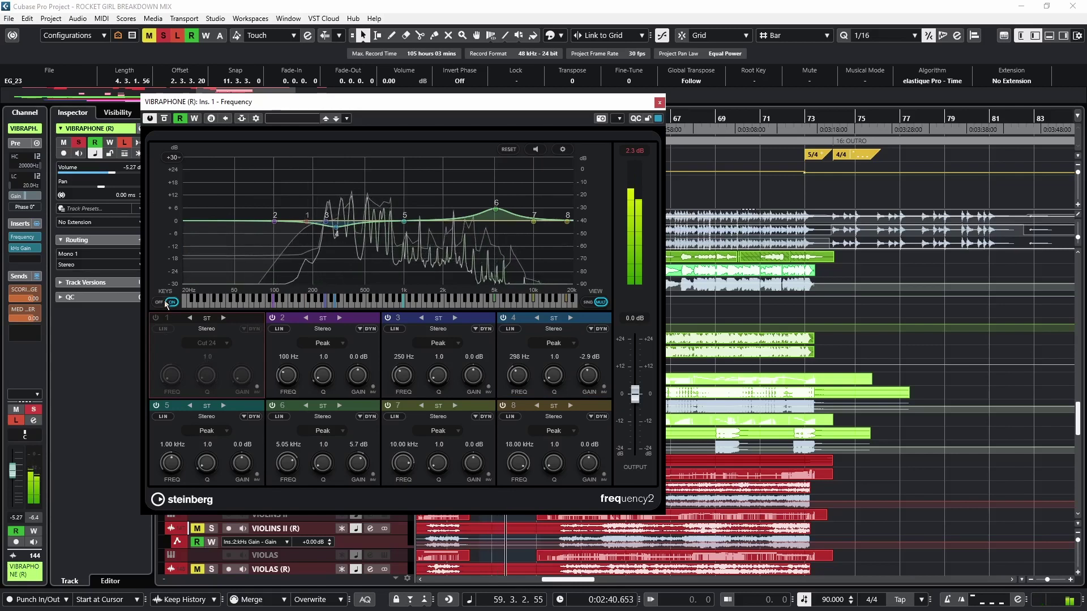
click(156, 318)
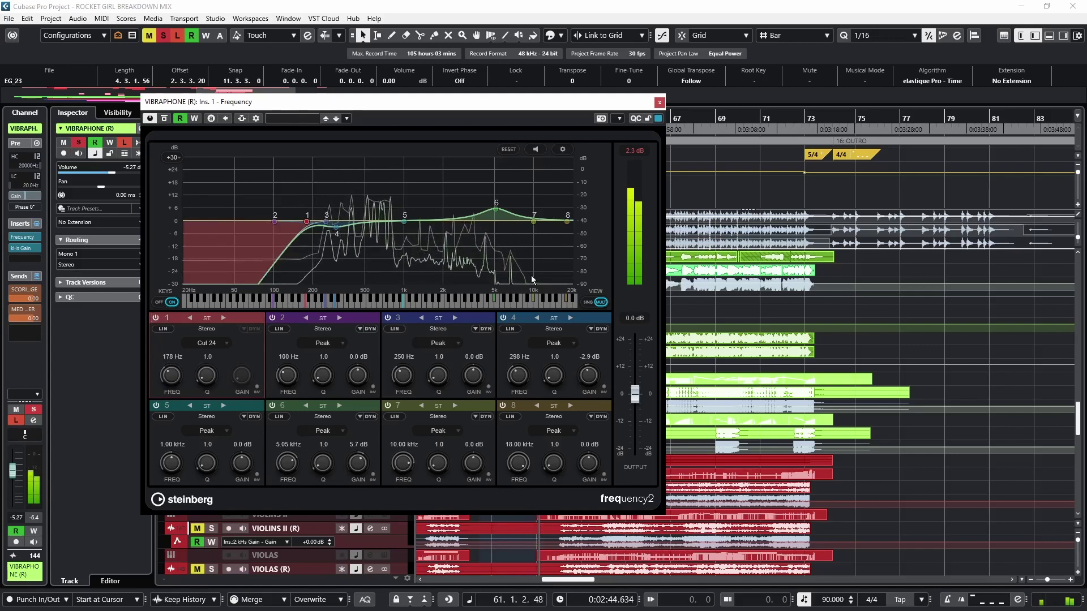
key(space)
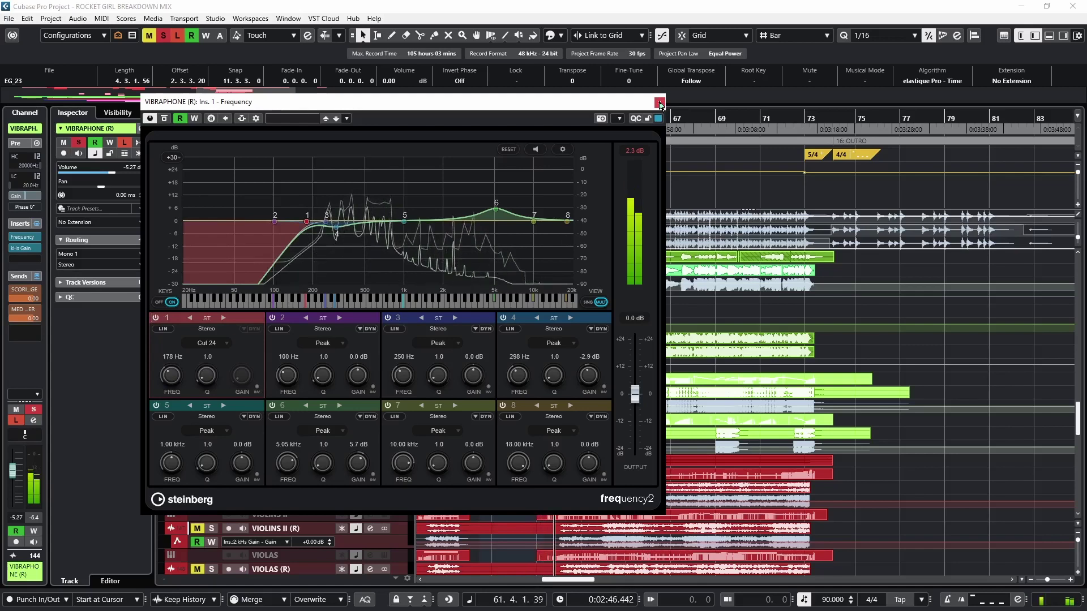
click(659, 102)
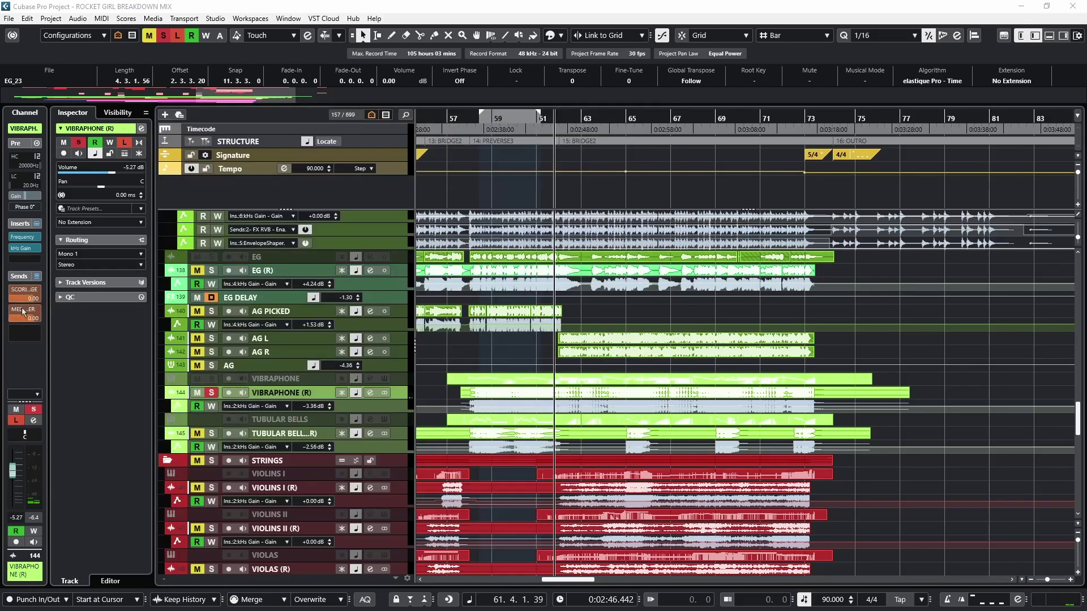
Turn off listen mode on VIBRAPHONE (R), play the soloed track from the loop start, and unsolo it
click(12, 423)
key(KP_1)
key(space)
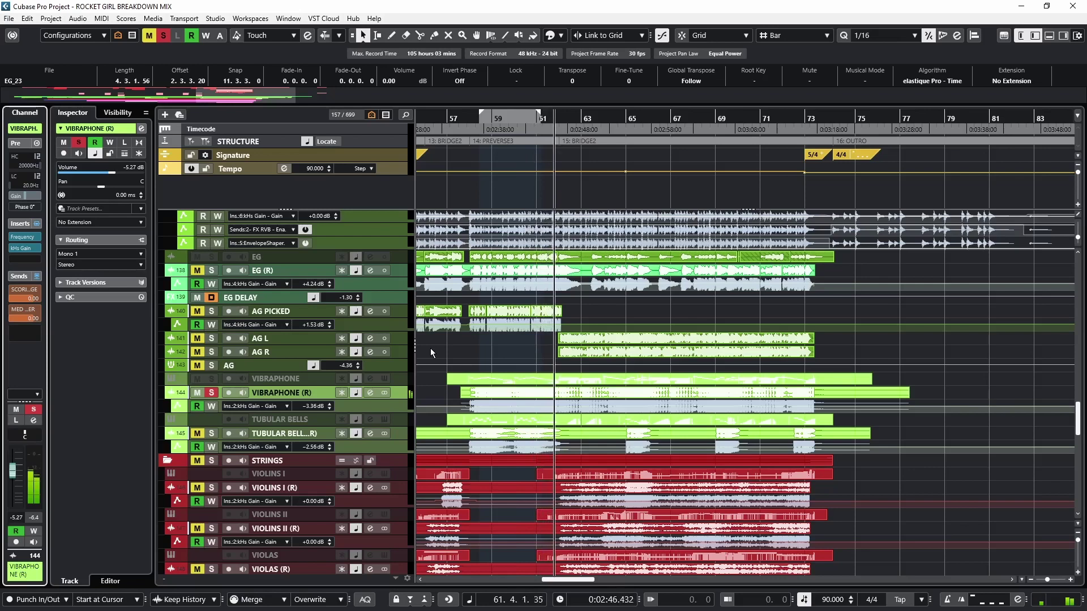
click(211, 393)
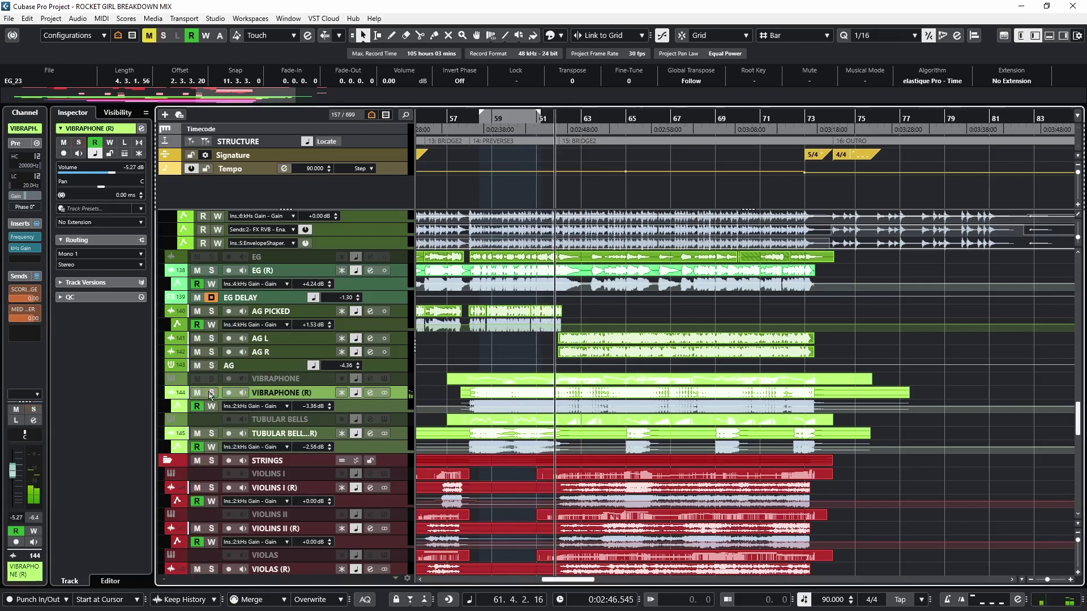
Select TUBULAR BELLS (R), play it with its Frequency EQ open and bypassed, and activate the EQ during playback
click(277, 437)
click(281, 420)
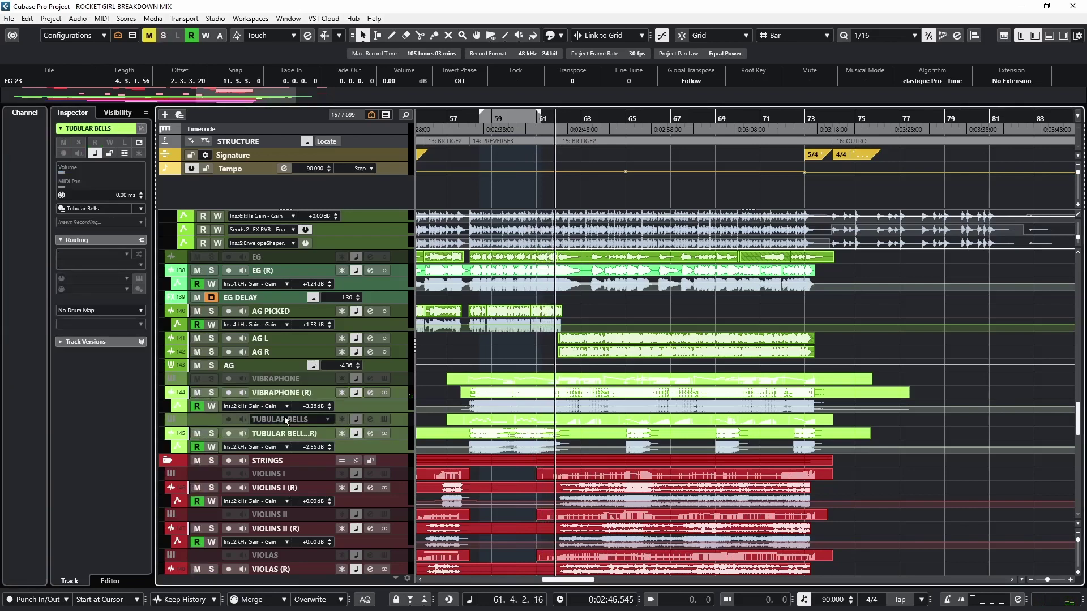
click(296, 434)
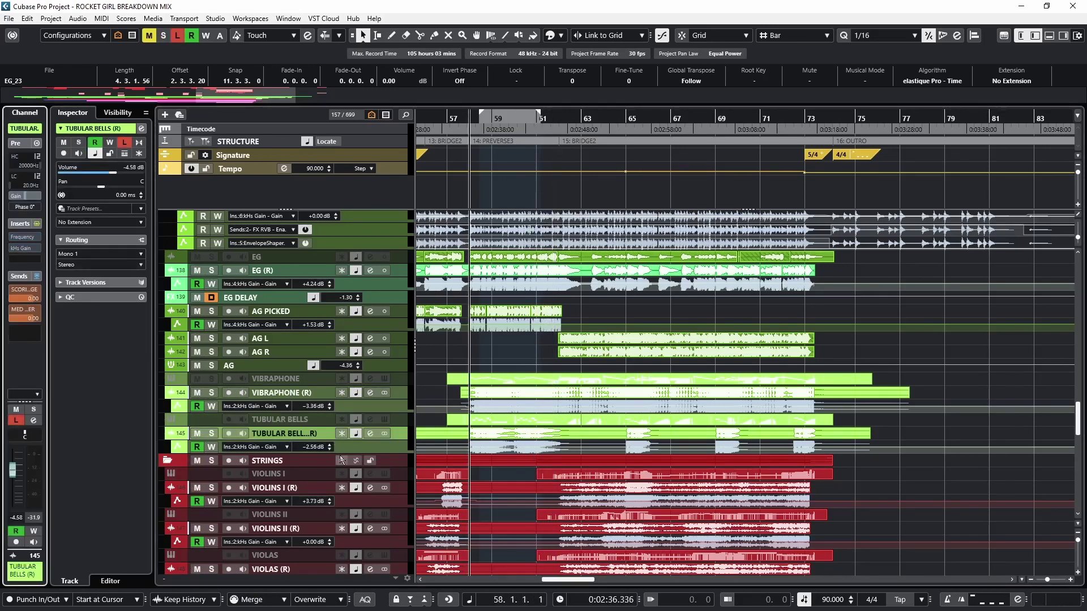
key(space)
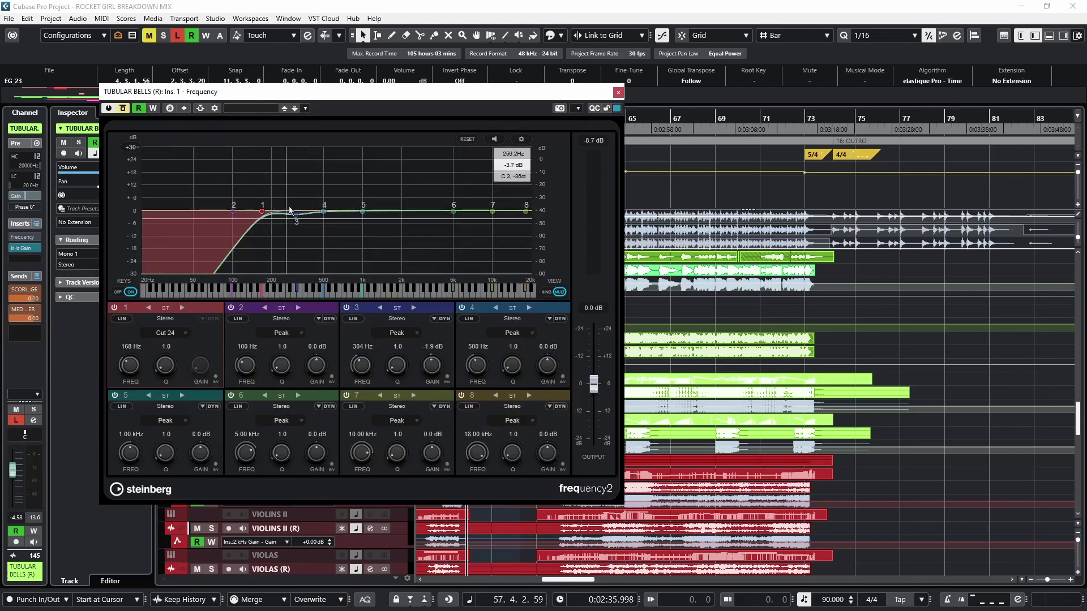
key(space)
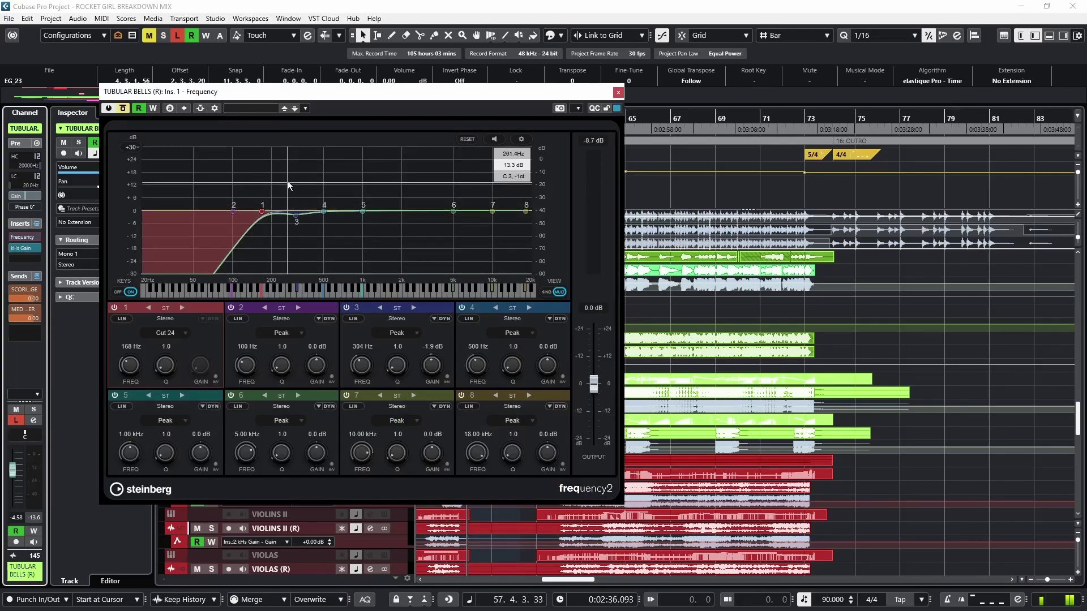
click(126, 111)
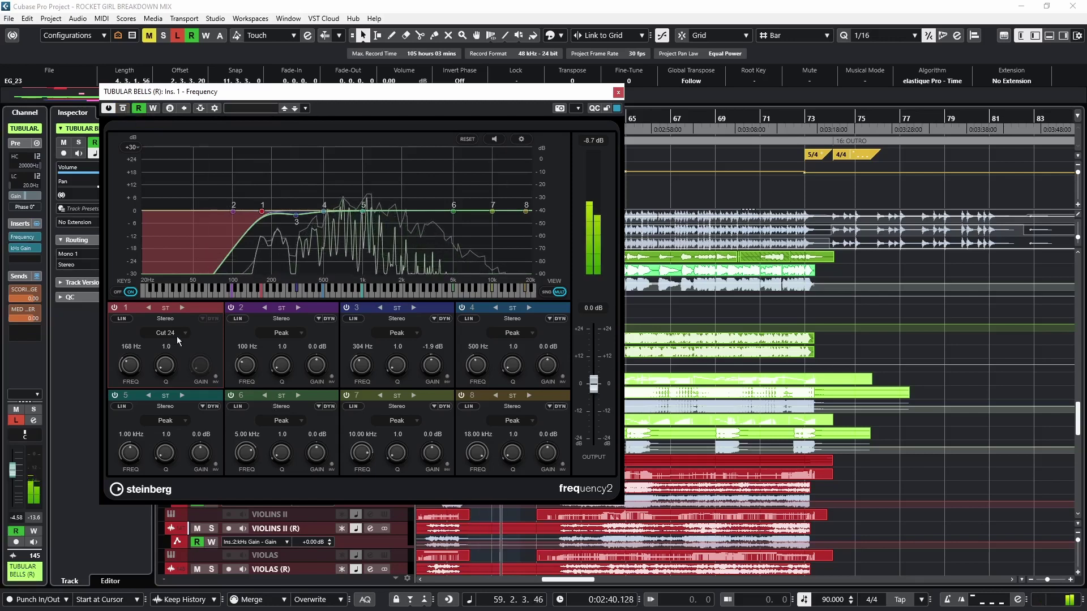
Audition TUBULAR BELLS (R) without the 168 Hz low cut and with the 304 Hz band at 12.8 dB, restore both, and unsolo it
click(114, 307)
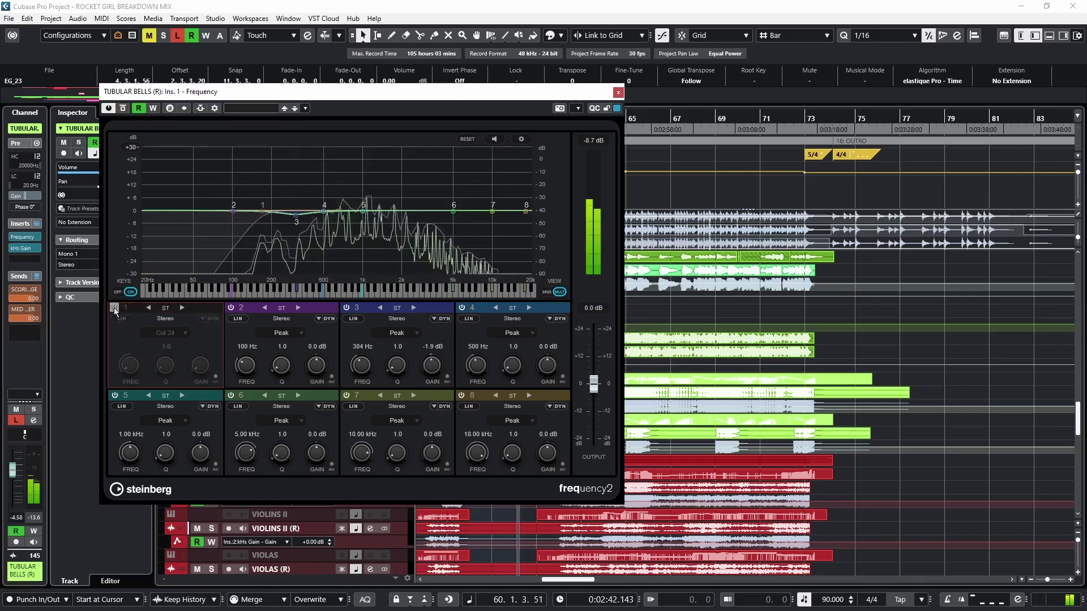
click(114, 308)
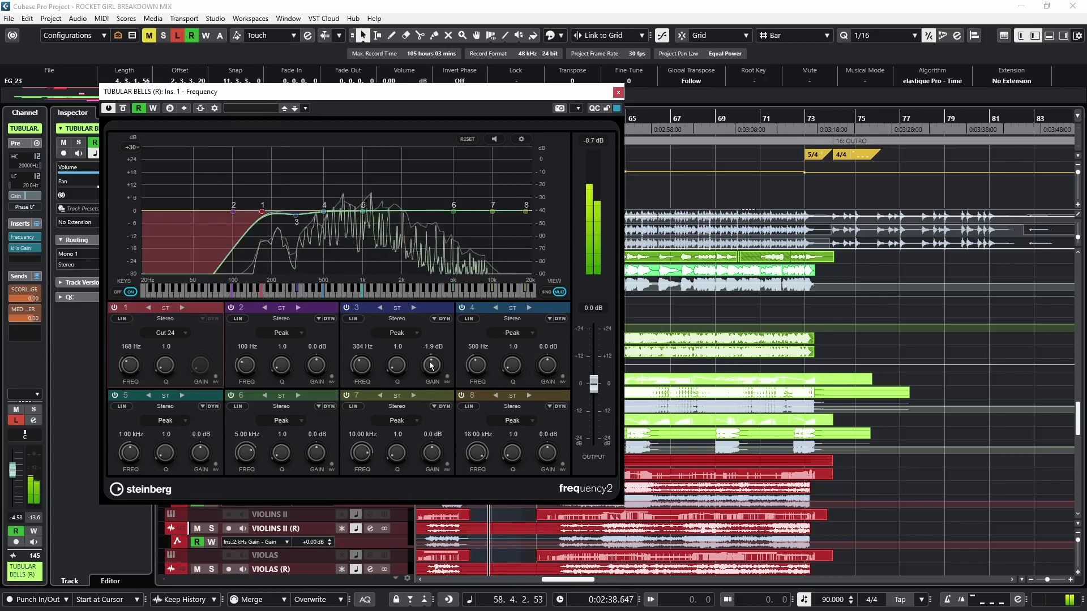
drag(432, 364, 430, 337)
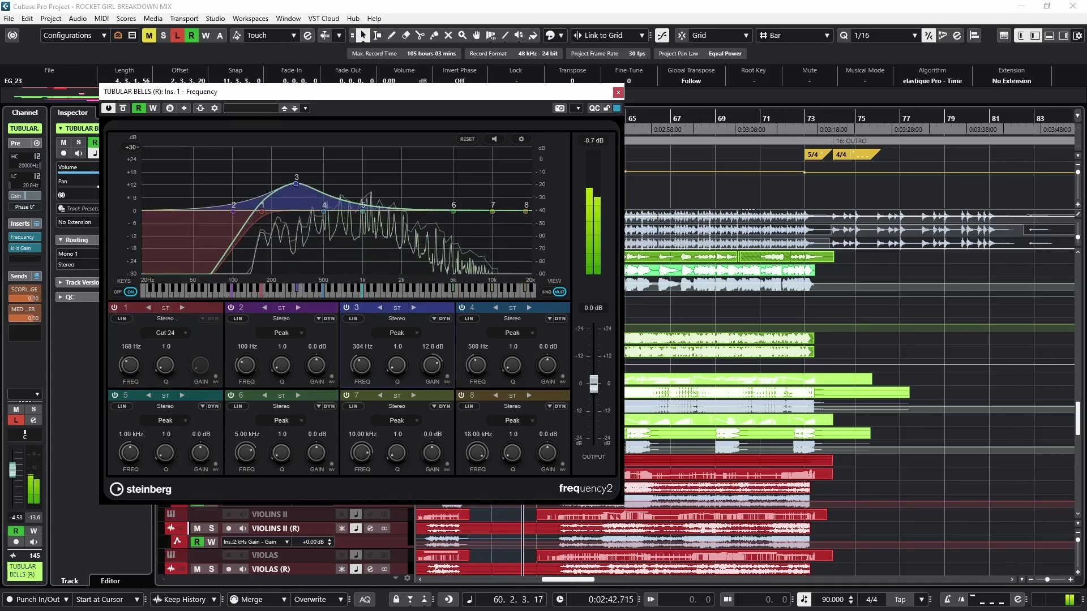
key(alt+z)
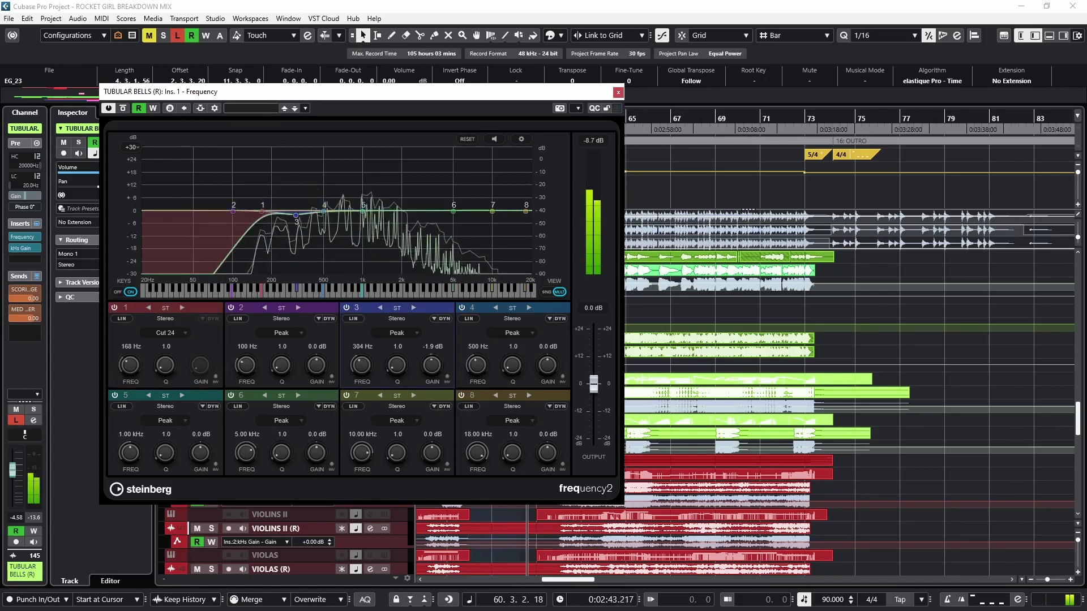
click(618, 93)
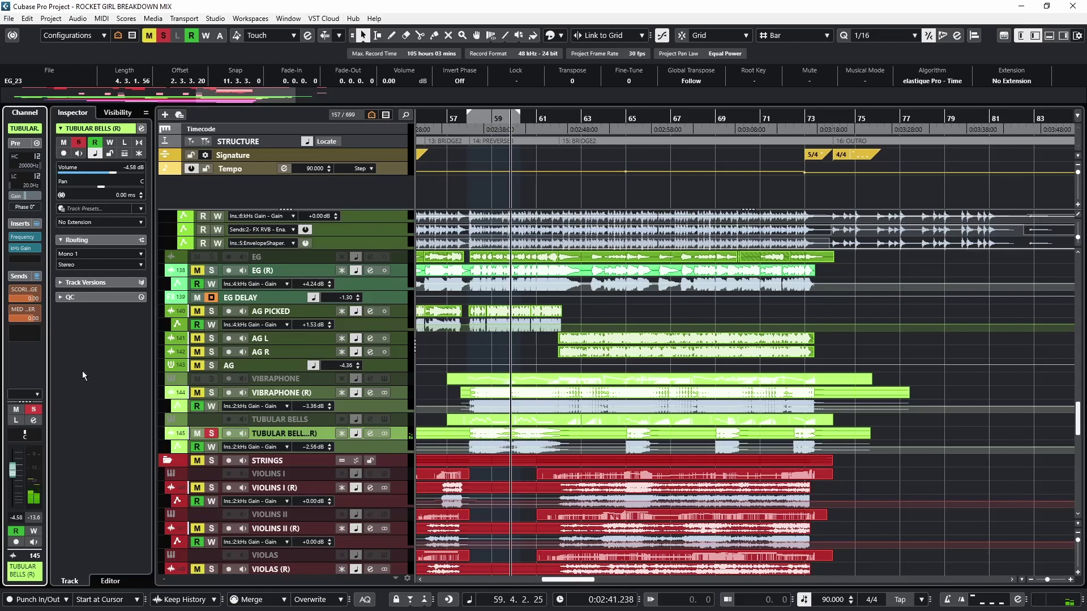
click(34, 409)
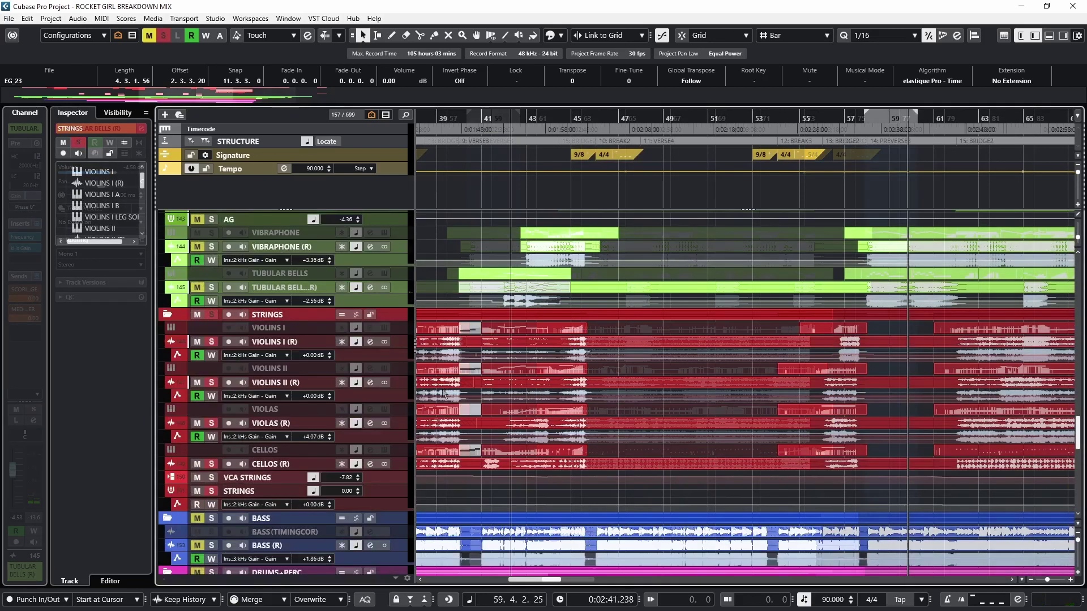
Select the STRINGS group channel and set the loop range in BRIDGE2 from bar 62 to bar 70
click(260, 491)
scroll(536, 382, left, 6)
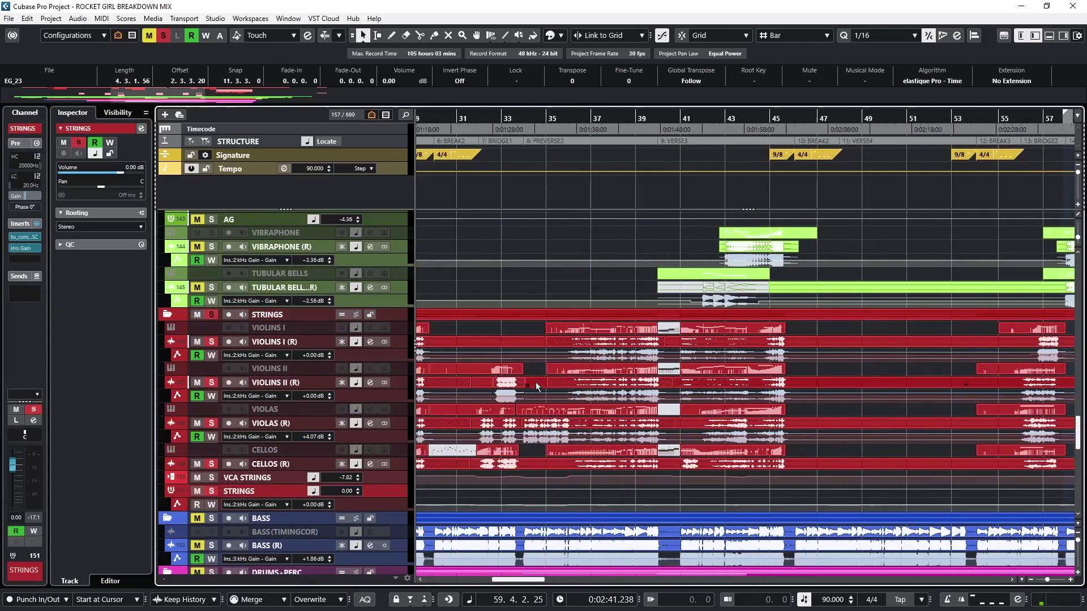
scroll(582, 300, right, 15)
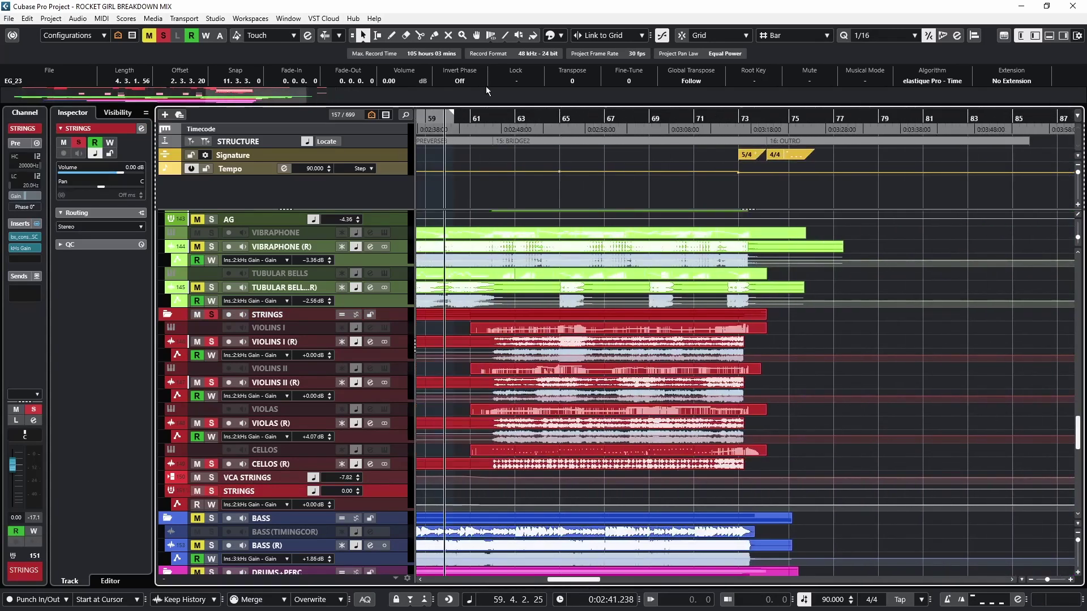
drag(496, 108, 671, 108)
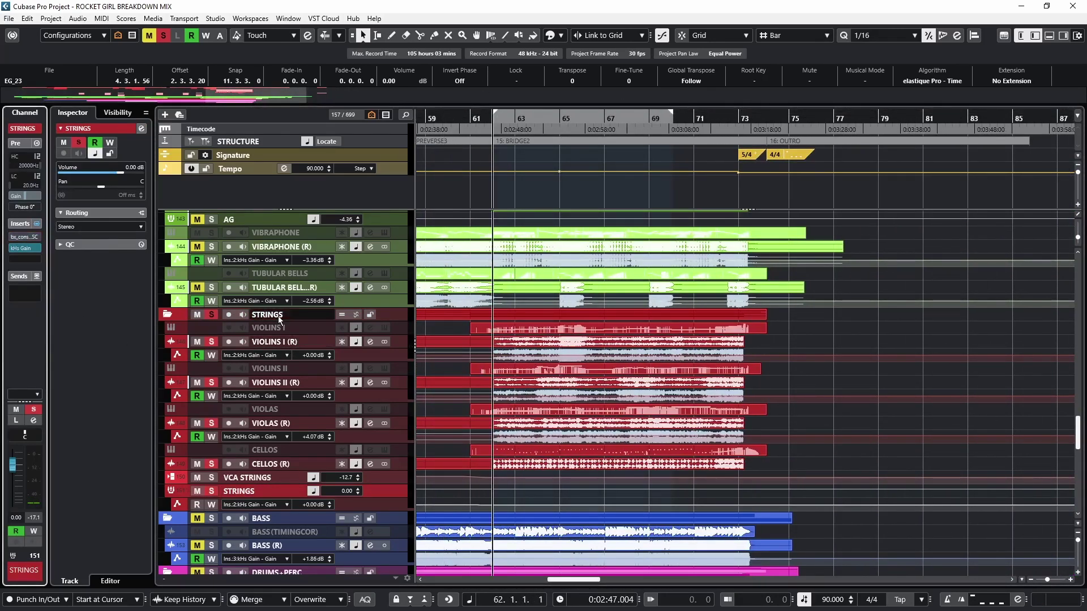
Solo VIOLINS I (R) among the strings and examine the settings of its Scheps 73 insert
click(301, 341)
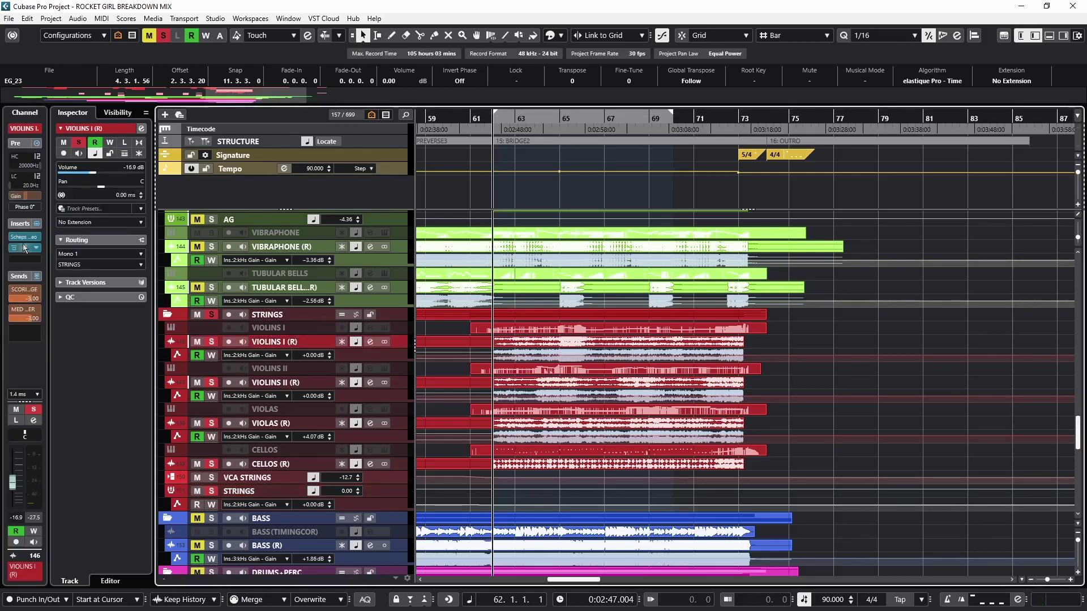
click(211, 492)
click(212, 342)
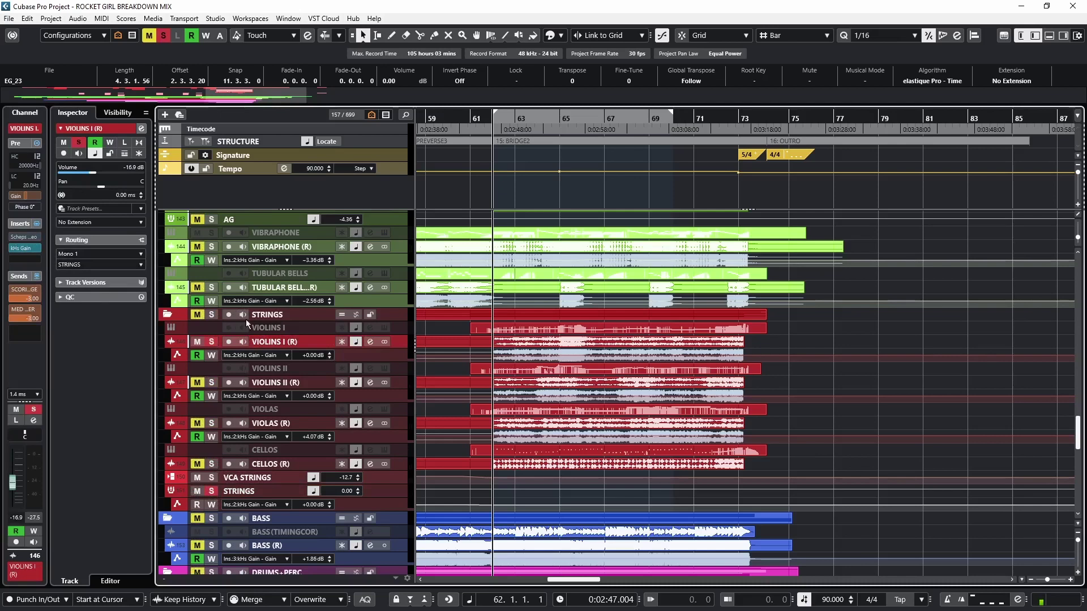
click(18, 238)
drag(389, 115, 313, 95)
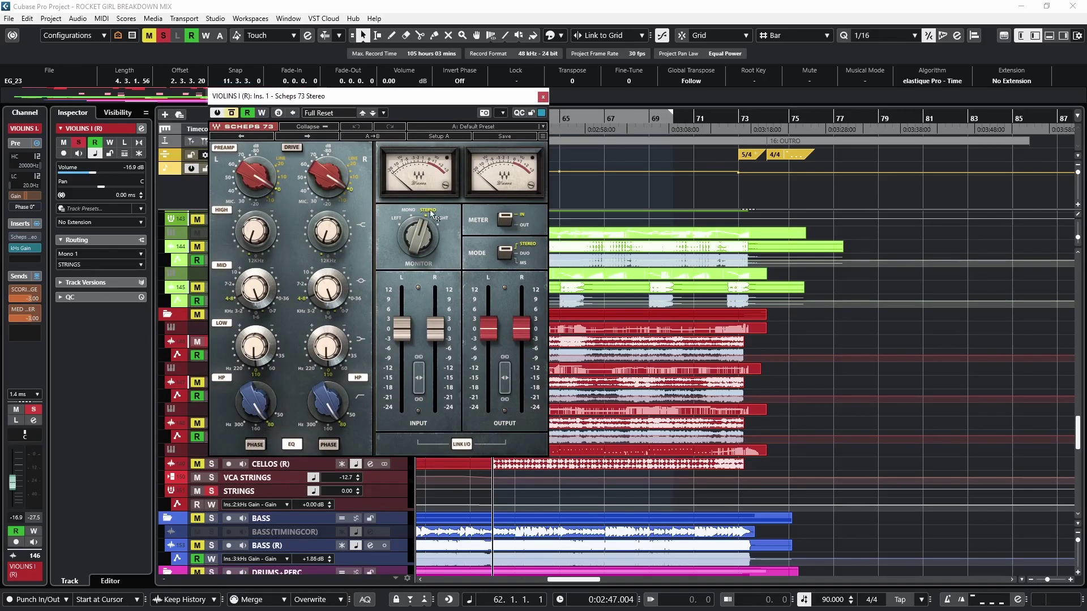
click(542, 97)
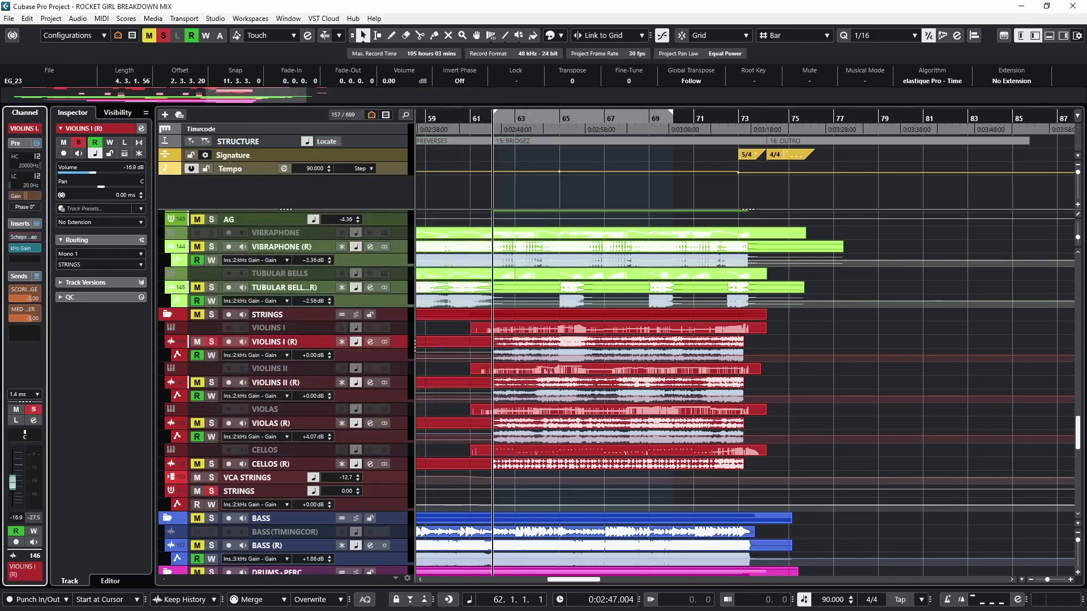
Play VIOLINS I (R) with the Scheps 73 insert bypassed, activate it during playback, and close its window
key(space)
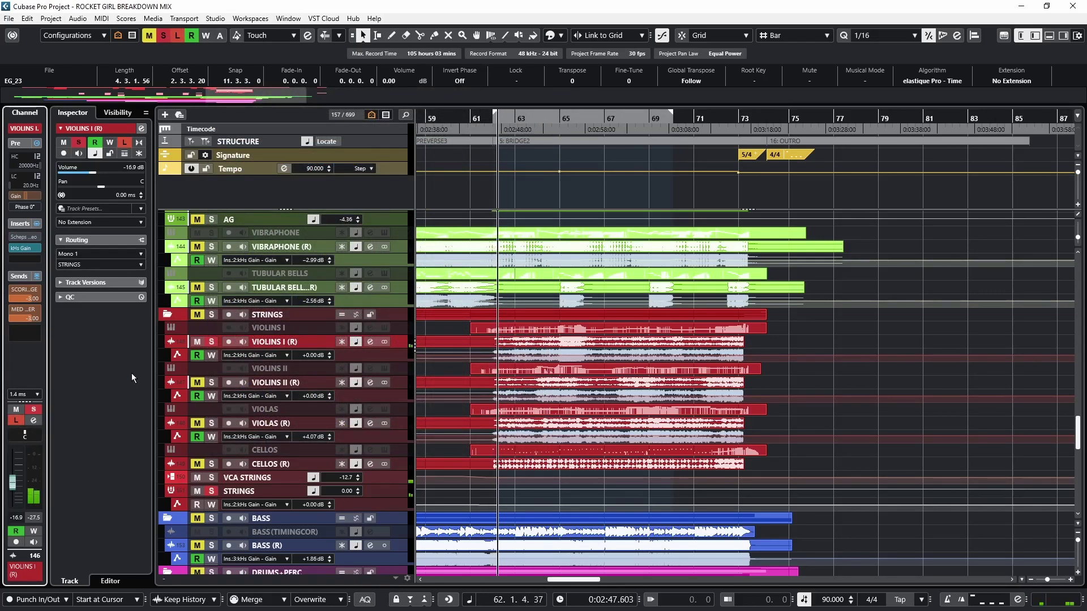
click(25, 237)
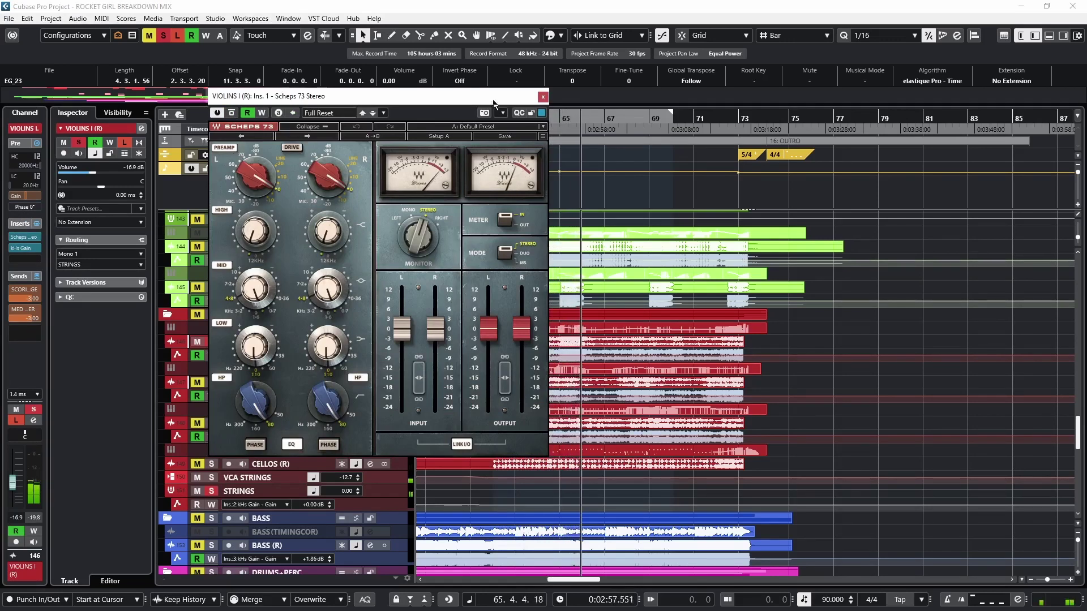
click(542, 97)
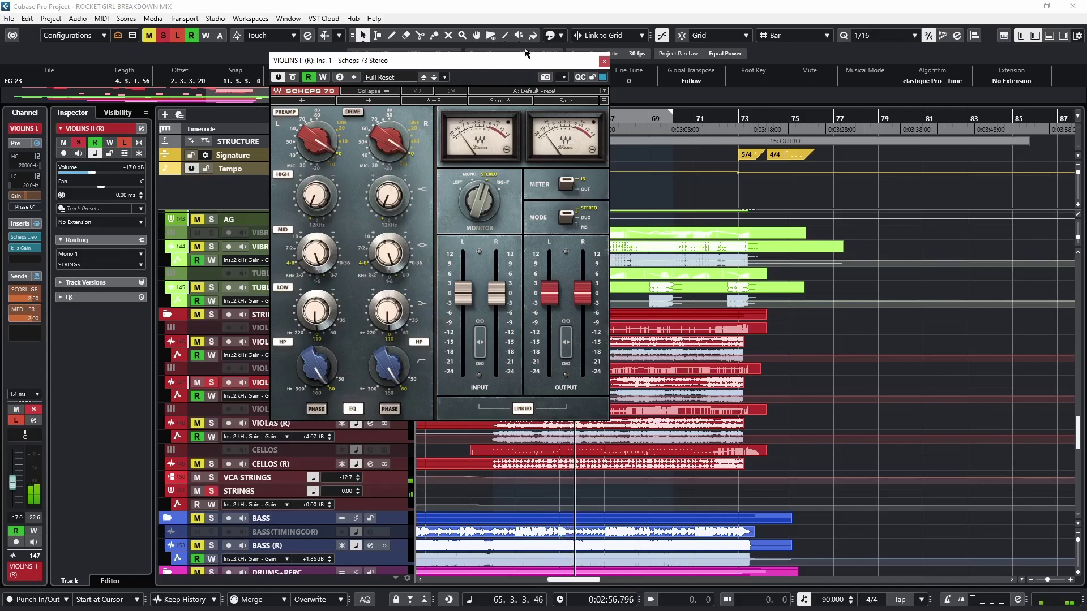
Close the Scheps 73 on VIOLINS II (R) and examine the Scheps 73 insert settings on VIOLAS (R)
click(603, 61)
click(300, 423)
click(24, 236)
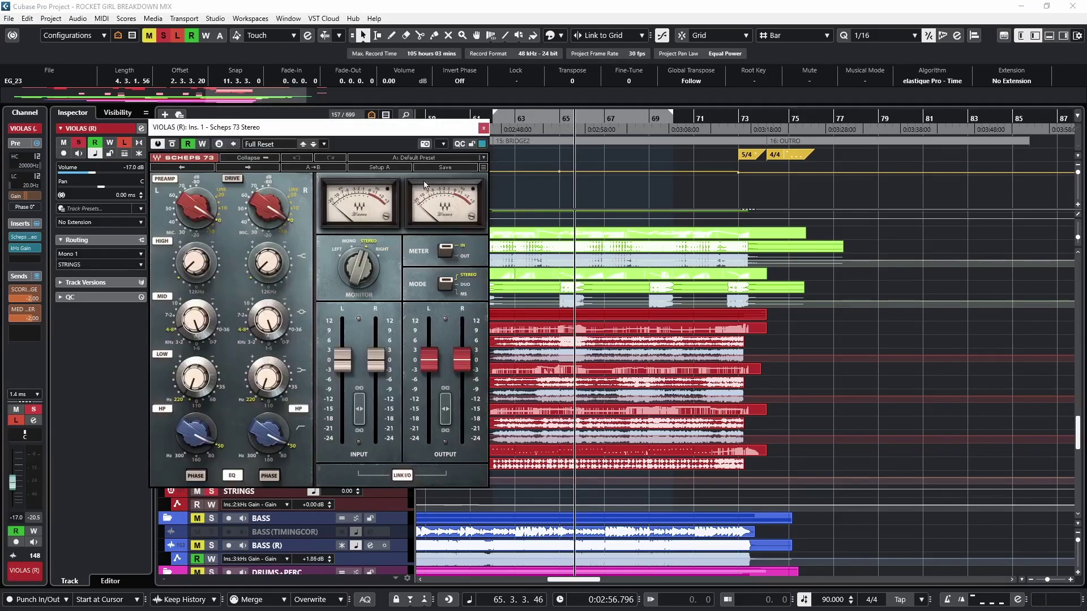
drag(378, 133, 459, 98)
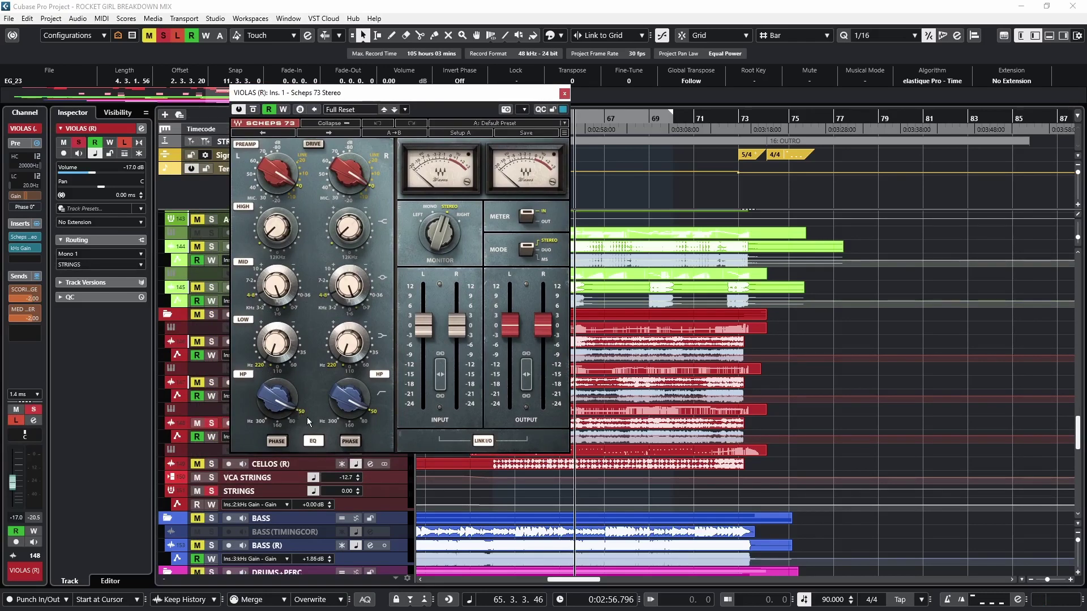
drag(398, 94, 326, 89)
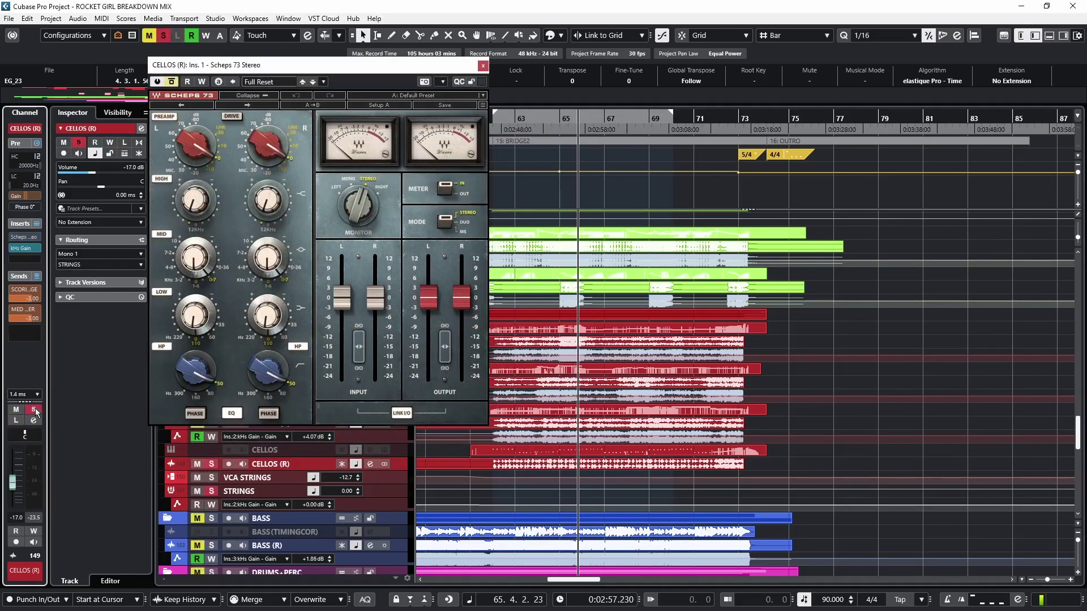
Audition CELLOS (R) in listen mode with its Scheps 73 insert bypassed, activate the insert, stop playback, and unsolo the channel
click(19, 422)
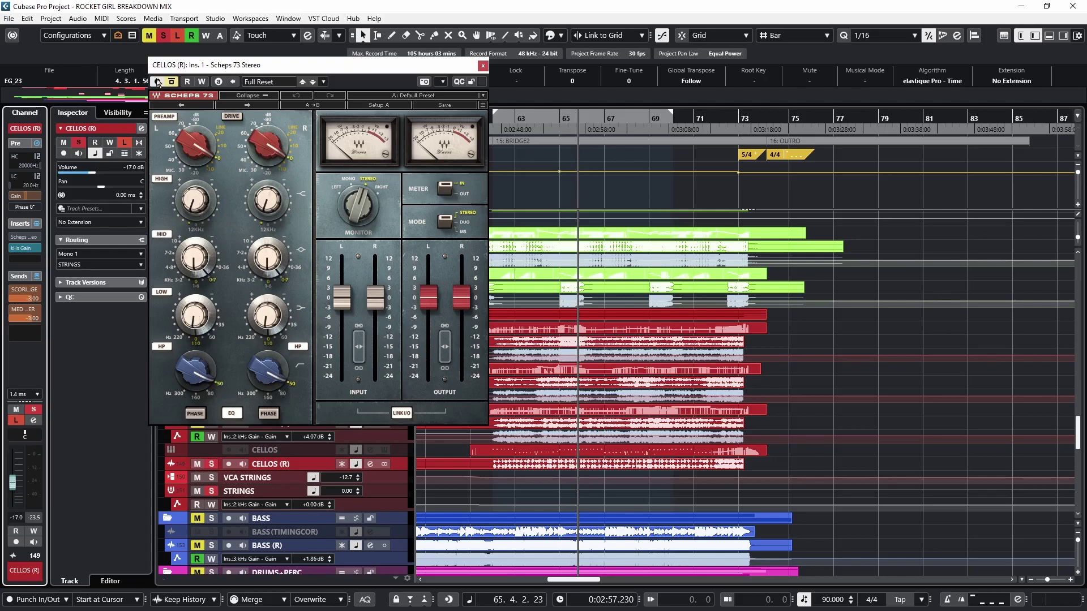
key(KP_1)
key(space)
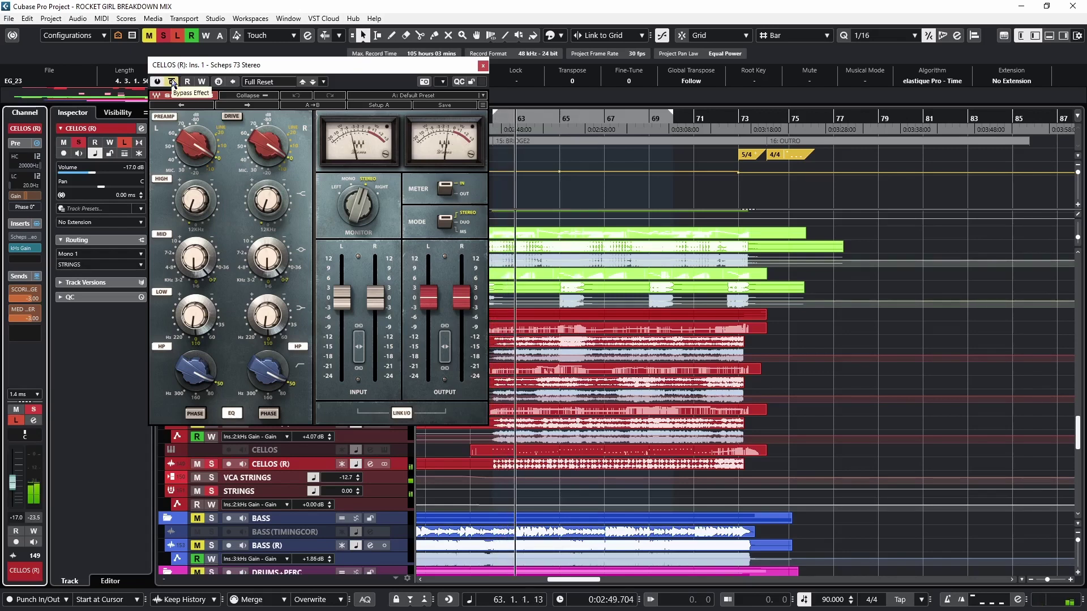
click(172, 83)
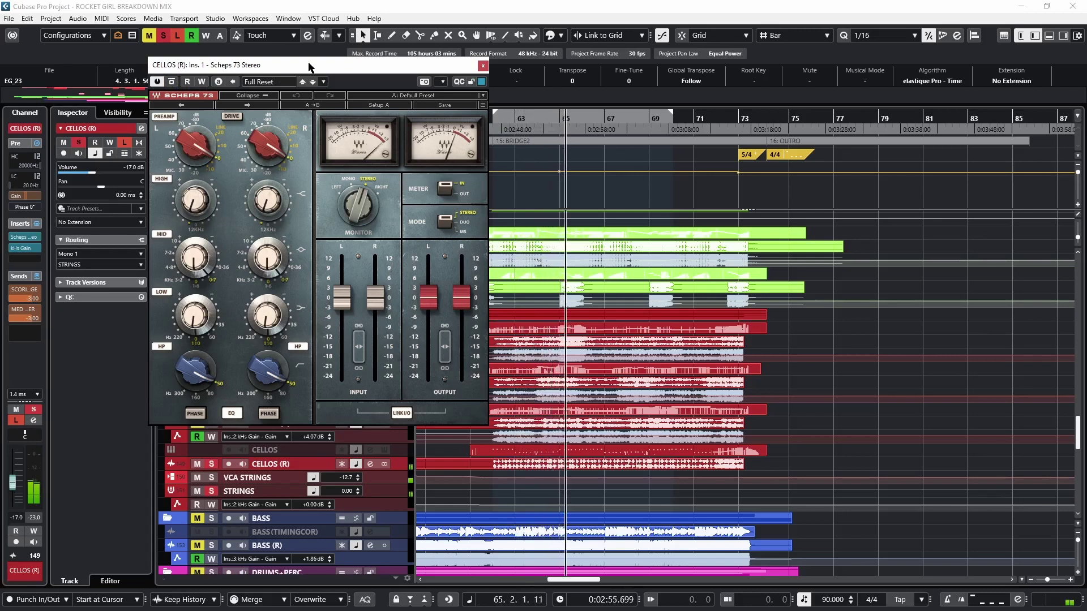
key(space)
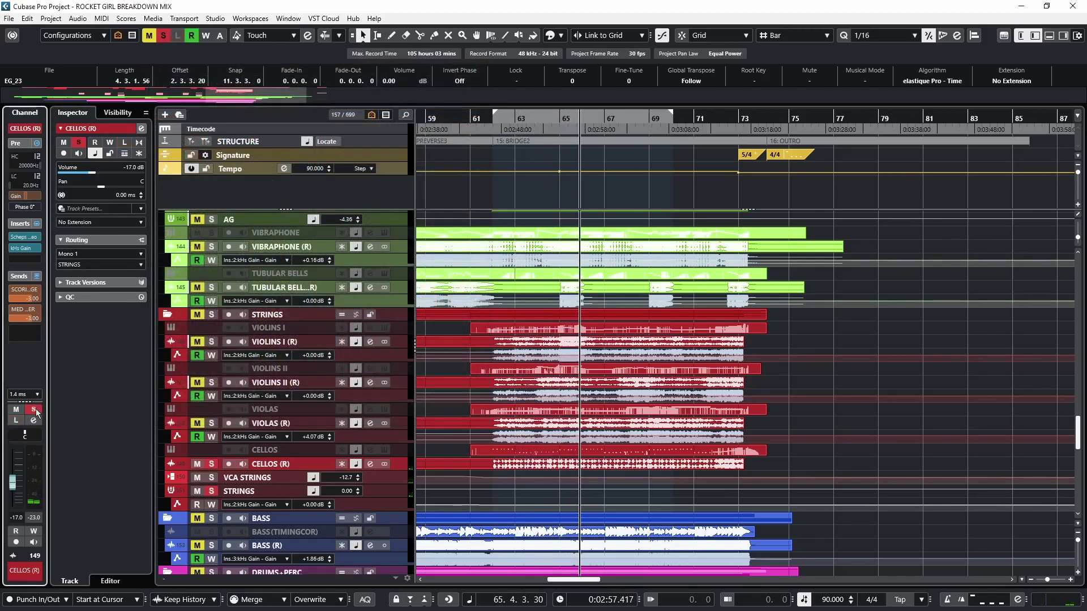
click(34, 409)
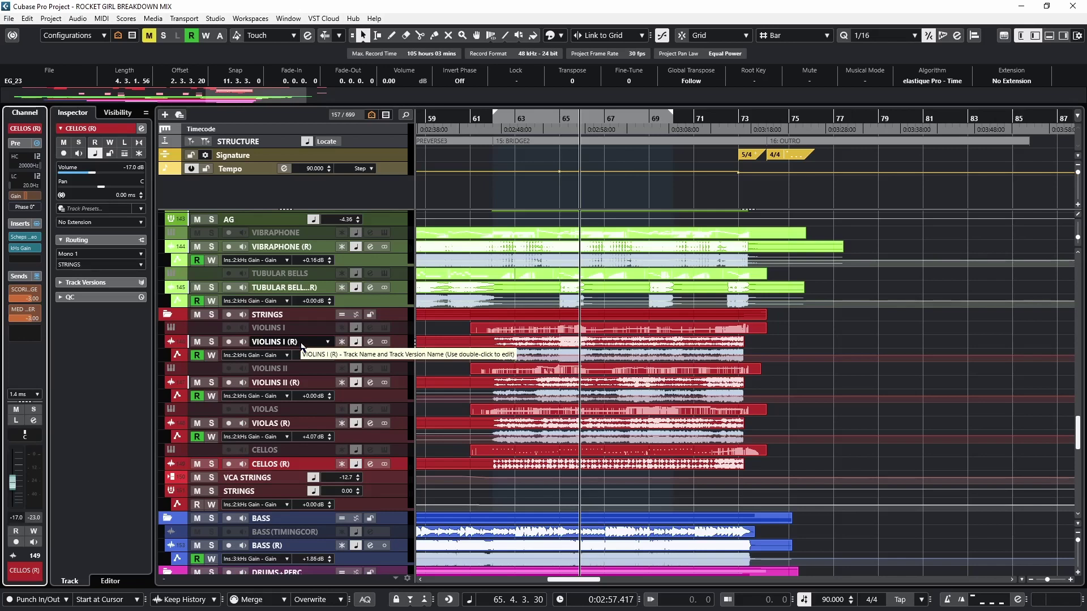
Select the STRINGS group below the individual string tracks and examine its bx_console Focusrite SC insert settings
click(276, 425)
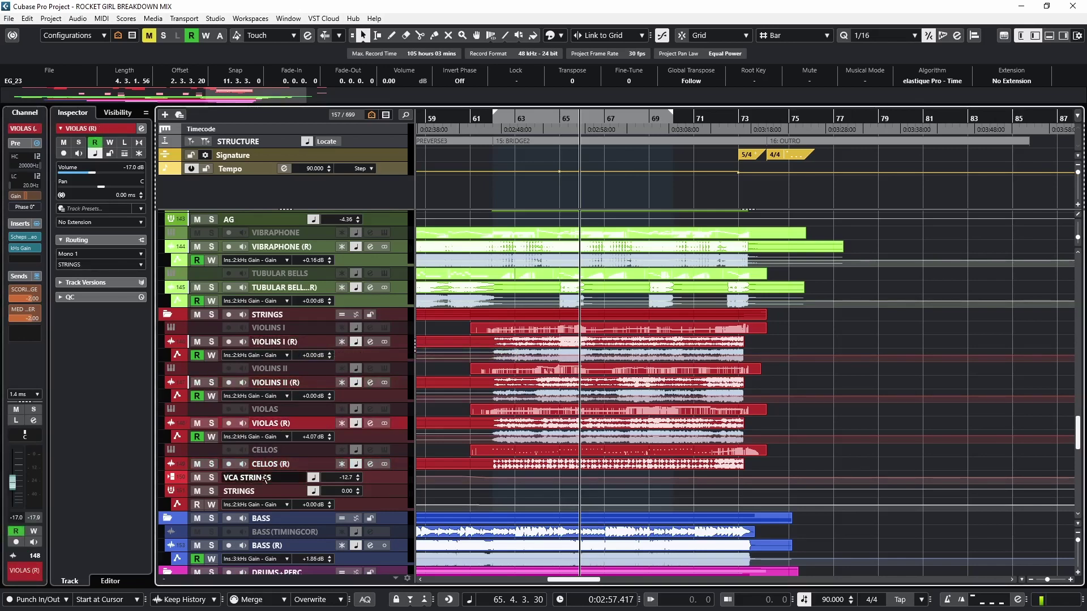
click(270, 467)
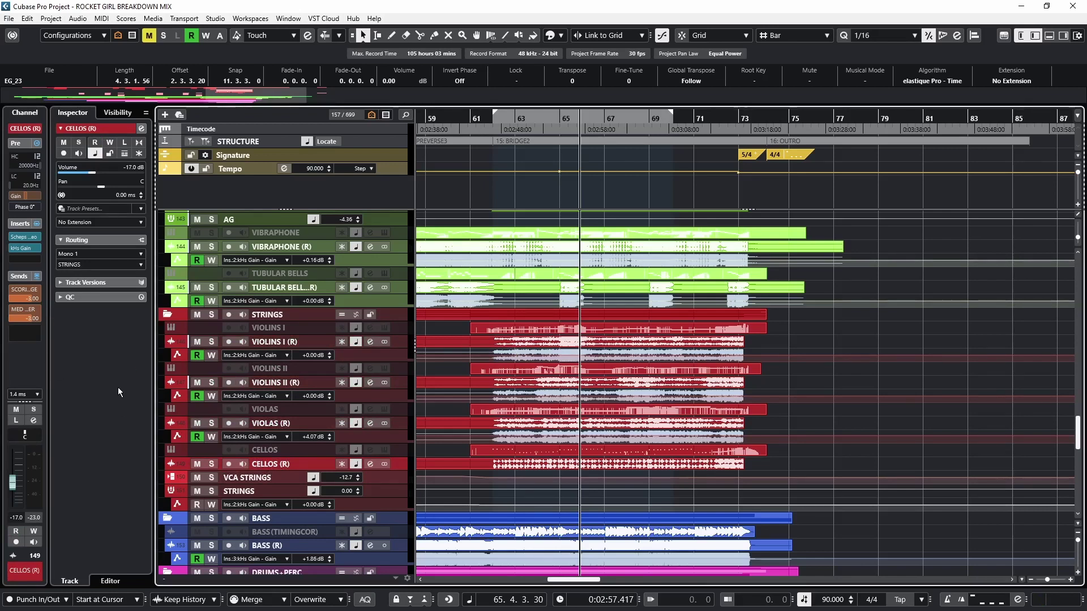
key(Down)
key(Down)
click(25, 236)
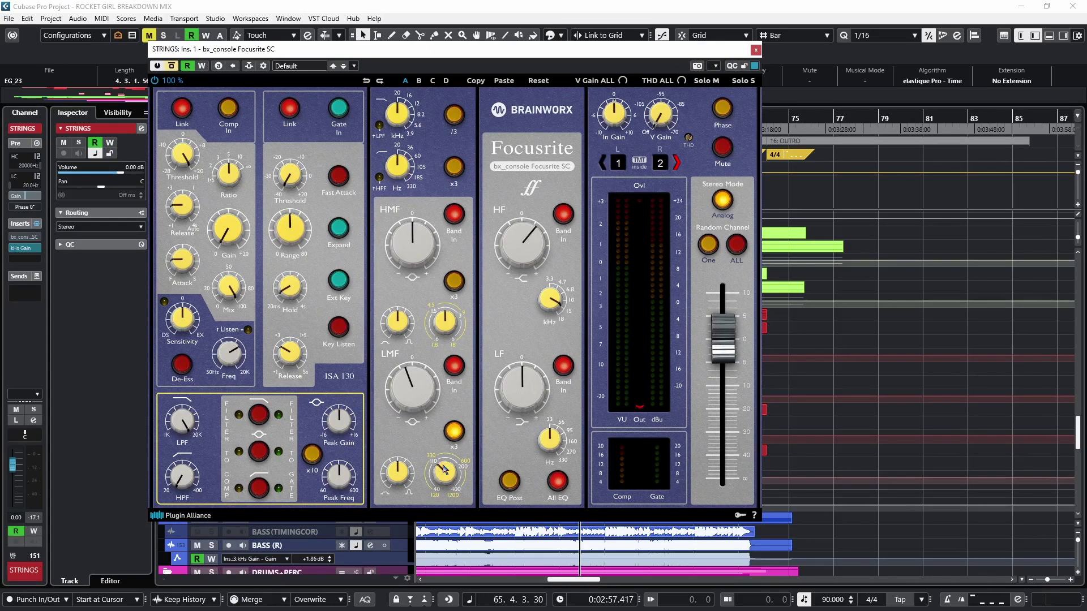
Play the soloed STRINGS group with the bx_console Focusrite SC bypassed, activate the insert during playback, and close its window
key(KP_0)
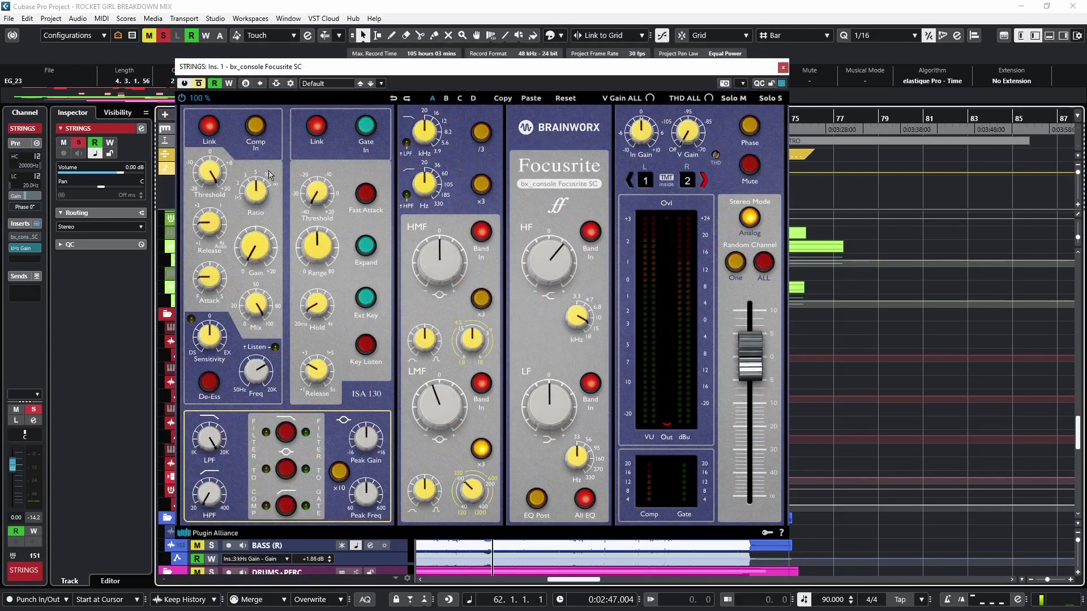
key(space)
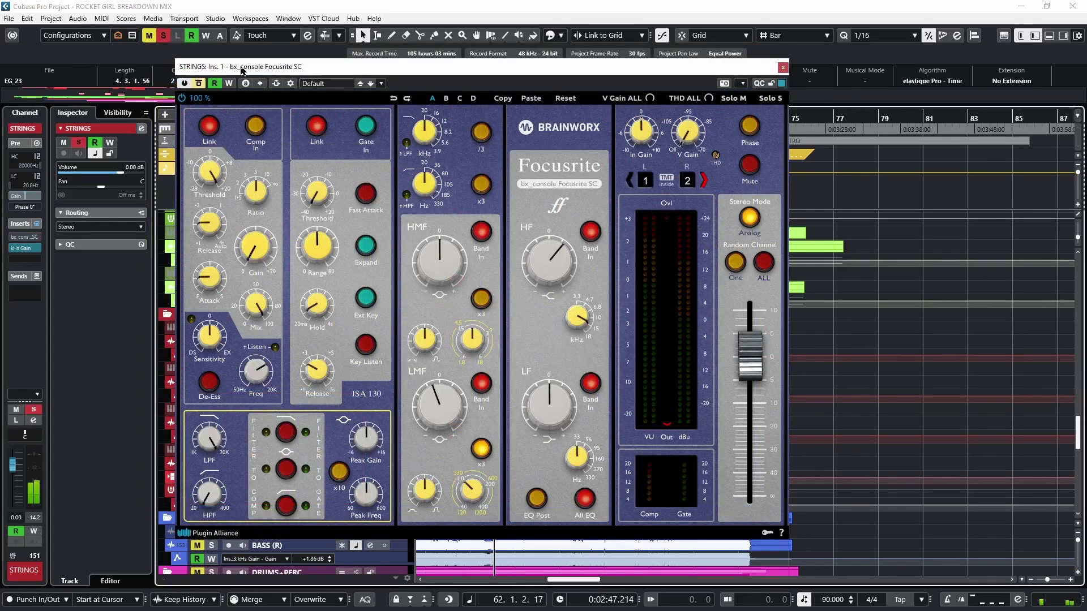
click(199, 84)
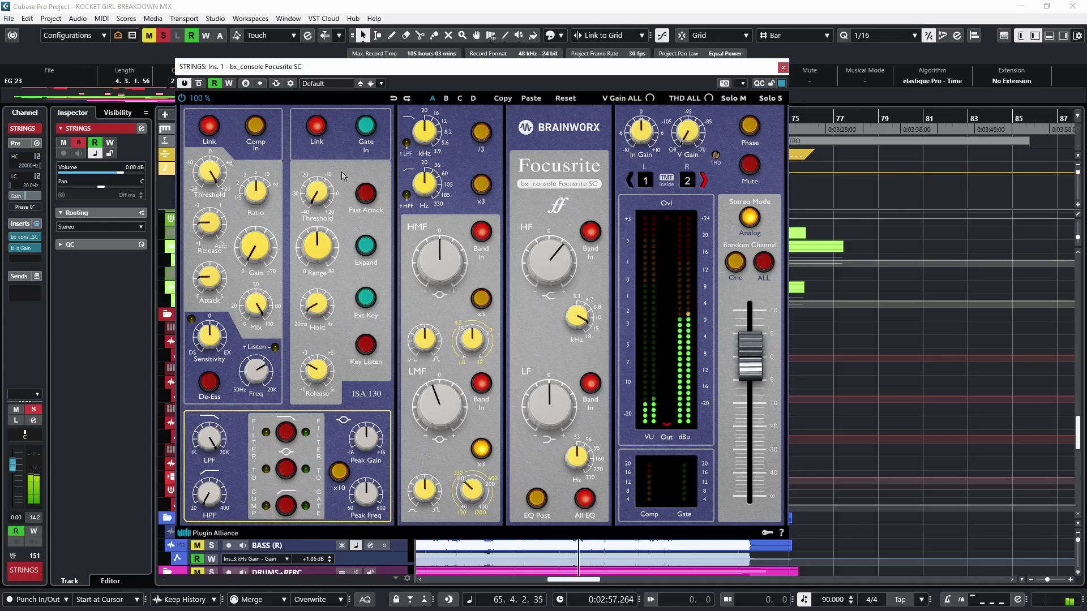
click(782, 68)
Set the locator range from bar 46 to bar 53 over BREAK2 and VERSE4 and move the cursor to its start
scroll(529, 390, down, 3)
scroll(529, 391, left, 5)
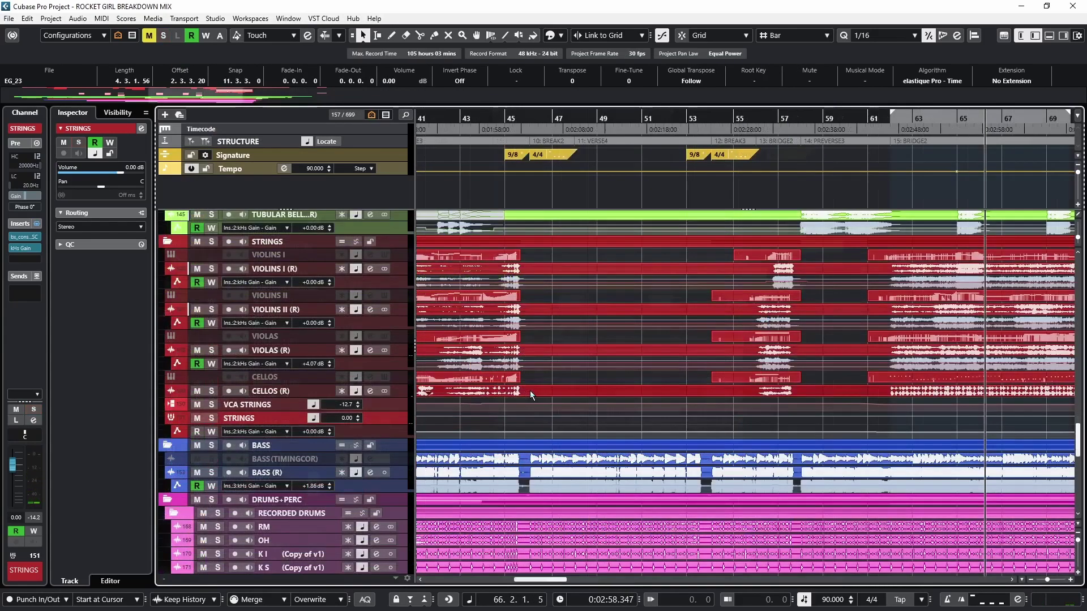
drag(535, 117, 695, 114)
drag(538, 115, 529, 115)
key(KP_1)
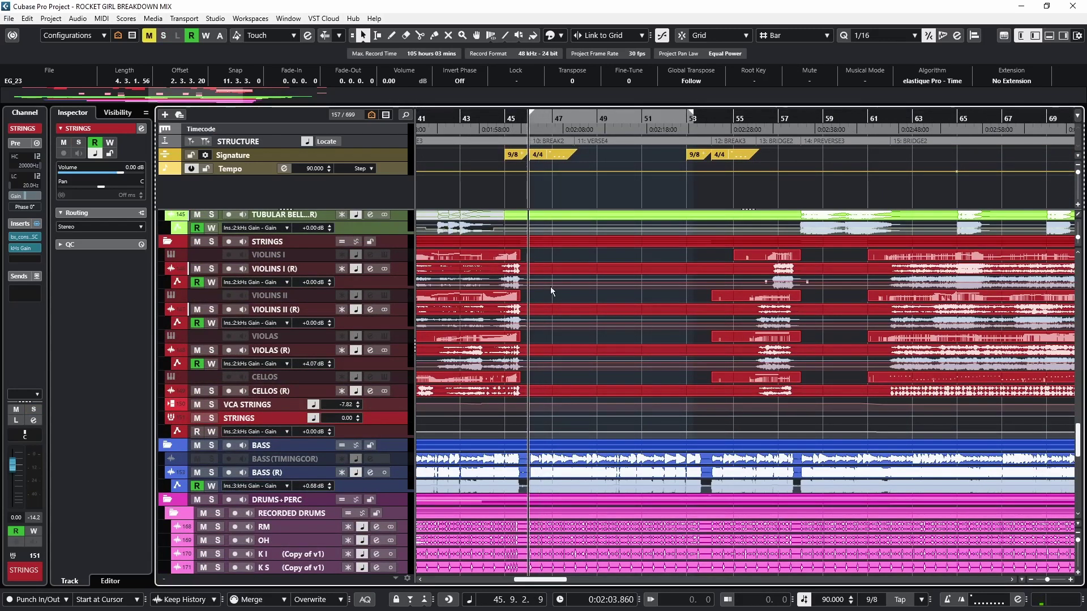
Enable the BASS(TIMINGCOR) track, examine the VST Bass Amp's overdrive pedal and amplifier choices, and close the insert window
click(291, 459)
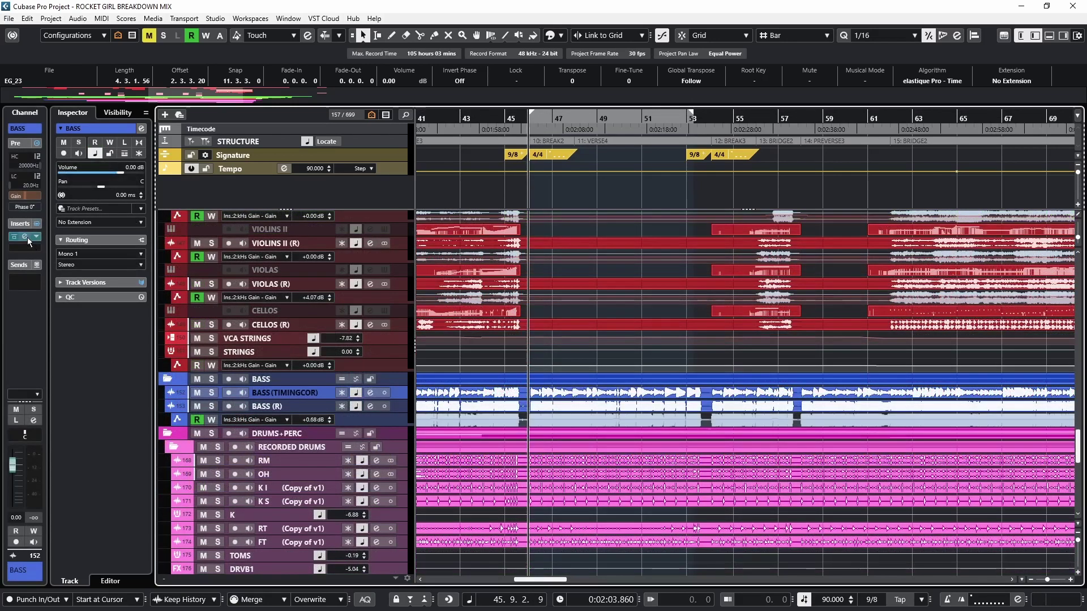
click(26, 237)
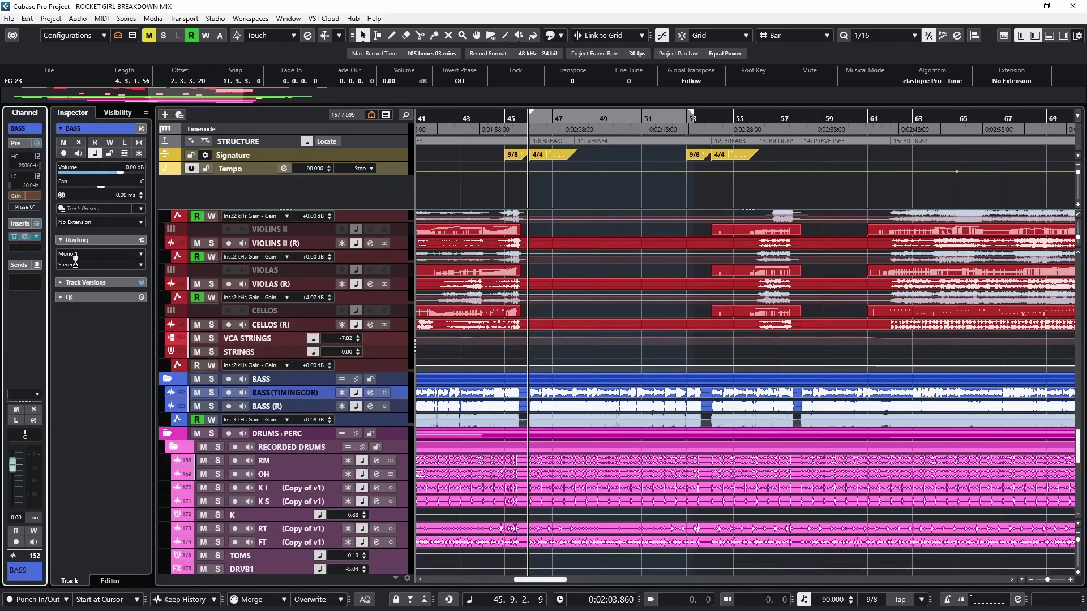
drag(344, 84, 355, 74)
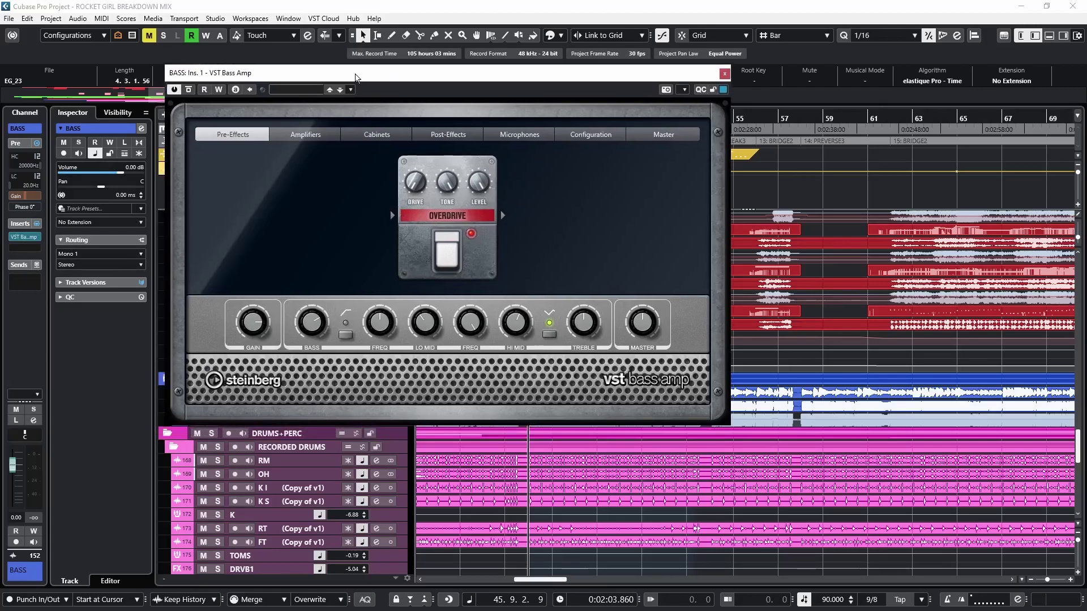
mouse_move(374, 244)
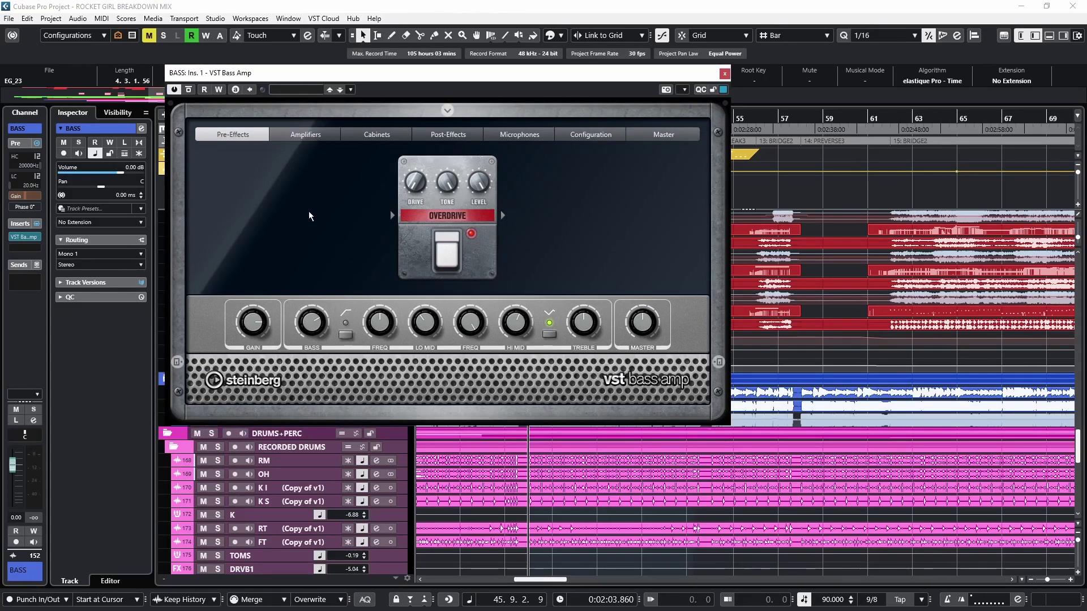
click(311, 135)
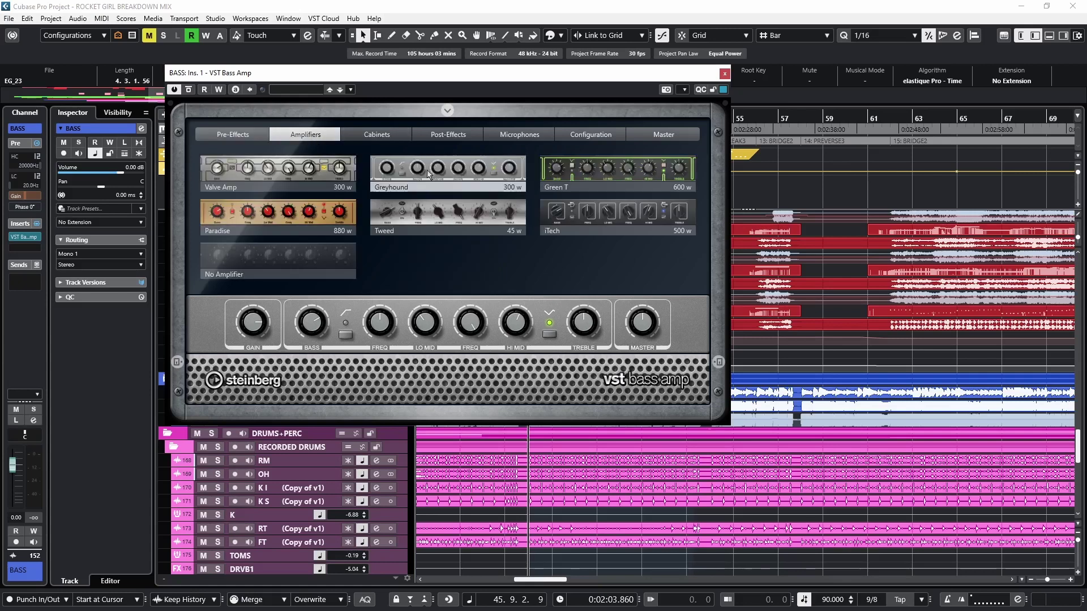
click(233, 134)
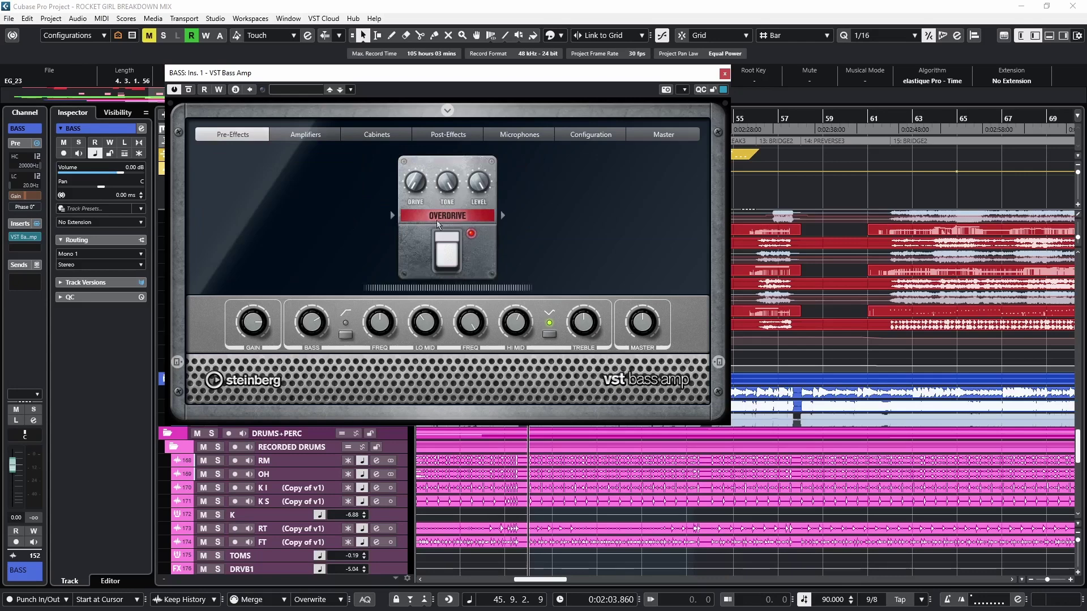
click(724, 73)
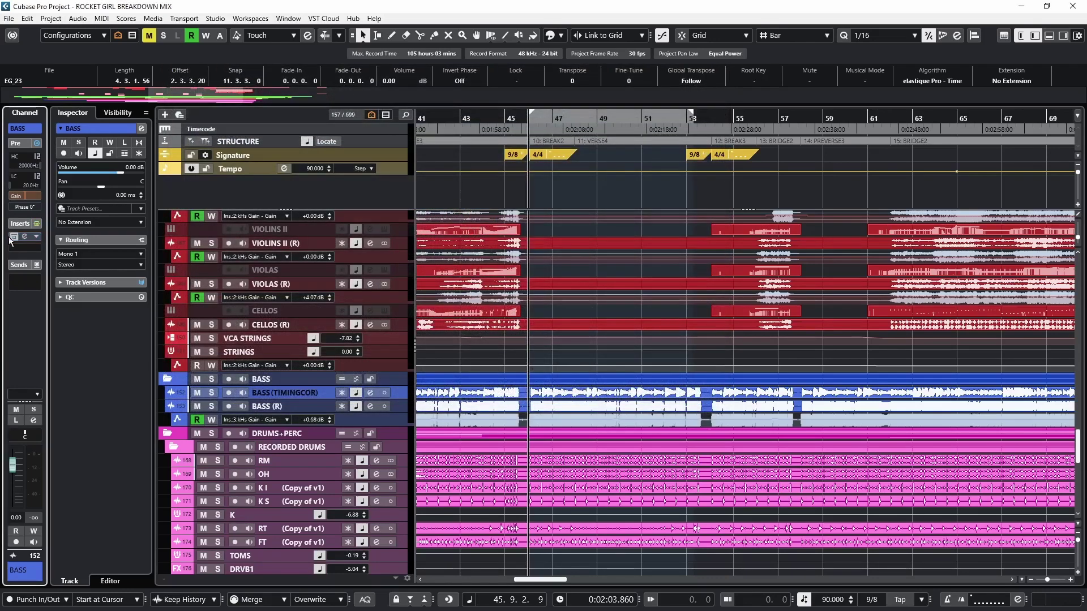
Audition the bass in listen mode, play BASS (R) with its Gate insert activated, and close the Gate window
click(23, 422)
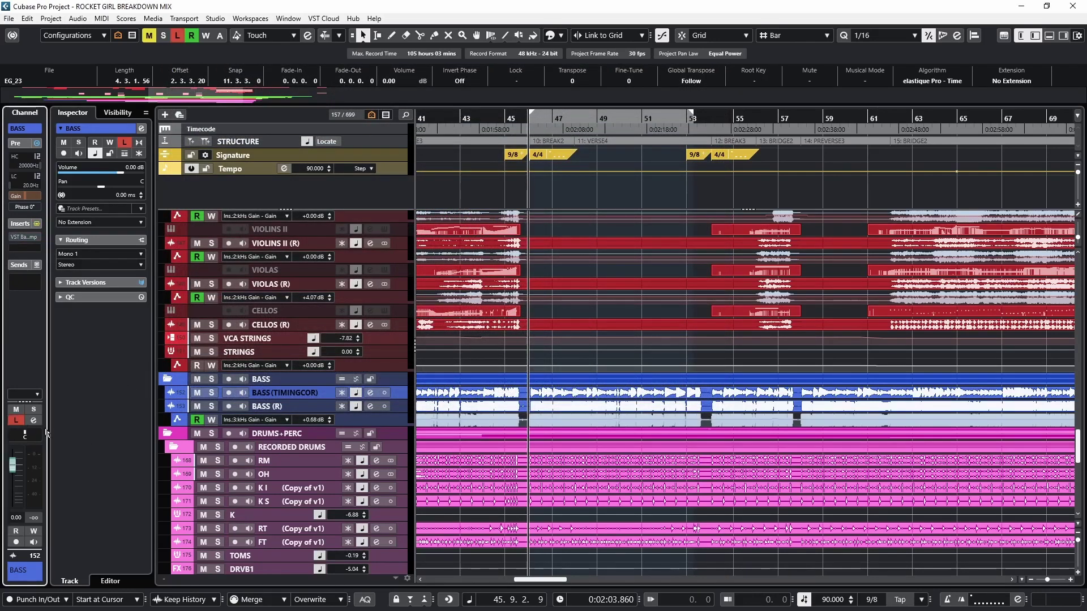
key(space)
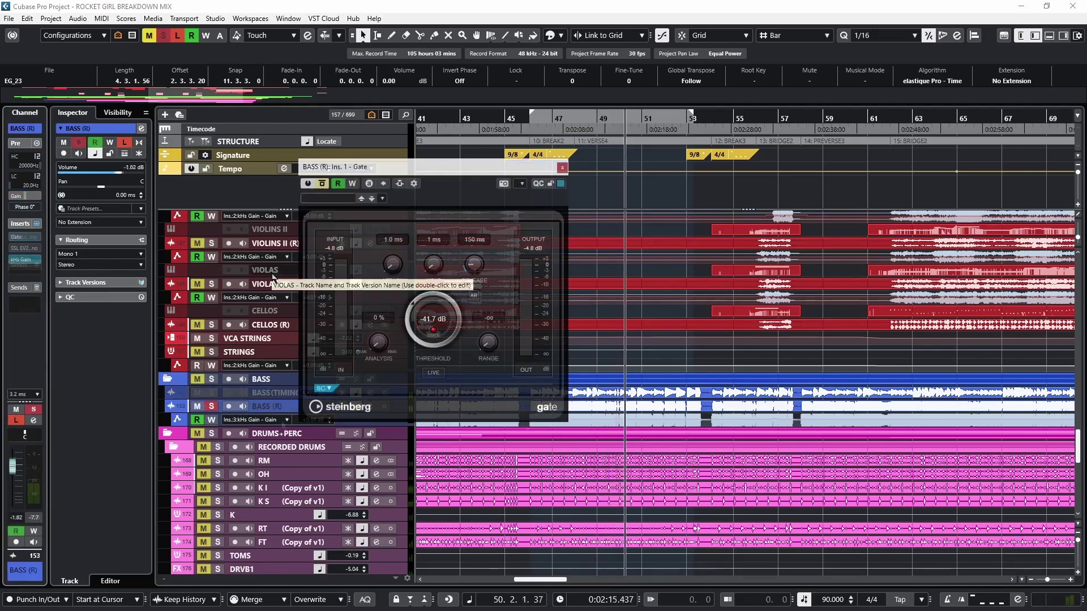
drag(361, 166, 360, 113)
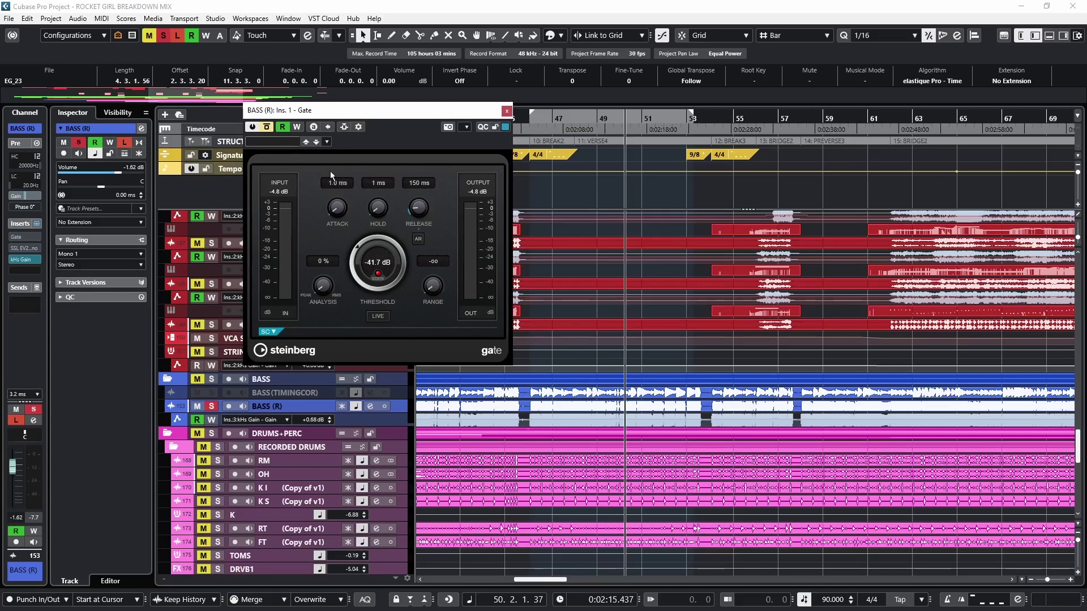
key(KP_1)
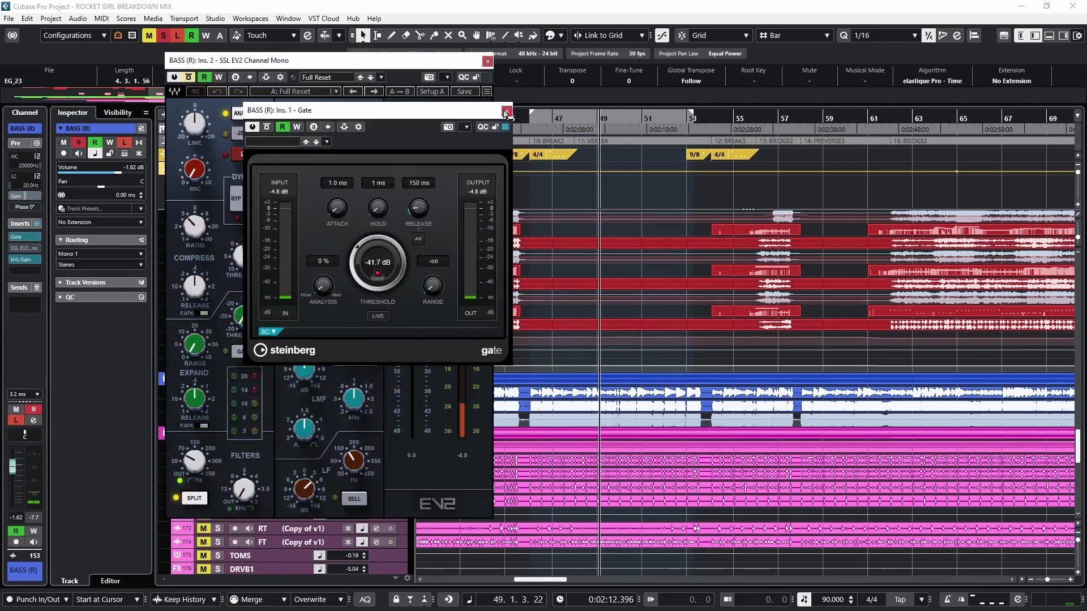
click(507, 111)
Examine the HMF, LF and high-pass filter settings of the SSL EV2 Channel Mono insert on BASS (R)
drag(411, 55, 458, 58)
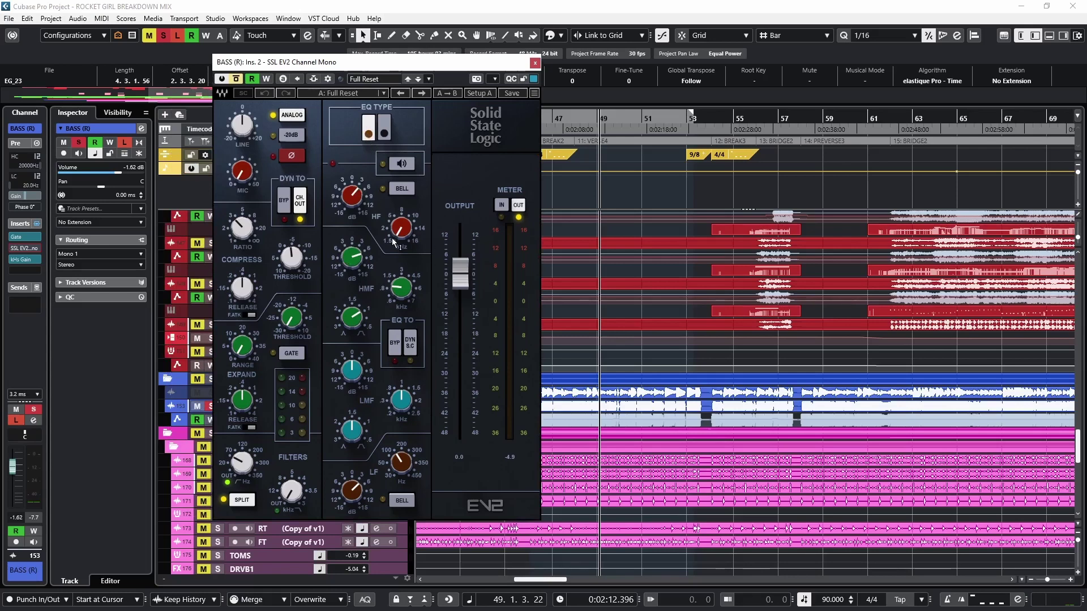
click(403, 290)
click(402, 461)
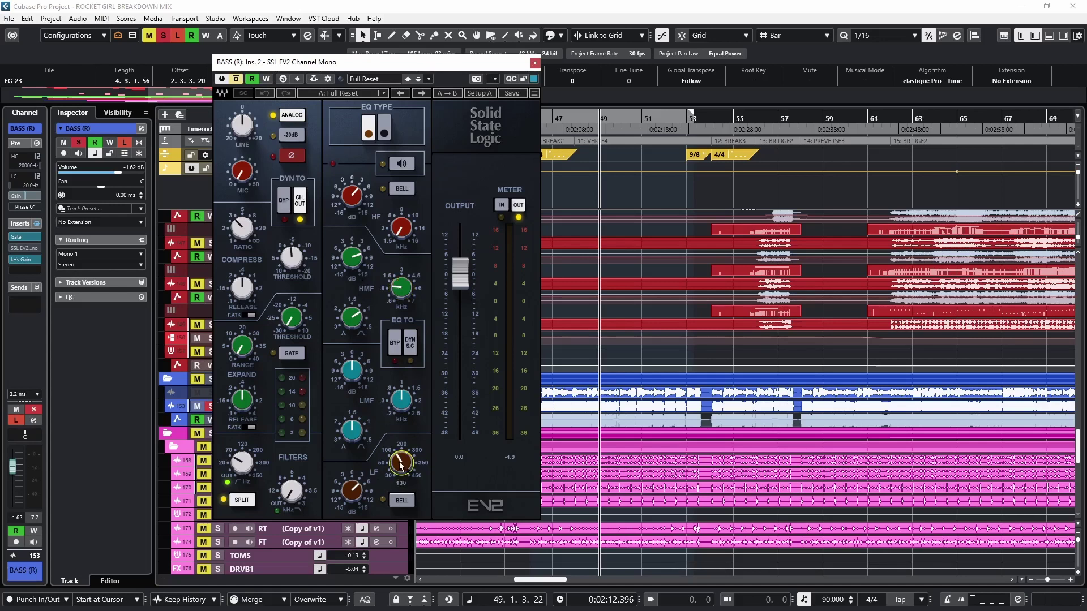
click(245, 468)
drag(280, 62, 248, 63)
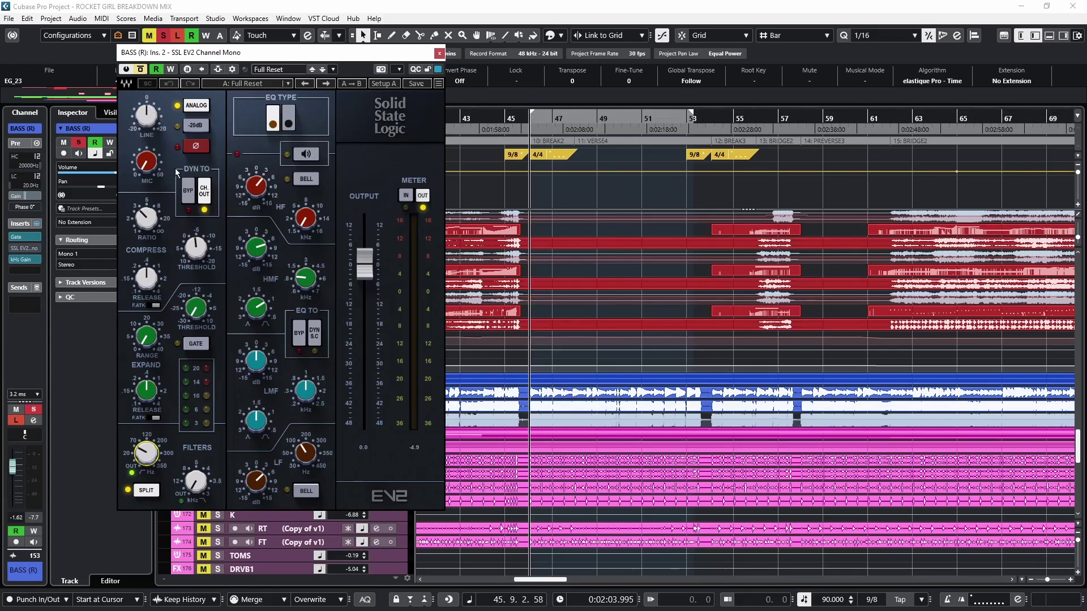
Bypass the SSL EV2 dynamics, play BASS (R), and switch the EQ in during playback to hear the HF, HMF and LF bands
click(188, 192)
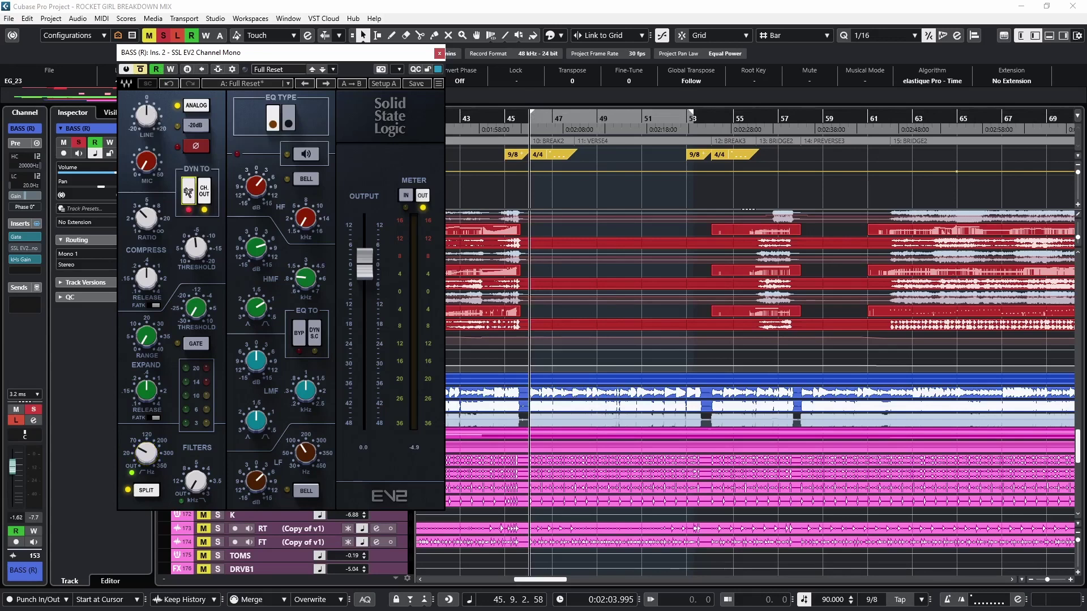
click(296, 337)
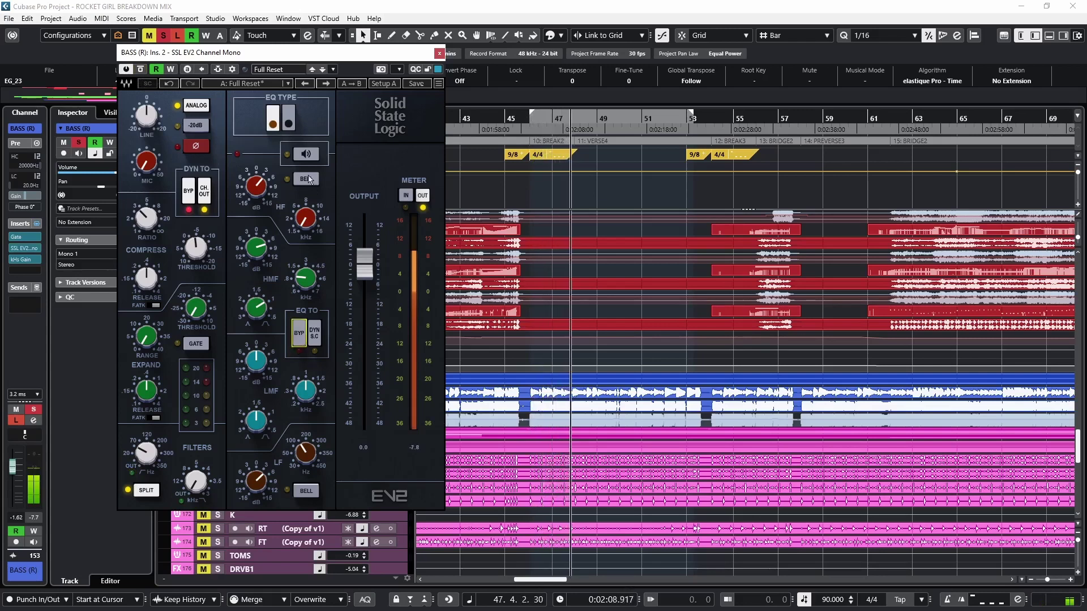
click(306, 155)
drag(307, 223, 307, 223)
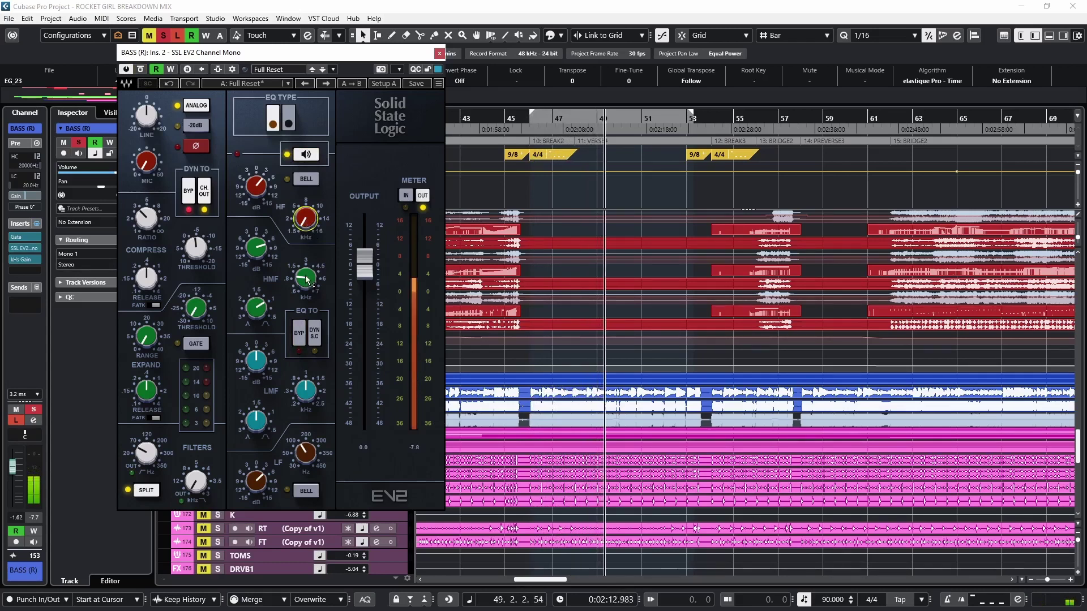
drag(306, 280, 306, 280)
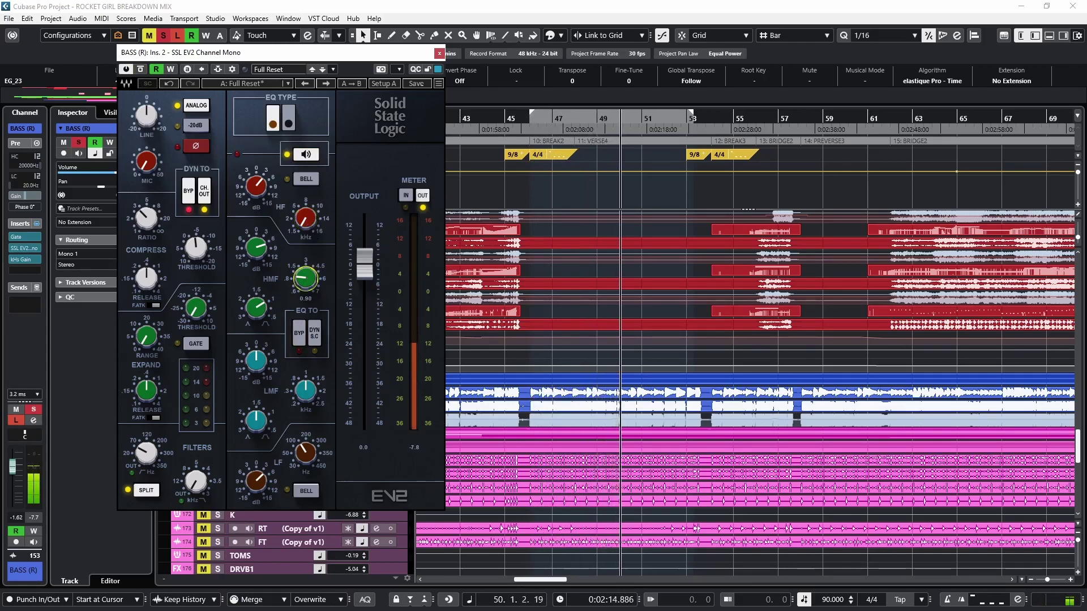
click(306, 450)
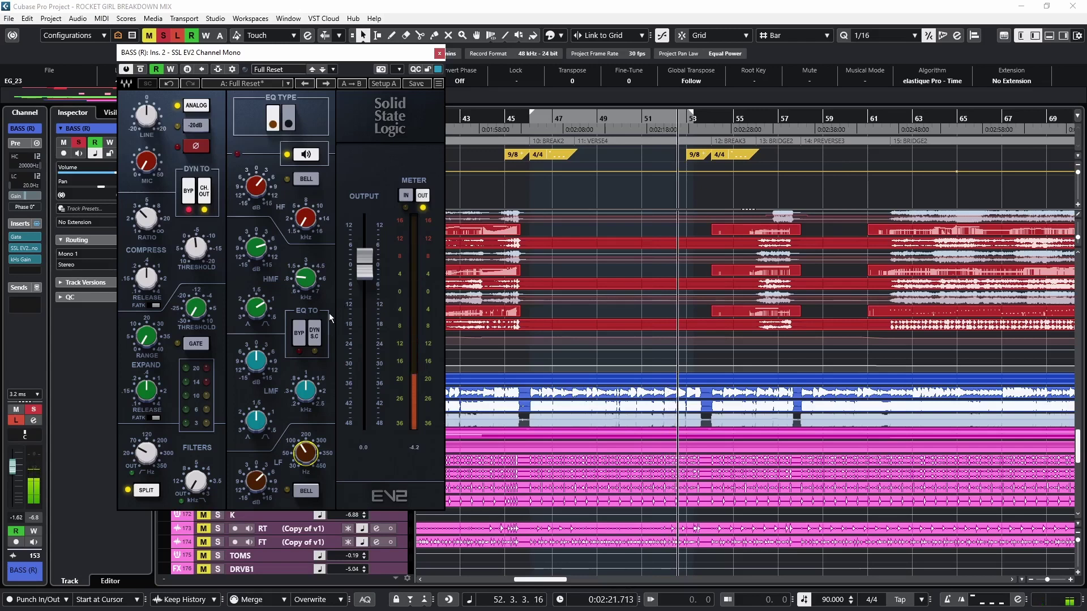
Switch in the SSL EV2's high-pass filter and dynamics on BASS (R) during playback, stop playback, and close the insert window
click(132, 473)
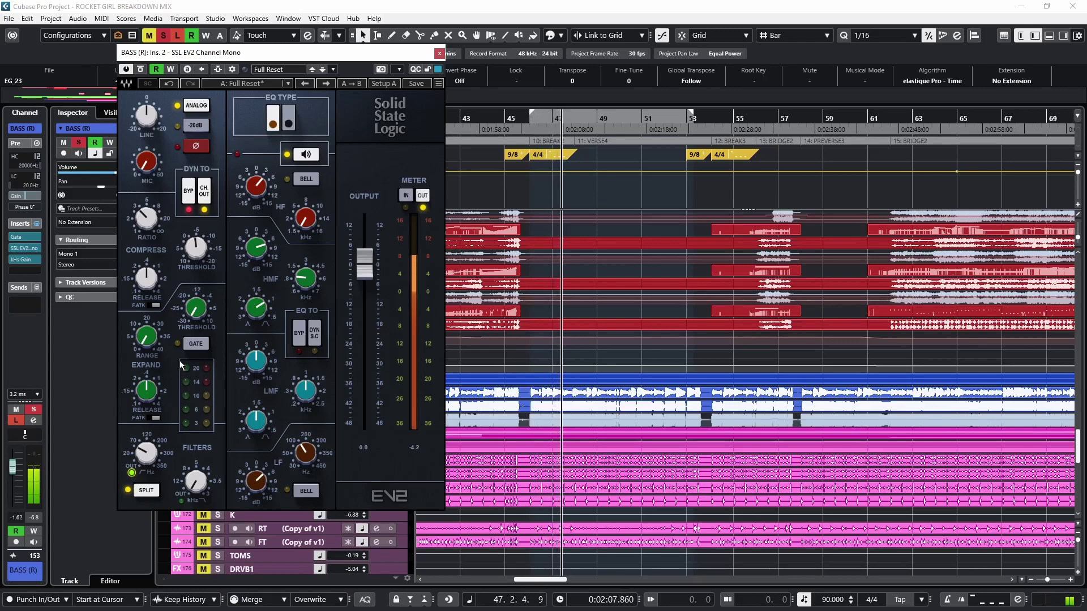
click(188, 192)
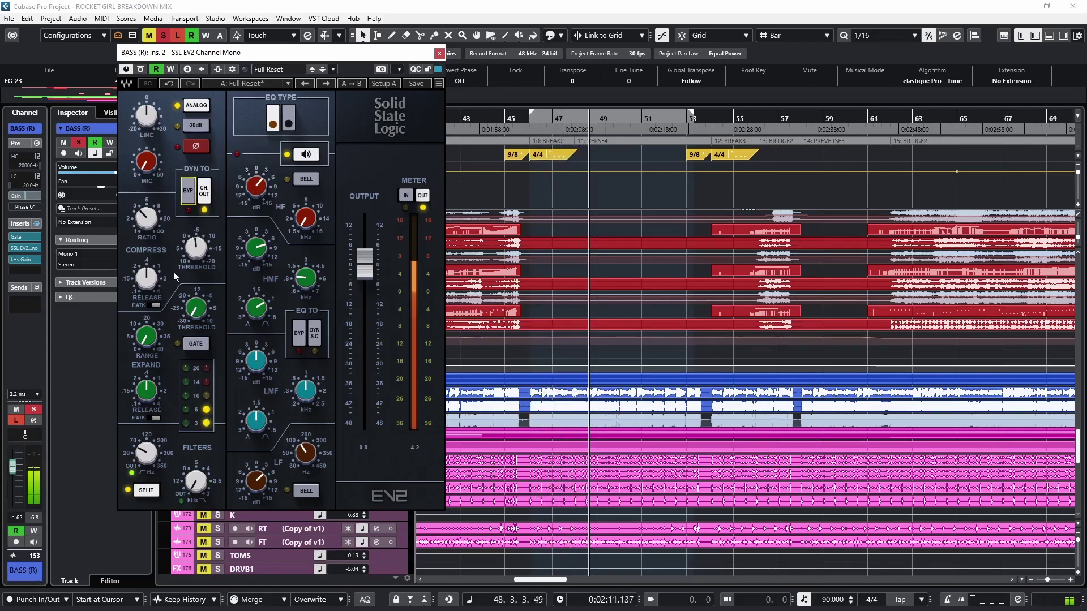
key(space)
click(439, 53)
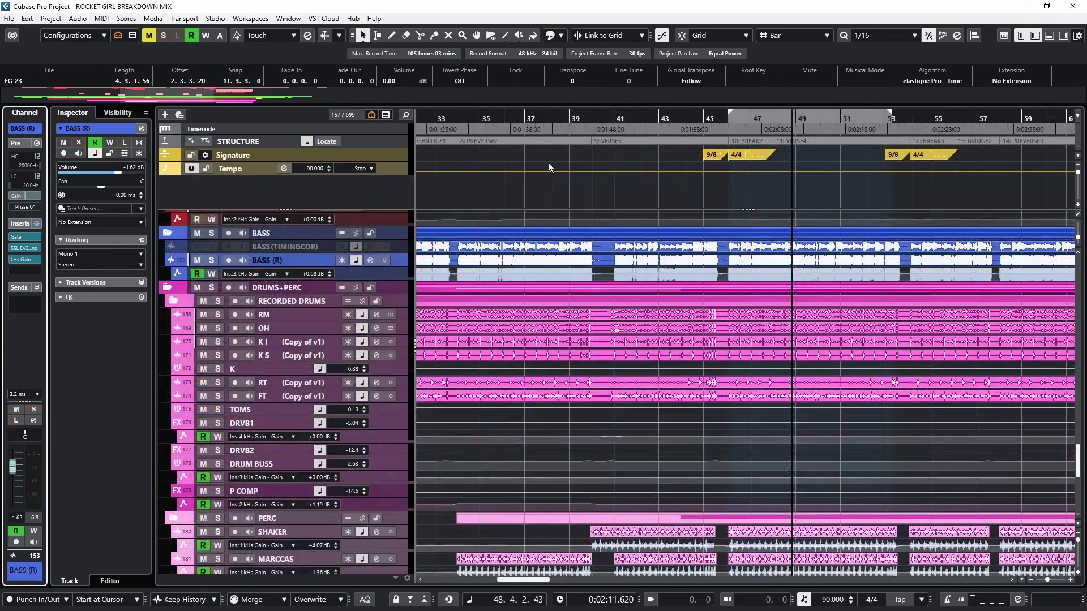
Set the locator range from bar 63 to bar 67 within BRIDGE2 for the drum tracks
click(479, 121)
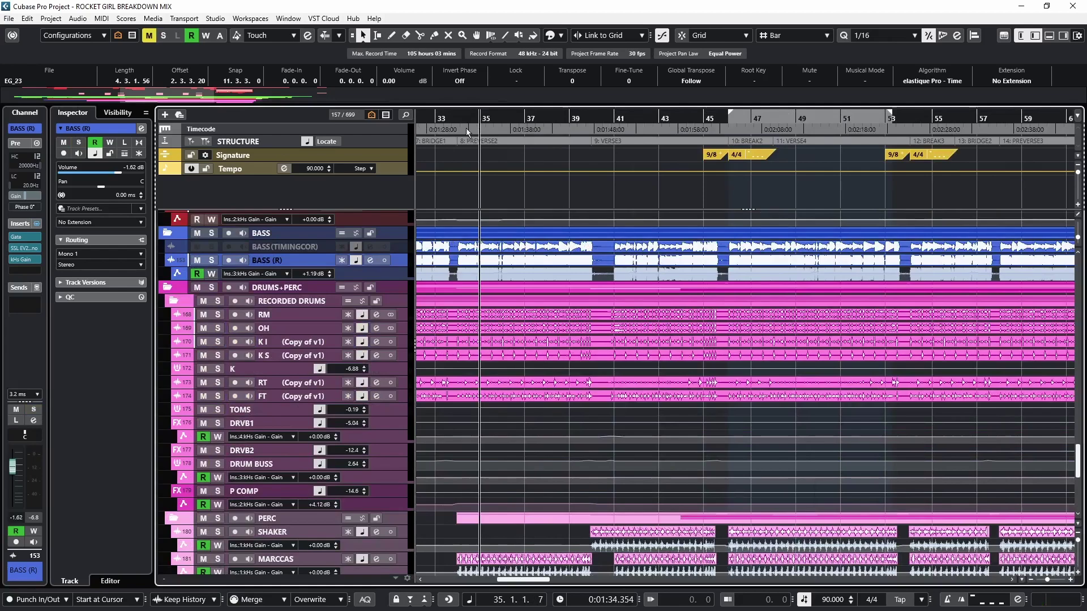
scroll(673, 402, right, 9)
scroll(674, 401, down, 8)
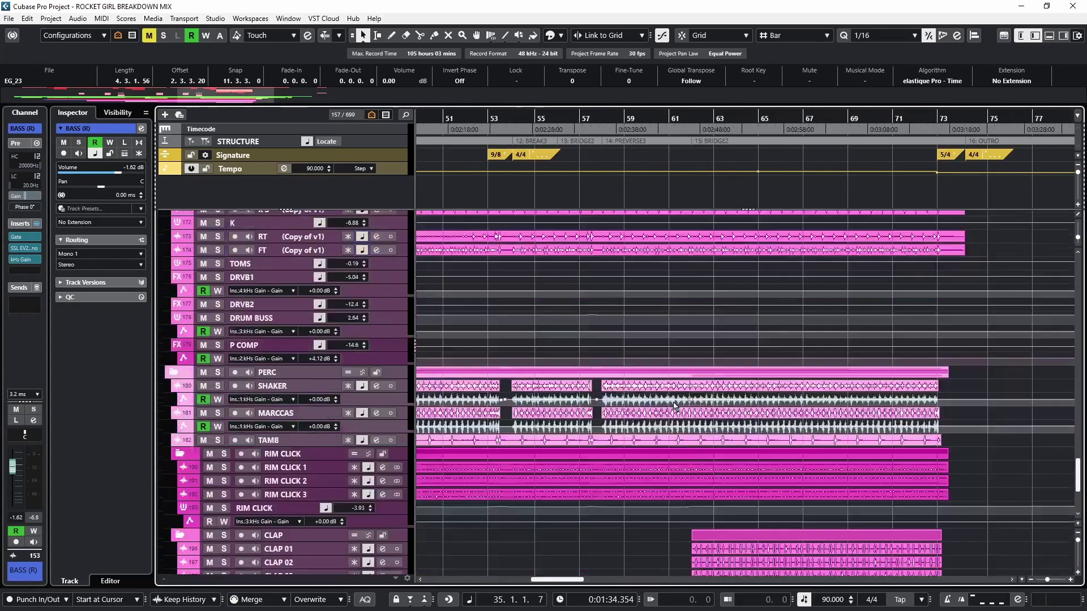
click(716, 112)
scroll(229, 300, up, 8)
Solo the RECORDED DRUMS folder and narrow the solo to its RM track
click(228, 300)
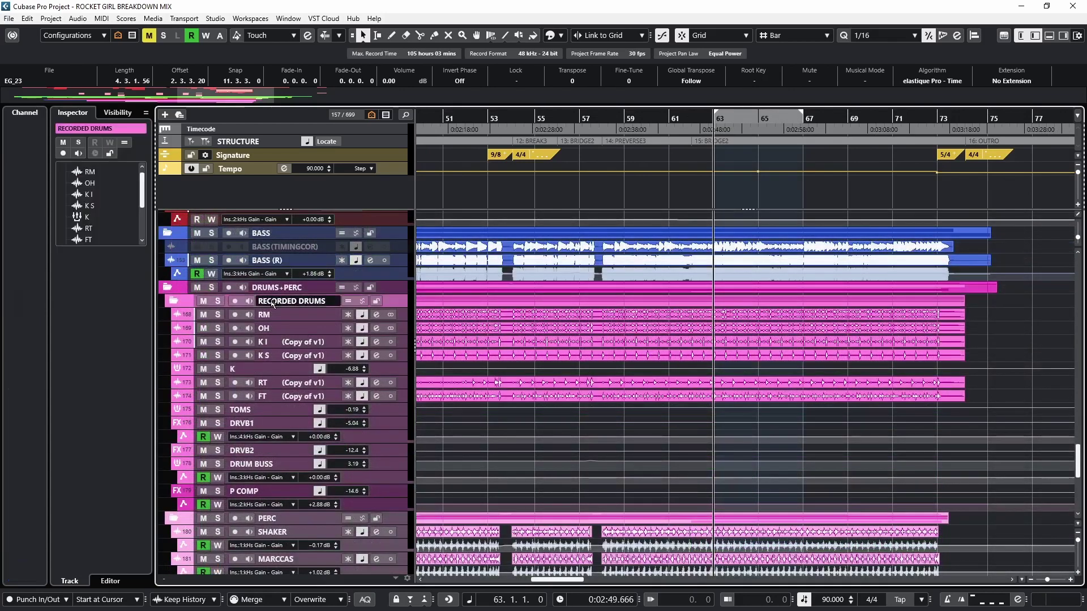
click(218, 301)
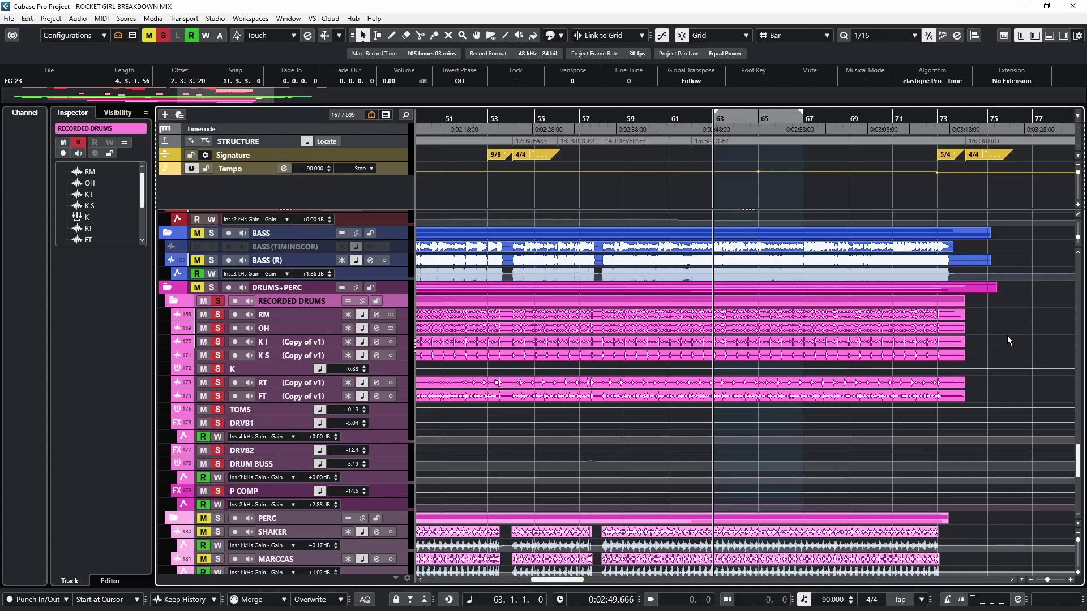
click(219, 314)
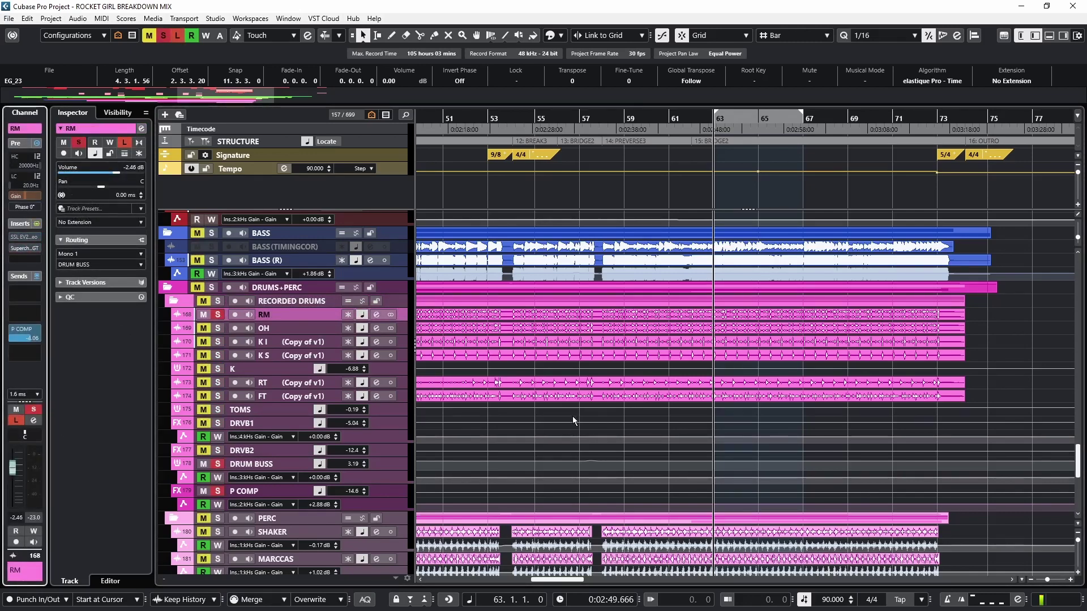
Play RM with its inserts bypassed, open its SSL EV2 insert, and bypass the dynamics and EQ sections
key(space)
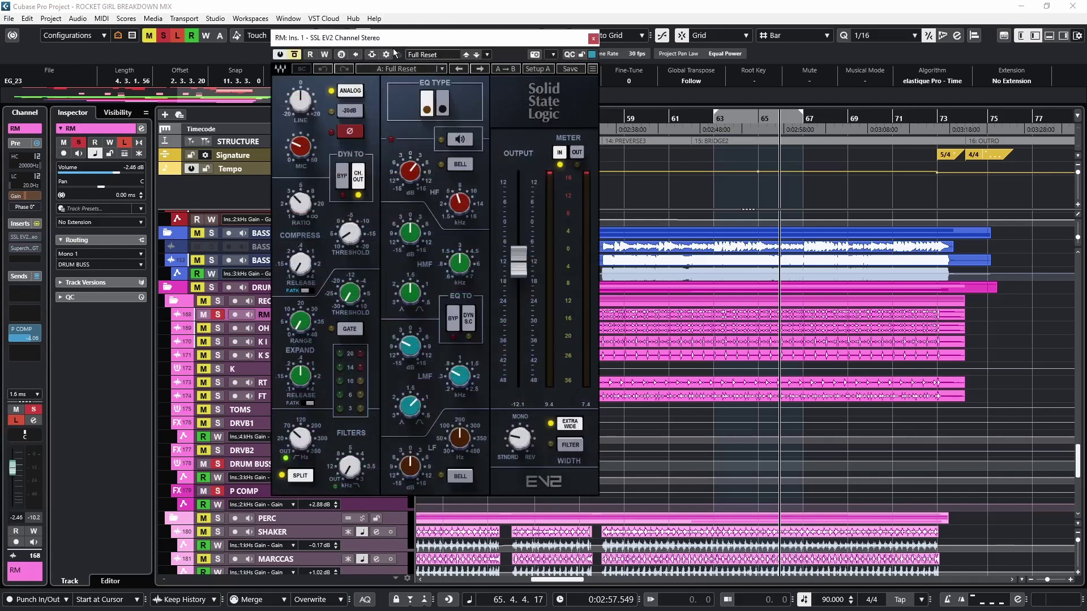
drag(395, 40, 418, 75)
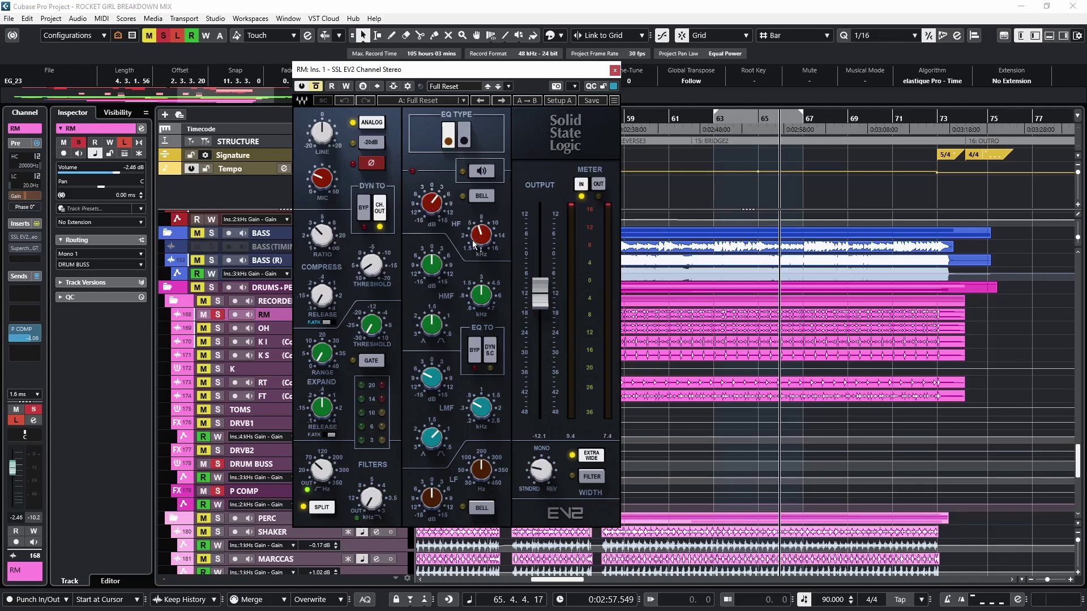
mouse_move(481, 235)
mouse_move(481, 408)
click(363, 207)
click(474, 350)
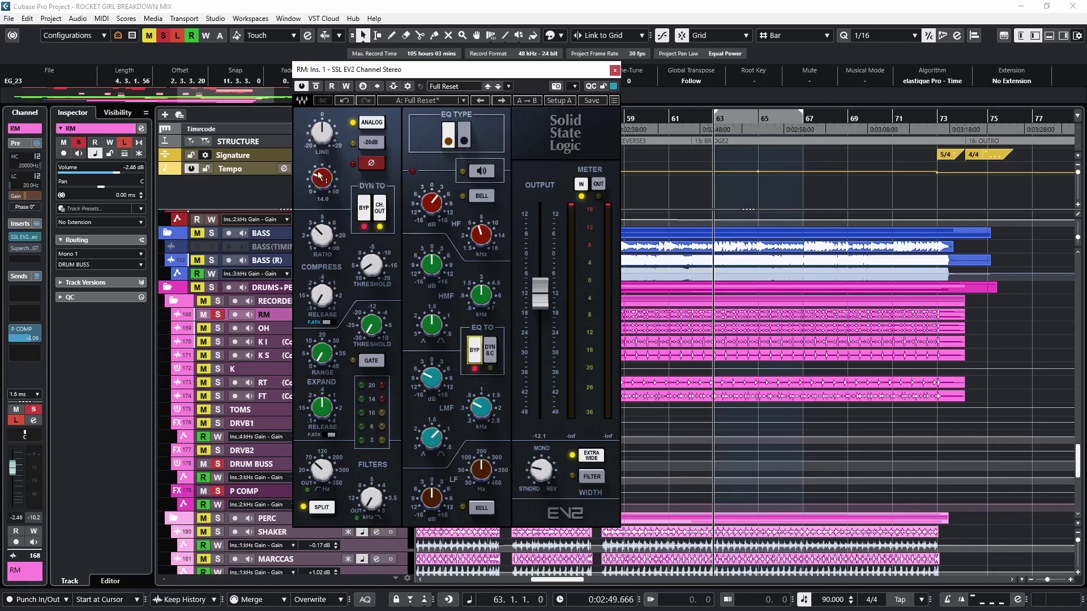
Switch the SSL EV2's EQ and dynamics in on RM during playback, using the EQ monitor to hear the HF band
mouse_move(310, 203)
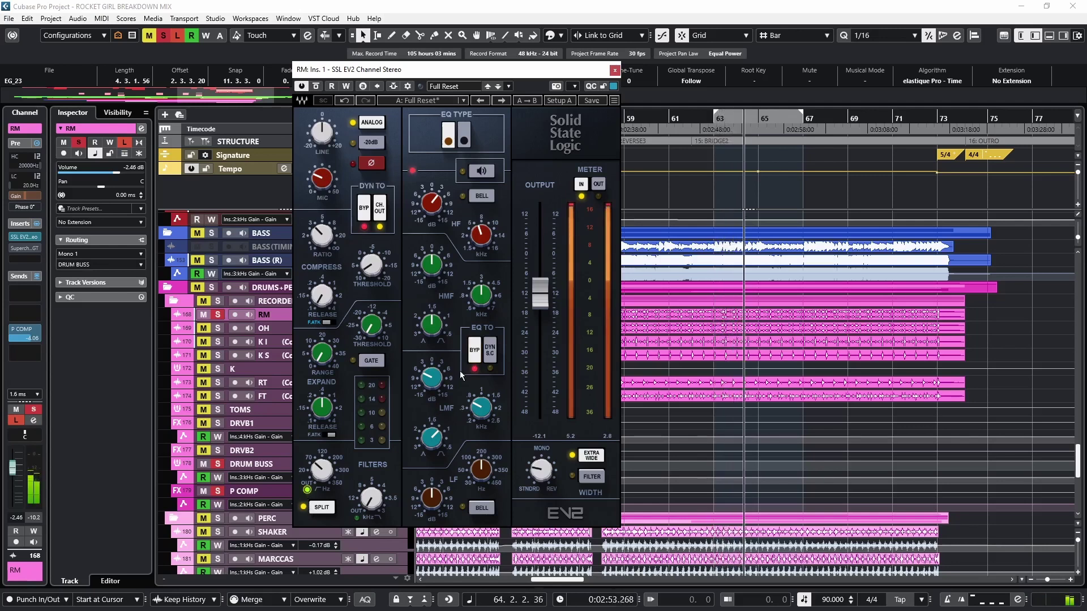
click(476, 352)
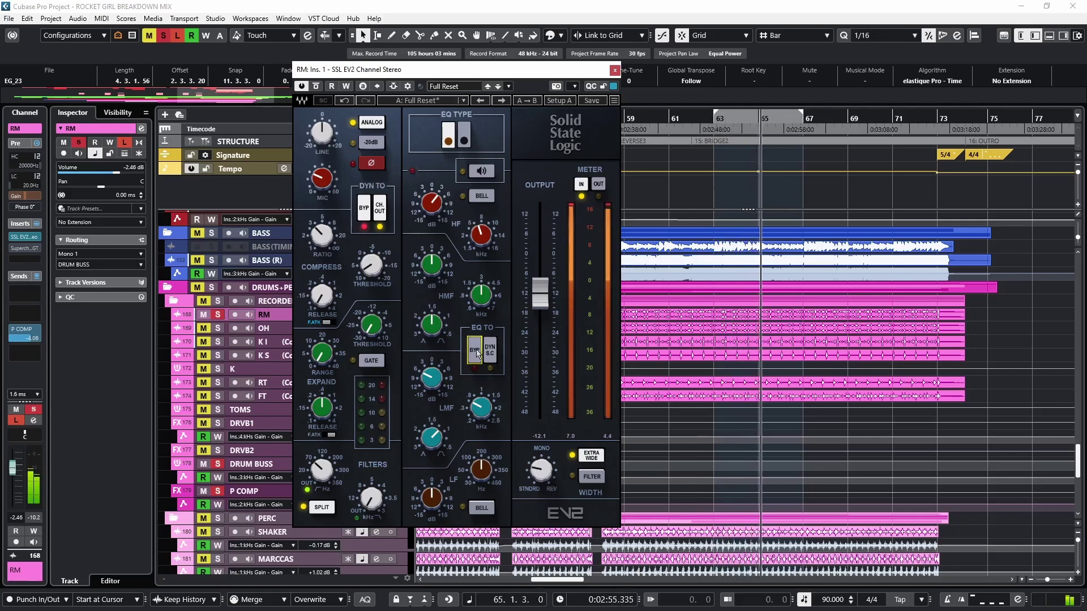
click(481, 171)
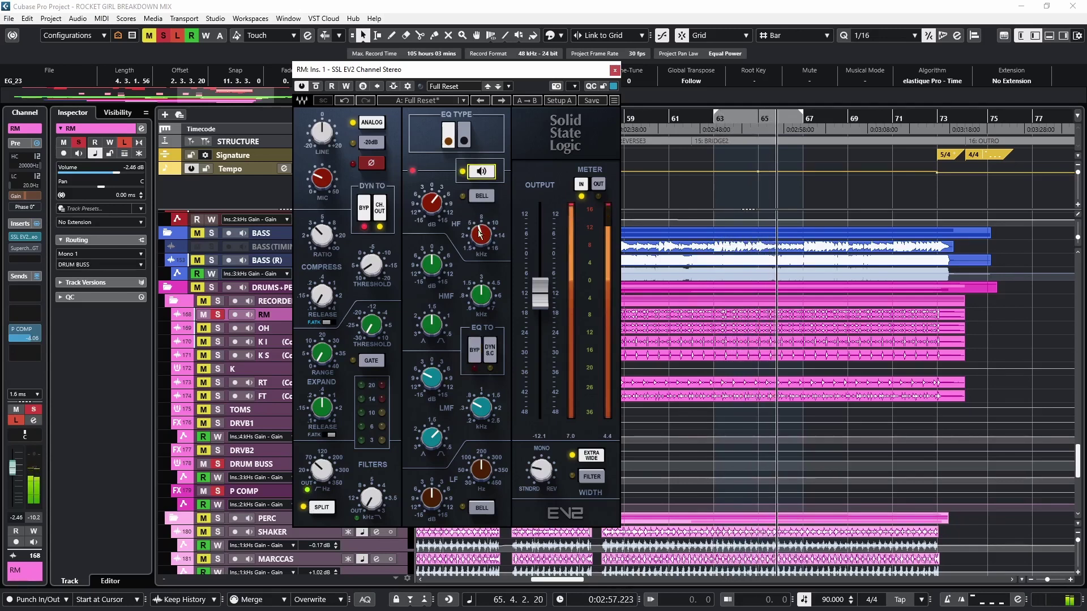
click(481, 235)
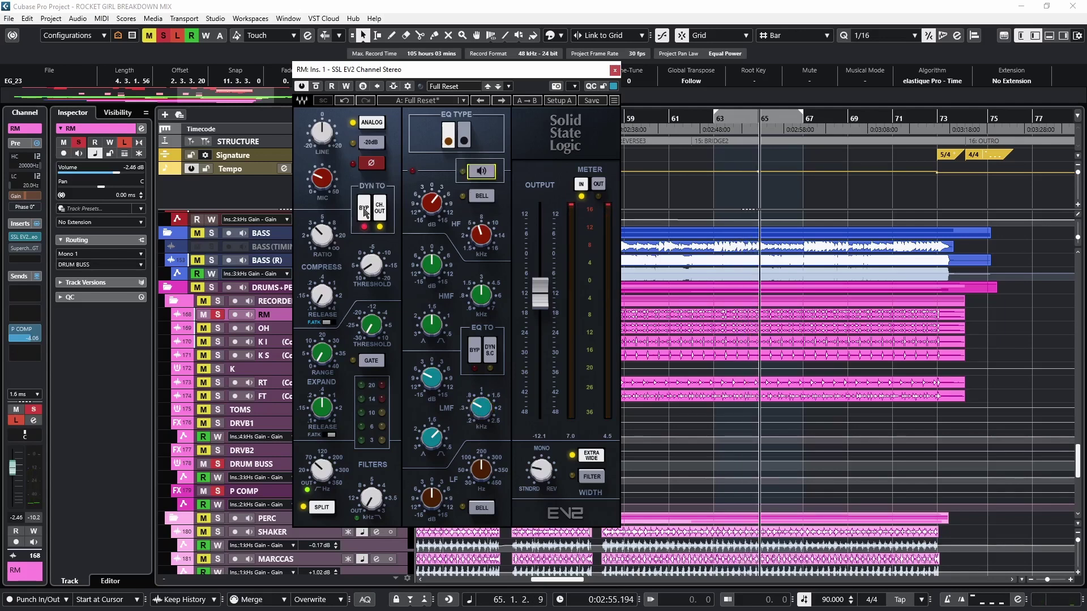
key(space)
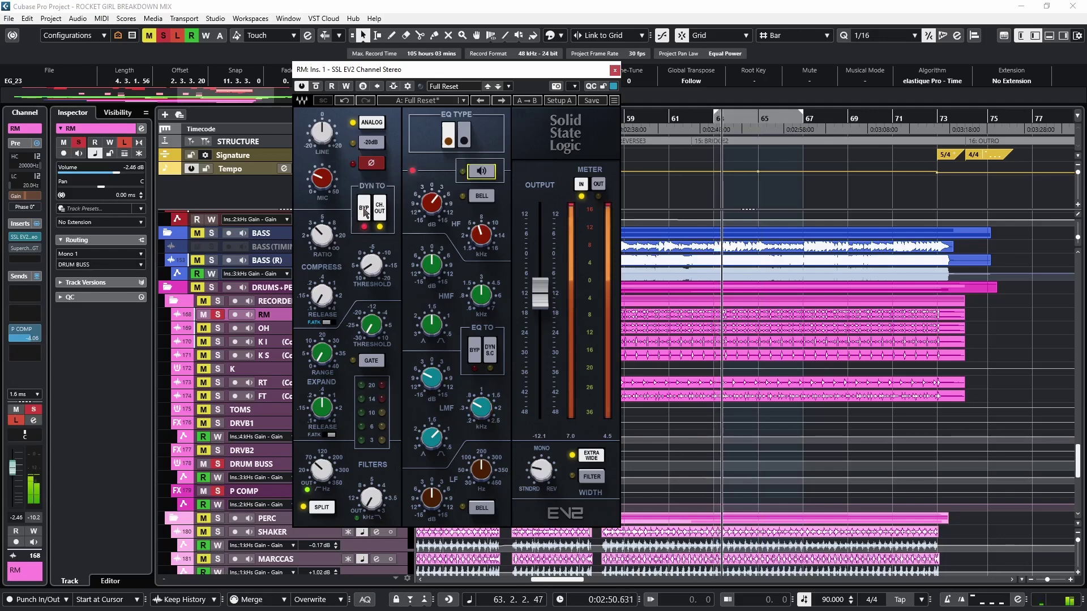
click(365, 213)
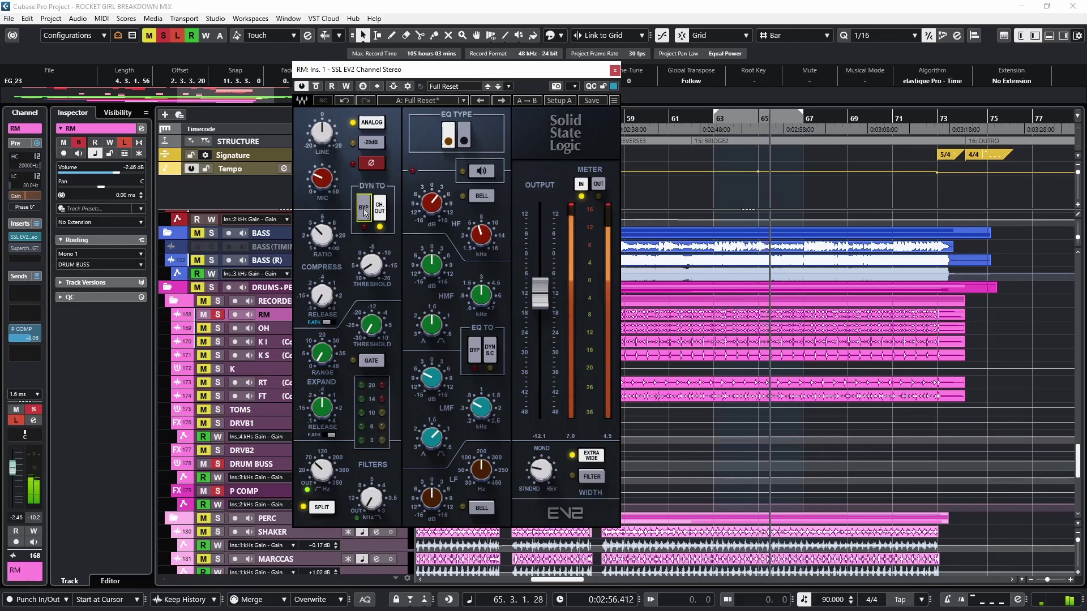
Audition the SSL EV2's Extra Wide mode and width control on RM during playback, and close the insert window
click(587, 460)
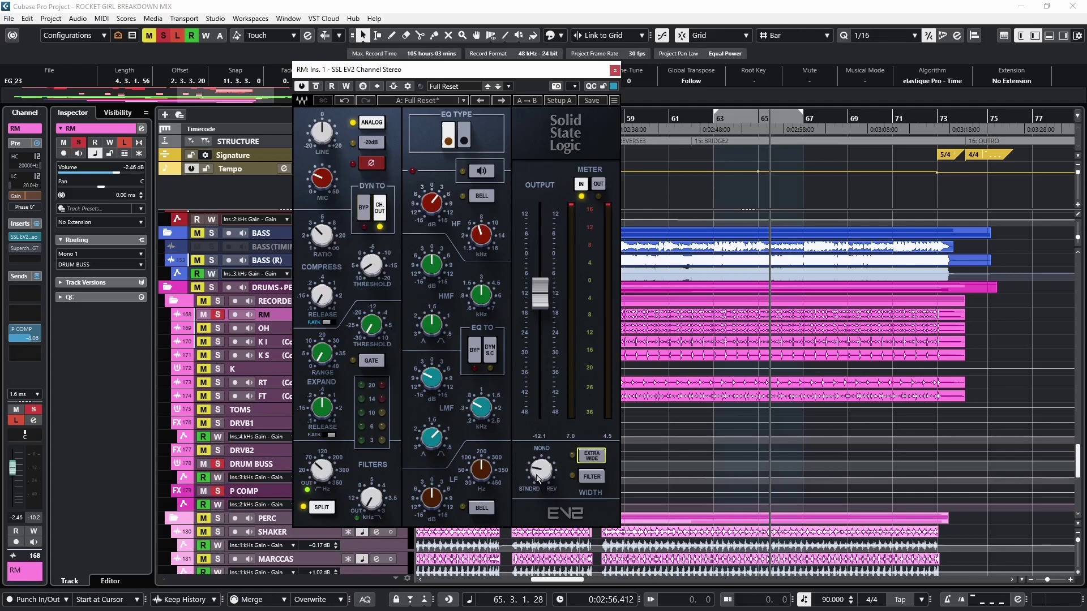
drag(537, 478, 559, 443)
key(space)
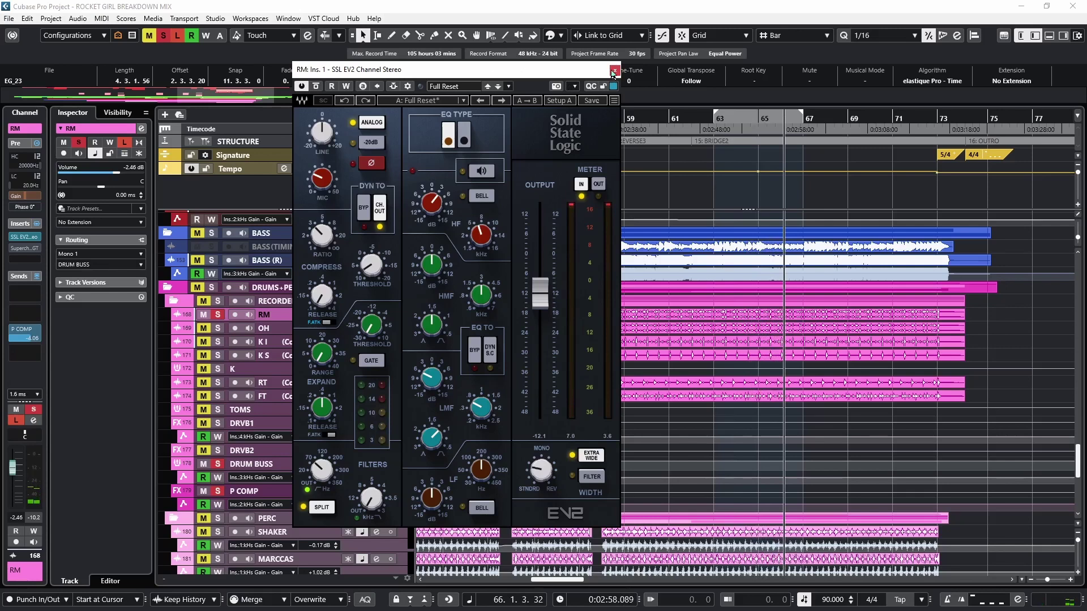
key(space)
alt+click(544, 477)
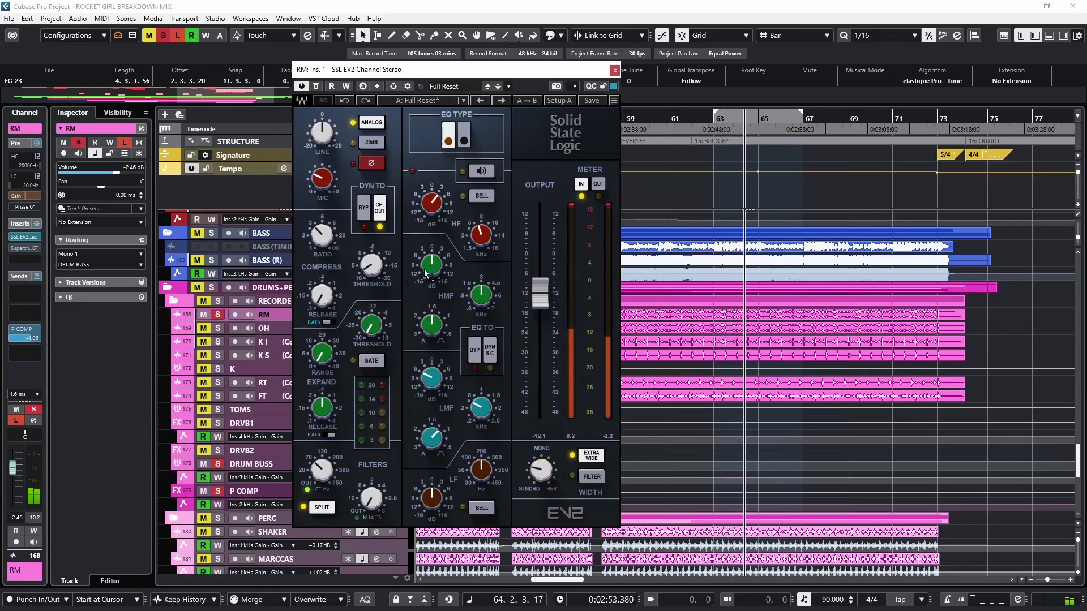
click(614, 70)
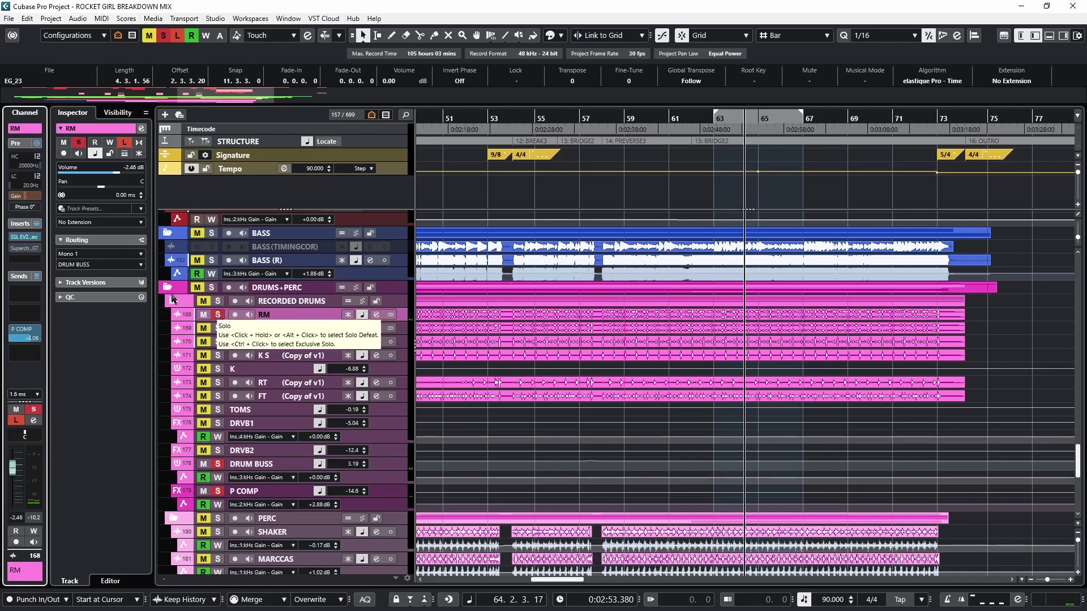
Open the Supercharger GT insert on RM and take it out of bypass during playback from bar 63
click(26, 249)
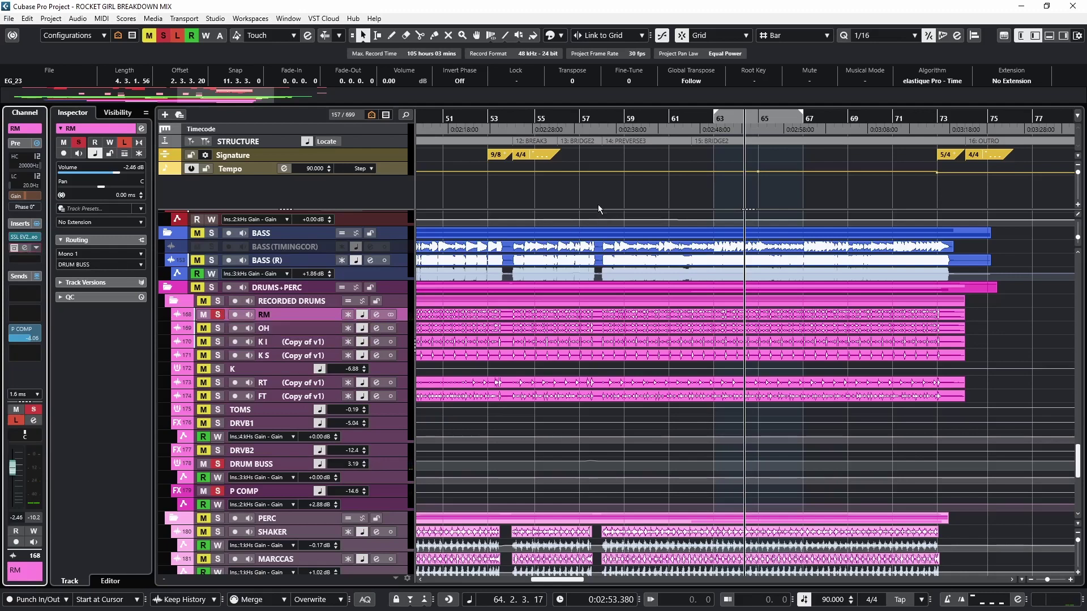
drag(534, 134, 578, 125)
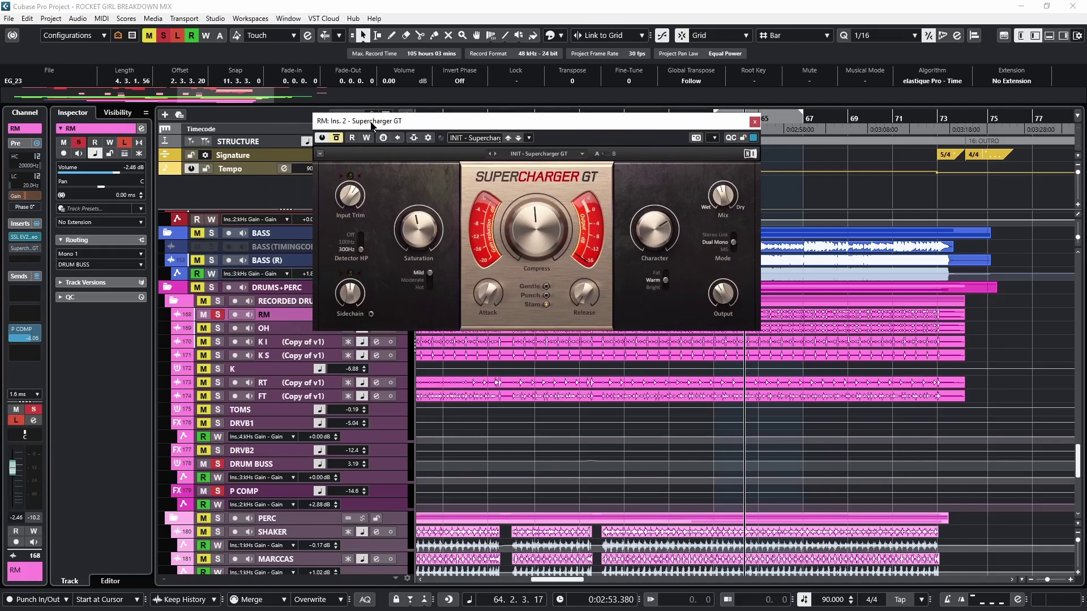
drag(371, 123, 330, 118)
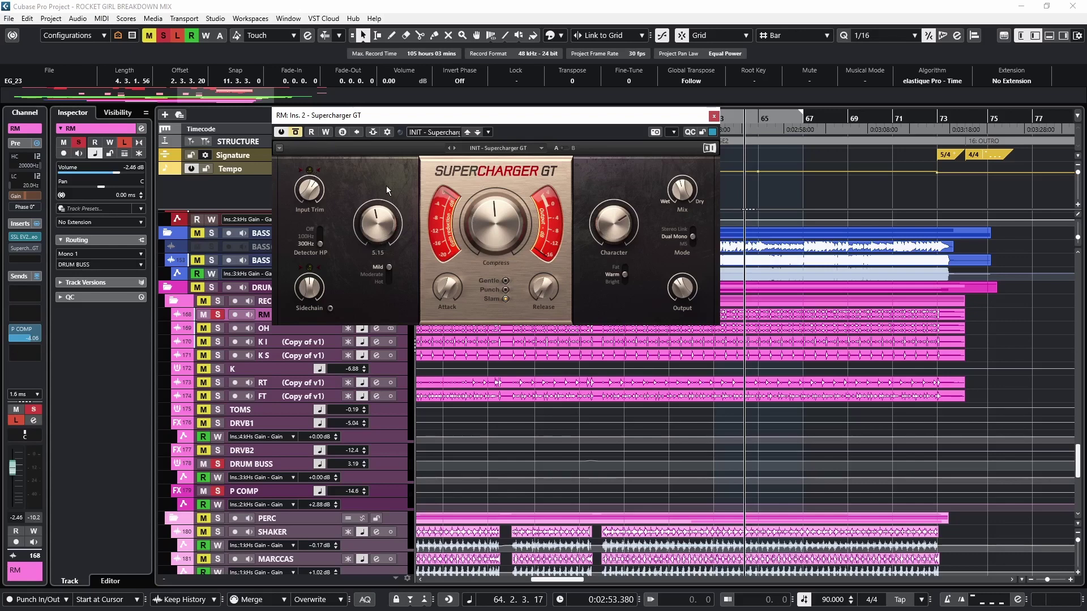
key(KP_1)
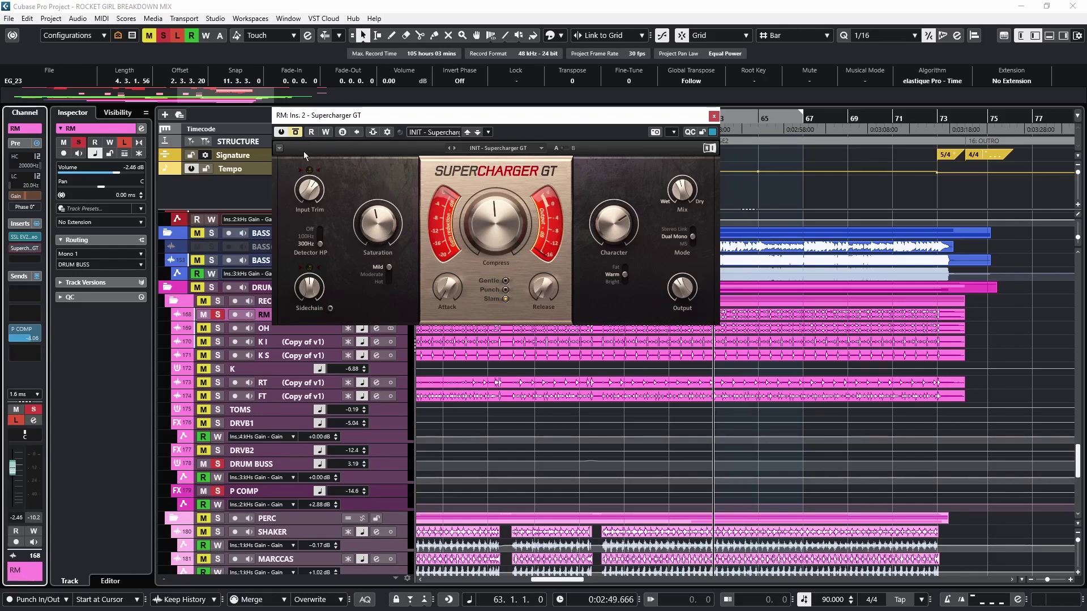
key(space)
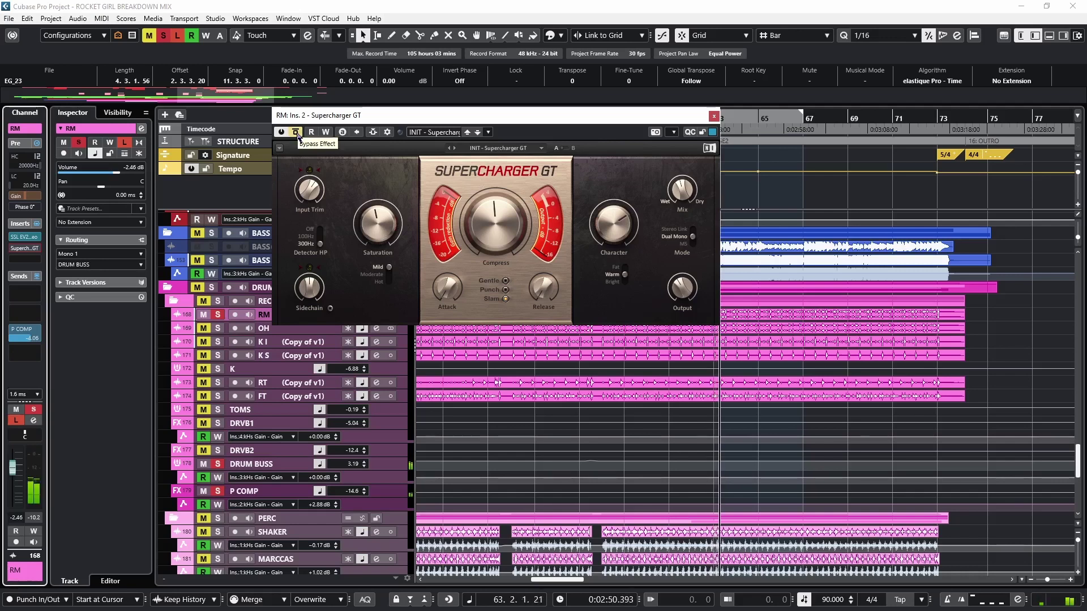
click(296, 134)
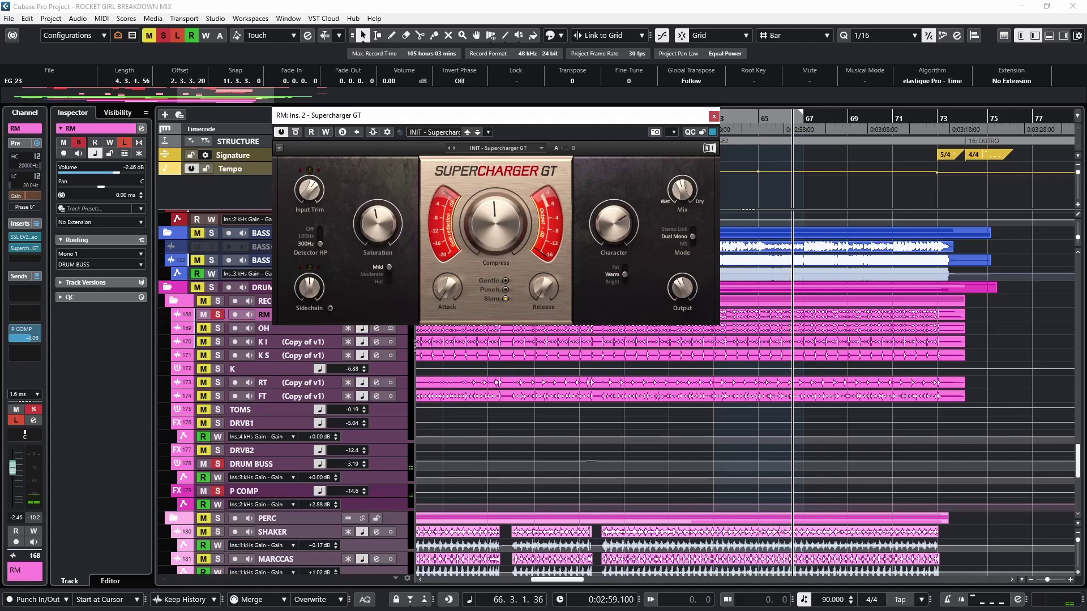
Try Supercharger GT's Hot saturation mode on RM during playback from bar 63, and return it to Mild
click(389, 282)
key(KP_1)
key(space)
mouse_move(378, 224)
mouse_down()
mouse_move(378, 192)
mouse_move(378, 210)
mouse_up()
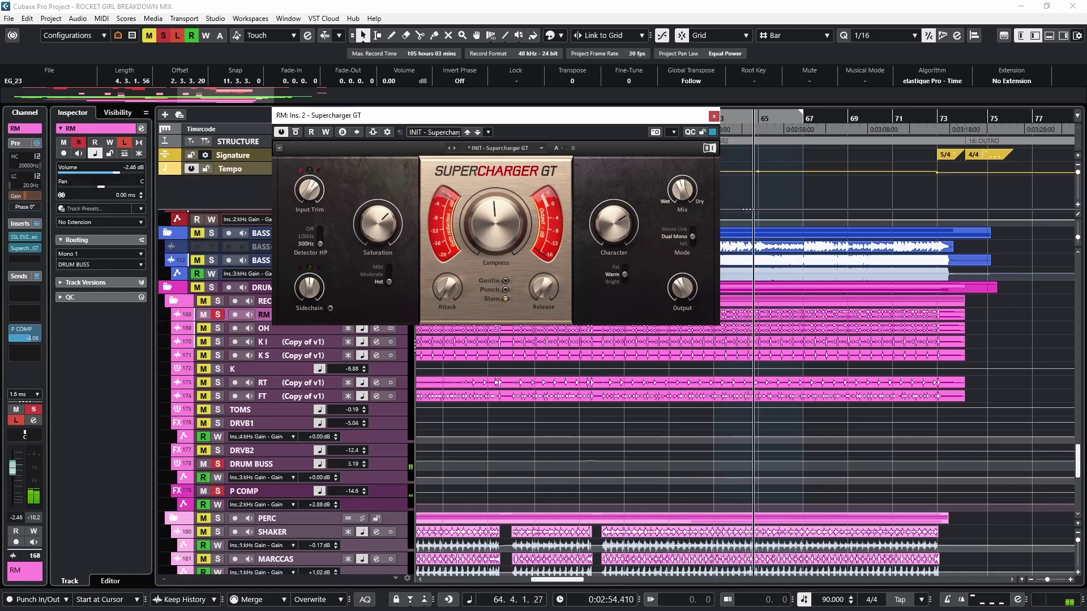
key(alt+z)
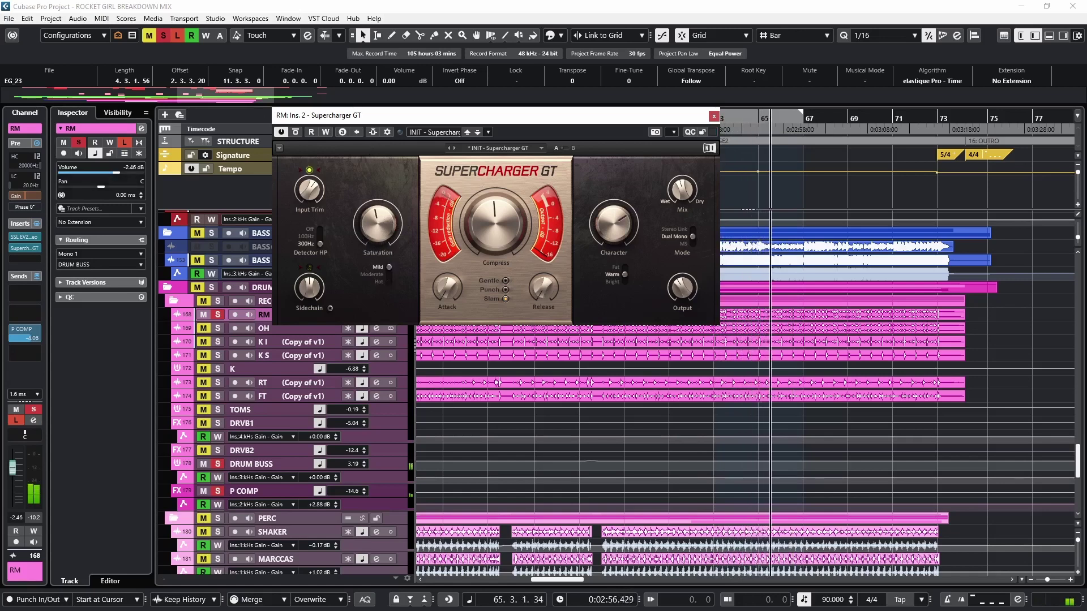
Audition Supercharger GT's compression and wet/dry mix on RM during playback, stop playback, and close the insert window
drag(496, 223, 496, 189)
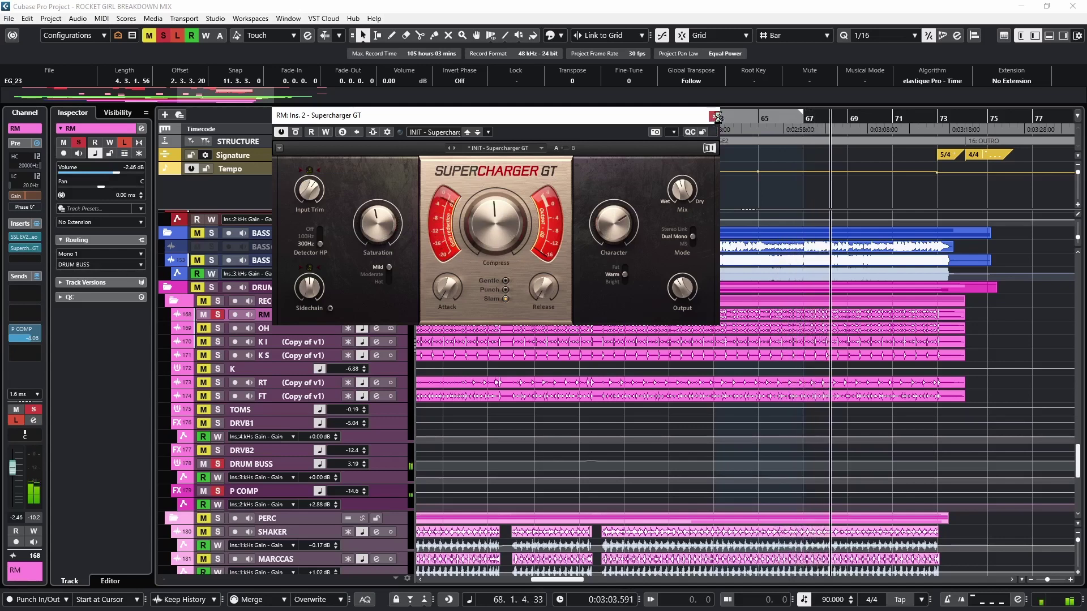
mouse_move(685, 195)
drag(679, 196, 674, 160)
key(space)
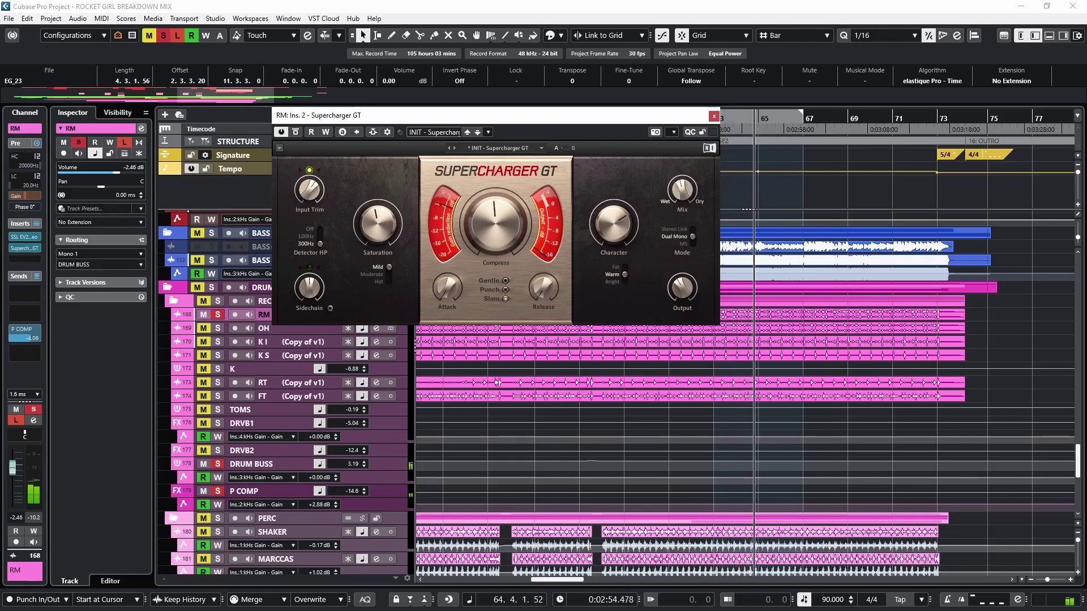
key(space)
click(715, 116)
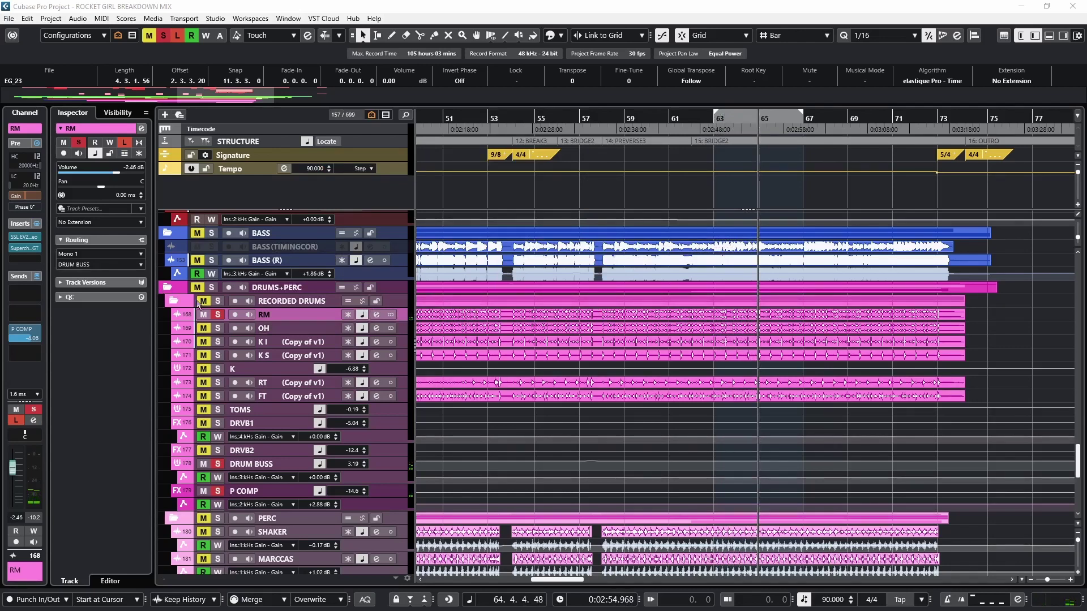
Move the solo from RM to OH and play OH from bar 63 with its SSL EV2 insert bypassed
click(220, 315)
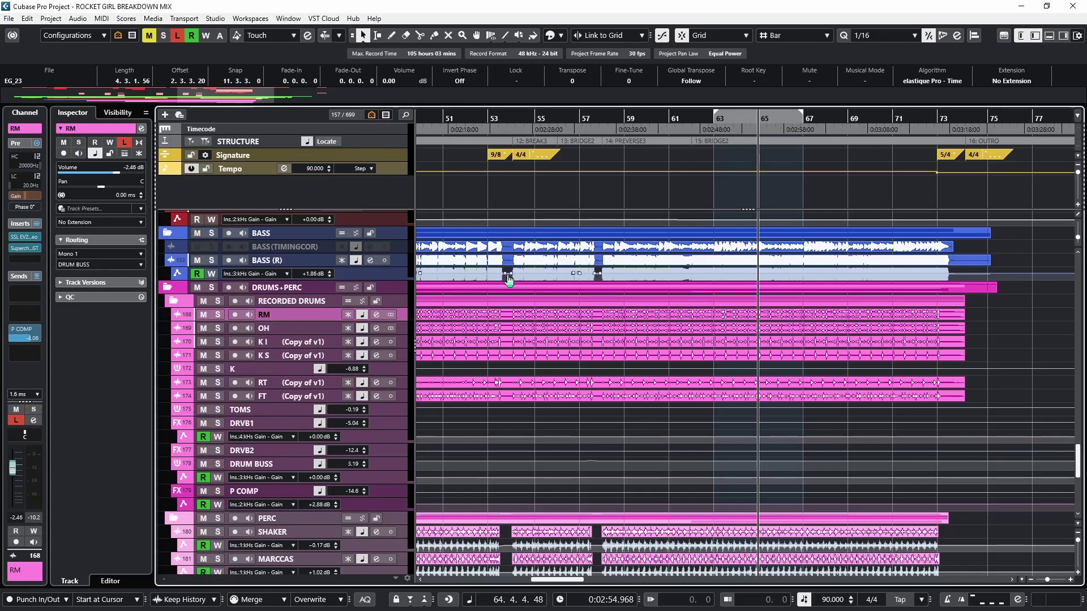
key(KP_1)
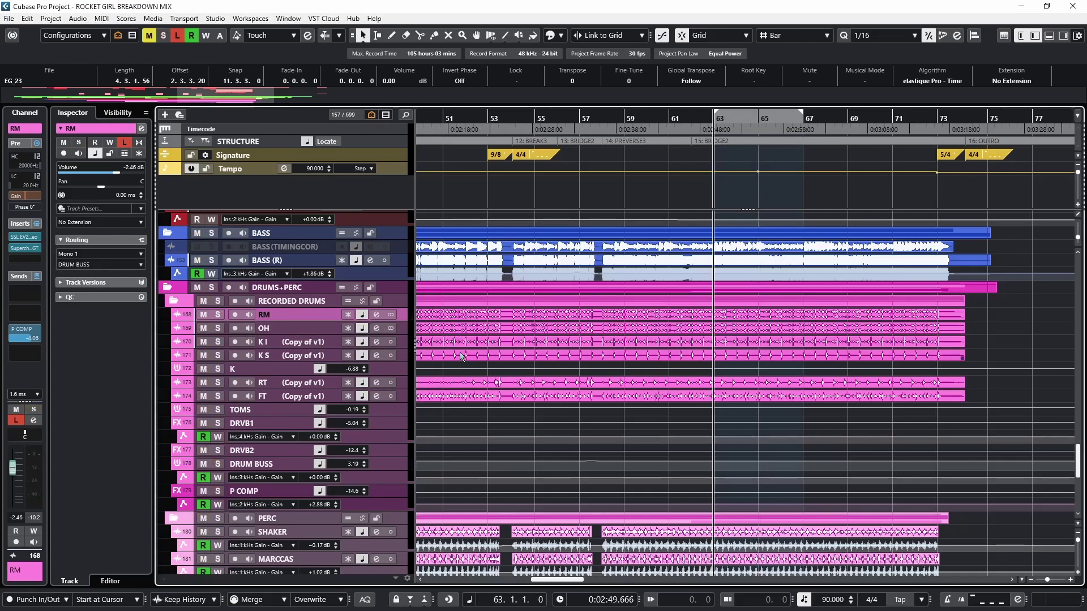
key(Down)
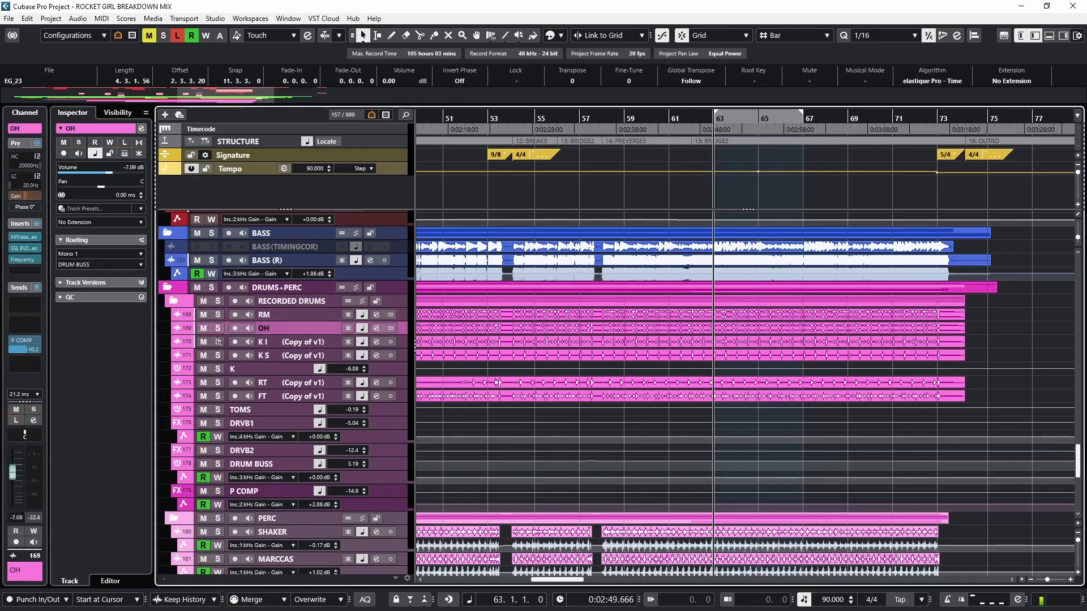
click(14, 249)
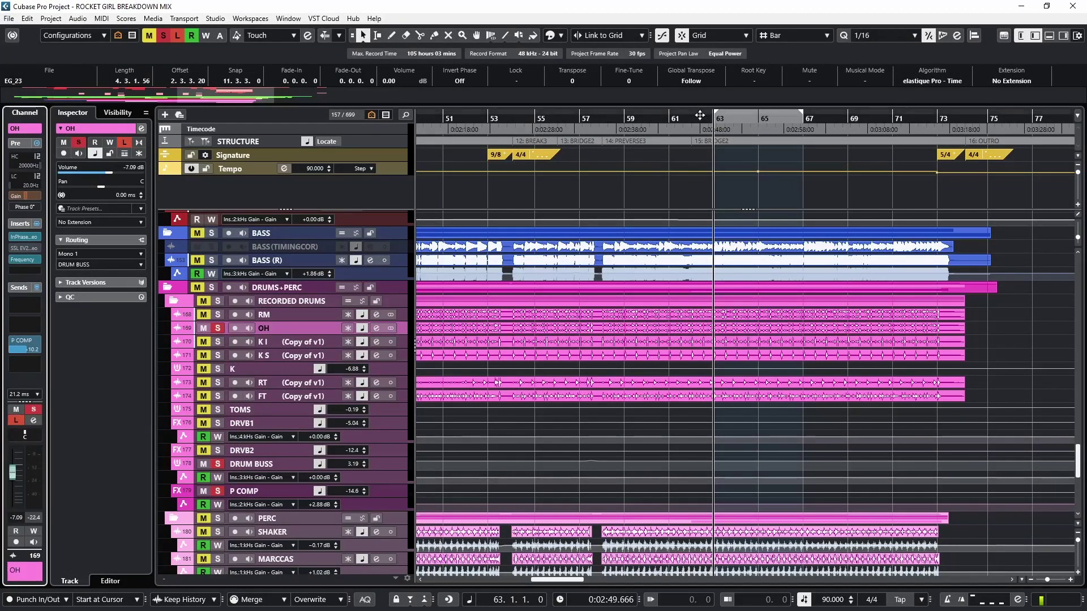
key(space)
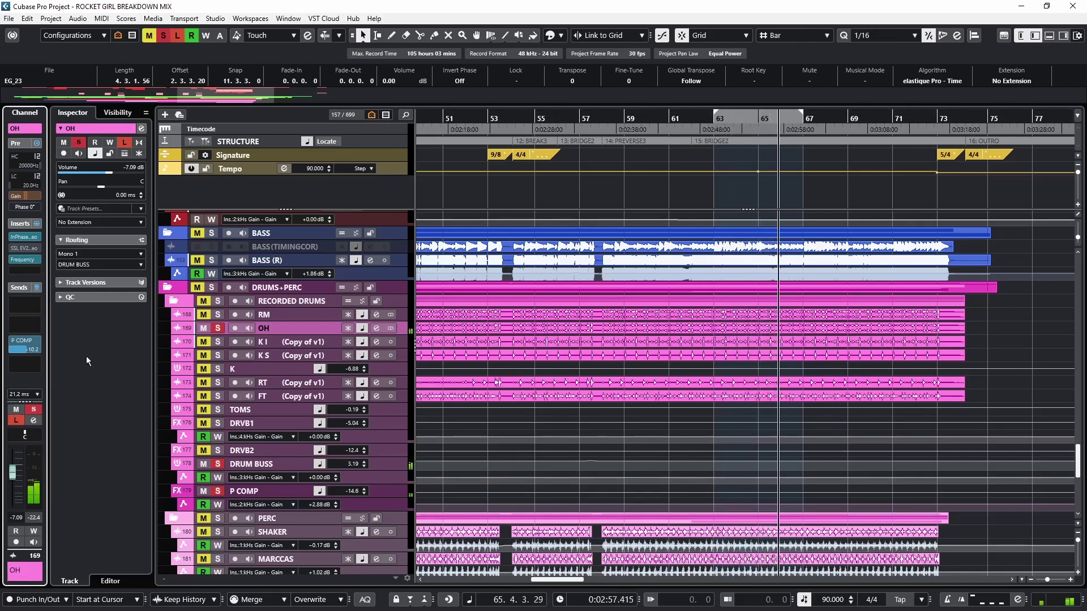
Review the InPhase insert on OH, close it, and open the SSL EV2 insert
click(25, 237)
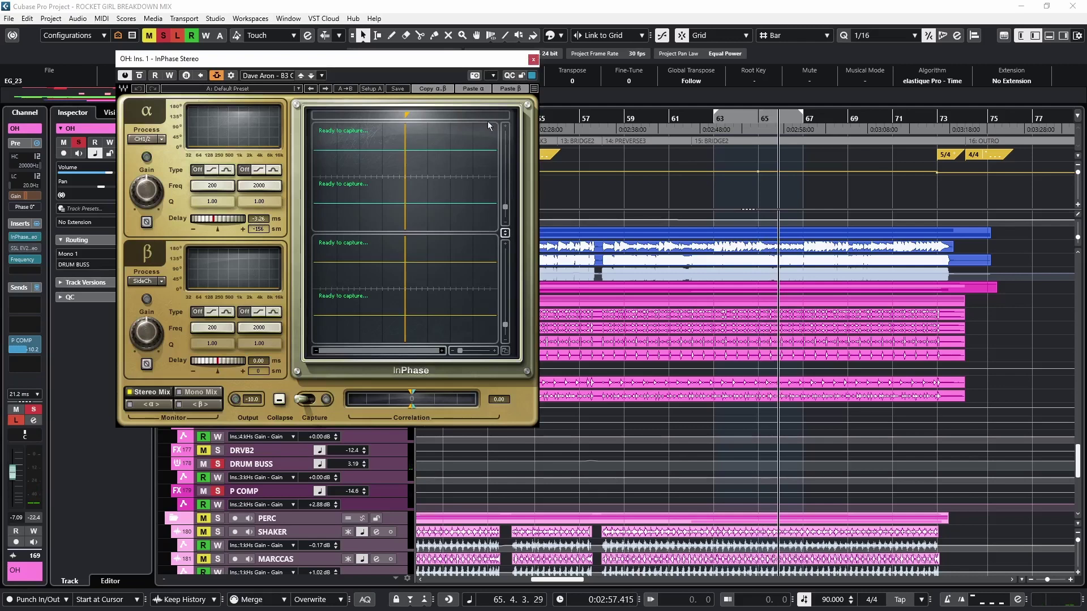
click(532, 59)
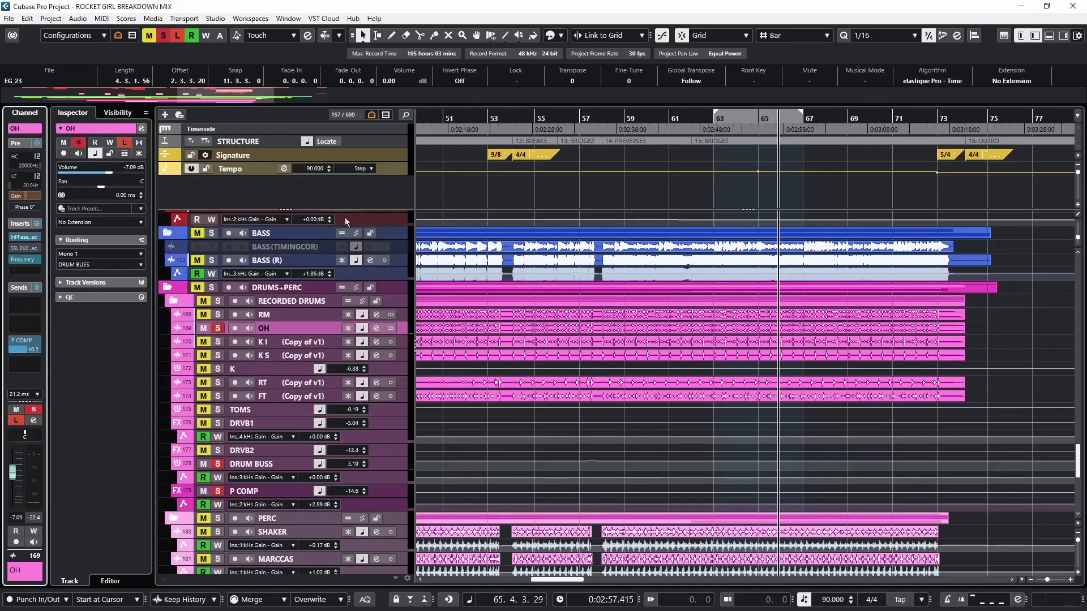
click(27, 250)
drag(420, 62, 366, 75)
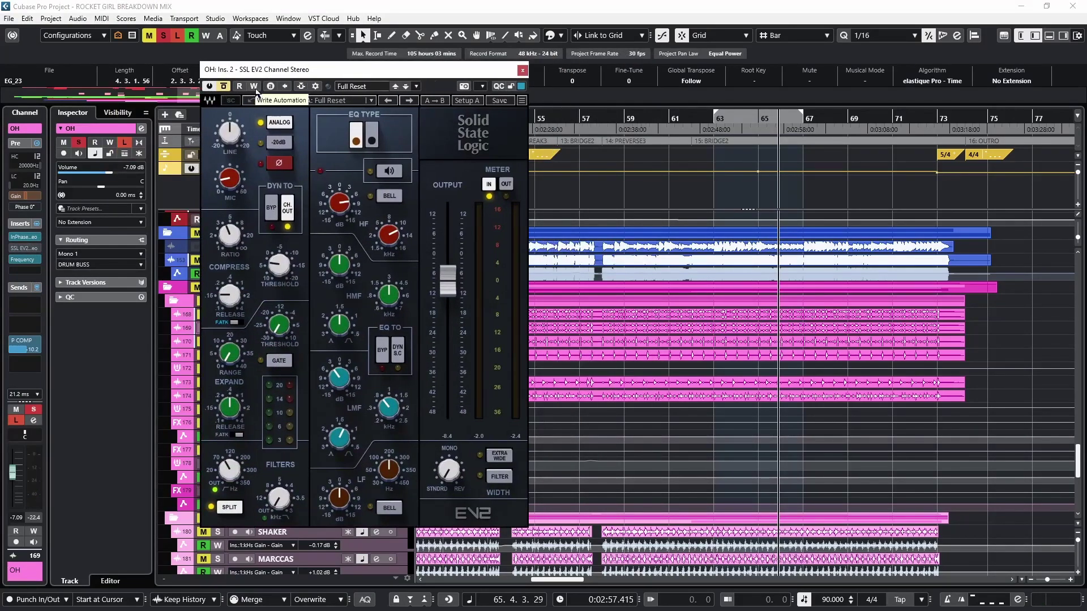
Play OH through the SSL EV2 with dynamics bypassed, switch the EQ in, and monitor its HF band
key(space)
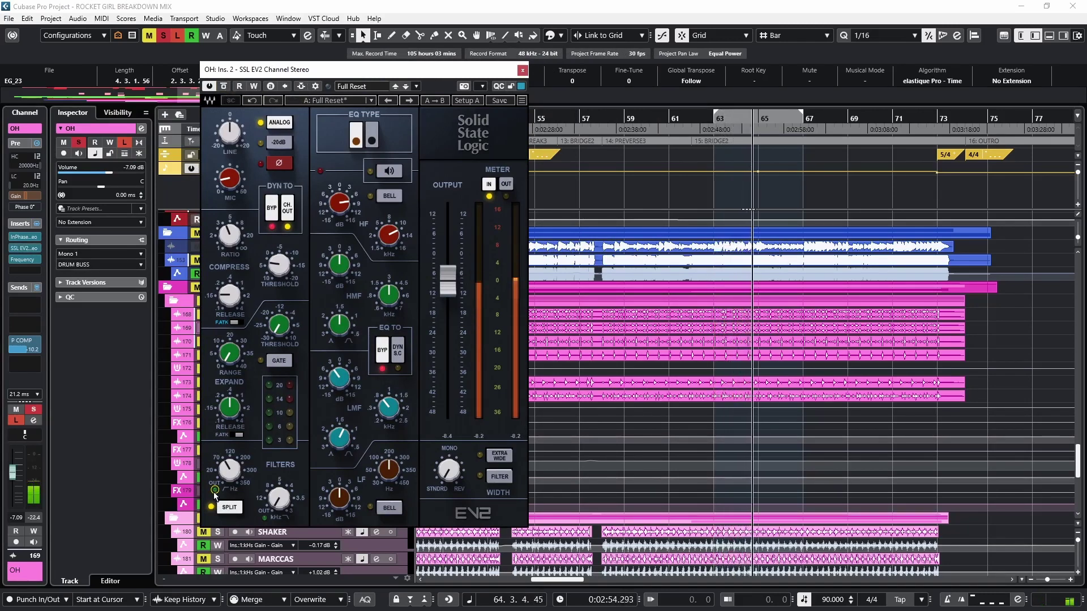
click(382, 352)
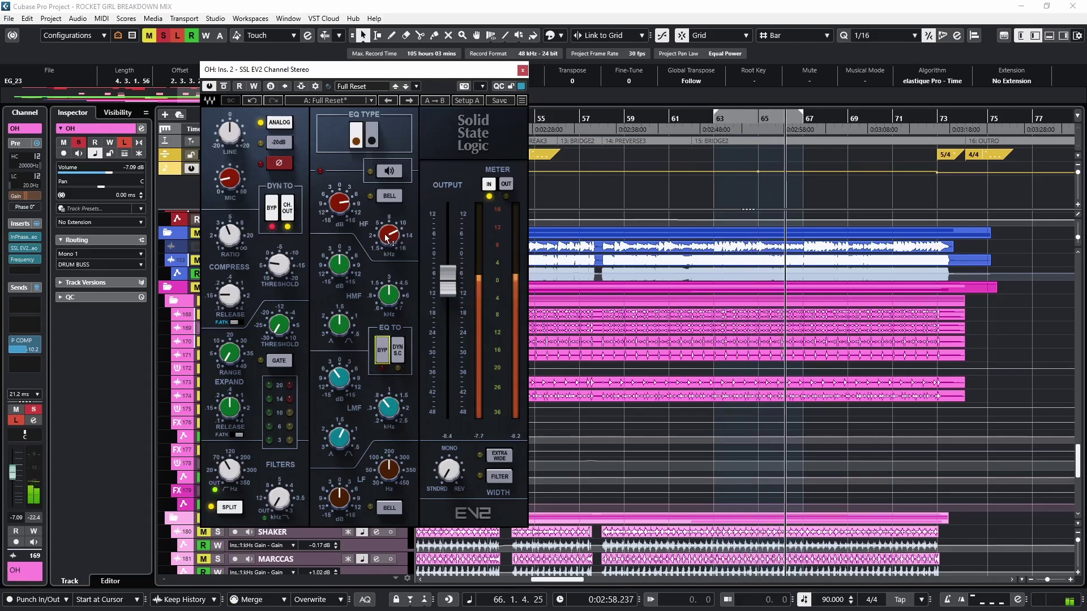
mouse_move(389, 234)
click(390, 171)
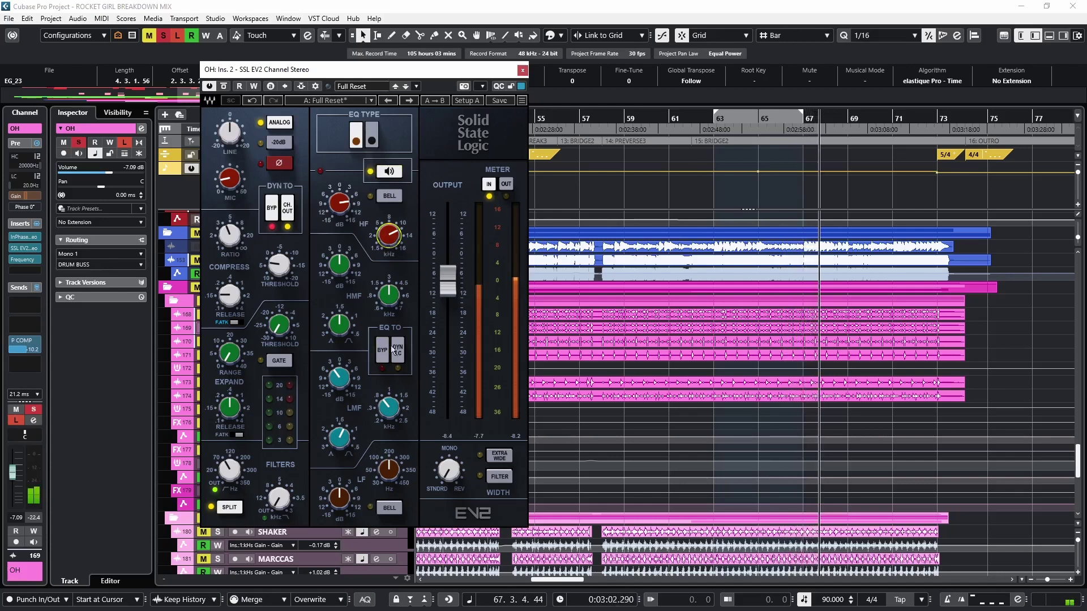
Monitor the LMF band of OH's SSL EV2, switch its dynamics back in, and close the insert window
click(391, 416)
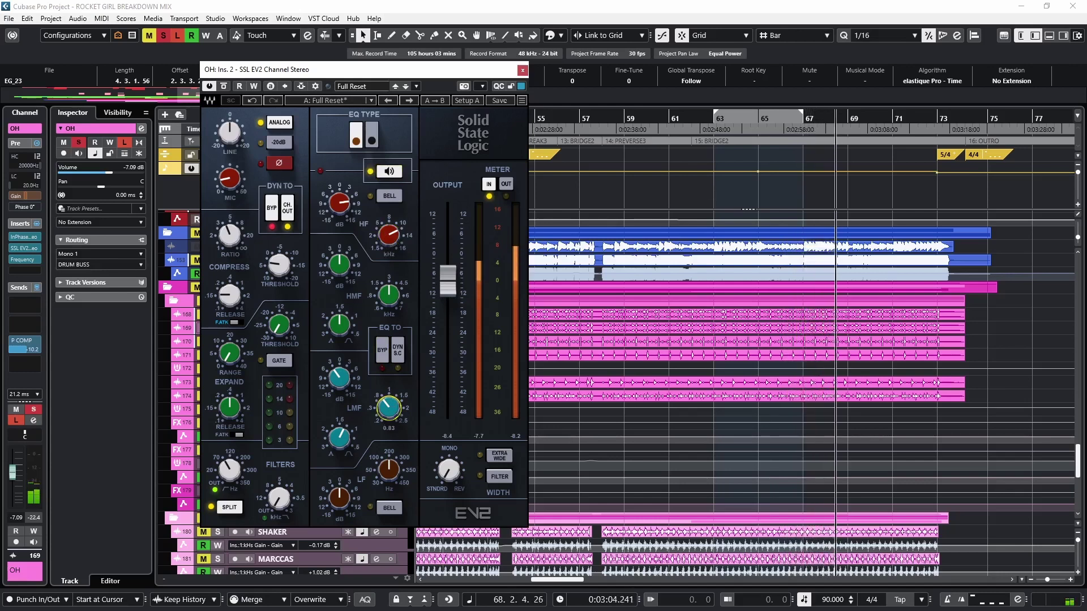
click(271, 213)
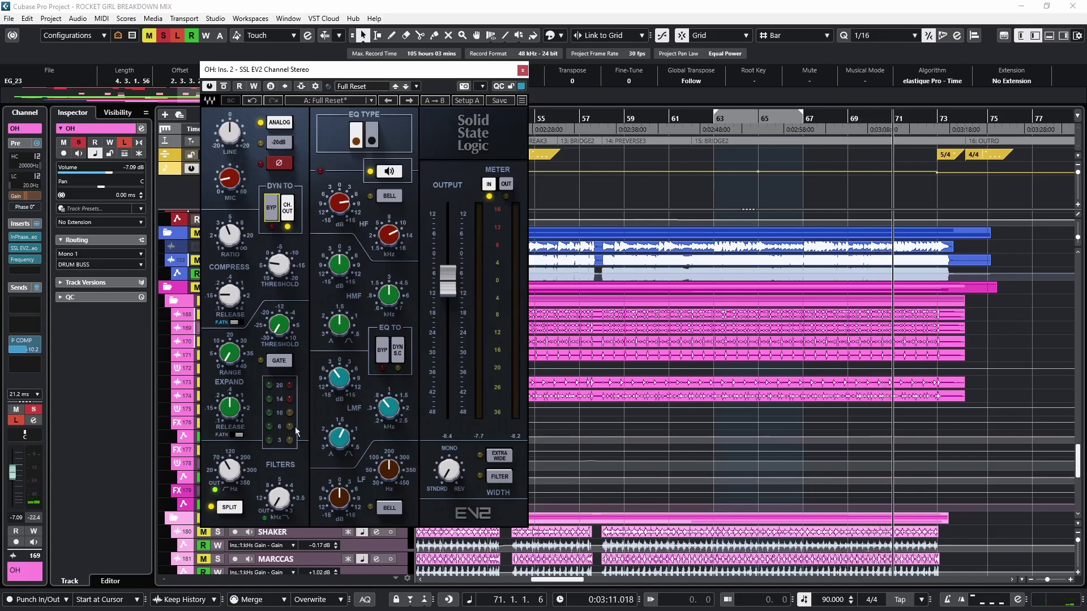
click(523, 70)
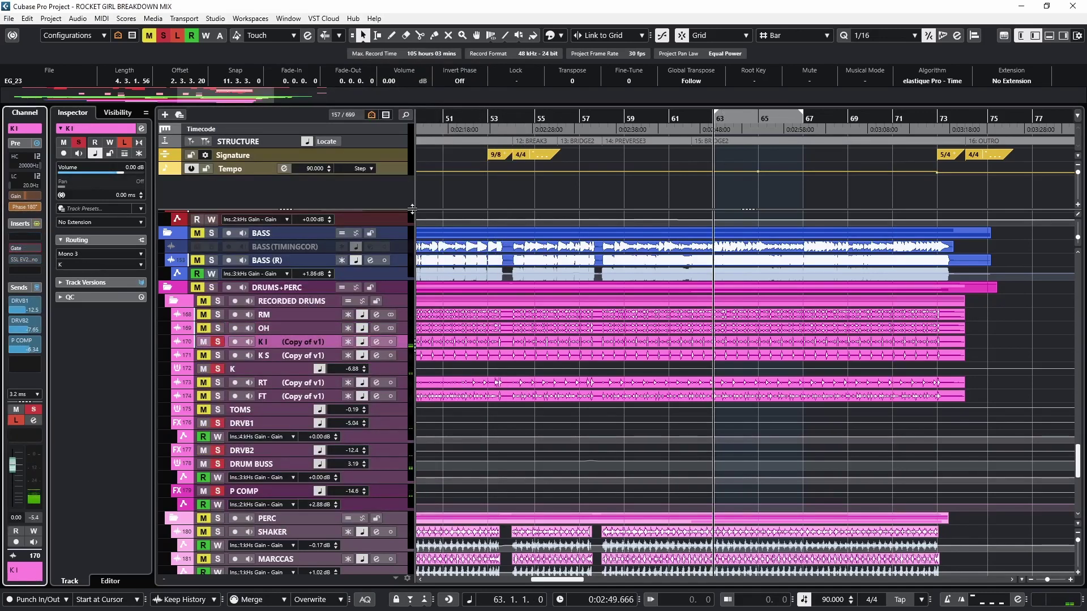
Play K I from bar 63 with its Gate insert bypassed, and engage the gate to compare
key(space)
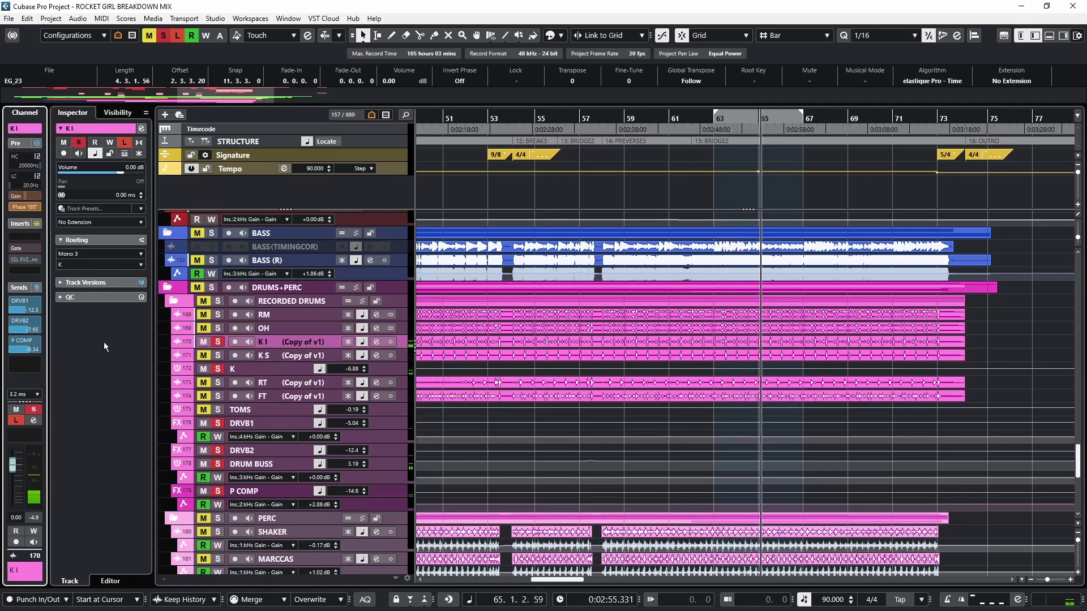
click(23, 248)
drag(289, 83, 320, 92)
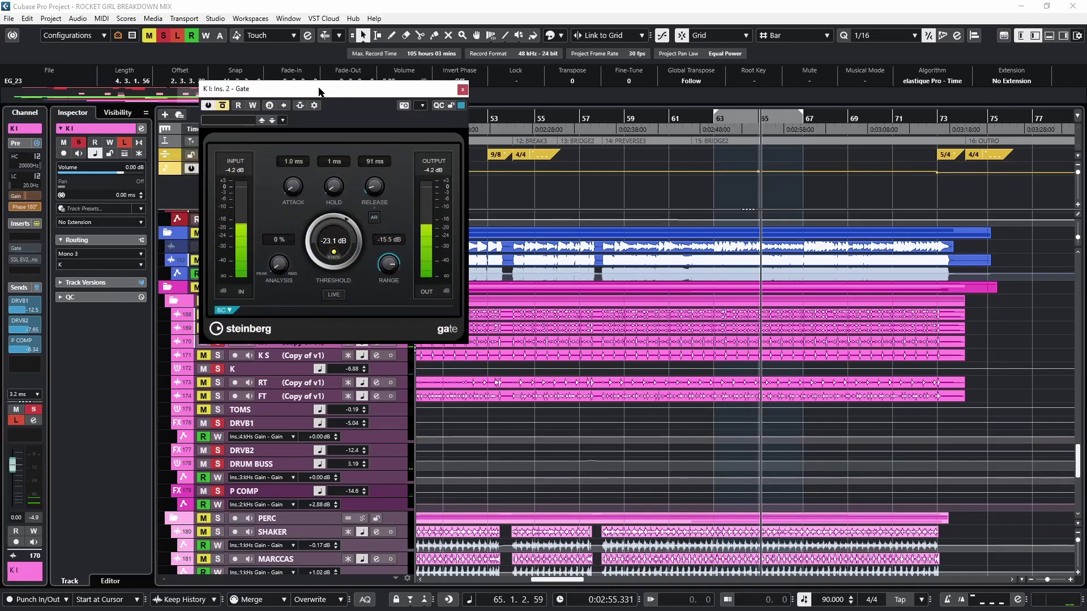
key(KP_1)
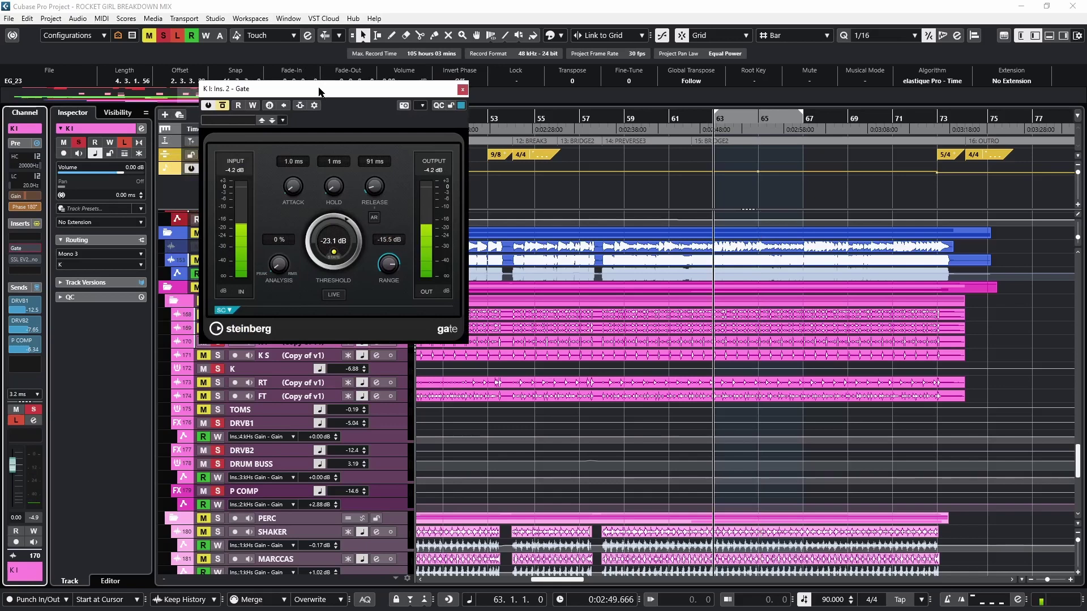
key(space)
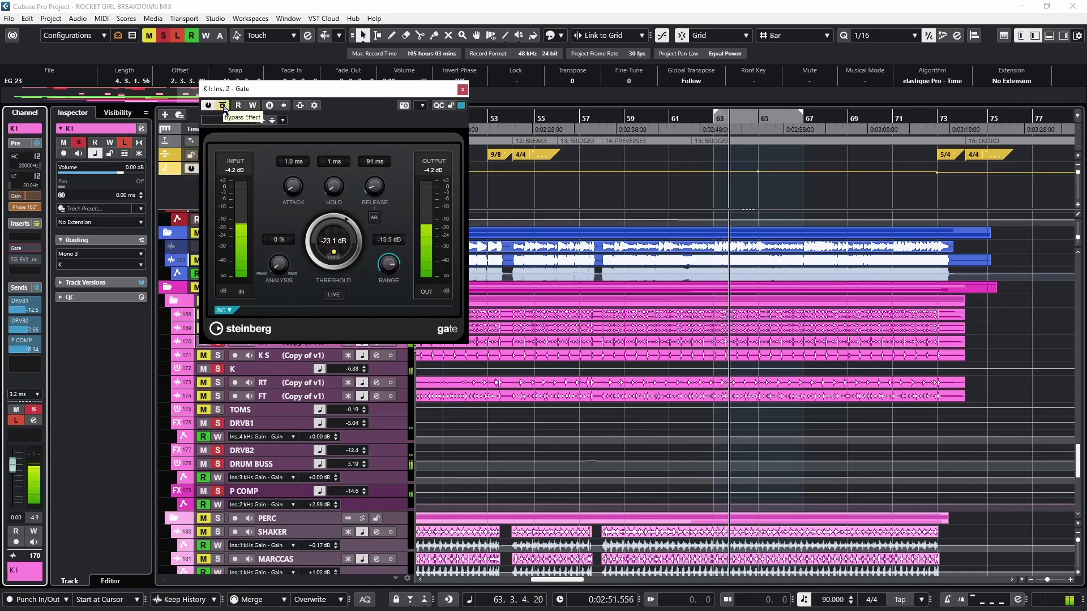
click(223, 108)
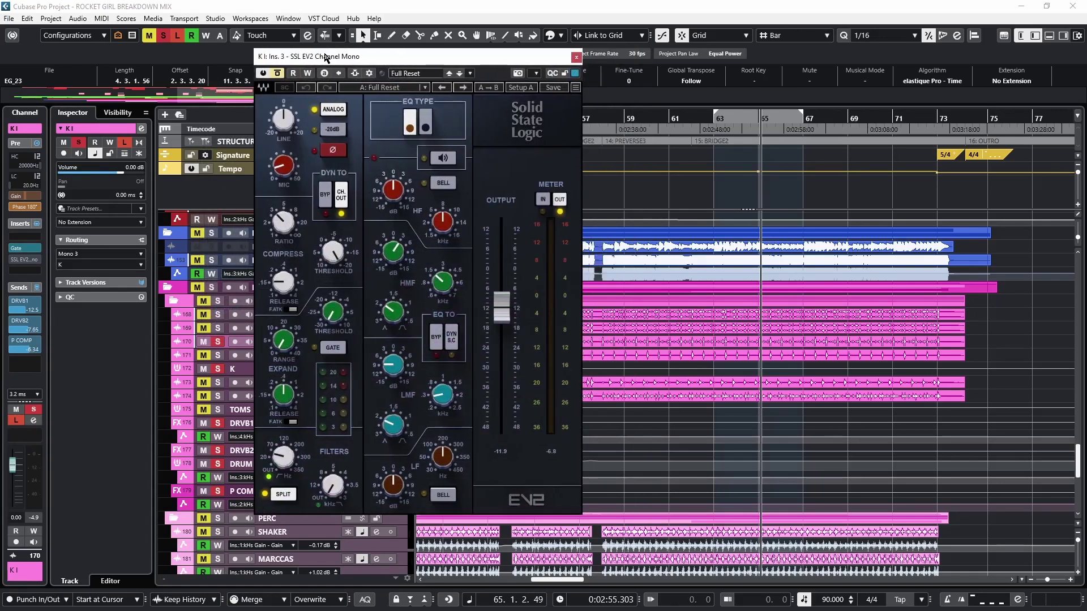
Play K I through the SSL EV2 with dynamics bypassed, switching the EQ in and monitoring its HMF and LMF bands
key(space)
click(434, 339)
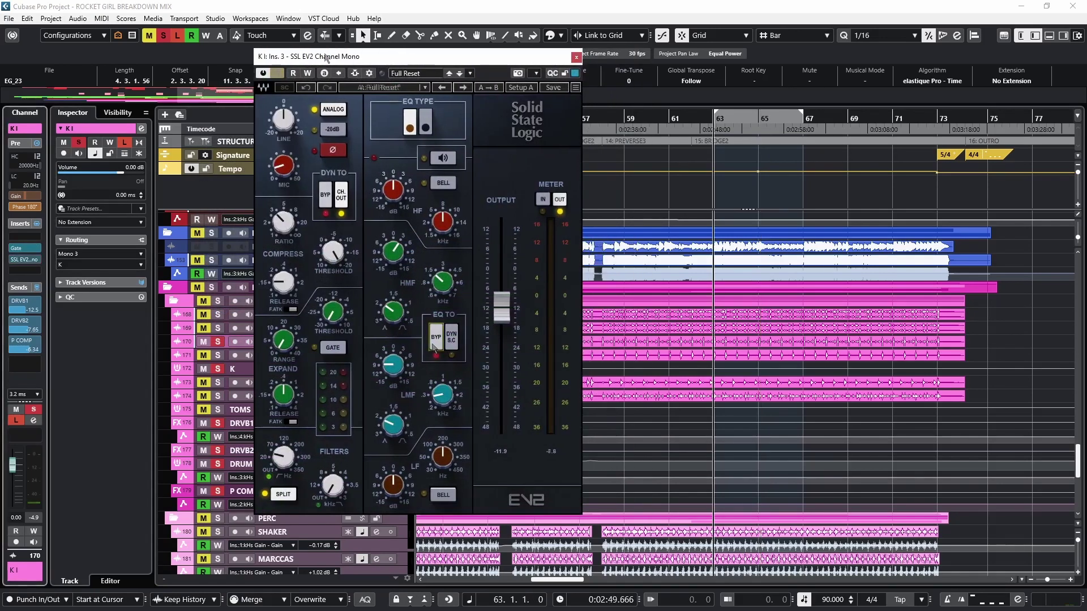
key(space)
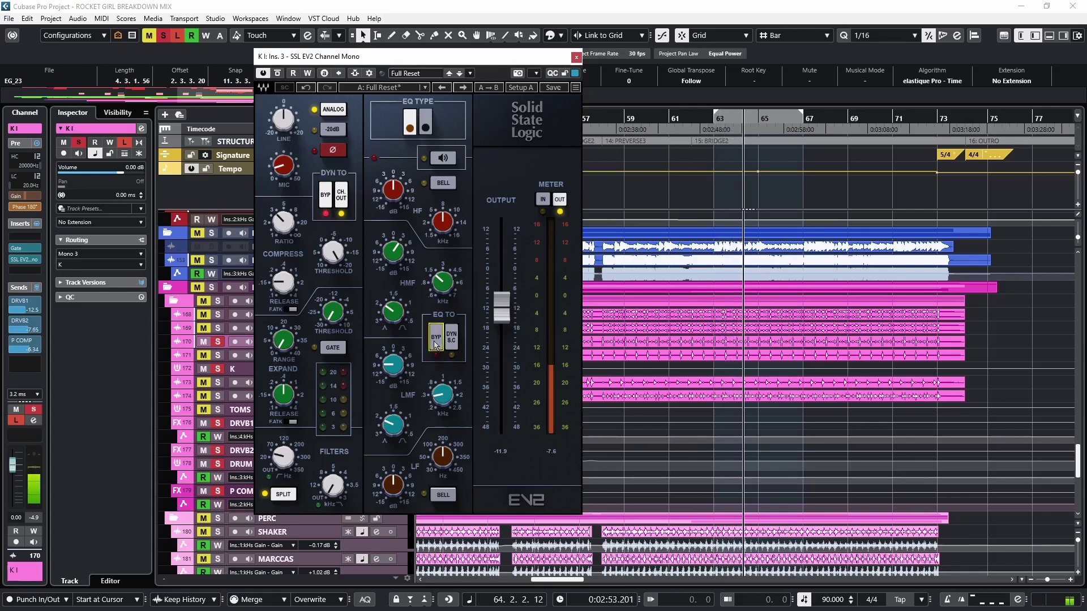
click(440, 159)
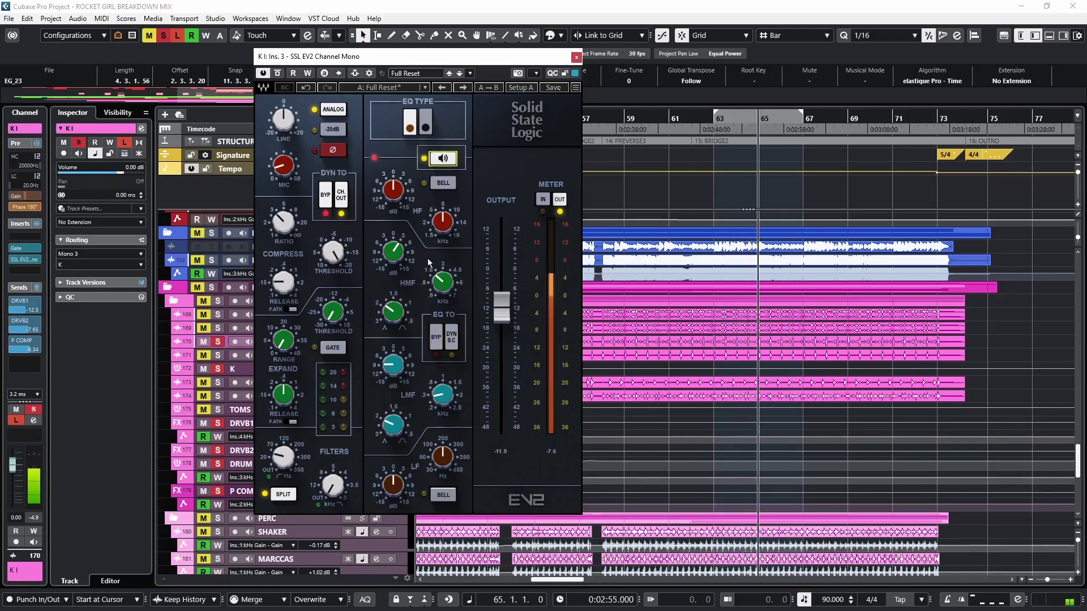
drag(442, 282, 442, 281)
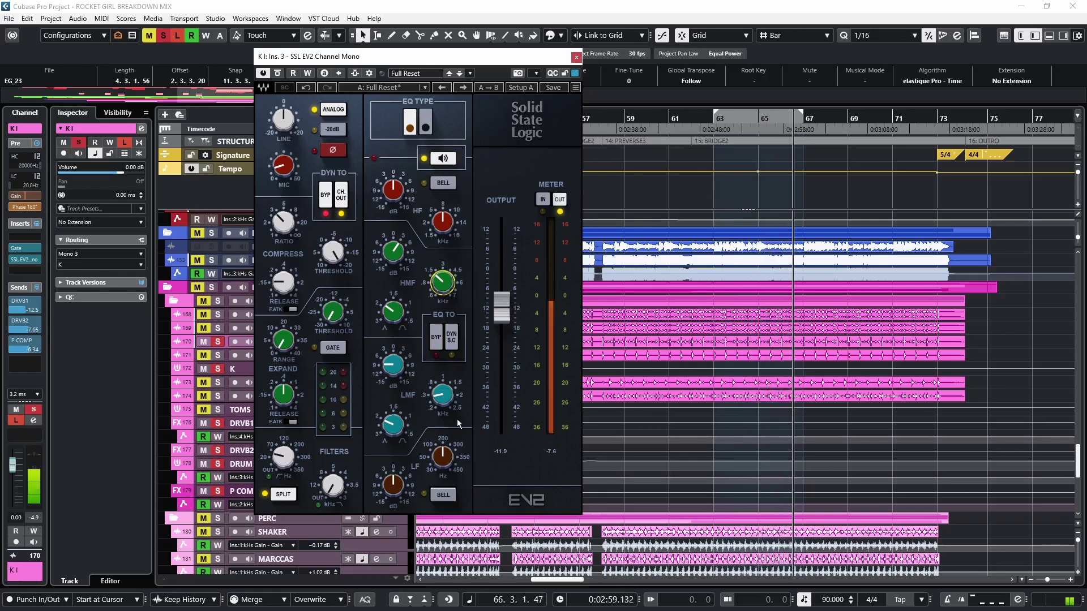
click(443, 395)
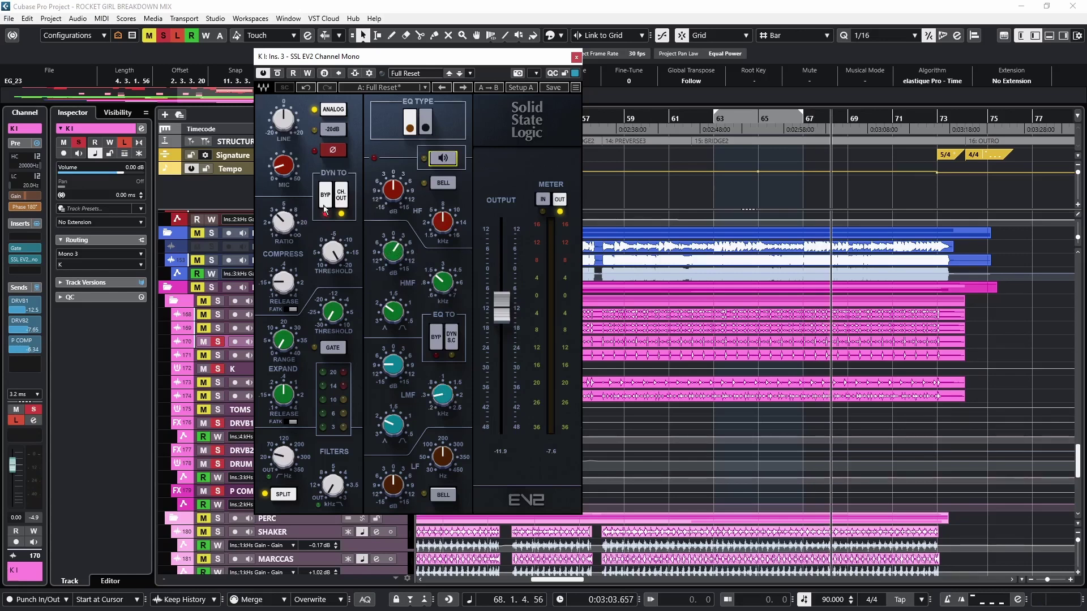
Replay K I from bar 63, switching in the SSL EV2's dynamics and low-cut filter to audition them
key(KP_1)
key(space)
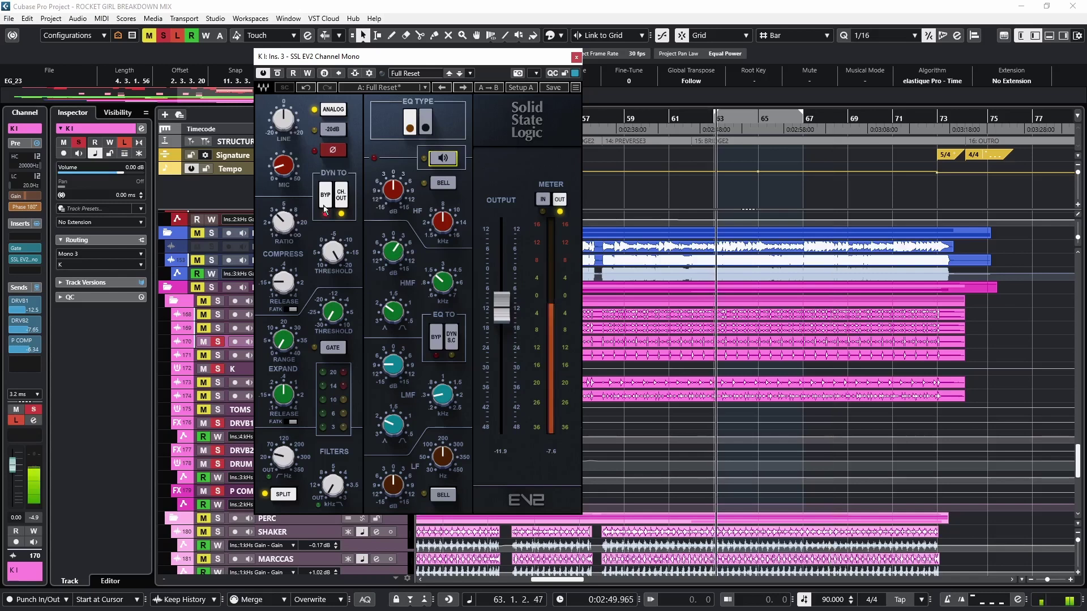
click(326, 195)
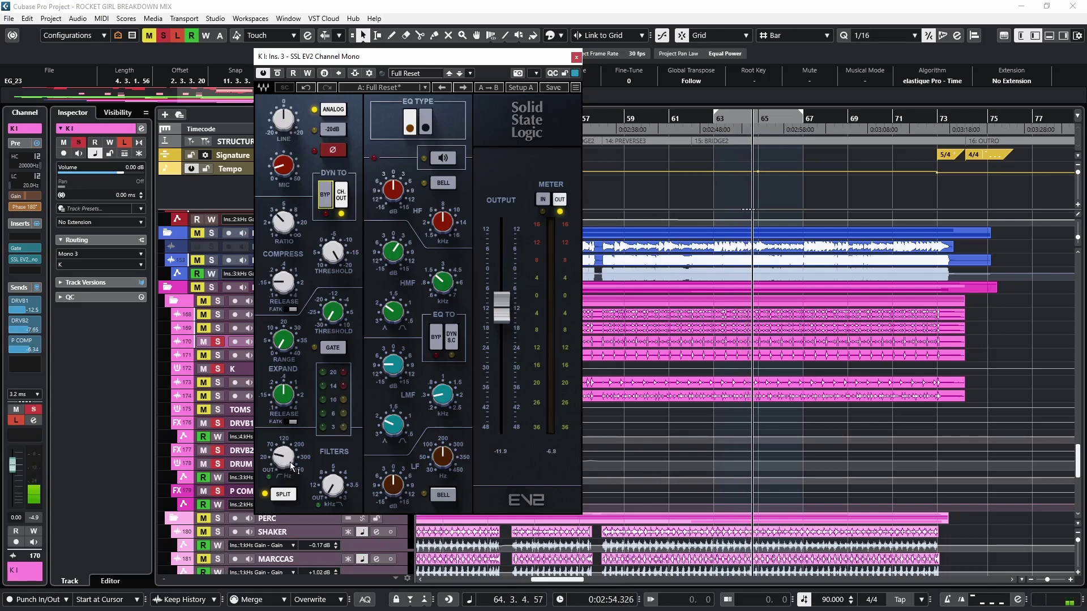
key(space)
click(268, 477)
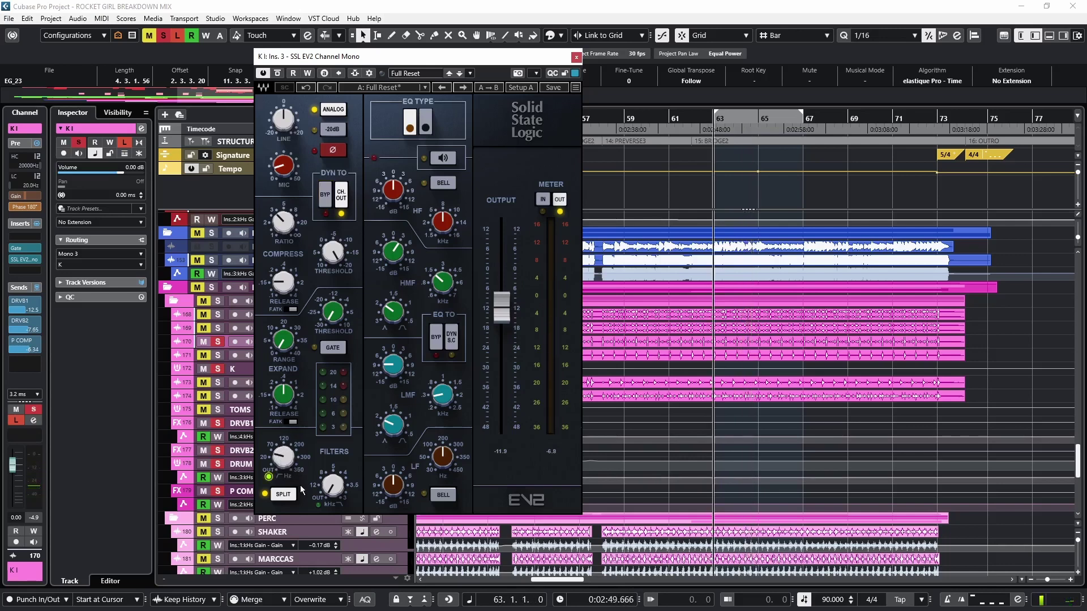
key(space)
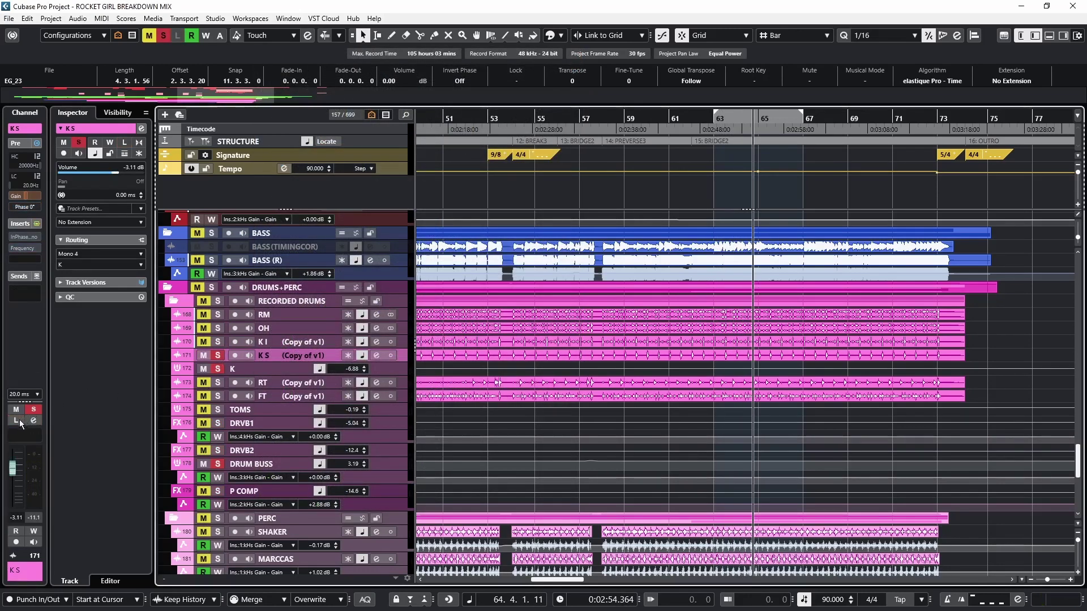
Enable Listen on the soloed K S track and play it with its inserts bypassed
click(17, 421)
key(space)
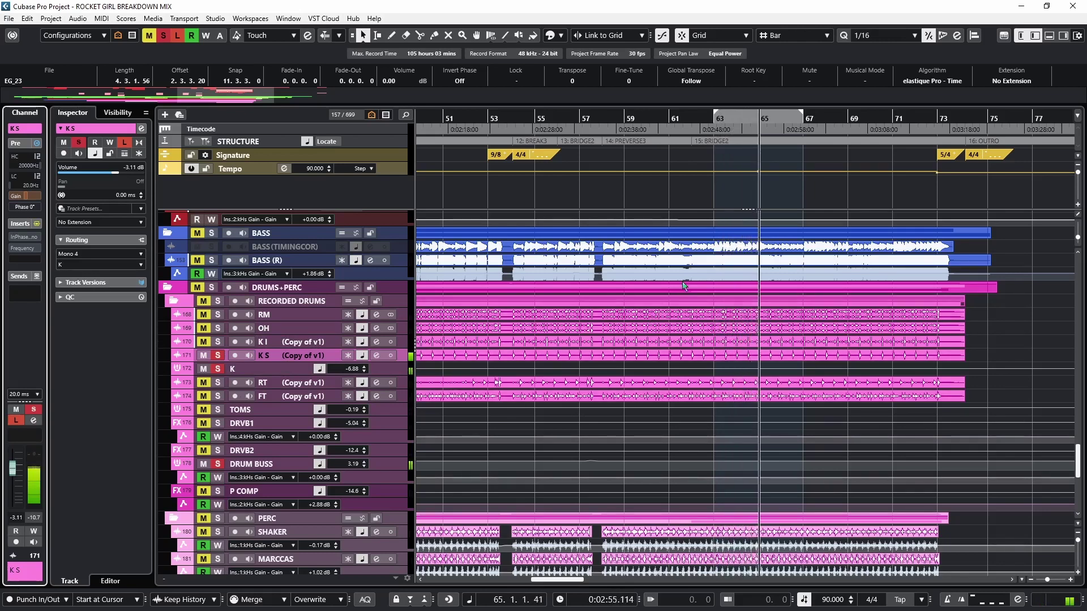
click(715, 117)
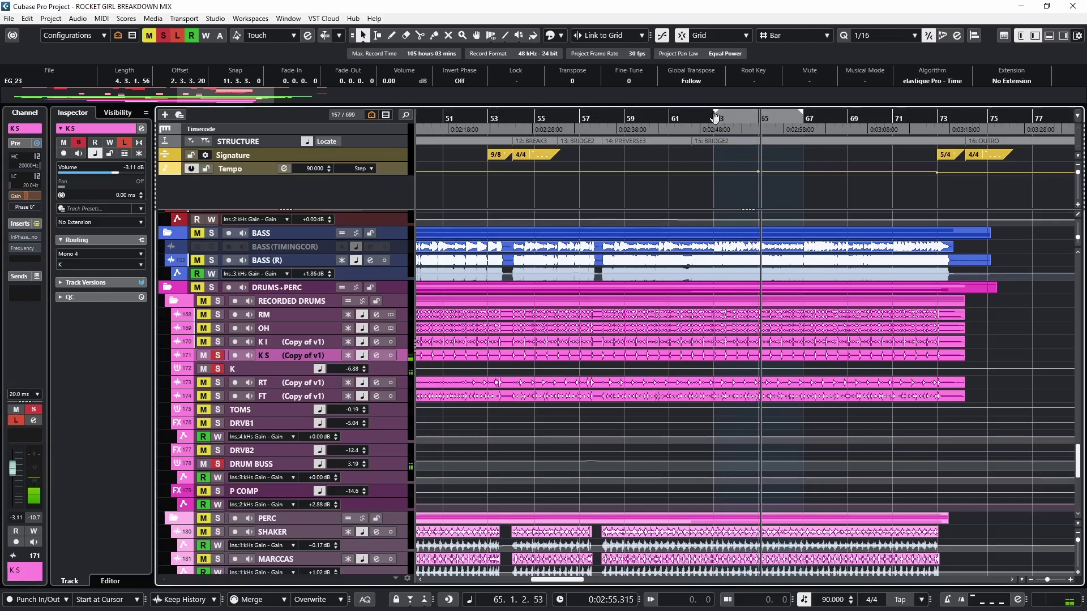
Review the InPhase insert on K S, audition its Frequency EQ bypassed and engaged, and close the window
click(24, 237)
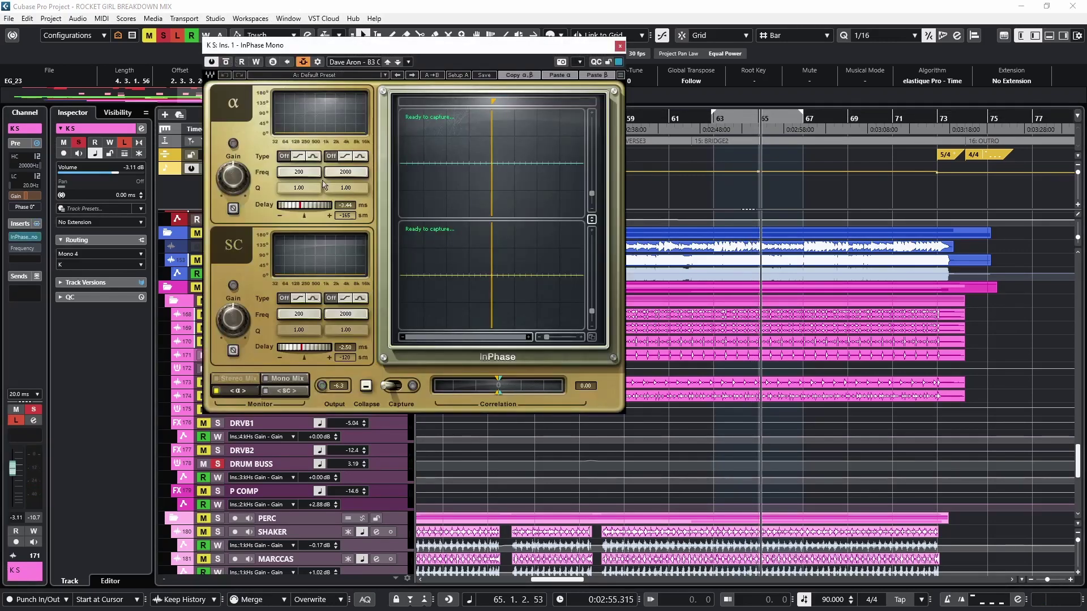
click(21, 249)
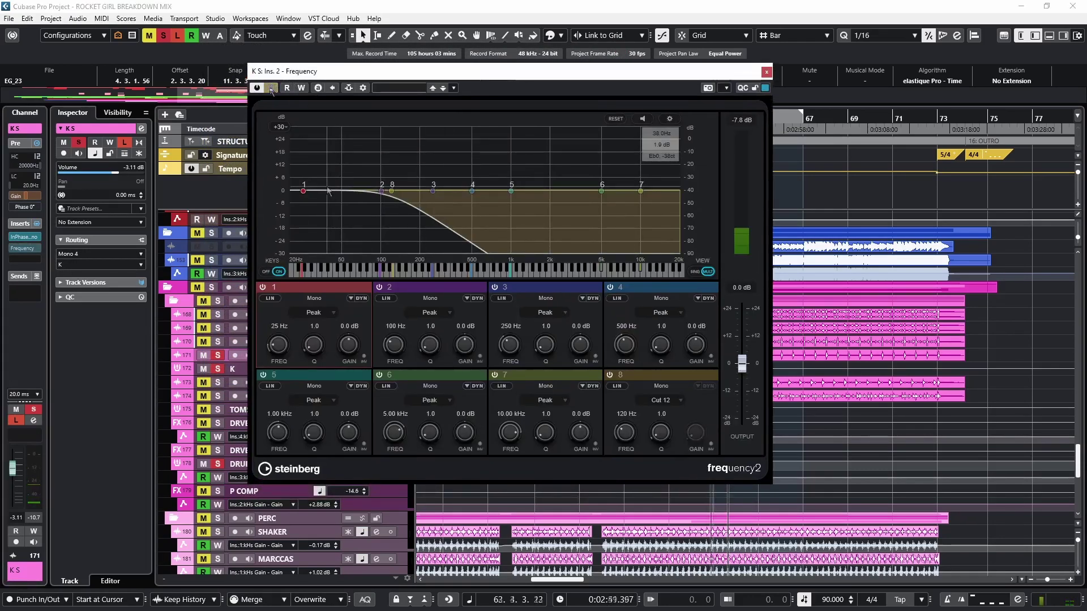
key(space)
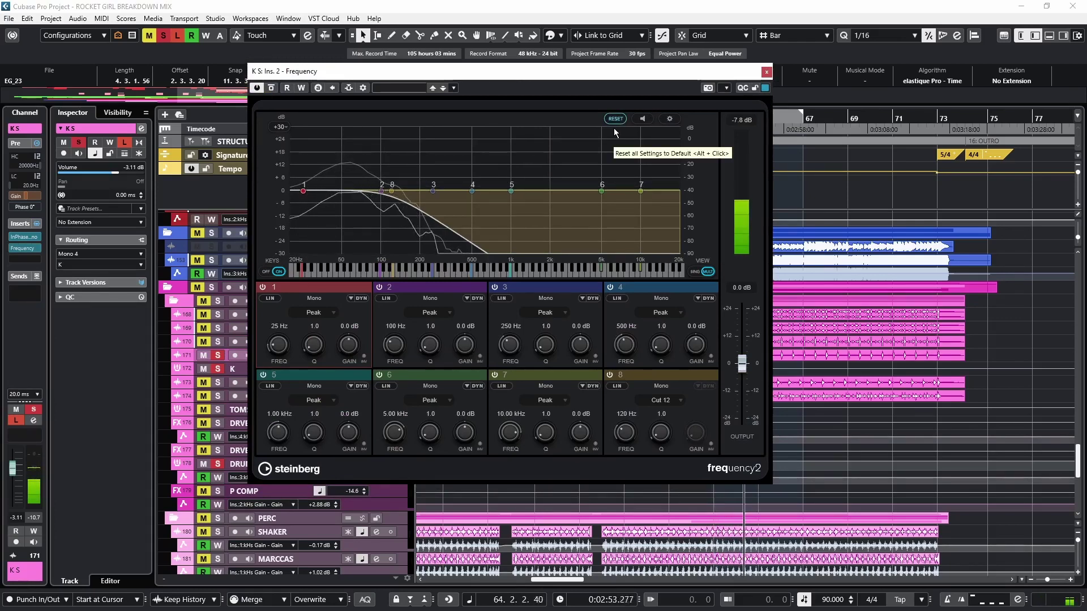
click(767, 72)
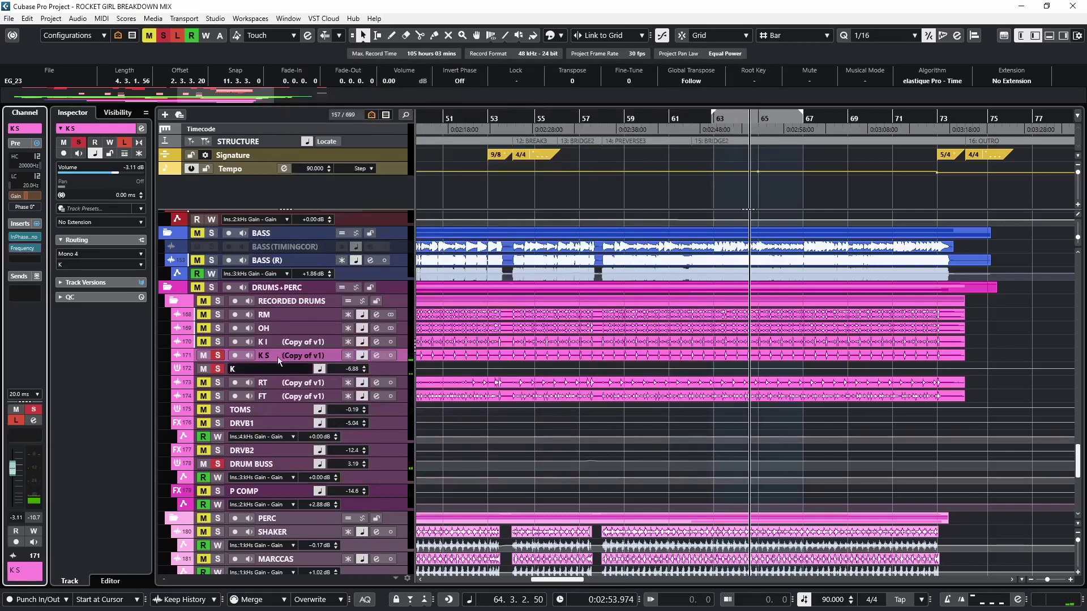
Solo K I alongside K S and play both from just before bar 63, toggling Listen on K S
click(267, 342)
click(710, 115)
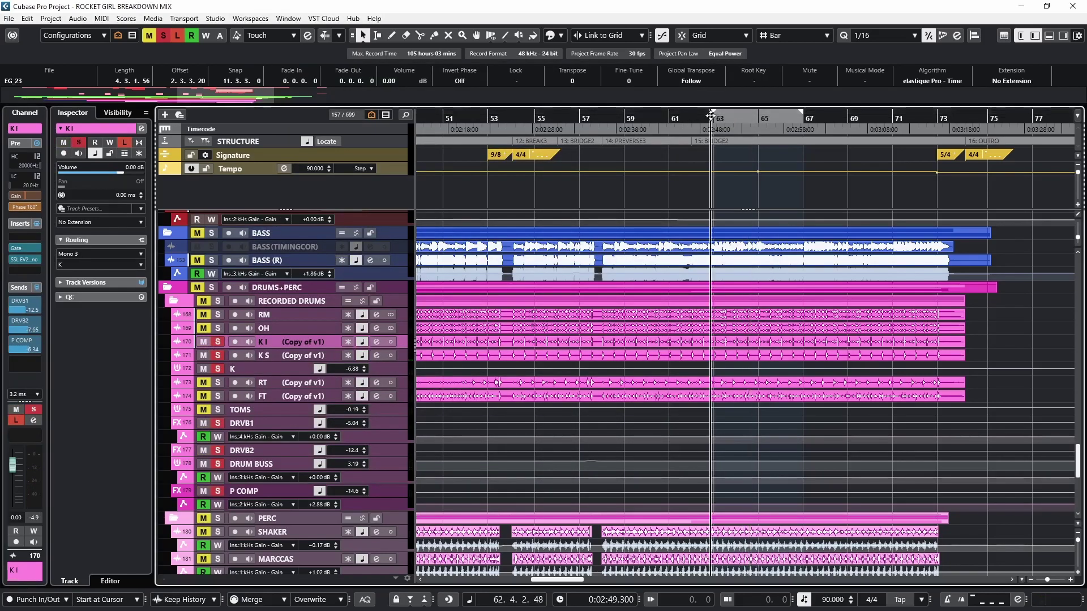
click(294, 358)
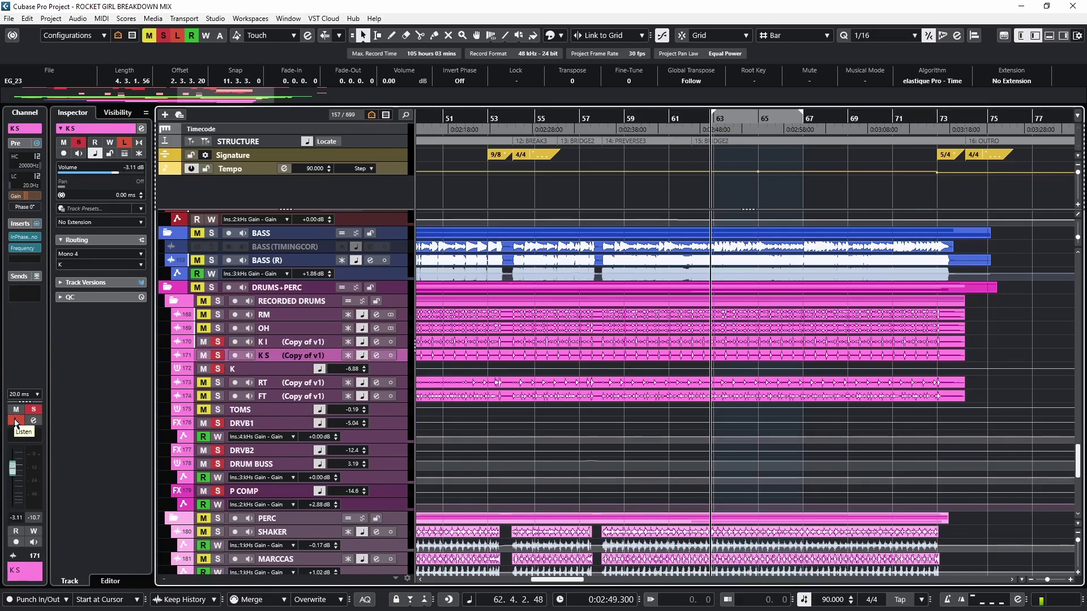
key(space)
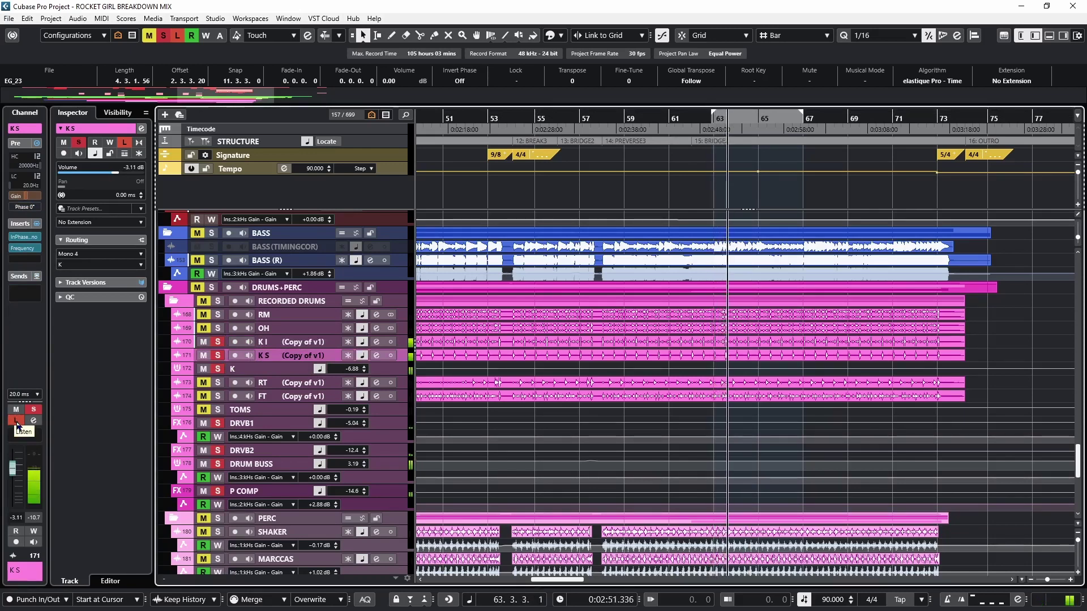
click(16, 421)
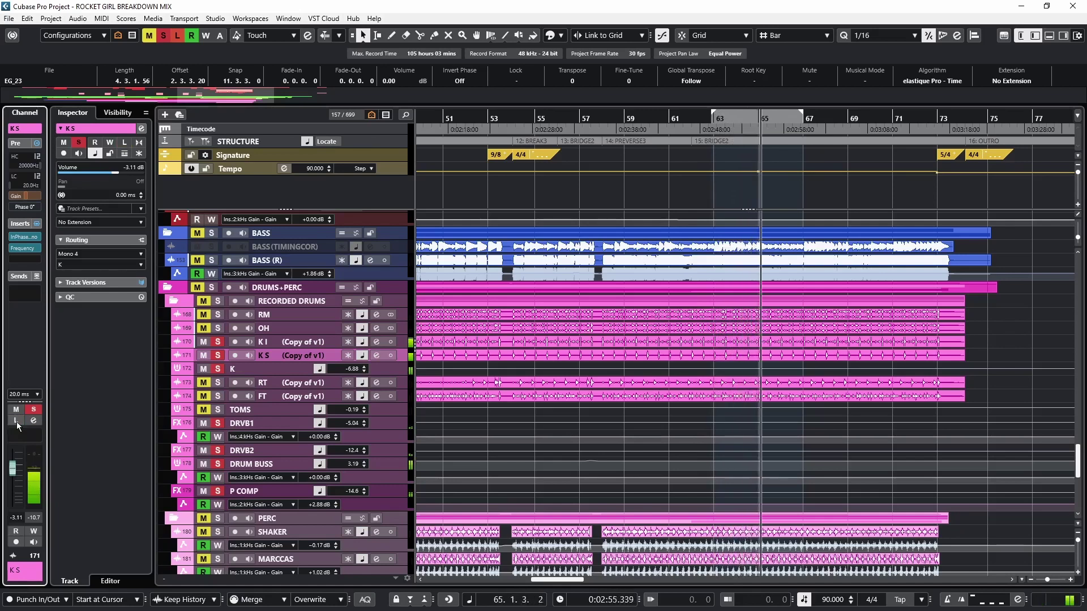
click(17, 421)
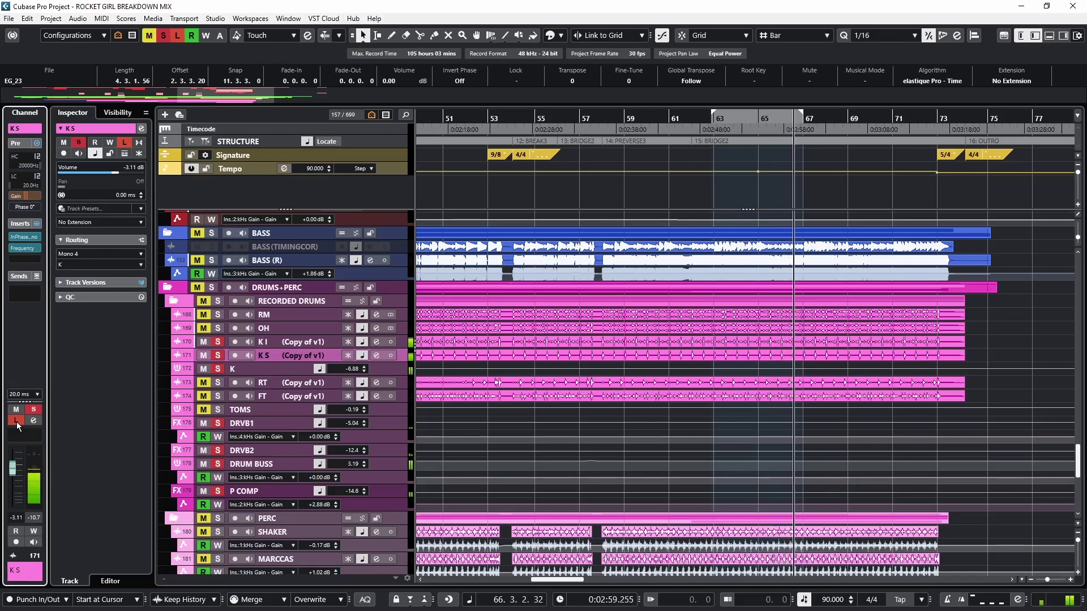
Clear the solos on K S and K I, and review the InPhase insert on the K group track
click(220, 355)
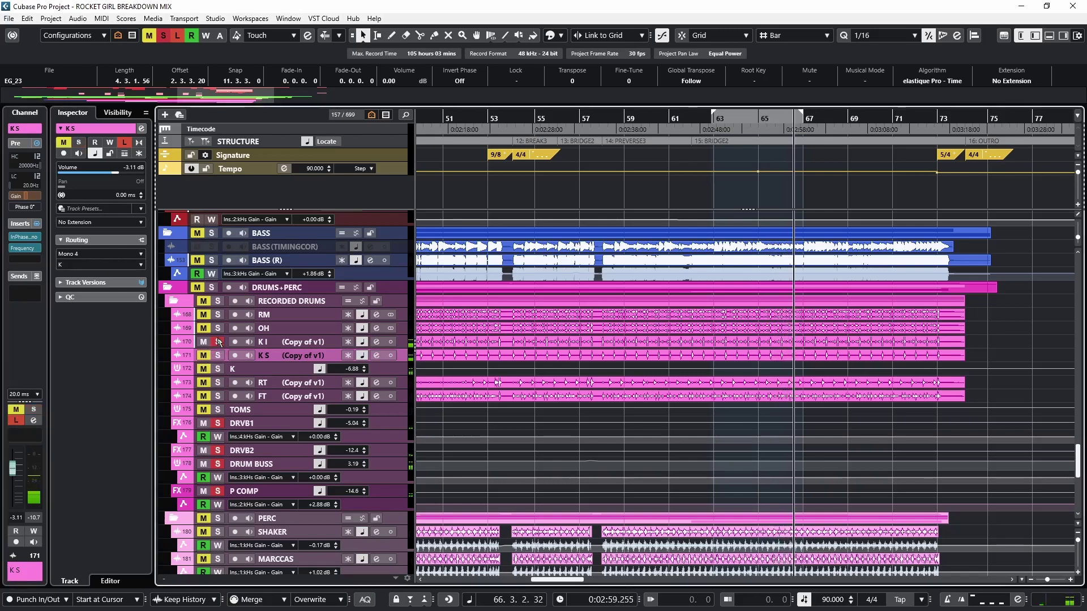
click(218, 342)
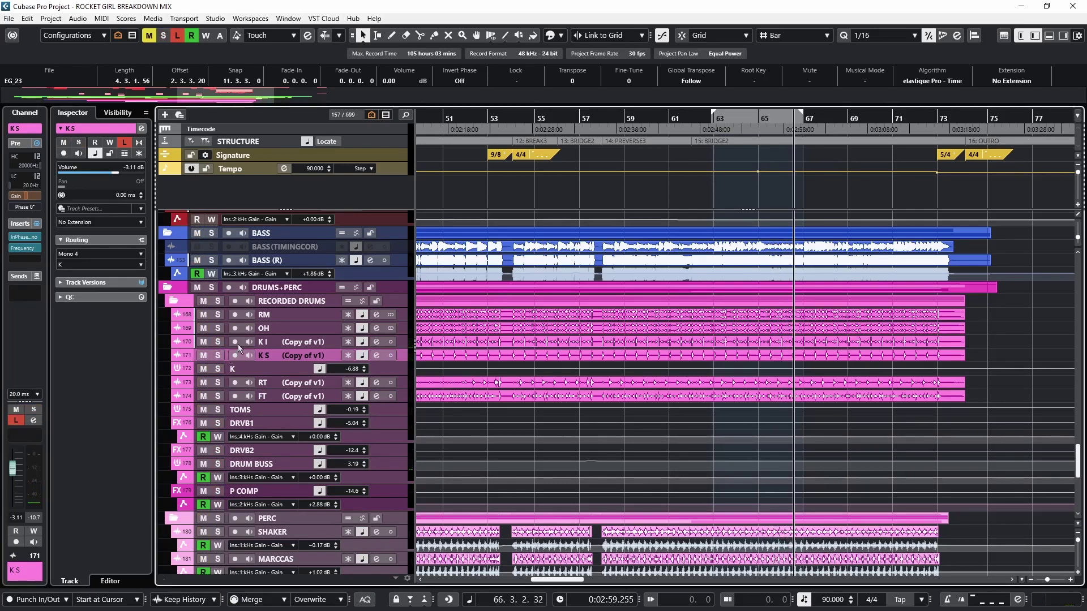
click(226, 369)
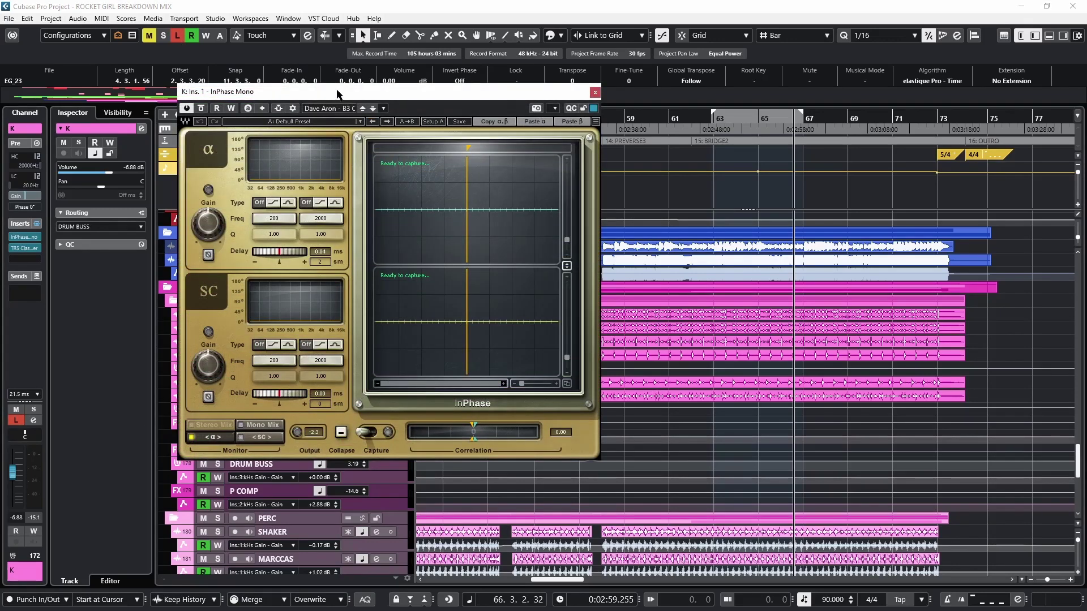
drag(338, 91, 343, 78)
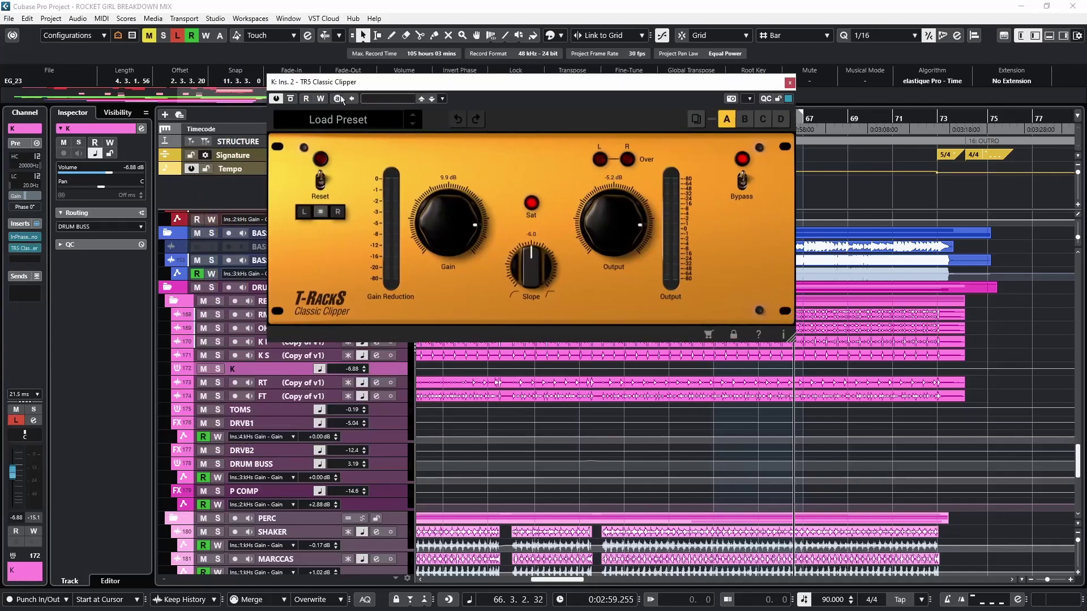
Play the K group from just before bar 63 with TR5 Classic Clipper bypassed, and engage it to compare
drag(303, 88, 228, 81)
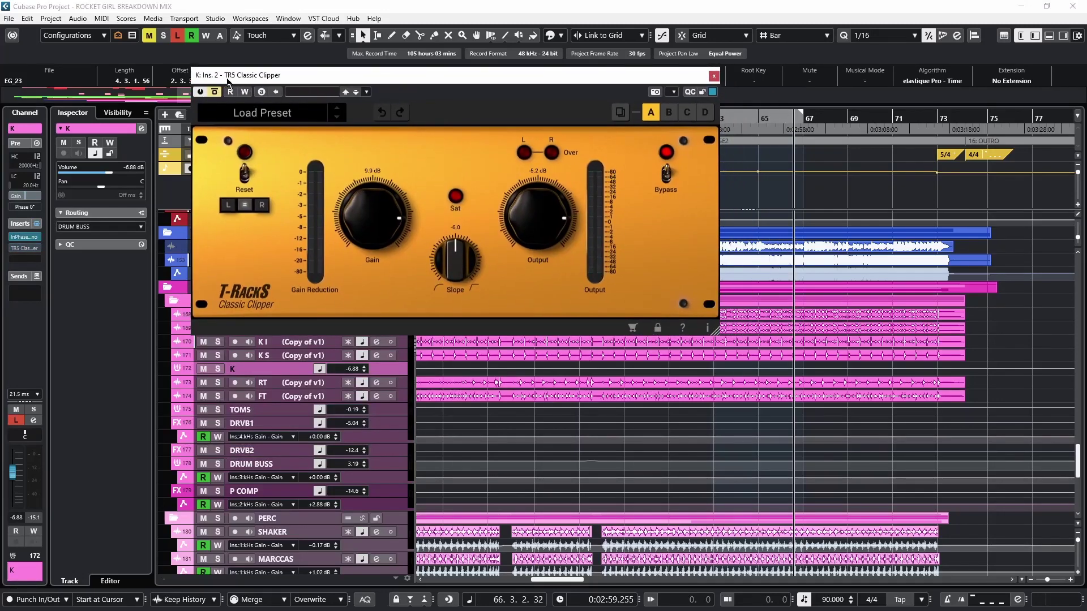
key(KP_0)
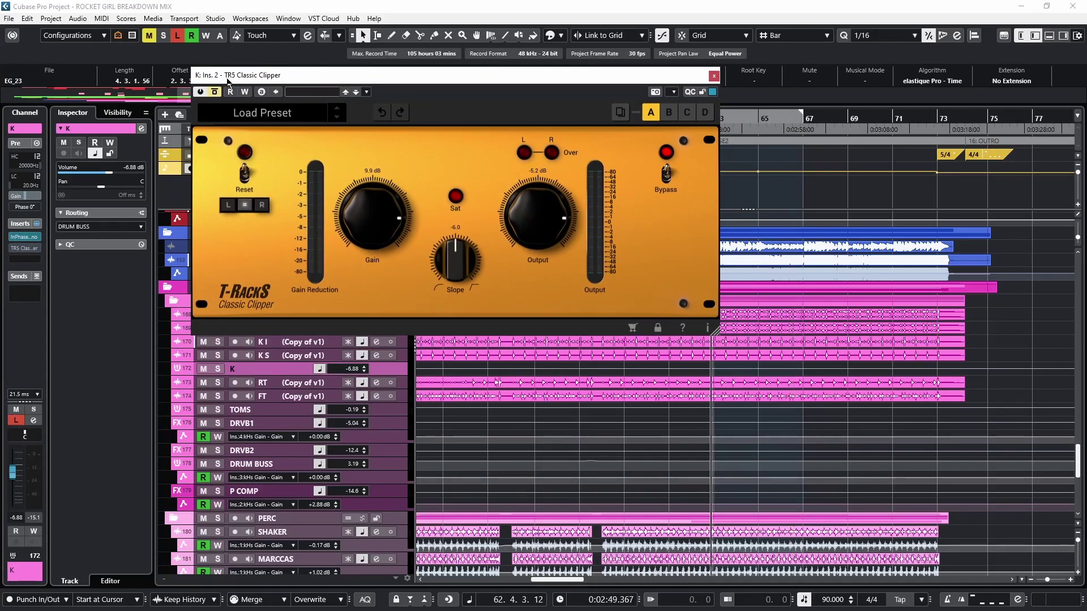
key(space)
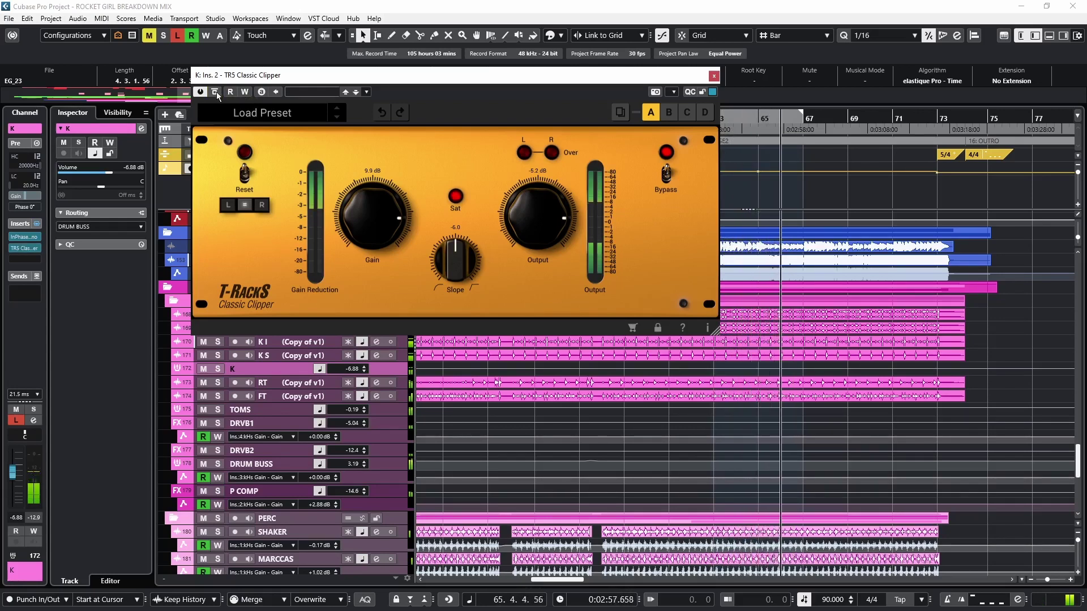
Close the Classic Clipper window, select the RT track, bypass all its inserts and enable Listen on it
click(713, 76)
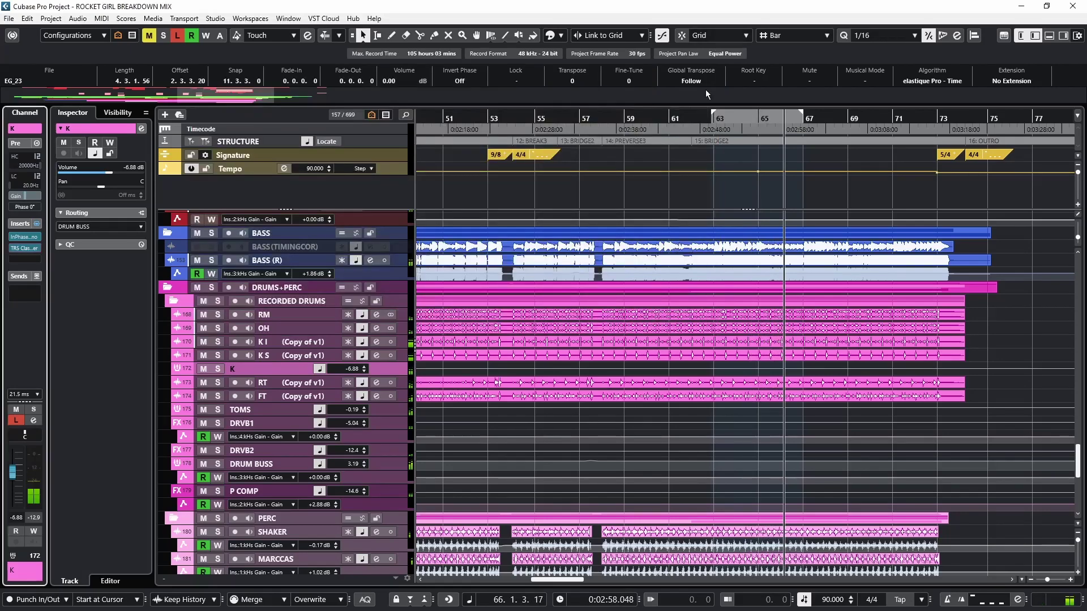
click(290, 381)
scroll(167, 315, down, 3)
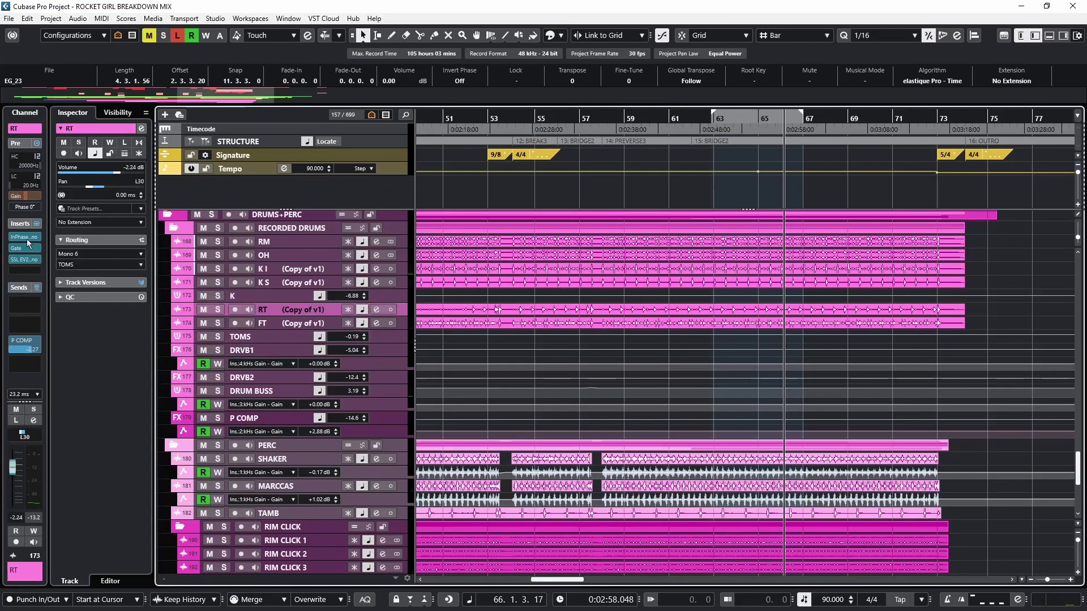
click(37, 223)
key(l)
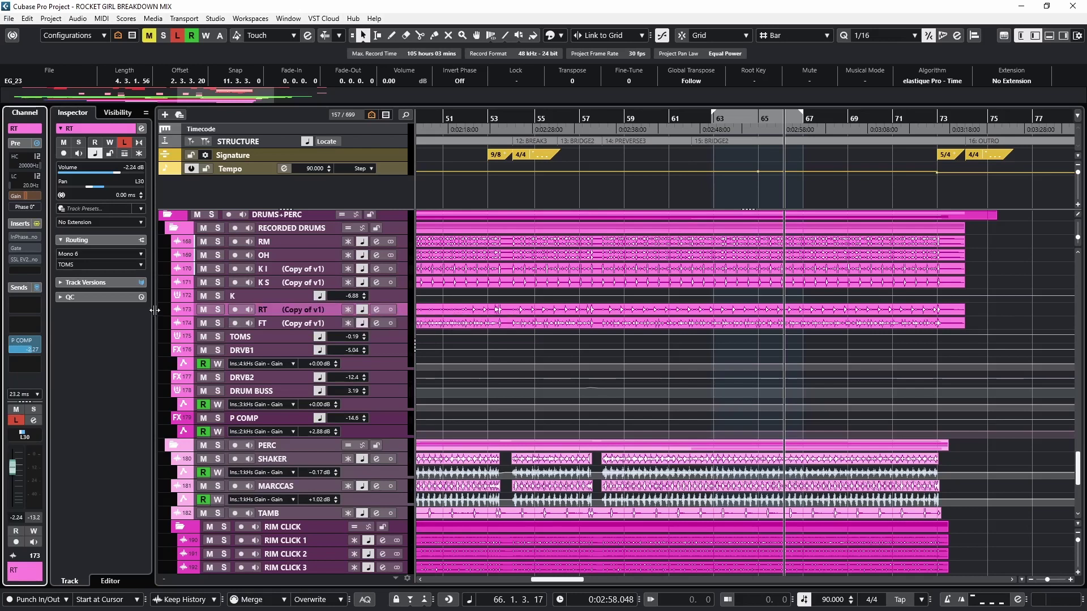
Re-engage InPhase and Gate on RT with SSL EV2 still bypassed, and play the track briefly with the Gate window open
click(25, 237)
click(234, 88)
click(25, 249)
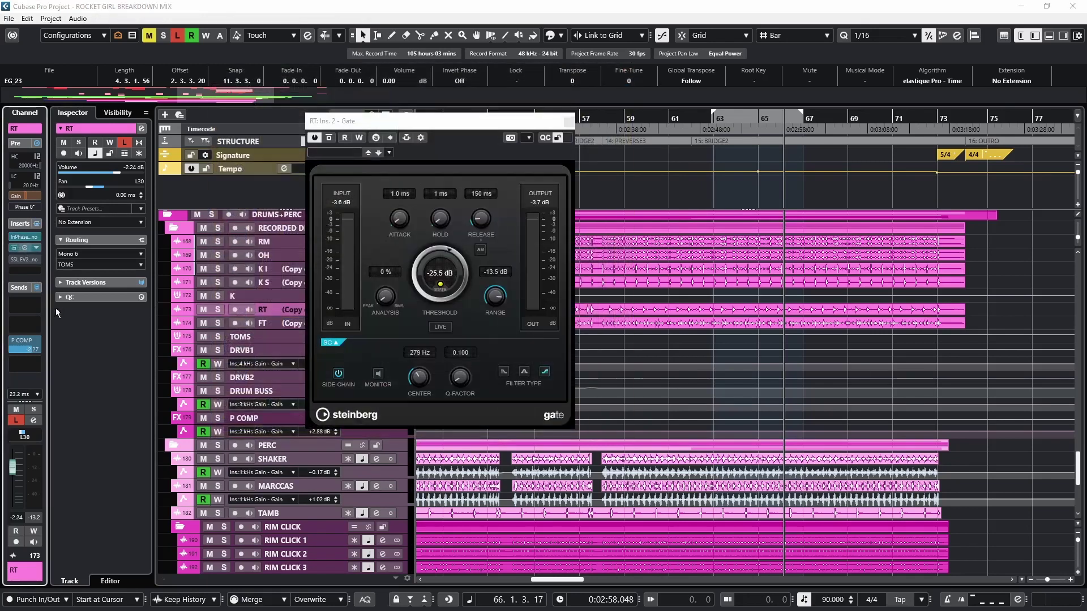
drag(404, 128, 362, 133)
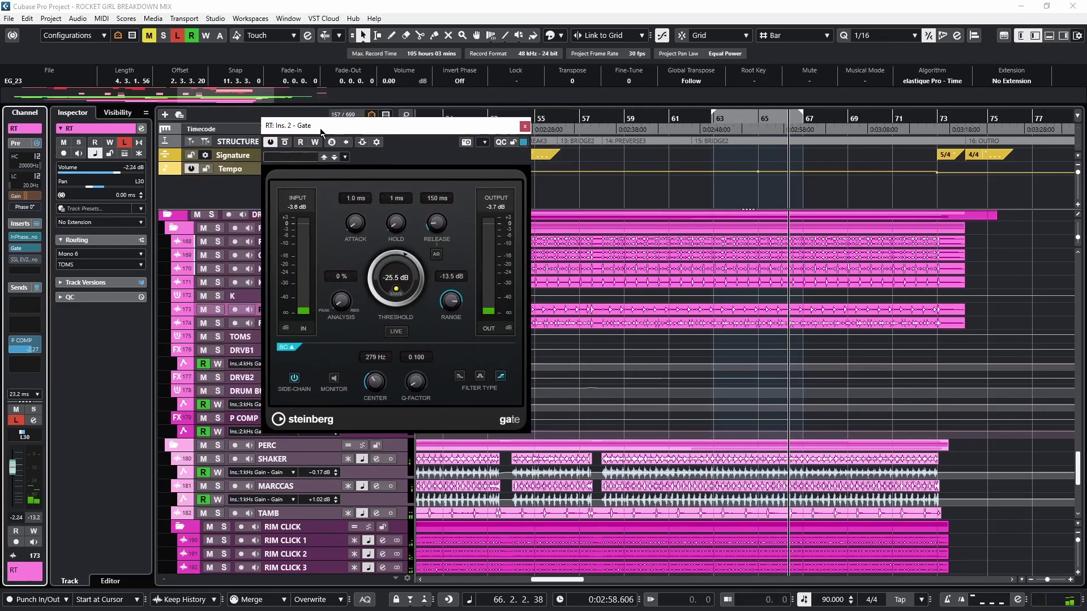
key(space)
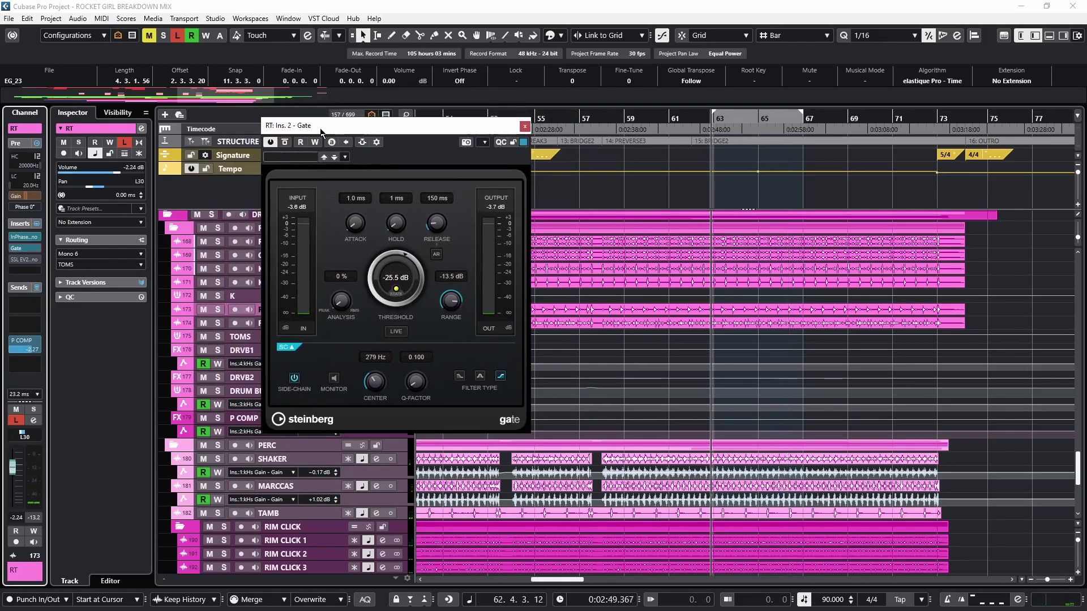
drag(333, 130, 330, 140)
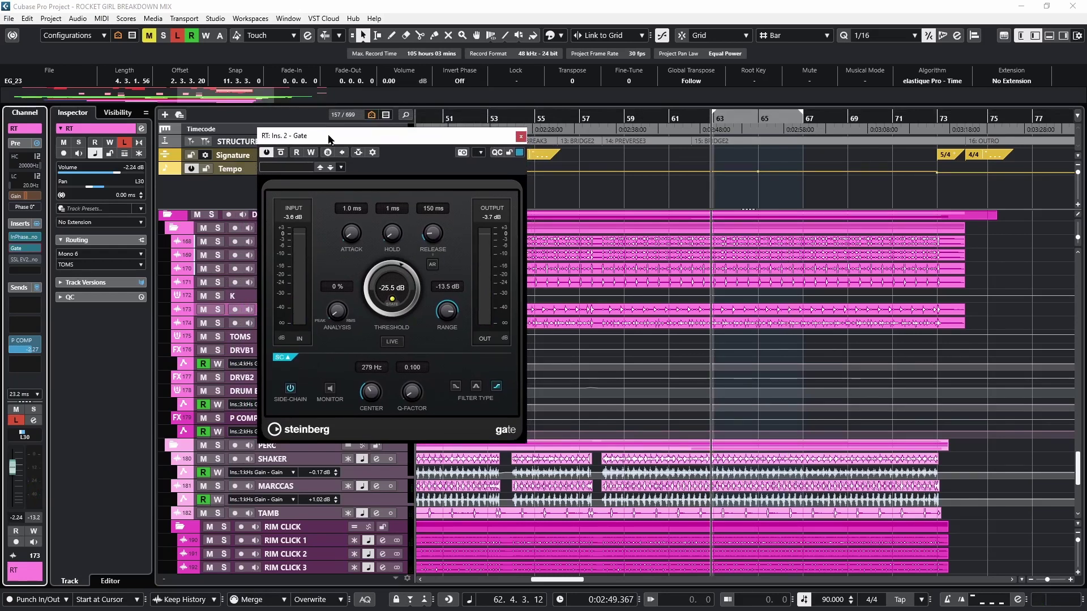
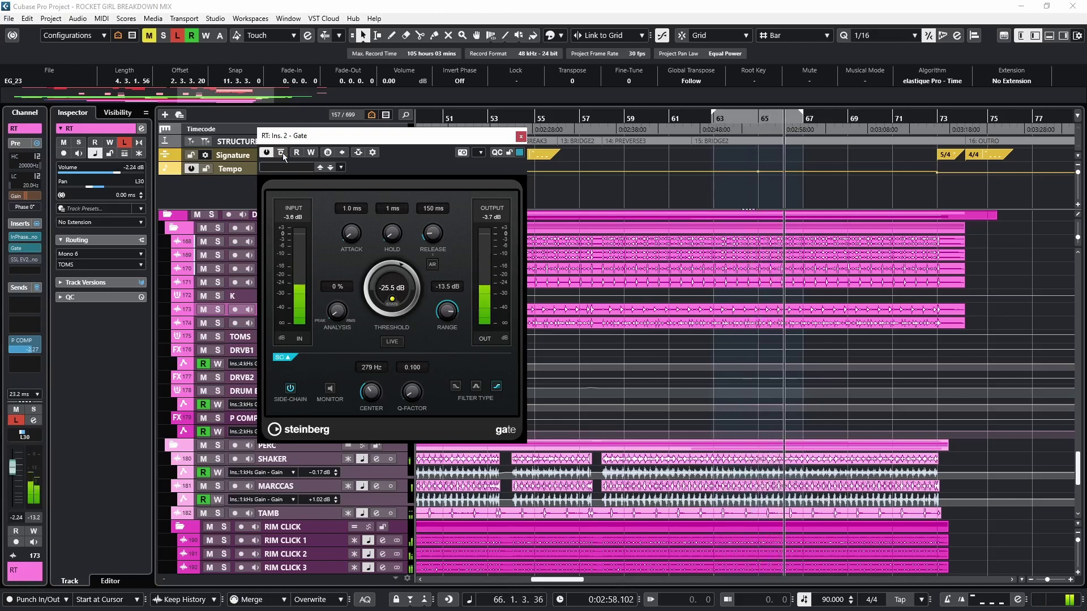
Close the Gate window and play RT with SSL EV2 engaged, taking its EQ section out of bypass
click(520, 137)
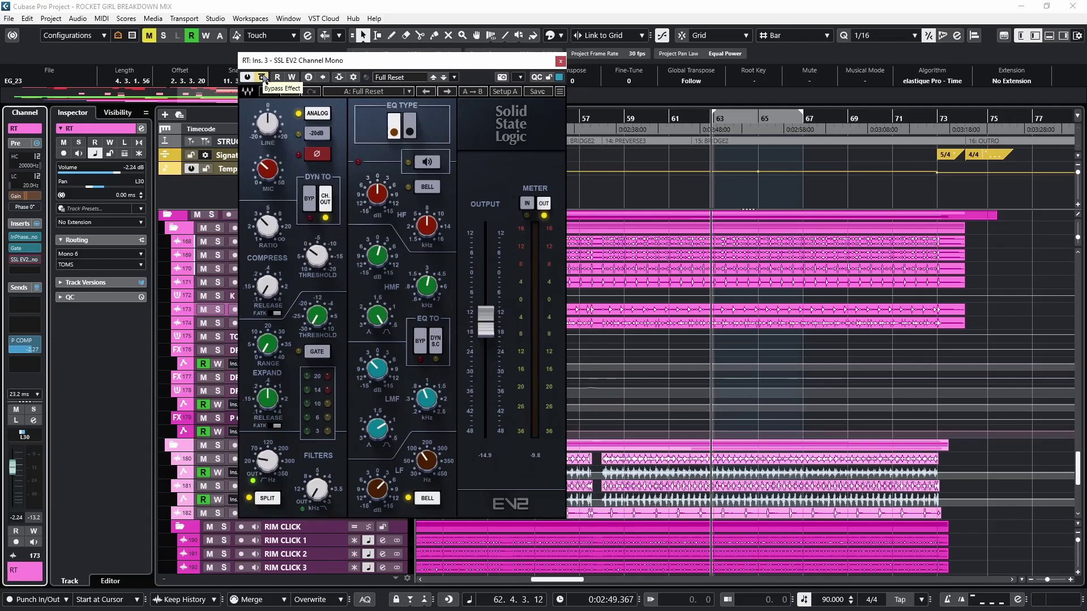
click(263, 78)
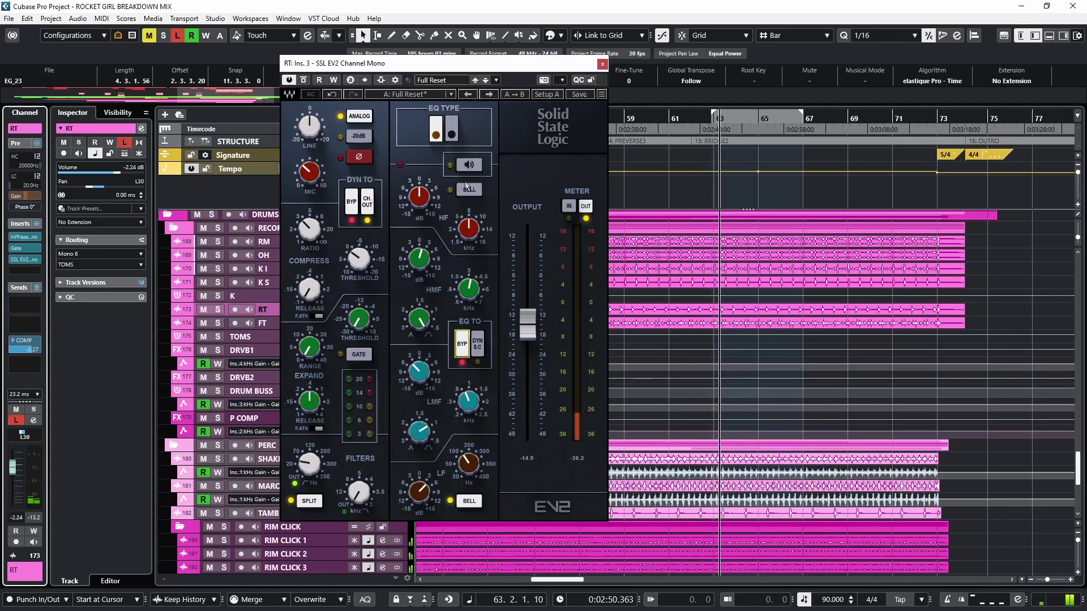
click(462, 346)
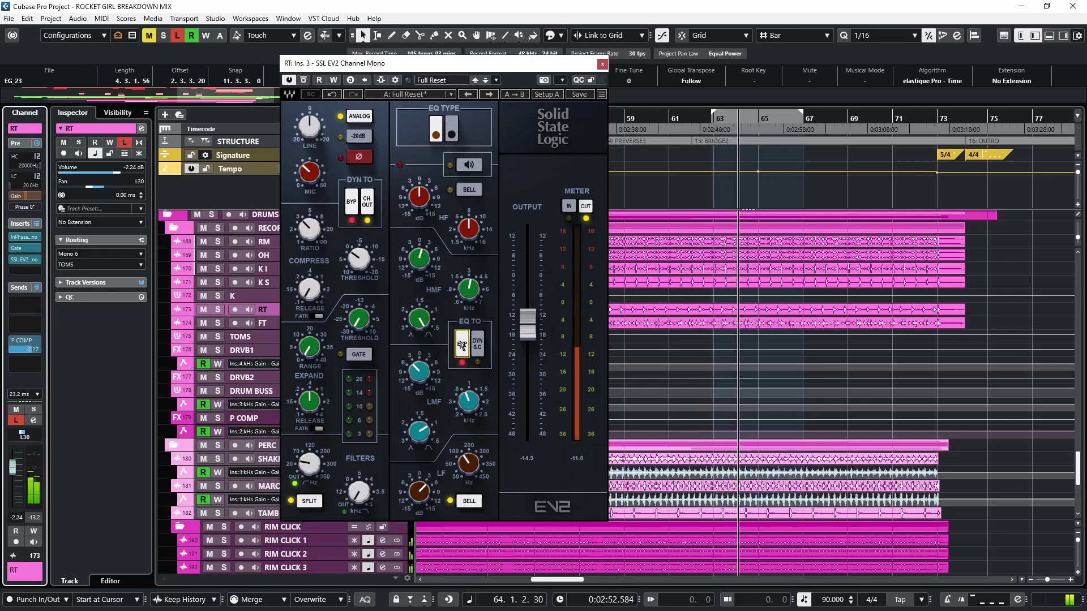
Turn on EQ listening in RT's SSL EV2, audition the HMF and LMF frequencies, and take the dynamics out of bypass
click(467, 165)
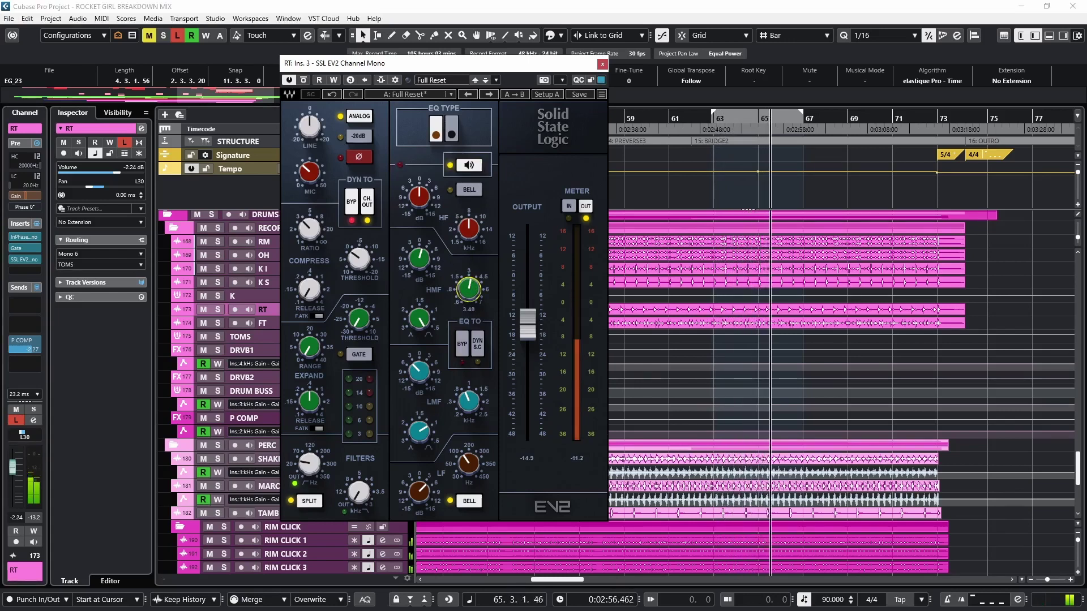
click(469, 401)
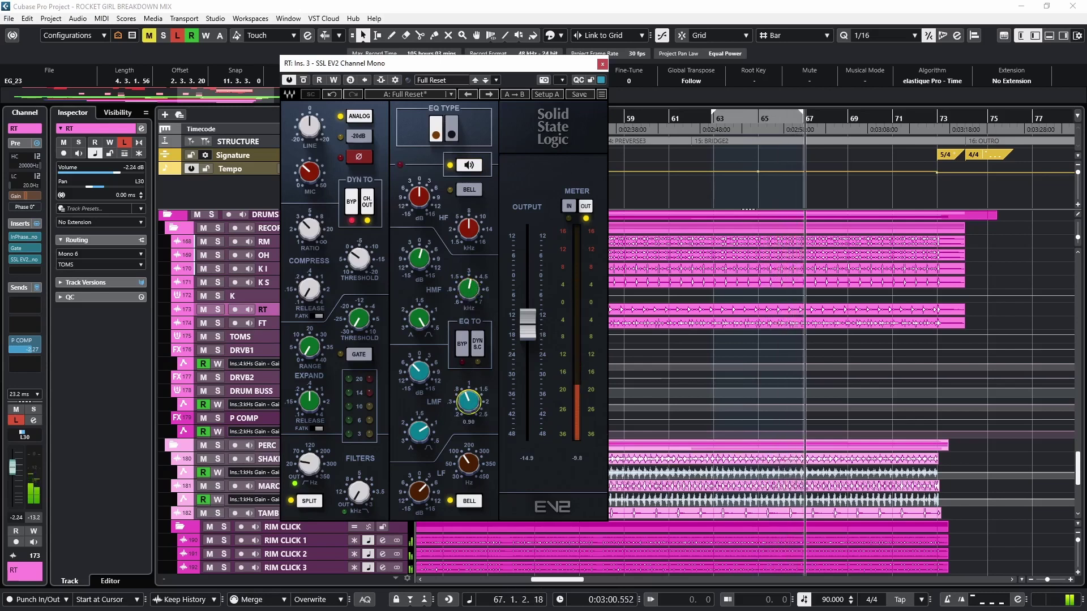
mouse_move(466, 464)
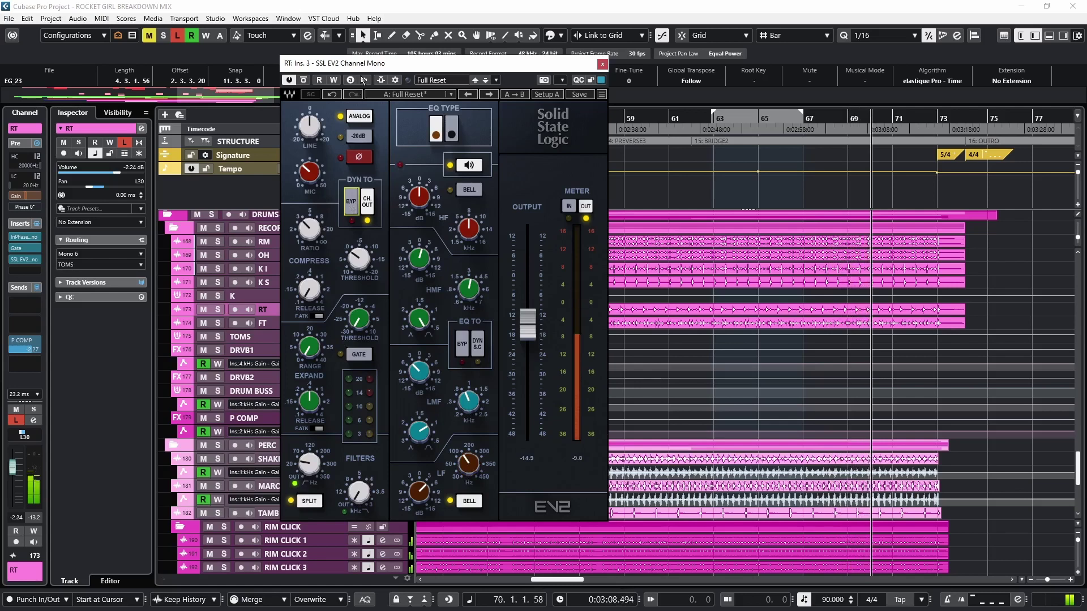
drag(376, 63, 329, 59)
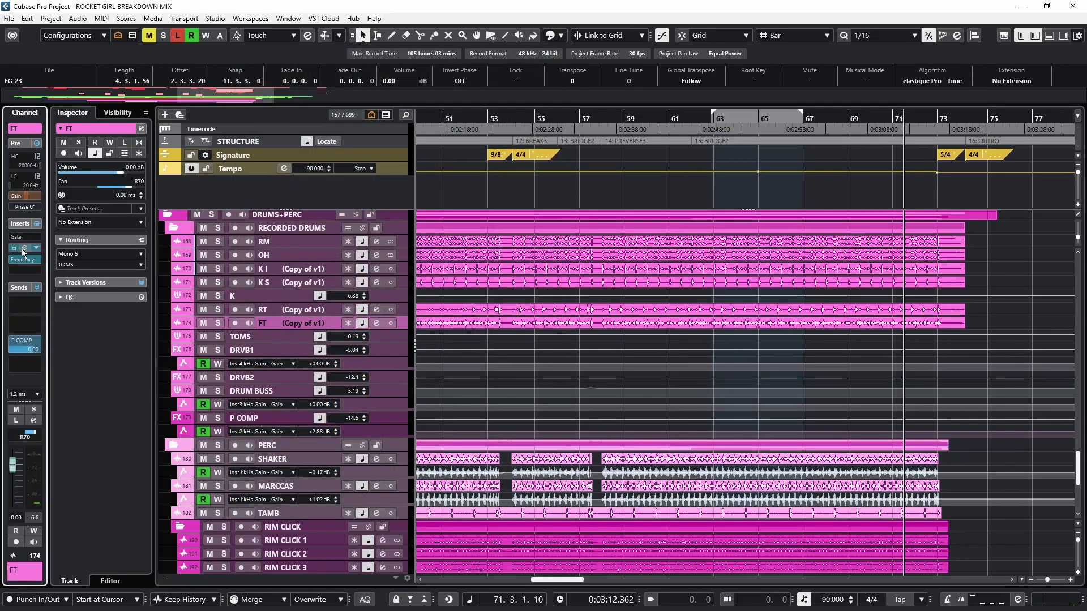
Play FT from just before bar 63 with SSL EV2 bypassed and engaged to compare, and turn on its EQ listening
click(22, 249)
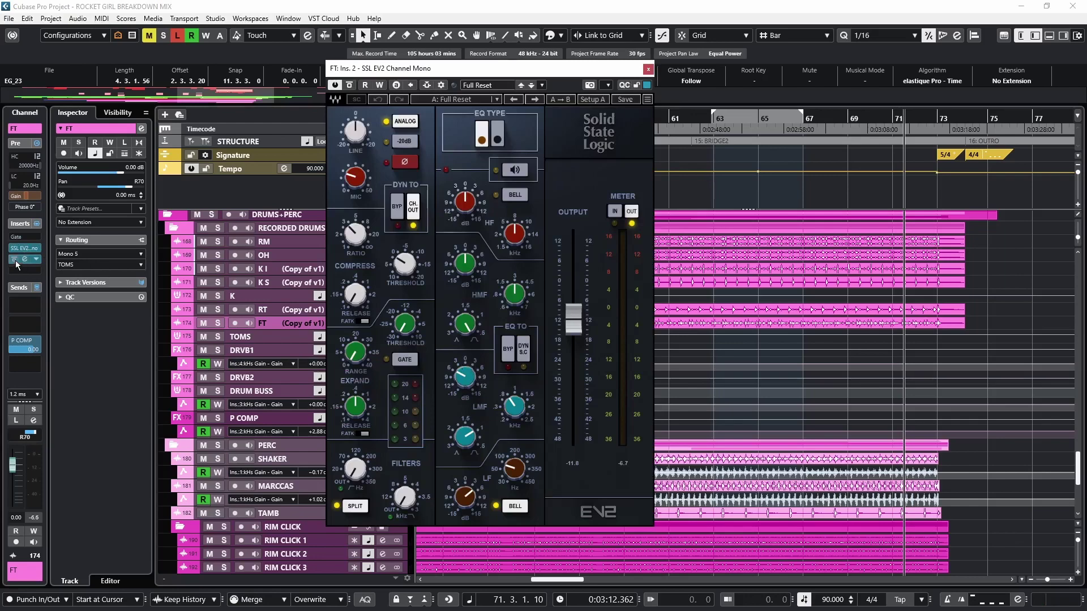
key(space)
drag(450, 71, 327, 60)
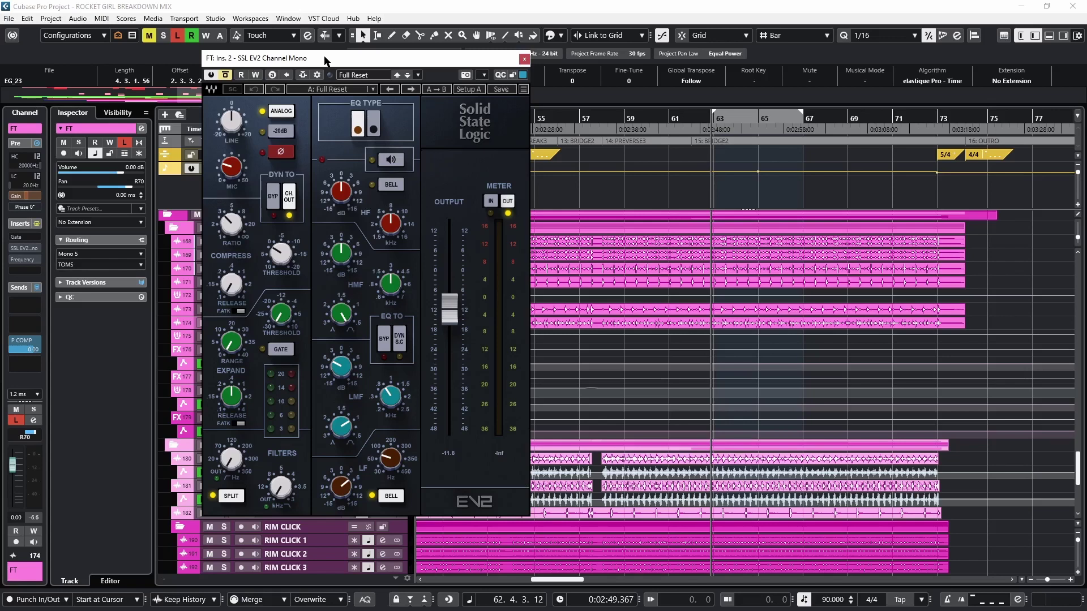
key(space)
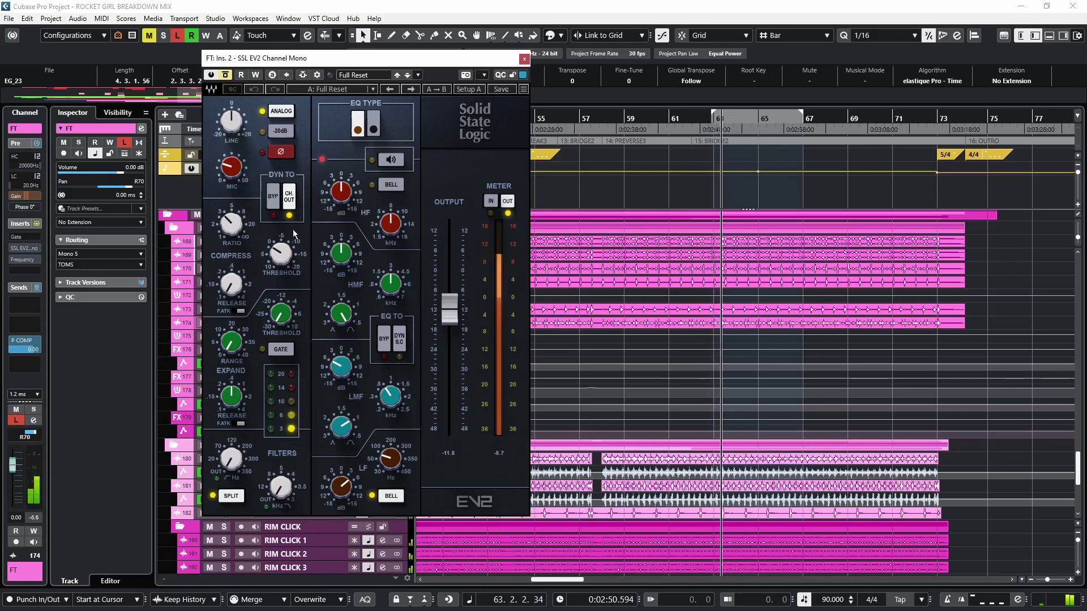
click(226, 75)
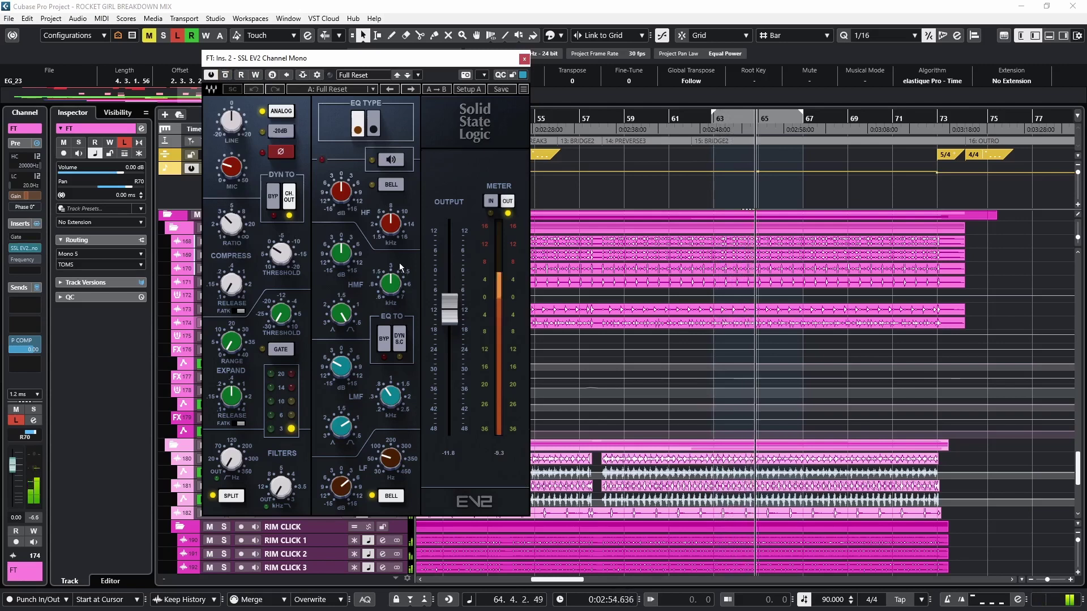
click(386, 158)
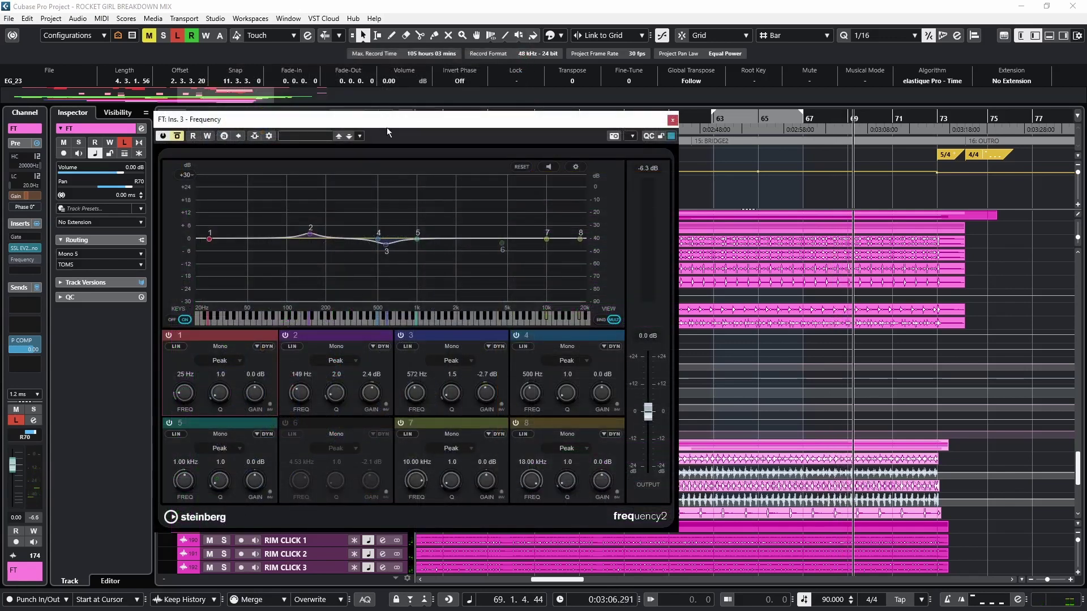
Show the Frequency insert on FT and play the track, engaging the EQ during playback to compare
drag(390, 127, 424, 114)
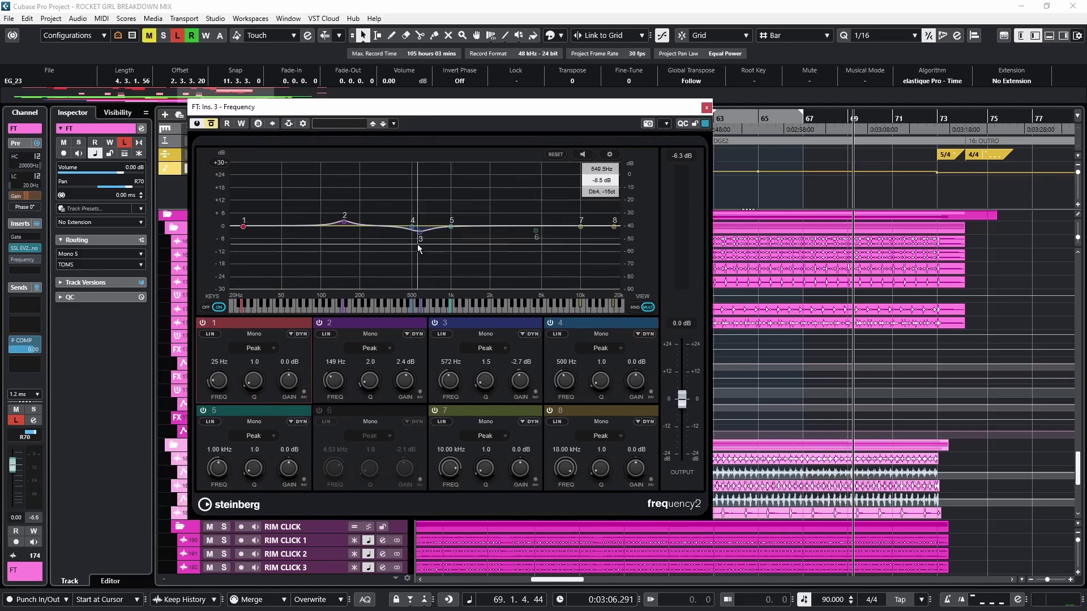
drag(318, 114, 298, 110)
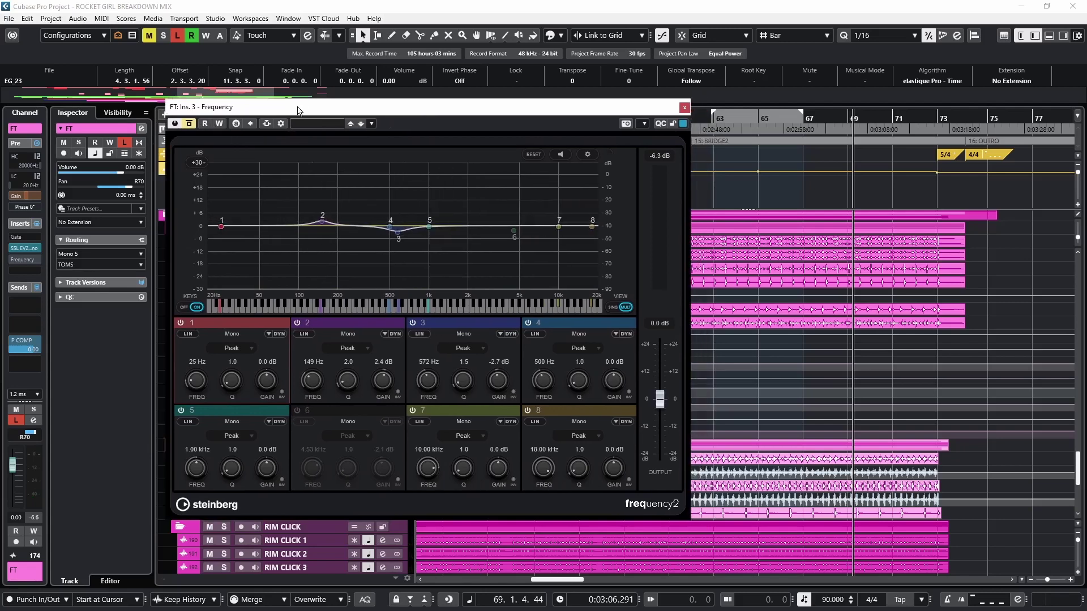
key(space)
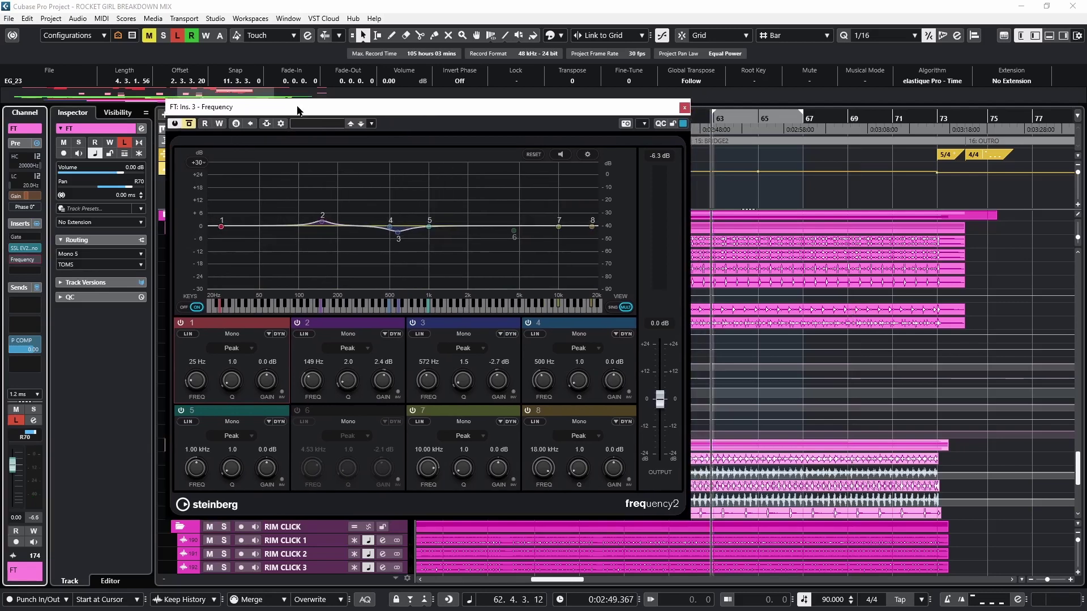
click(189, 123)
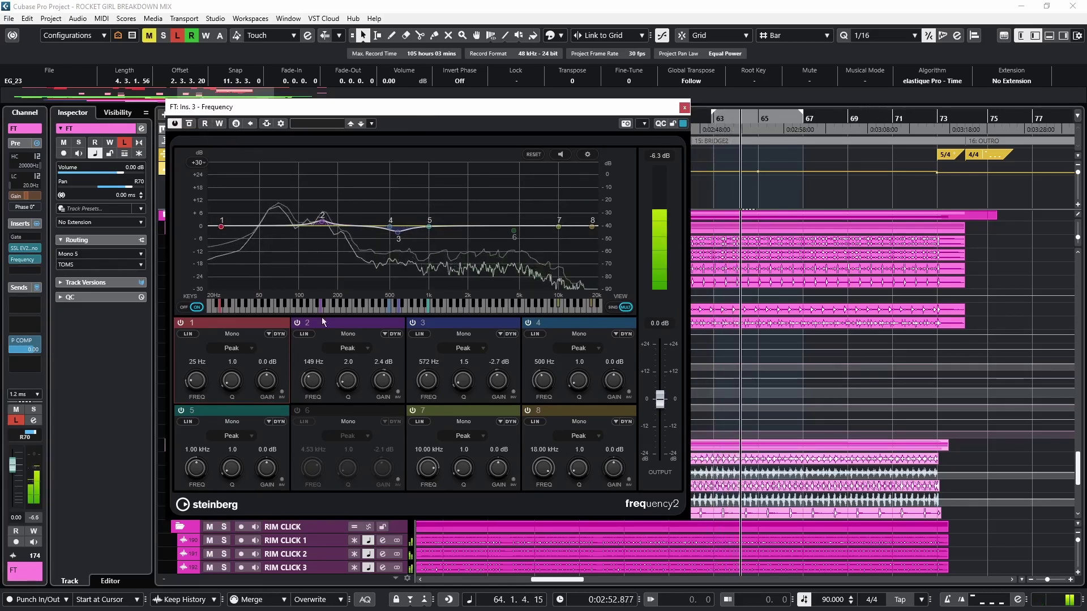
Boost Frequency band 3 to 10.3 dB and band 2 to 15.6 dB on FT to audition them, undoing each boost
drag(497, 381, 496, 355)
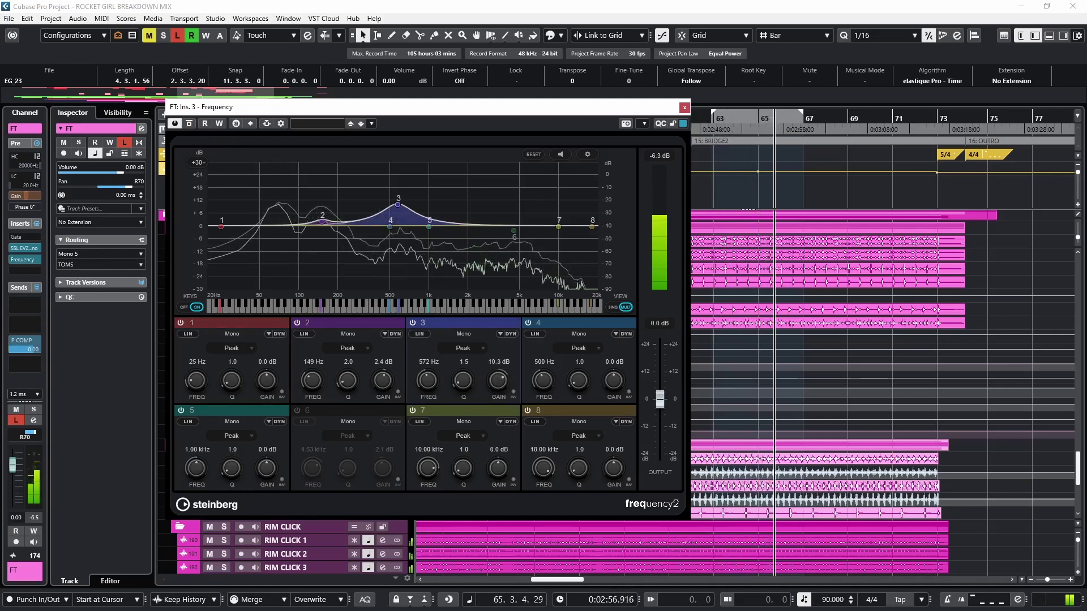
key(alt+z)
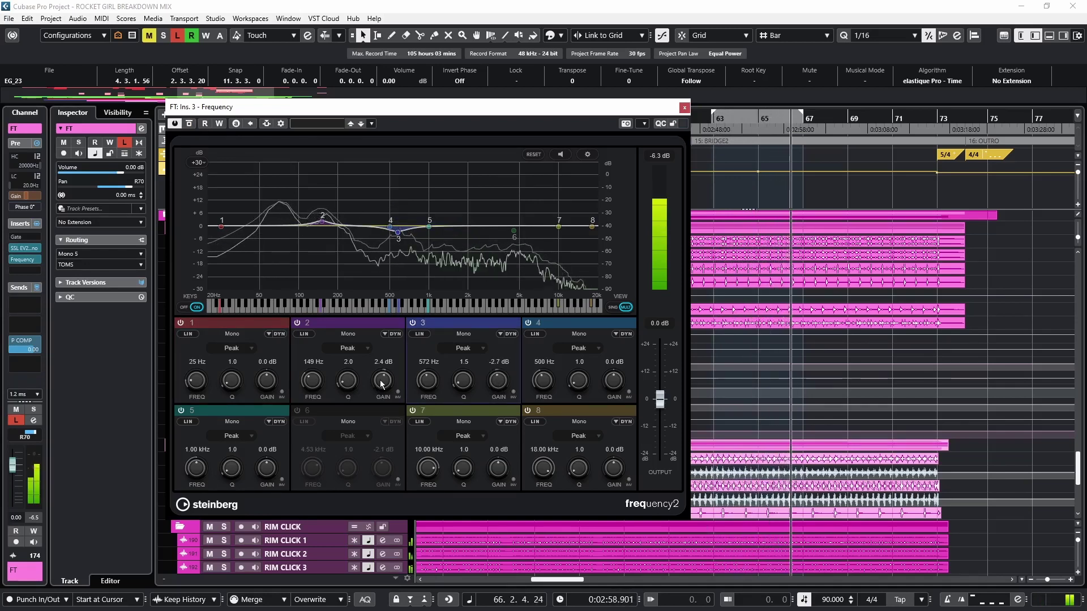
drag(382, 380, 386, 362)
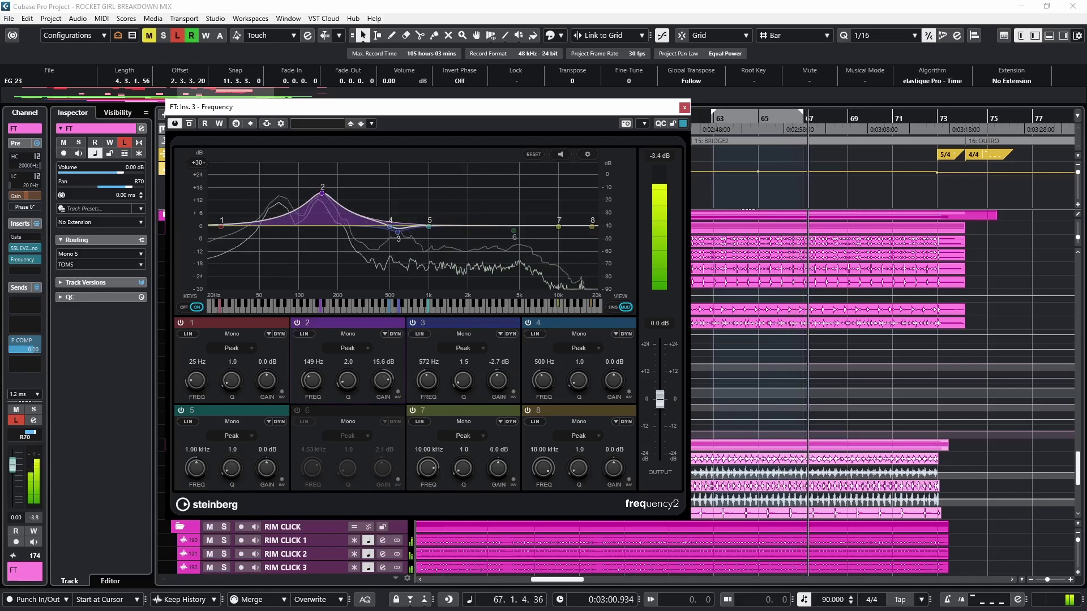
key(ctrl+z)
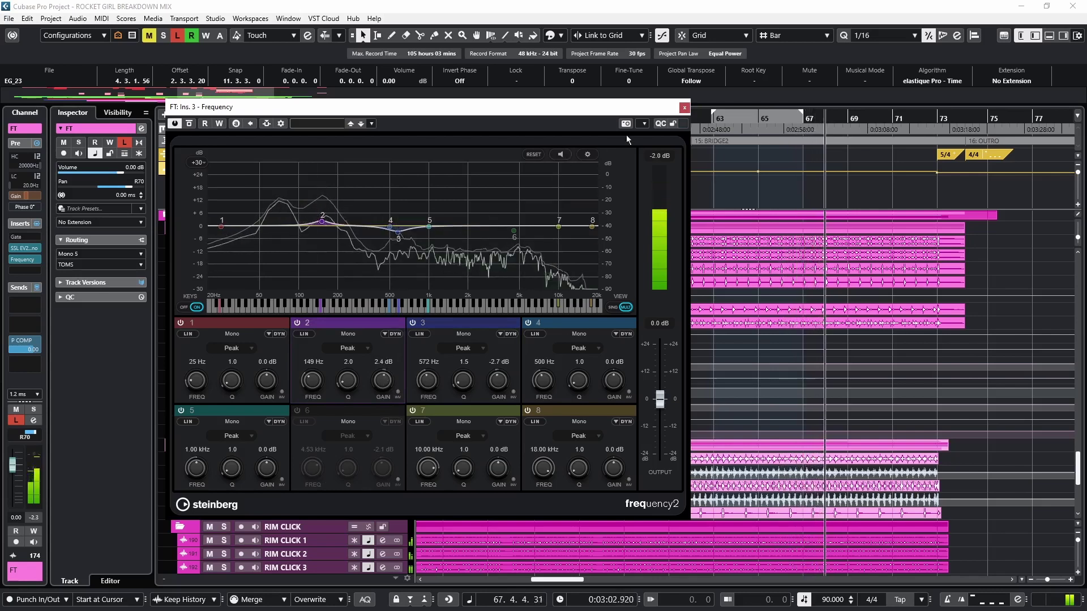
Close the Frequency window, select the TOMS group, and show its TR5 Classic Clipper insert with Listen enabled
click(683, 112)
click(262, 338)
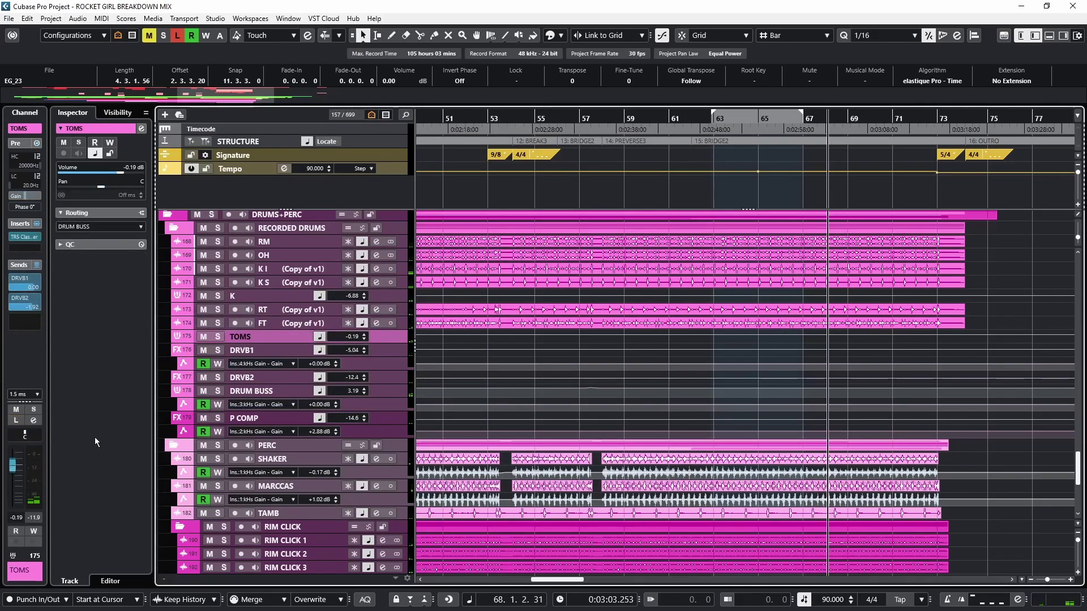
click(179, 39)
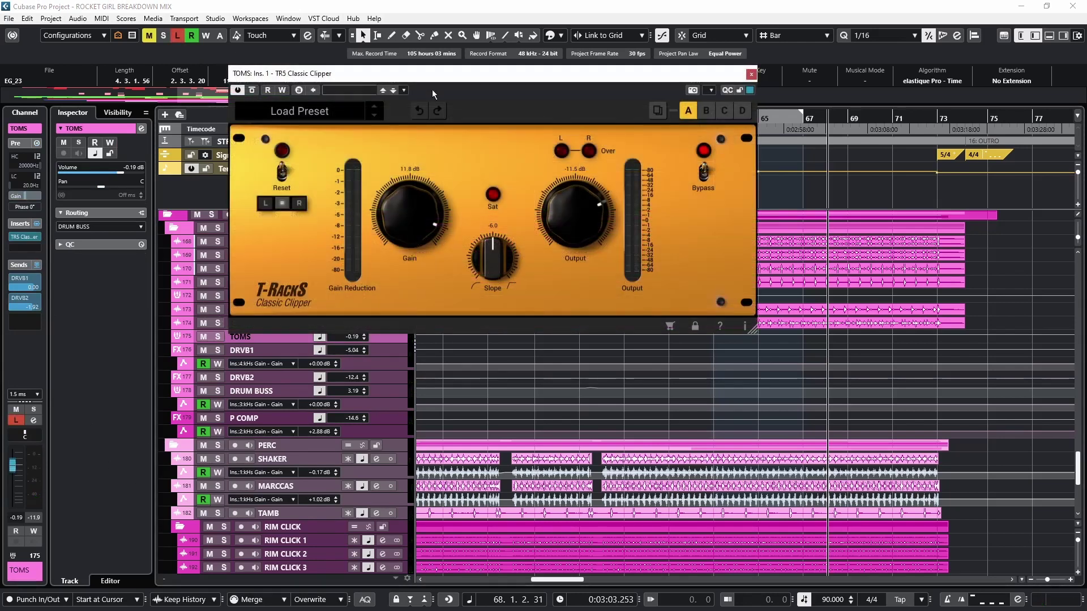
drag(430, 79, 413, 98)
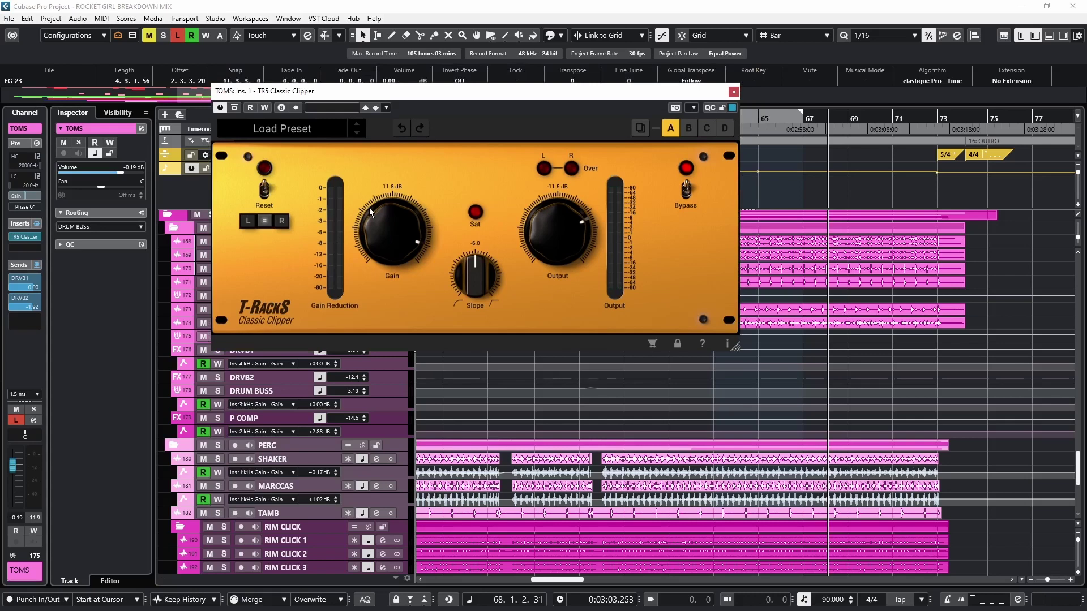
Play the TOMS group from just before bar 63 with TR5 Classic Clipper bypassed, and engage it to compare
key(space)
click(234, 107)
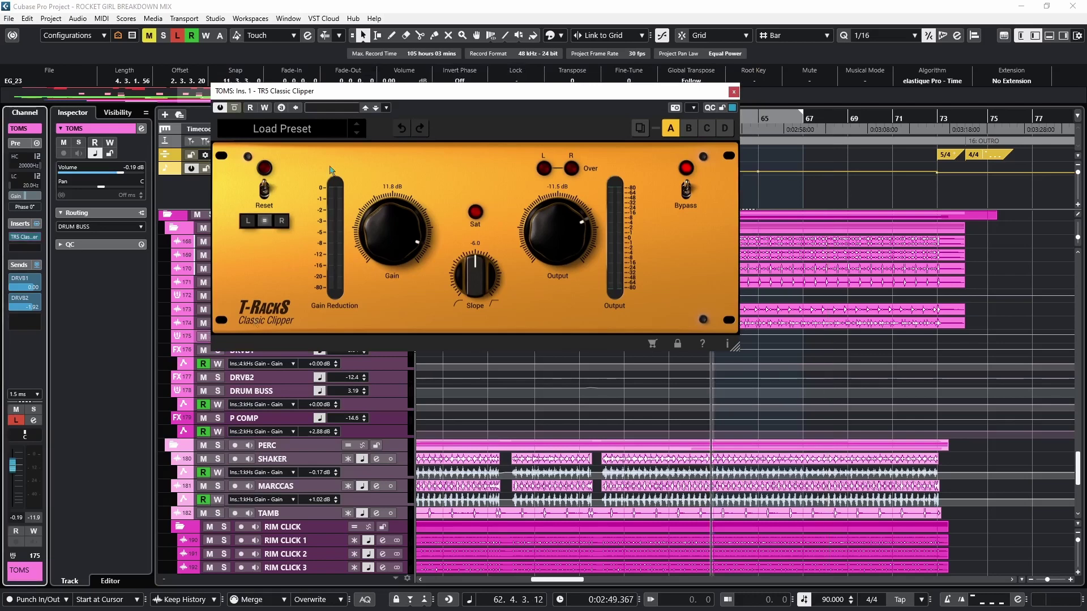
key(space)
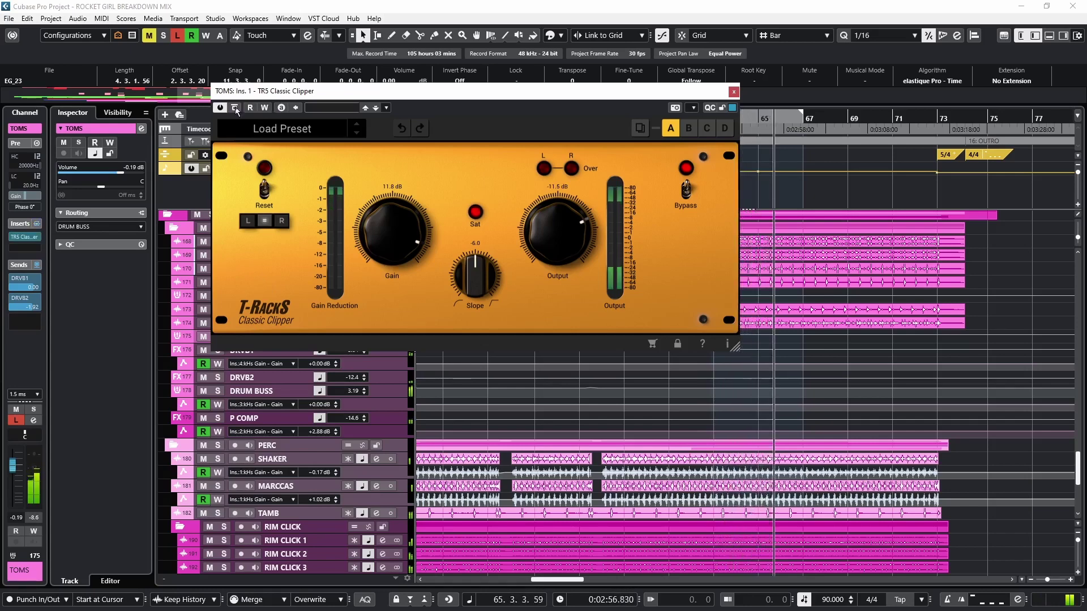
key(space)
Close the Classic Clipper window, mute DRVB1 and DRVB2, and select the DRUM BUSS track
click(733, 92)
click(203, 350)
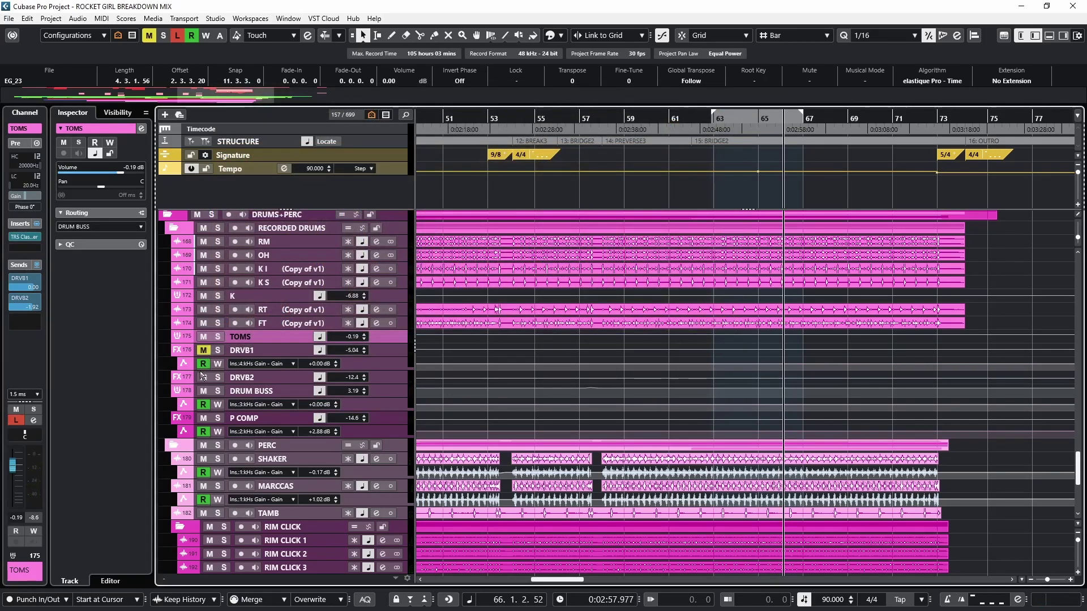
click(203, 377)
click(261, 396)
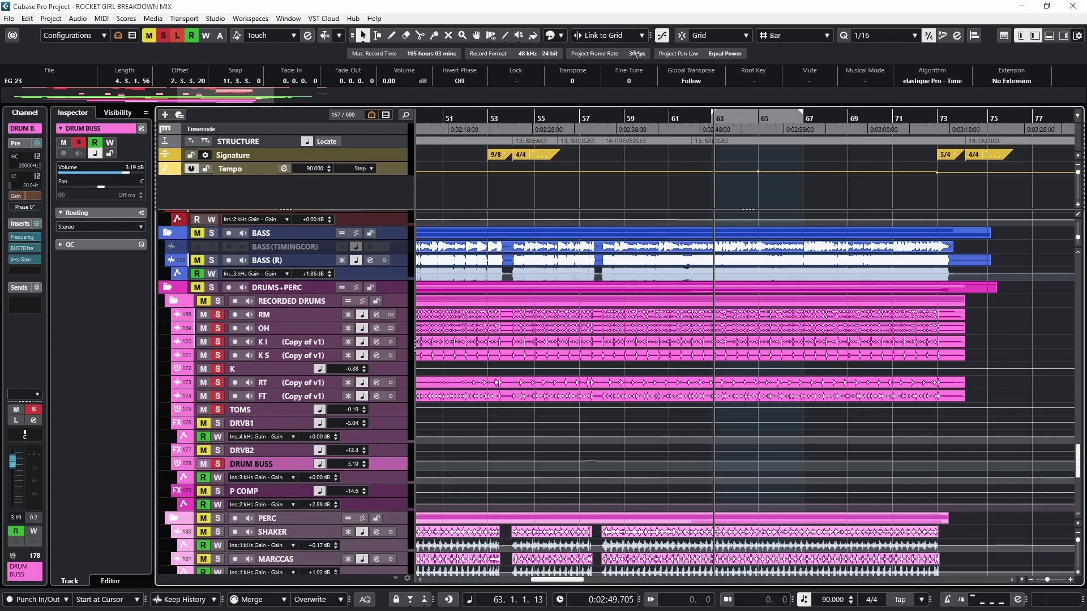
Play the soloed recorded drums through DRUM BUSS with both drum reverbs muted, and clear the solos
key(space)
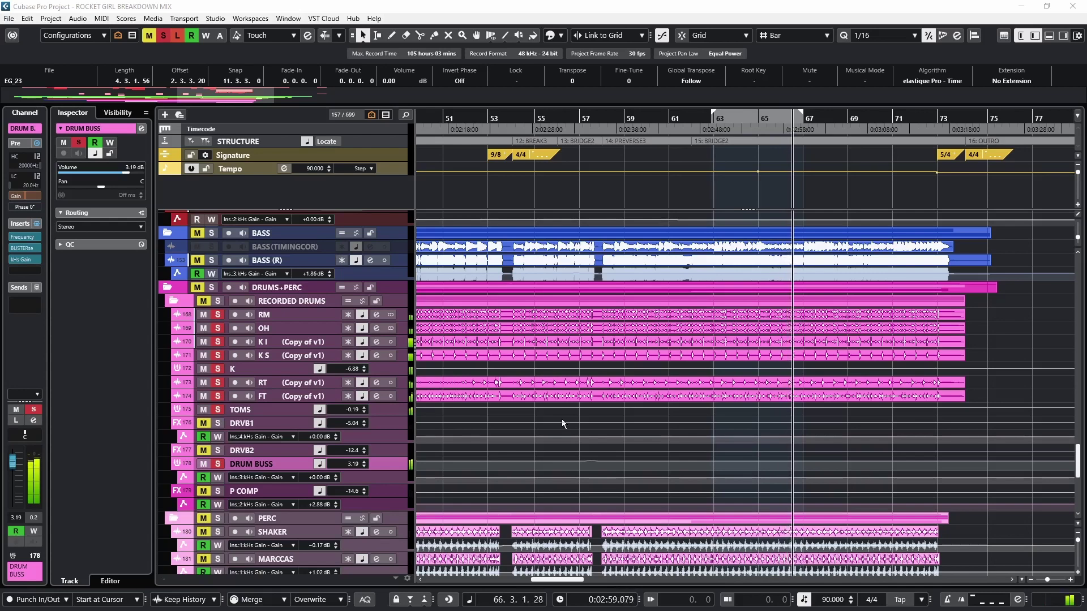
key(space)
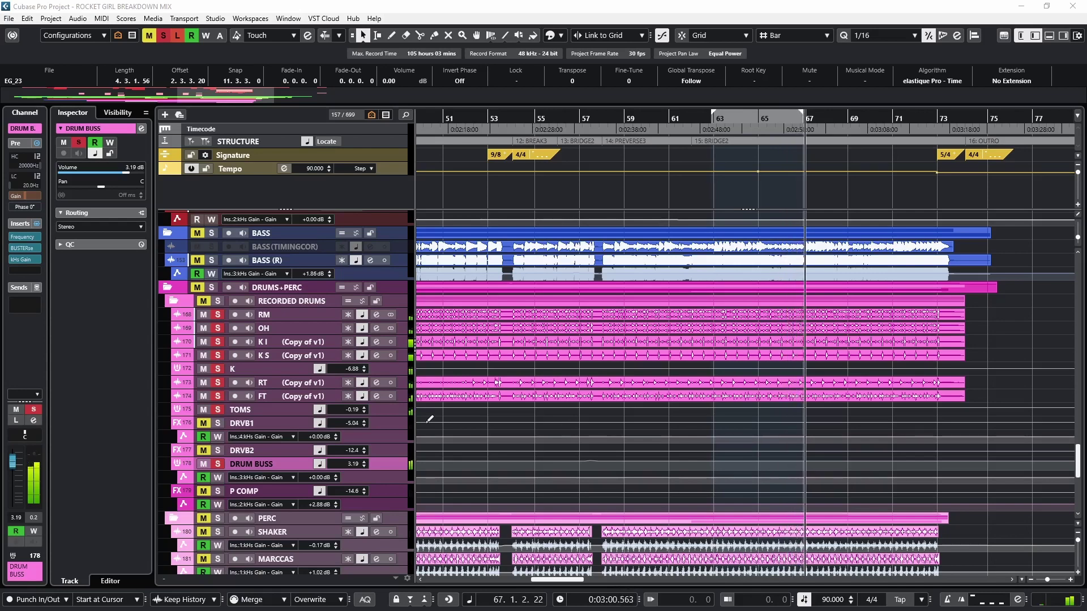
click(217, 464)
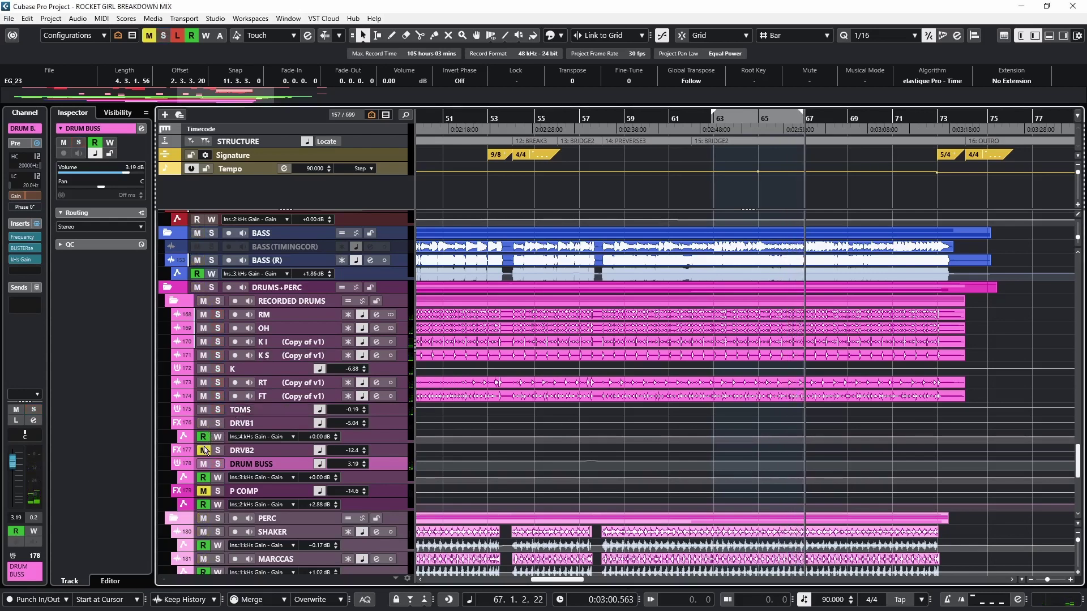
Select DRVB1 and examine the Tail settings of its Nimbus reverb using the Live Room 10 preset
click(245, 425)
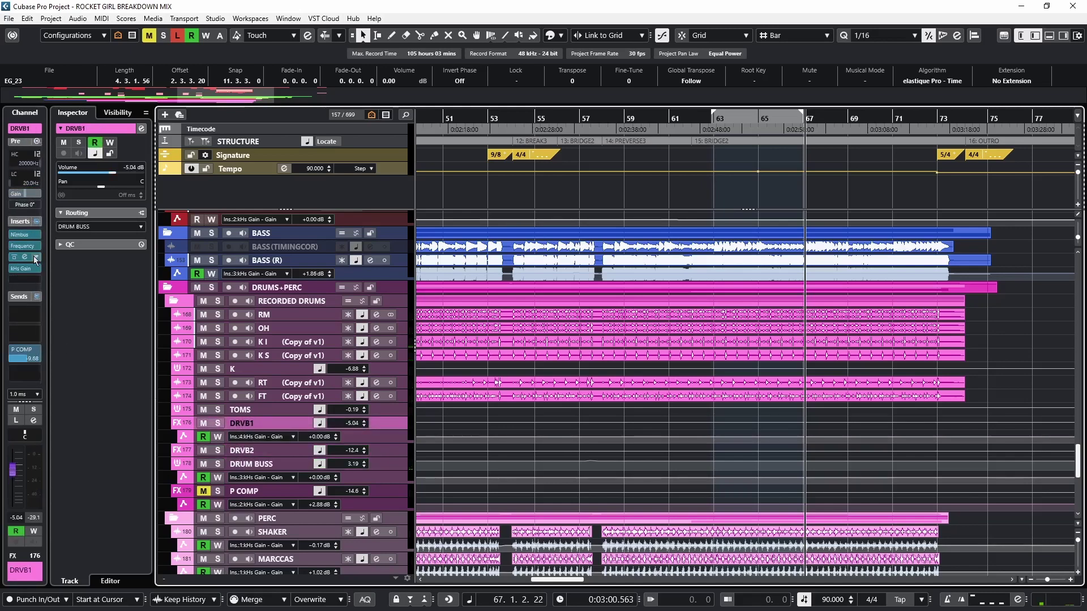
click(25, 234)
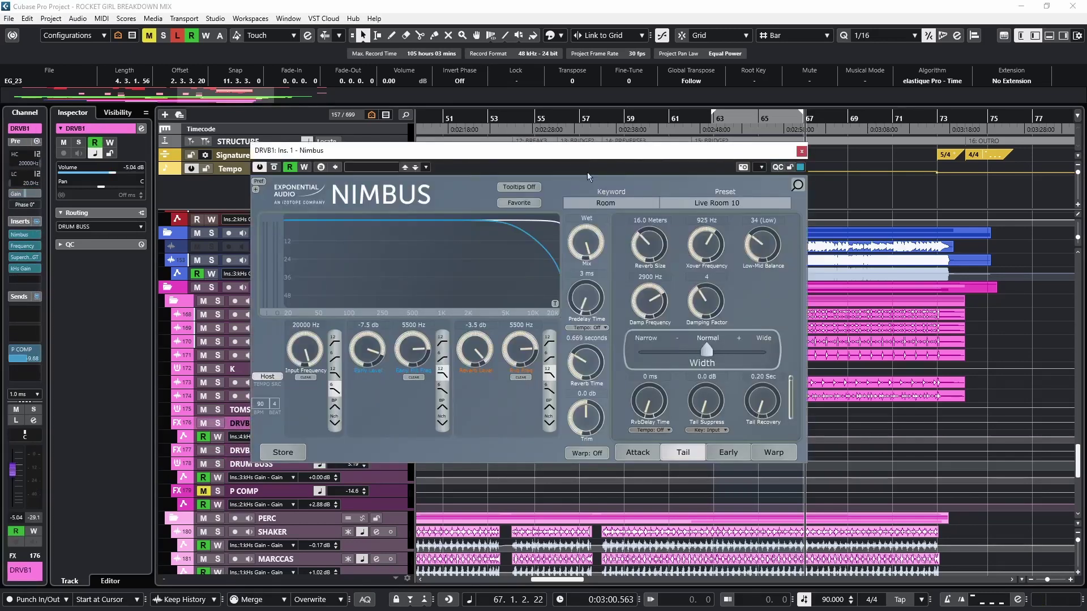
drag(569, 161, 549, 111)
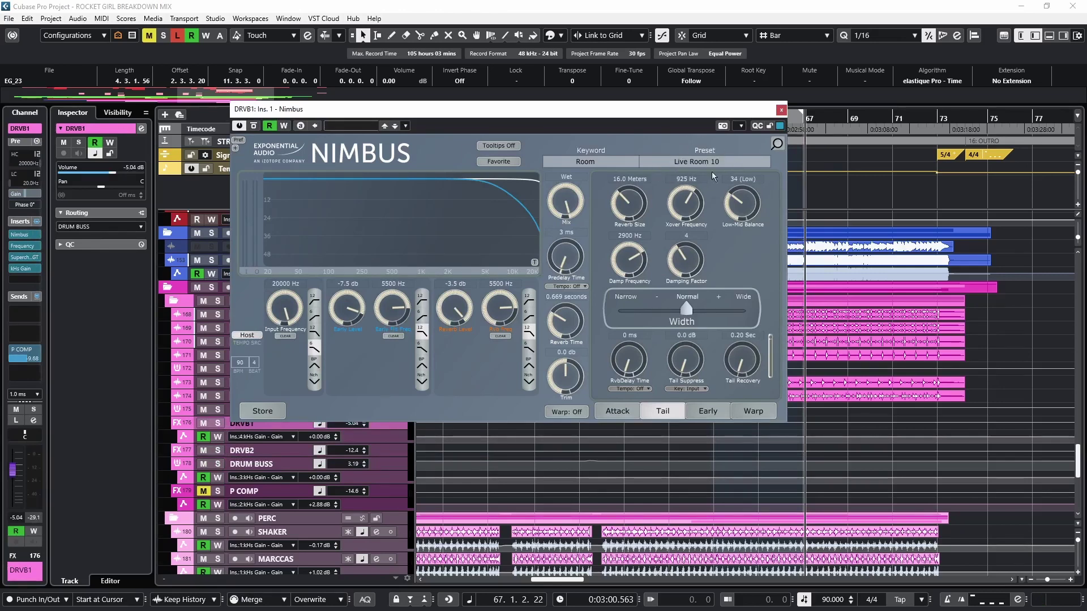
Close Nimbus, audition soloed DRVB1, and replay it from just before bar 63 with its bypassed Frequency EQ engaged
click(780, 111)
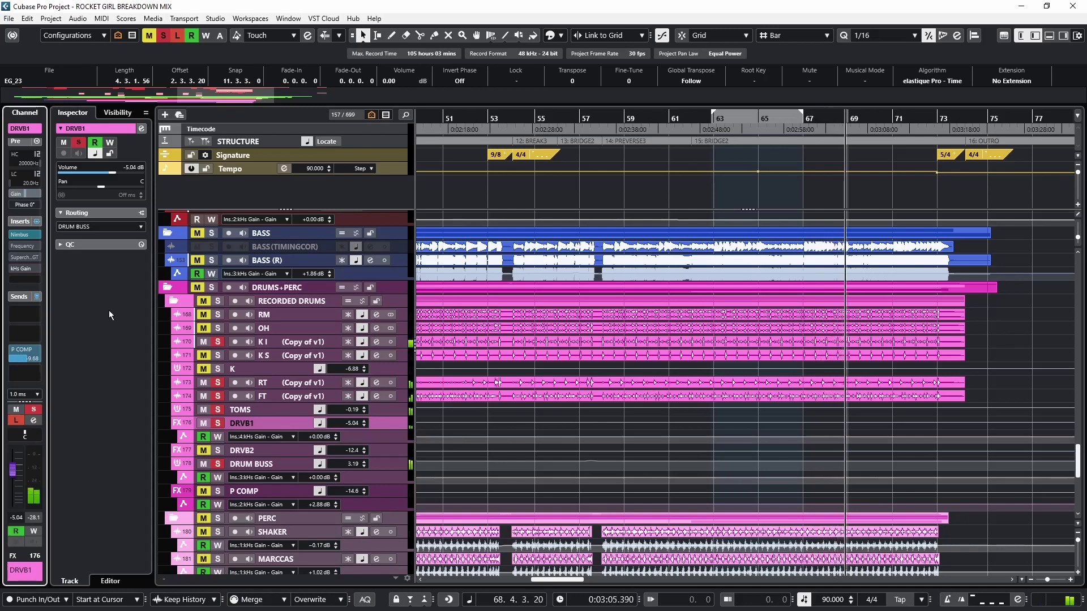
key(space)
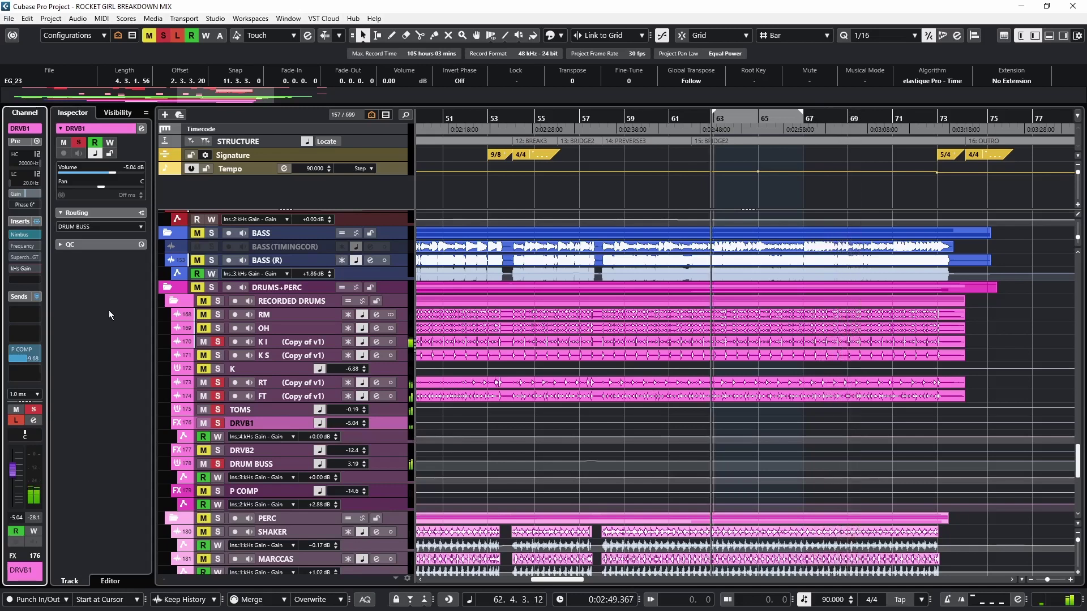
click(25, 246)
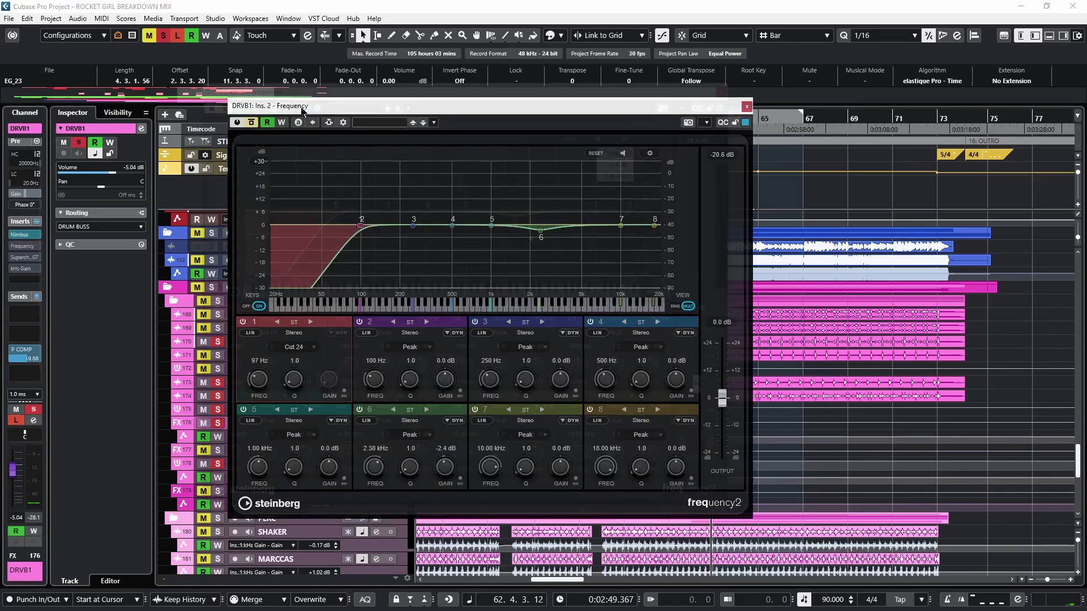
drag(303, 107, 277, 93)
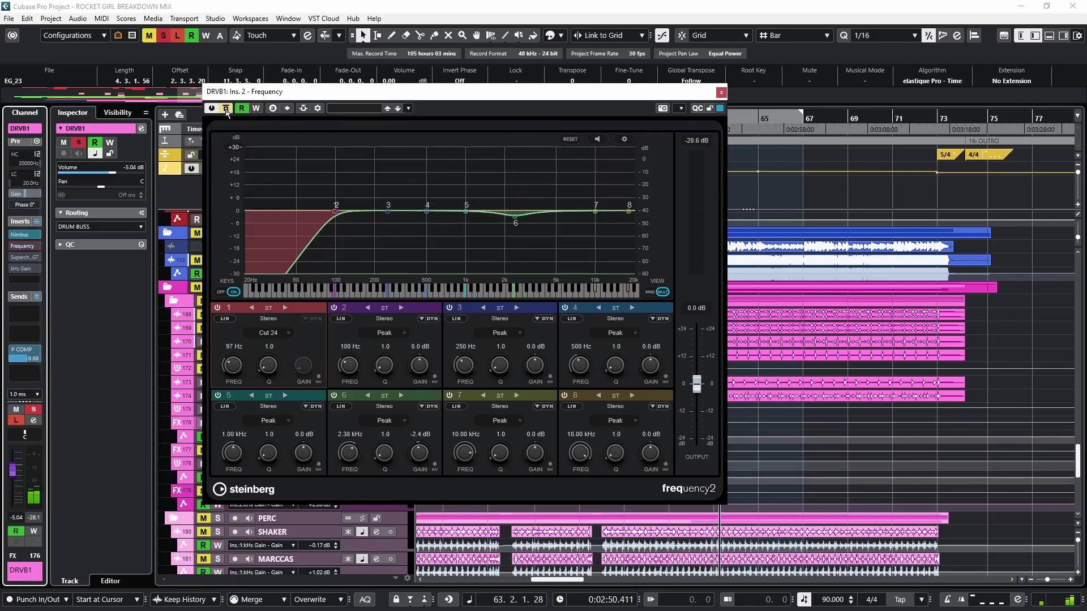
key(space)
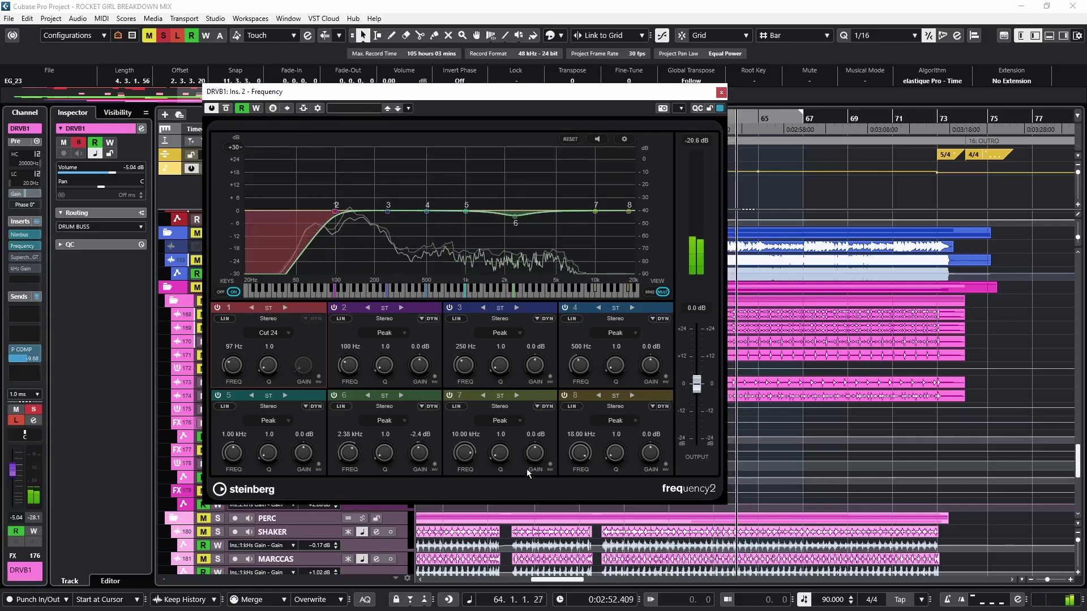
Audition a 13.7 dB boost on DRVB1's EQ band 6, undo it, and compare the 97 Hz low cut off and on
drag(416, 453, 420, 429)
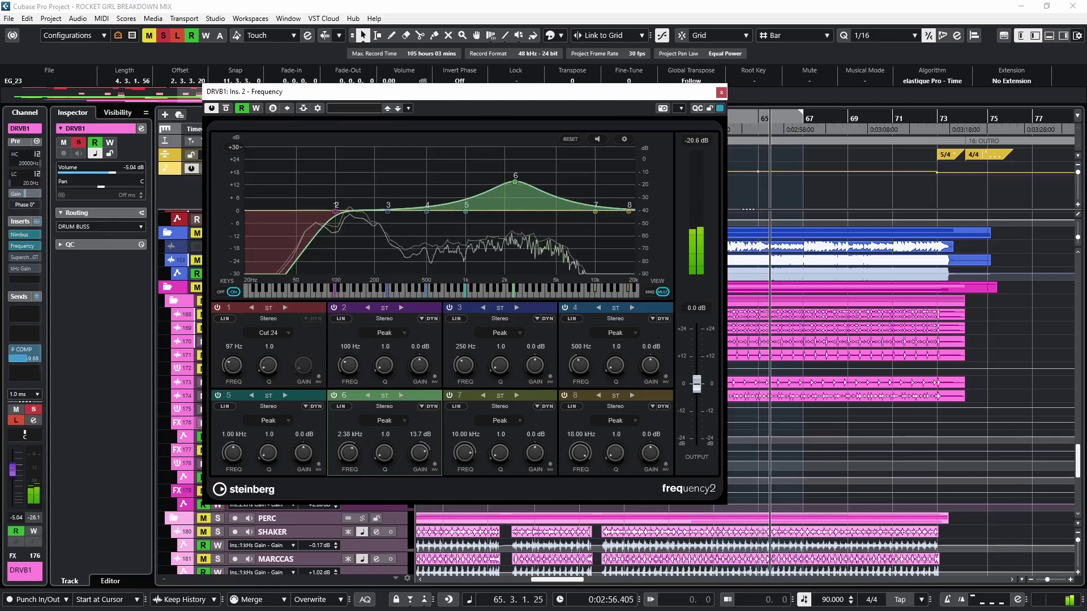
key(ctrl+z)
click(217, 308)
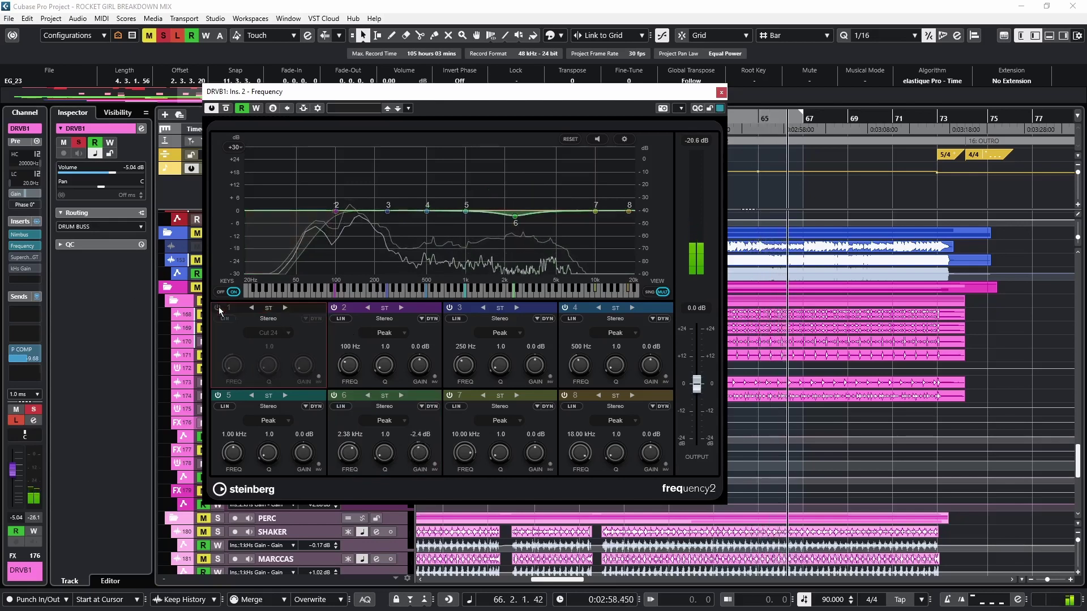
click(218, 308)
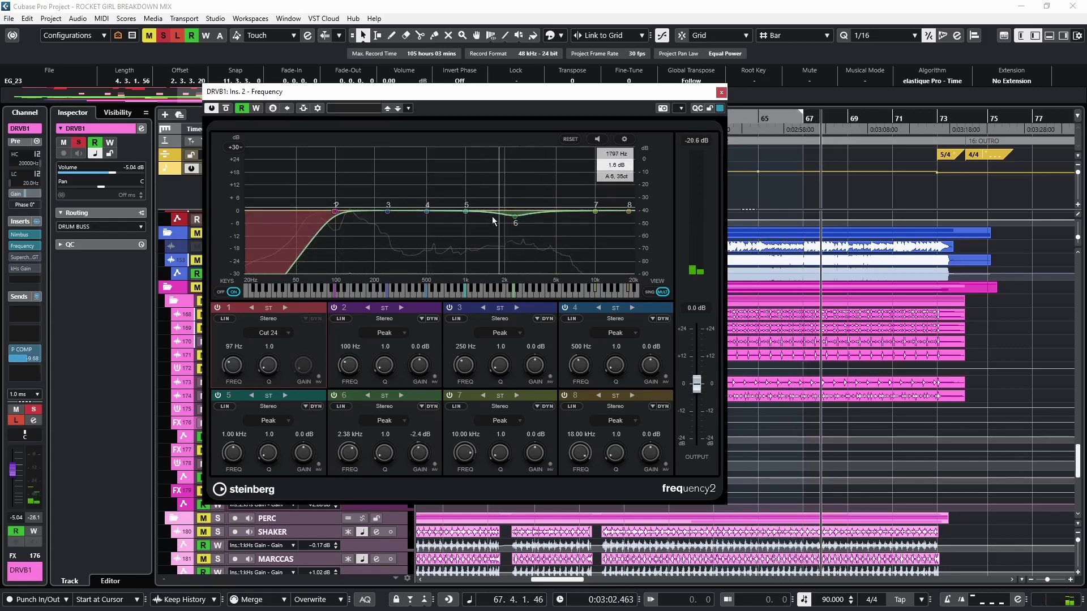
click(720, 92)
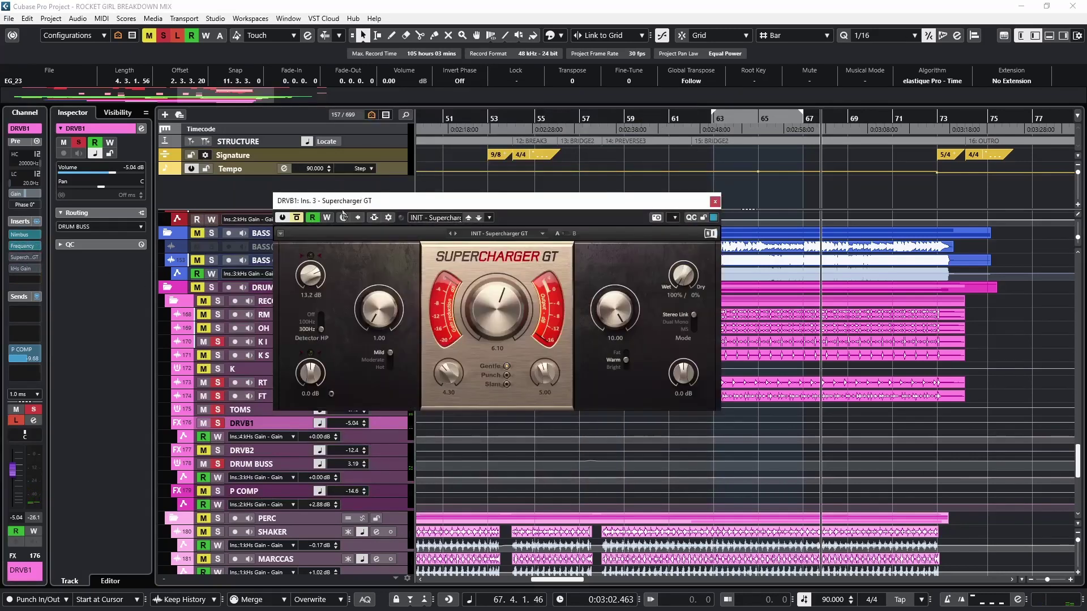
Play soloed DRVB1 from just before bar 63 and engage its Supercharger GT to compare, checking the DRUM BUSS channel
drag(382, 204, 377, 157)
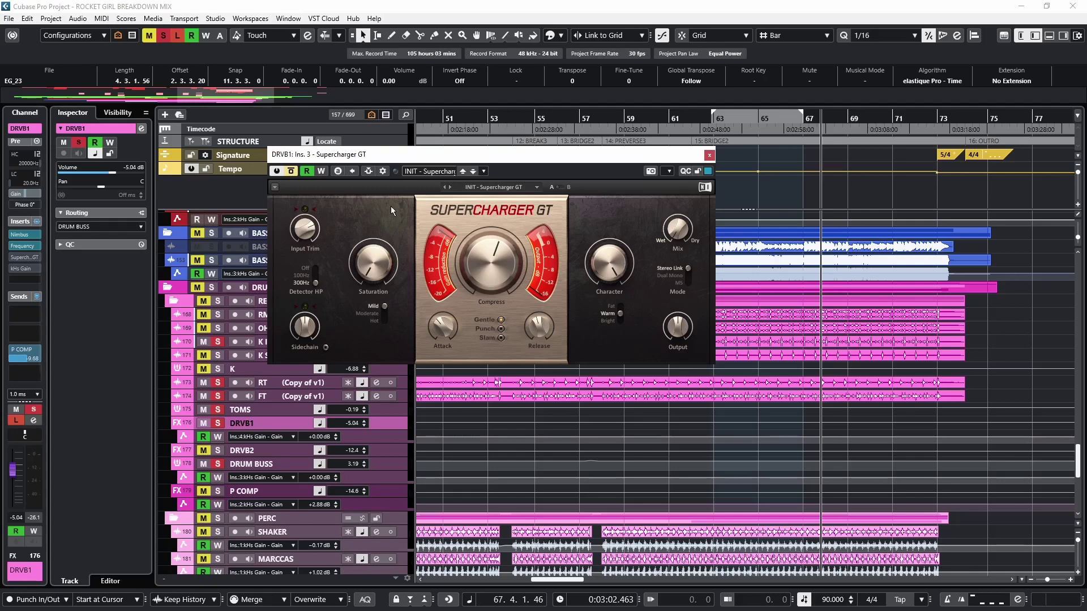
drag(398, 160, 381, 143)
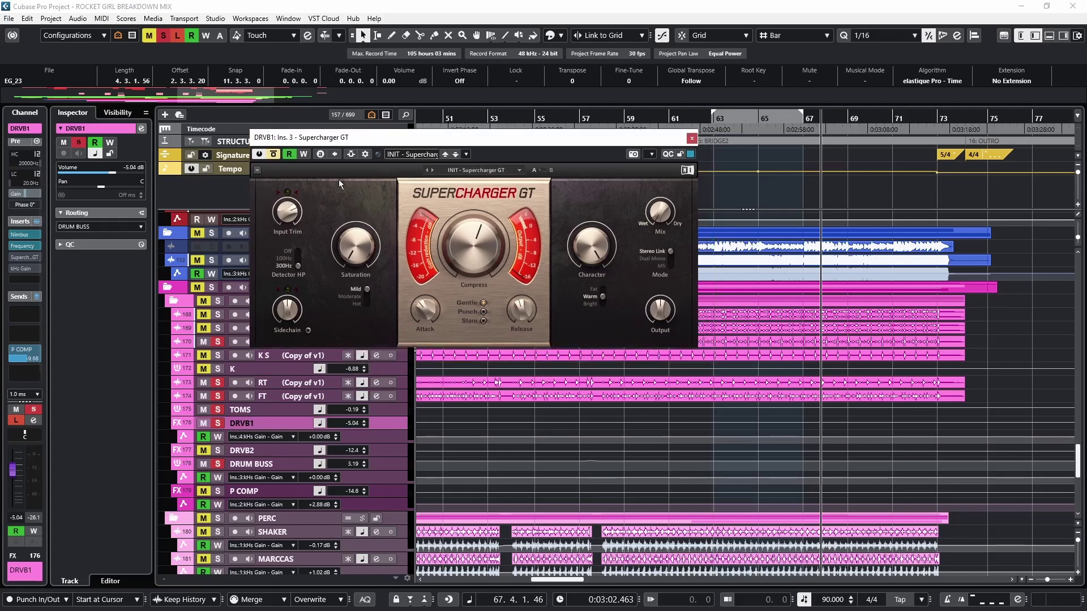
click(274, 158)
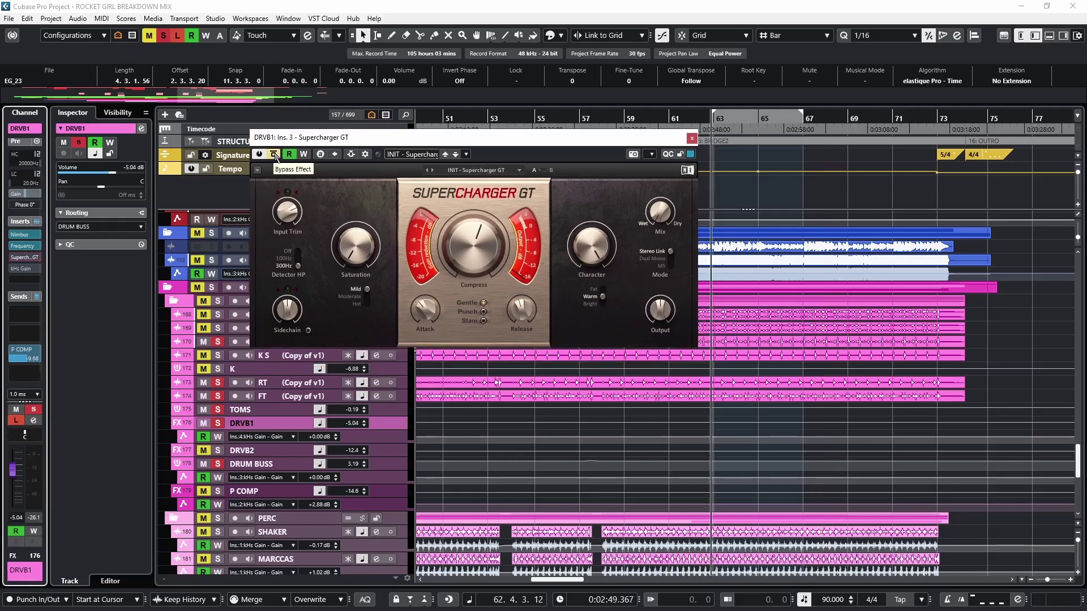
click(276, 157)
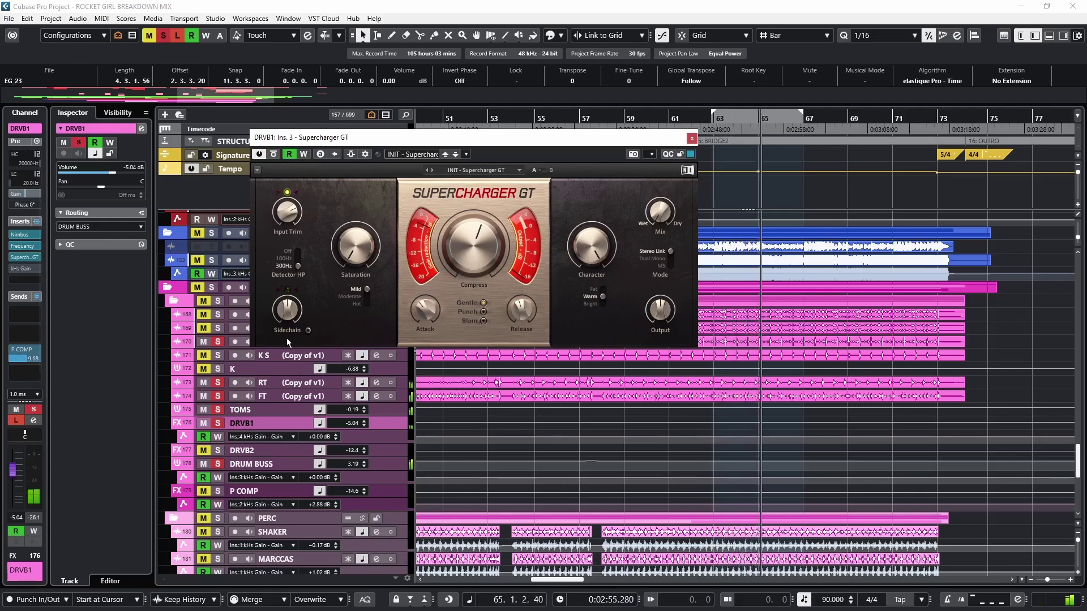
click(255, 464)
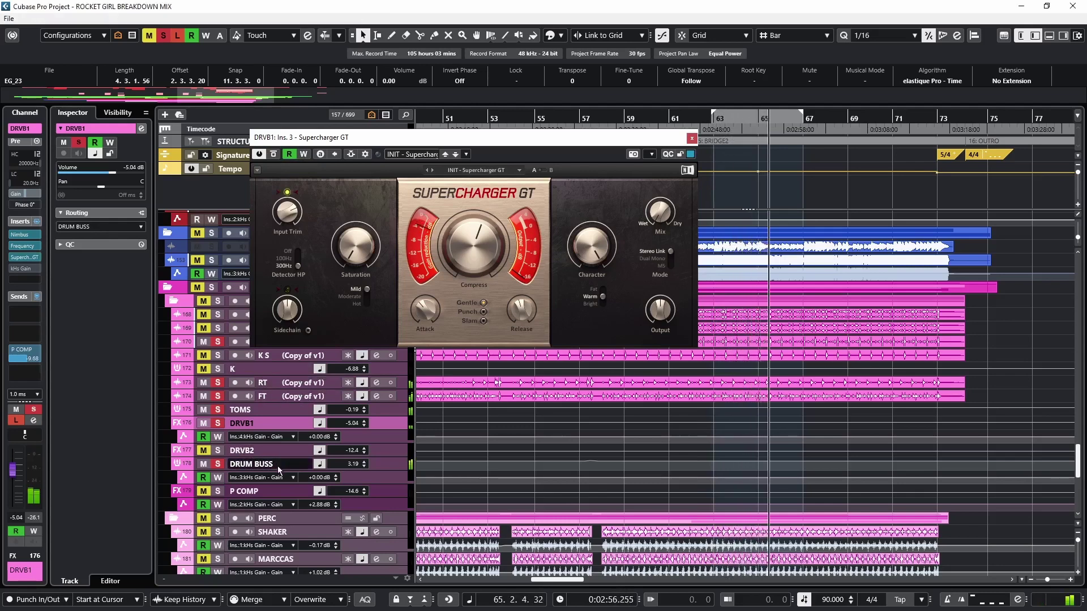
click(266, 424)
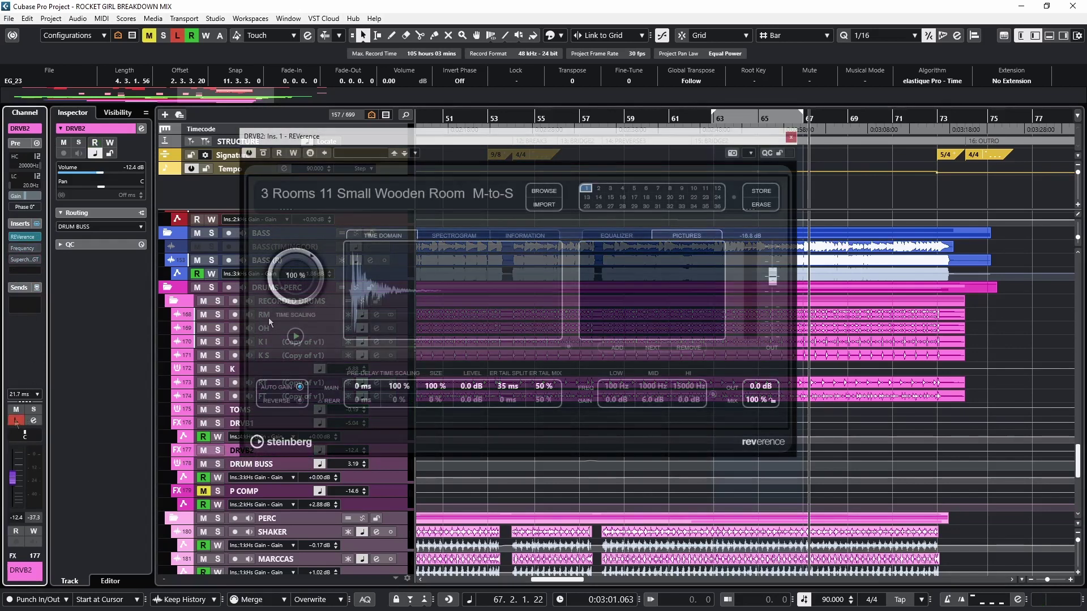
Play DRVB2 in listen mode through REVerence's Small Wooden Room alone, and replay it with the Frequency EQ engaged
drag(439, 135, 372, 102)
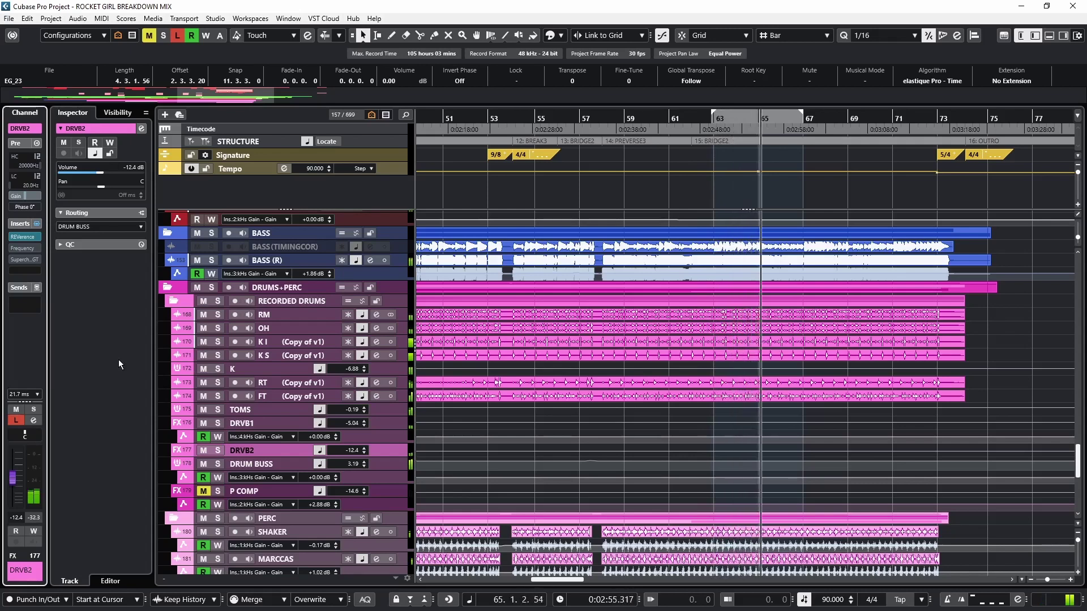
key(space)
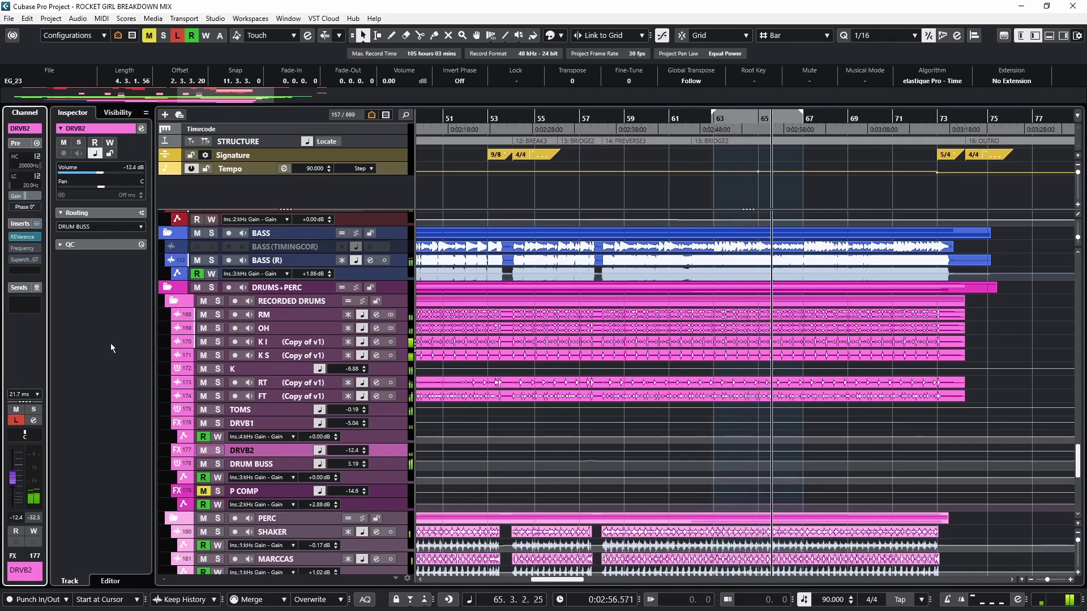
click(25, 248)
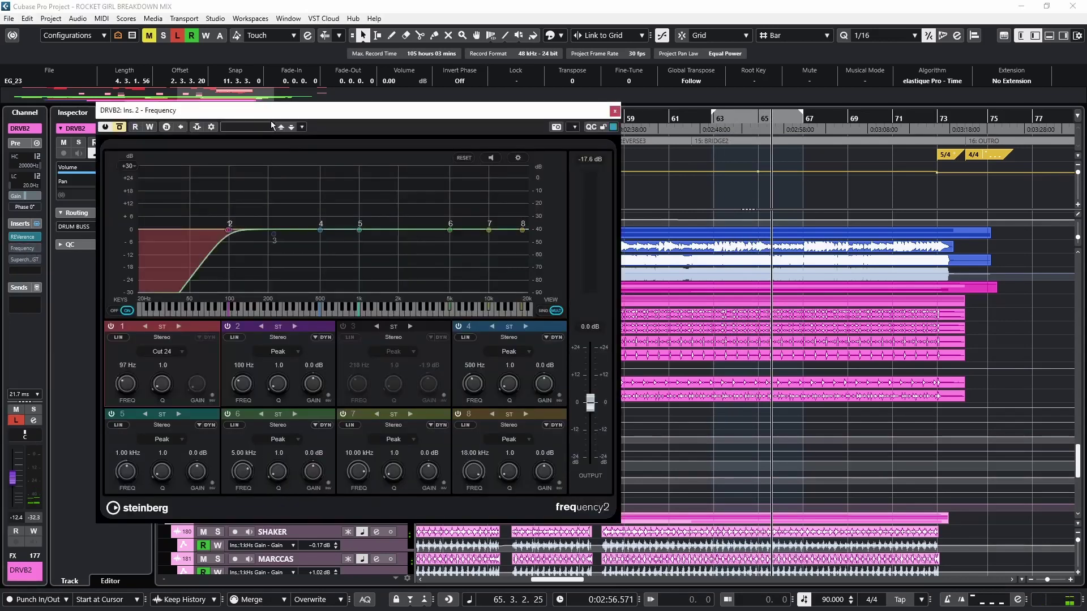
drag(275, 110, 340, 108)
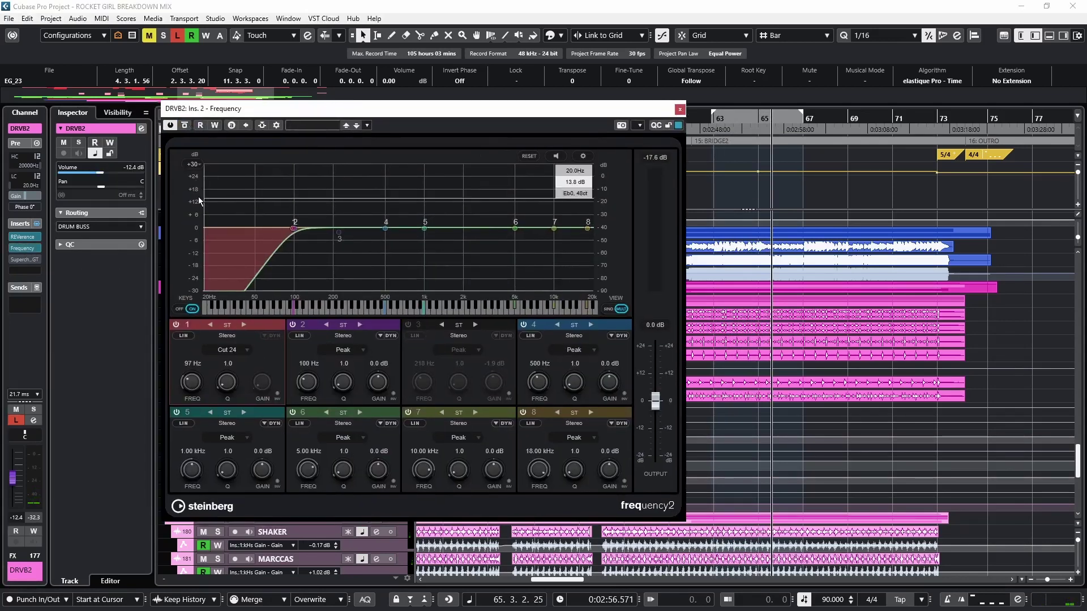
key(space)
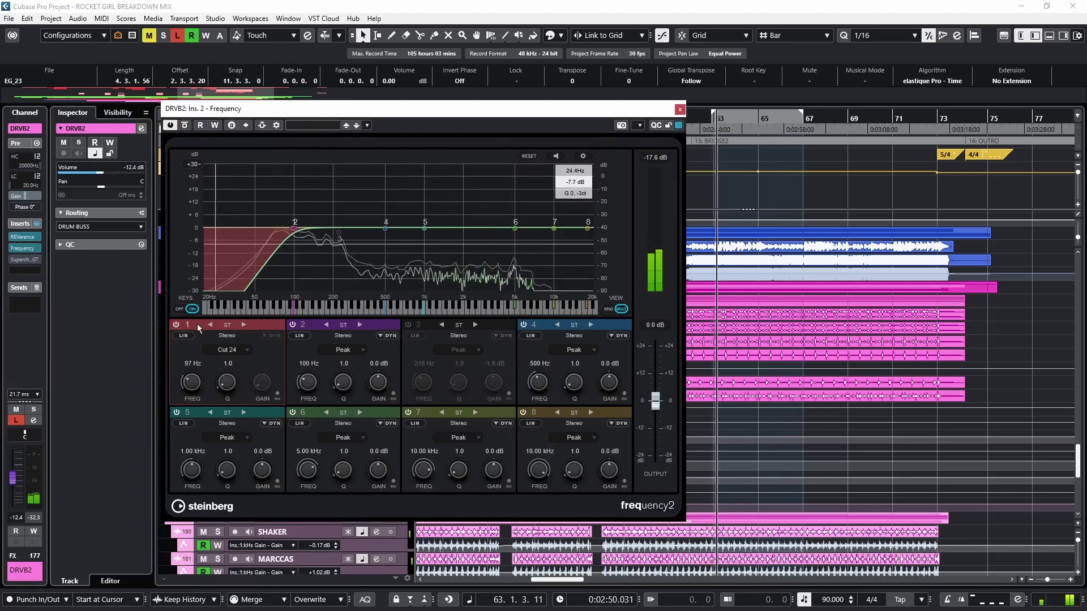
Compare DRVB2 with the EQ's 97 Hz low cut off and on, and close the Frequency window
click(176, 325)
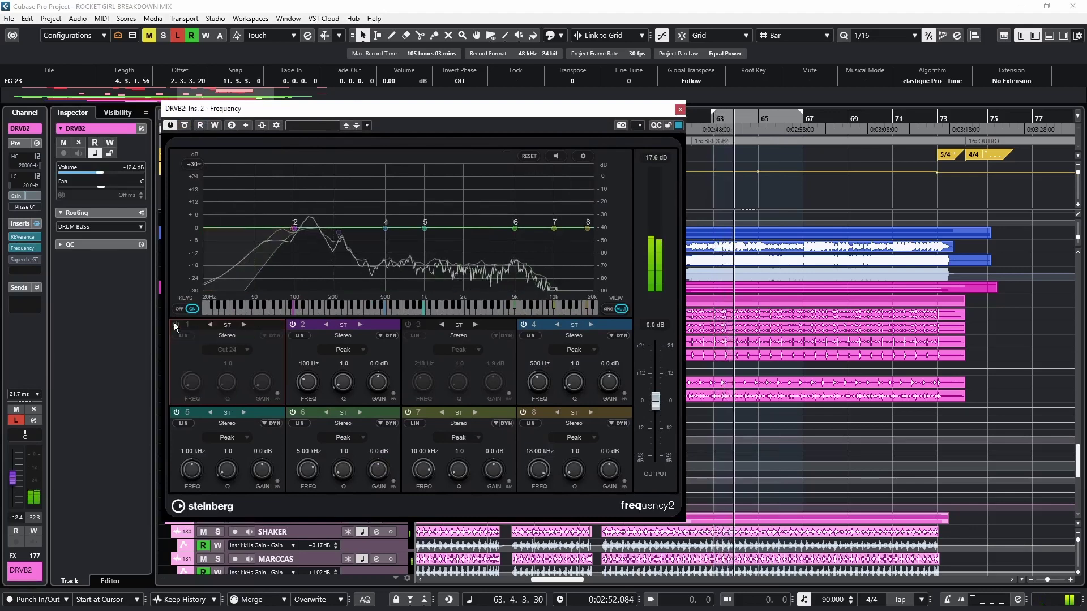
click(177, 324)
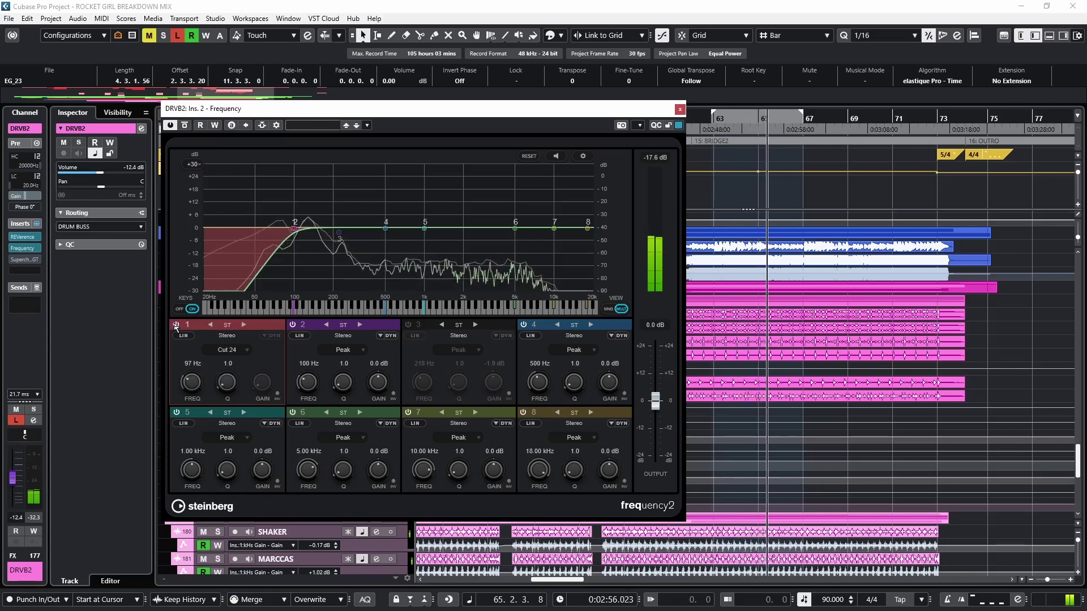
click(679, 110)
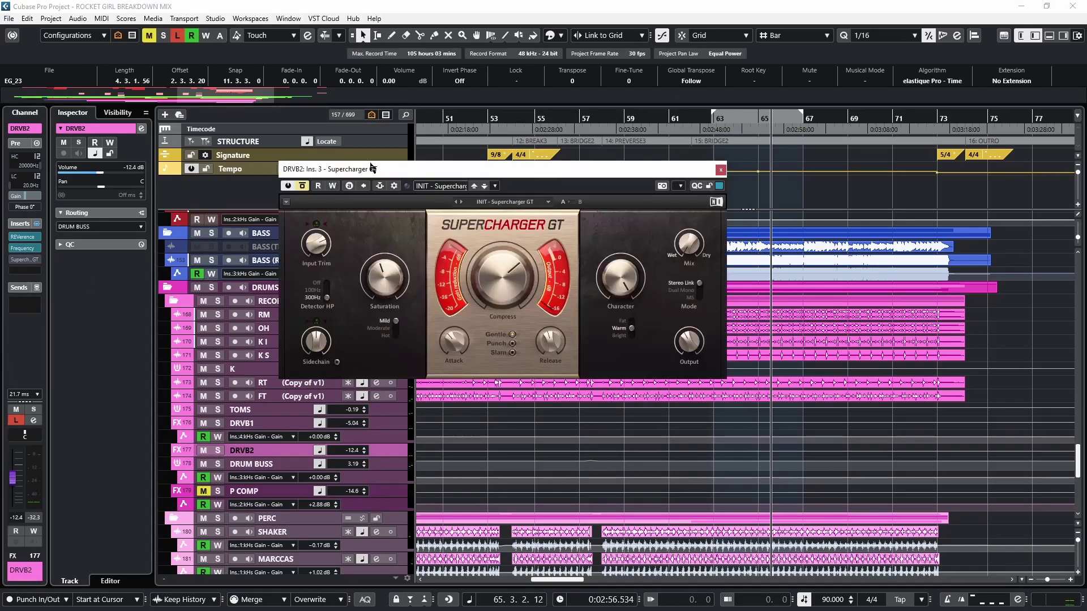
Play DRVB2 from just before bar 63, engage its Supercharger GT to compare, and close the compressor window
drag(371, 167, 353, 122)
key(space)
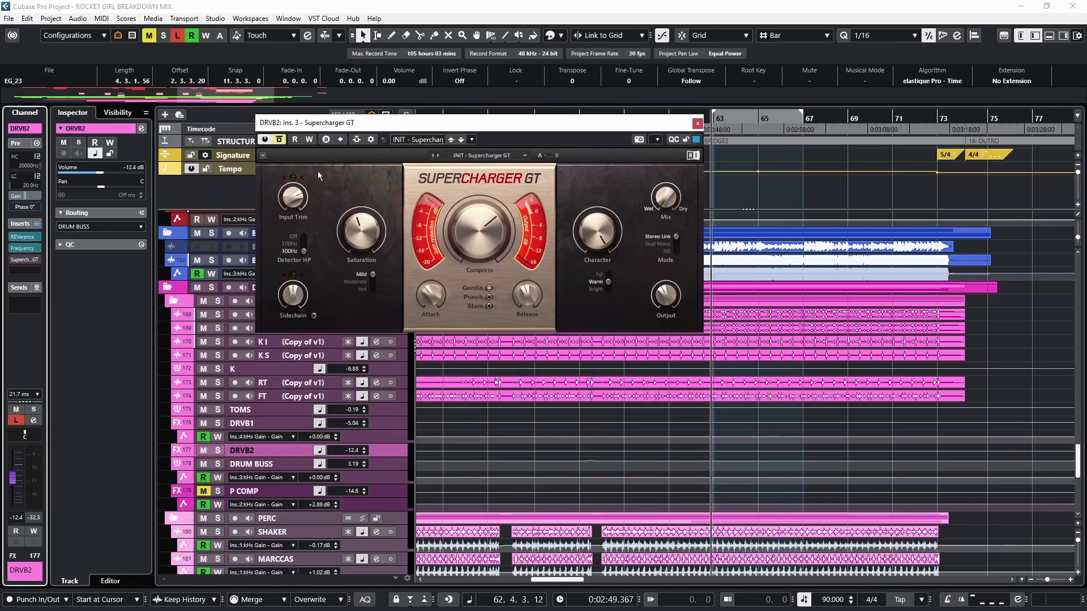
click(279, 140)
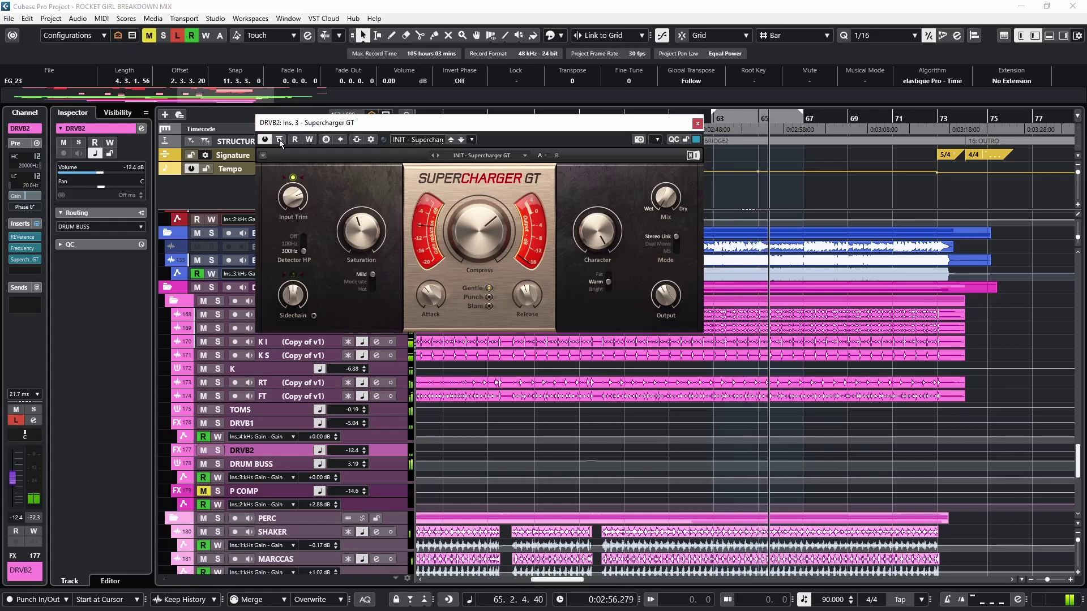
key(space)
click(697, 123)
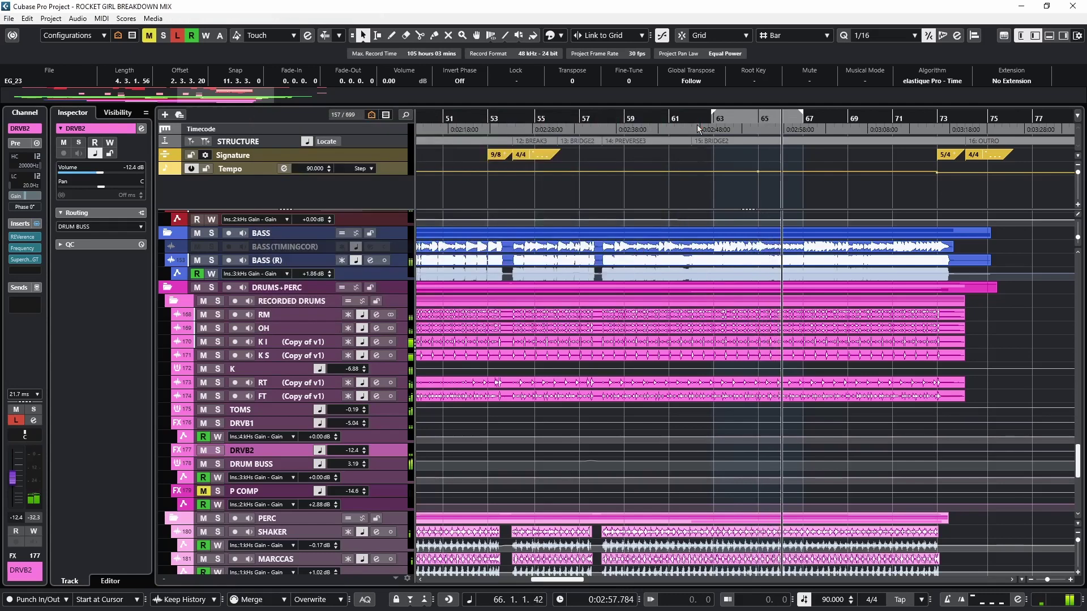
Play DRVB1 and DRVB2 in turn with all their inserts engaged, and turn off listen mode
click(245, 424)
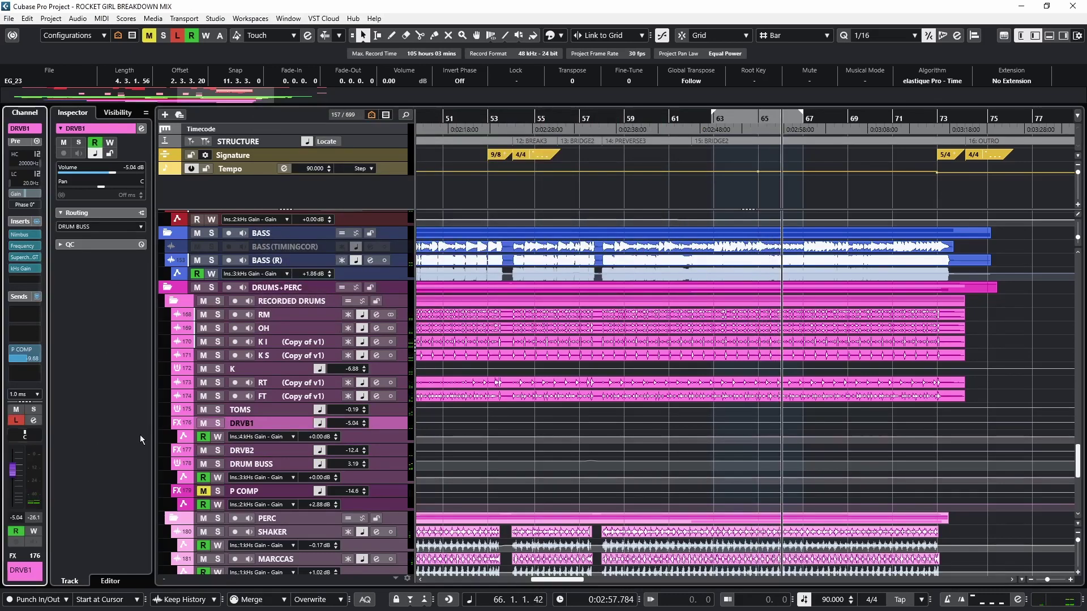
key(KP_0)
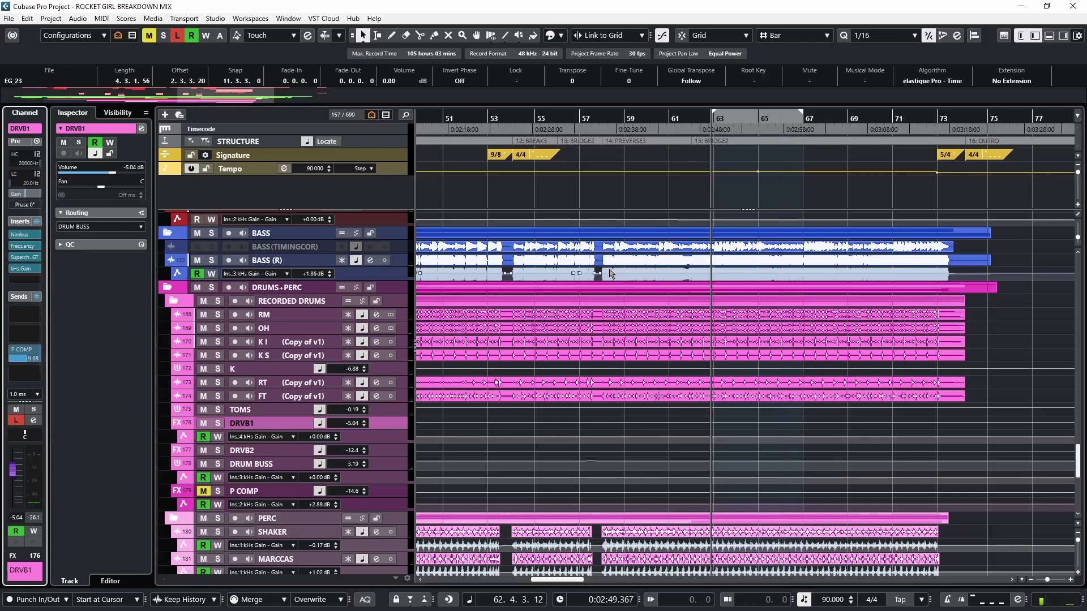
key(space)
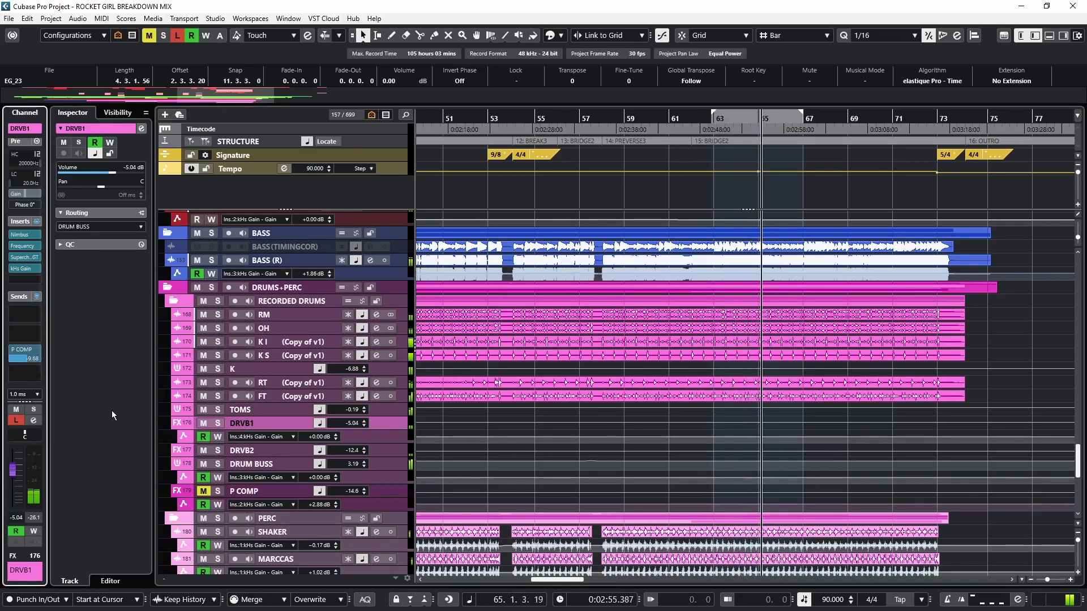
key(Down)
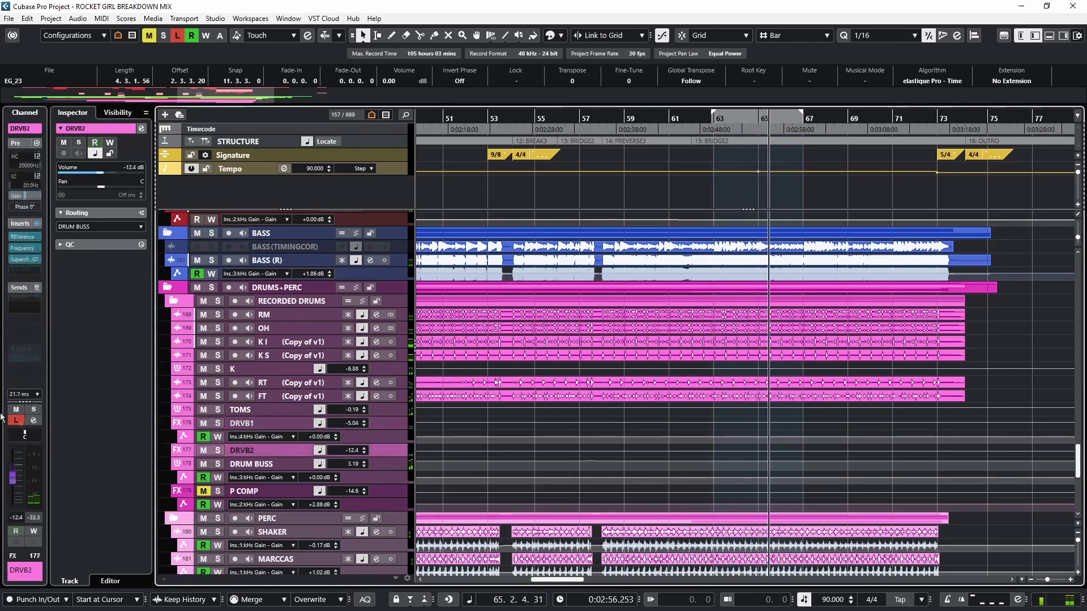
click(17, 421)
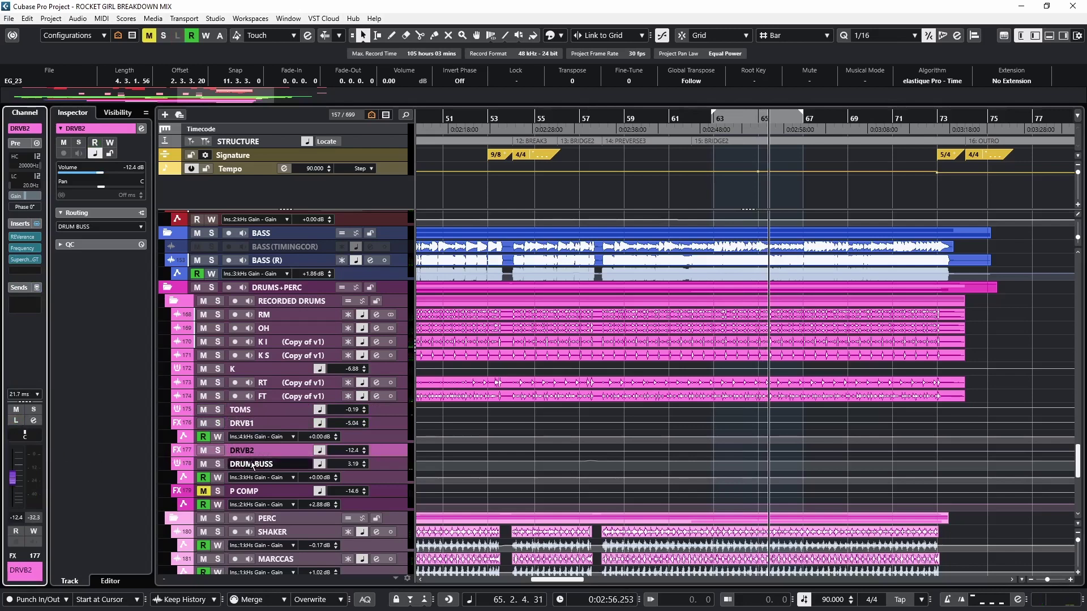
Unmute P COMP with listen enabled, open its Supercharger GT, and play the parallel compression from just before bar 63
click(248, 494)
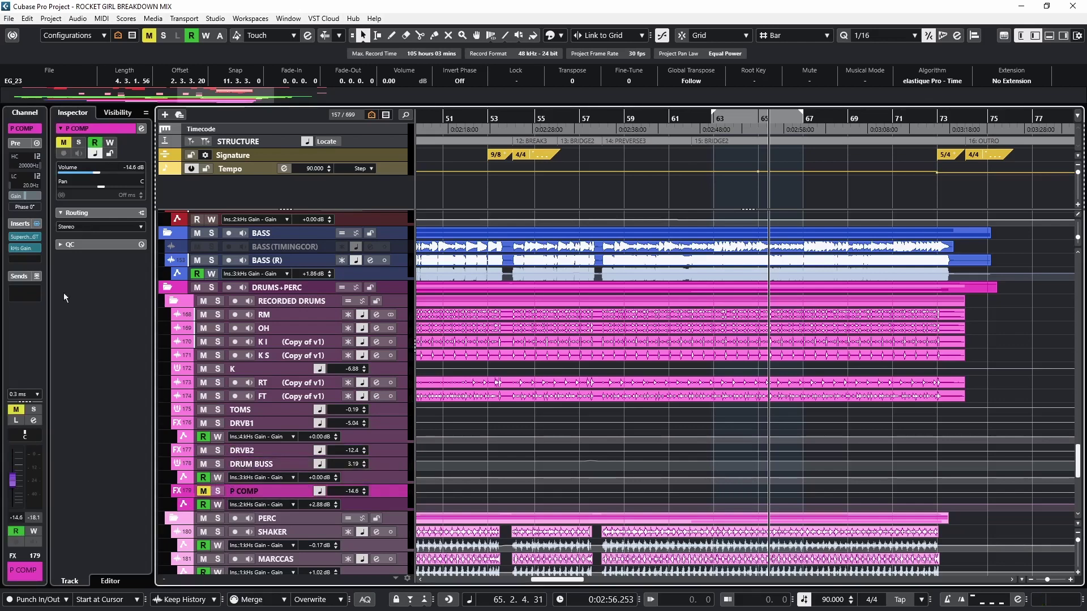
click(24, 238)
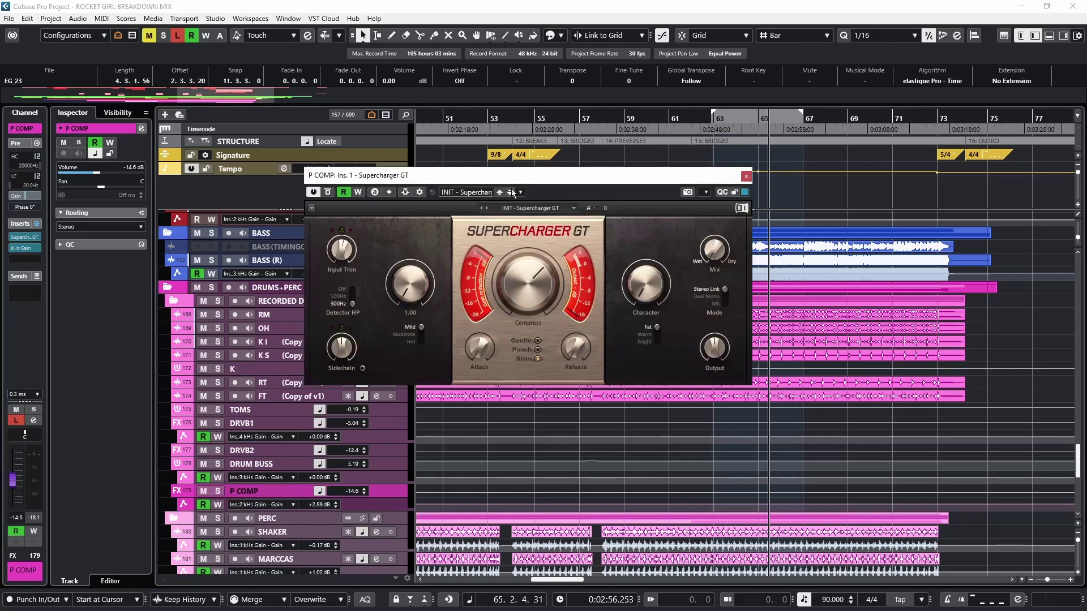
drag(519, 176, 468, 163)
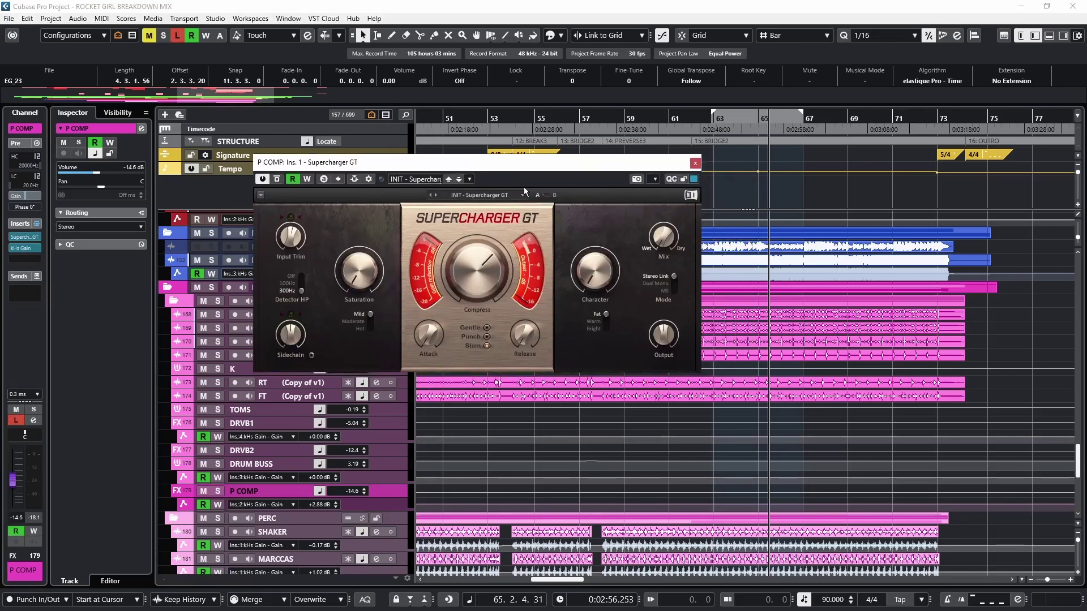
key(KP_1)
key(space)
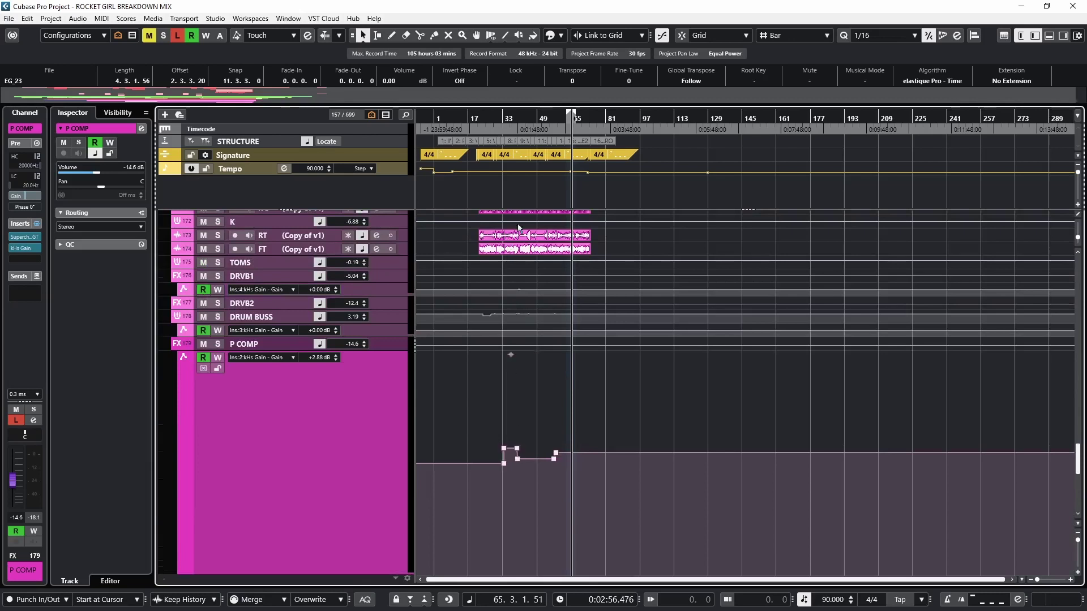
Play the drums from about bar 31 to hear the P COMP gain automation, and shrink its enlarged automation lane
click(507, 117)
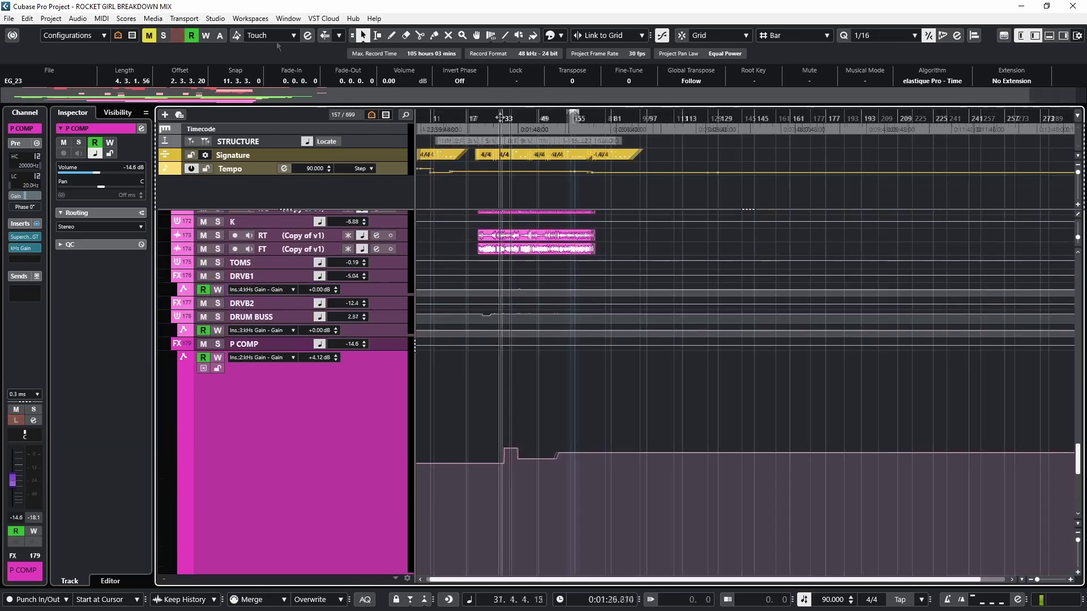
key(space)
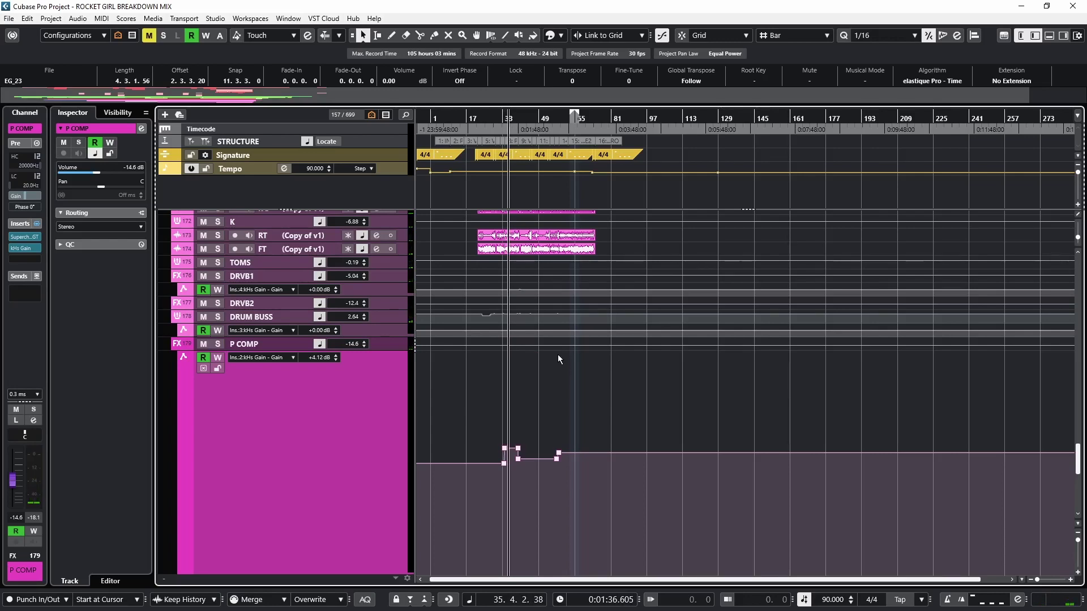
scroll(558, 355, down, 1)
scroll(556, 369, up, 5)
scroll(556, 369, down, 3)
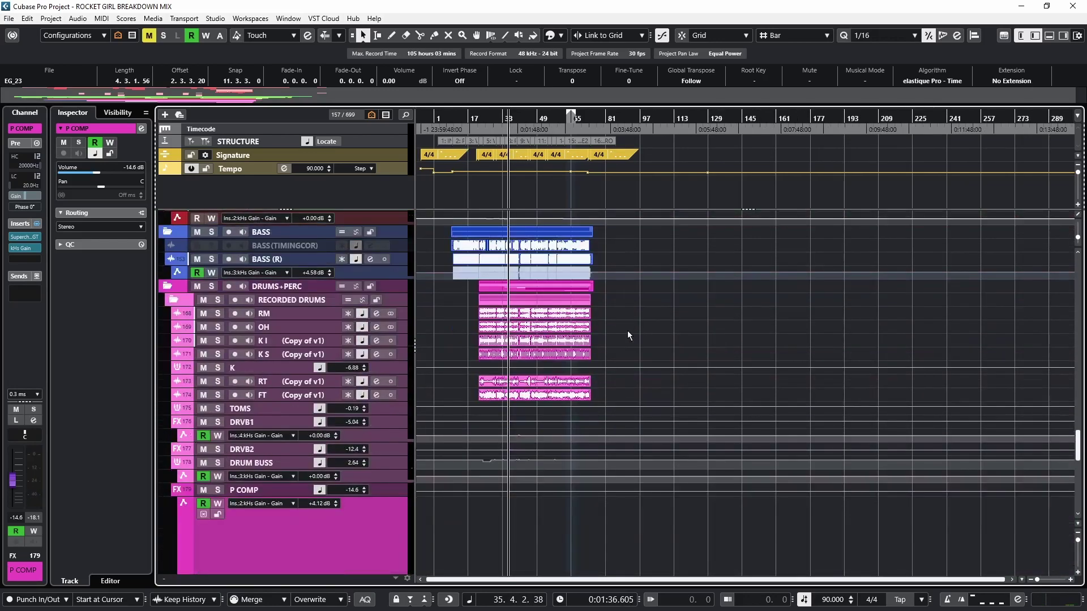
scroll(338, 539, down, 3)
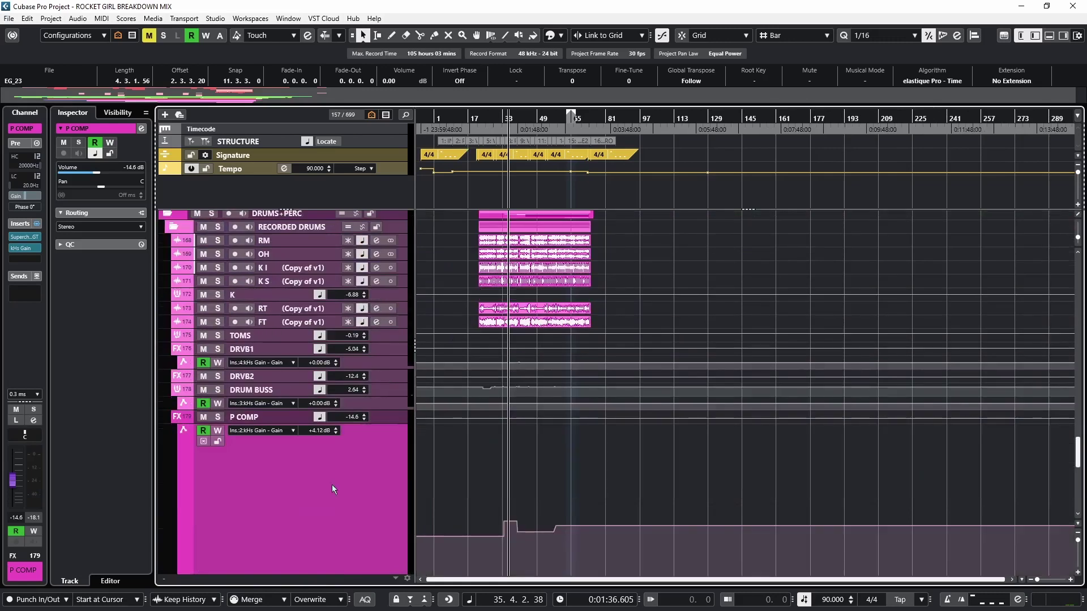
key(z)
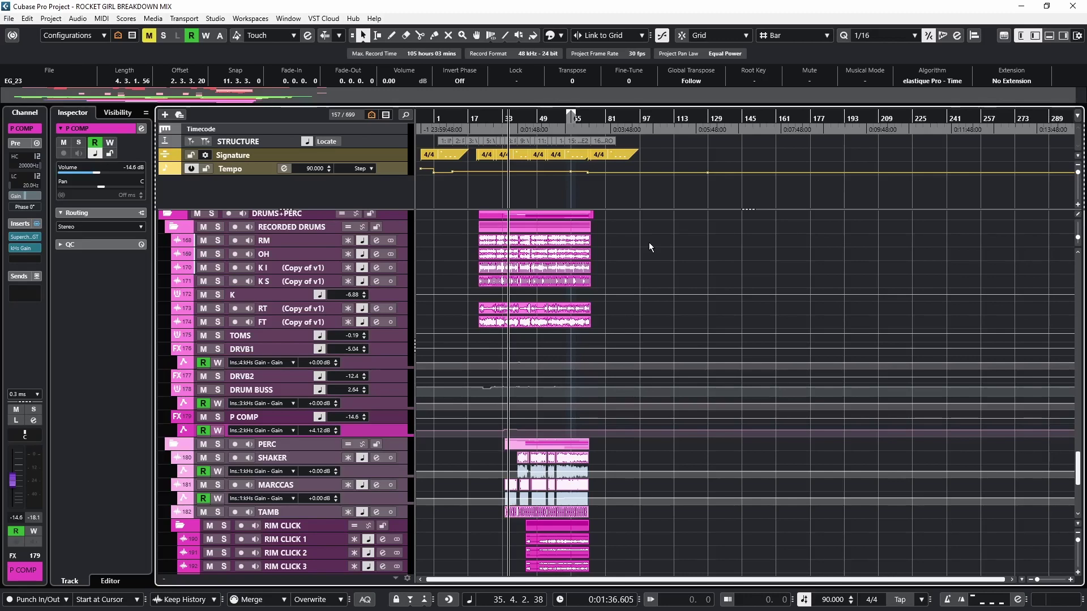
scroll(649, 242, up, 9)
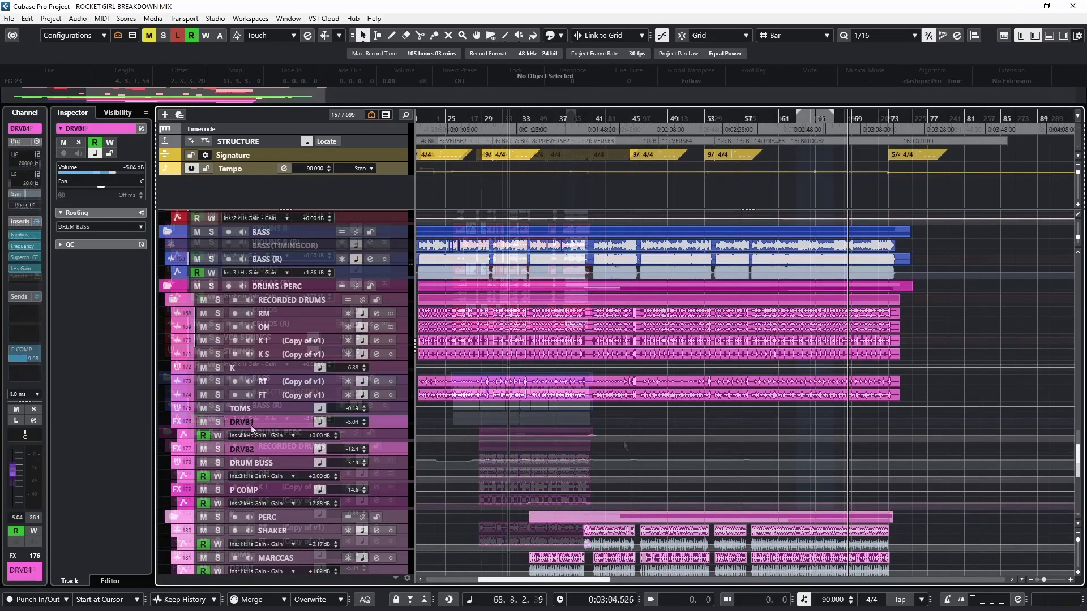
Select DRVB1, DRVB2 and DRUM BUSS in turn, and play DRUM BUSS from just before bar 63 with its Frequency EQ bypassed
click(250, 426)
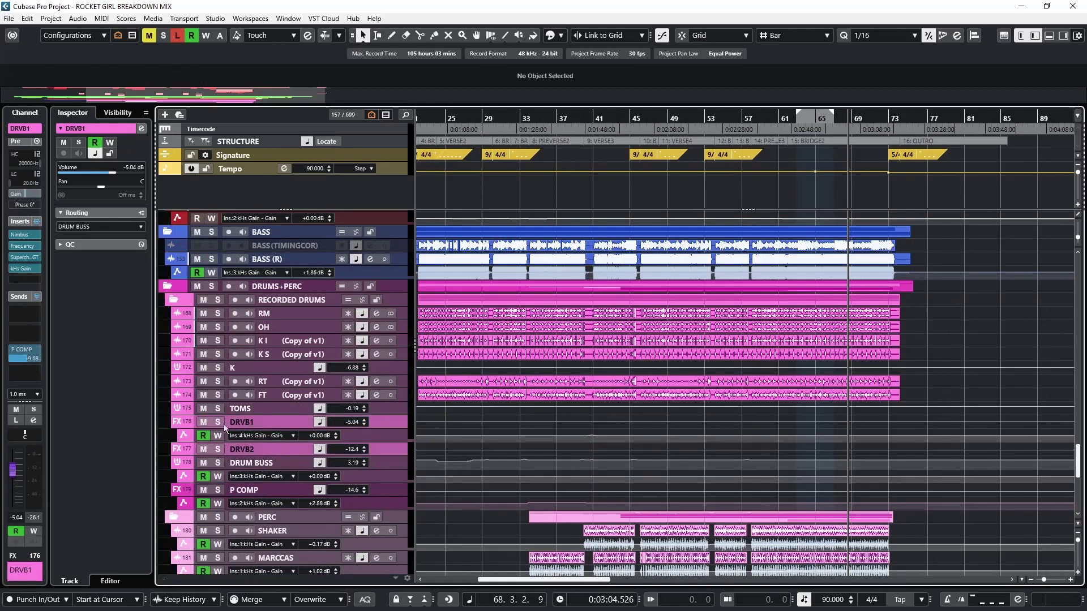
click(251, 451)
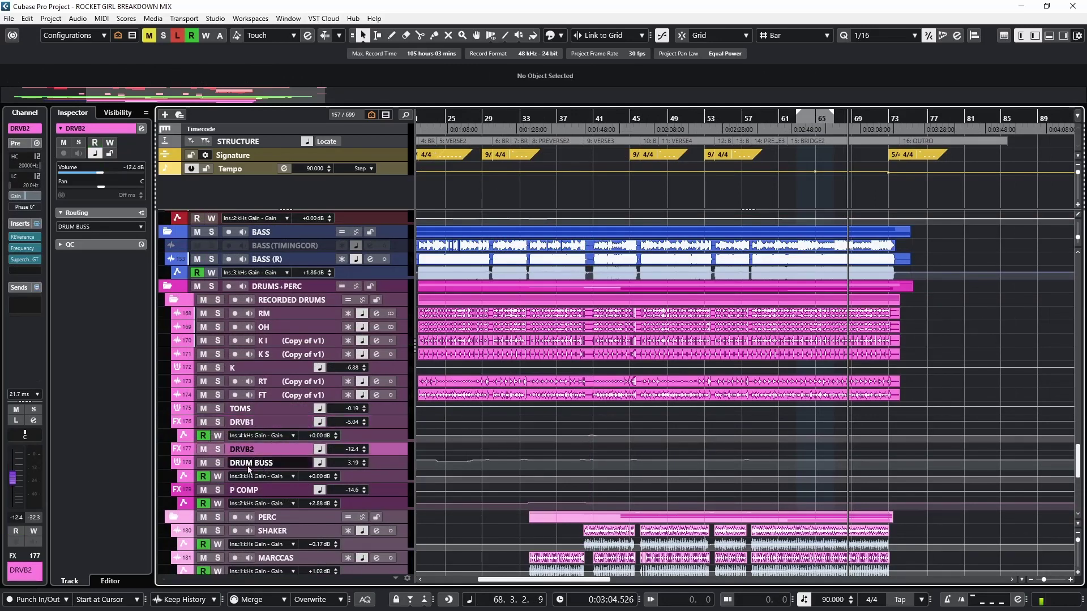
click(280, 464)
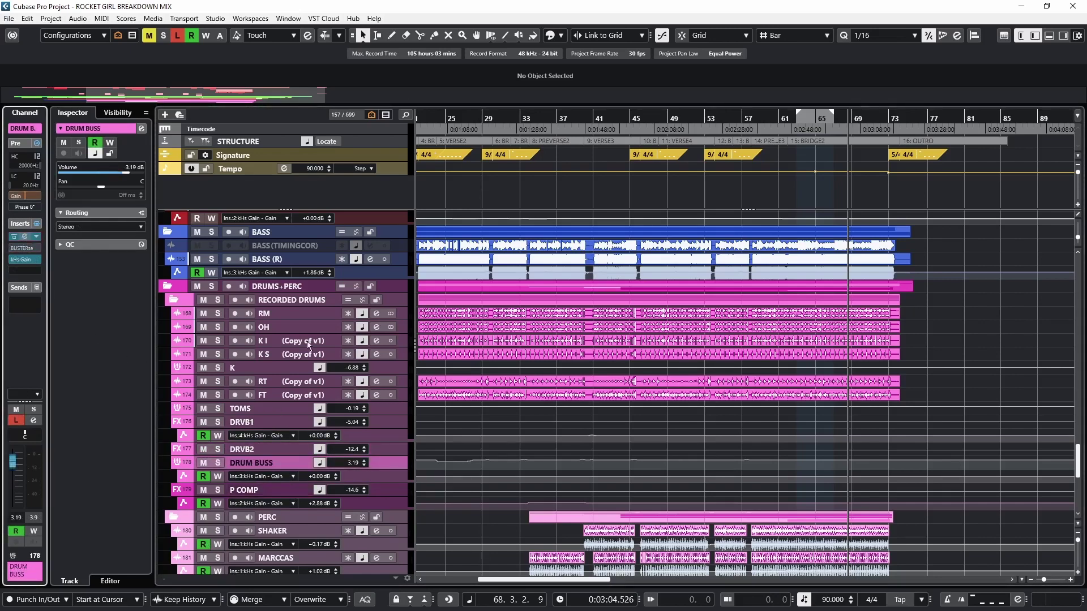
click(242, 131)
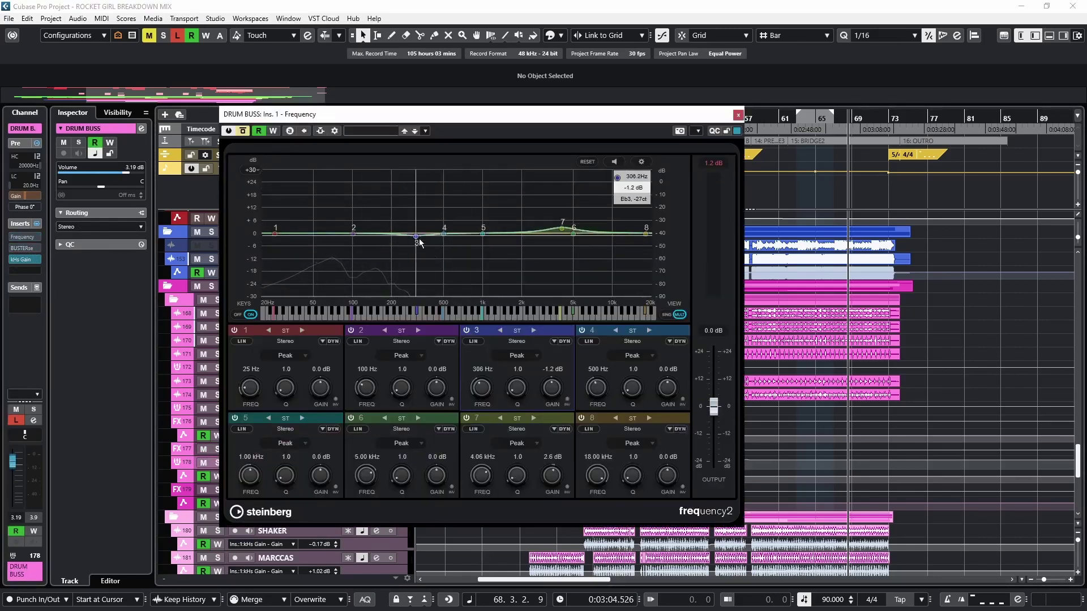
key(KP_1)
key(space)
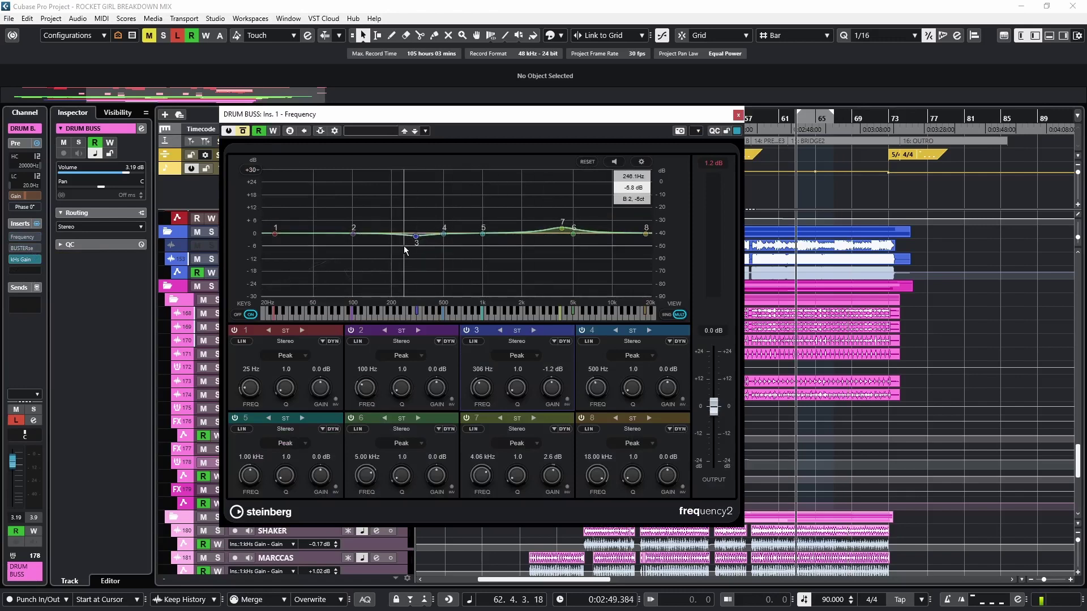
Play DRUM BUSS with its Frequency EQ engaged to compare, and audition its BUSTERse compressor from just before bar 63
click(243, 131)
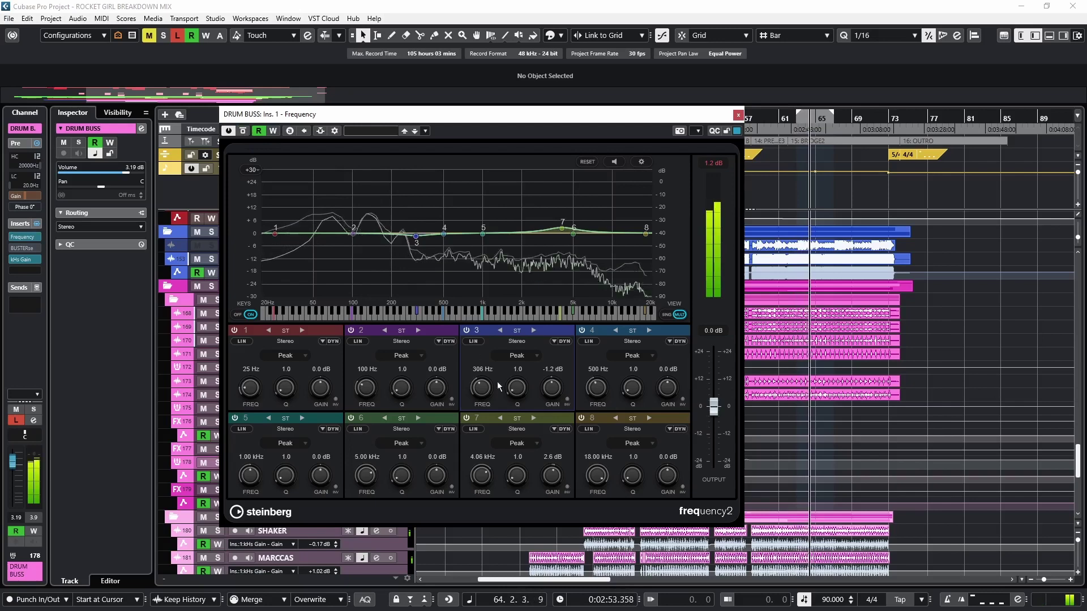
mouse_move(551, 480)
mouse_down()
mouse_move(552, 460)
mouse_move(551, 480)
mouse_up()
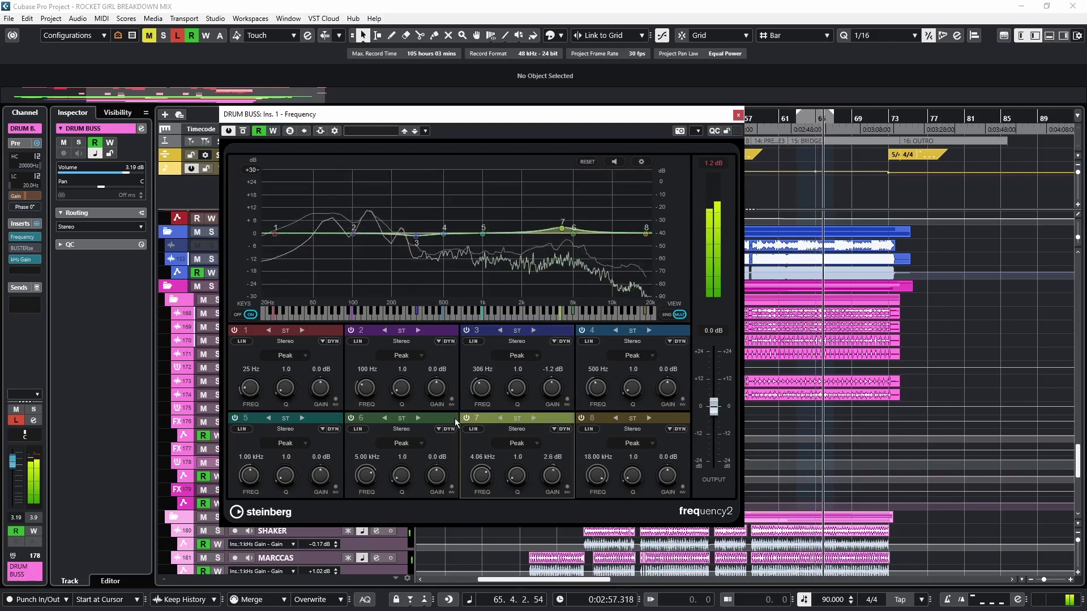
mouse_move(545, 396)
mouse_down()
mouse_move(546, 368)
mouse_move(546, 396)
mouse_up()
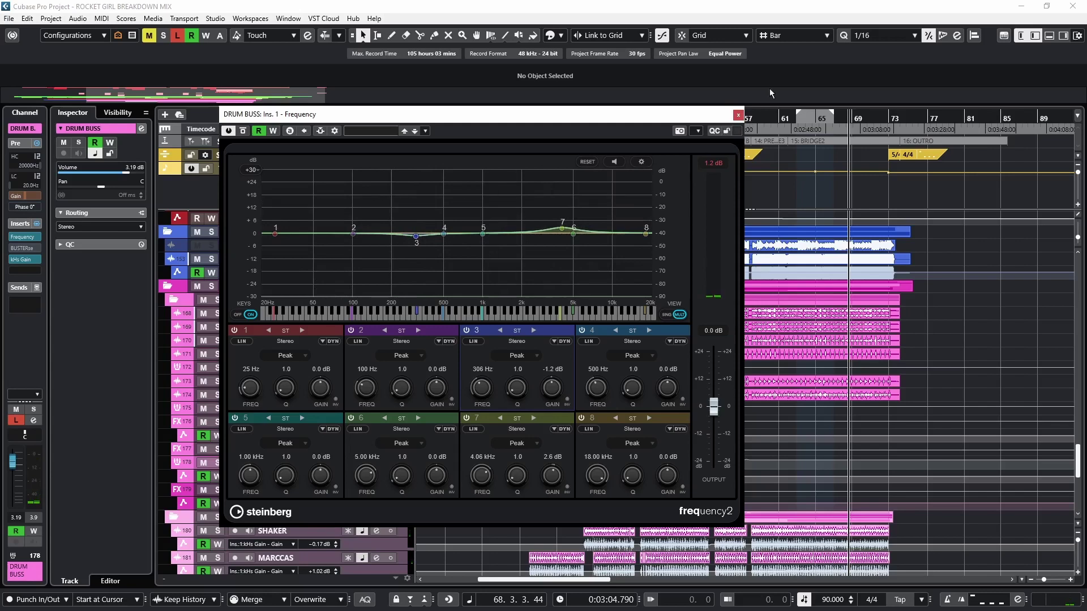
click(738, 115)
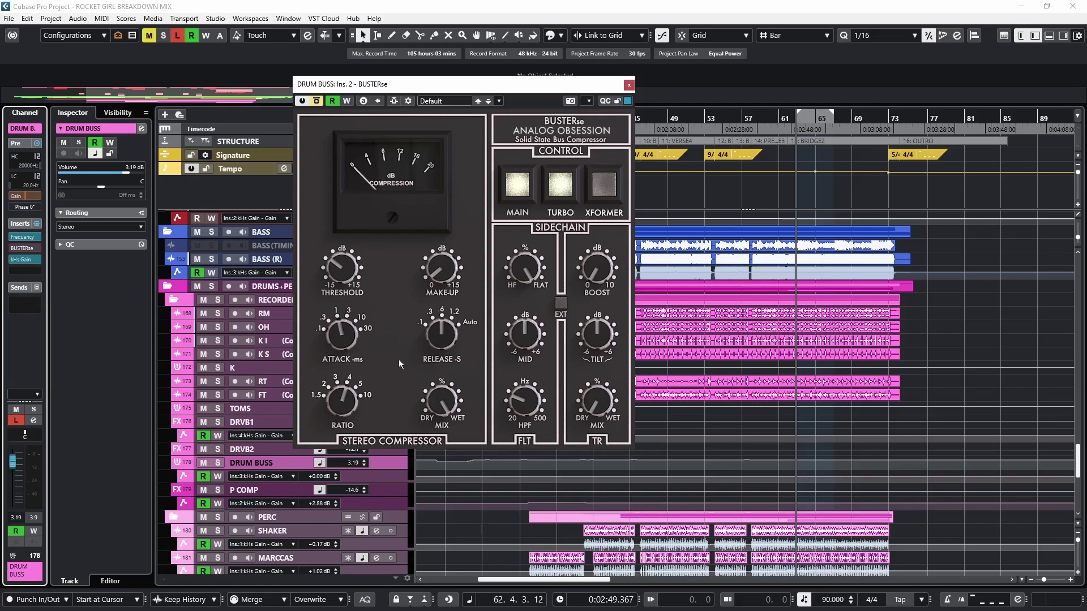
key(space)
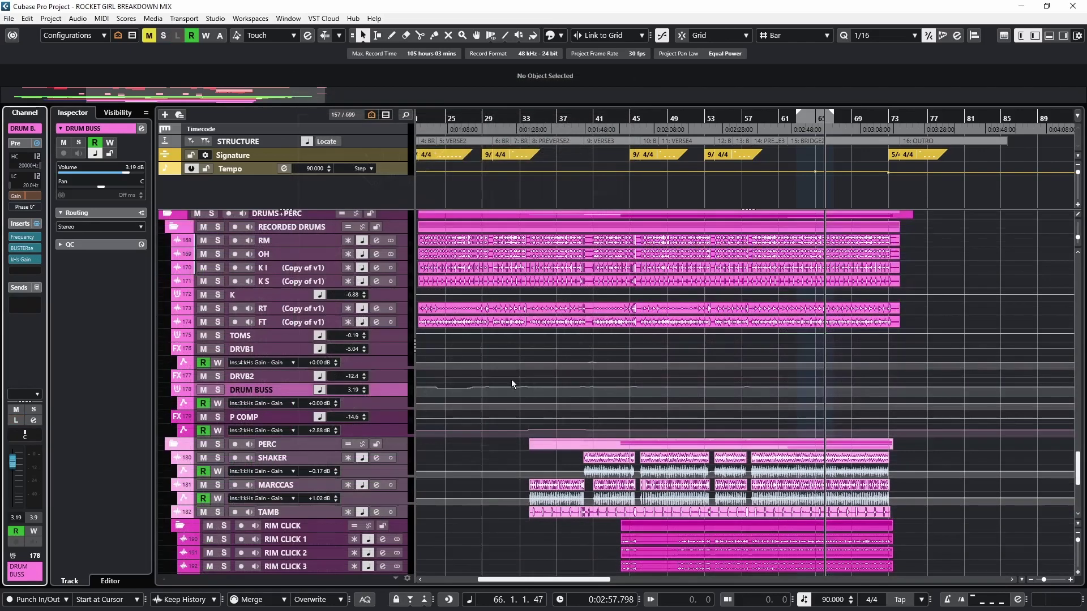
Play the SHAKER track soloed from about bar 41 with listen enabled, and open its channel settings
scroll(511, 382, down, 3)
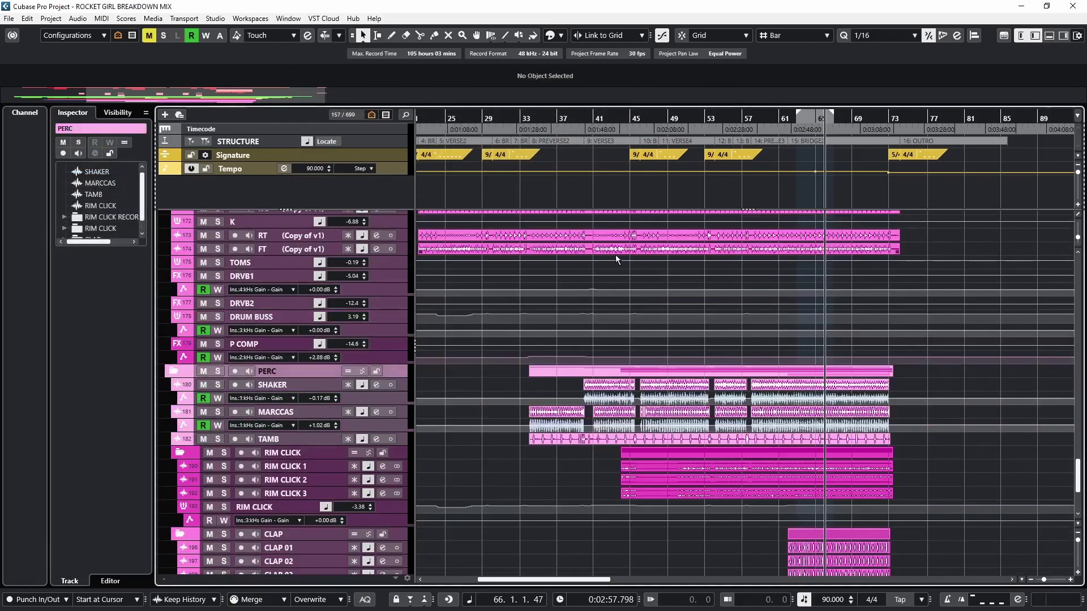
scroll(615, 255, down, 3)
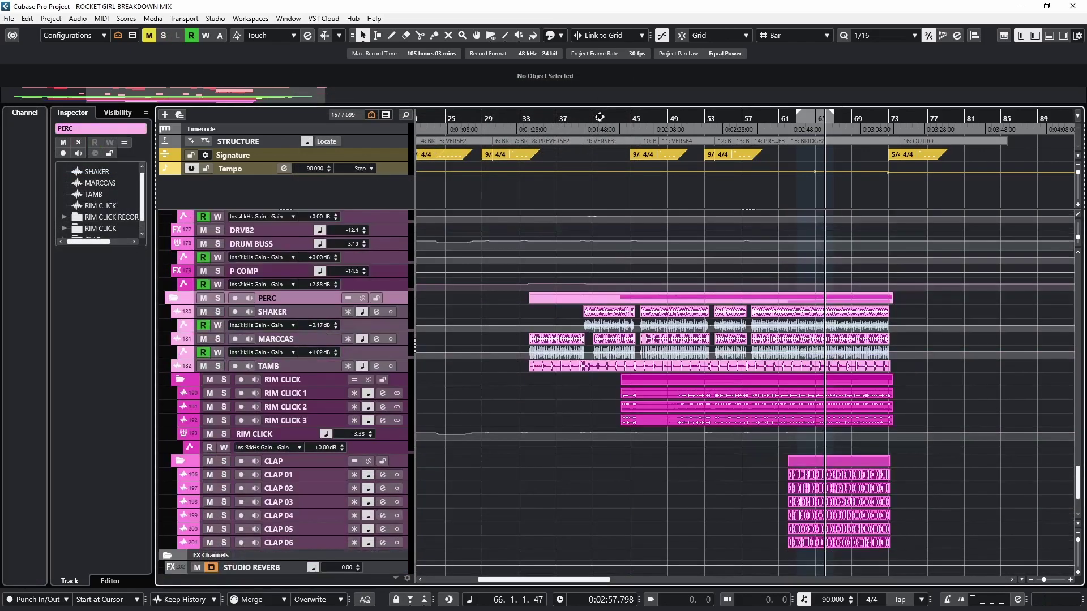
drag(599, 117, 582, 218)
click(217, 312)
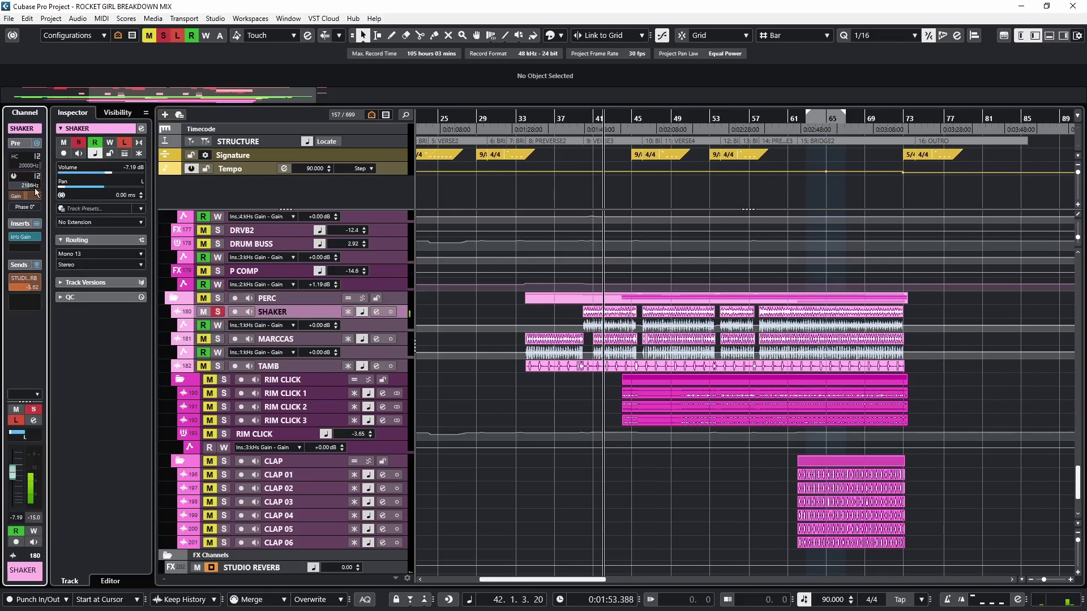
click(141, 128)
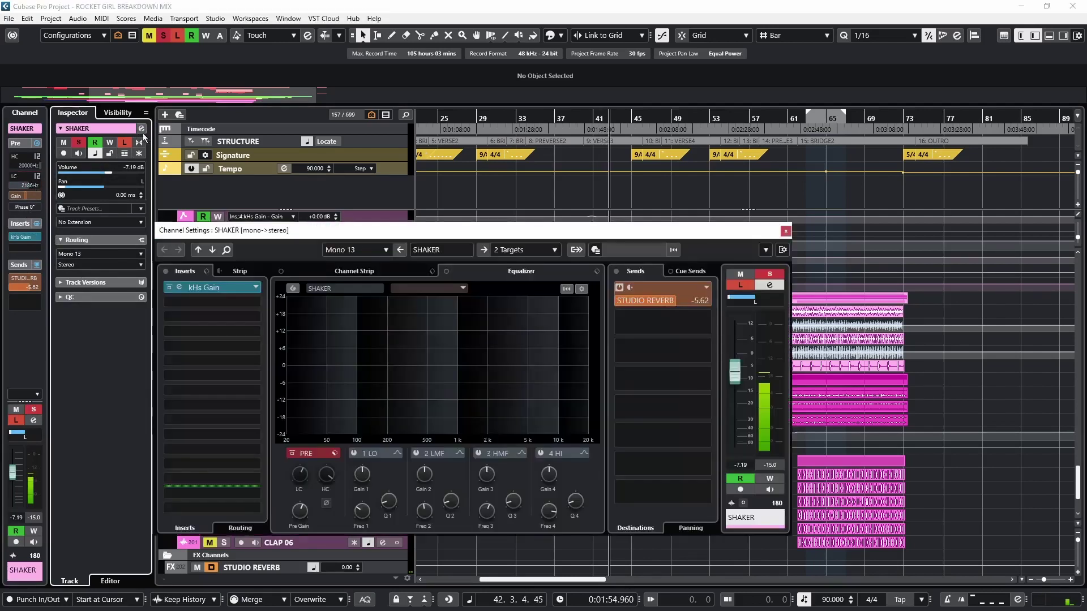
drag(366, 225, 410, 119)
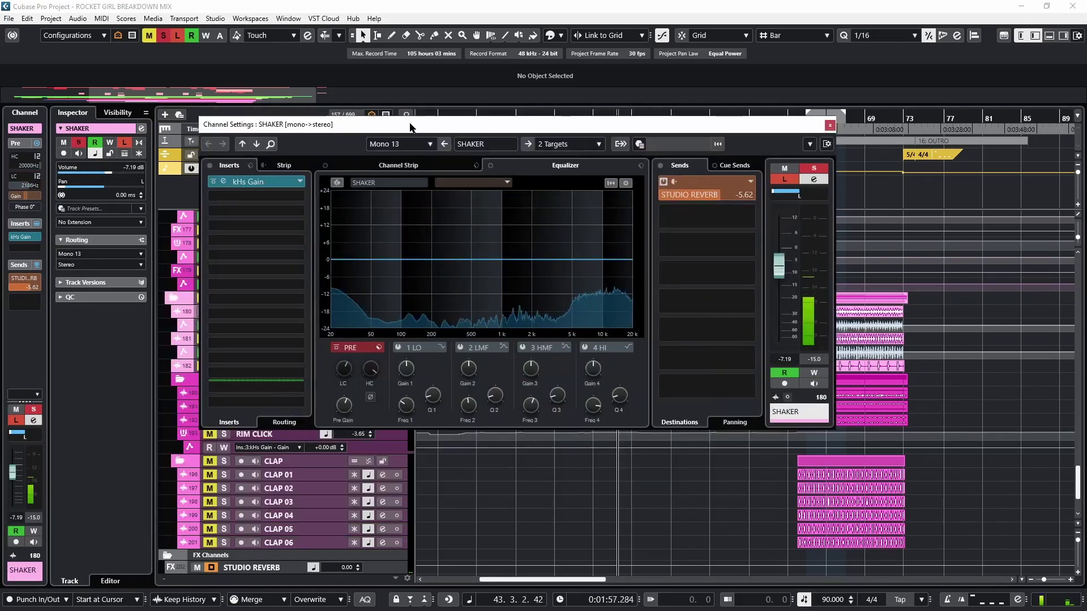
Engage SHAKER's low cut to compare, play it with listen off from just before bar 63, and close its settings and unsolo it
click(334, 360)
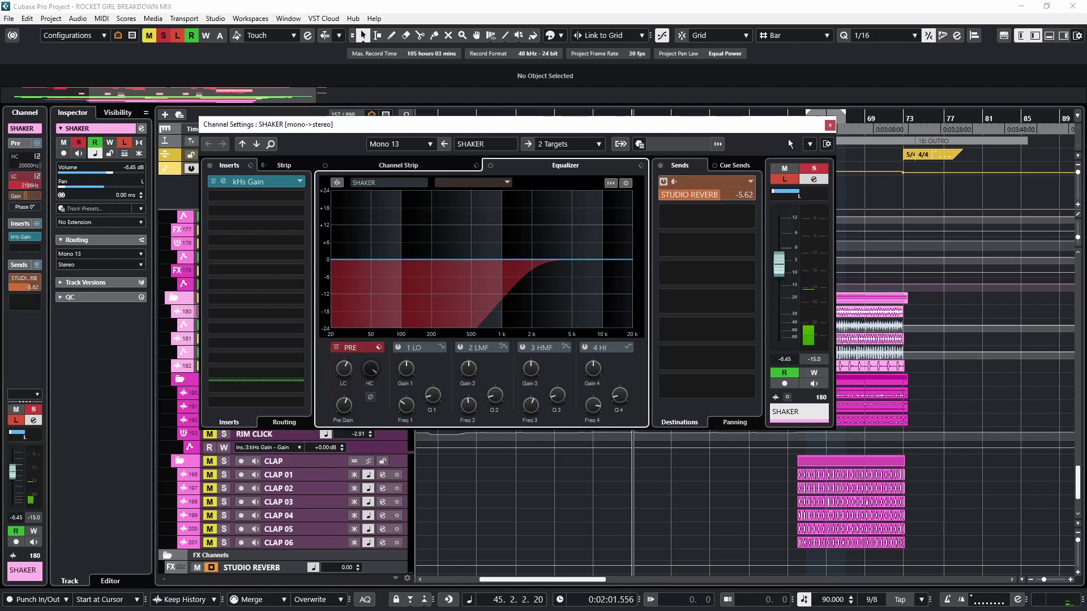
click(16, 420)
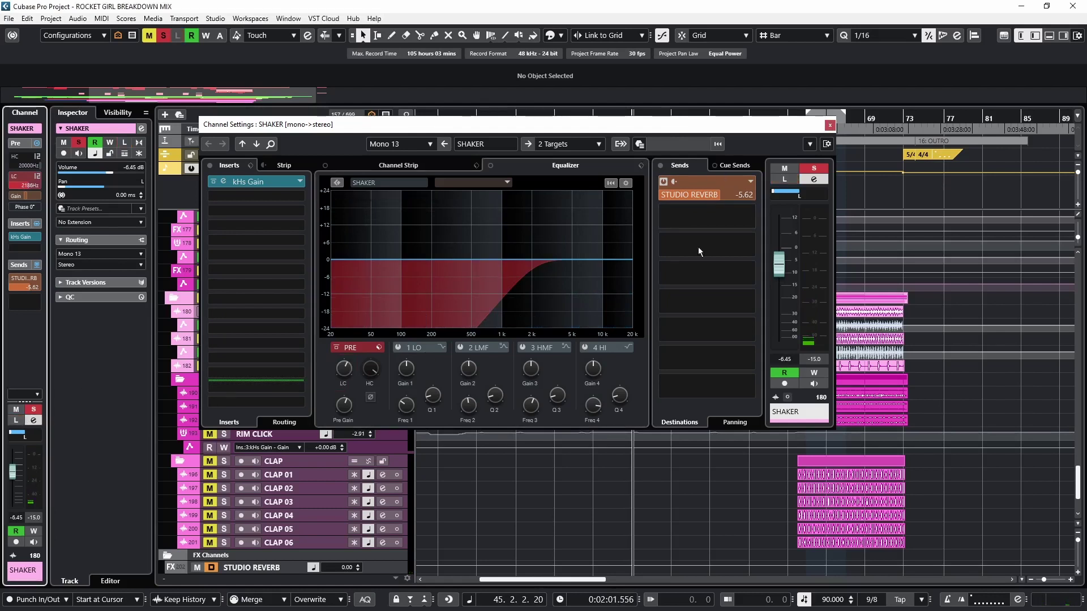
key(KP_1)
key(space)
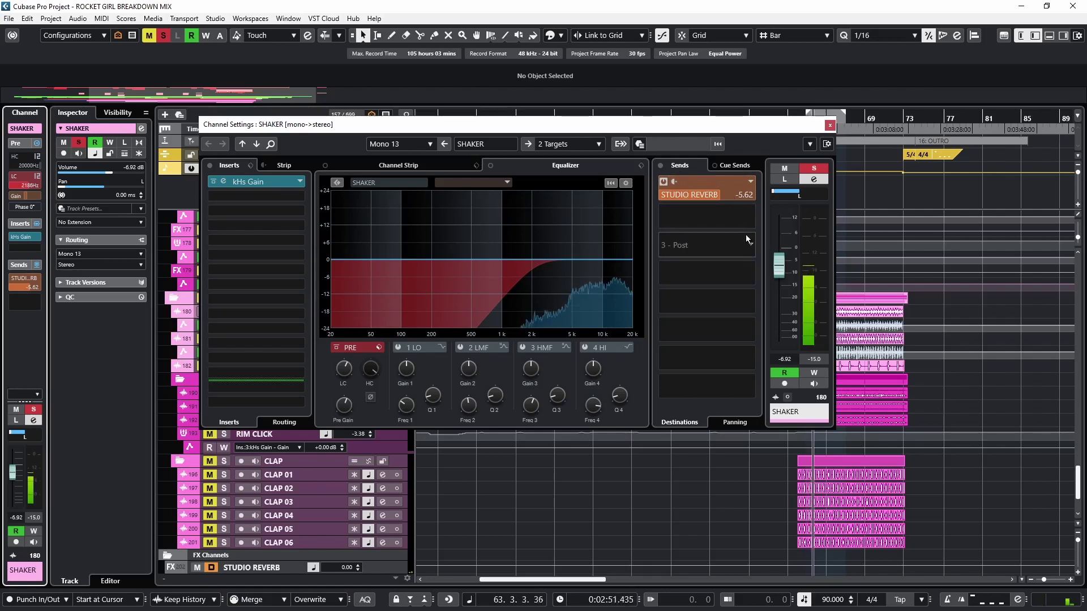
click(829, 125)
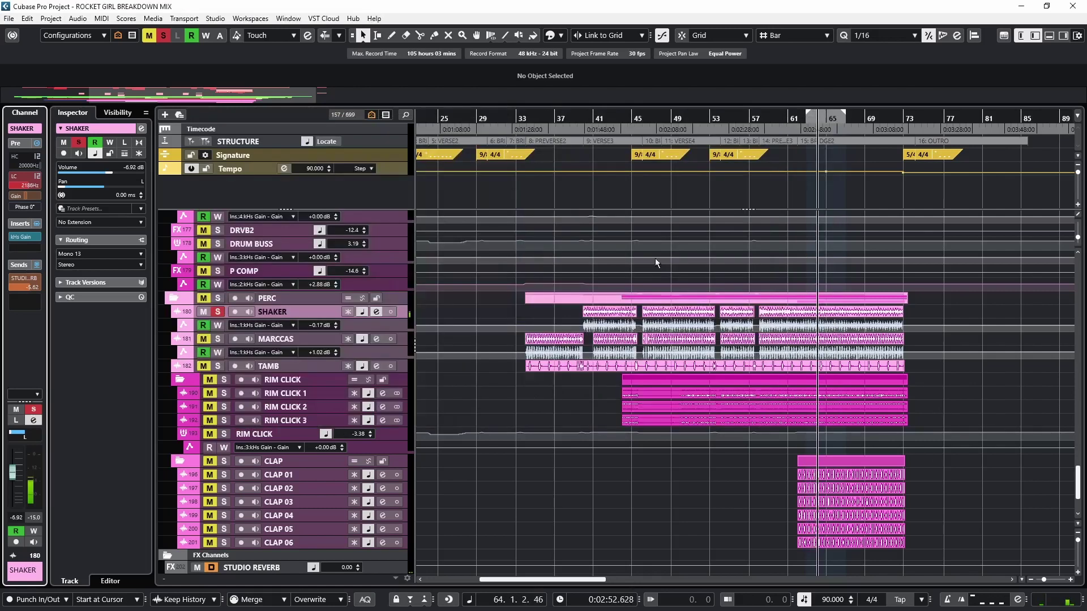
click(218, 311)
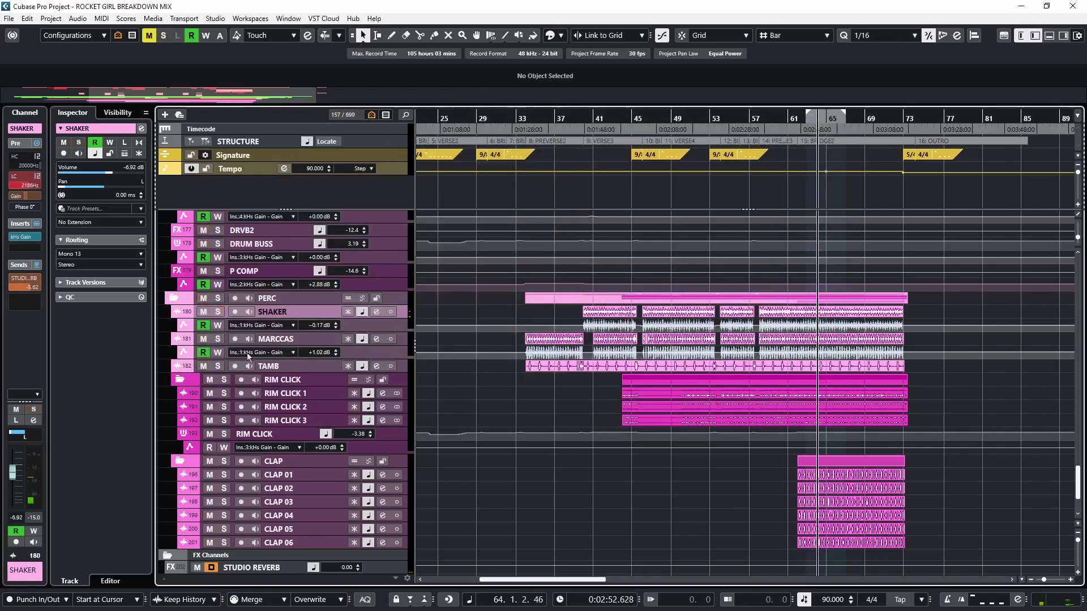
Open MARCCAS's channel settings and play it from just before bar 63 with the 1283 Hz low cut bypassed and engaged
click(270, 341)
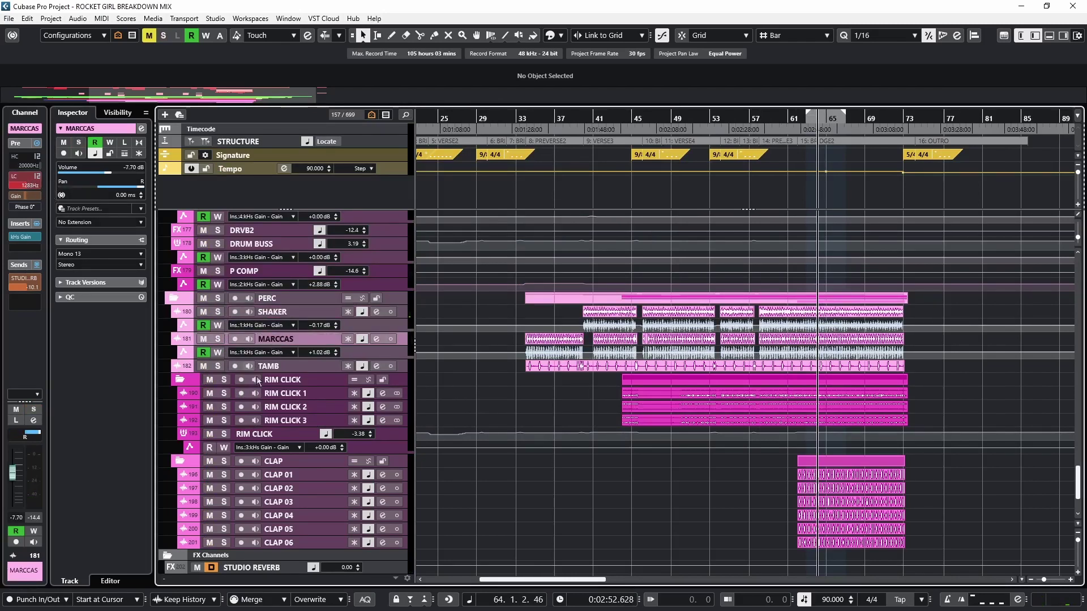
key(e)
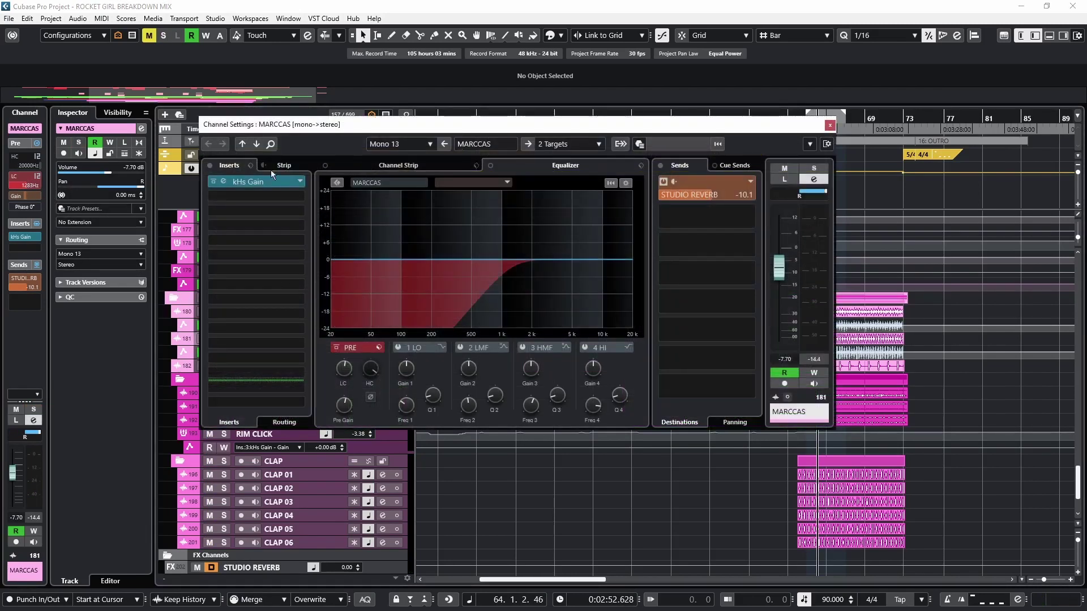
click(334, 347)
click(16, 420)
key(space)
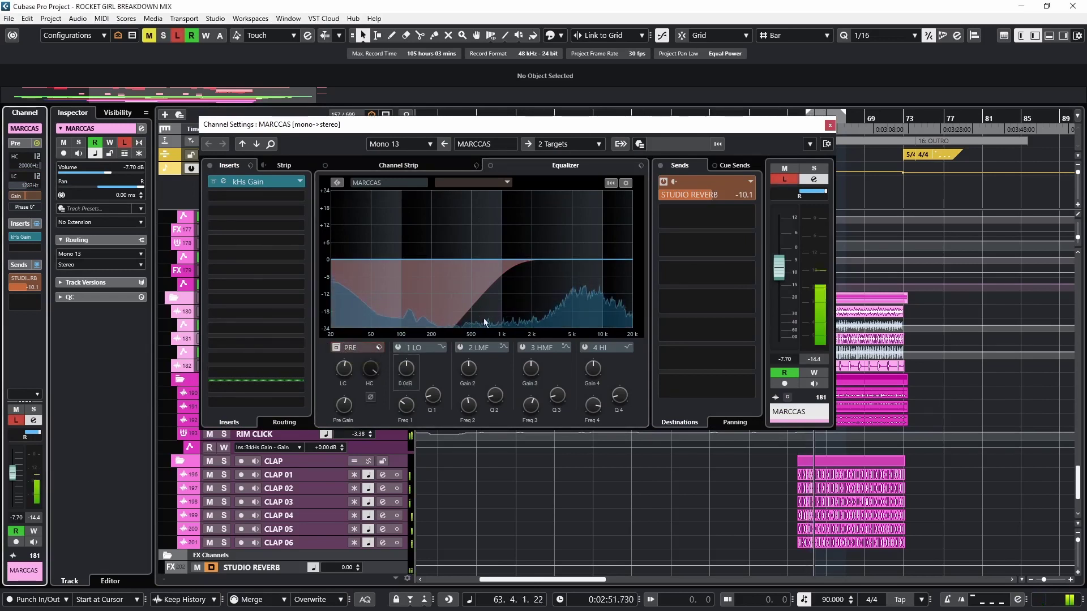
click(337, 346)
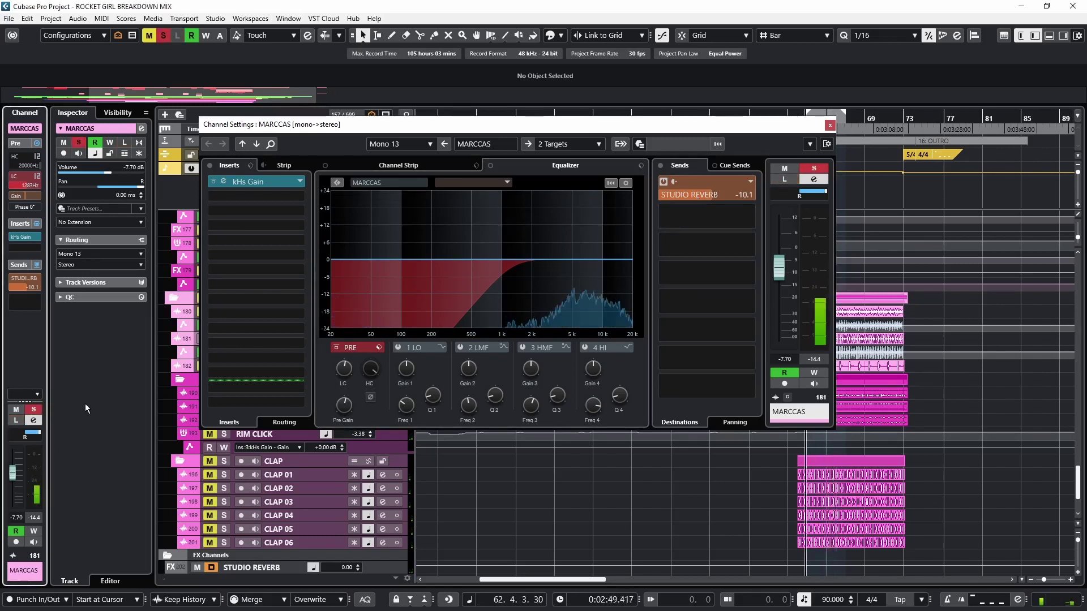
mouse_move(697, 321)
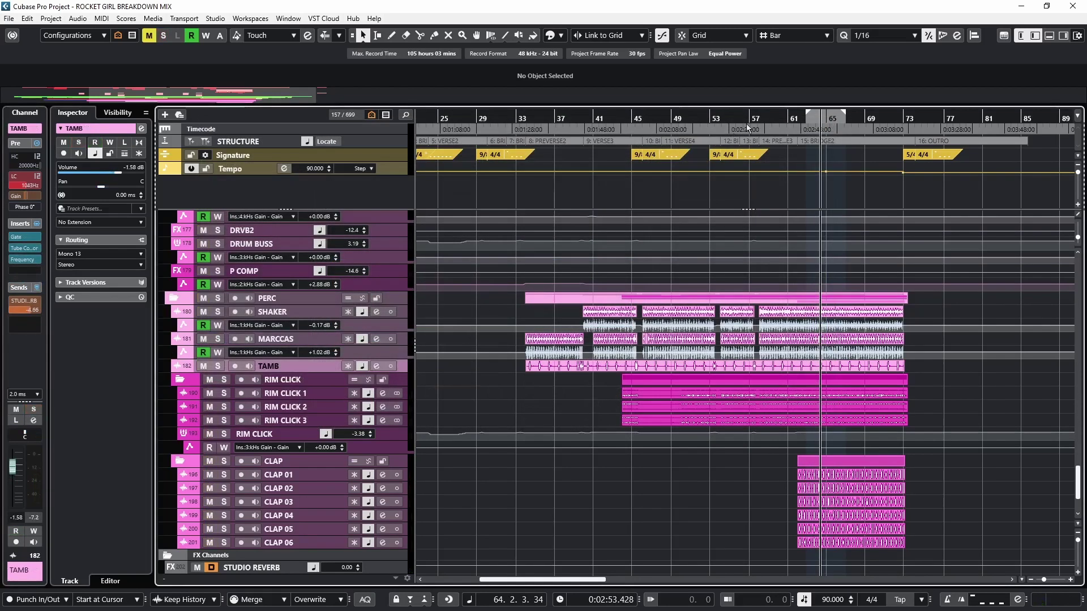
key(space)
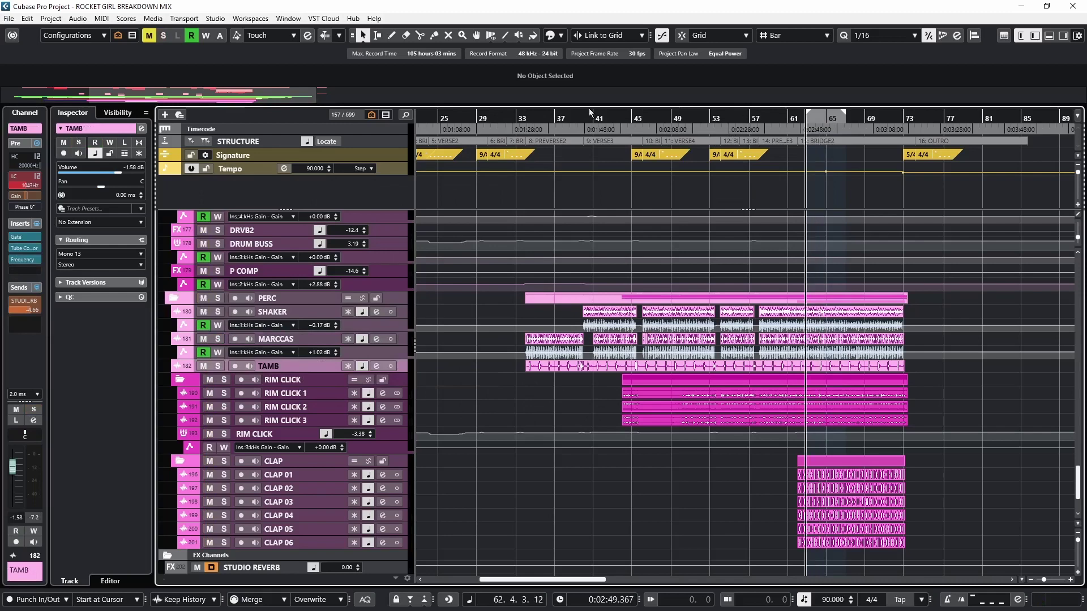
Play TAMB soloed with its inserts bypassed, engage its 1043 Hz low cut to compare, and close its channel settings
click(141, 128)
key(space)
key(s)
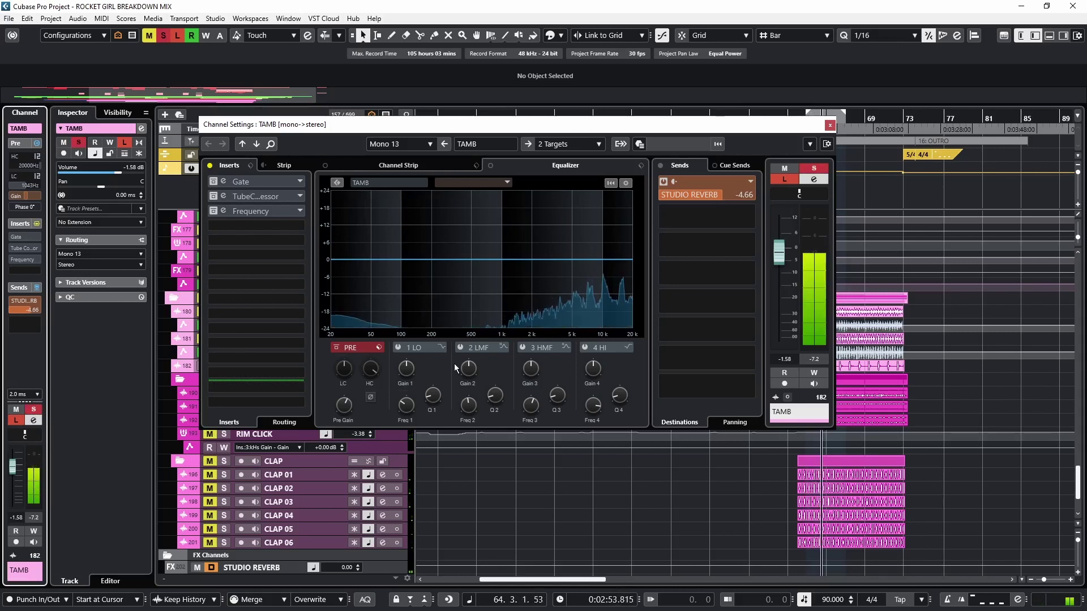
click(334, 359)
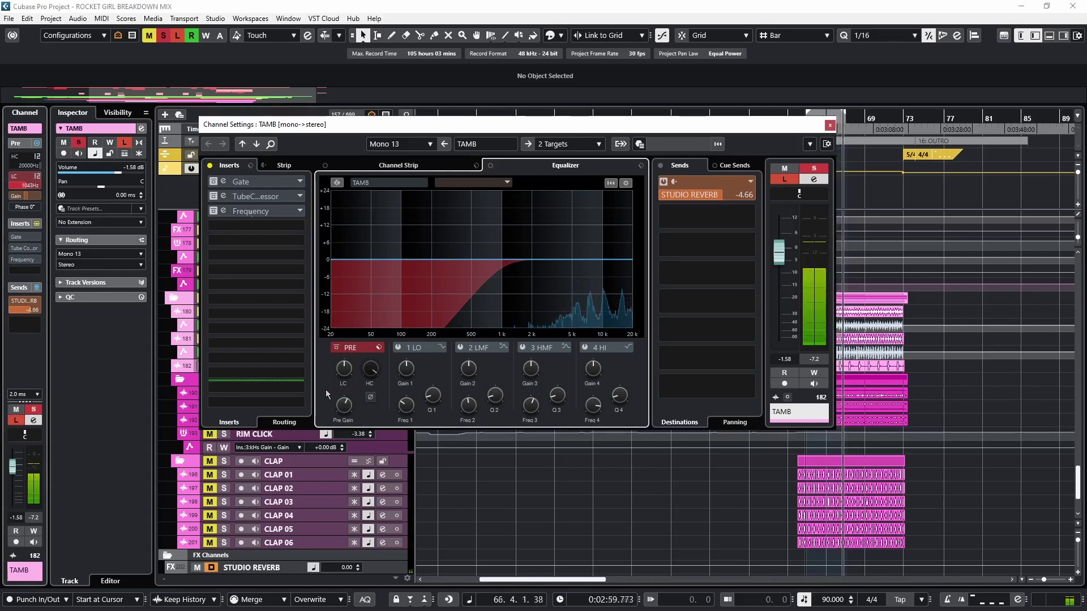
key(space)
click(830, 125)
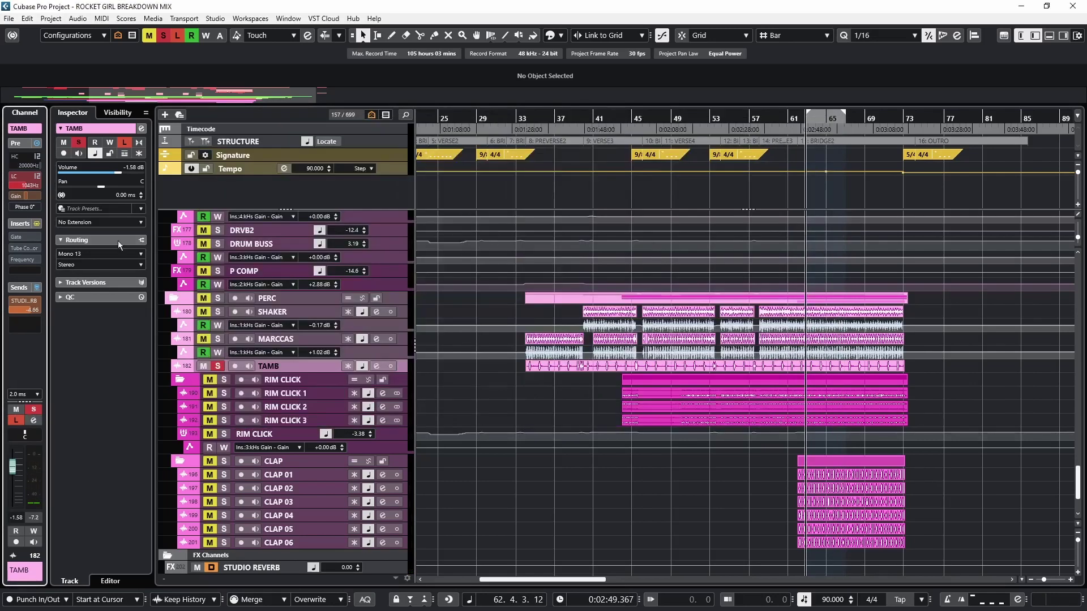
Open and activate TAMB's Gate insert, and play the soloed track through it
click(25, 237)
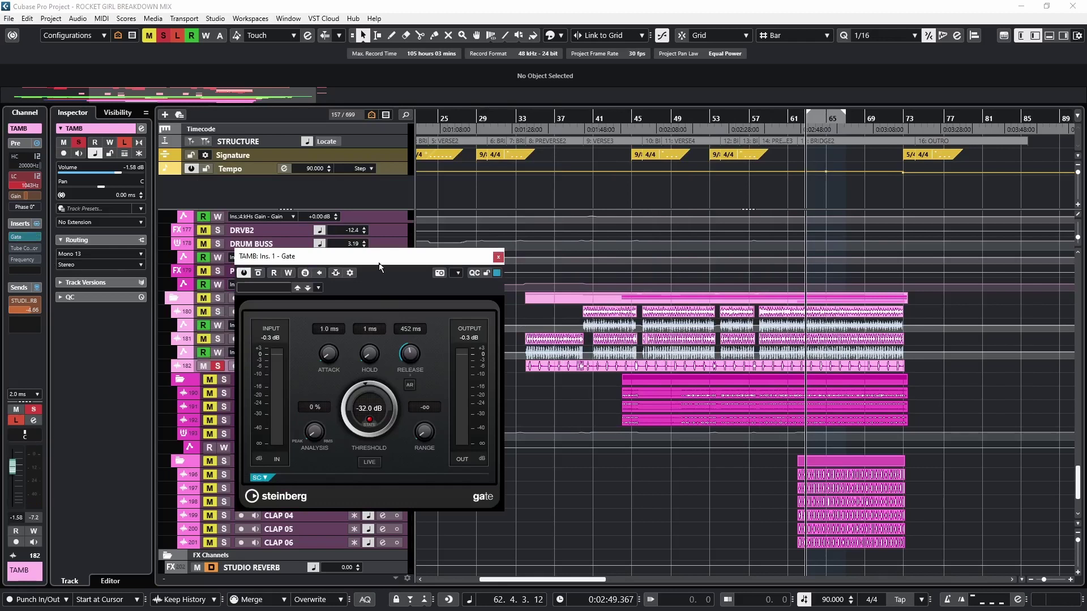
drag(379, 267, 406, 213)
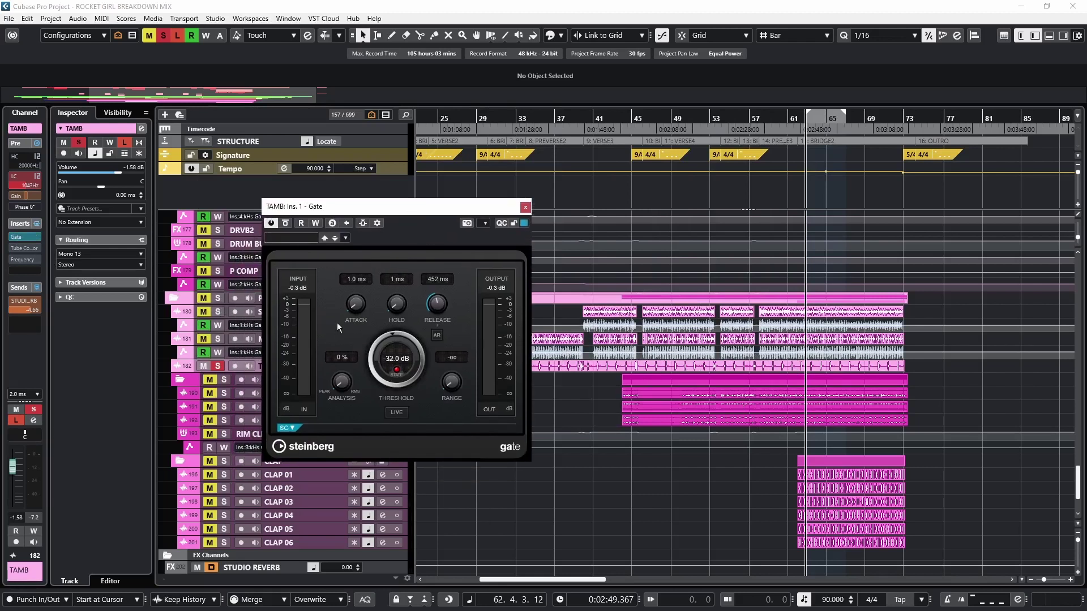
key(space)
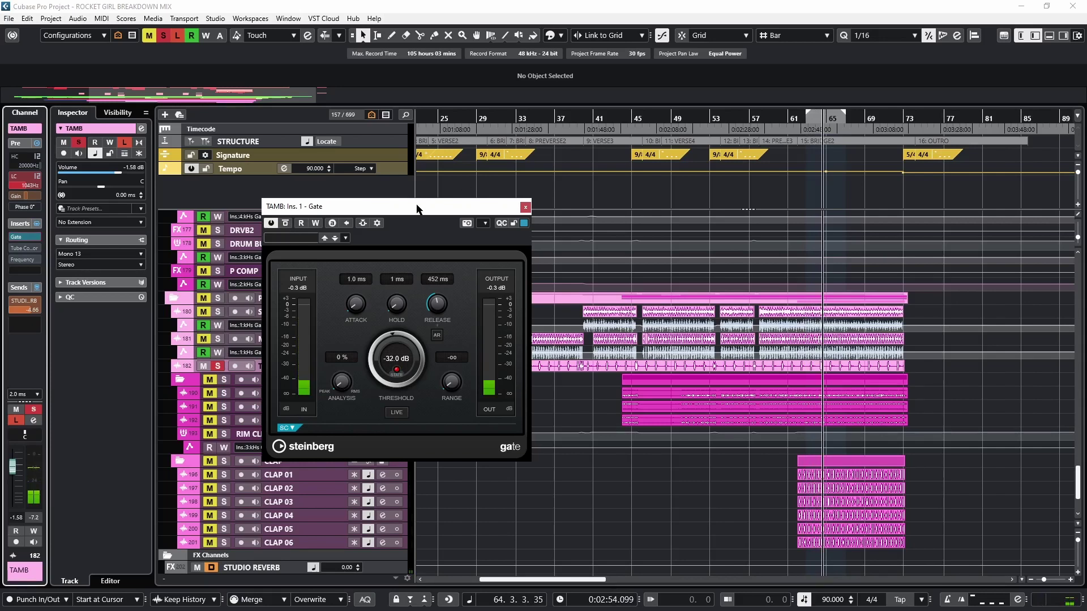
Open TAMB's Tube Compressor, take it out of bypass, play the soloed track through it, and close the plug-in window
drag(485, 174, 487, 152)
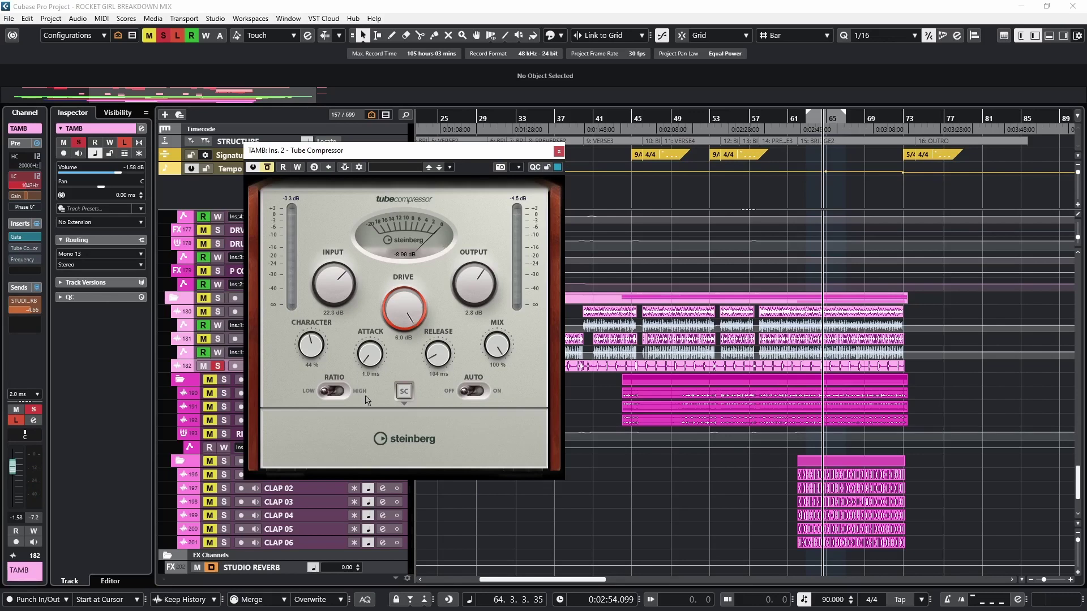
key(space)
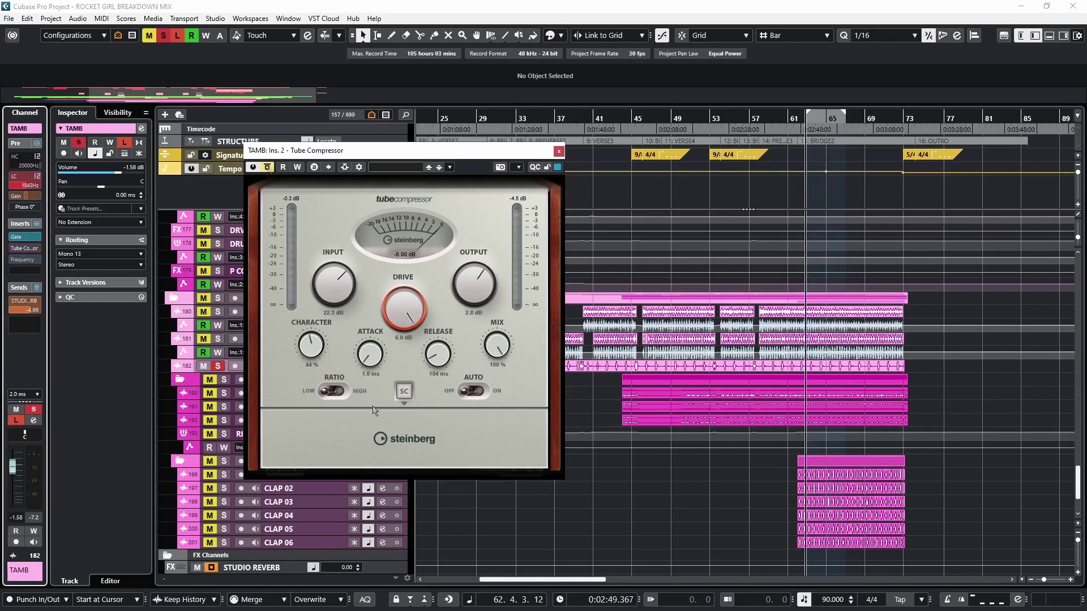
click(267, 167)
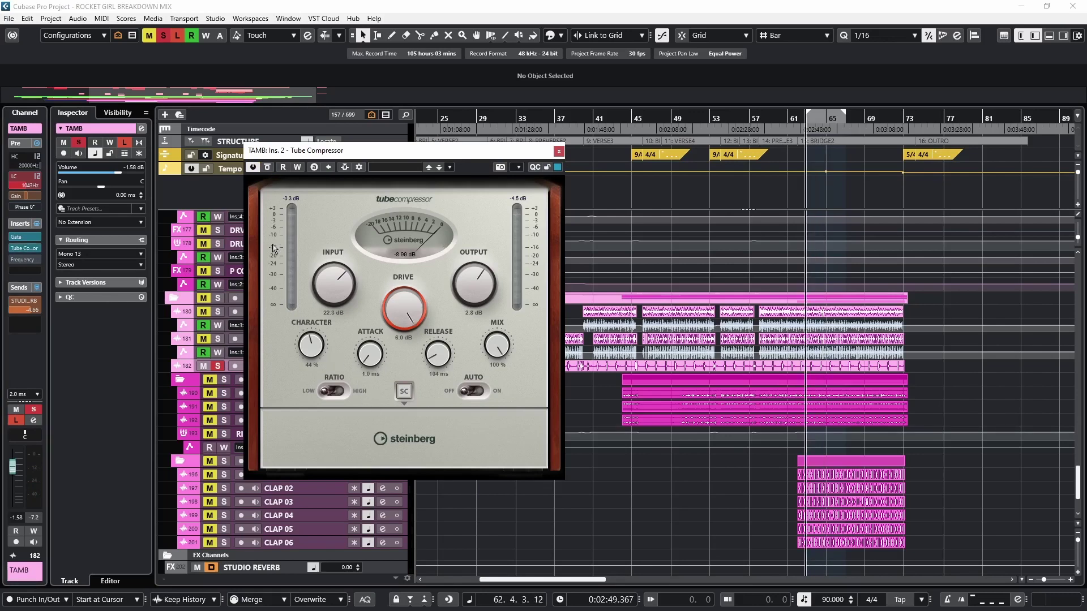
drag(274, 150, 274, 153)
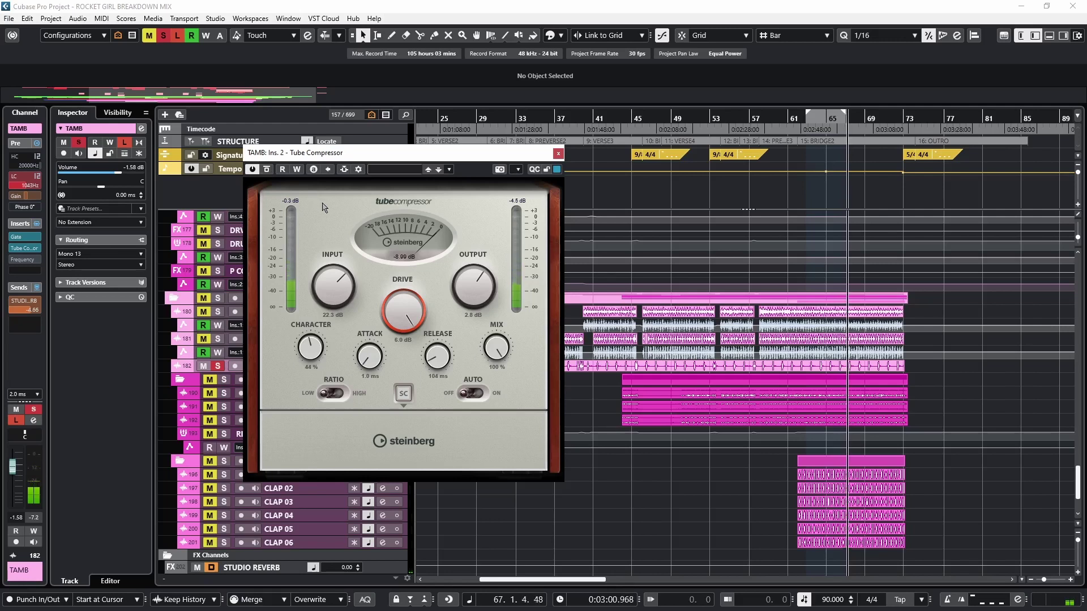
click(559, 153)
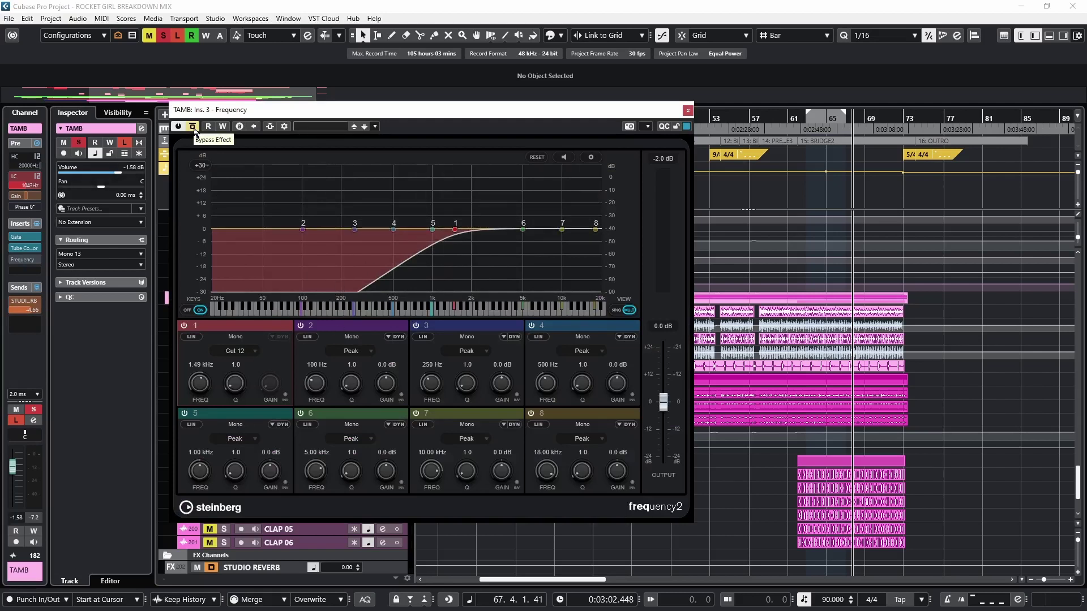
Switch the 1.49 kHz Cut 12 band of TAMB's Frequency EQ off and on during playback, and close the plug-in window
click(183, 326)
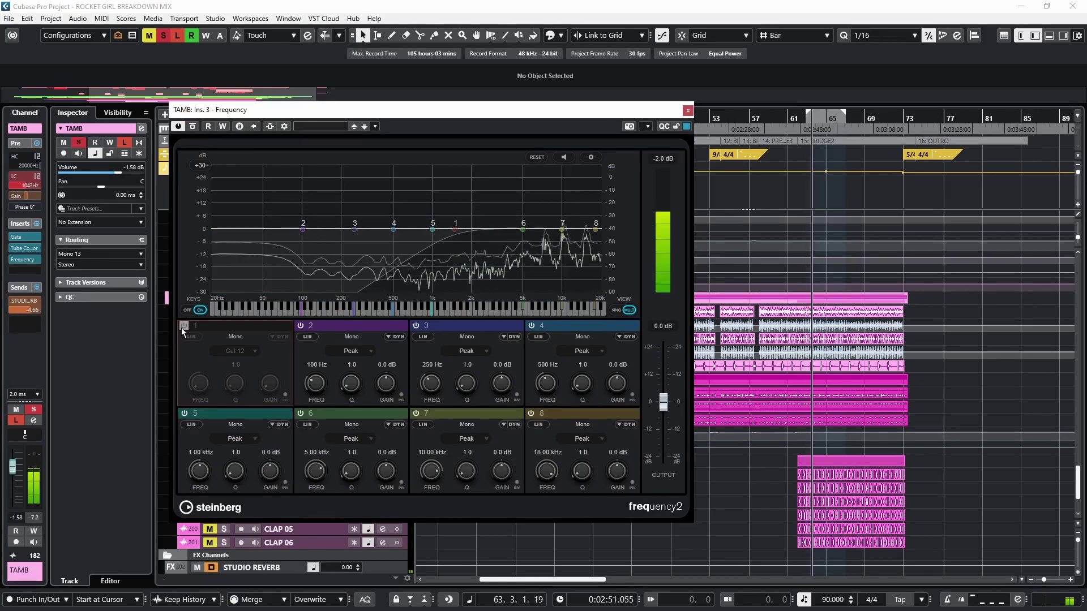
click(180, 325)
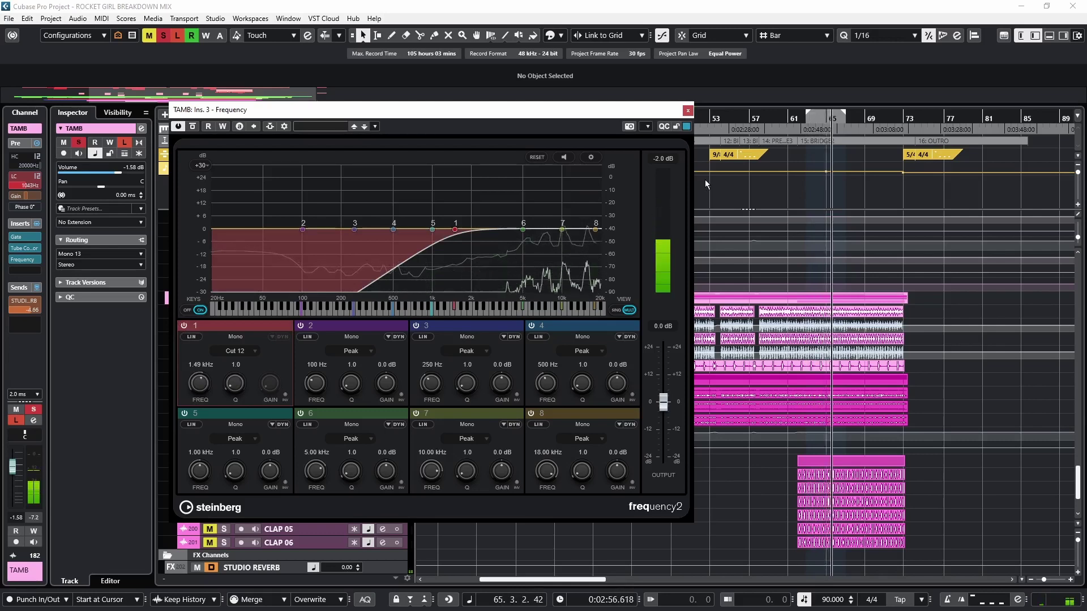
click(687, 111)
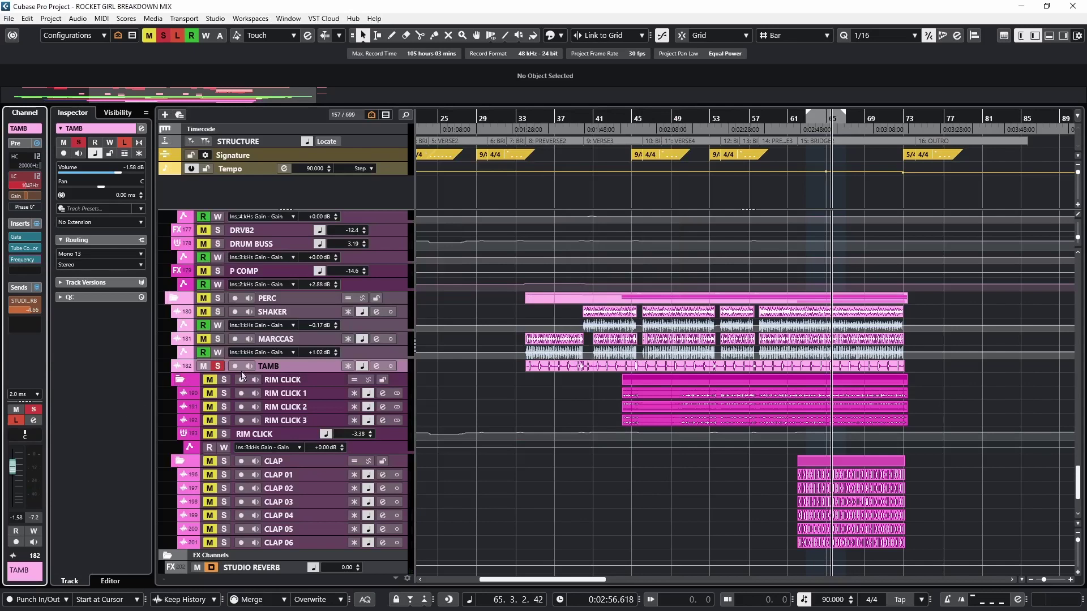
Switch the solo from TAMB to the RIM CLICK folder, open the RIM CLICK group's channel settings, and play it with listen enabled
click(218, 367)
click(223, 380)
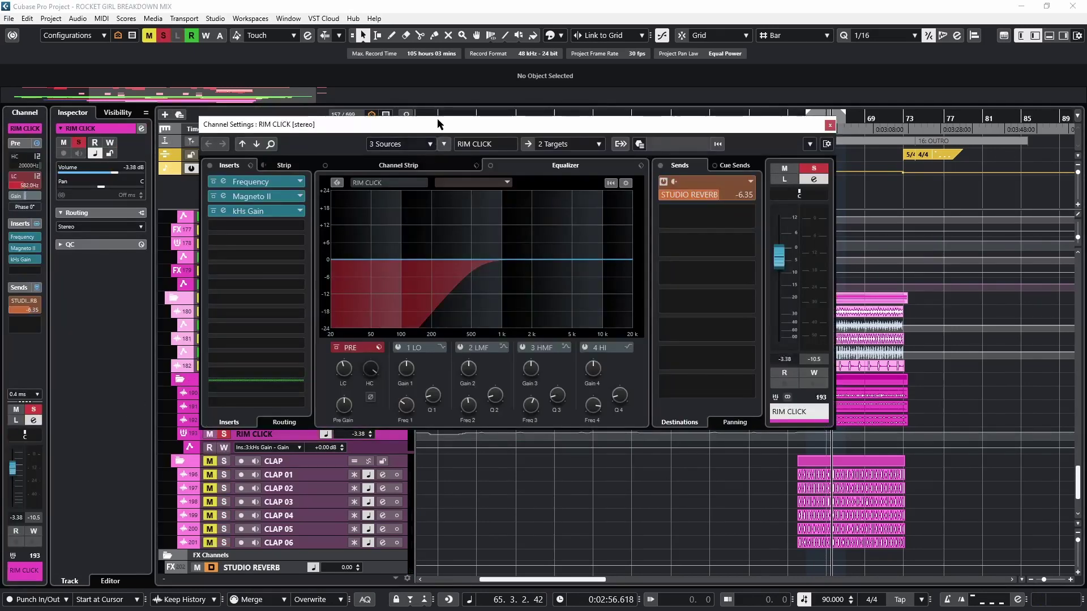
drag(437, 118, 389, 115)
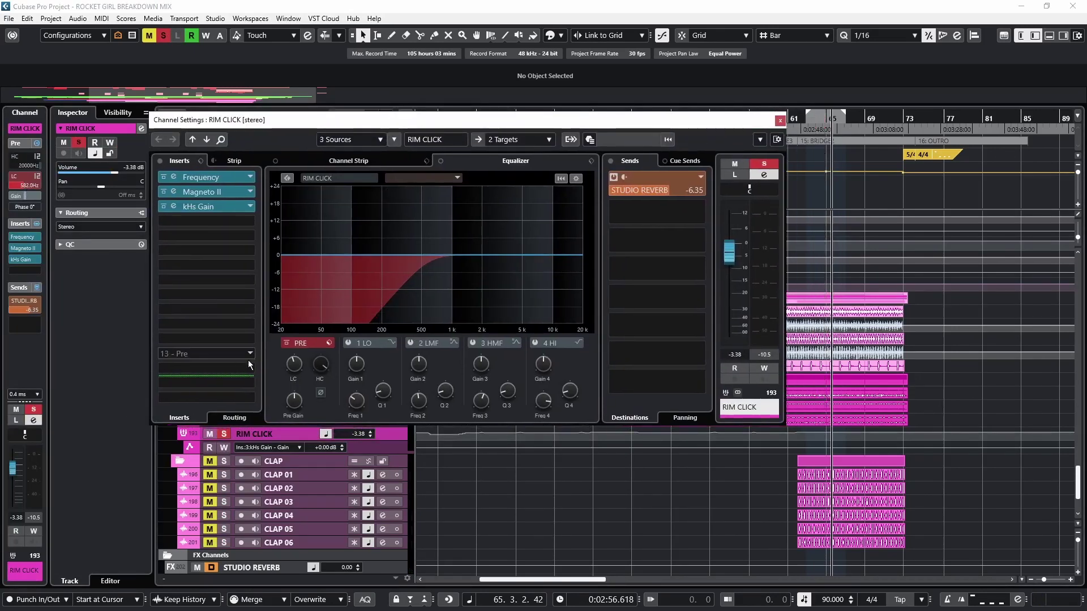
click(19, 422)
key(space)
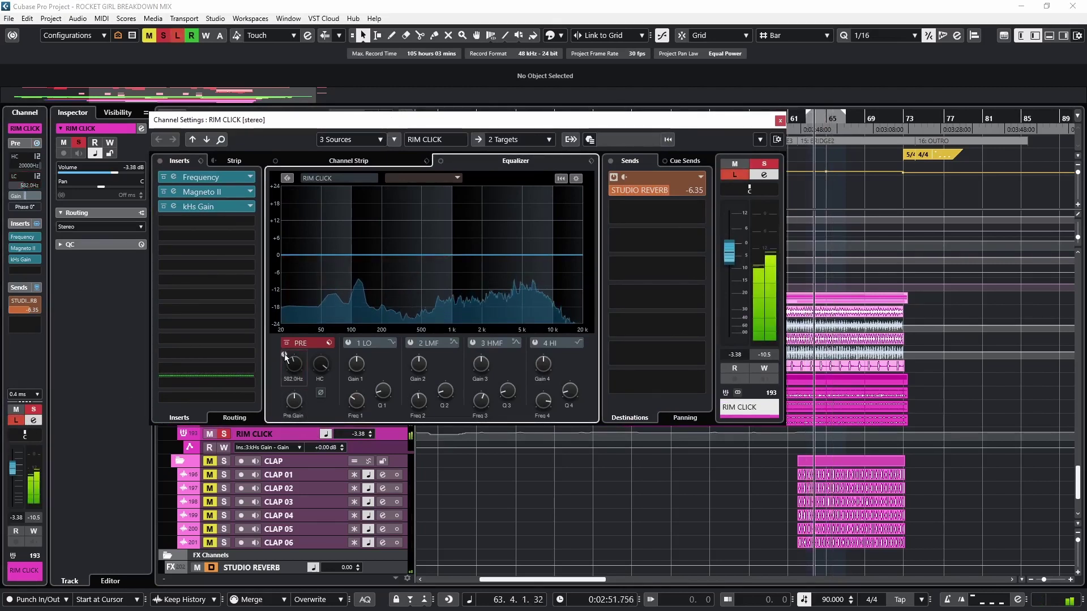
Compare RIM CLICK with its 582 Hz low cut off and on, with the Frequency and Magneto II inserts bypassed
click(284, 355)
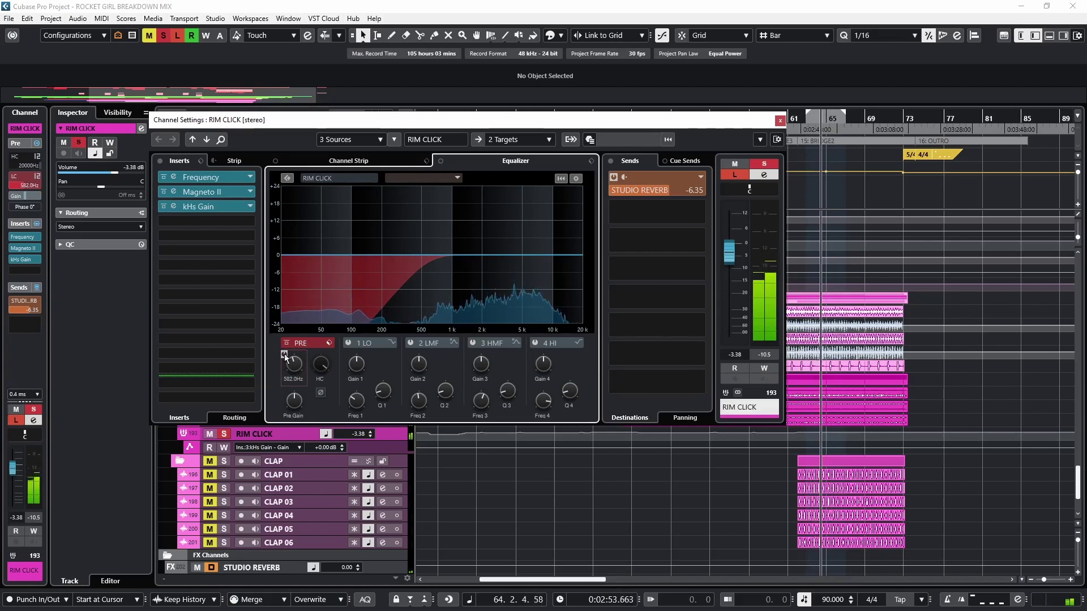
click(284, 355)
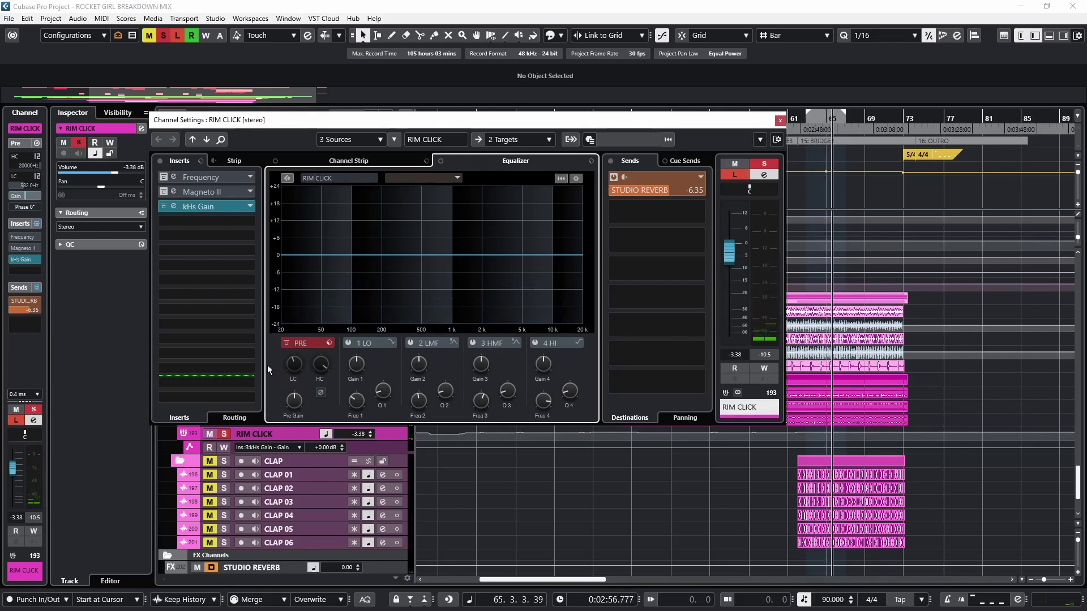
click(289, 360)
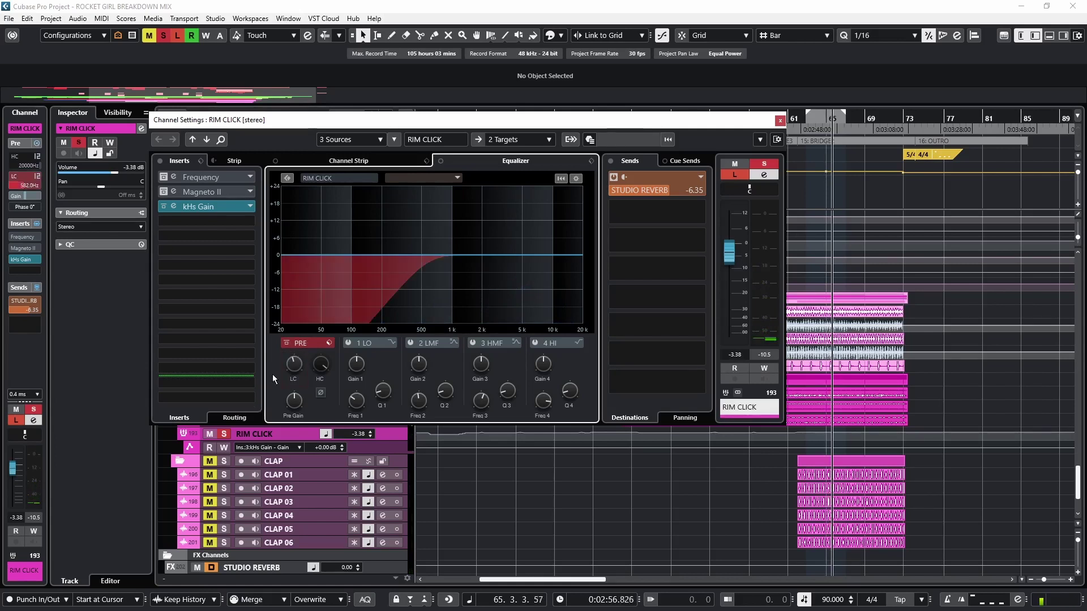
key(space)
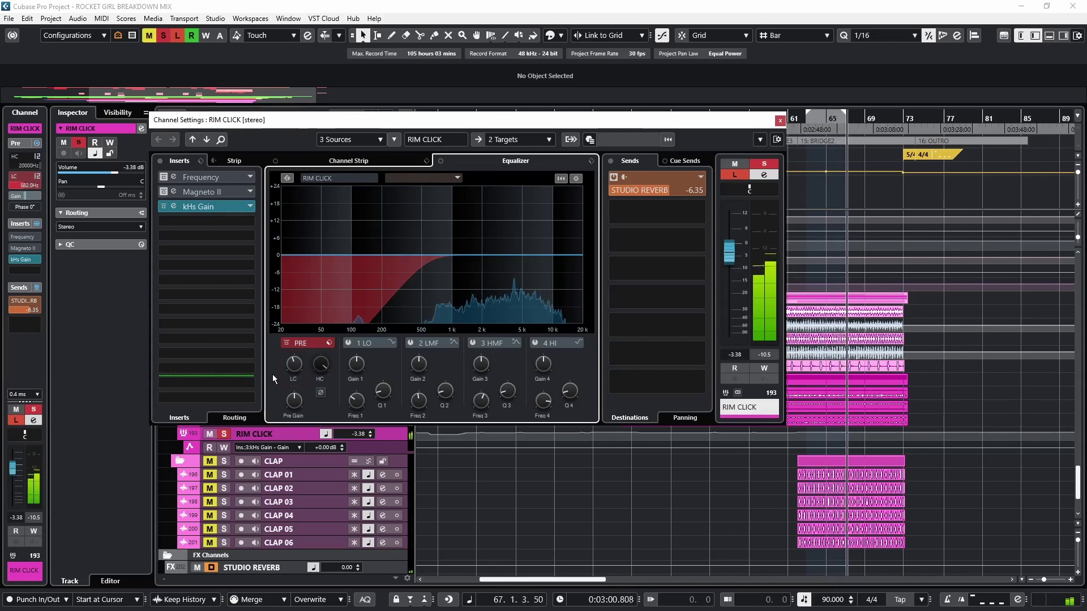
Take RIM CLICK's Frequency insert out of bypass, audition its 5.3 dB boost at 7.94 kHz, and close the plug-in window
click(173, 176)
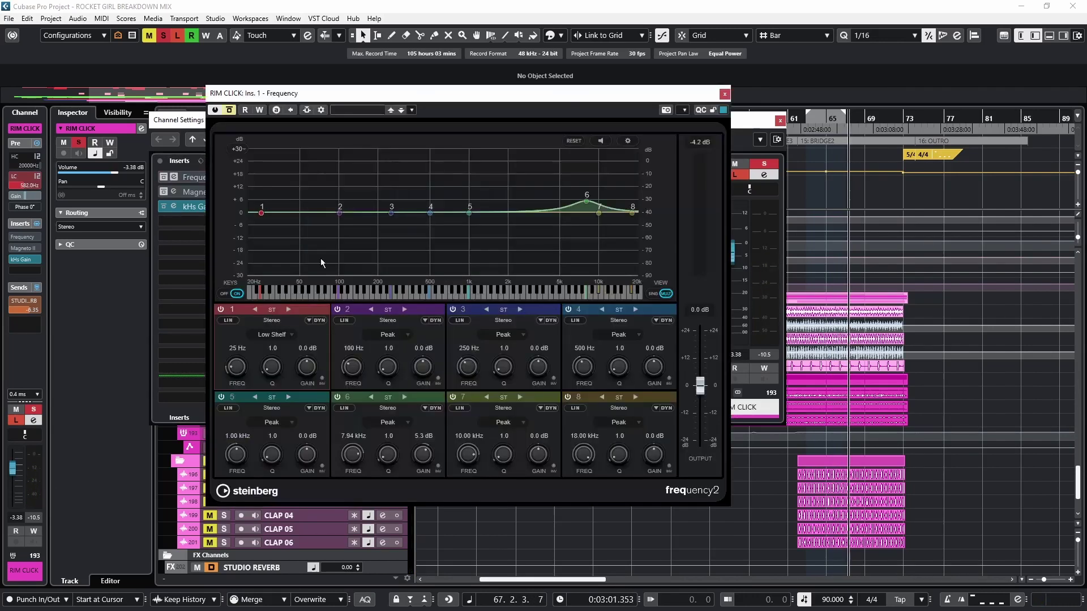
click(229, 110)
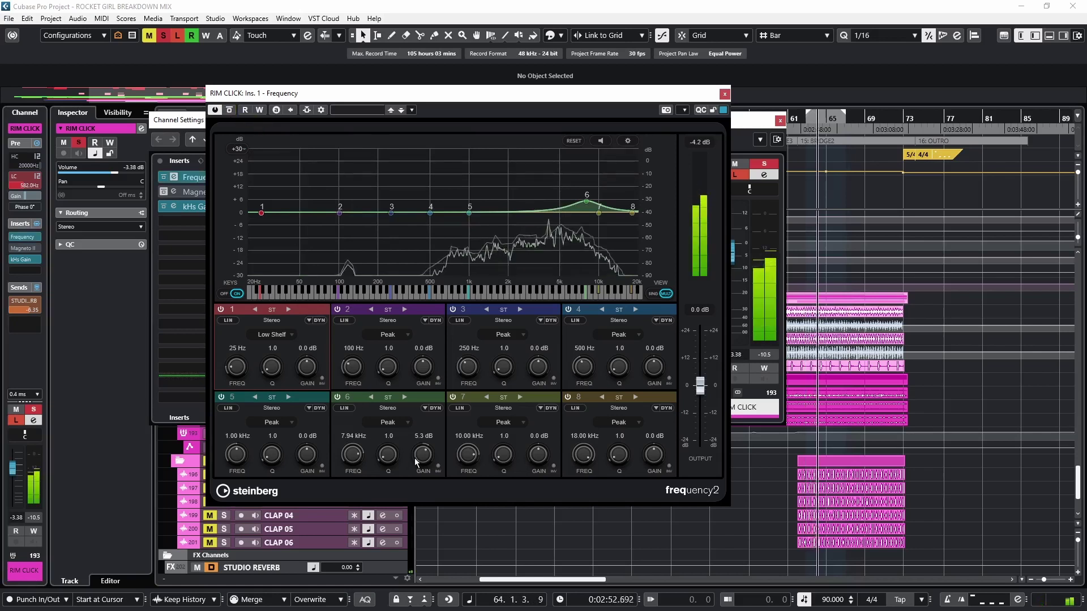
mouse_move(422, 454)
mouse_down()
mouse_move(419, 438)
mouse_move(423, 452)
mouse_up()
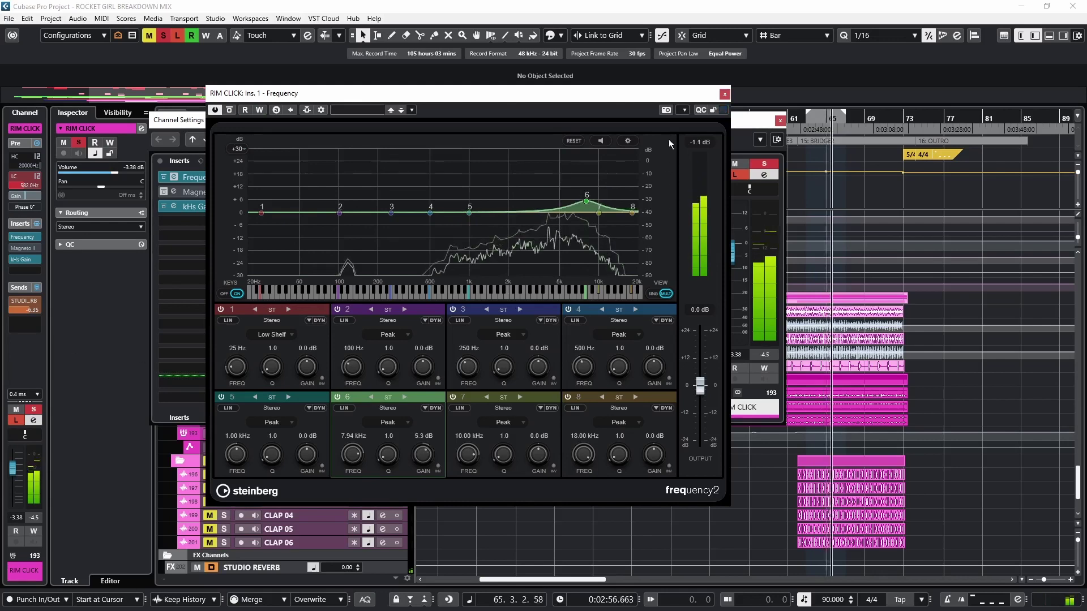
click(724, 94)
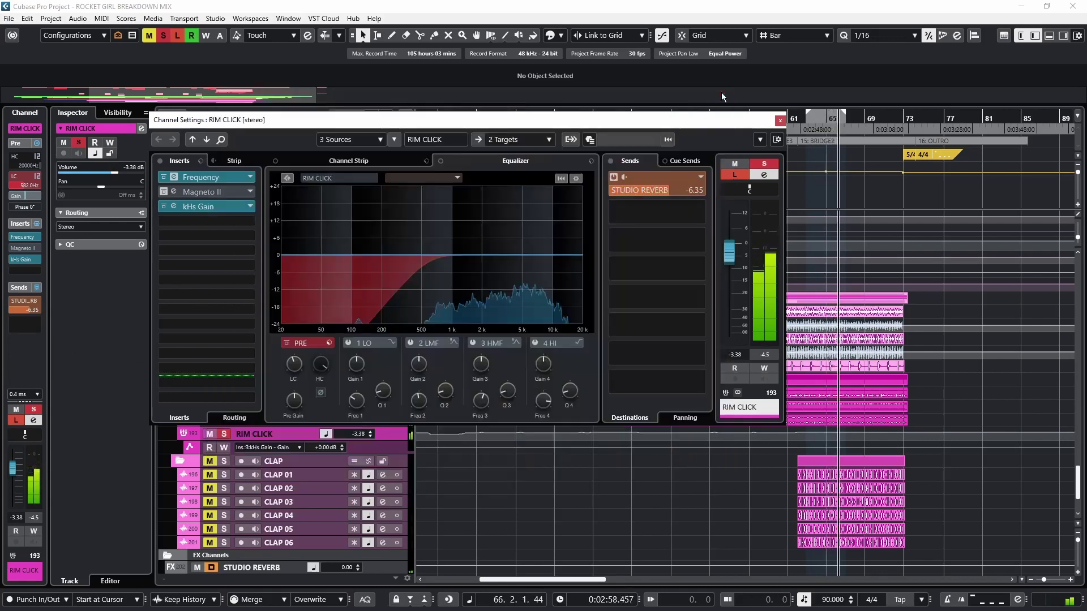
Open RIM CLICK's Magneto II insert and compare it bypassed and engaged during playback, leaving it engaged
click(173, 191)
drag(314, 169, 304, 135)
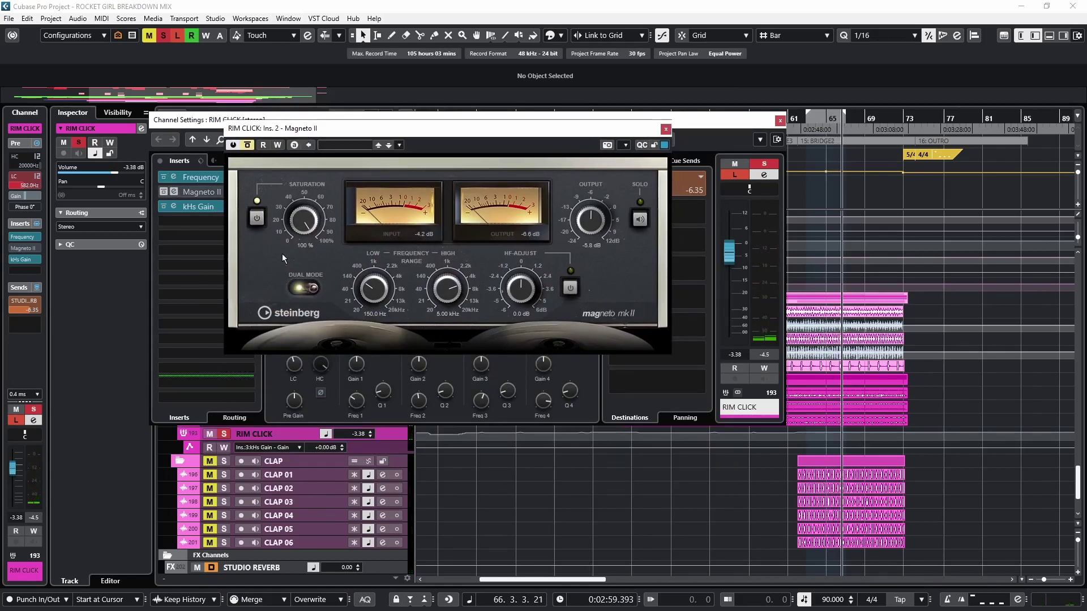
click(248, 146)
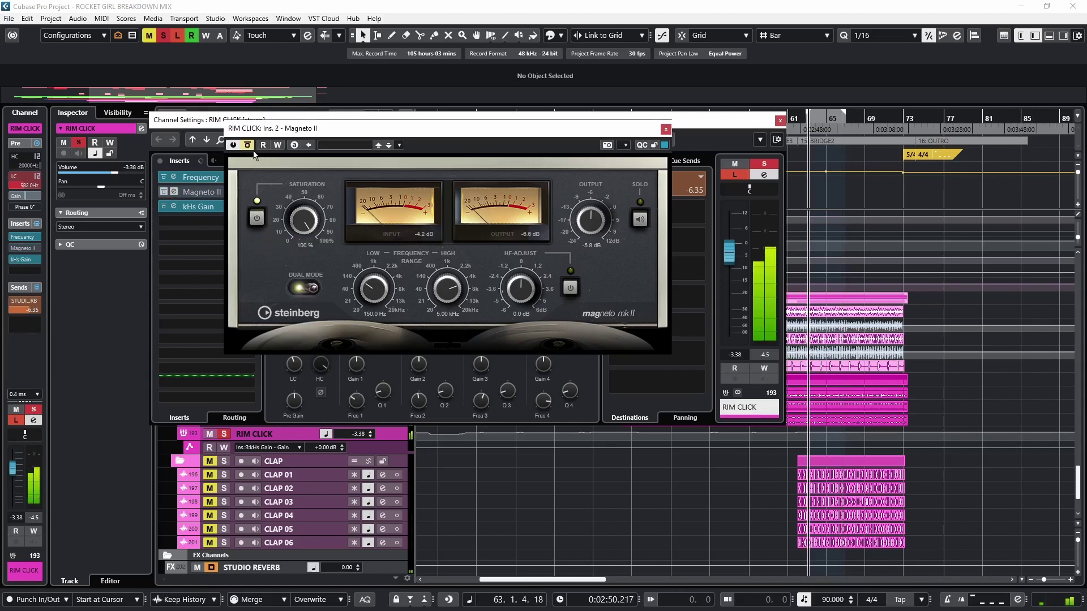
click(248, 146)
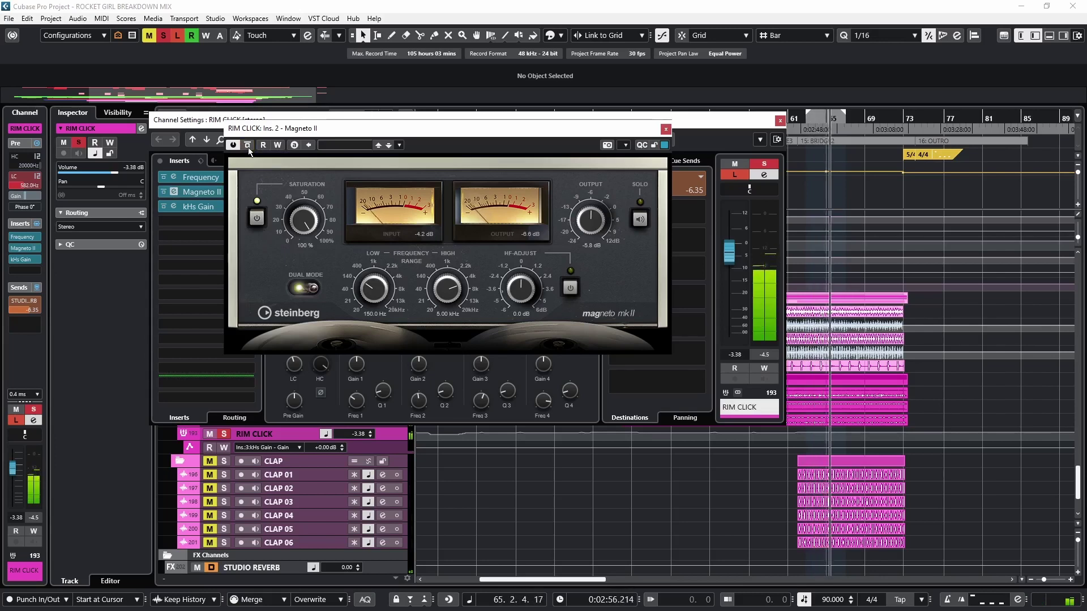
Stop playback, close Magneto II, and play RIM CLICK with listen turned off
key(space)
click(666, 129)
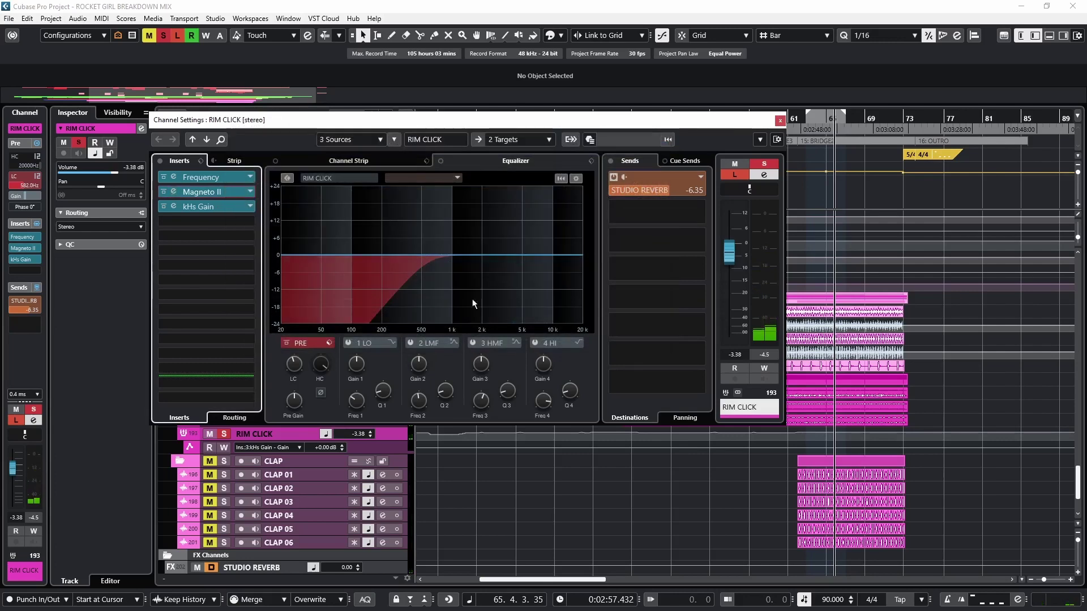
click(16, 420)
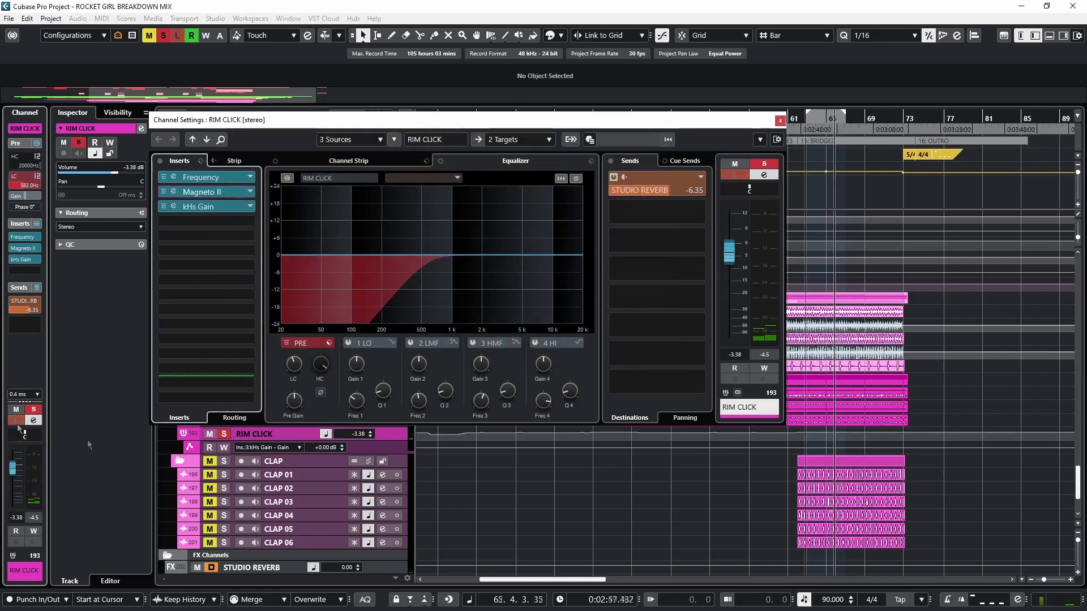
key(space)
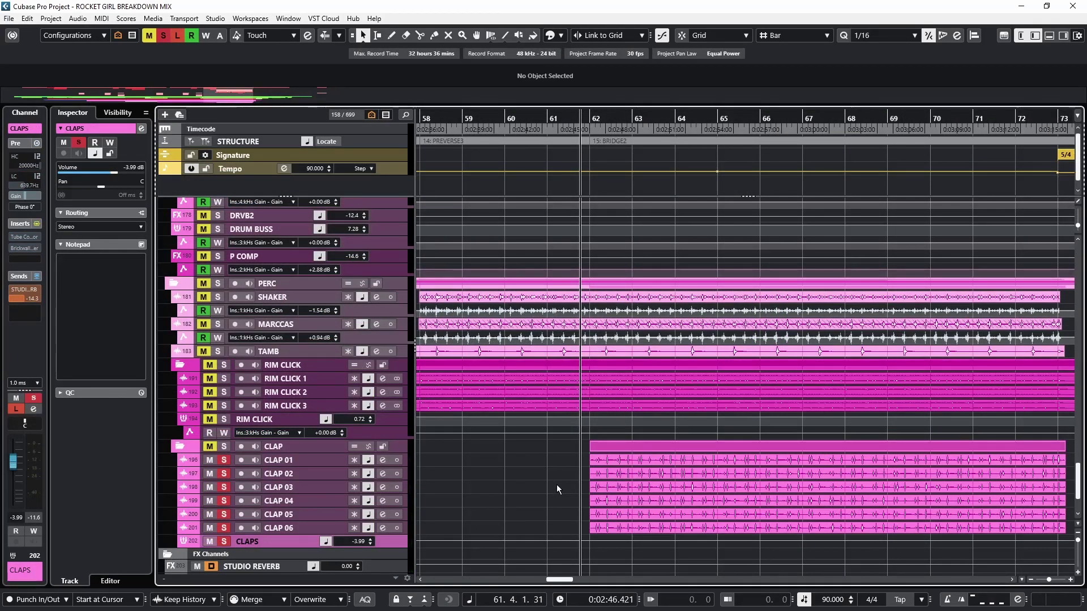
Play the soloed CLAPS group, engage the 639.7 Hz low cut in its channel settings to compare, and close the settings
key(space)
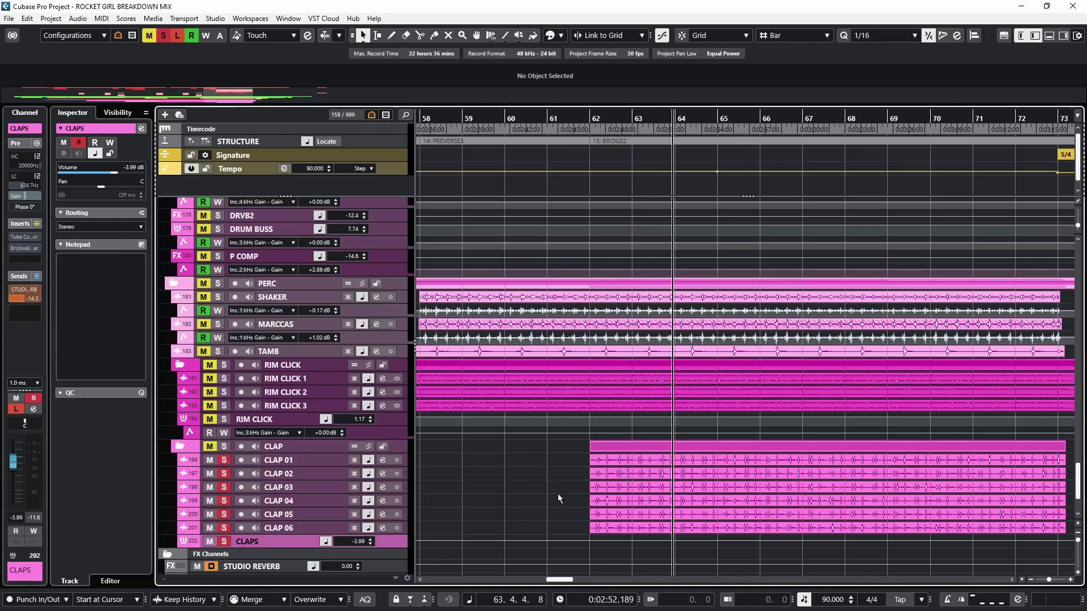
click(34, 409)
drag(512, 137, 493, 113)
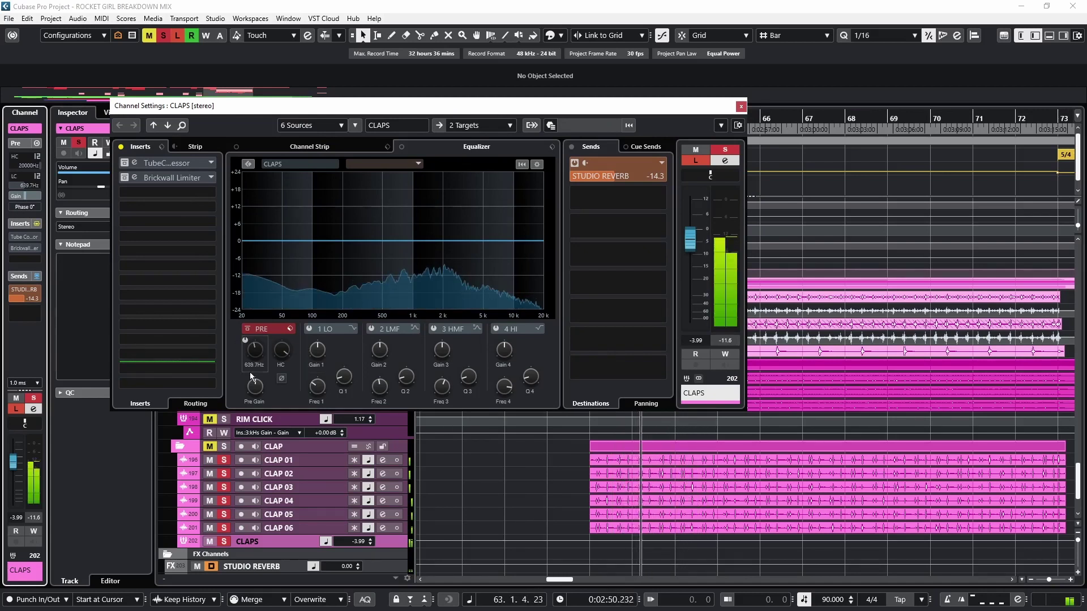
click(245, 340)
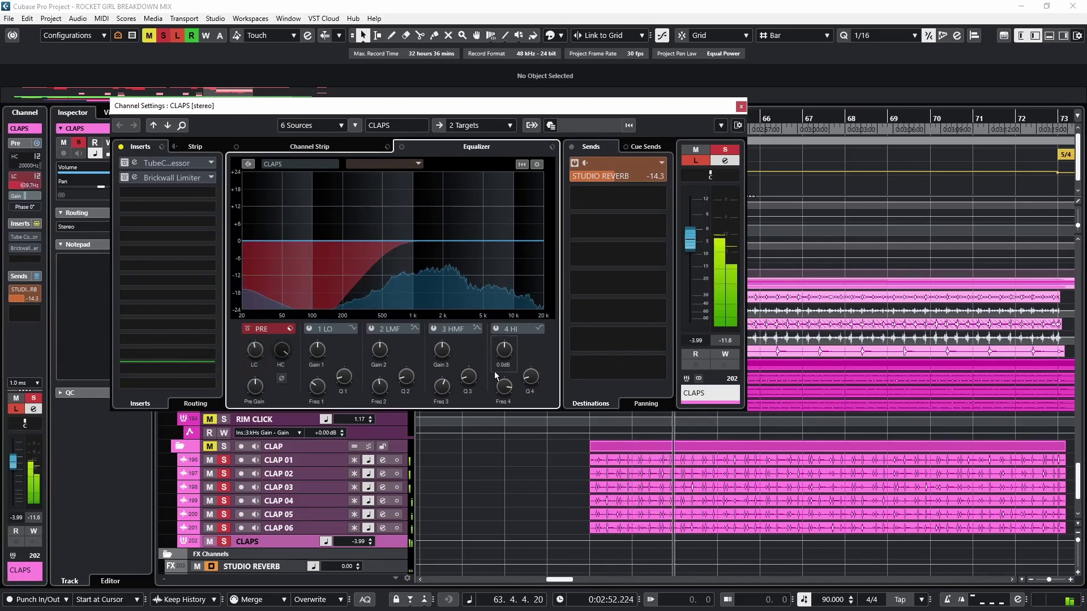
click(740, 106)
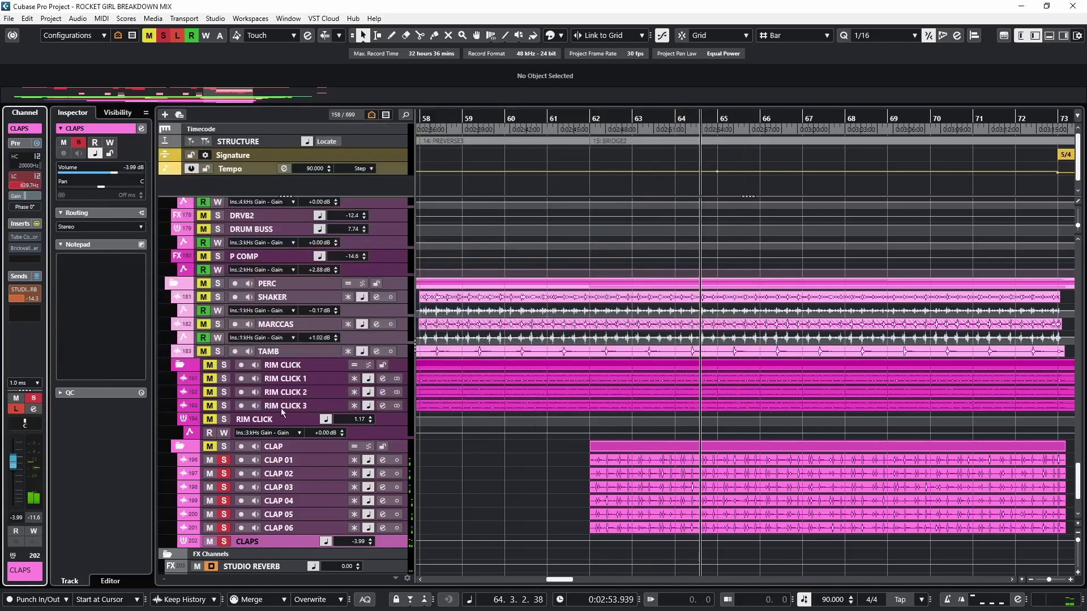
Activate CLAPS's Tube Compressor, and play from bar 62 to compare its Brickwall Limiter bypassed and engaged
click(27, 238)
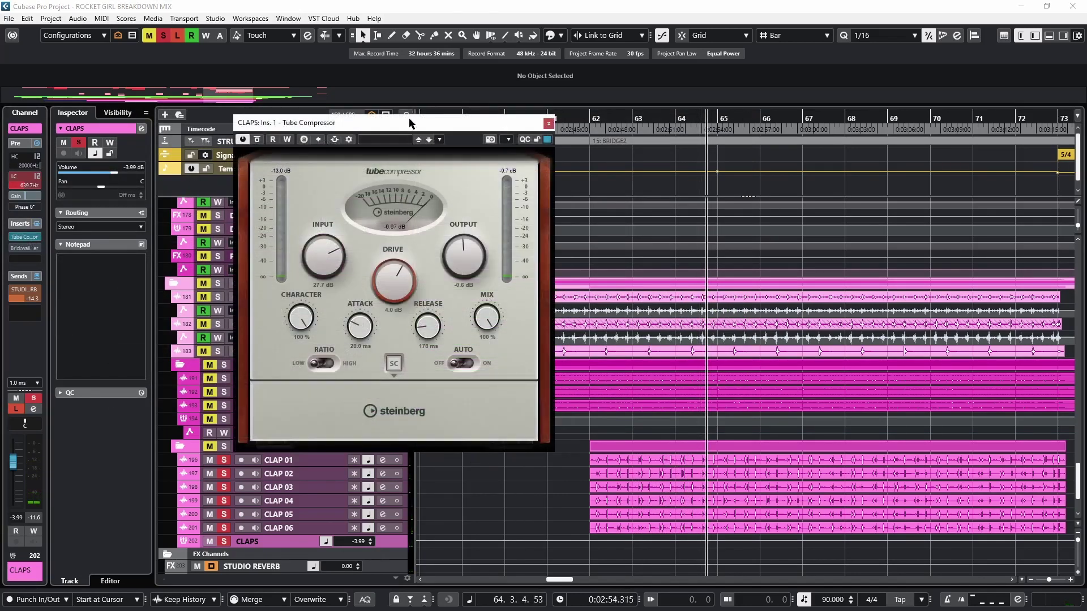
drag(409, 121, 394, 98)
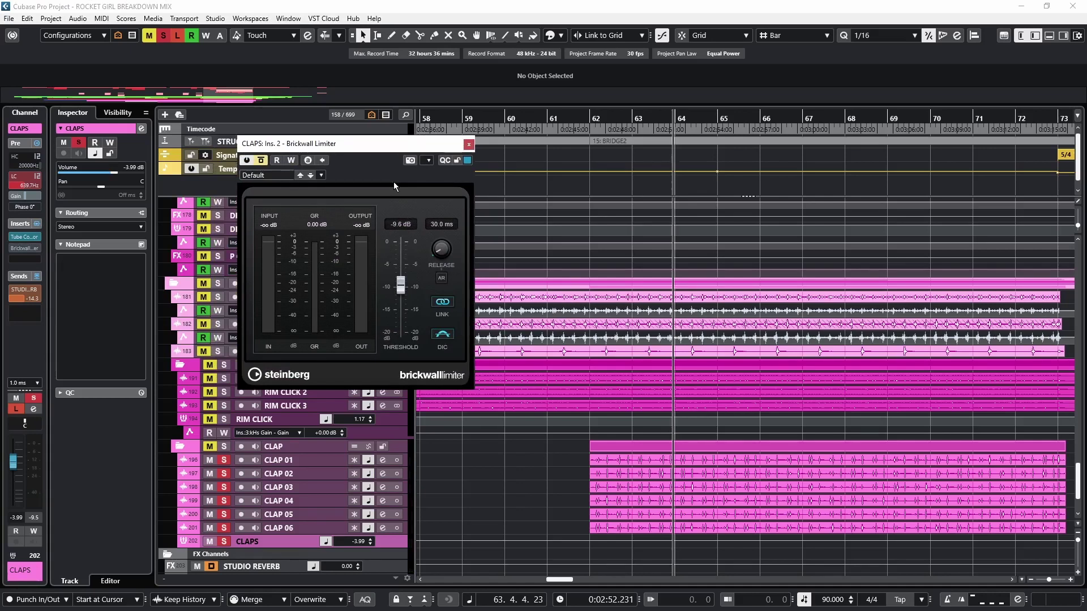
click(591, 117)
key(space)
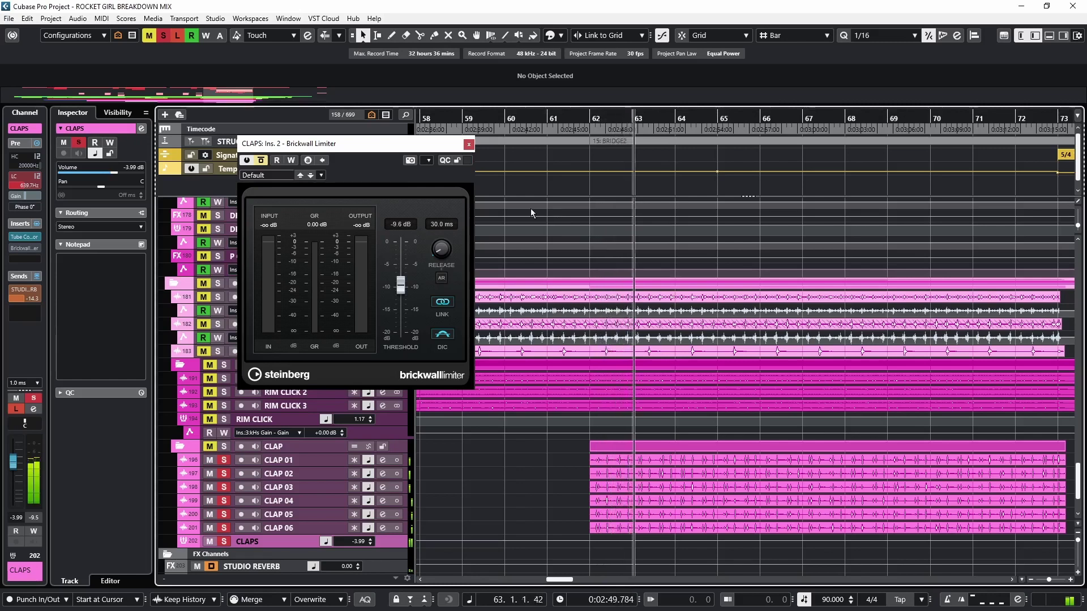
click(261, 160)
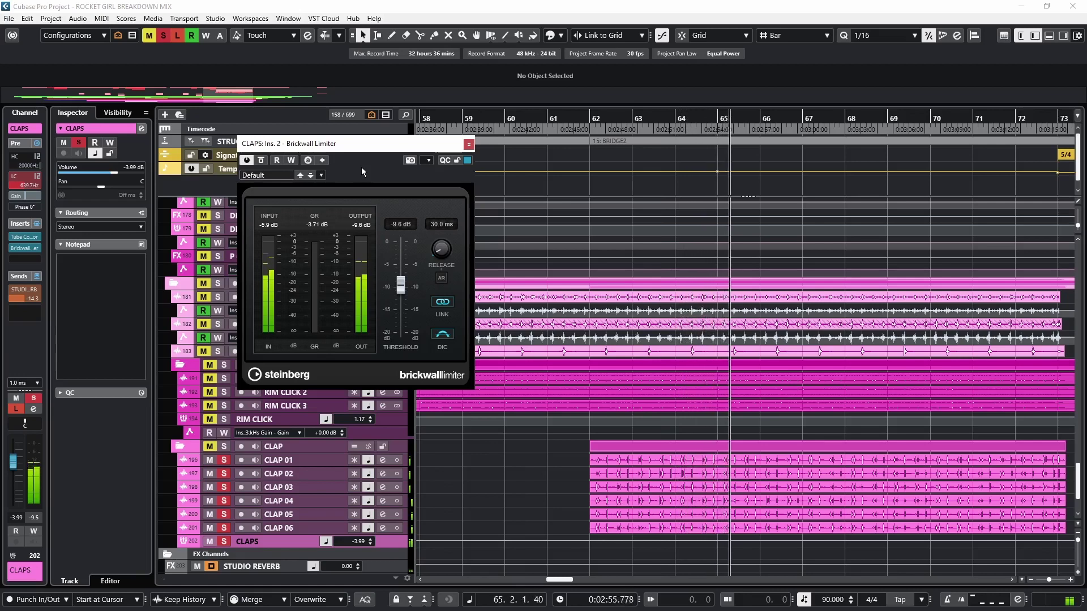
Close CLAPS's Brickwall Limiter and play the soloed claps again from bar 62
click(469, 145)
click(593, 119)
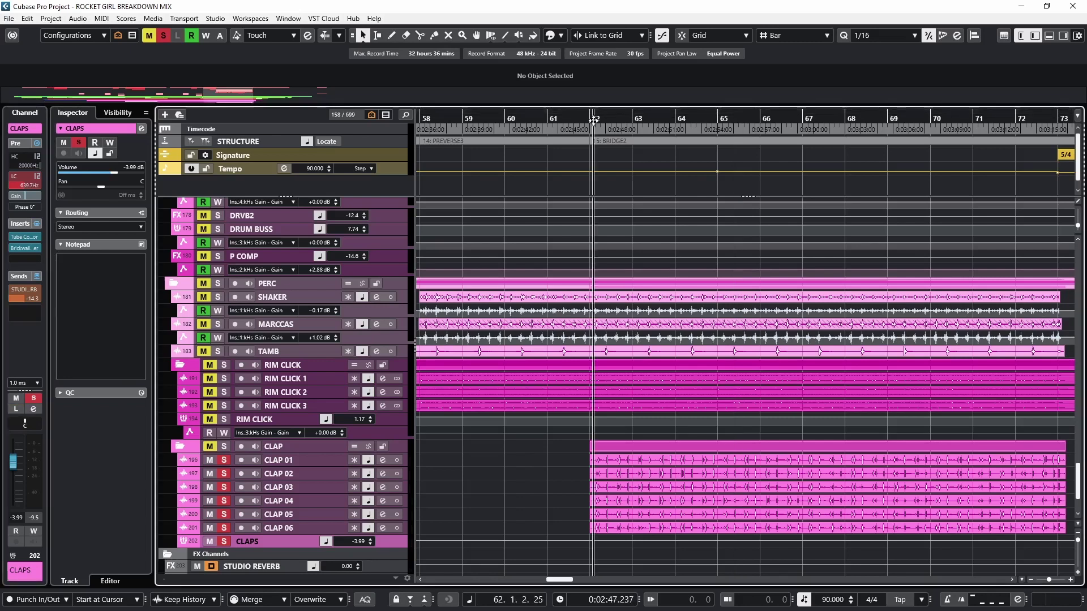
key(space)
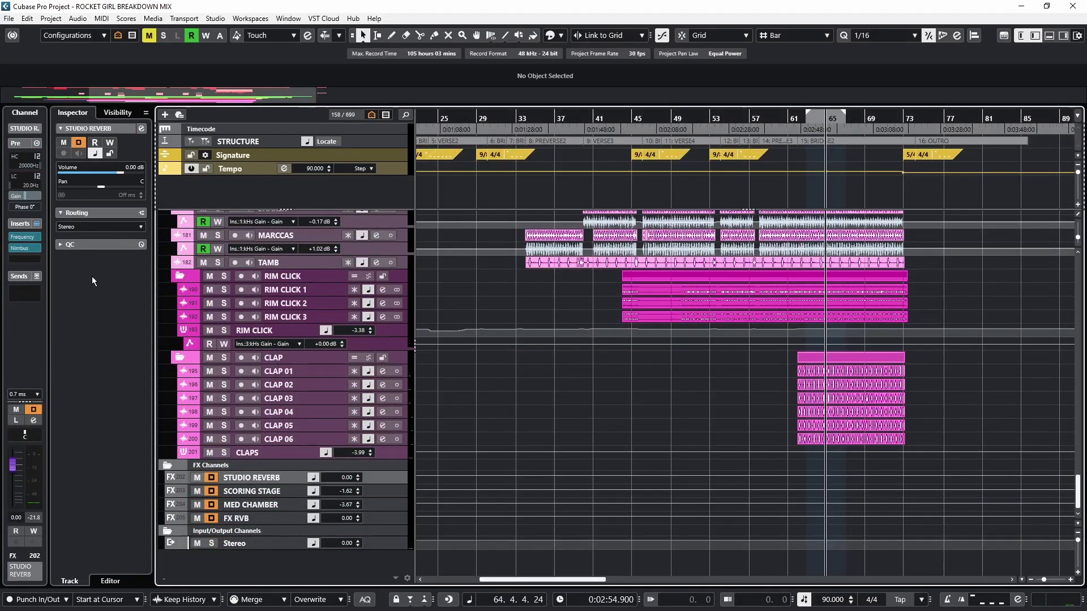
Listen to STUDIO REVERB from bar 62 and compare its Frequency EQ bypassed and engaged, leaving it engaged
click(17, 248)
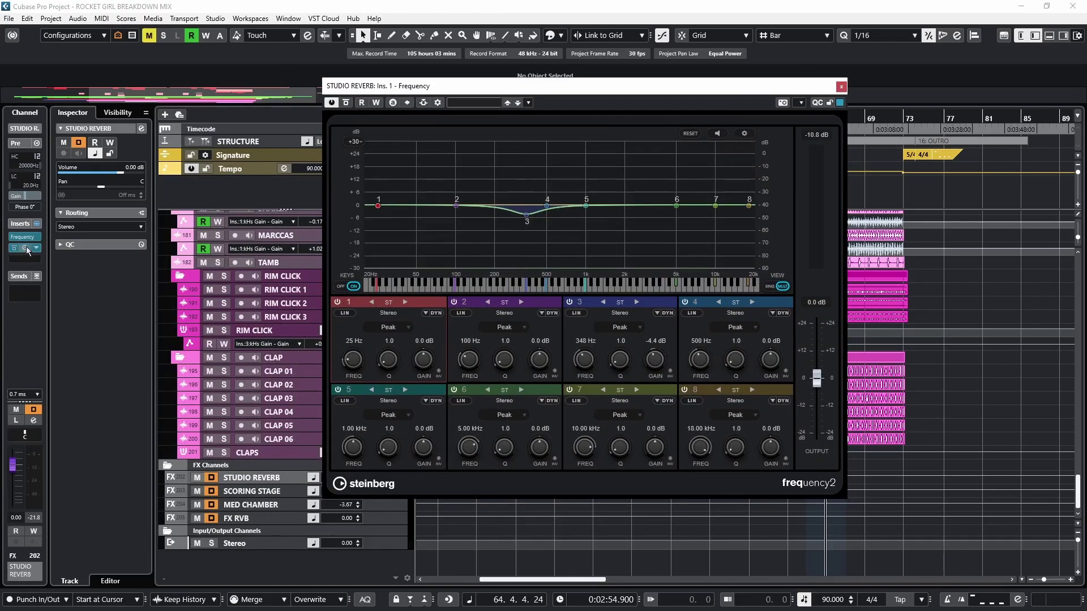
key(Escape)
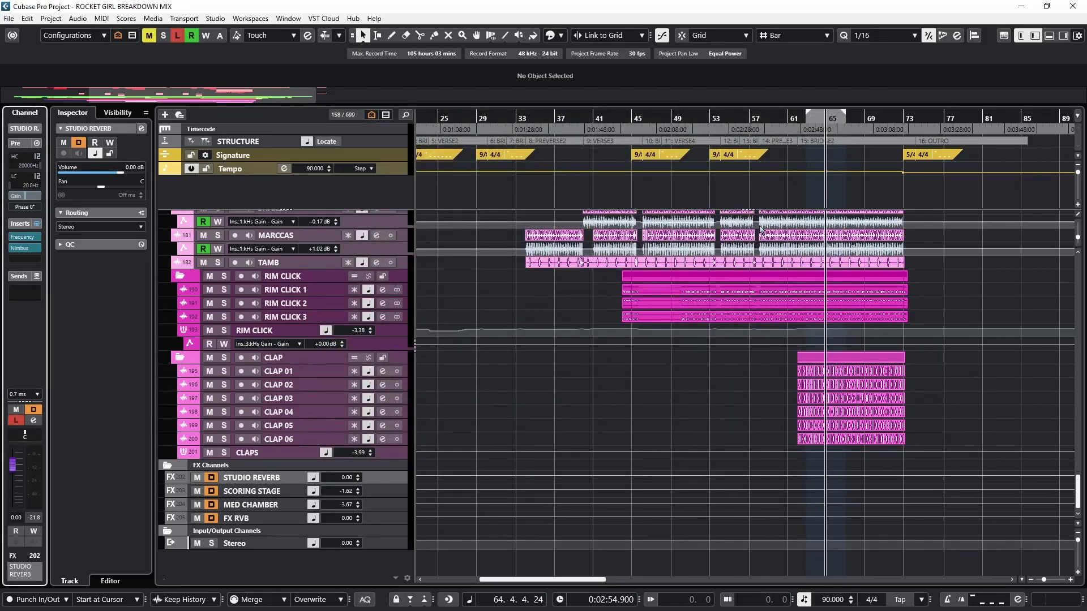
click(806, 121)
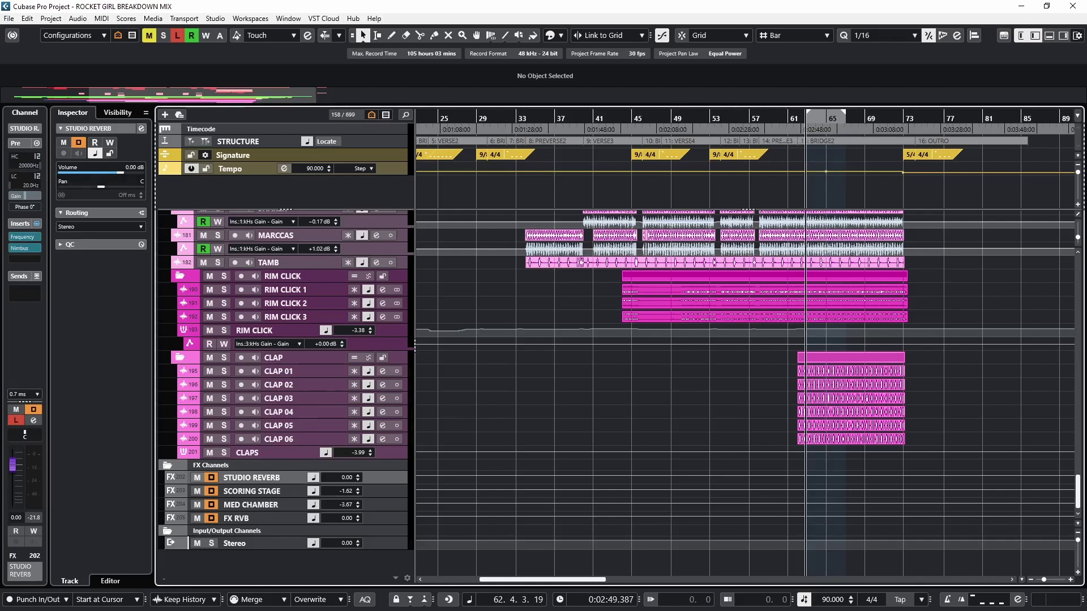
click(24, 237)
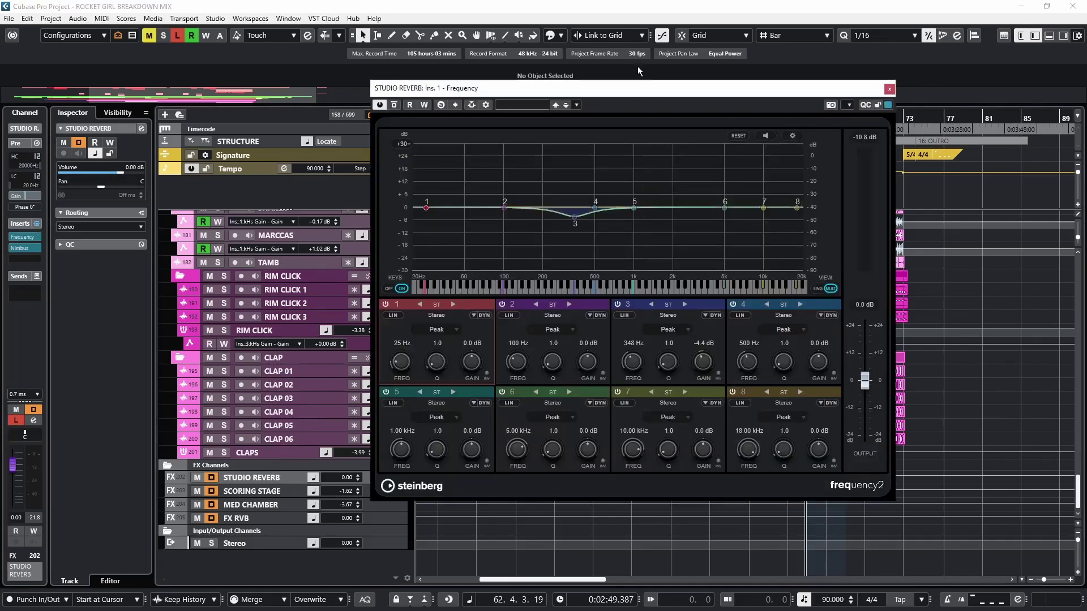
drag(634, 86, 551, 85)
key(space)
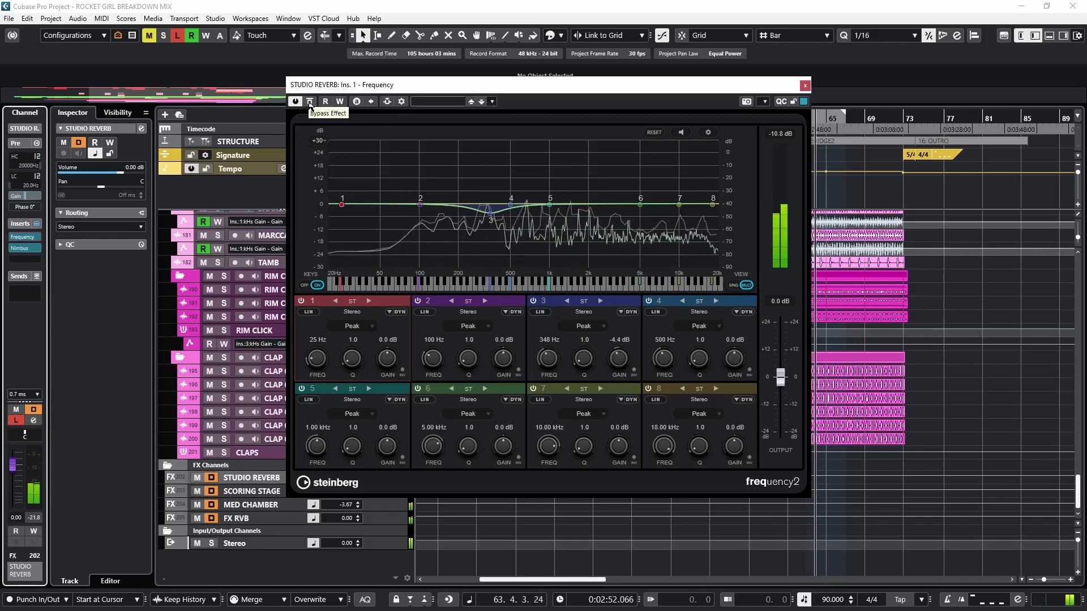
click(310, 104)
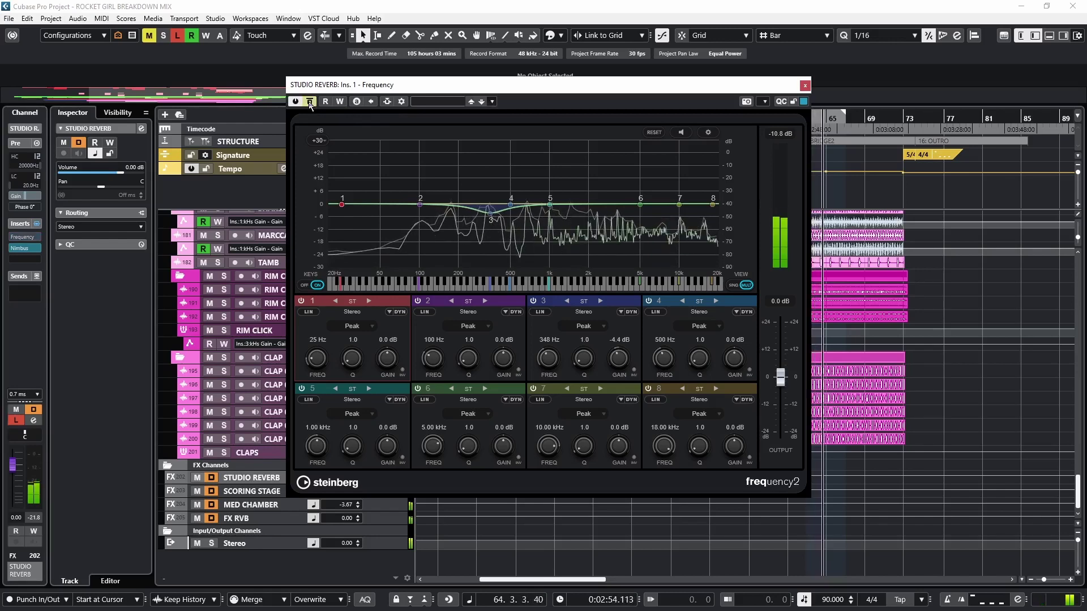
click(310, 101)
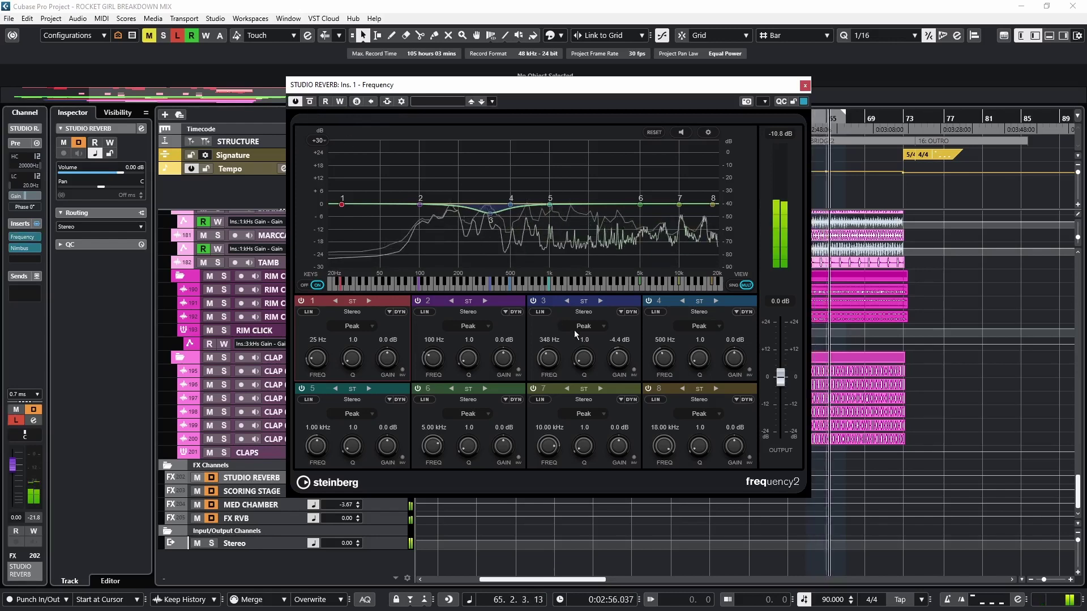
Boost STUDIO REVERB's 348 Hz band to 12.4 dB during playback, undo the boost, and close the EQ
drag(619, 358, 620, 318)
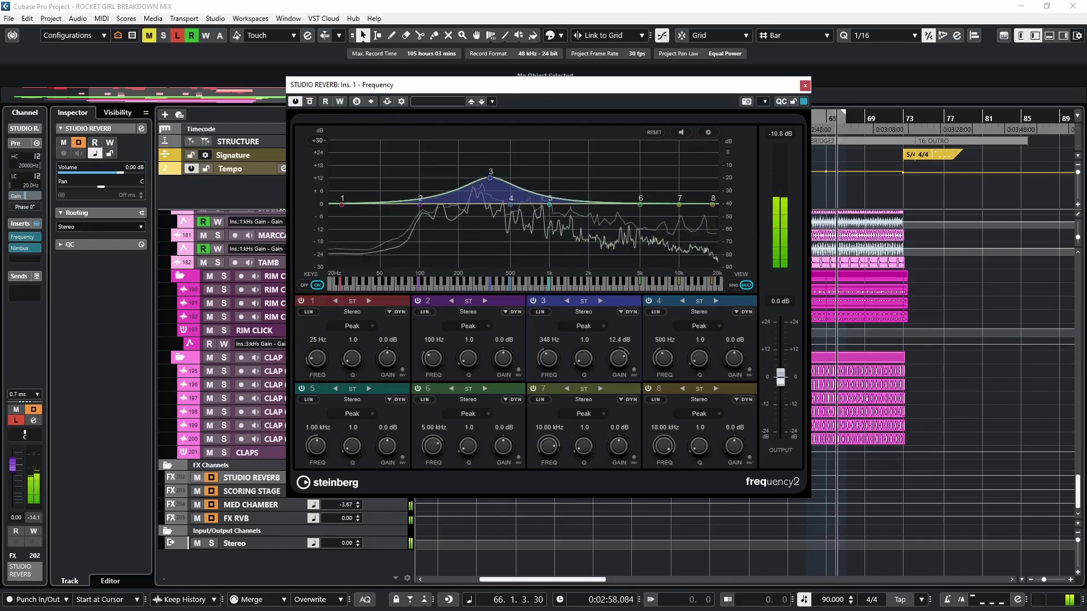
key(alt+z)
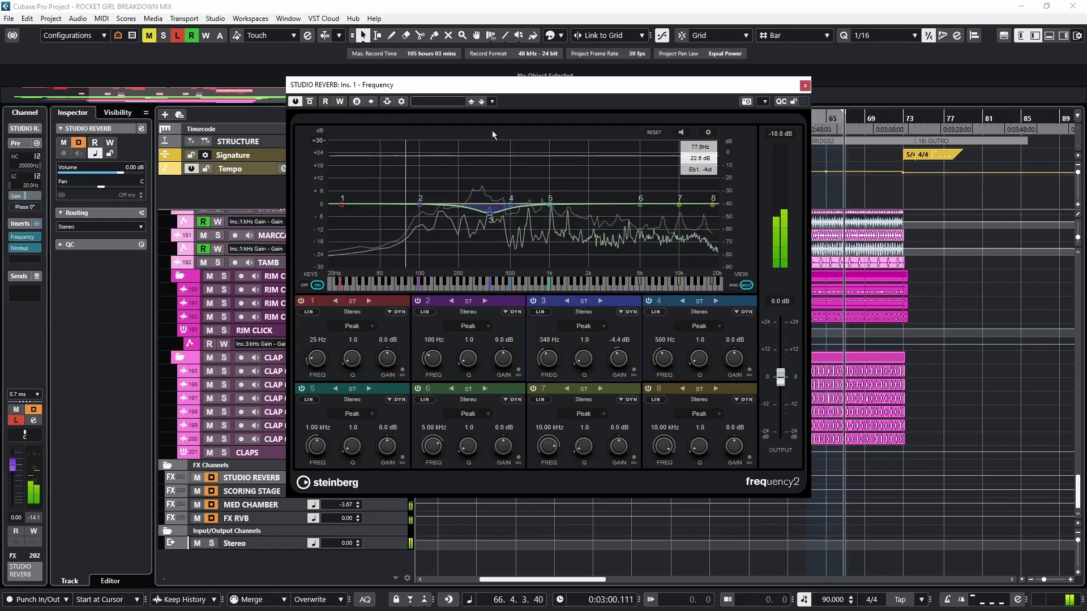
click(804, 86)
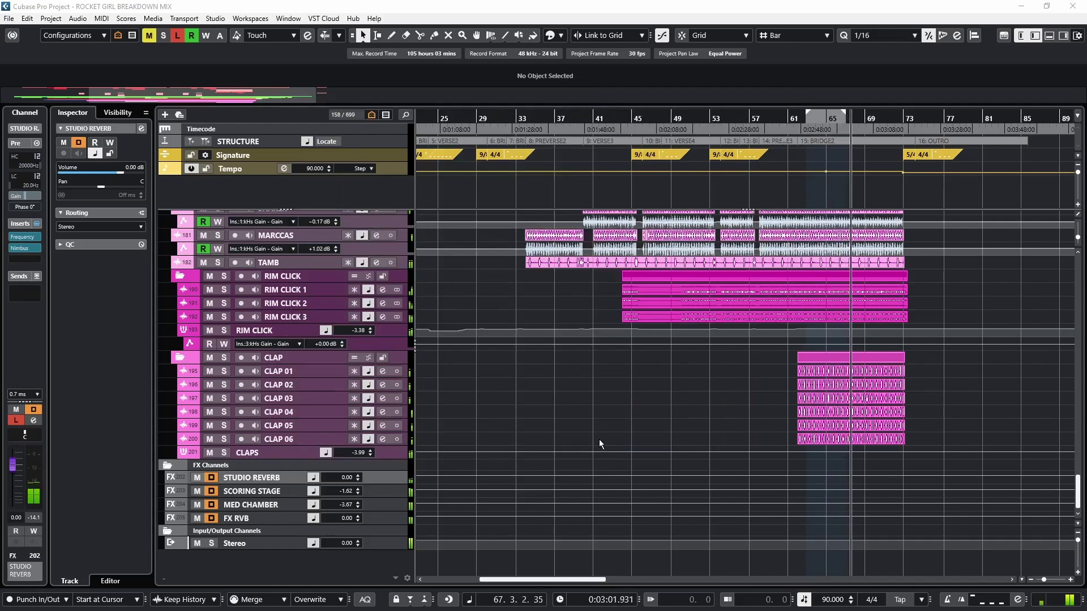
Listen to SCORING STAGE and compare its Frequency EQ bypassed and engaged during playback, leaving it engaged
key(Down)
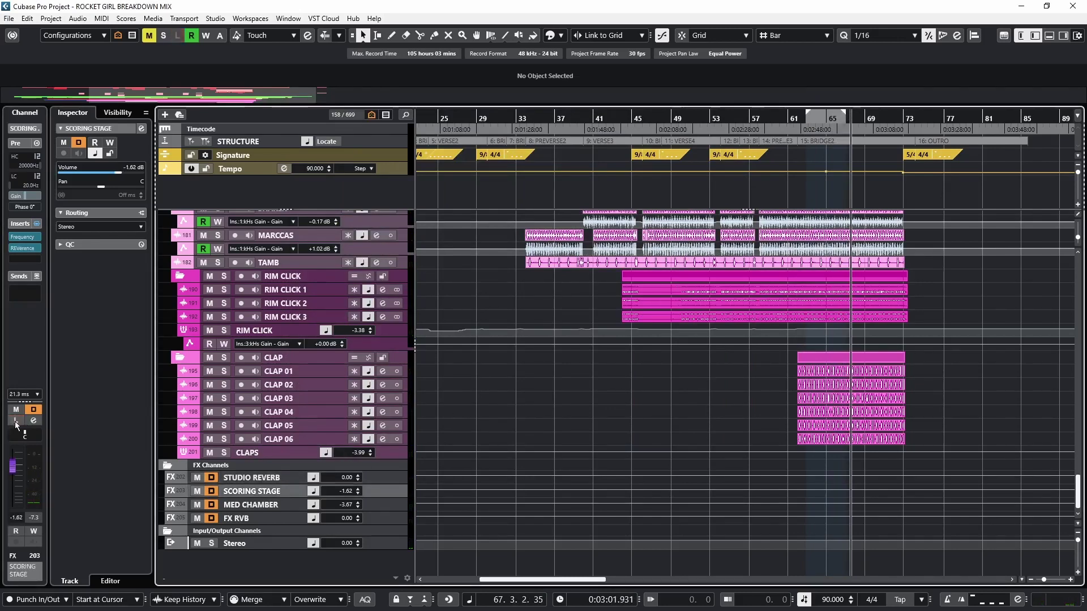
click(25, 236)
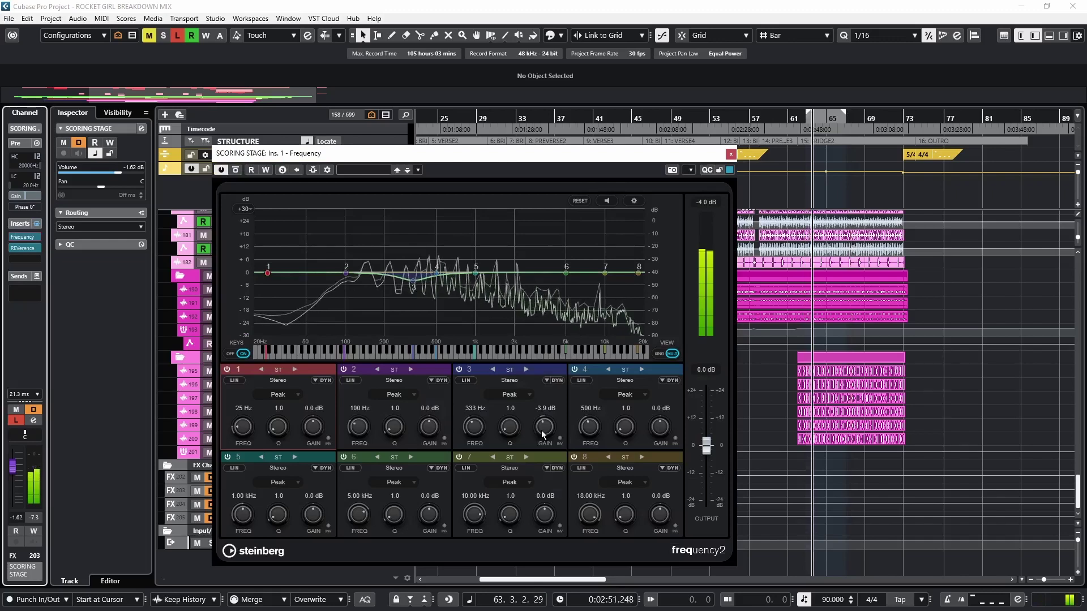
click(237, 173)
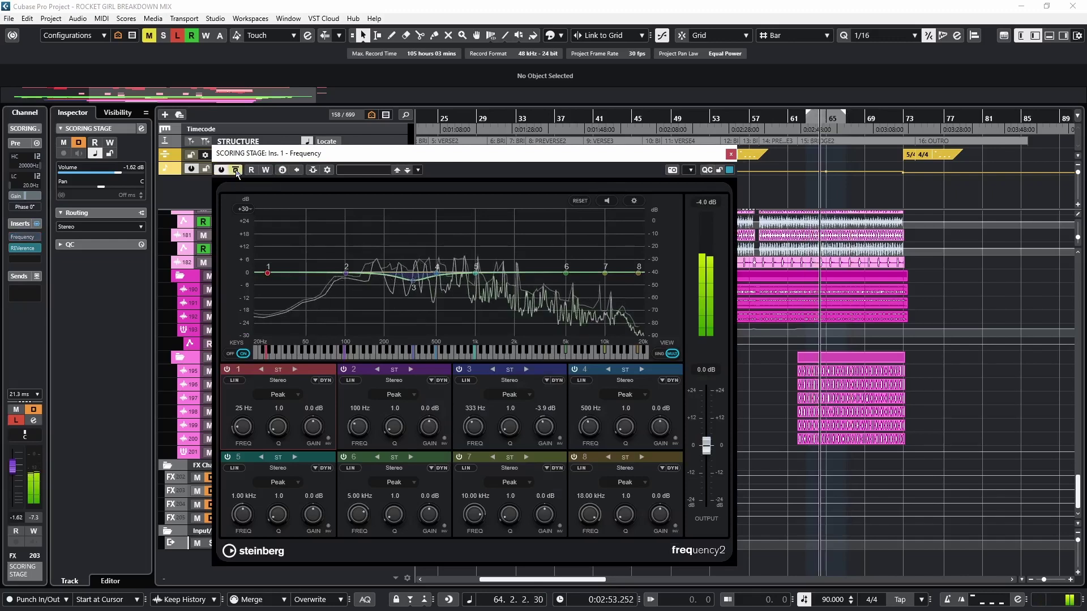
click(236, 172)
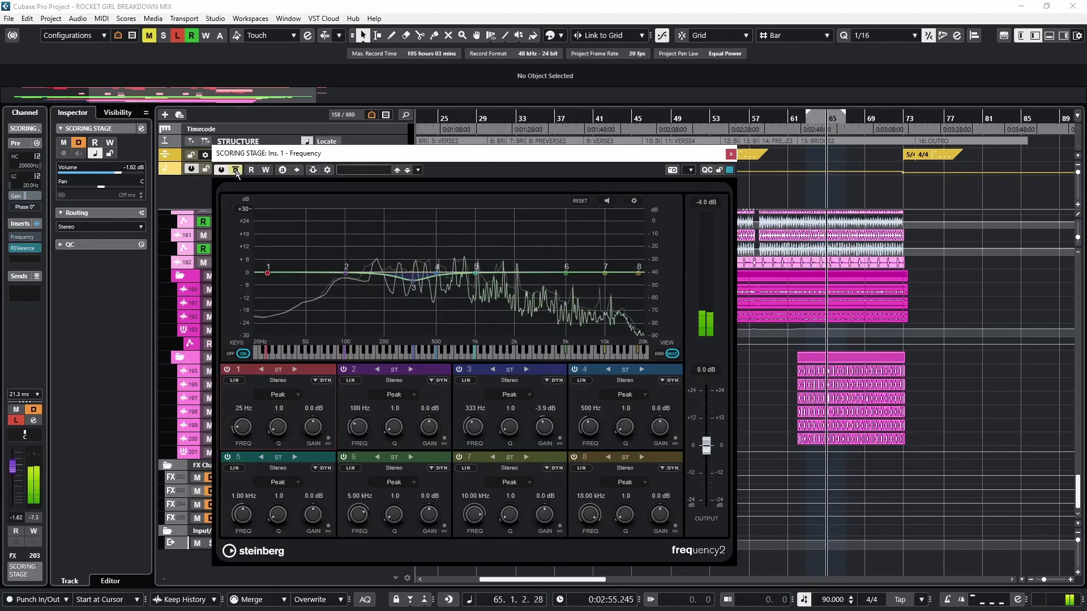
Boost SCORING STAGE's 333 Hz band to 10.5 dB during playback, undo the boost, and close the EQ
drag(543, 432, 548, 406)
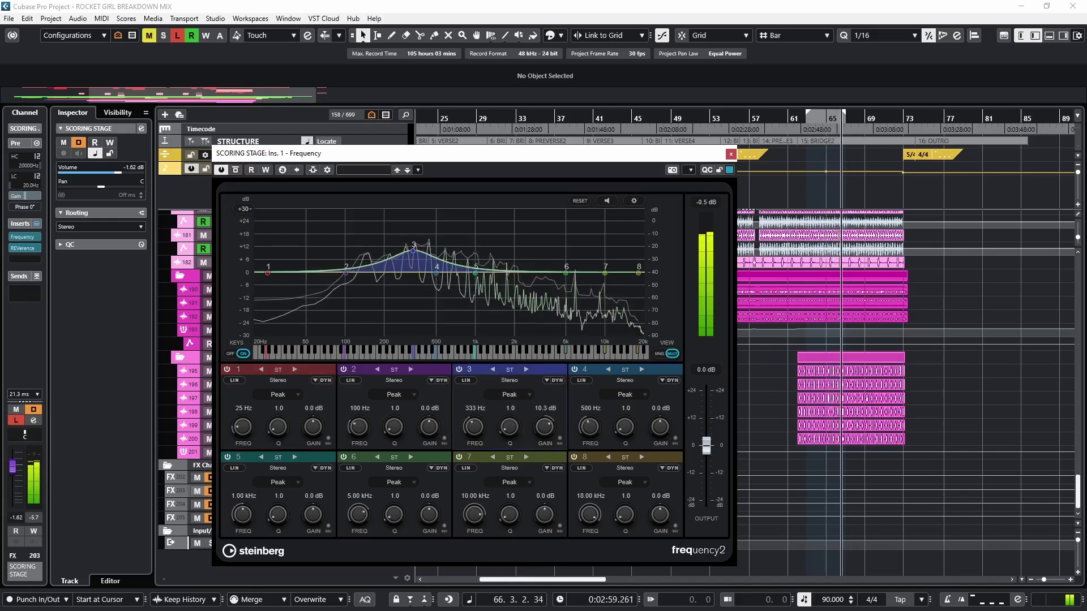
key(alt+z)
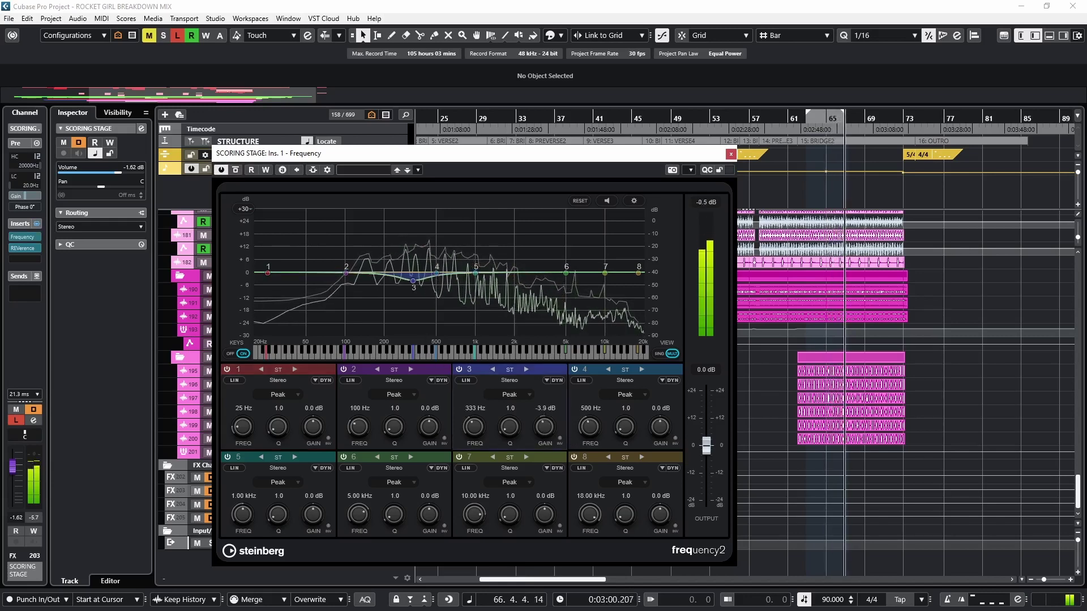
click(730, 154)
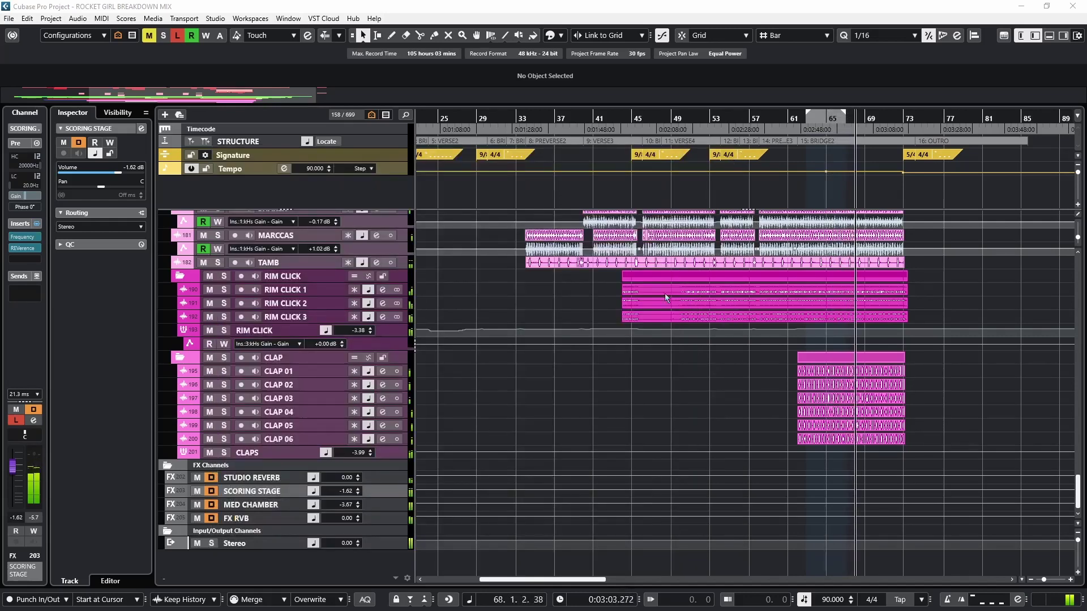
Listen to MED CHAMBER in BRIDGE2, examine its Frequency EQ during playback, and close the EQ
key(Down)
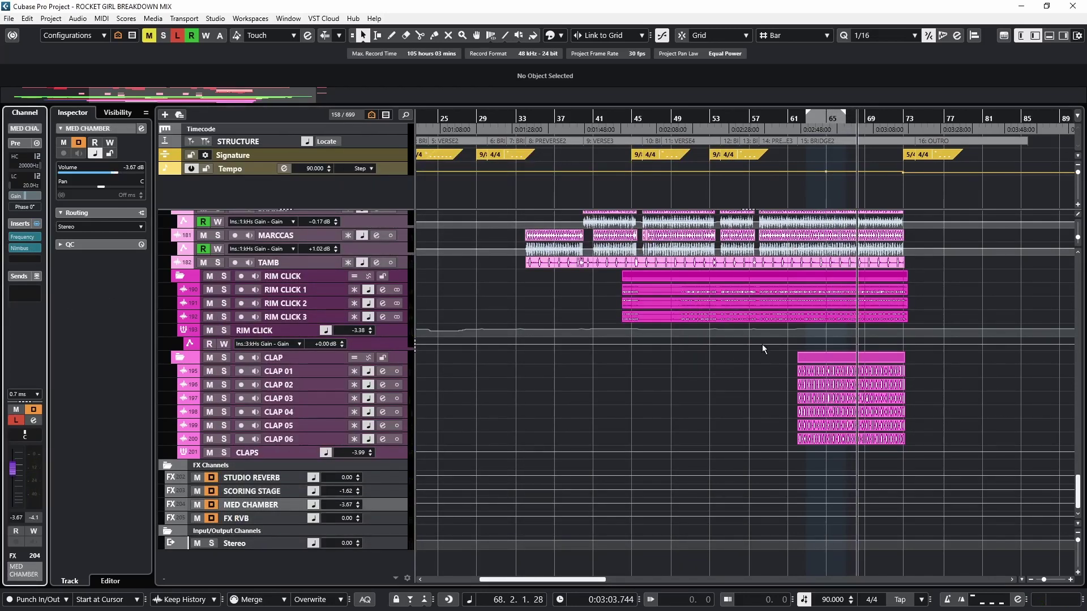
click(811, 121)
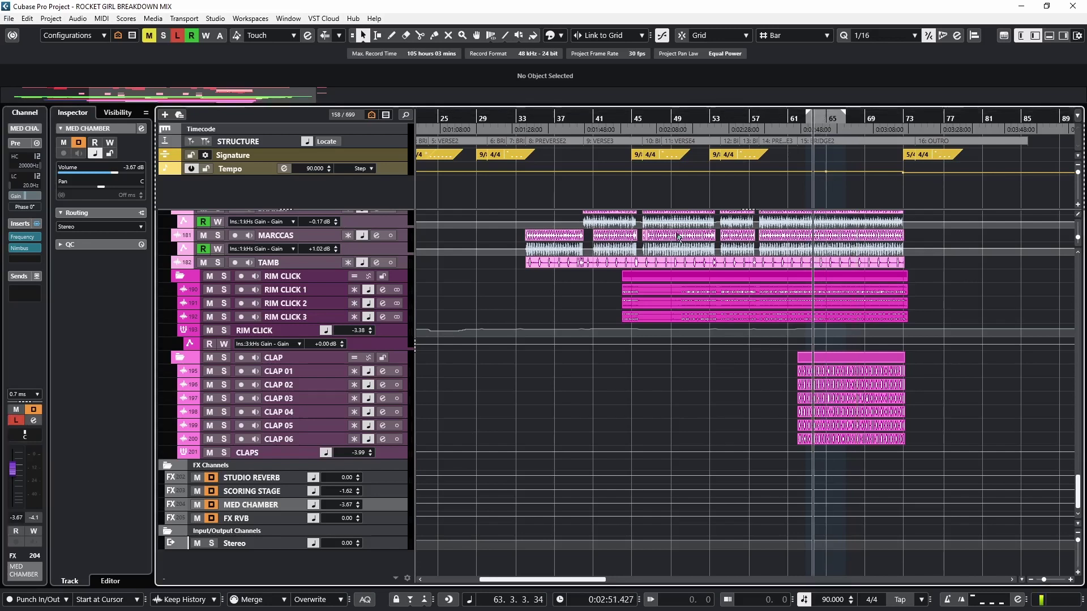
click(24, 236)
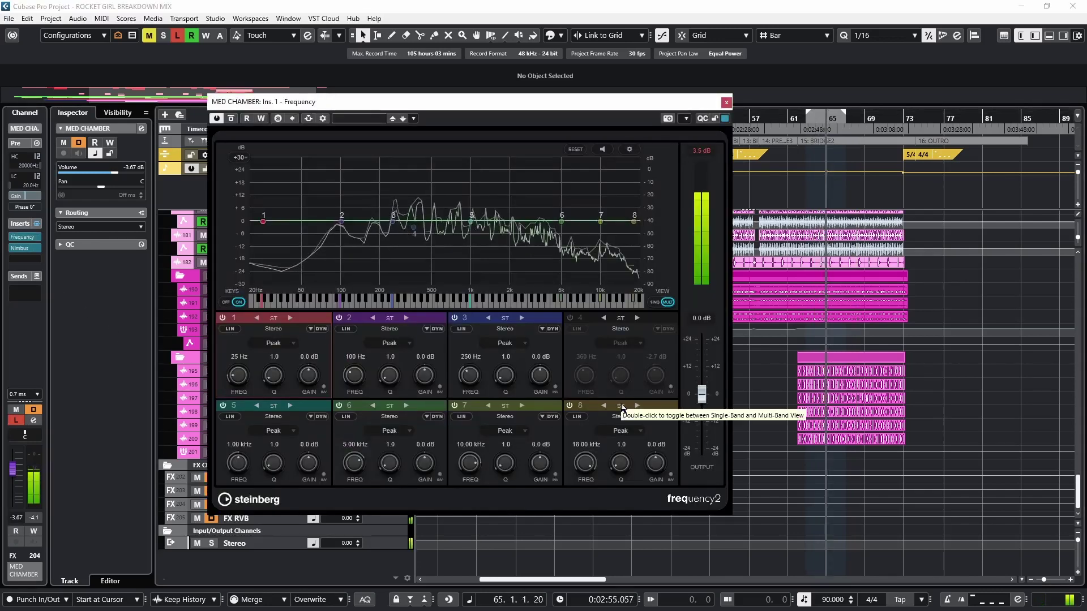
click(726, 103)
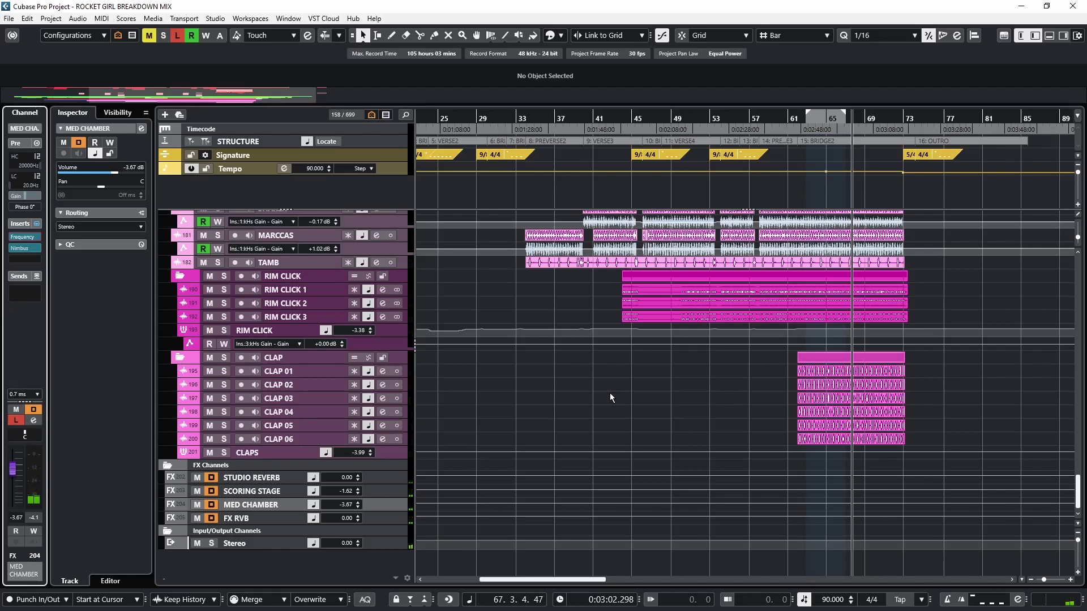
Select the FX RVB channel and listen to it in the outro from bar 75
click(252, 518)
scroll(790, 395, right, 5)
scroll(790, 396, right, 2)
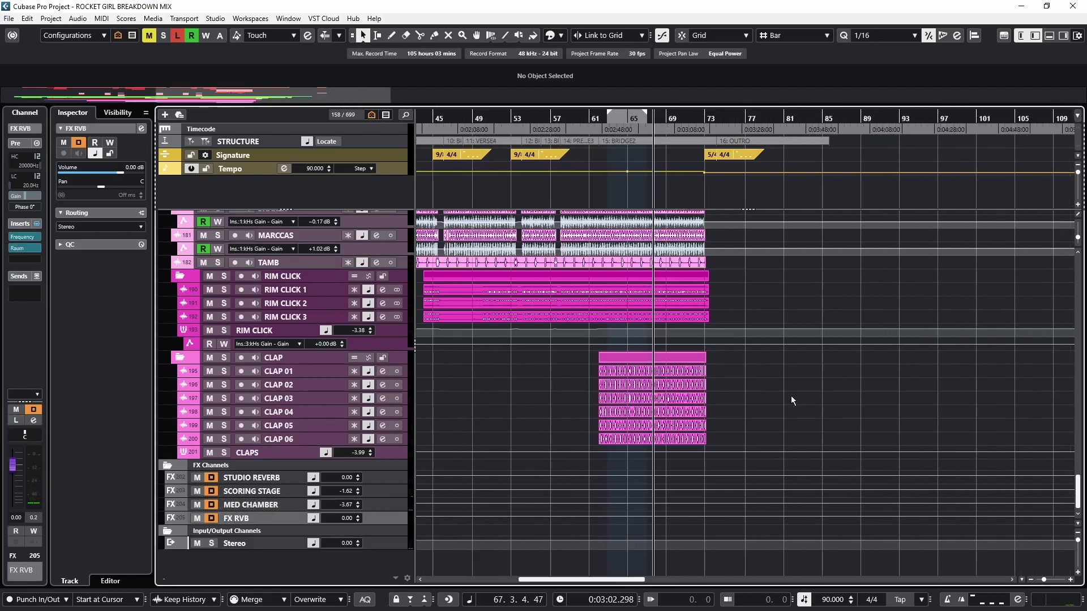
scroll(768, 379, up, 5)
scroll(768, 379, right, 3)
scroll(769, 379, up, 5)
scroll(769, 380, up, 8)
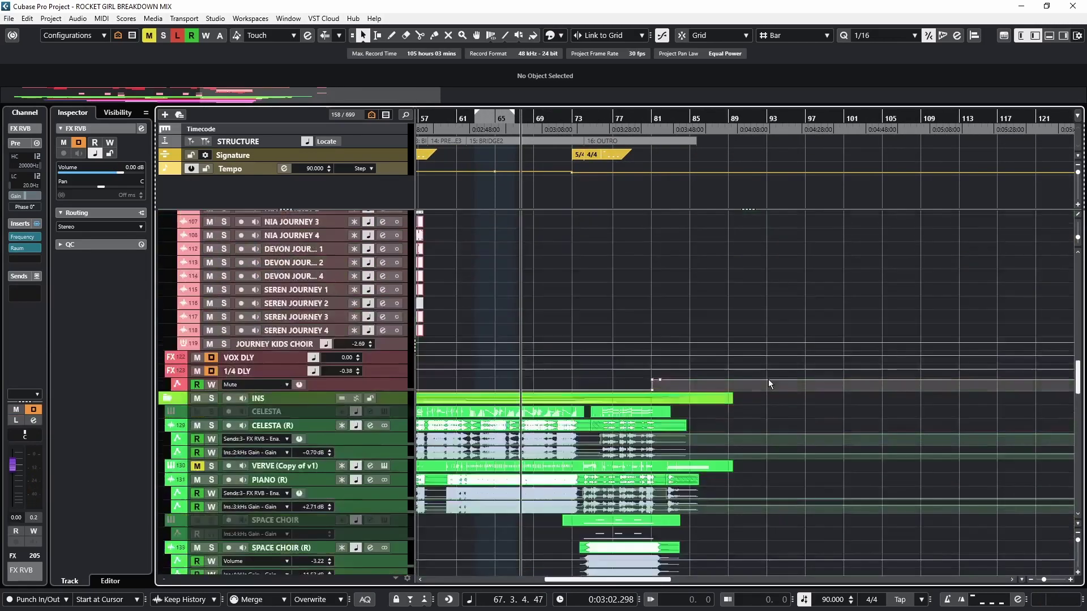
click(600, 120)
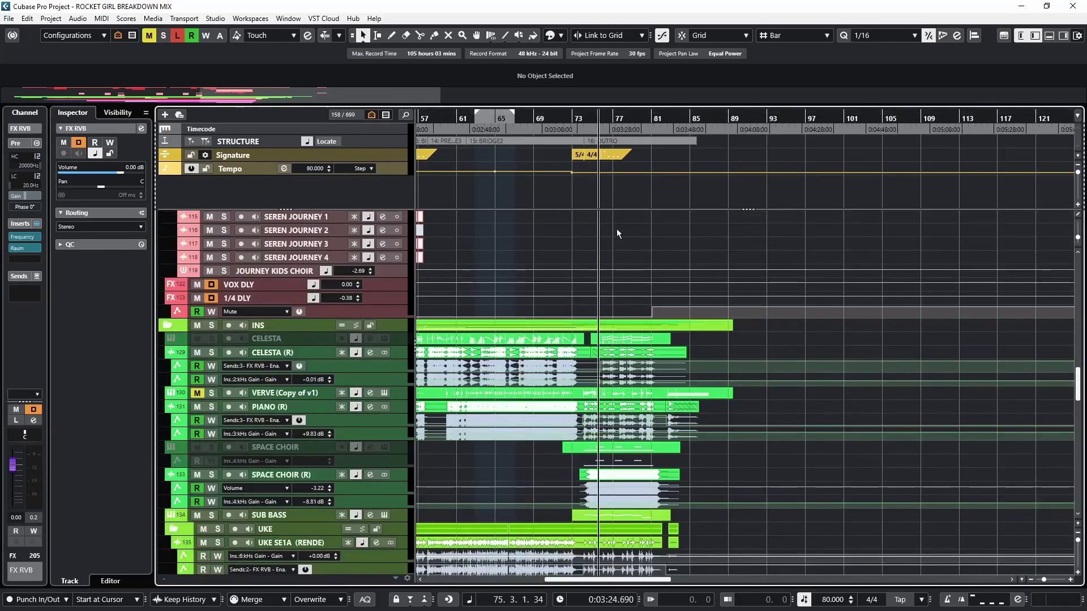
scroll(616, 228, down, 10)
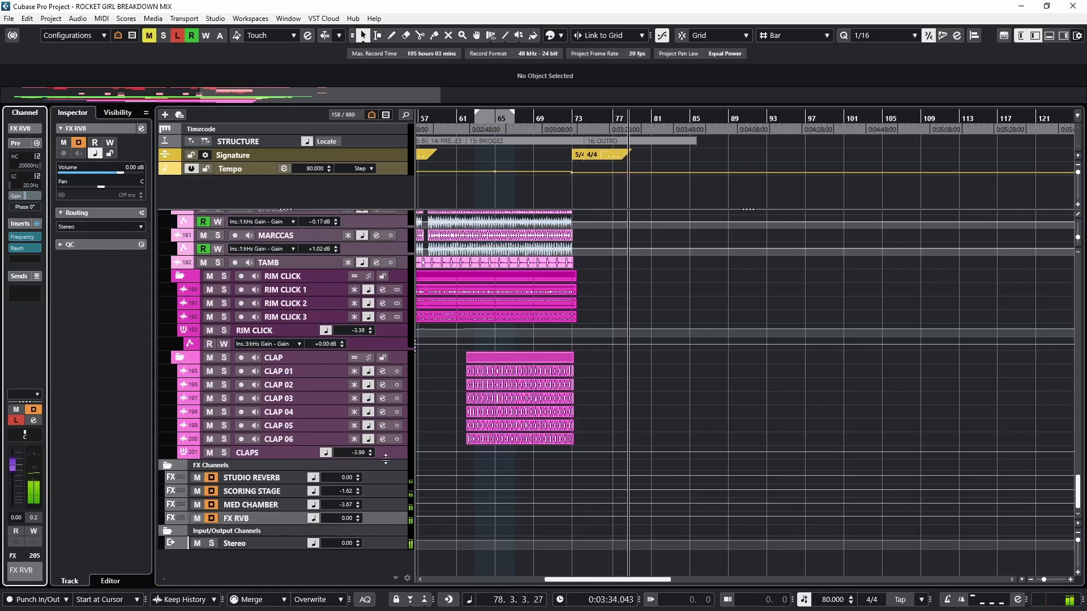
Audition STUDIO REVERB, SCORING STAGE, MED CHAMBER and FX RVB in turn, moving playback to the start of the outro for FX RVB
click(266, 481)
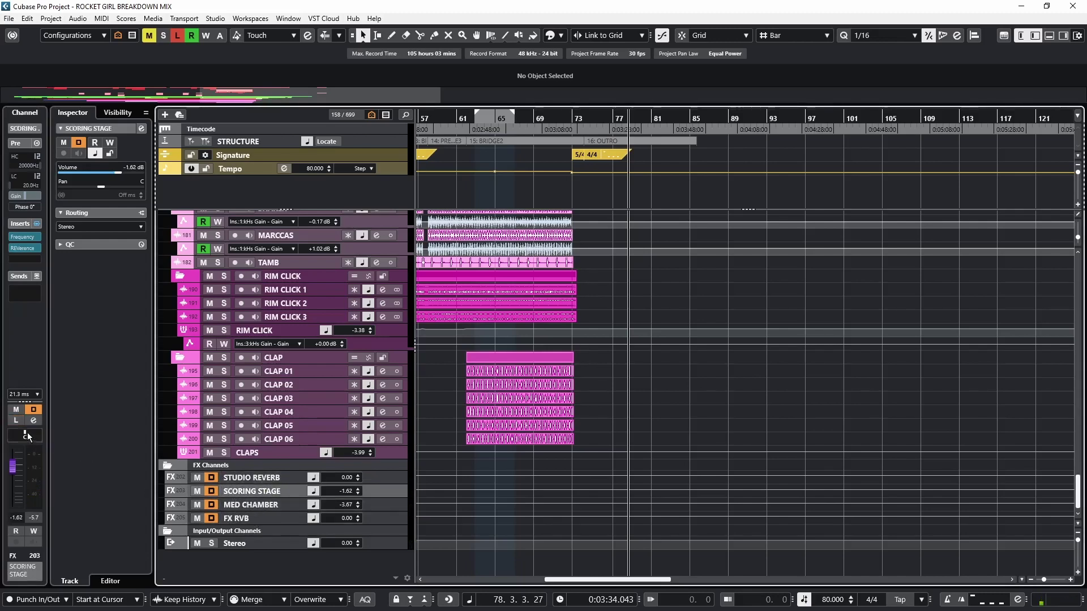
click(249, 491)
click(248, 506)
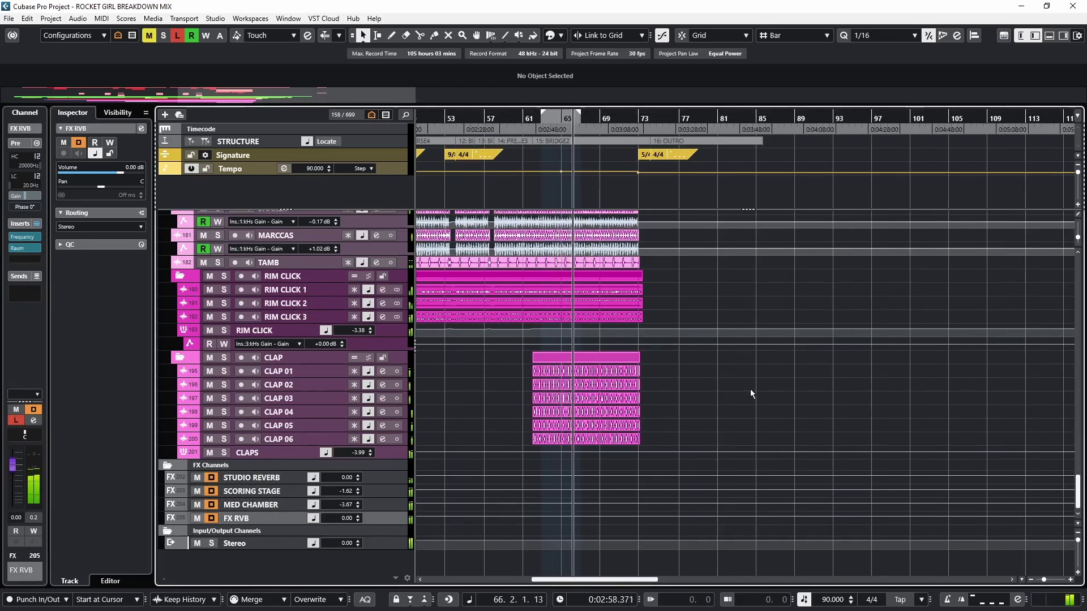
scroll(750, 389, right, 2)
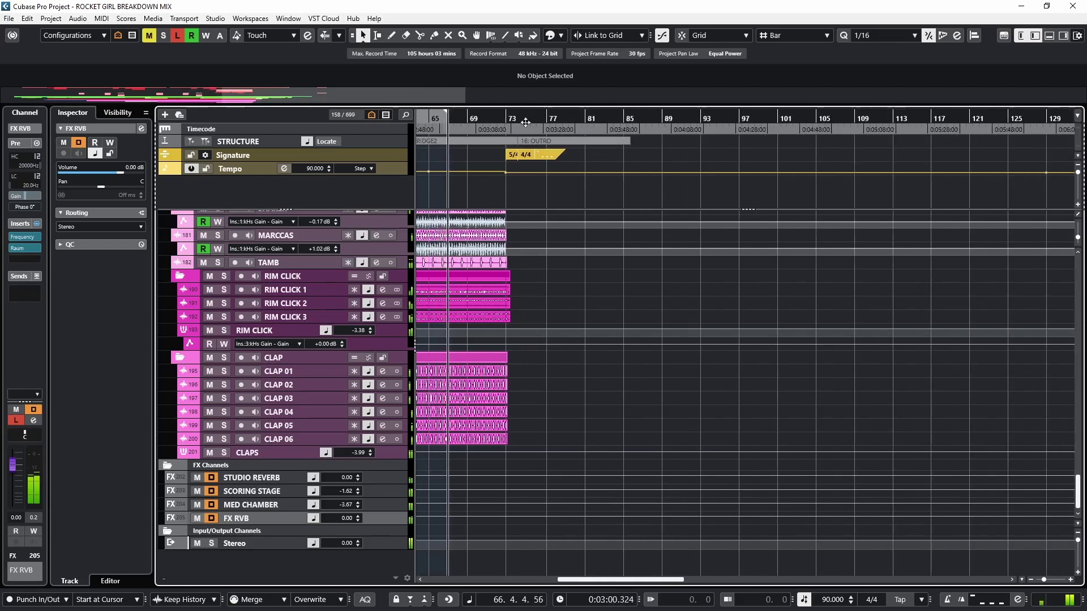
click(521, 113)
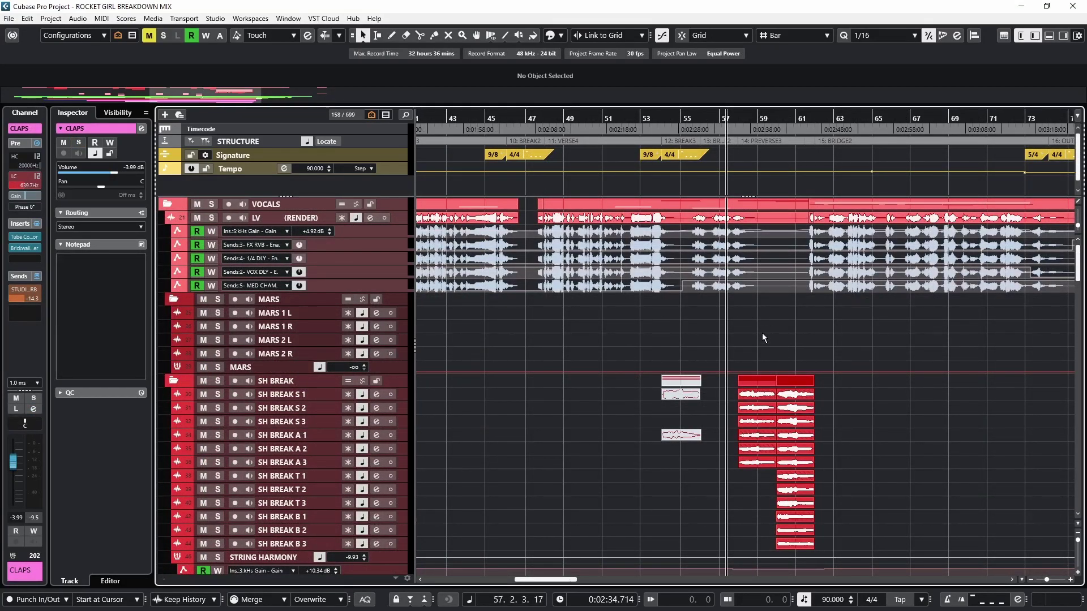
Enlarge the track heights and zoom out to examine LV's gain and send automation across the whole song
scroll(761, 333, right, 3)
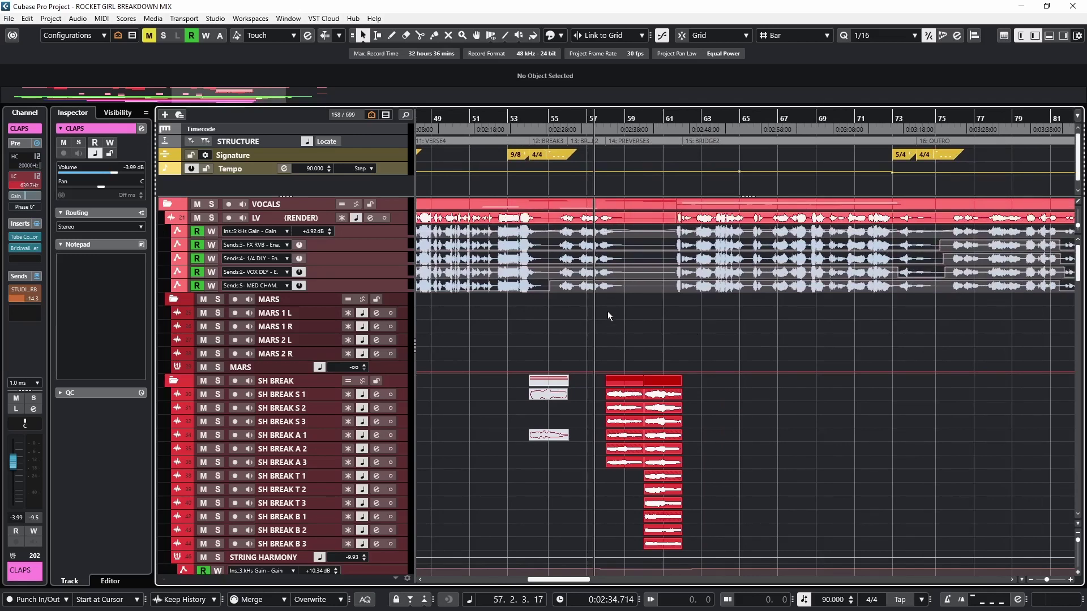
key(shift+h)
key(shift+h)
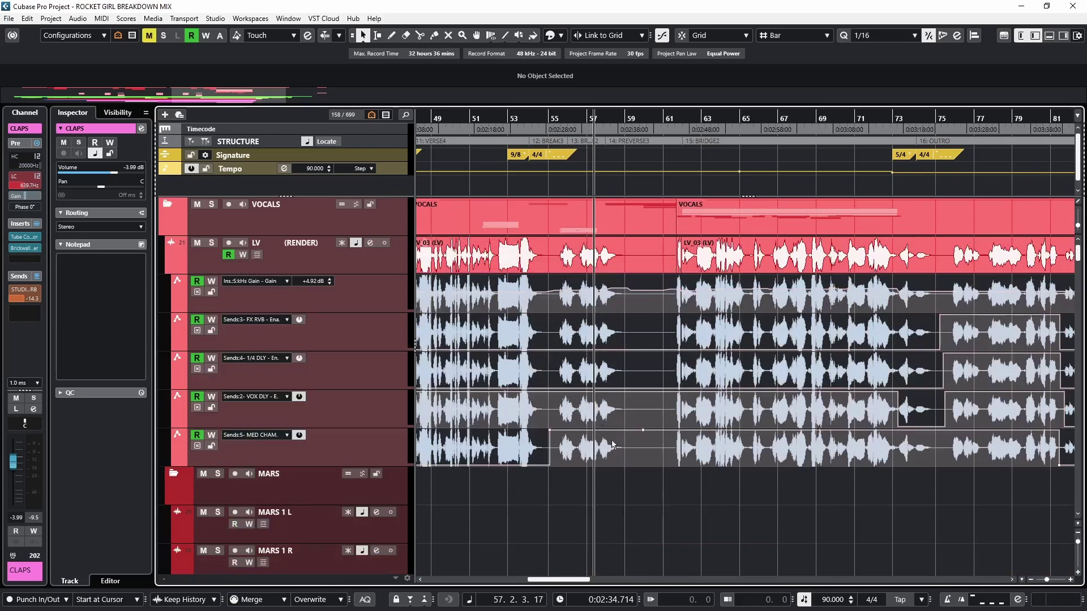
key(g)
key(g)
key(g)
key(g)
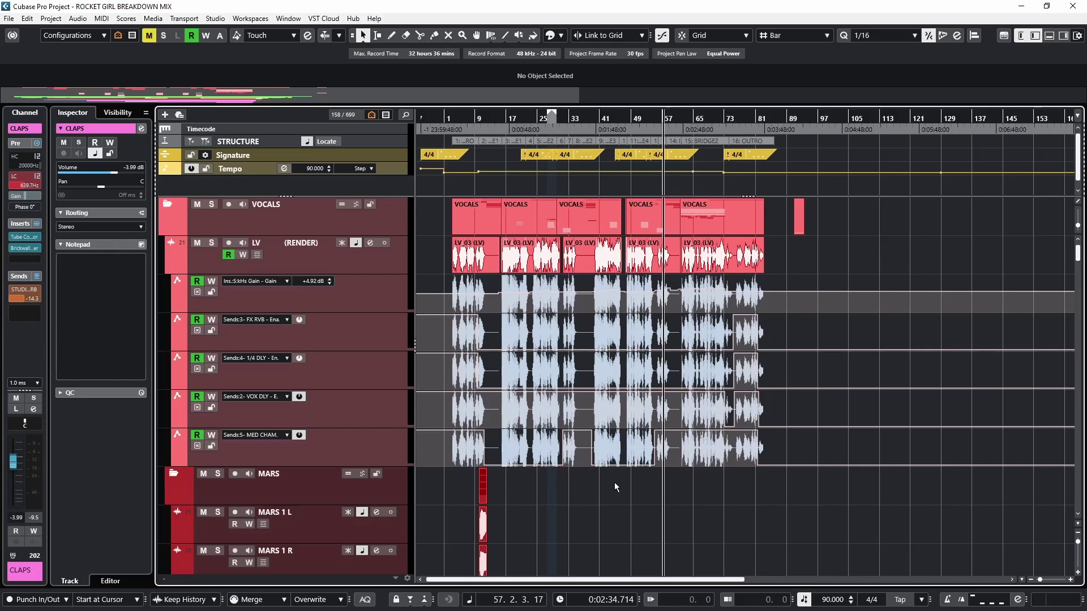
scroll(599, 291, down, 2)
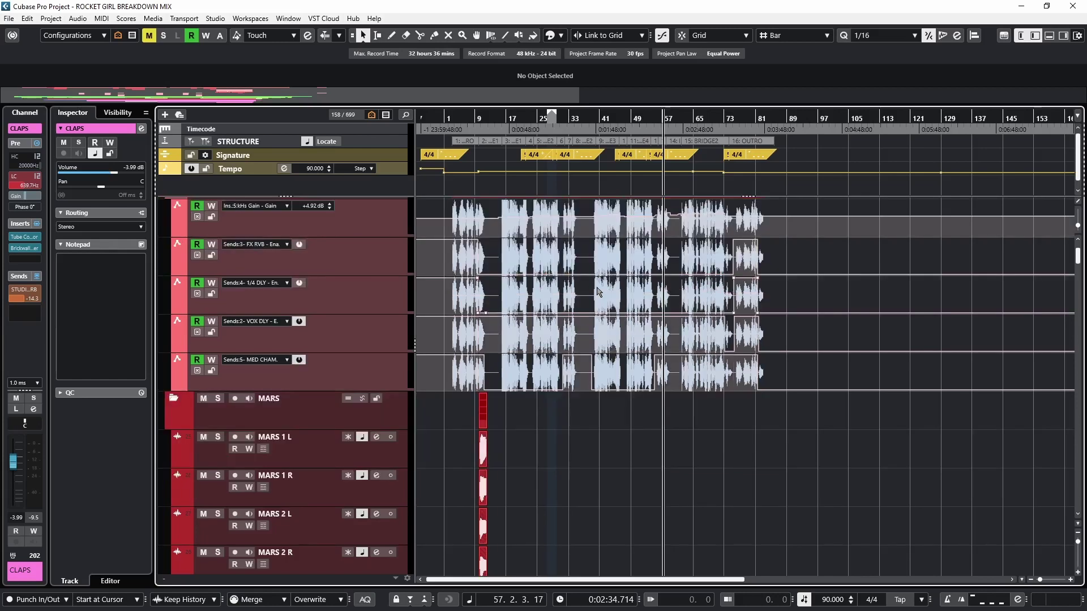
Open the kHs Gain insert on LV from the vocal track, examine its gain setting, and close it
ctrl+scroll(599, 292, up, 2)
scroll(598, 292, up, 2)
ctrl+scroll(599, 290, up, 4)
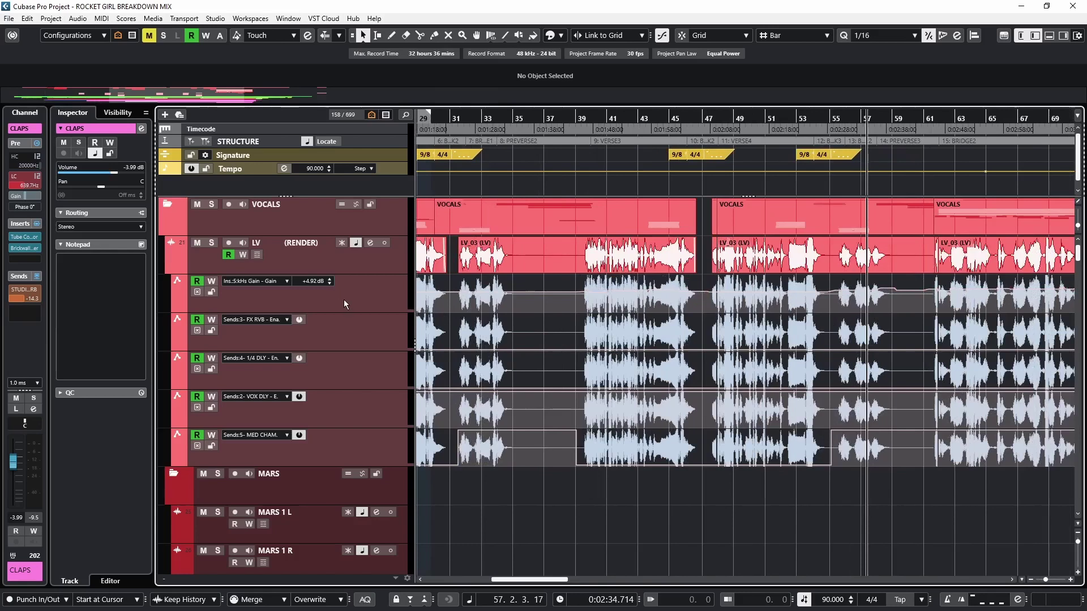
double_click(301, 252)
drag(451, 136, 415, 133)
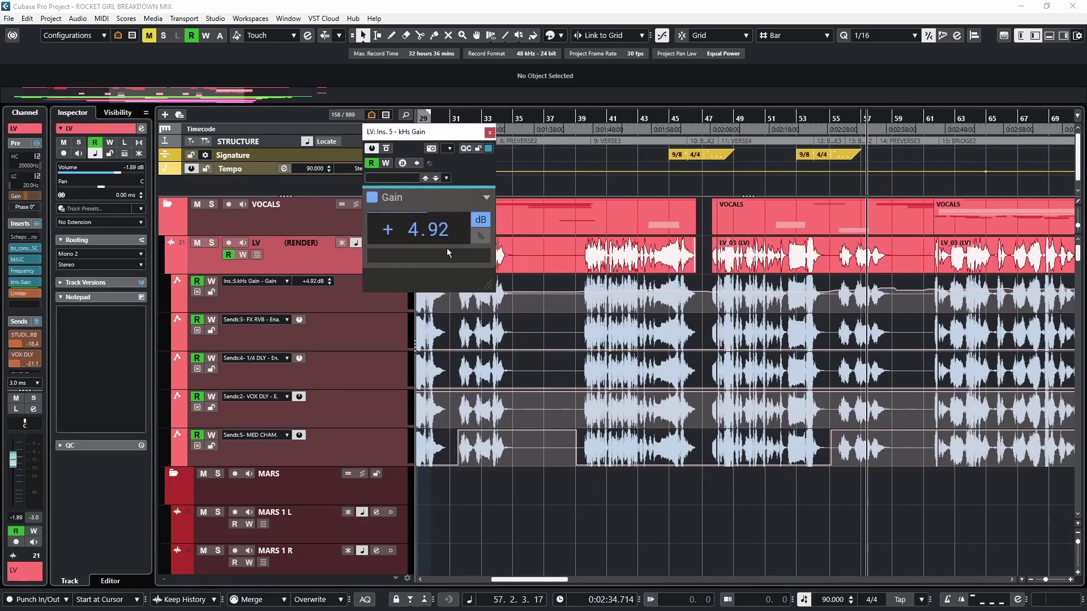
click(489, 132)
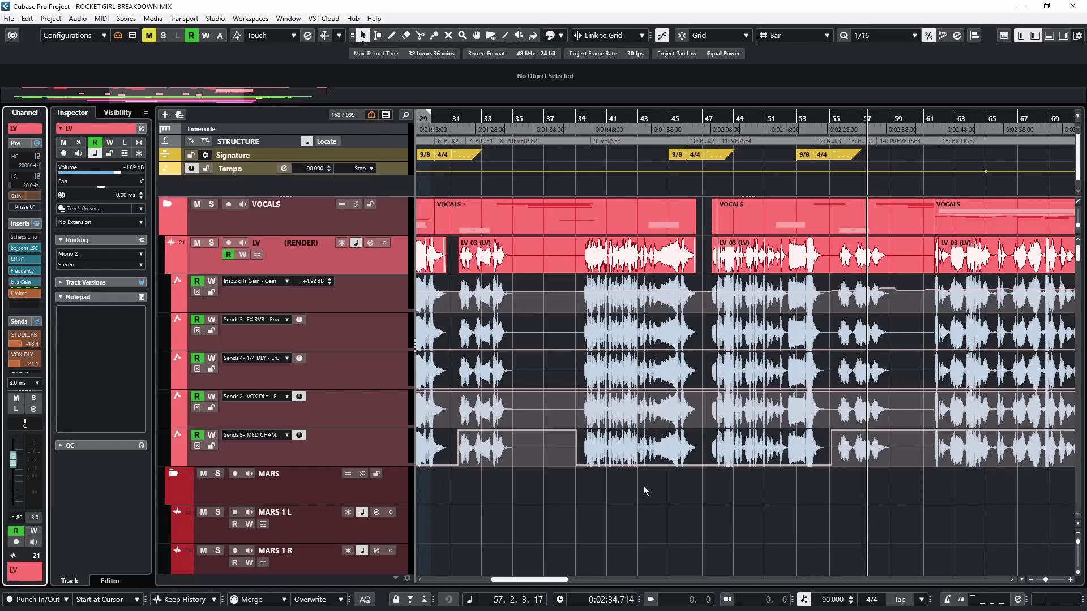
Examine the gain automation on the harmony, choir, piano and space choir tracks, reducing the track heights
scroll(640, 480, down, 15)
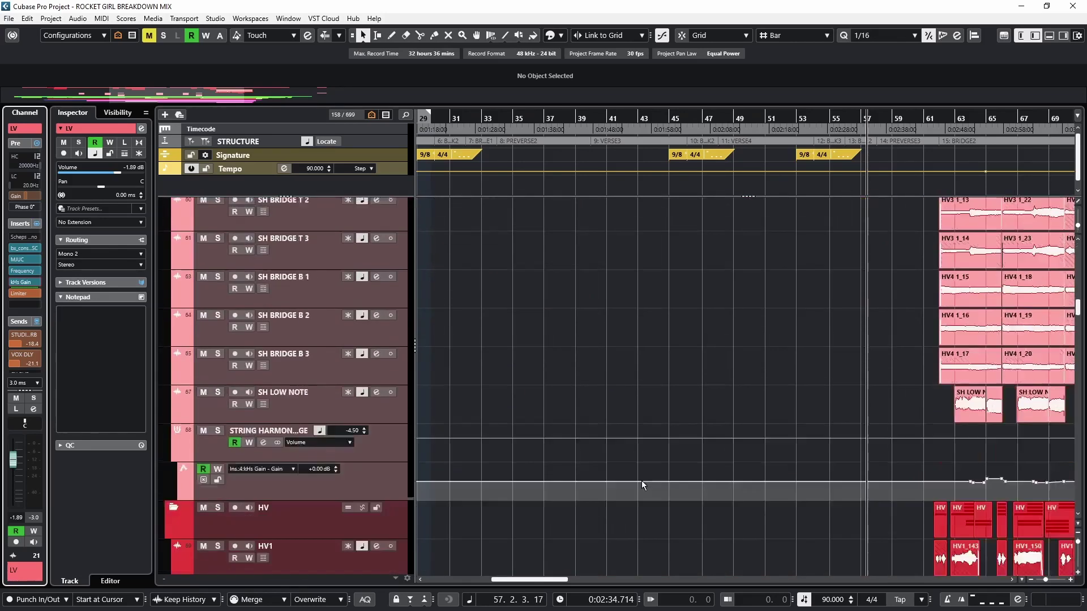
scroll(640, 481, down, 15)
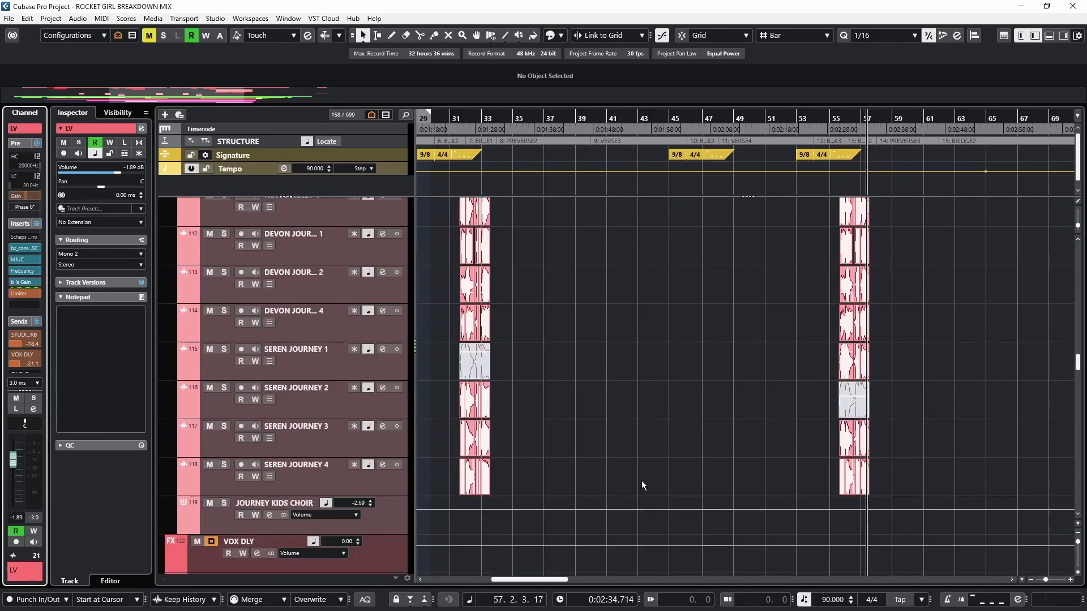
scroll(641, 485, down, 8)
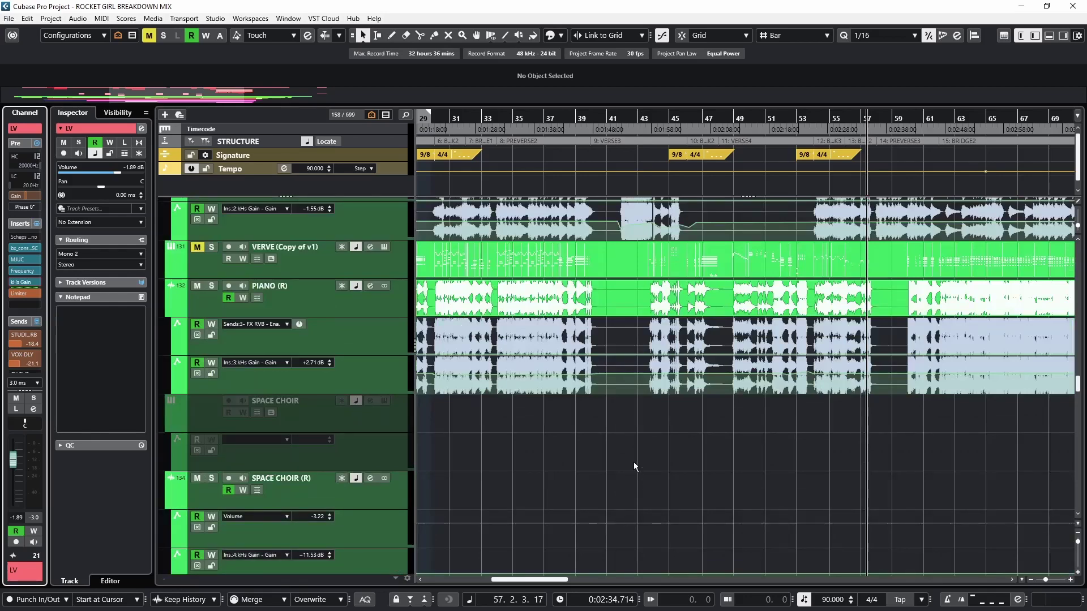
click(634, 462)
key(shift+g)
key(shift+g)
key(shift+g)
scroll(633, 467, up, 3)
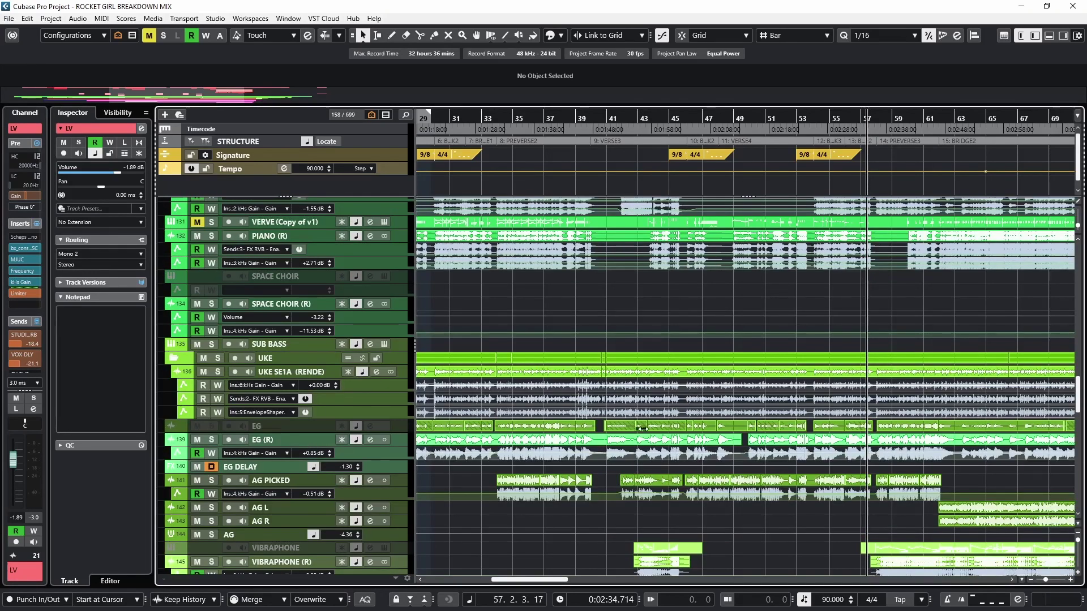
Examine the kHs Gain automation on the rendered violins, violas and cellos from PREVERSE1 to BRIDGE2 with enlarged track heights
scroll(628, 396, down, 8)
scroll(625, 340, up, 5)
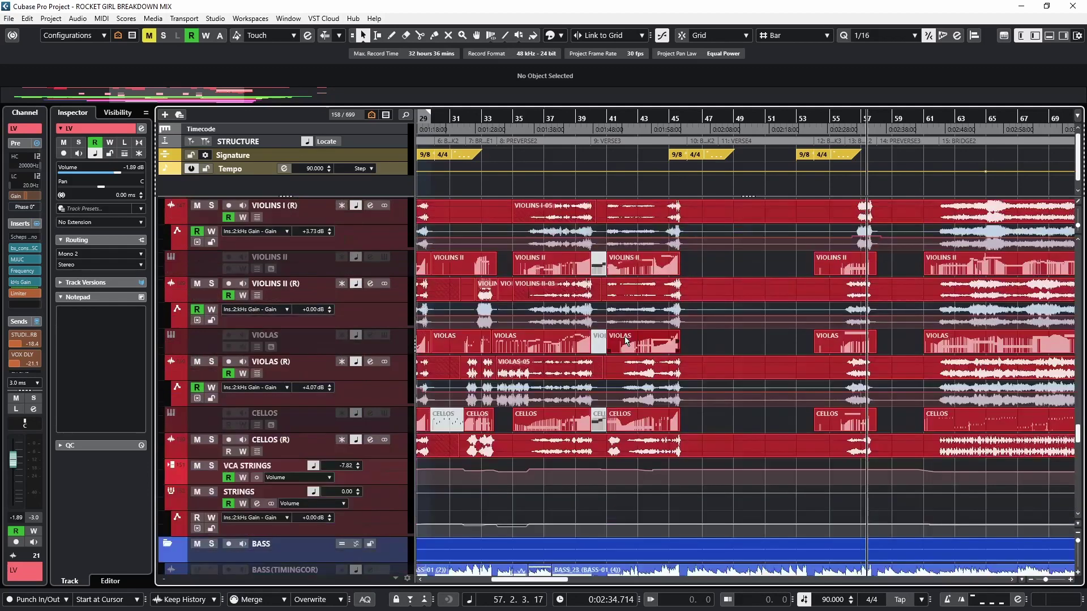
scroll(624, 340, down, 4)
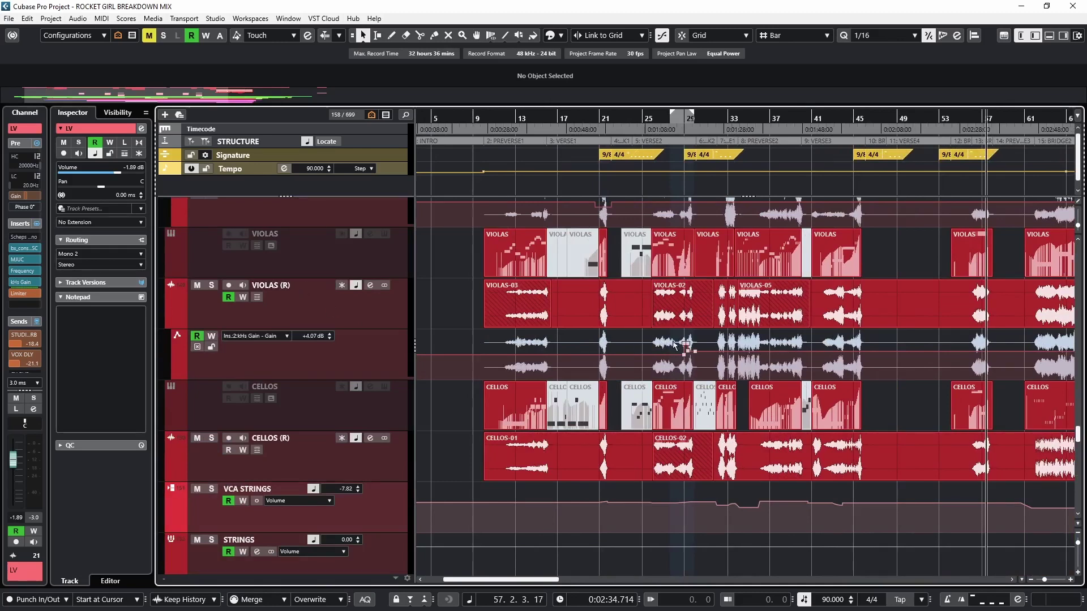
scroll(679, 349, up, 2)
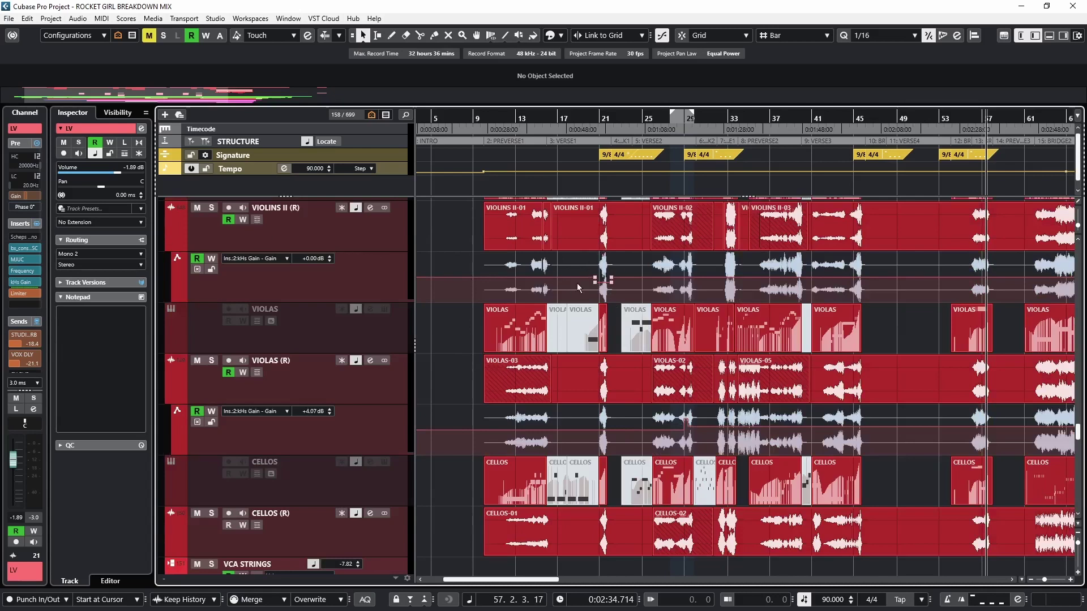
scroll(577, 287, up, 4)
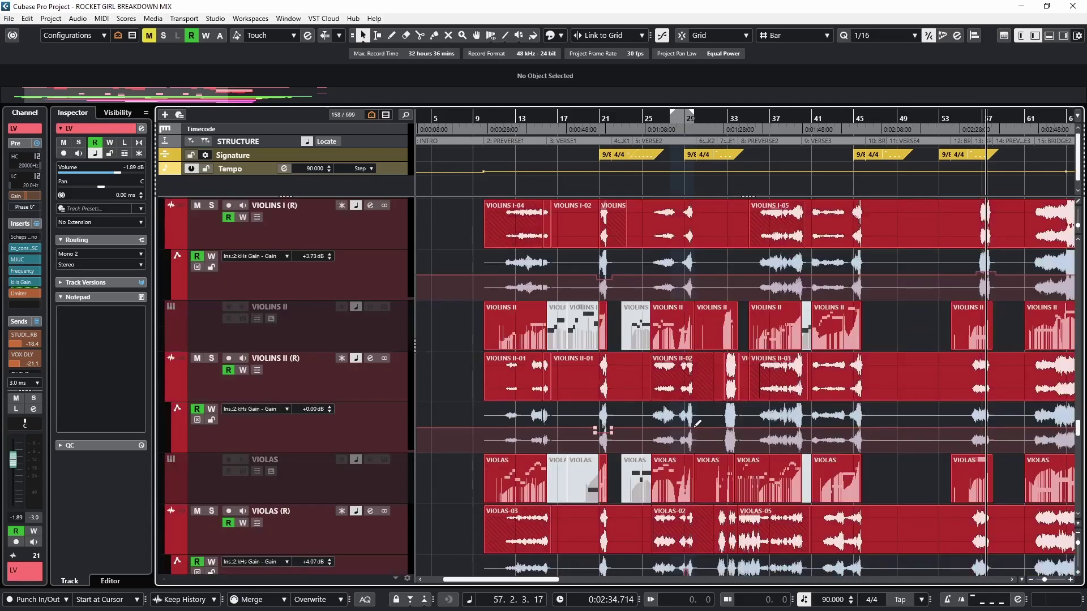
Open bx_masterdesk on the Stereo output, examine its mastering settings, and close it
scroll(786, 345, right, 4)
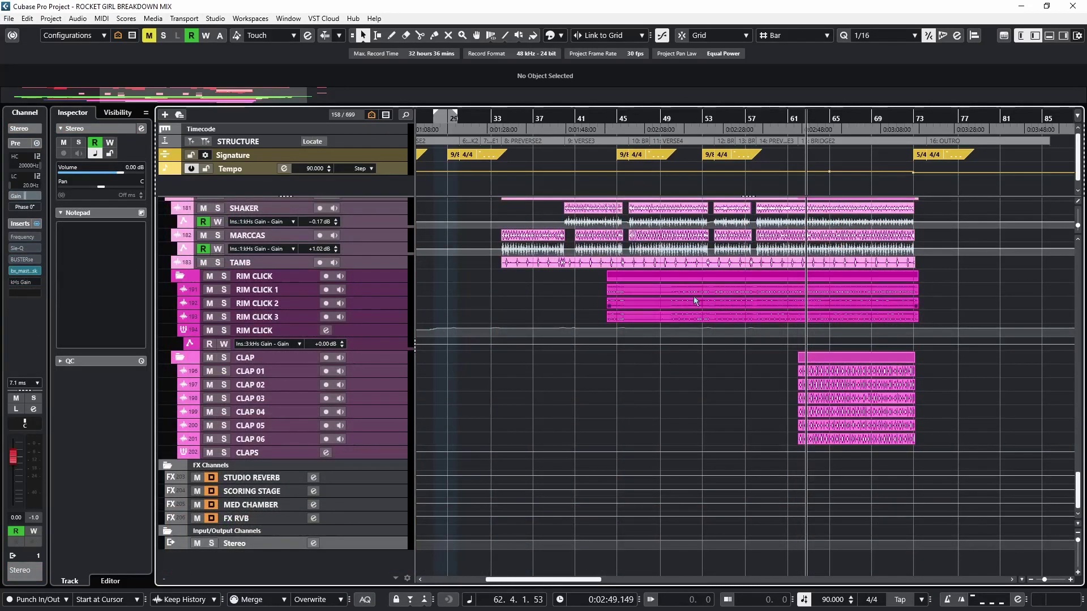
click(23, 270)
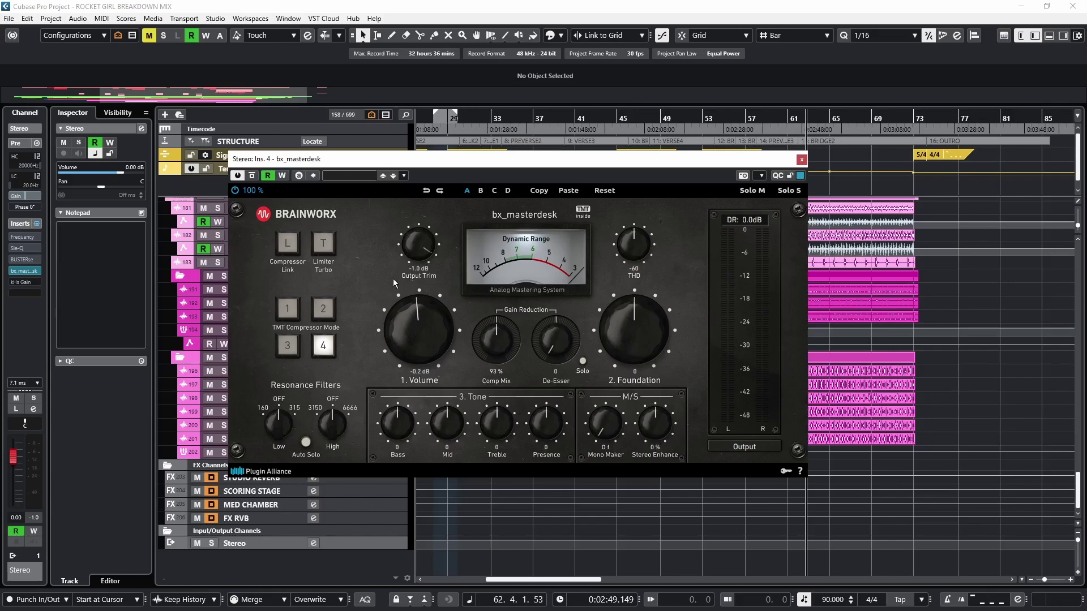
click(801, 160)
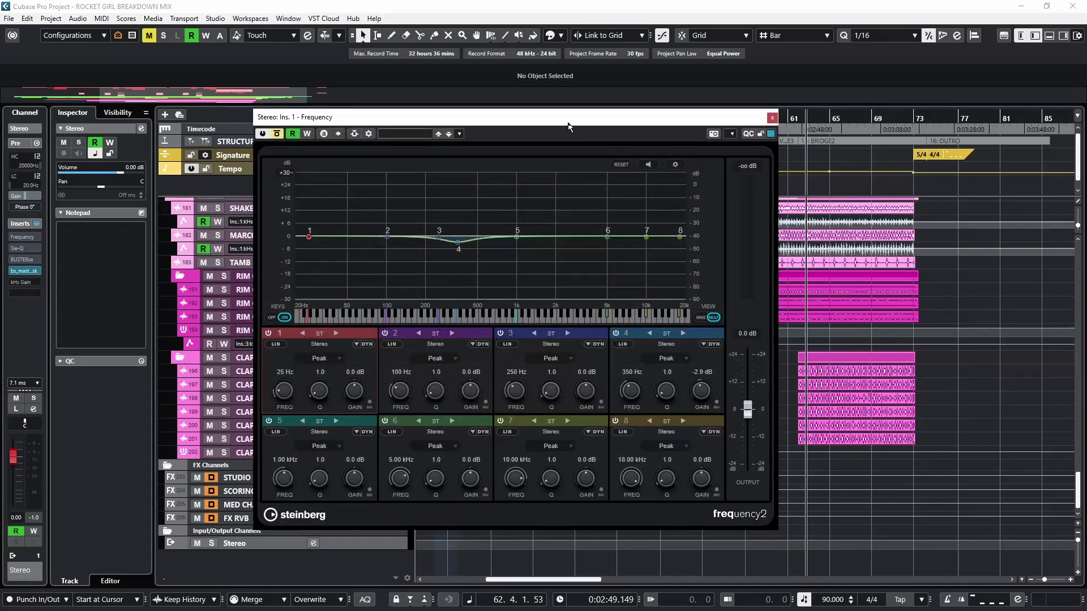
Take the Stereo output's Frequency EQ out of bypass while playing BRIDGE2, examine its 350 Hz cut, and close it
drag(521, 117, 453, 65)
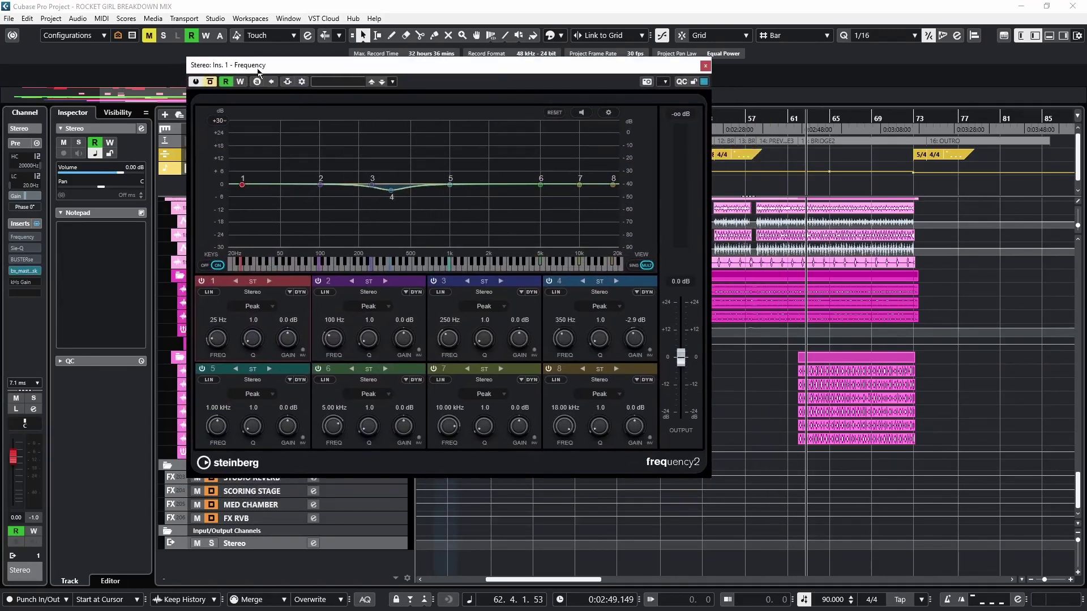
drag(256, 70, 296, 69)
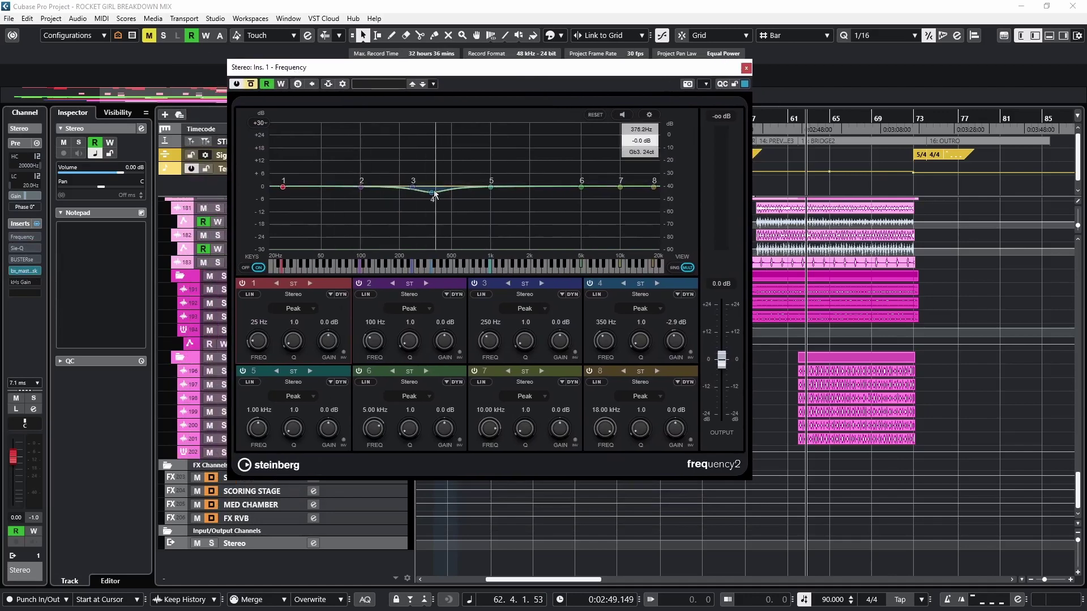
drag(436, 66, 373, 62)
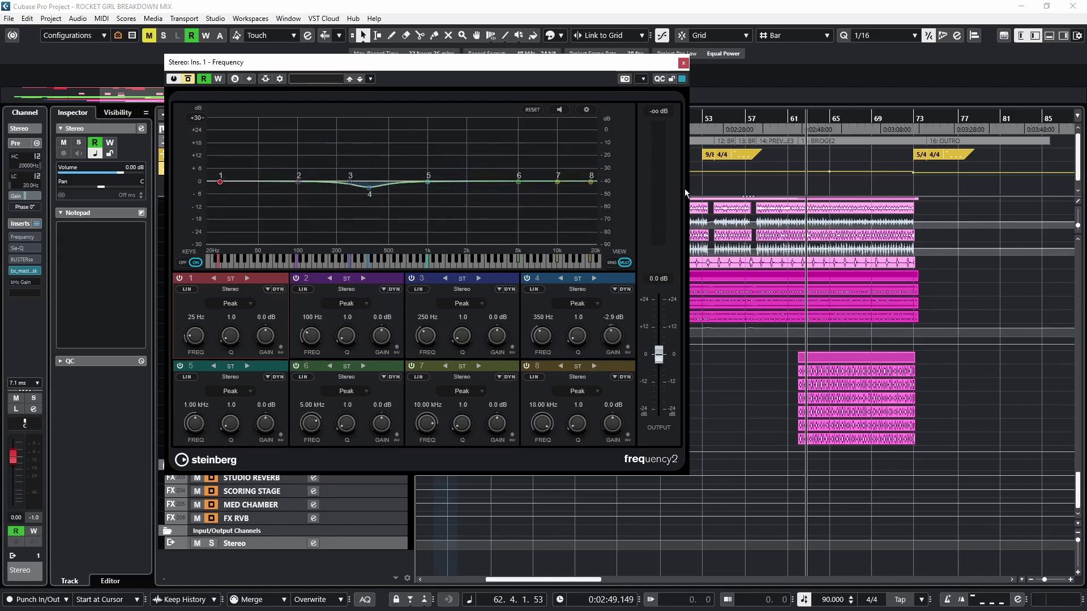
click(802, 117)
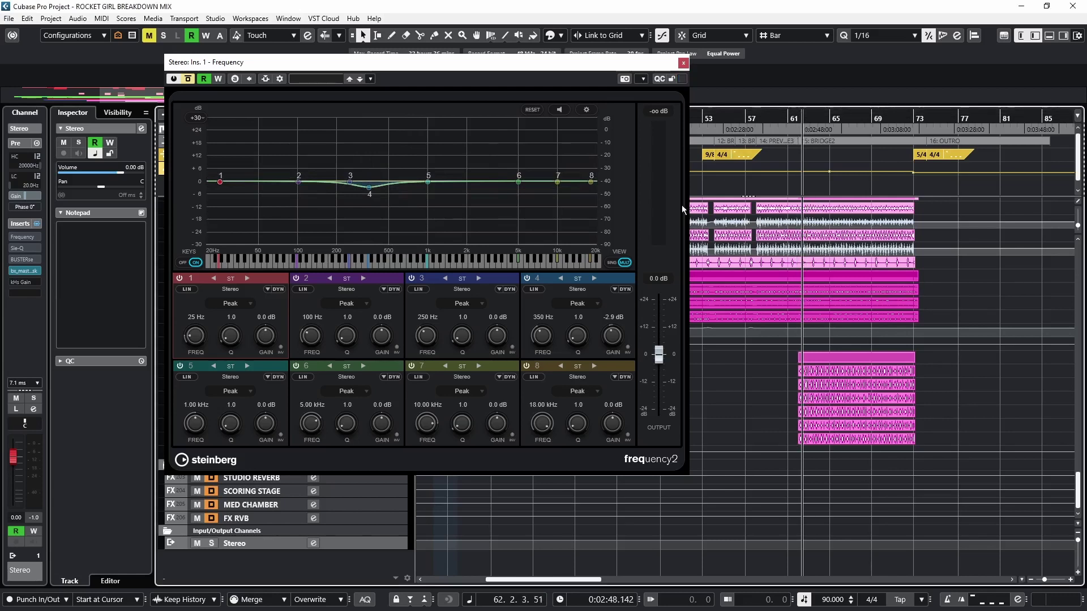
key(space)
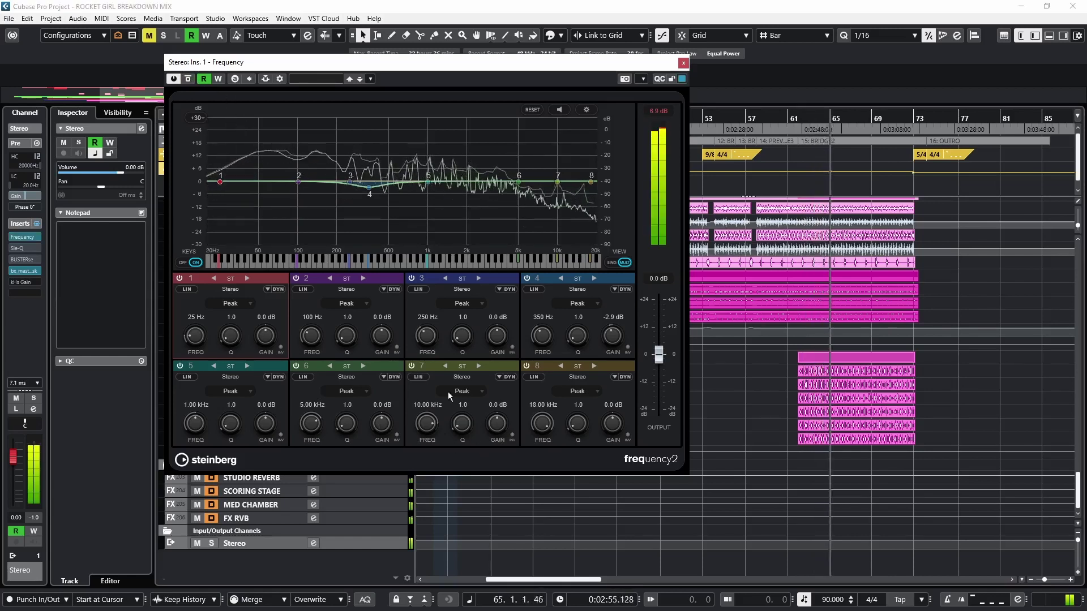
drag(612, 339, 617, 318)
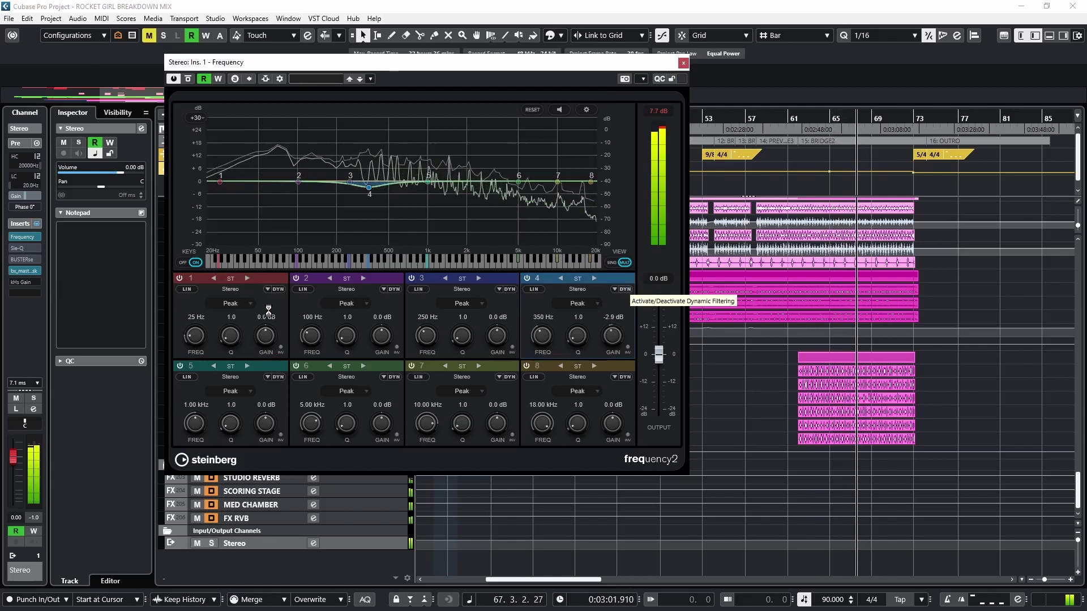
click(684, 63)
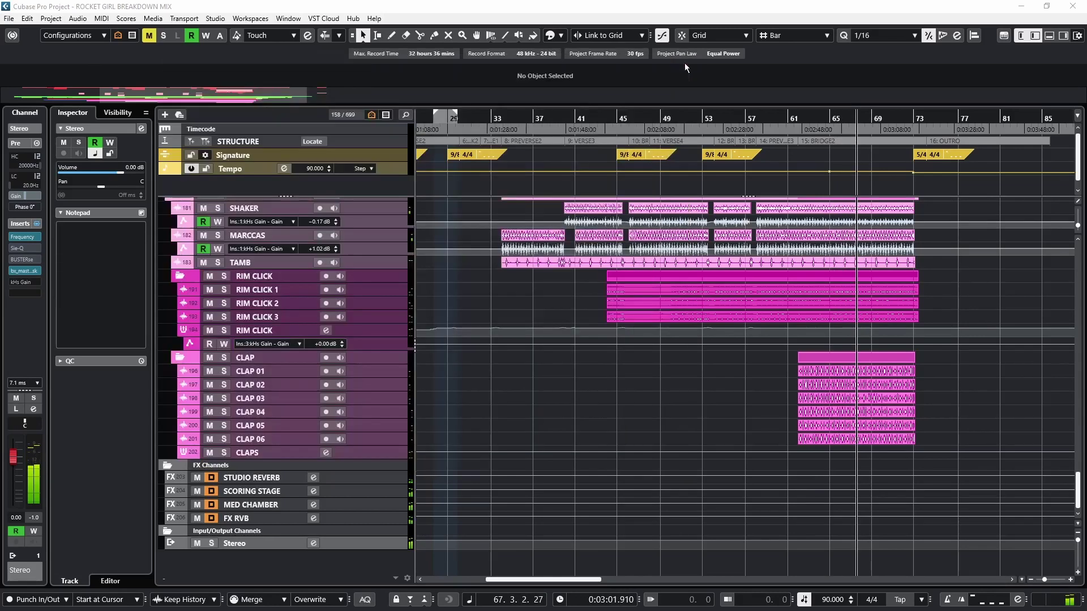
Take Sie-Q on the Stereo output out of bypass while playing from the start of BRIDGE2, and close it
click(24, 246)
drag(346, 187, 371, 139)
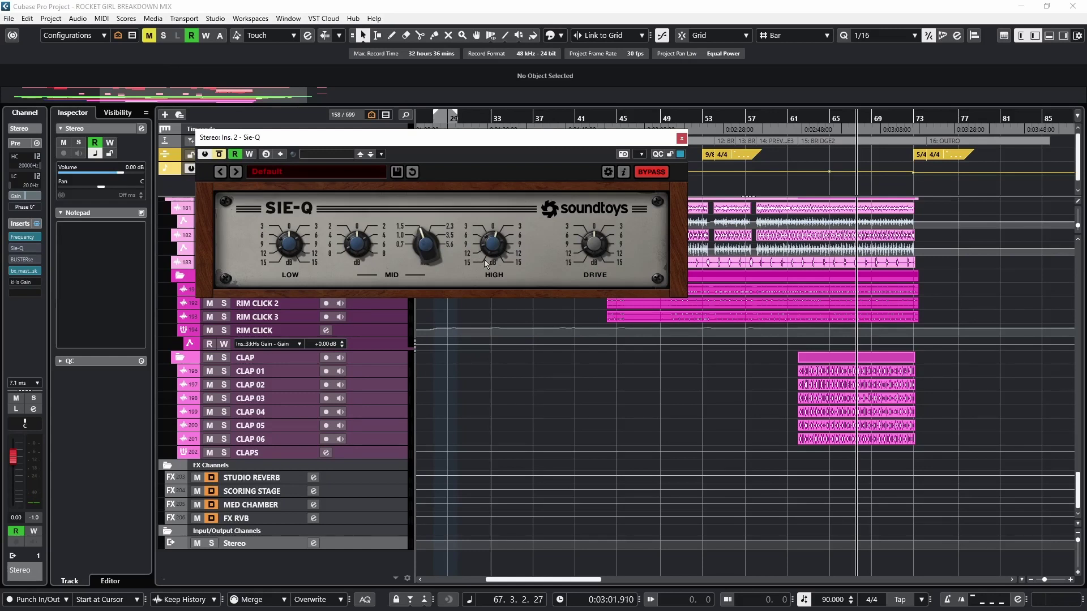
click(800, 128)
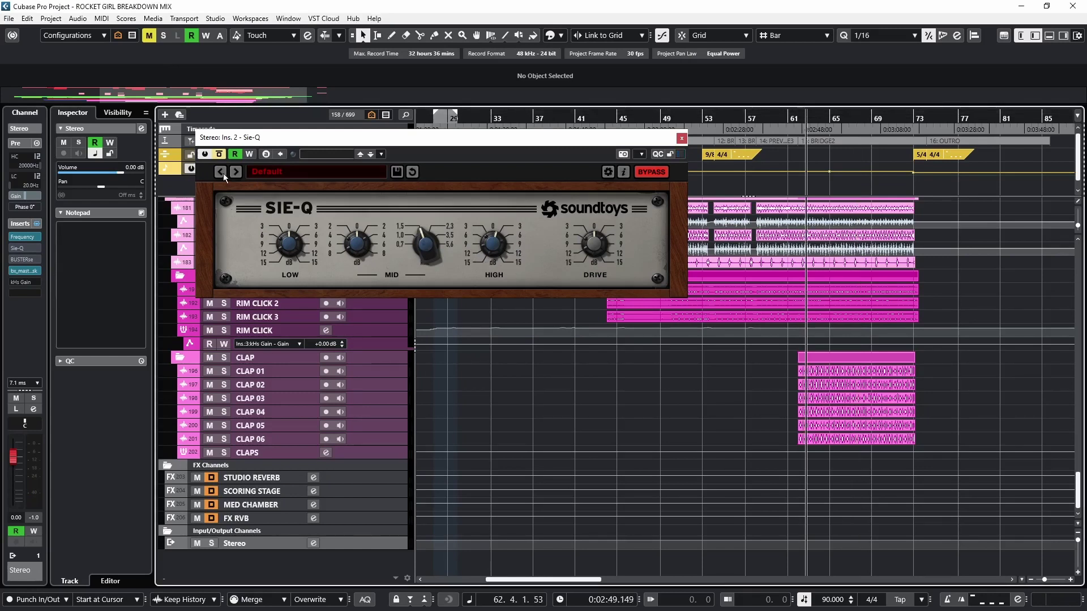
key(space)
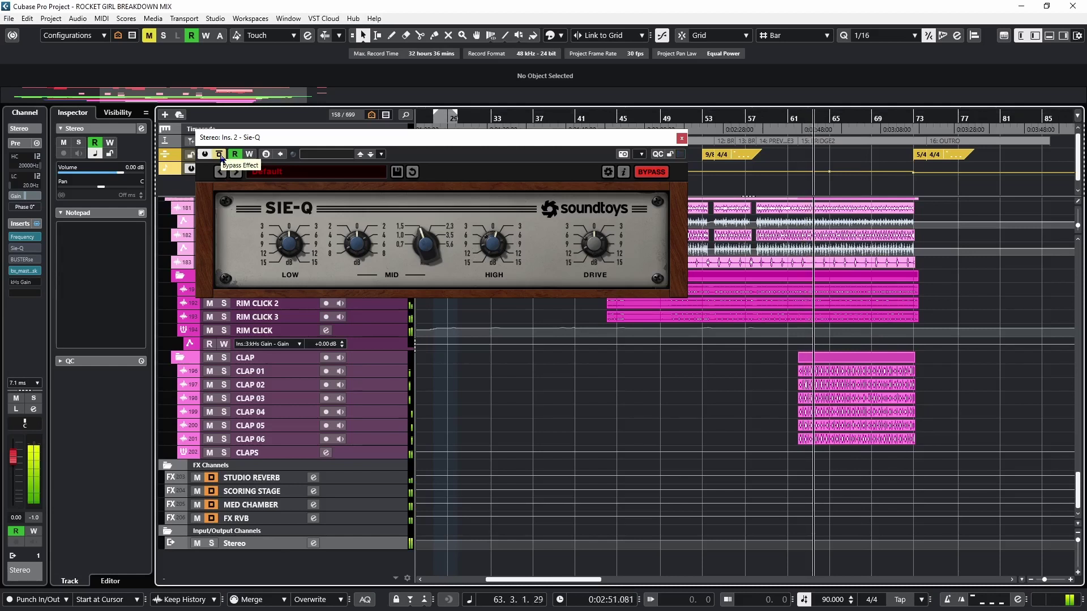
click(220, 154)
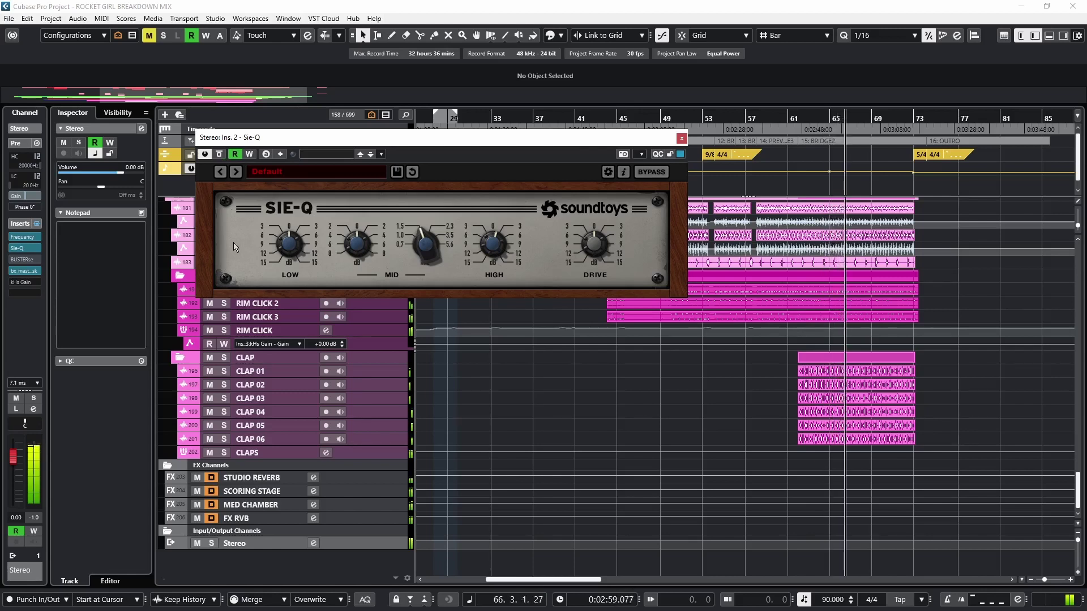
key(space)
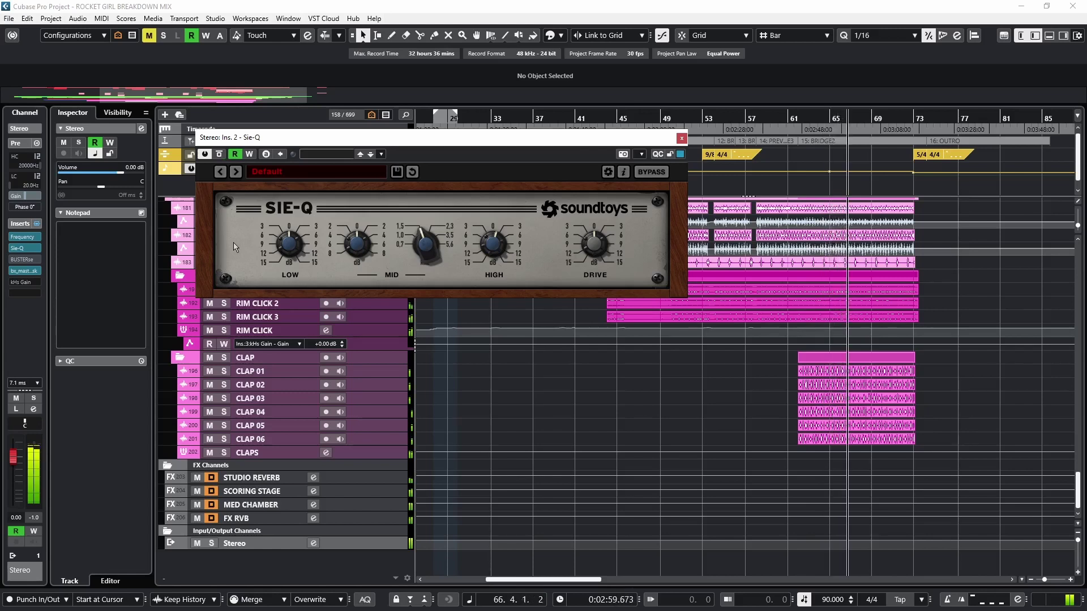
click(681, 138)
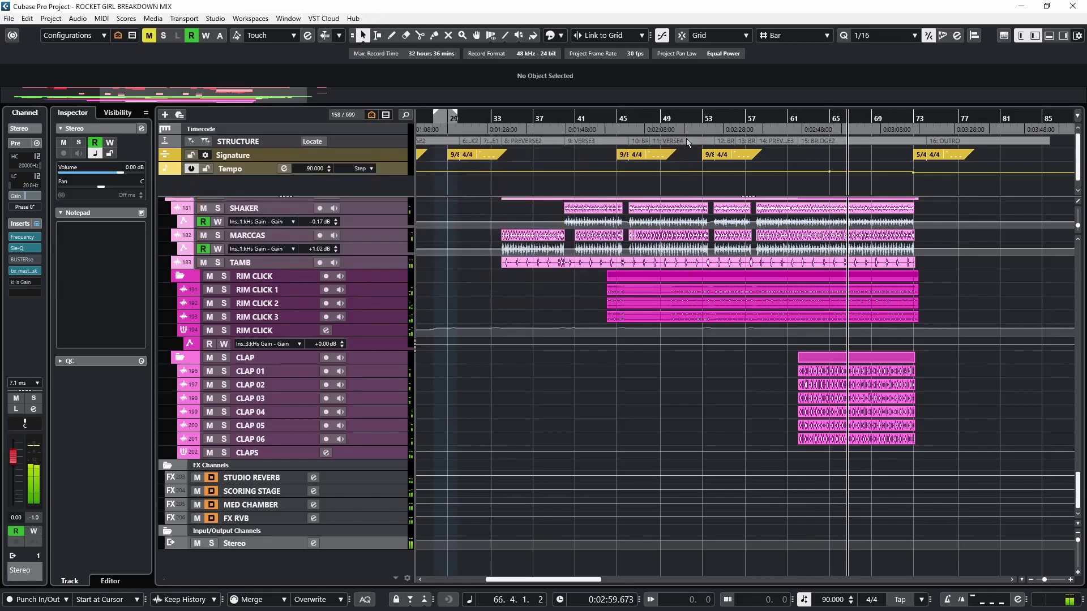
Open BUSTERse on the Stereo output and take it out of bypass while playing from the start of BRIDGE2
click(25, 259)
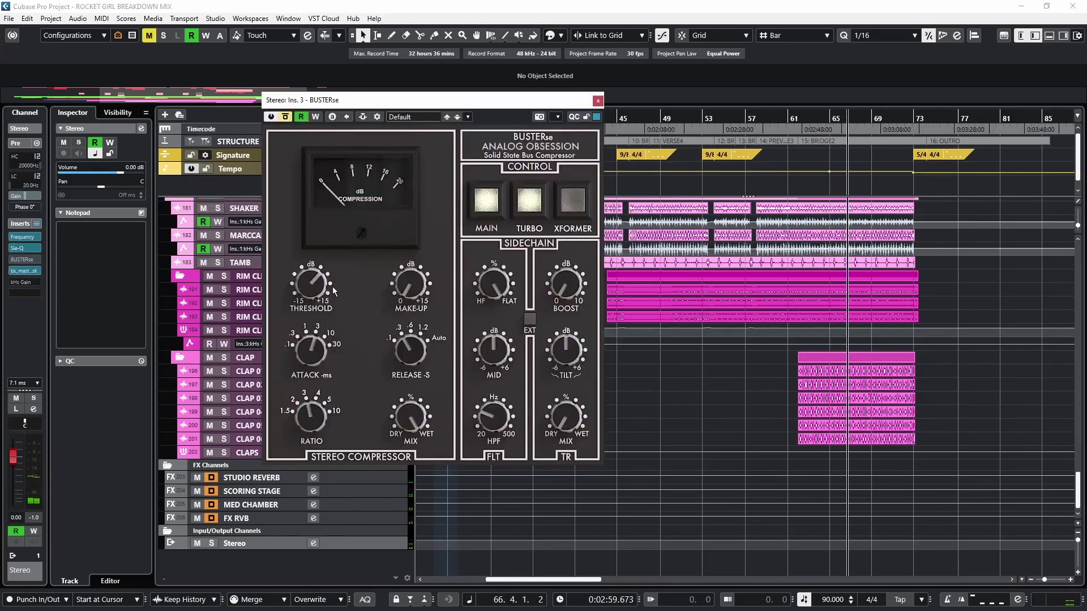
drag(399, 99, 363, 70)
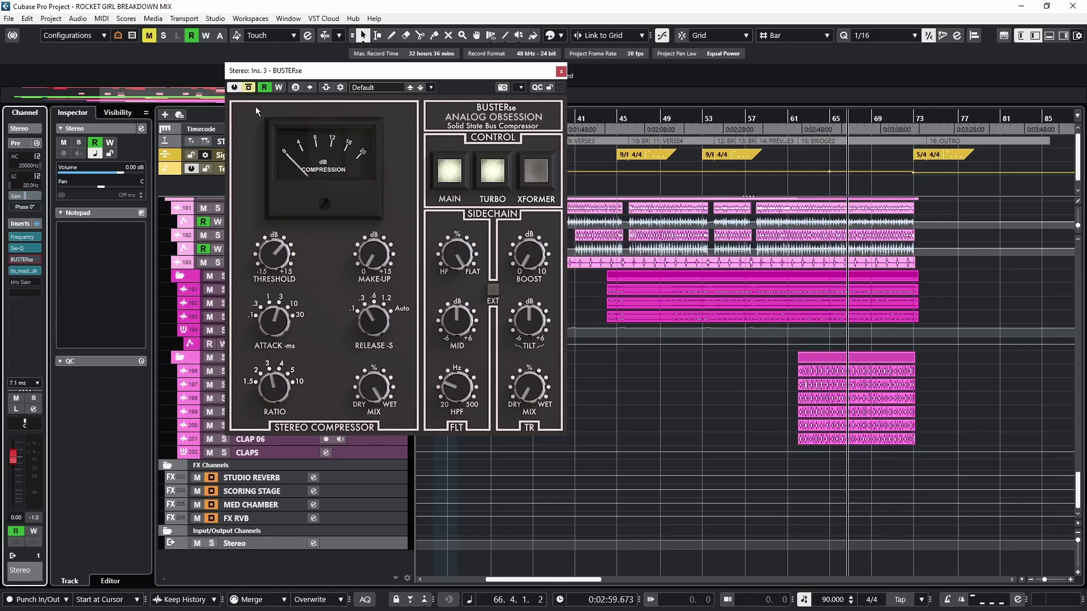
click(804, 117)
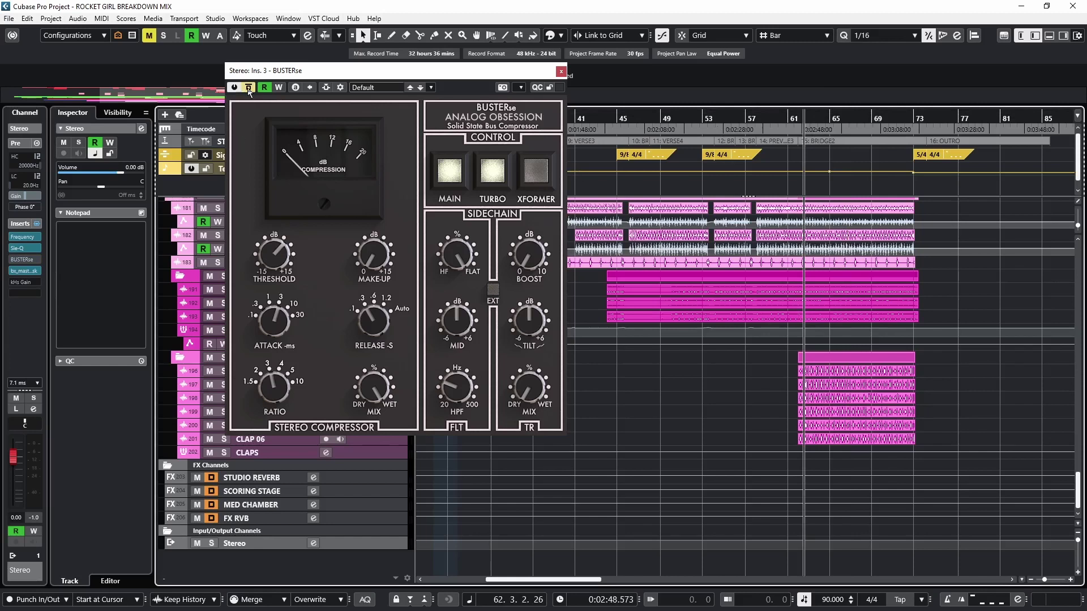
key(space)
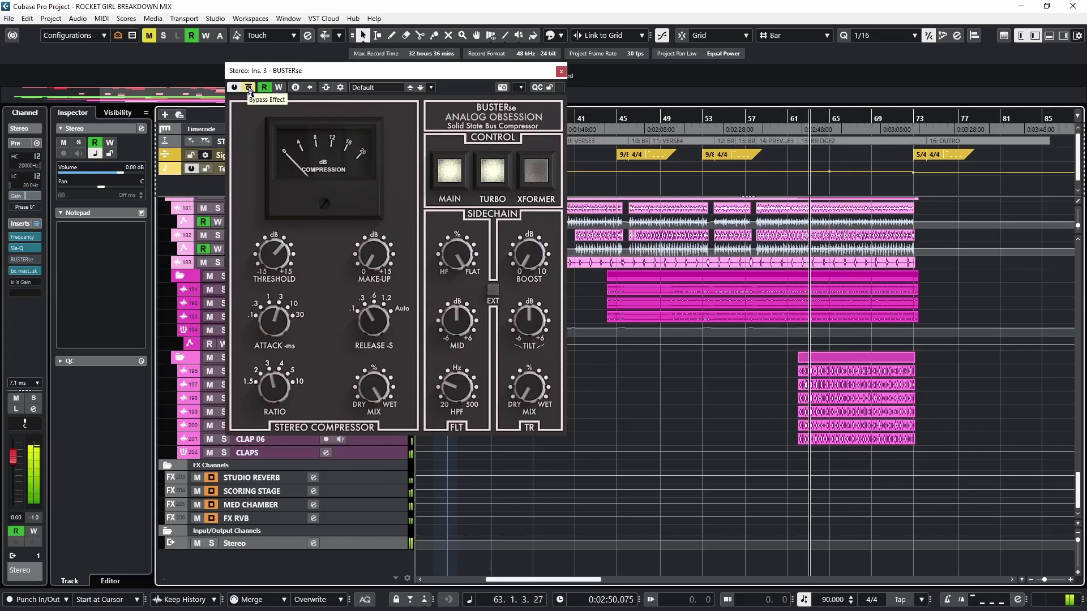
click(249, 88)
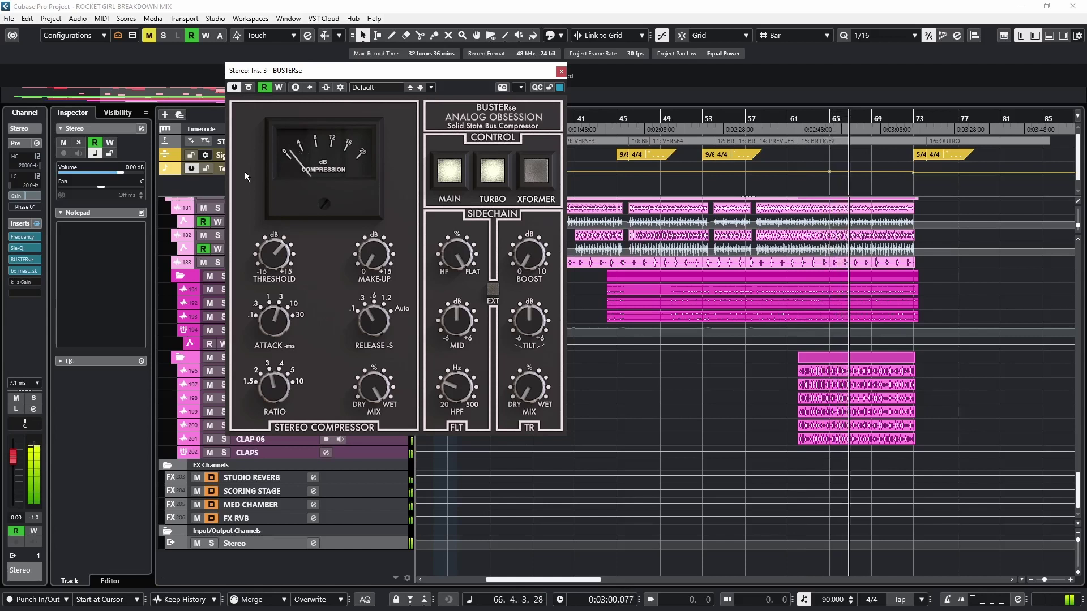
key(space)
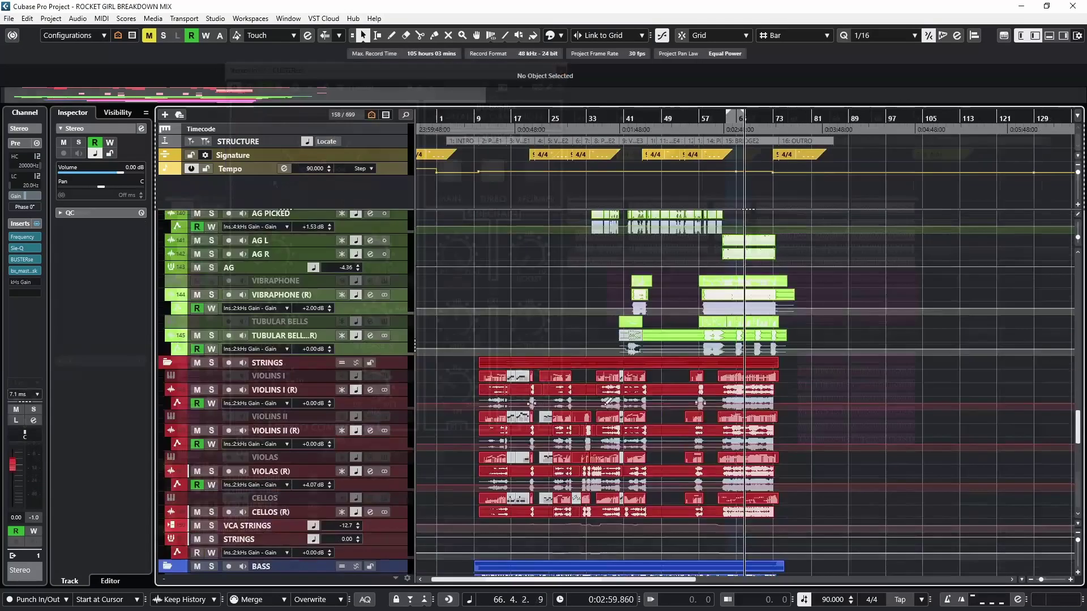
Review the whole project's vocal, choir, instrument, strings, bass and drum tracks across the full song
scroll(603, 406, up, 15)
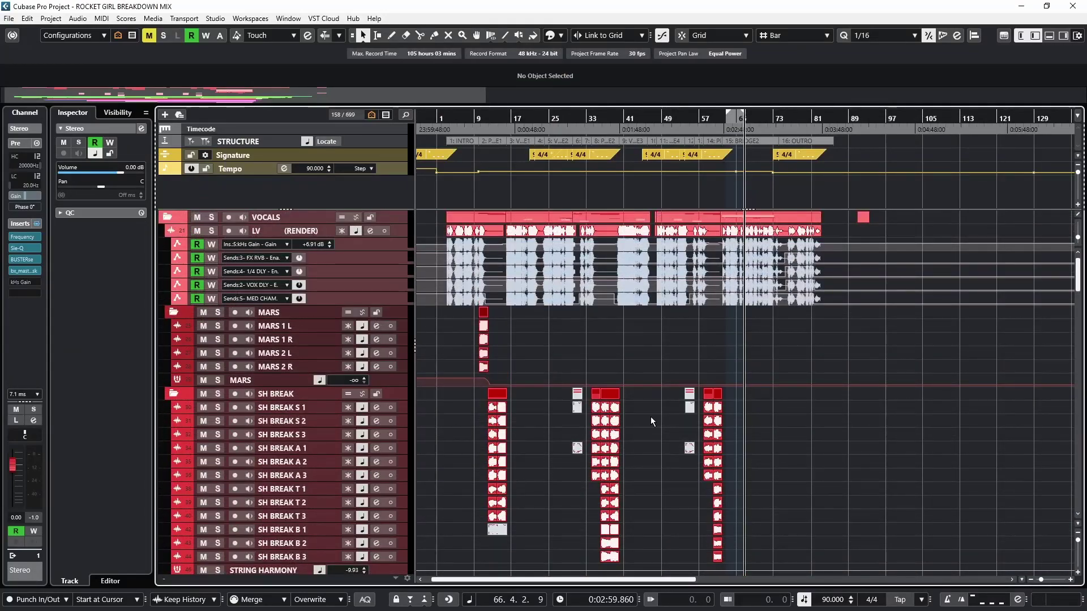
scroll(650, 416, down, 15)
scroll(651, 418, down, 10)
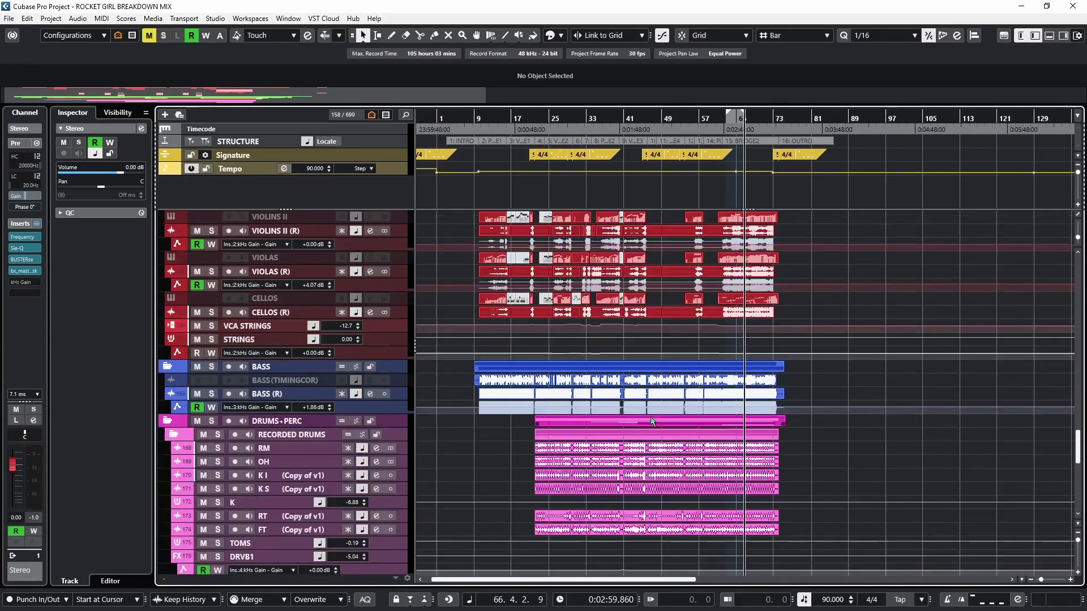
key(h)
scroll(644, 408, left, 3)
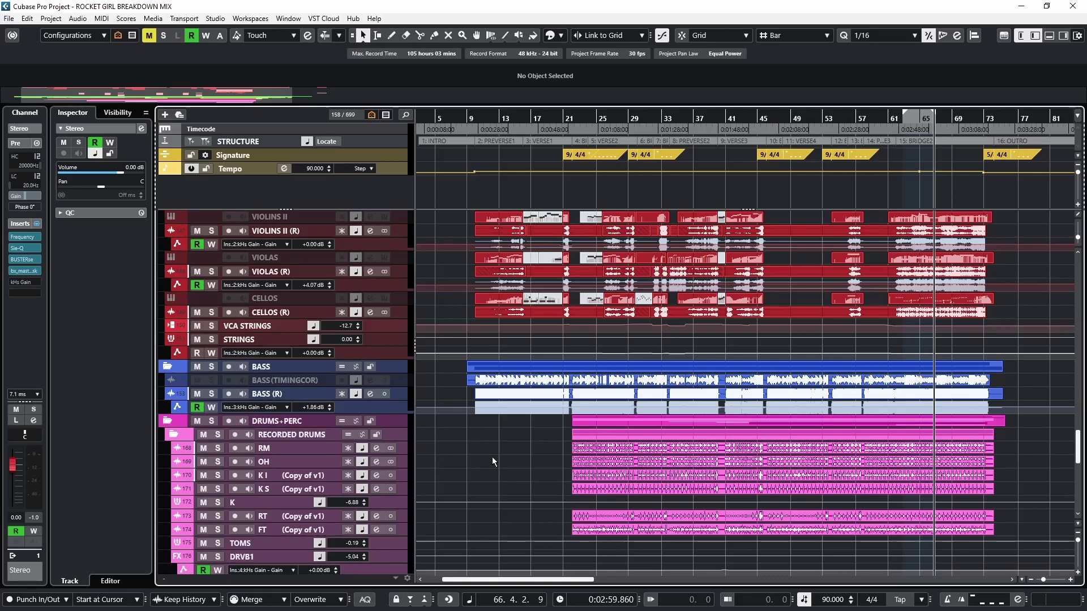
scroll(491, 457, up, 8)
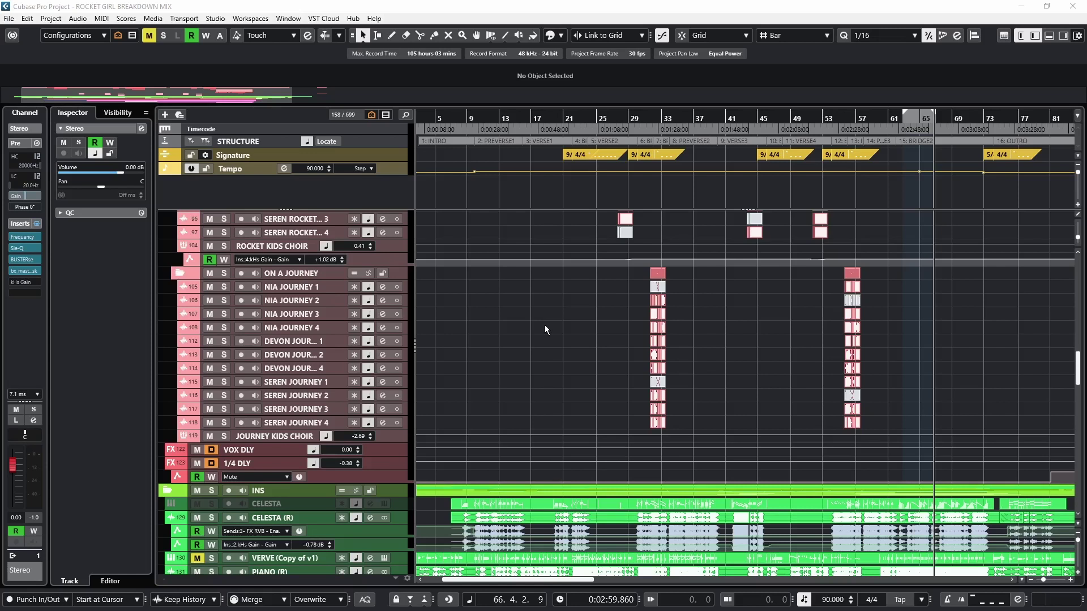
scroll(548, 337, down, 2)
scroll(629, 385, up, 8)
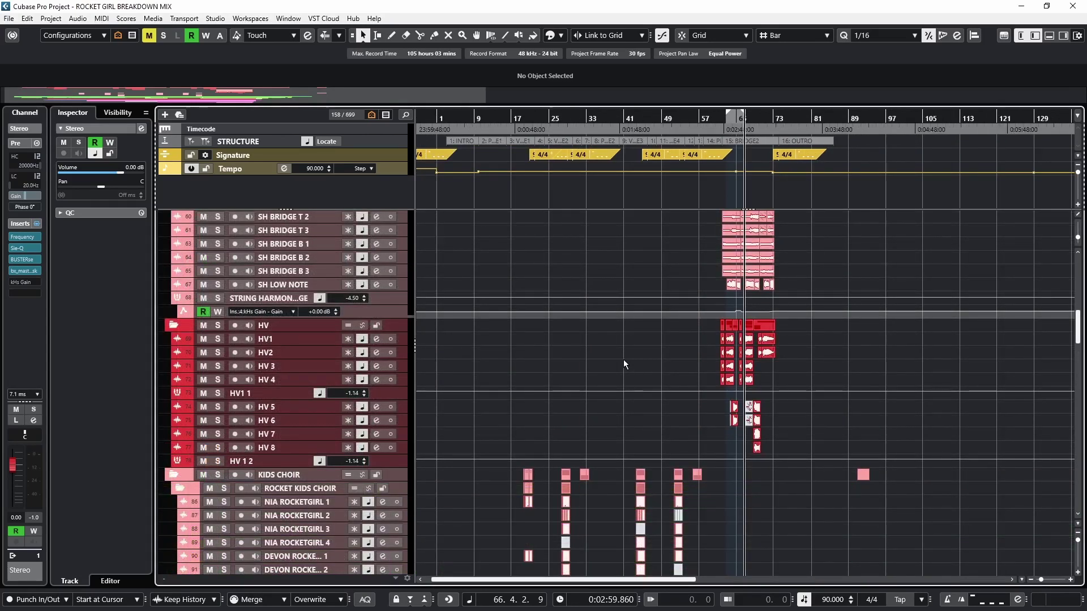